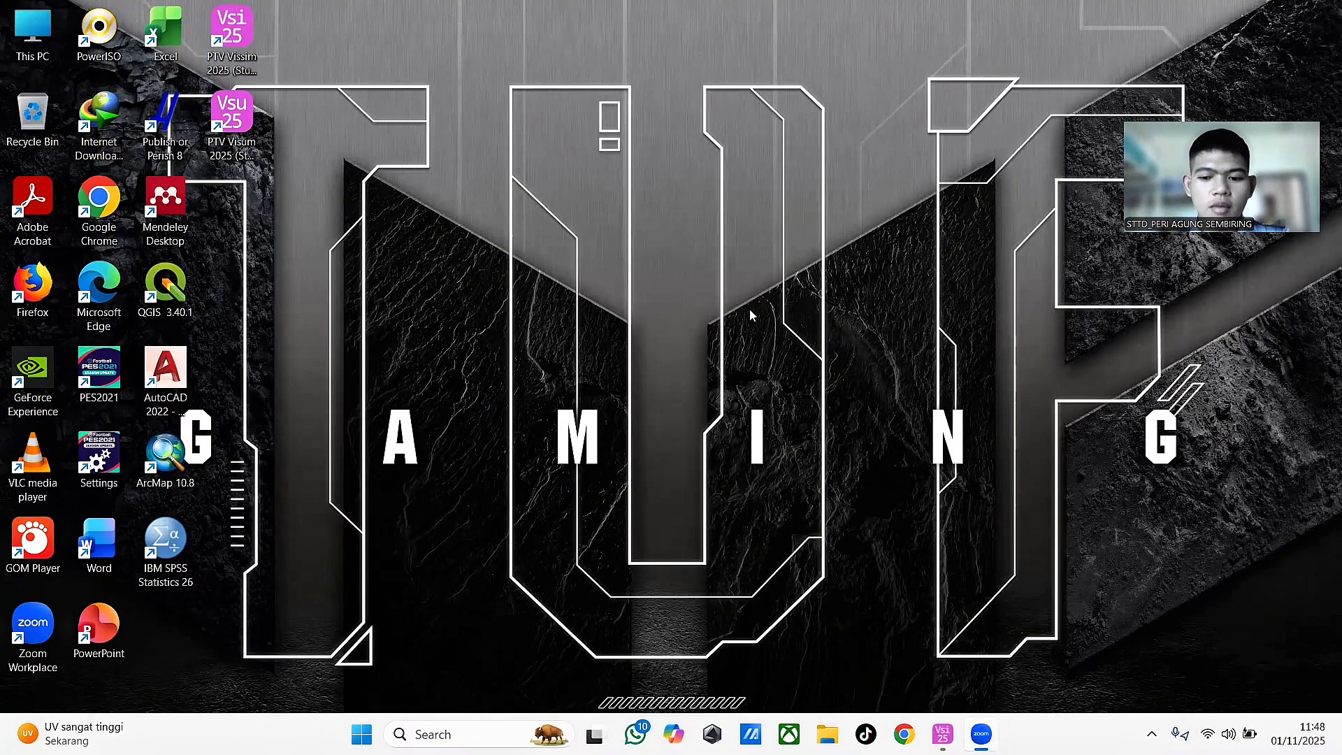
- Launch PTV Vissim 2025 and close its start page to reveal the network editor
double_click(235, 41)
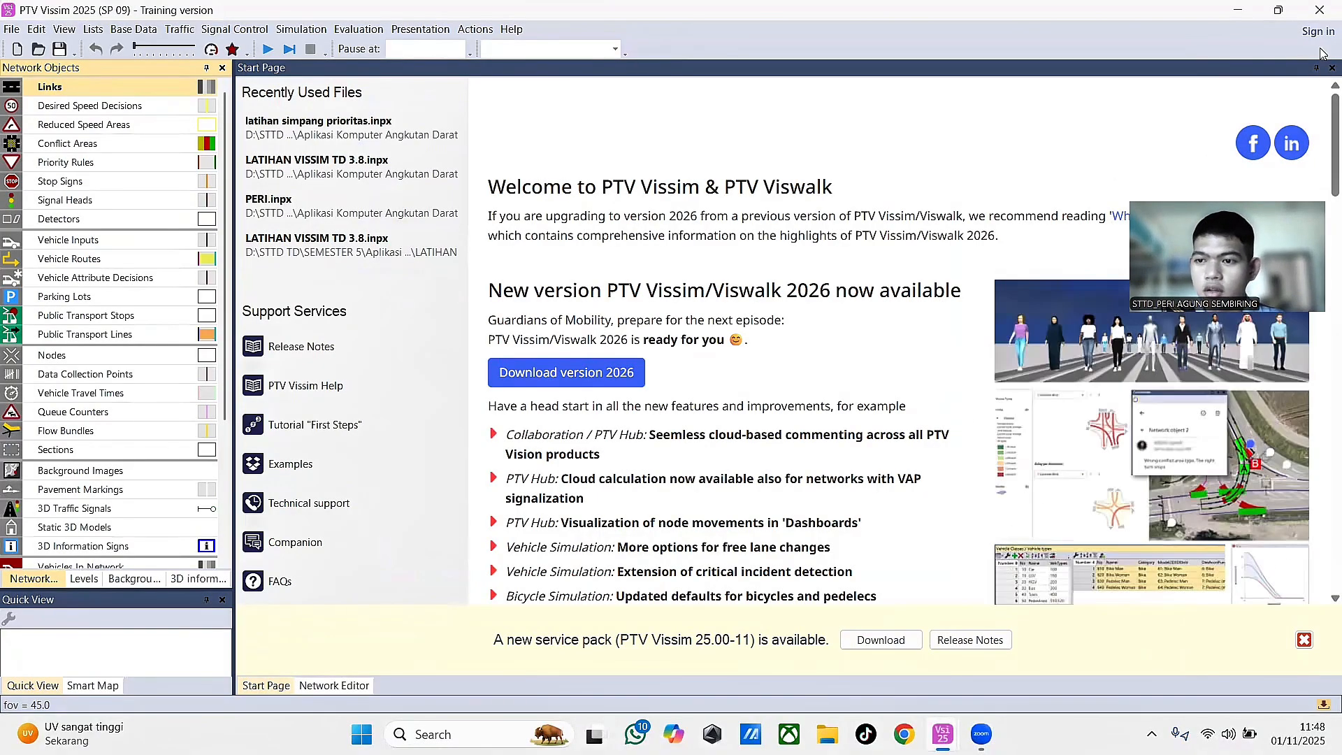
click(1325, 70)
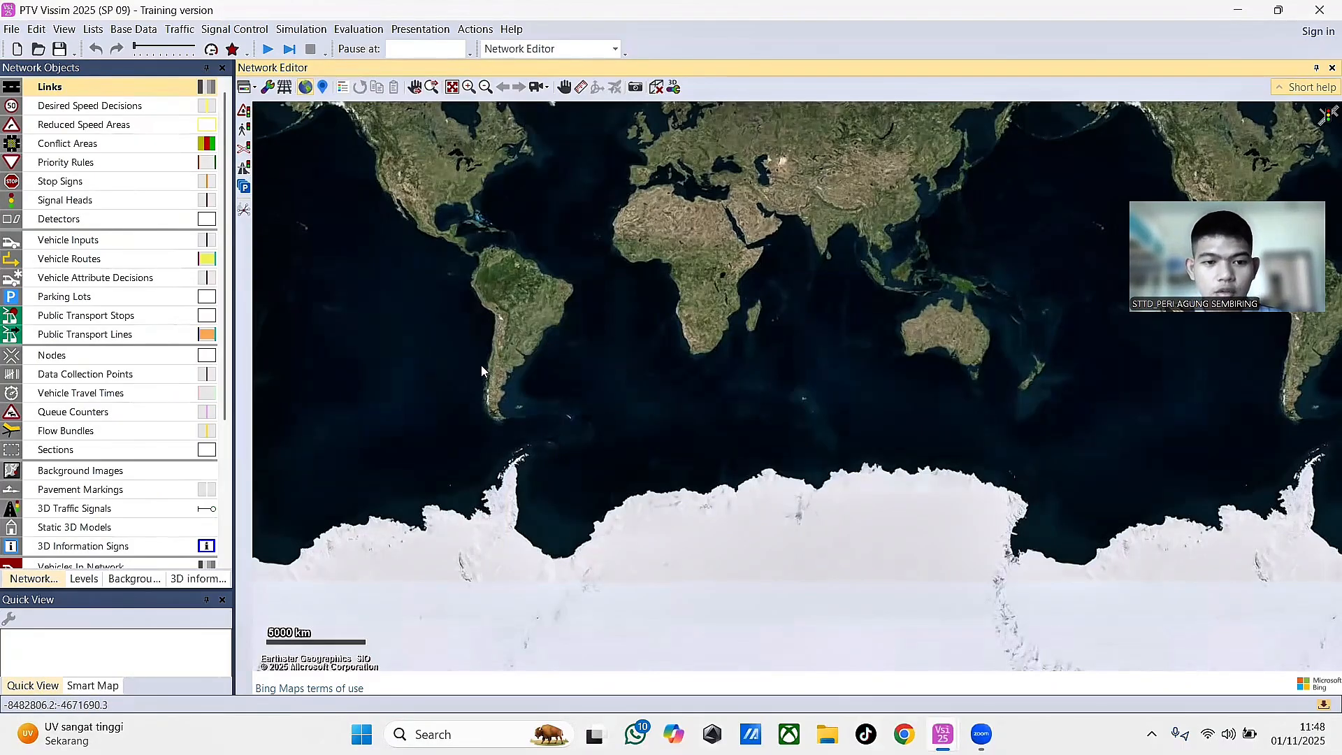
- Locate the town southeast of the volcano in northern Sumatra on the satellite background map
drag(444, 260, 724, 433)
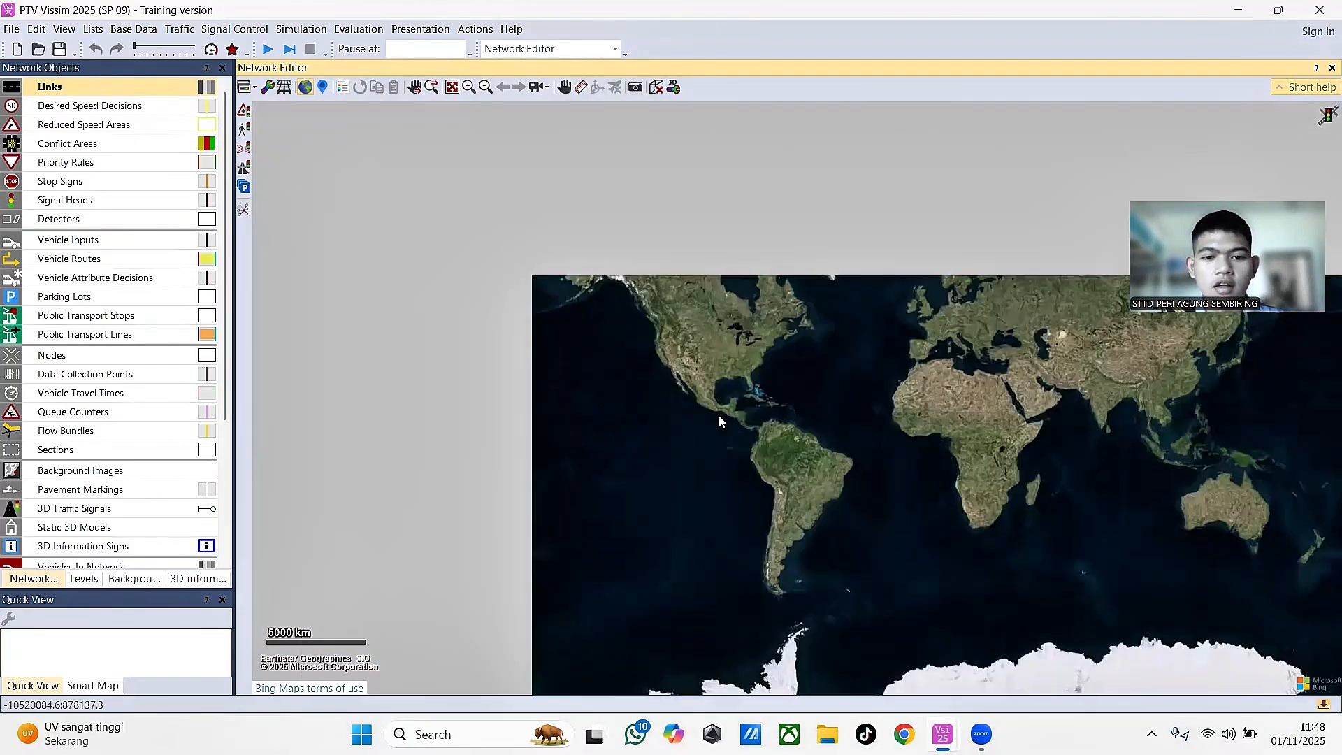
drag(657, 311, 682, 412)
drag(779, 515, 821, 400)
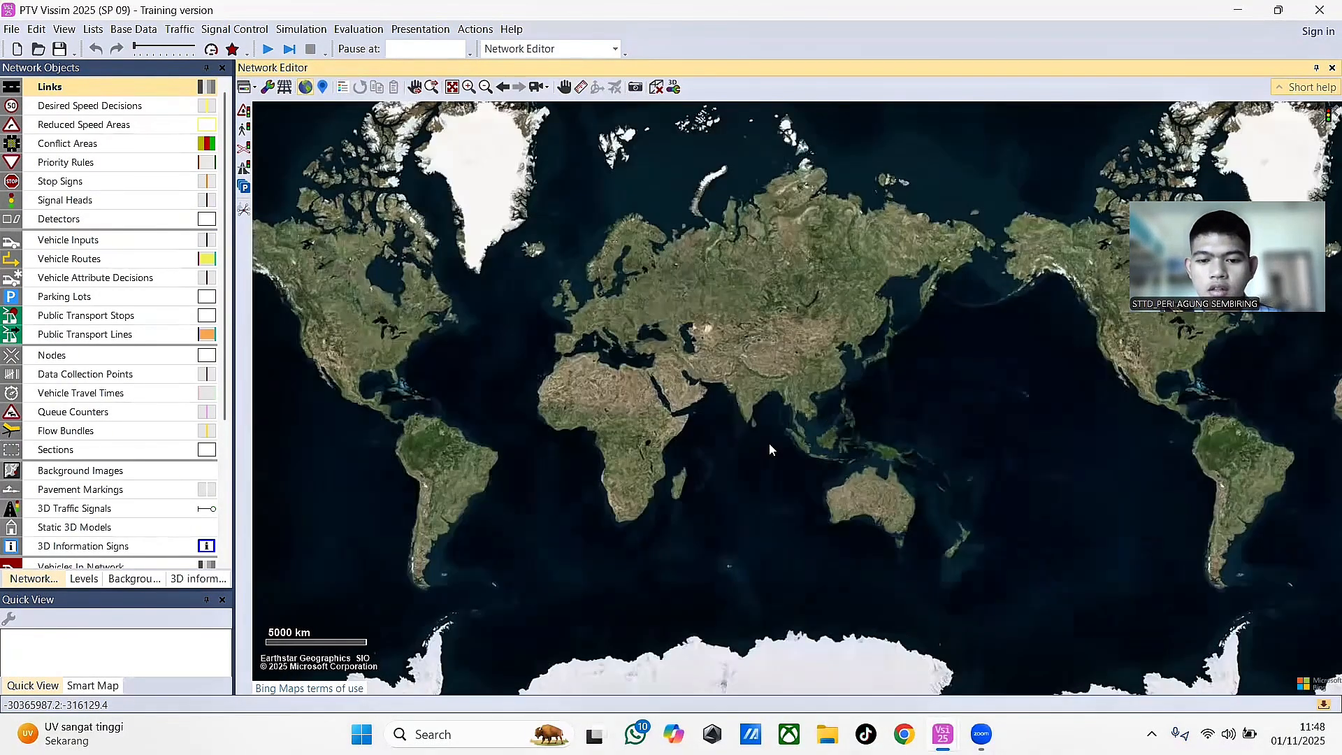
scroll(782, 416, up, 3)
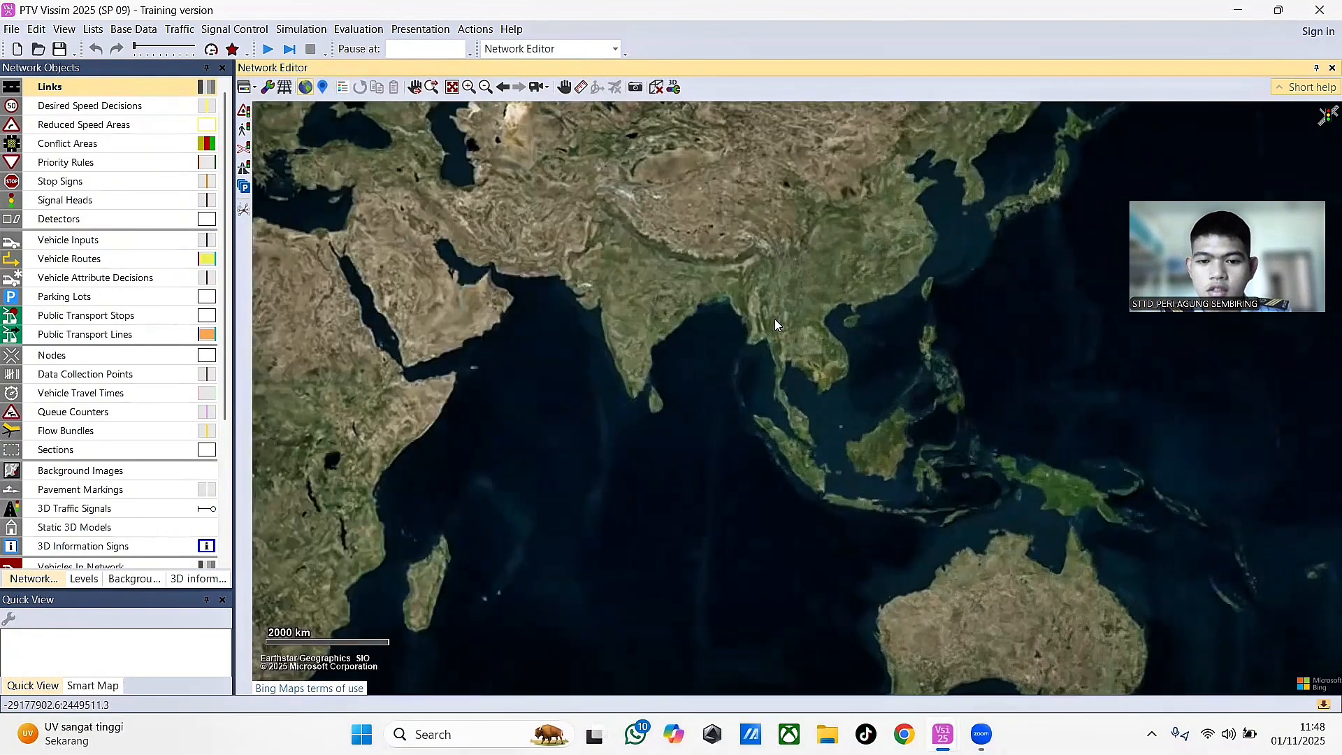
scroll(775, 319, up, 3)
scroll(702, 430, up, 3)
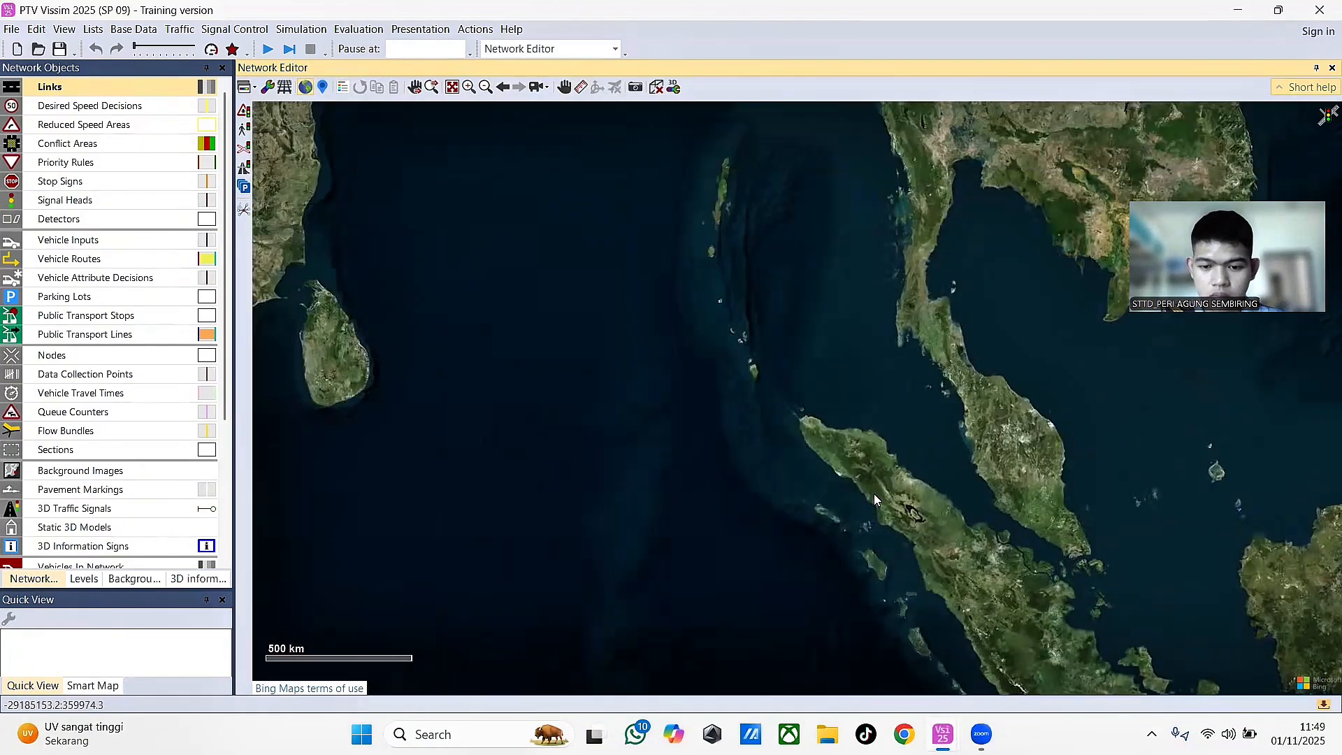
scroll(874, 494, up, 3)
scroll(889, 439, up, 2)
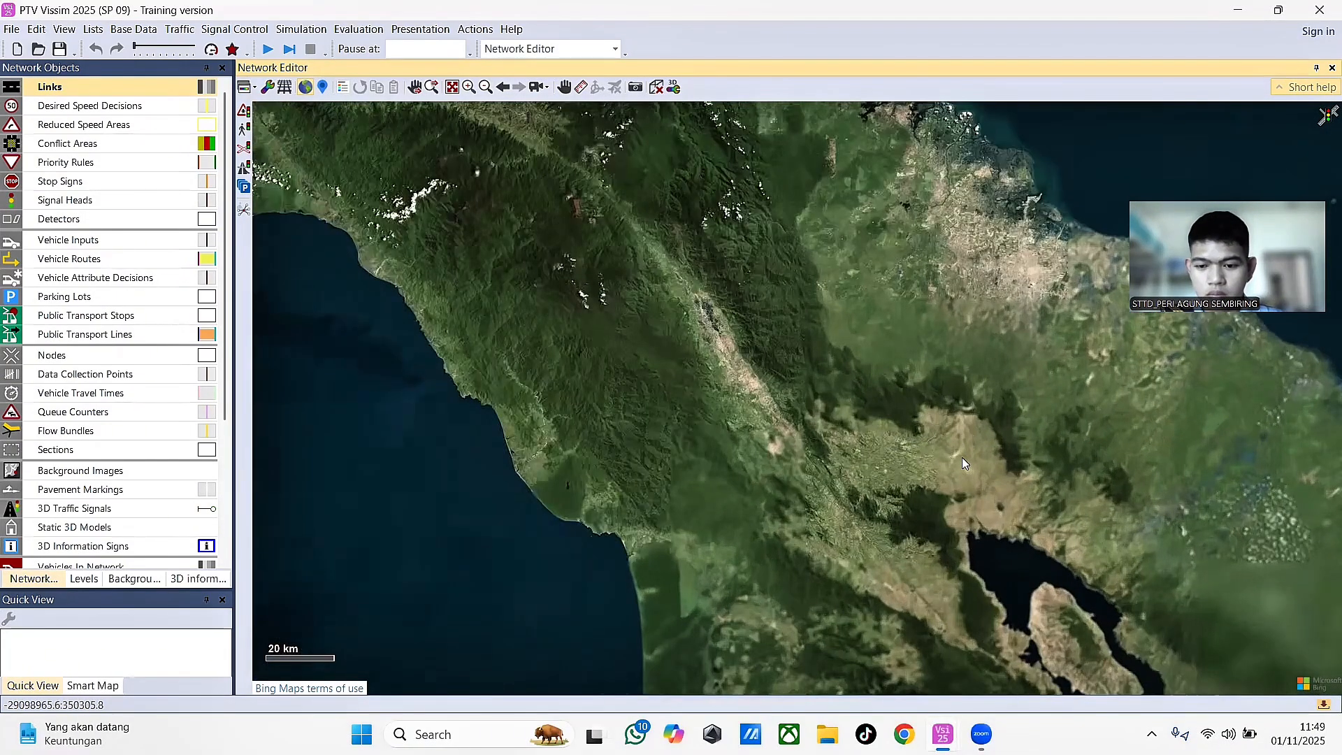
scroll(937, 391, up, 4)
scroll(949, 393, up, 5)
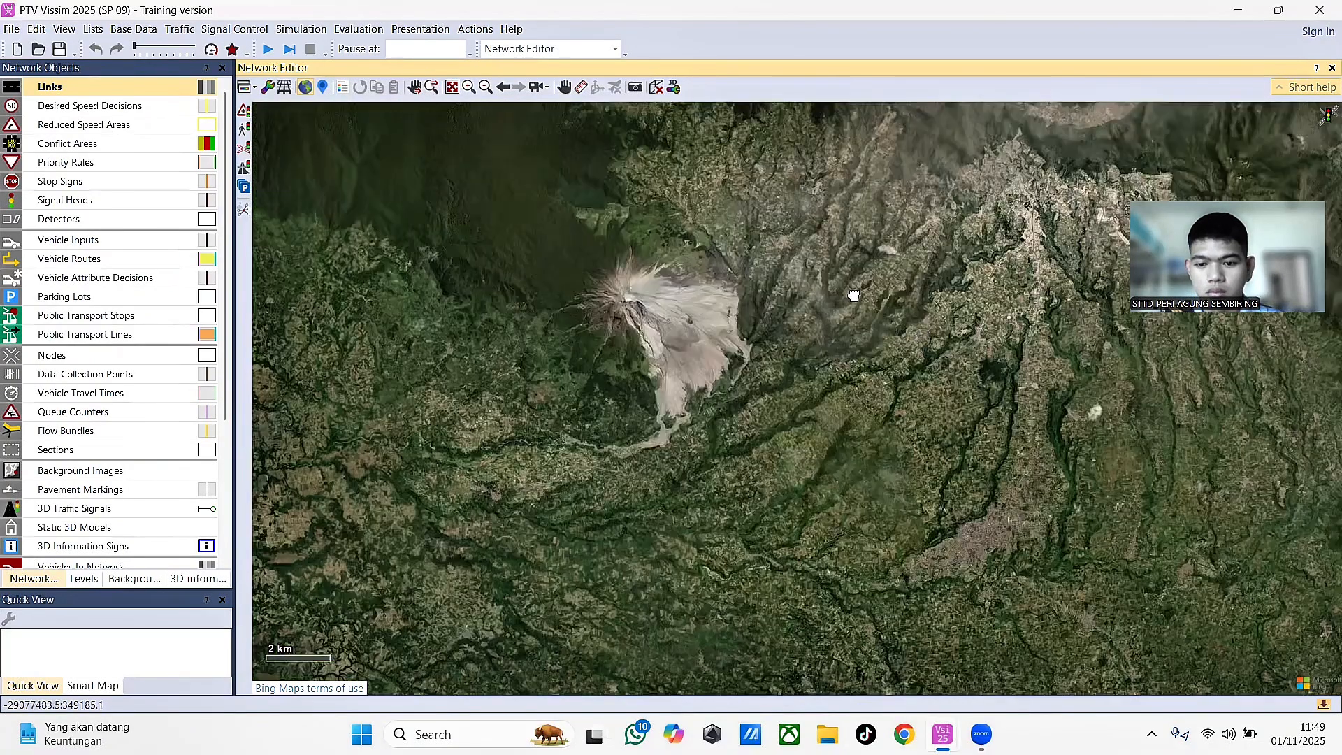
drag(854, 295, 824, 146)
scroll(837, 389, up, 2)
scroll(838, 394, up, 3)
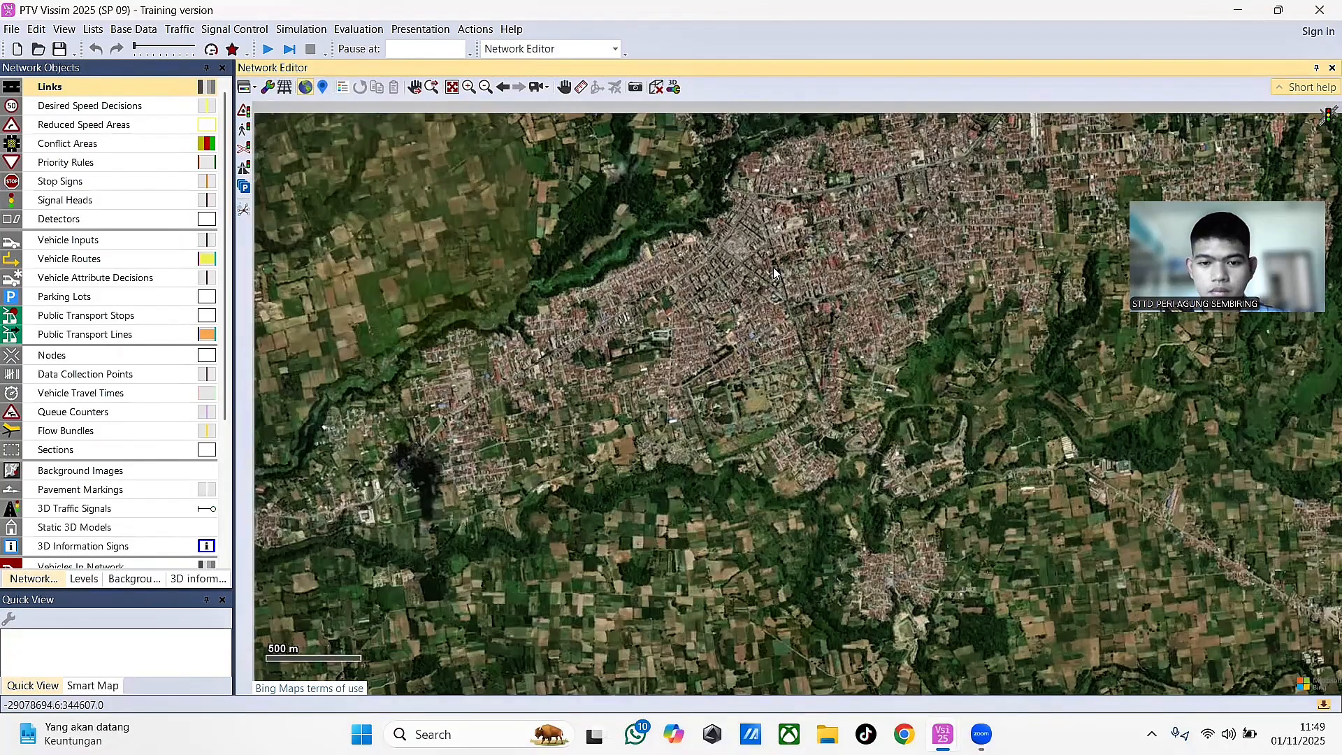
scroll(774, 271, up, 2)
scroll(775, 388, up, 1)
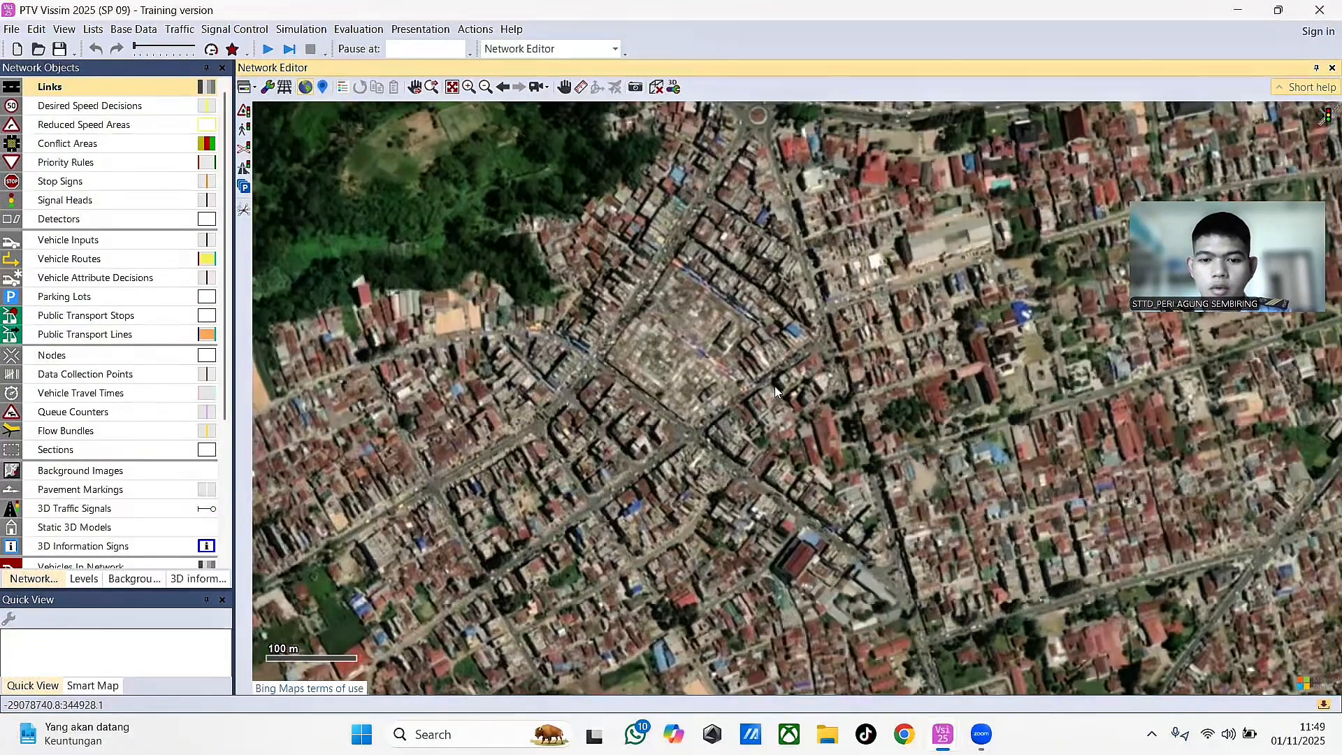
scroll(748, 436, up, 1)
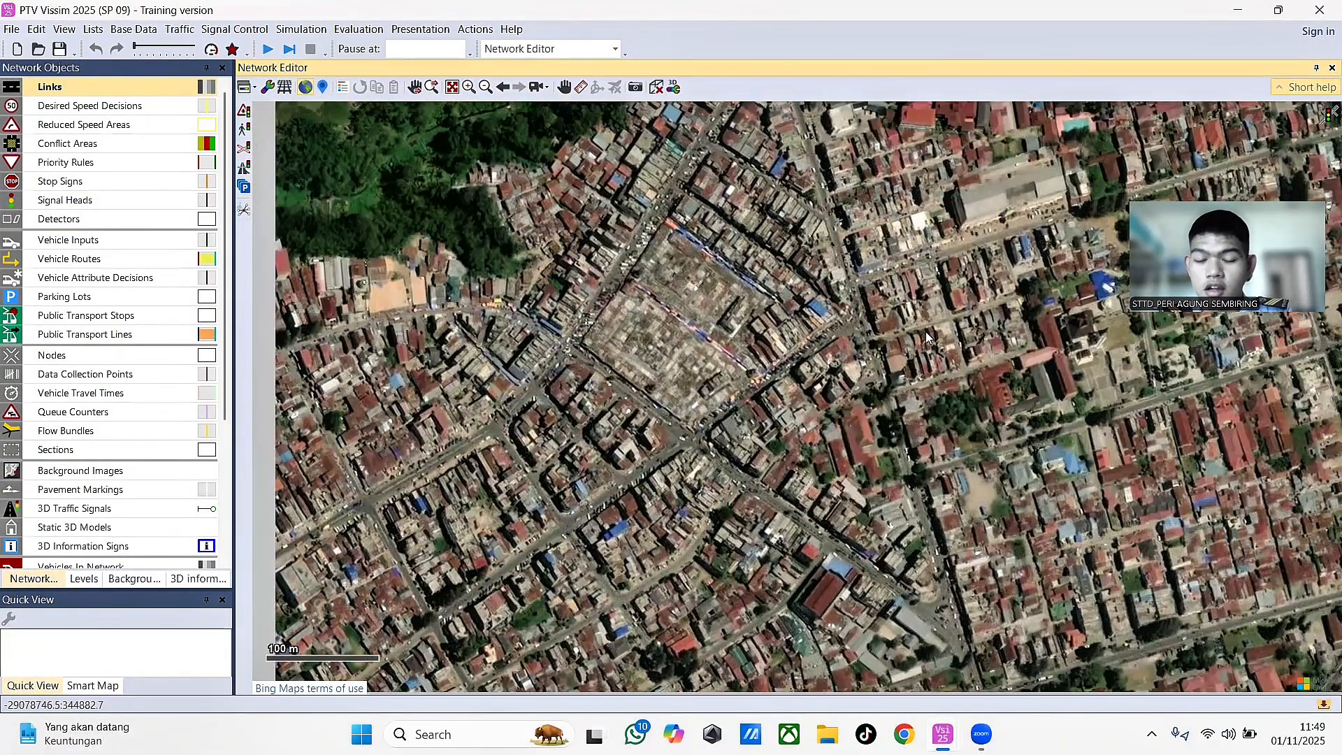
- Examine the town's street layout and find the four-way intersection southwest of the central market block
drag(871, 424, 1105, 375)
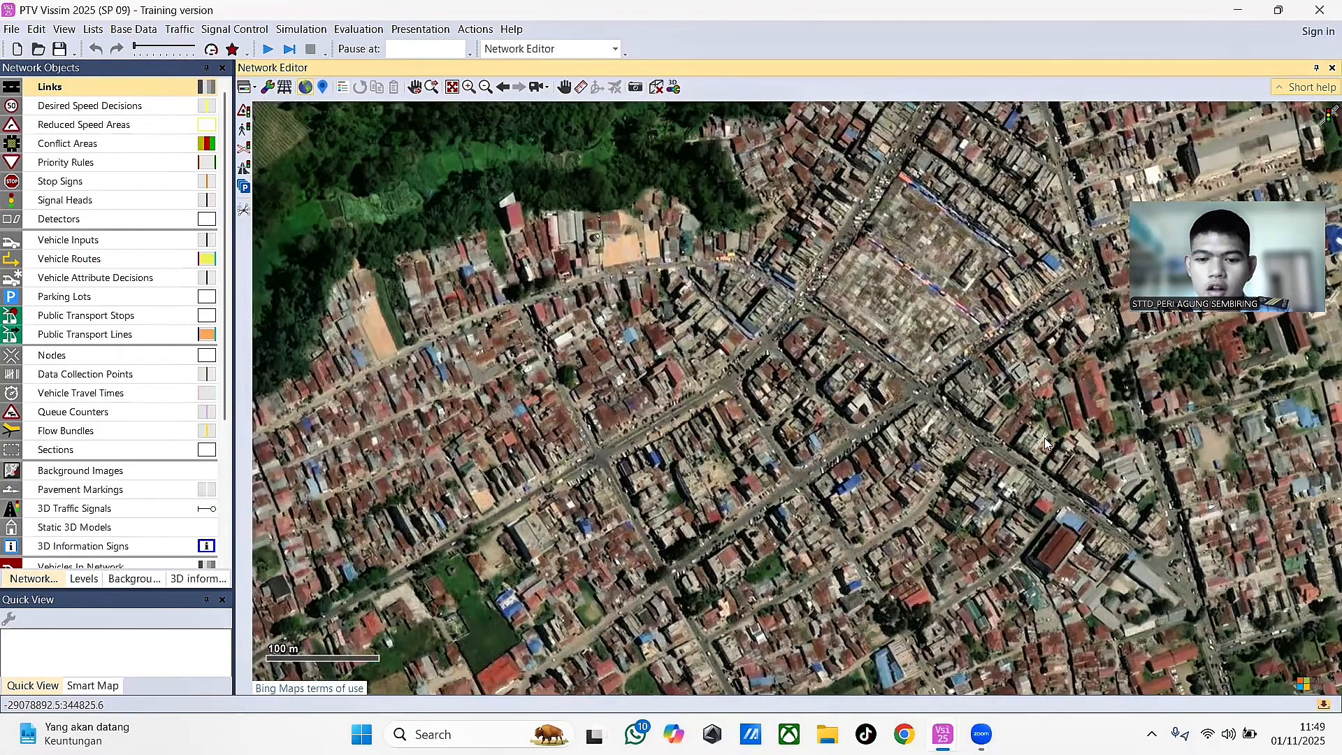
drag(1043, 414, 1168, 354)
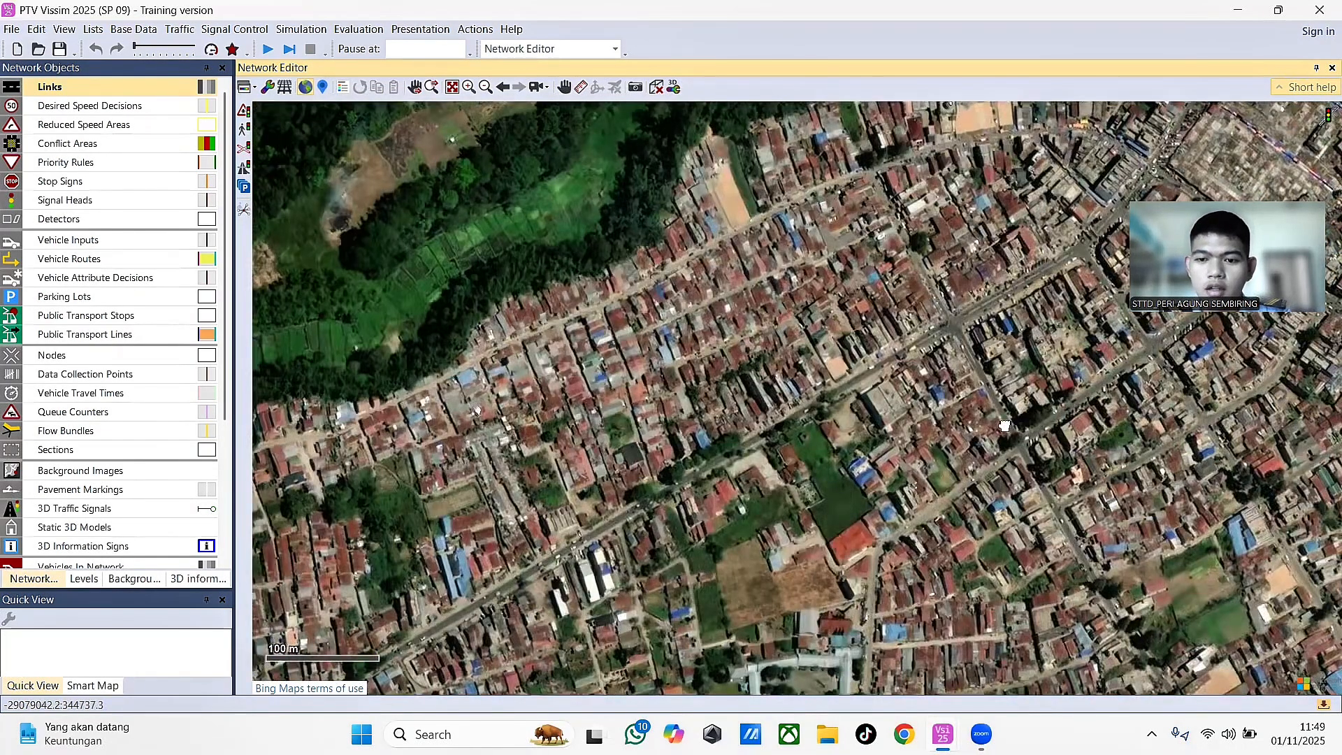
drag(999, 453, 1061, 439)
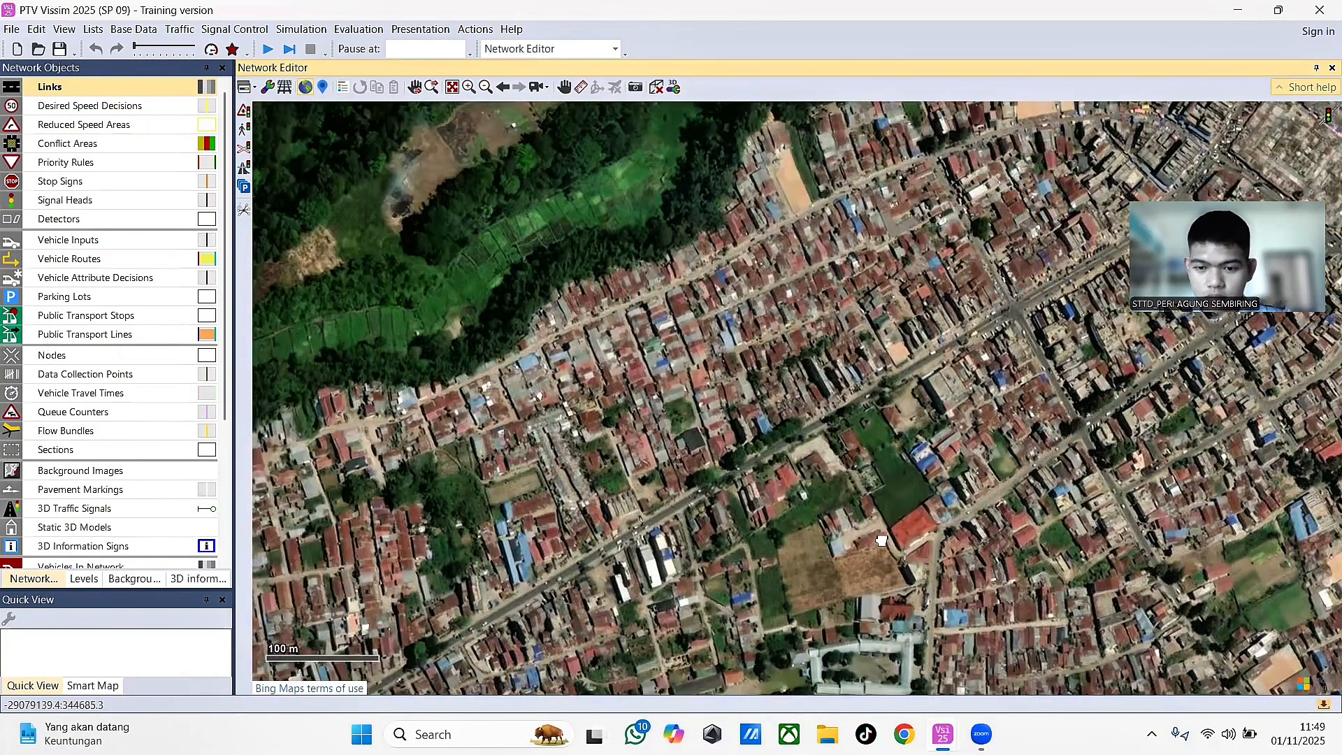
scroll(882, 425, up, 3)
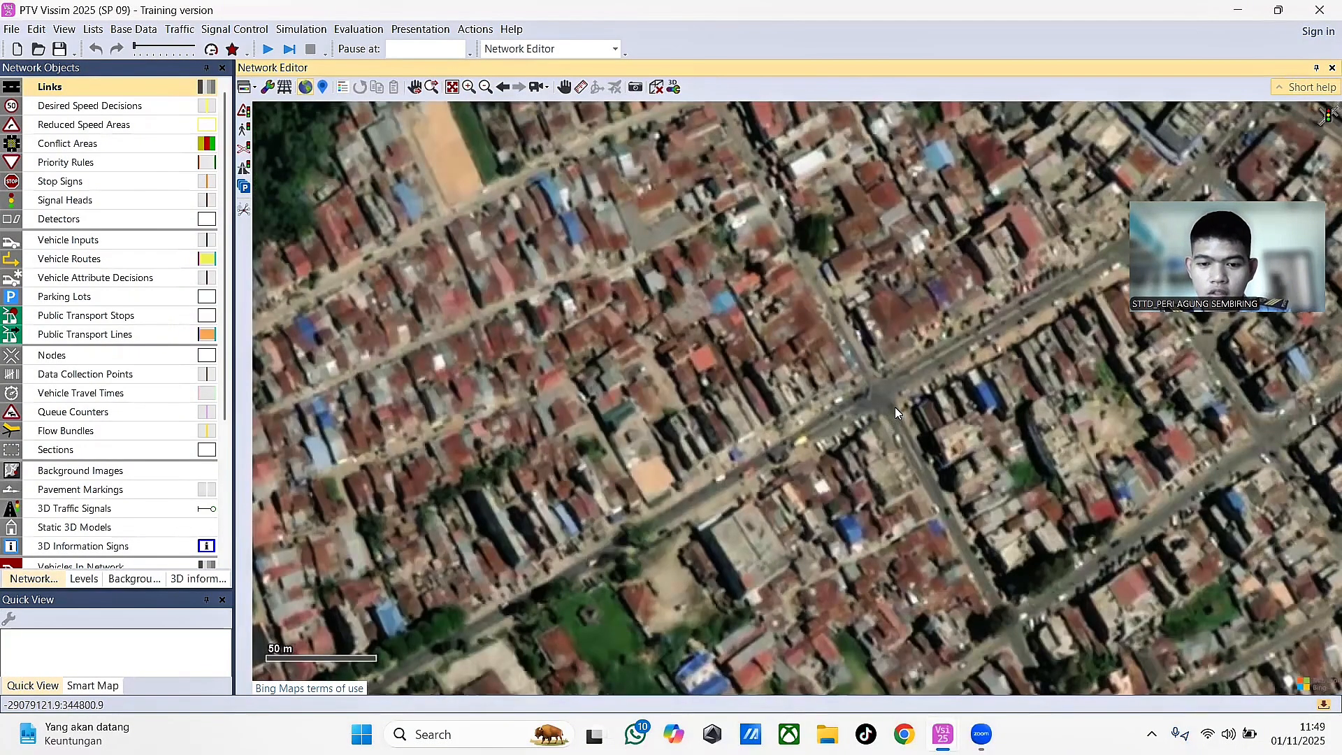
scroll(882, 402, up, 2)
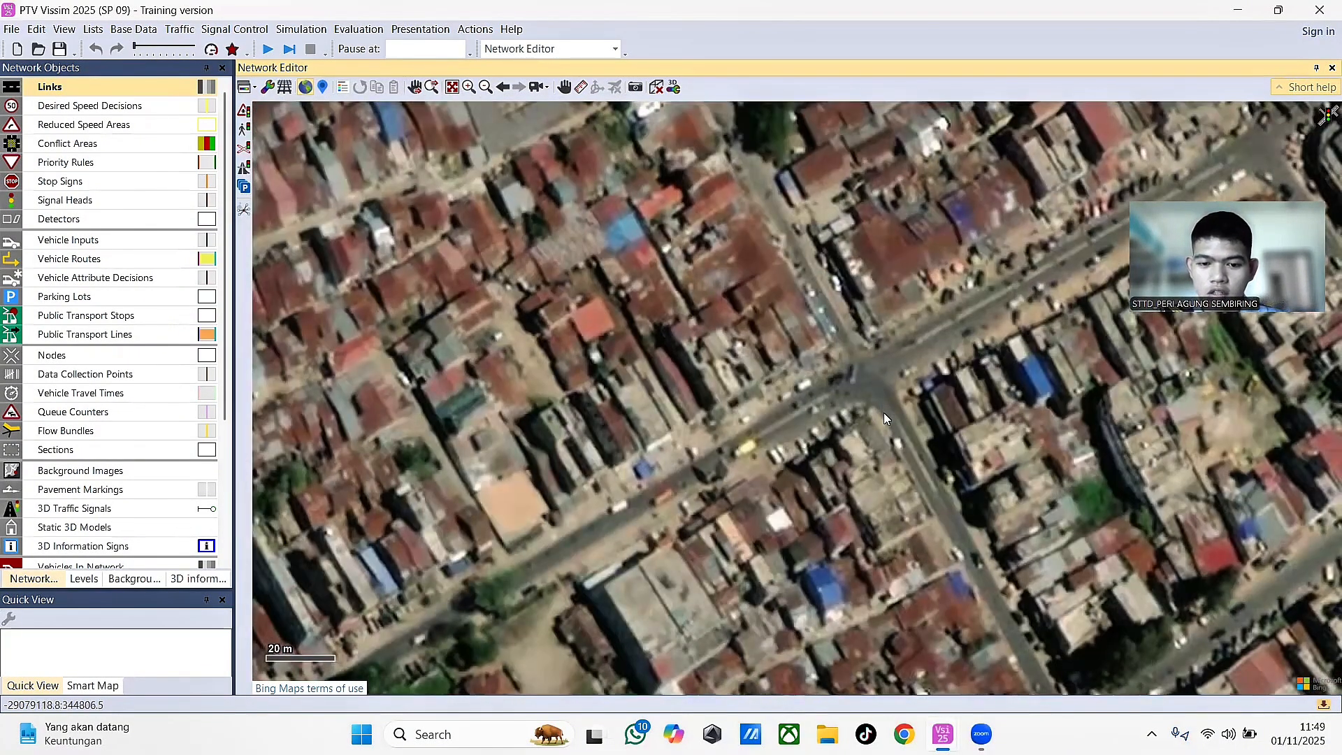
scroll(959, 425, down, 2)
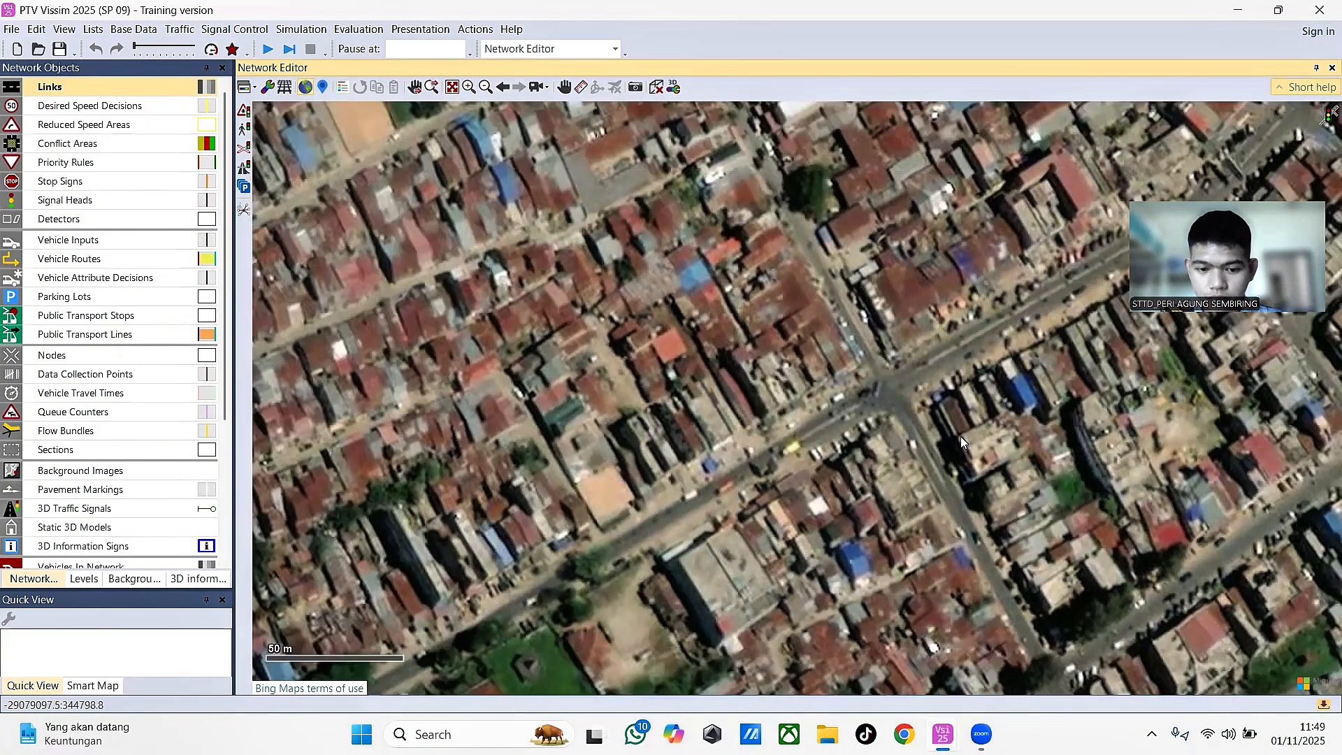
drag(1018, 441, 822, 543)
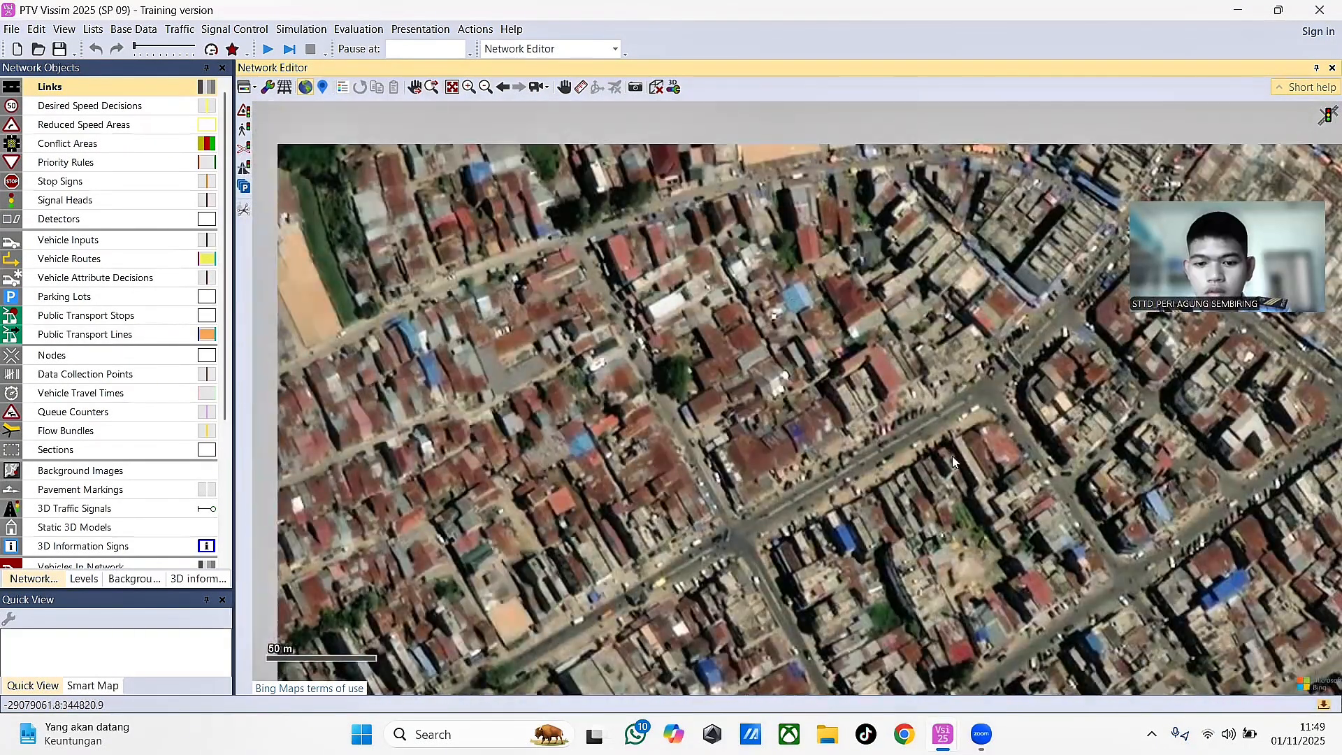
scroll(839, 460, up, 2)
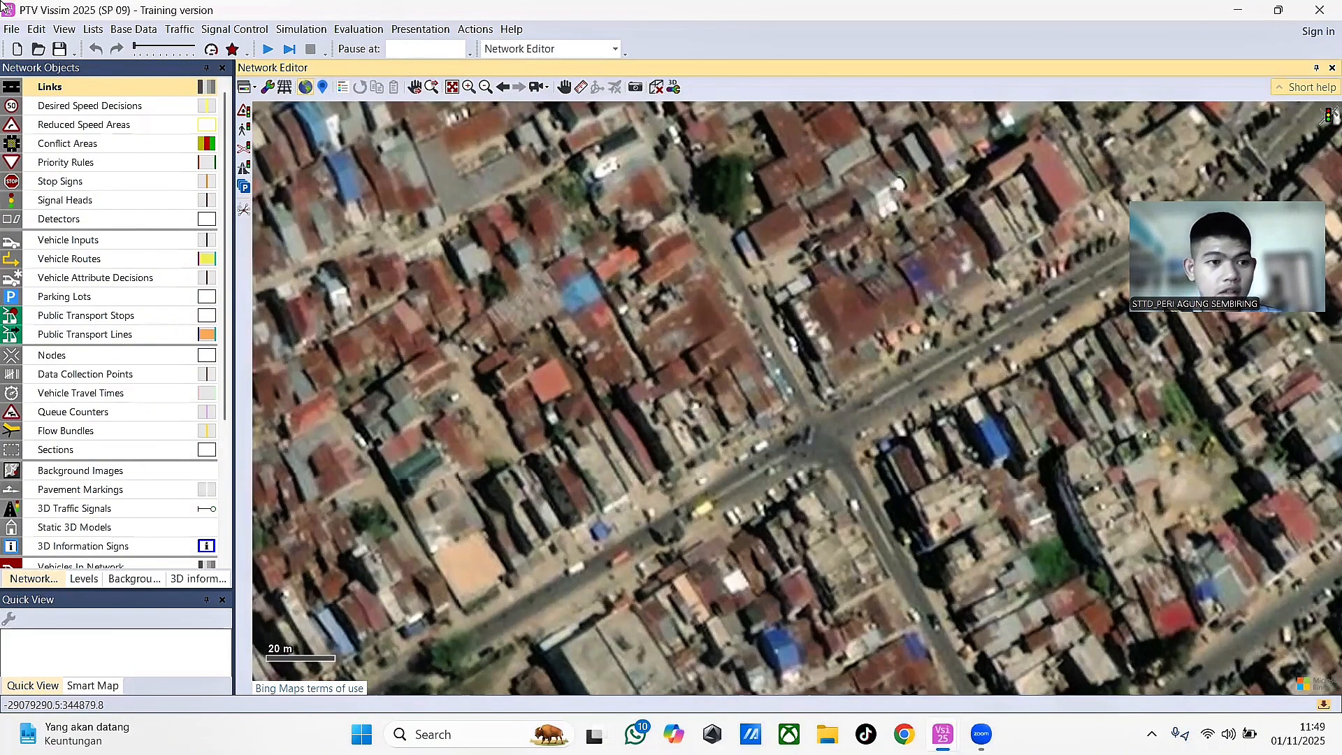
- Set the network's traffic regulations to left-hand traffic and accept the required driving behavior adjustments
click(134, 29)
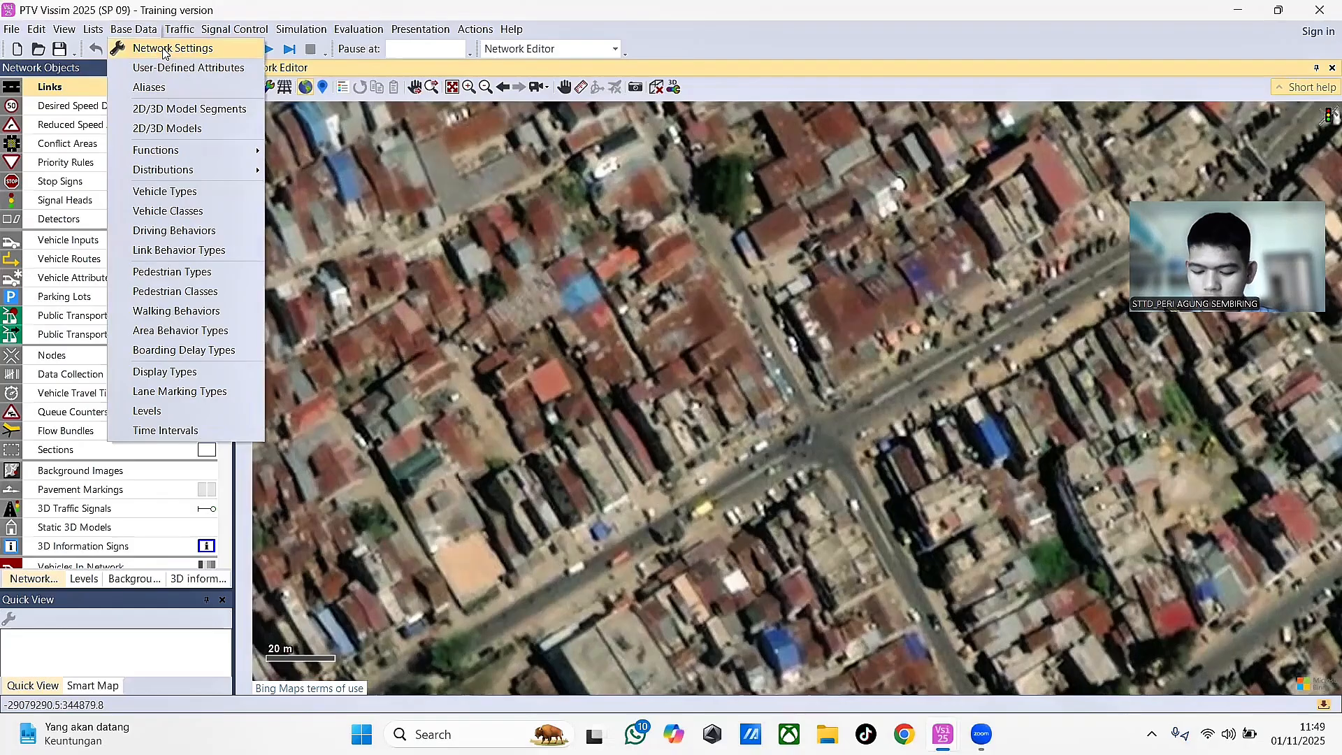
click(165, 50)
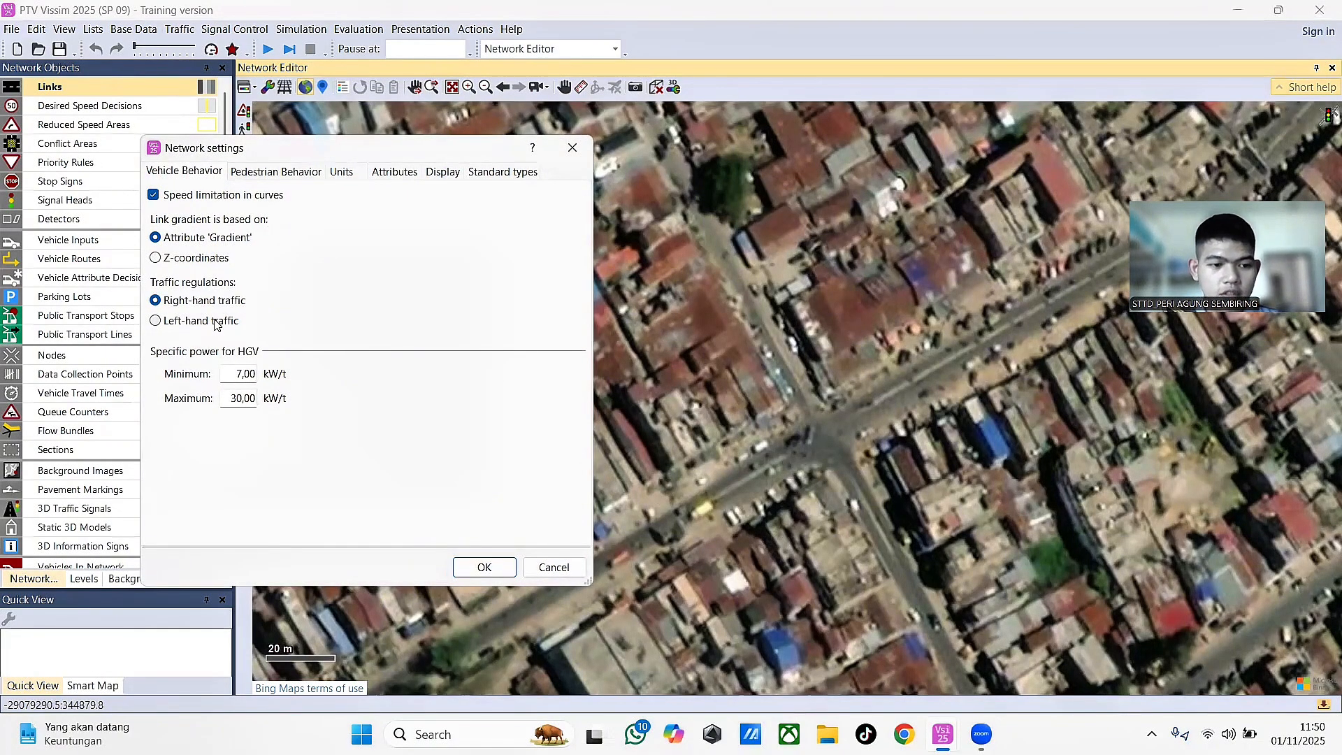
click(215, 322)
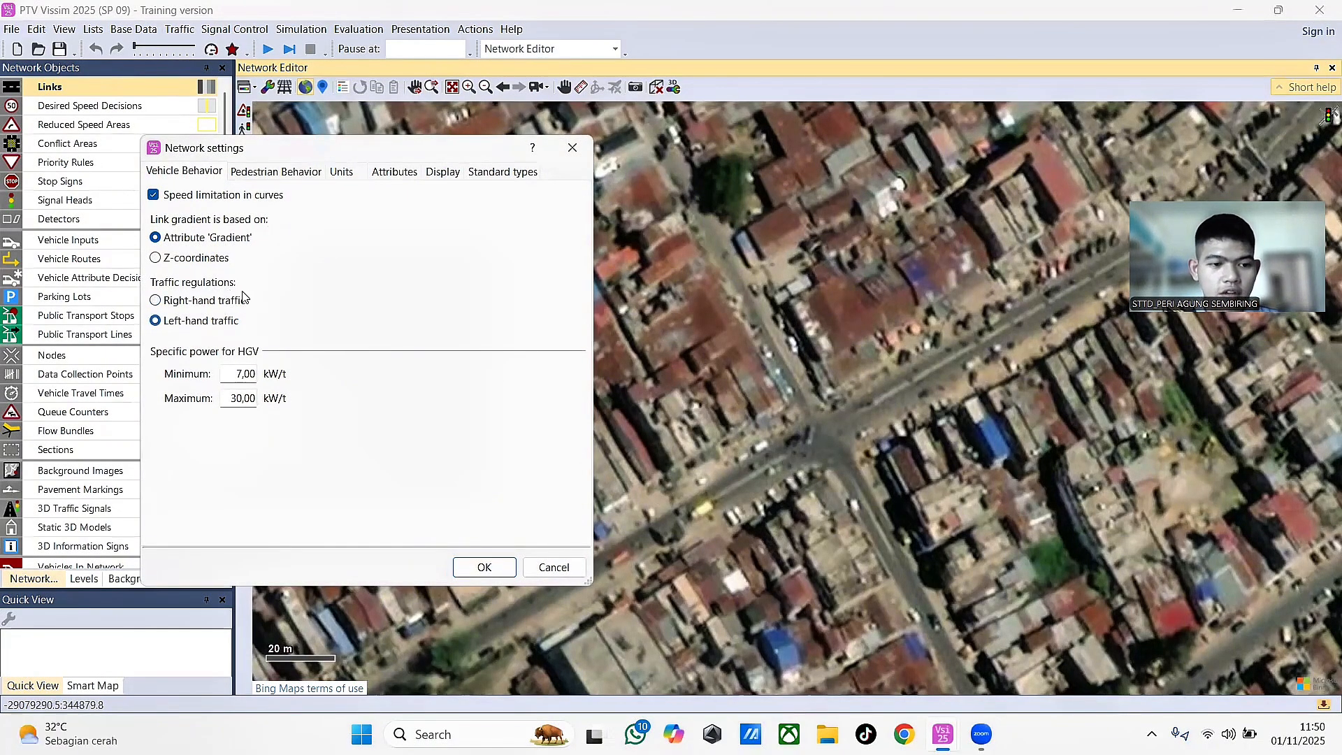
click(484, 568)
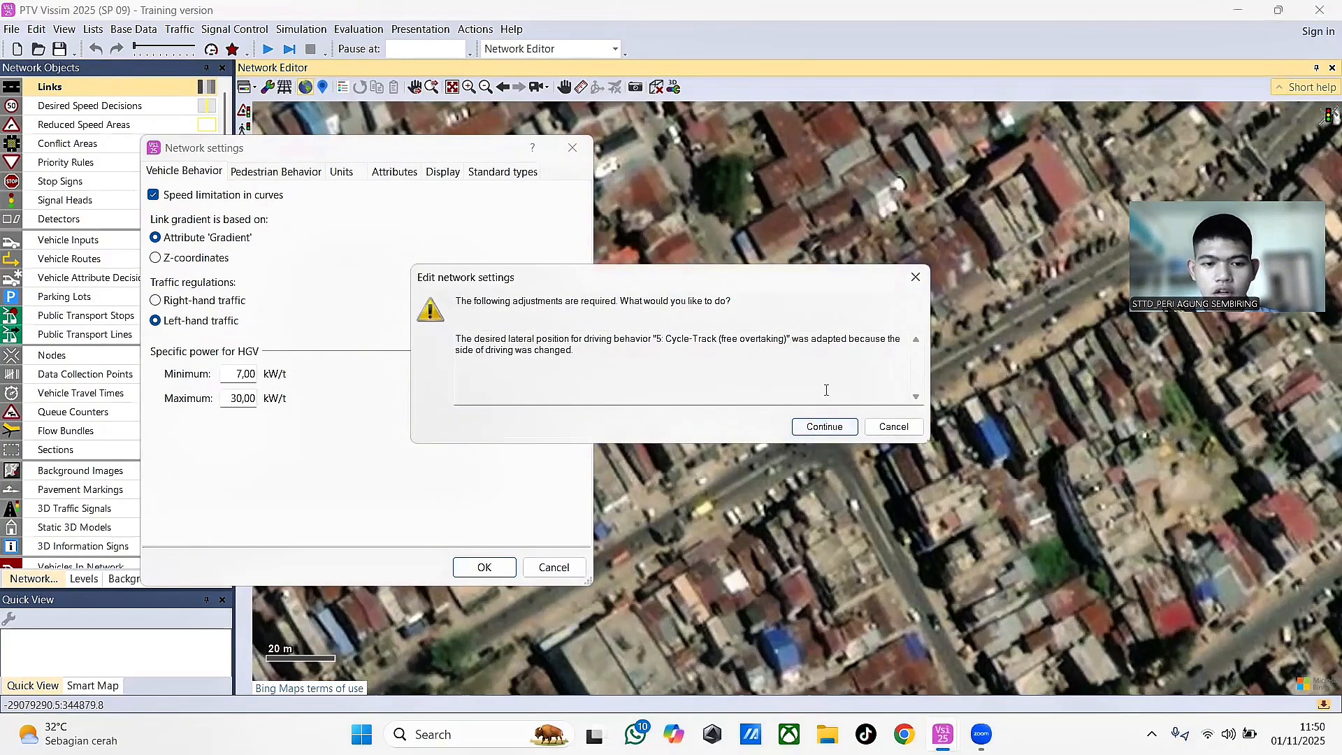
click(827, 428)
- Draw a link about 191 m long along the main road from the southwest up to the four-way intersection
drag(900, 519, 974, 445)
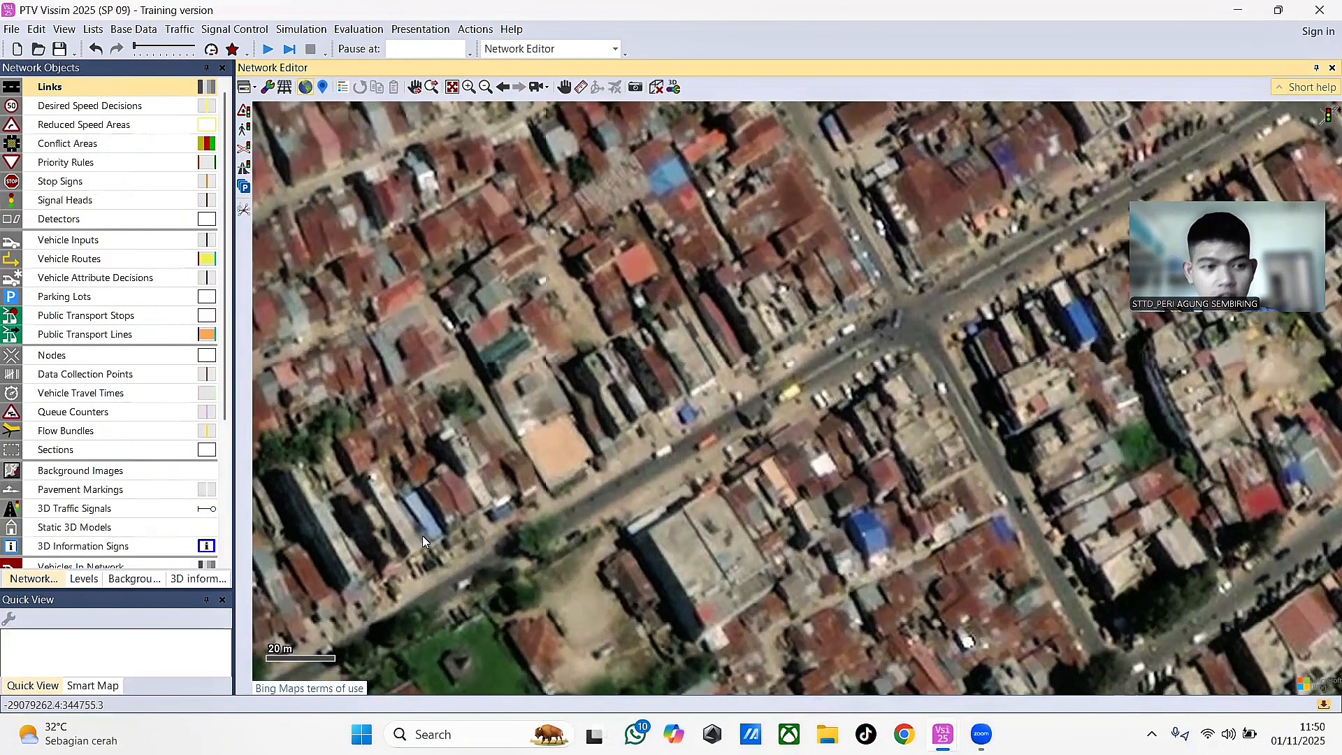
click(188, 87)
click(994, 481)
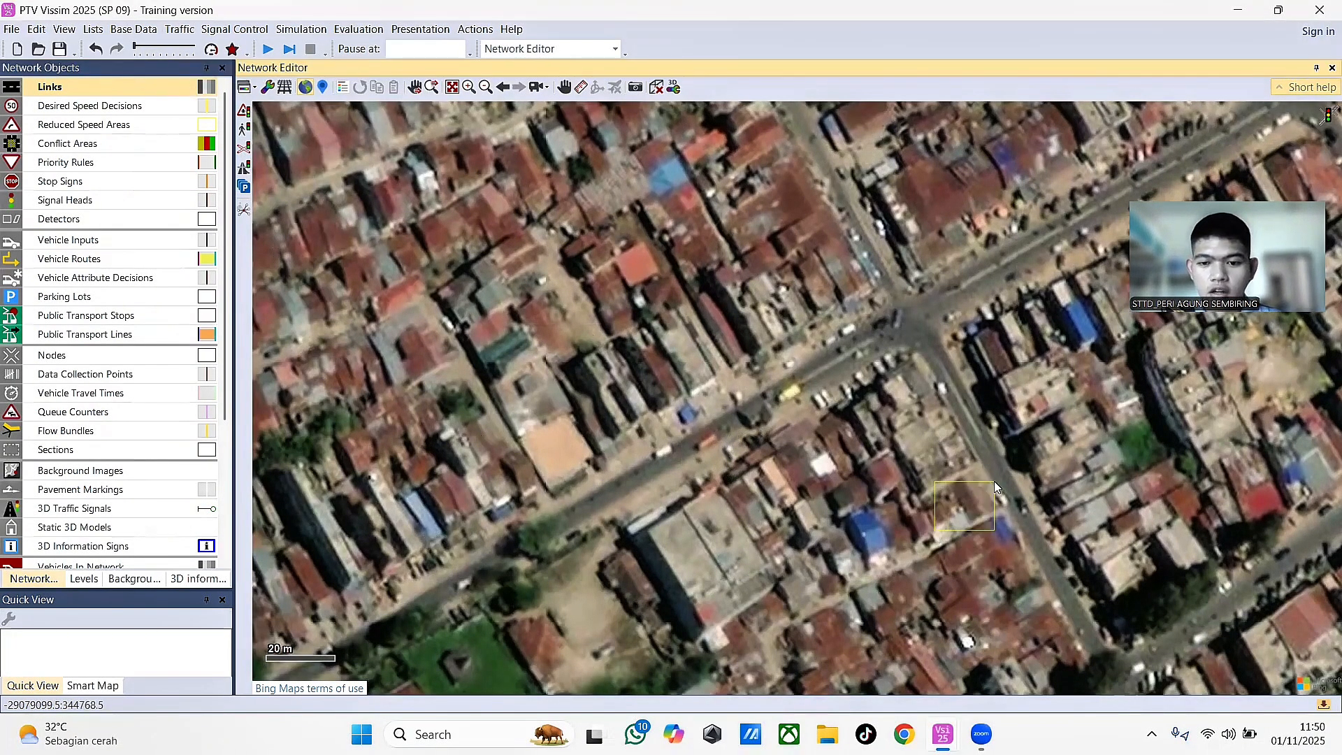
drag(976, 408, 1020, 468)
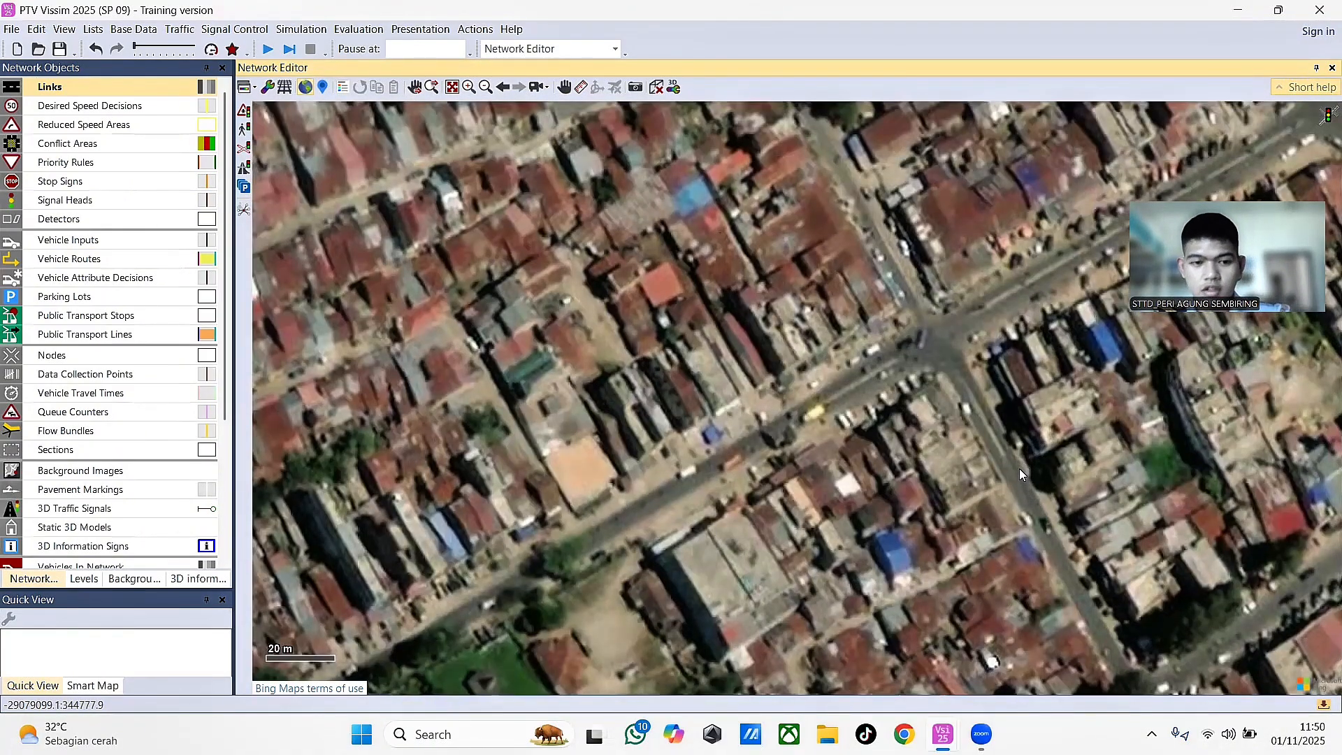
click(187, 87)
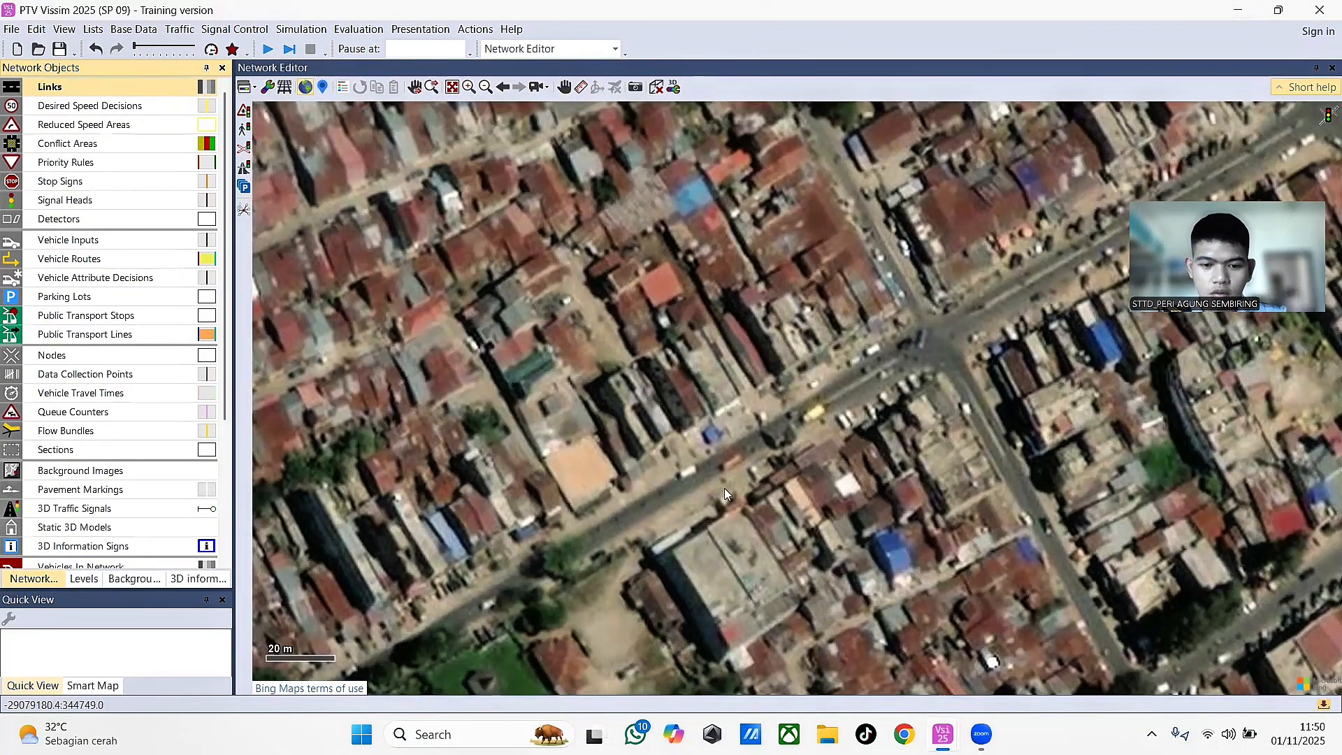
drag(680, 618, 924, 411)
scroll(925, 411, down, 2)
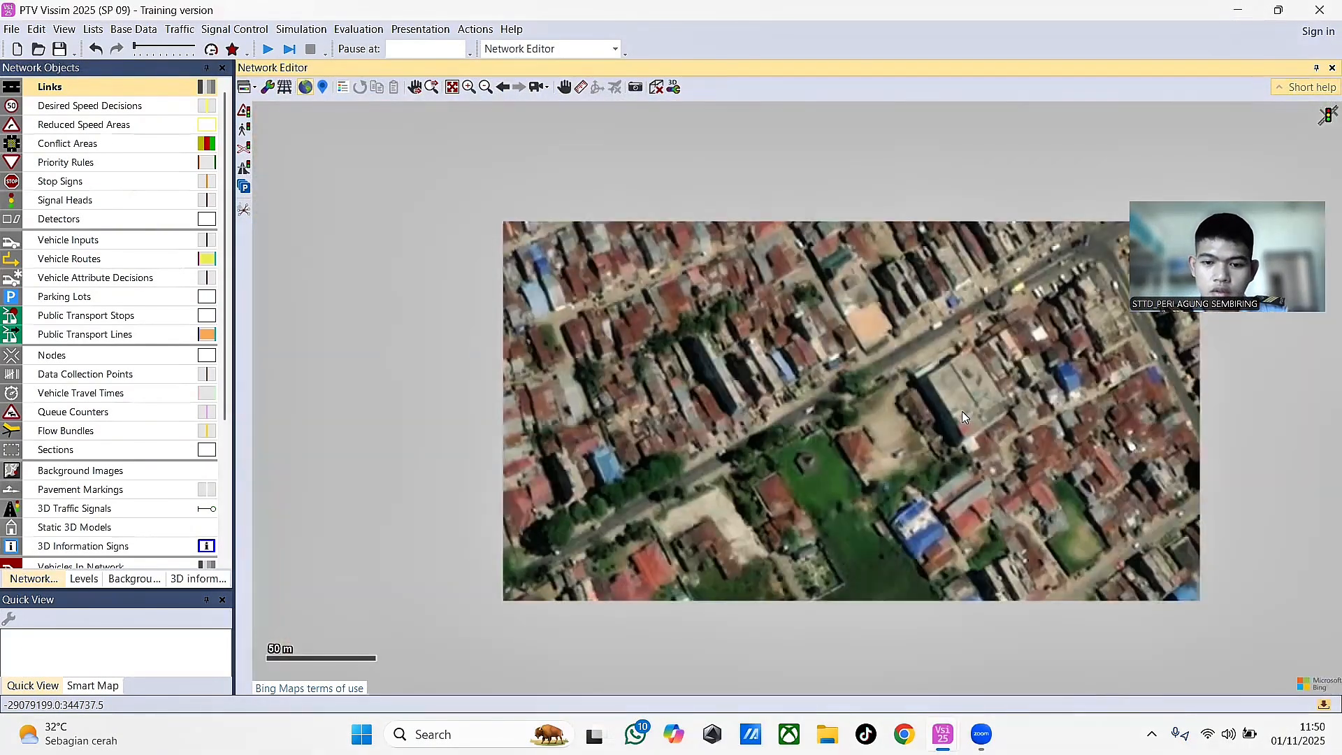
drag(776, 501, 759, 509)
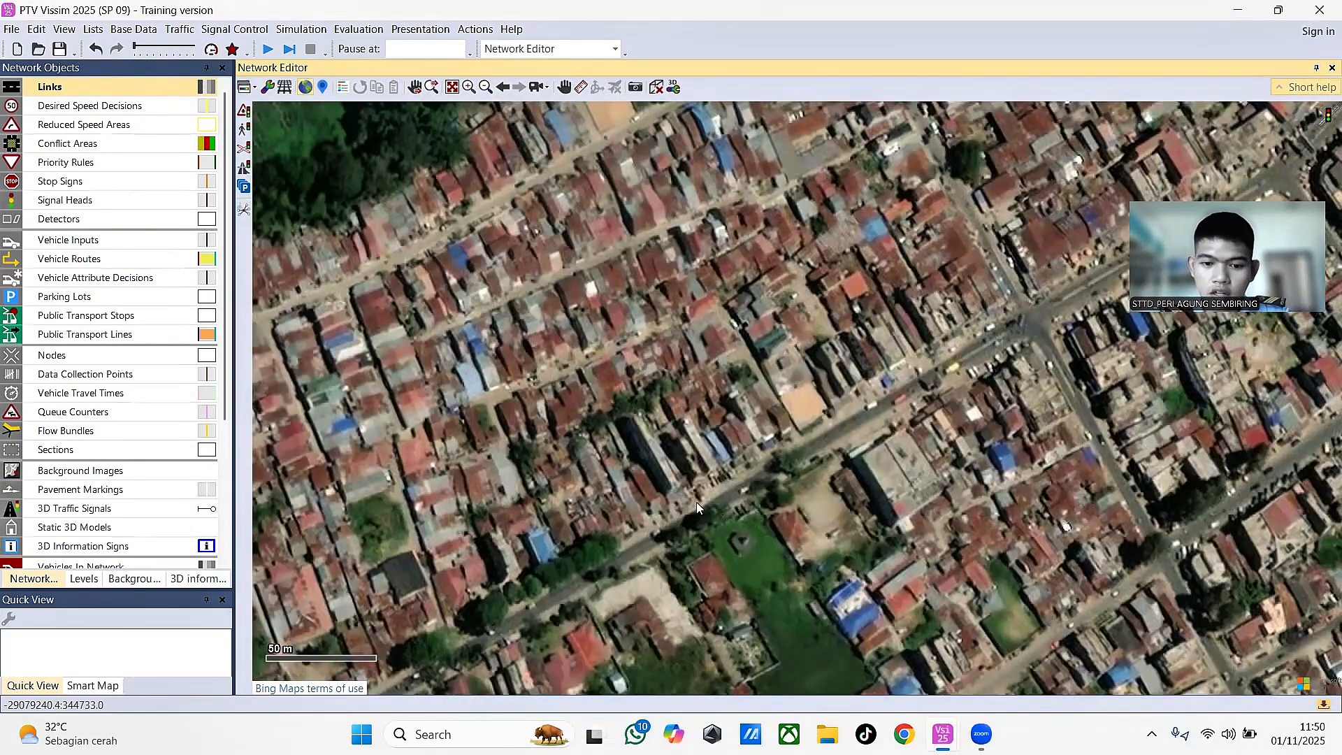
drag(654, 530, 1016, 324)
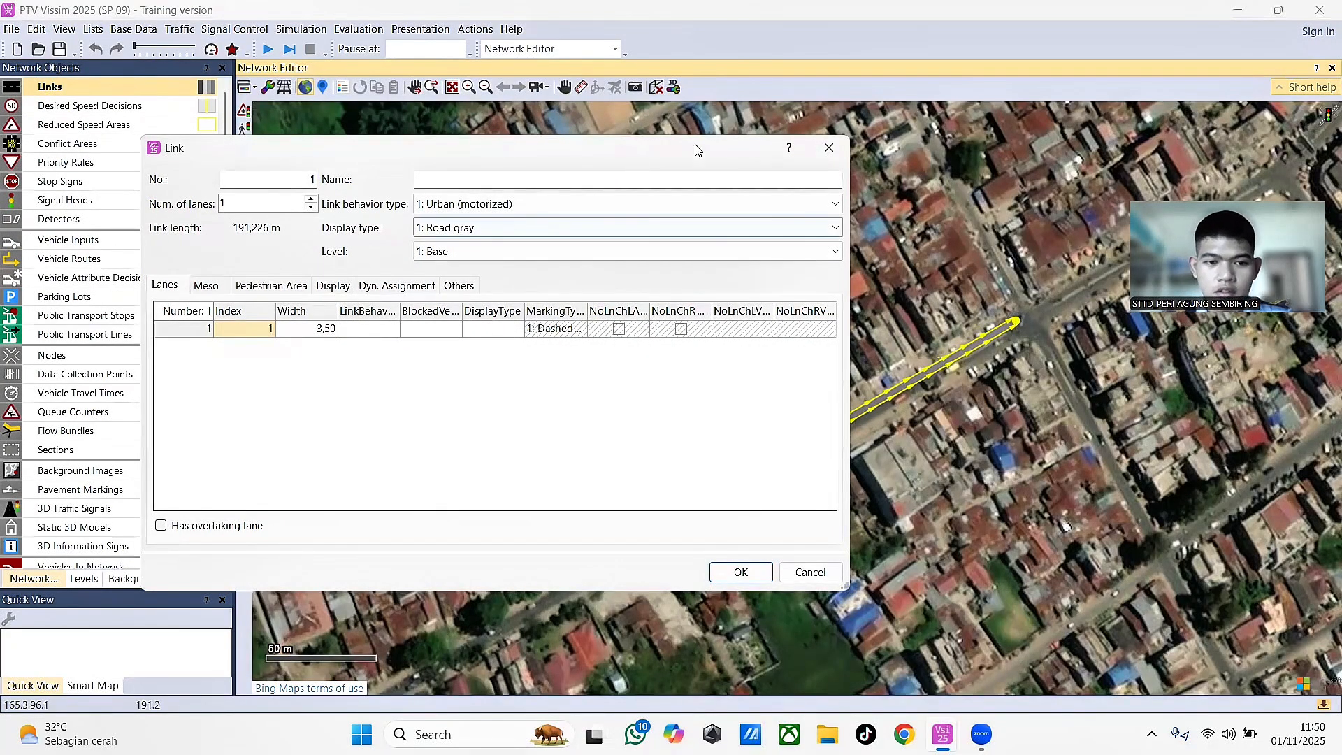
- Name the new one-lane link "Jl kota cane medan" and create it with a 3.50 m lane width
click(692, 179)
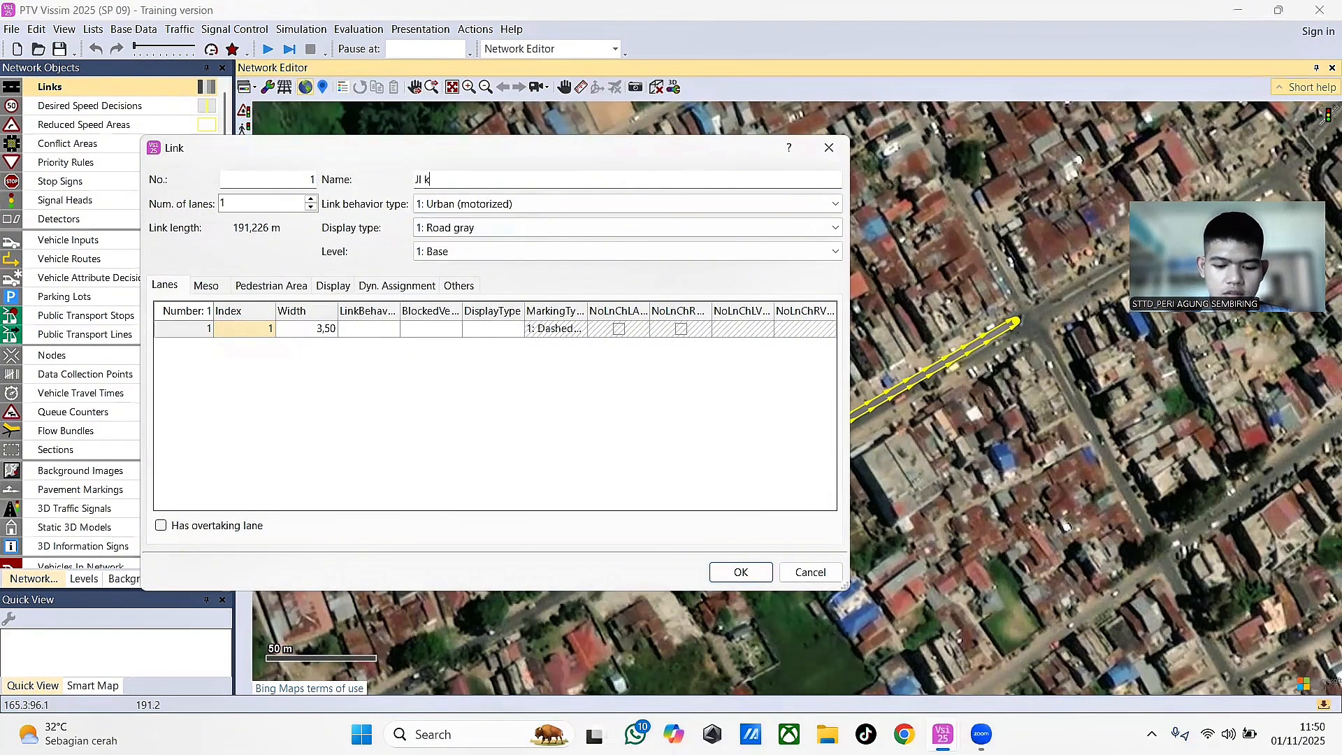
text(Jl kota cane medan)
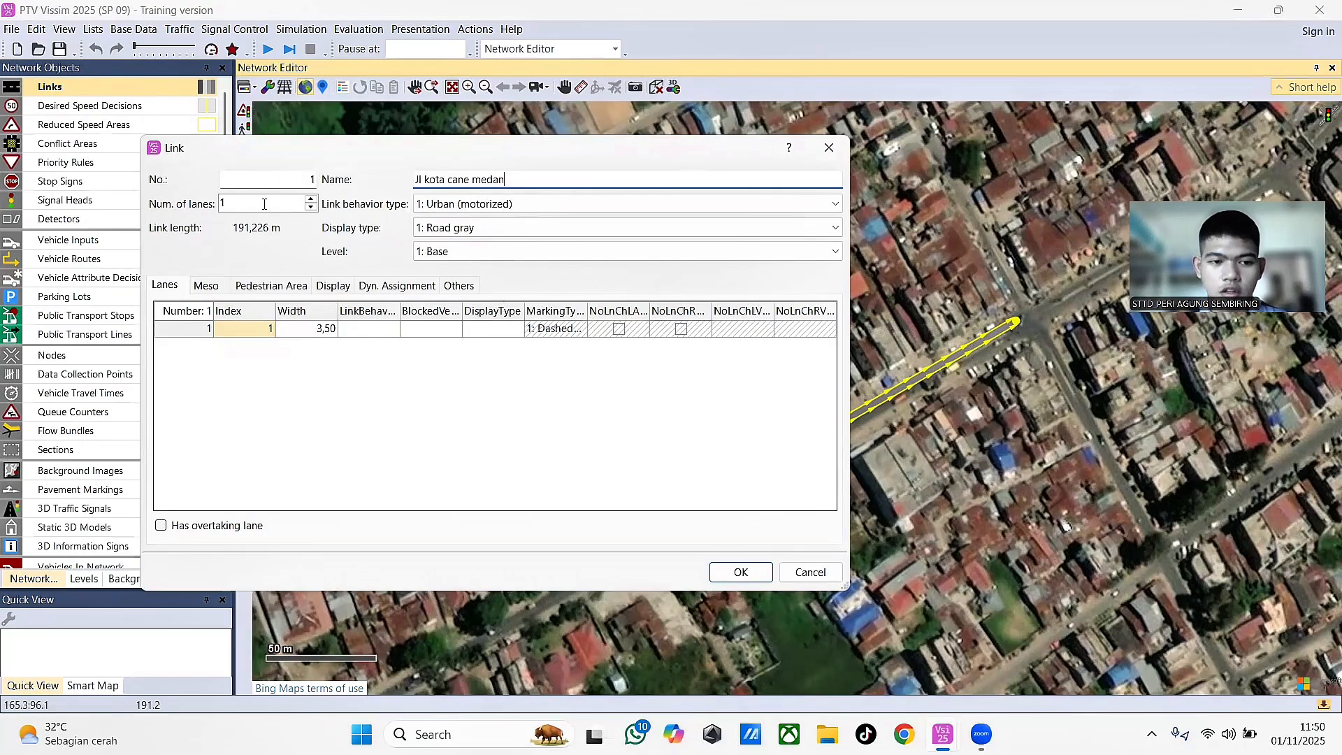
click(732, 572)
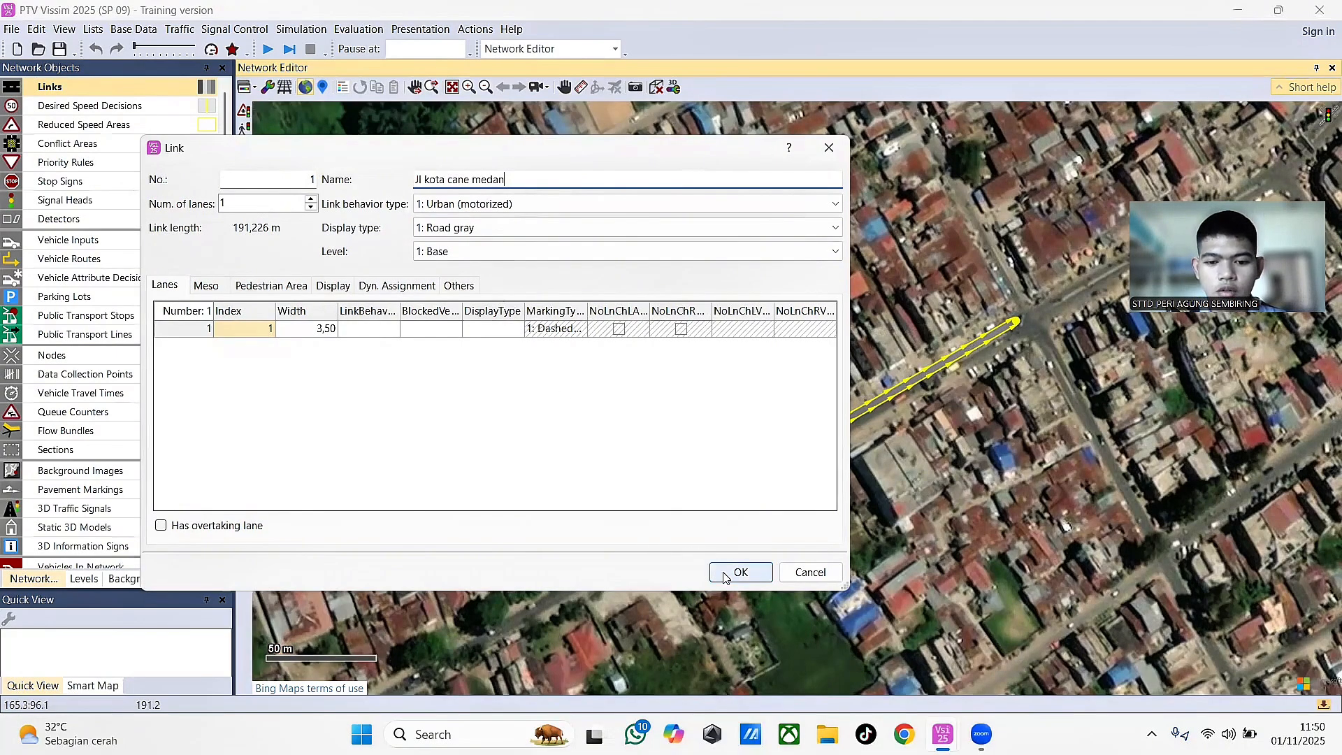
scroll(864, 463, up, 1)
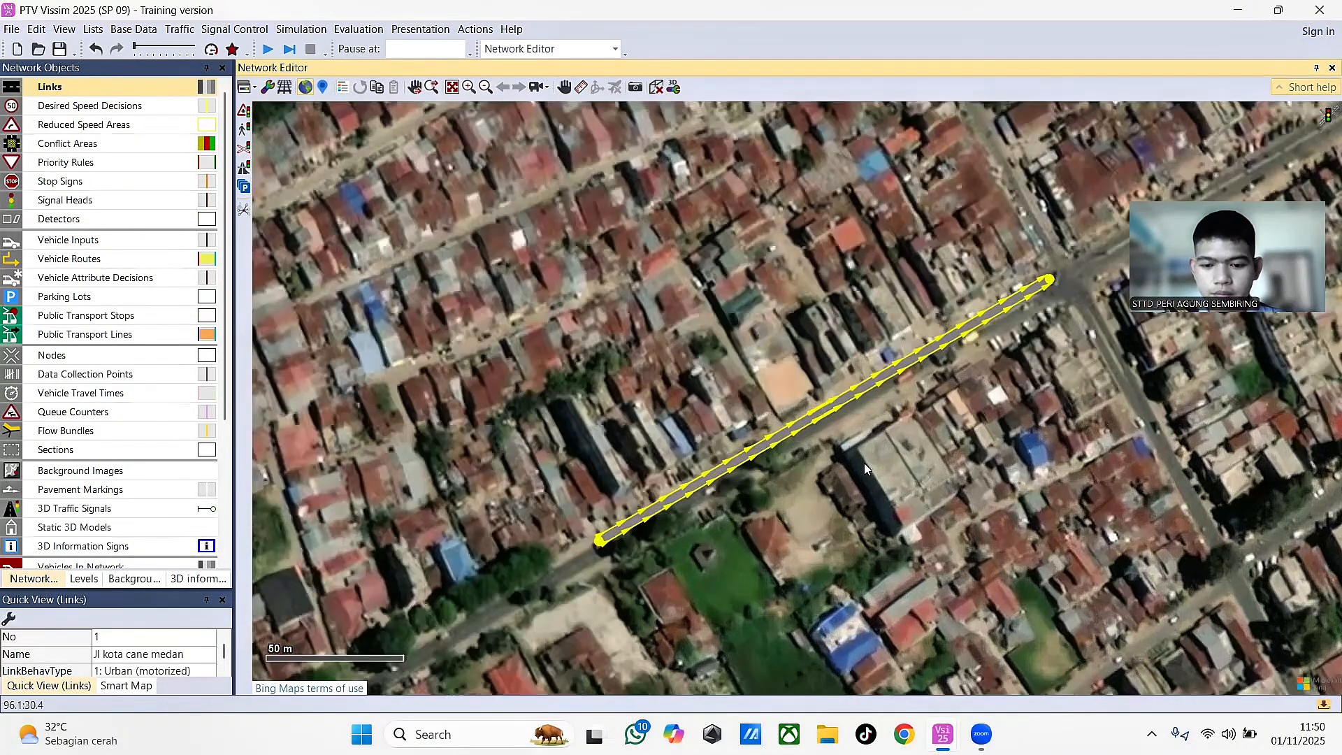
scroll(888, 394, up, 2)
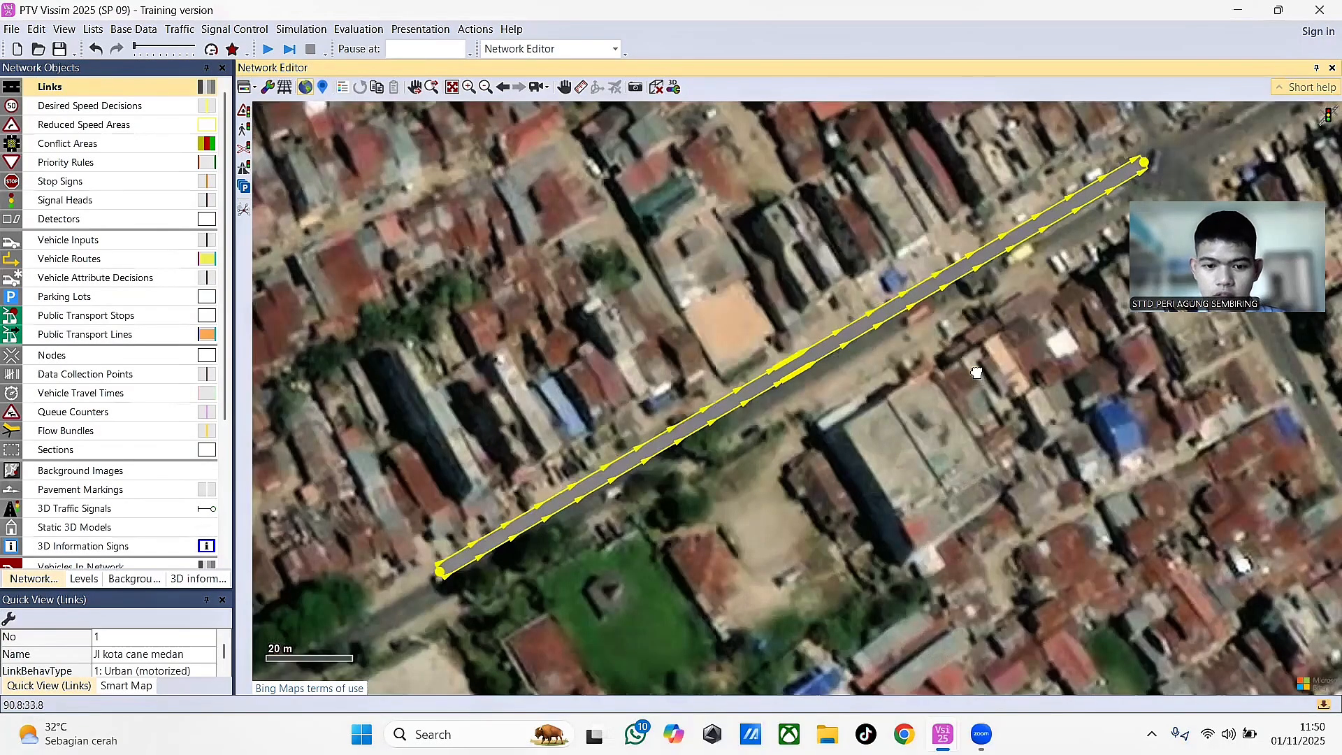
- Generate a one-lane opposite direction for the Jl kota cane medan link
drag(977, 371, 905, 334)
click(751, 185)
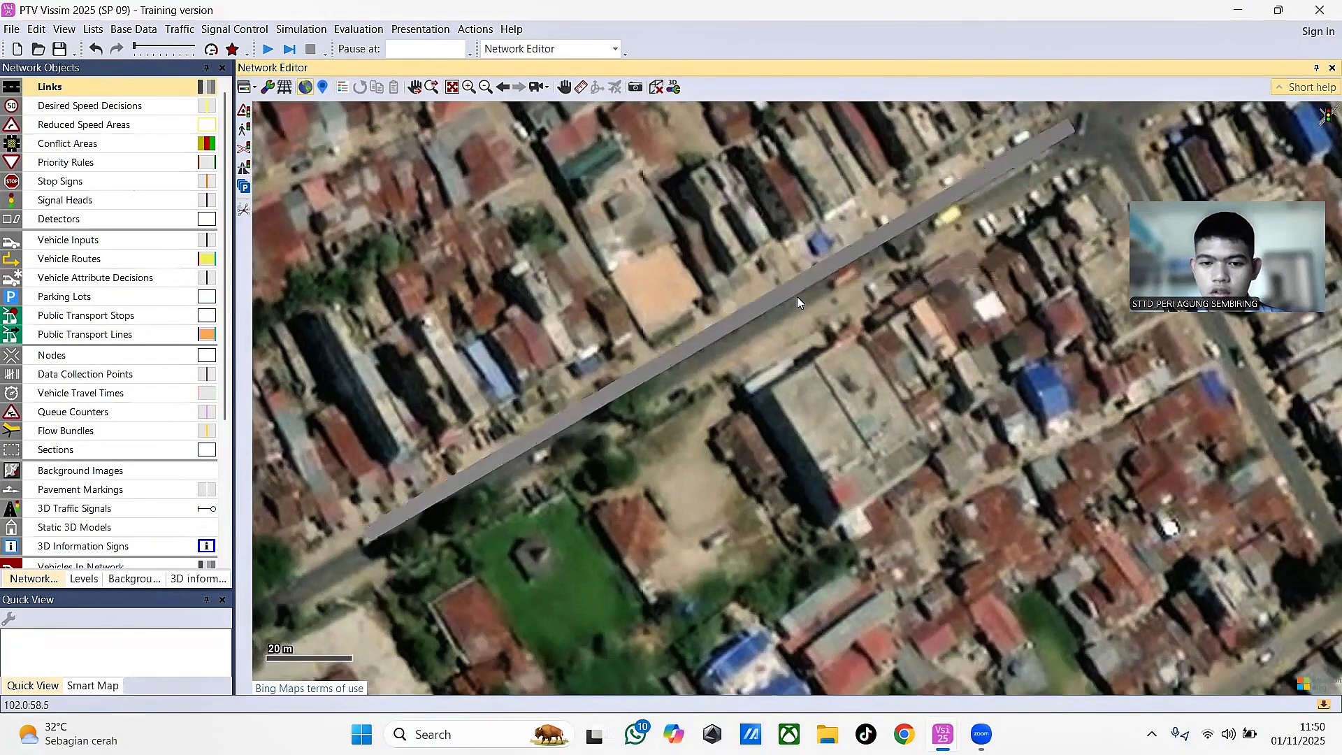
click(743, 320)
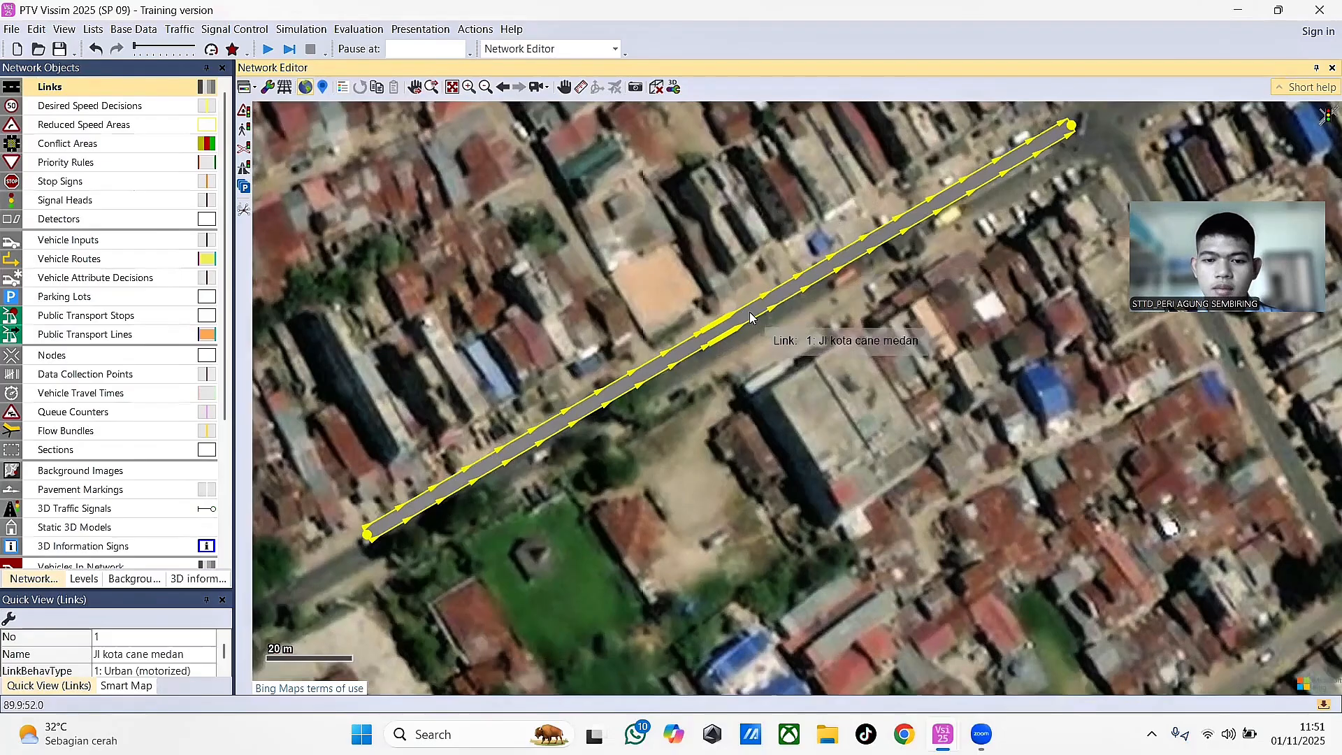
right_click(734, 323)
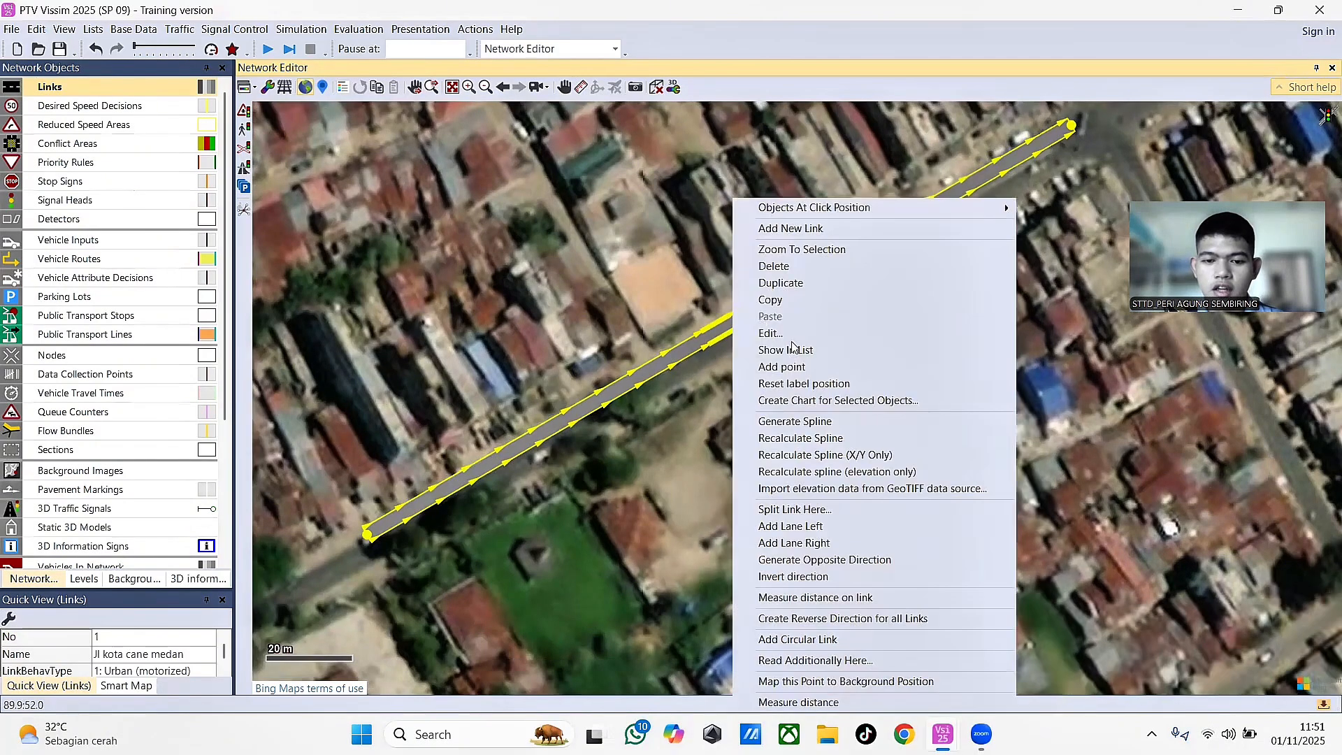
click(804, 561)
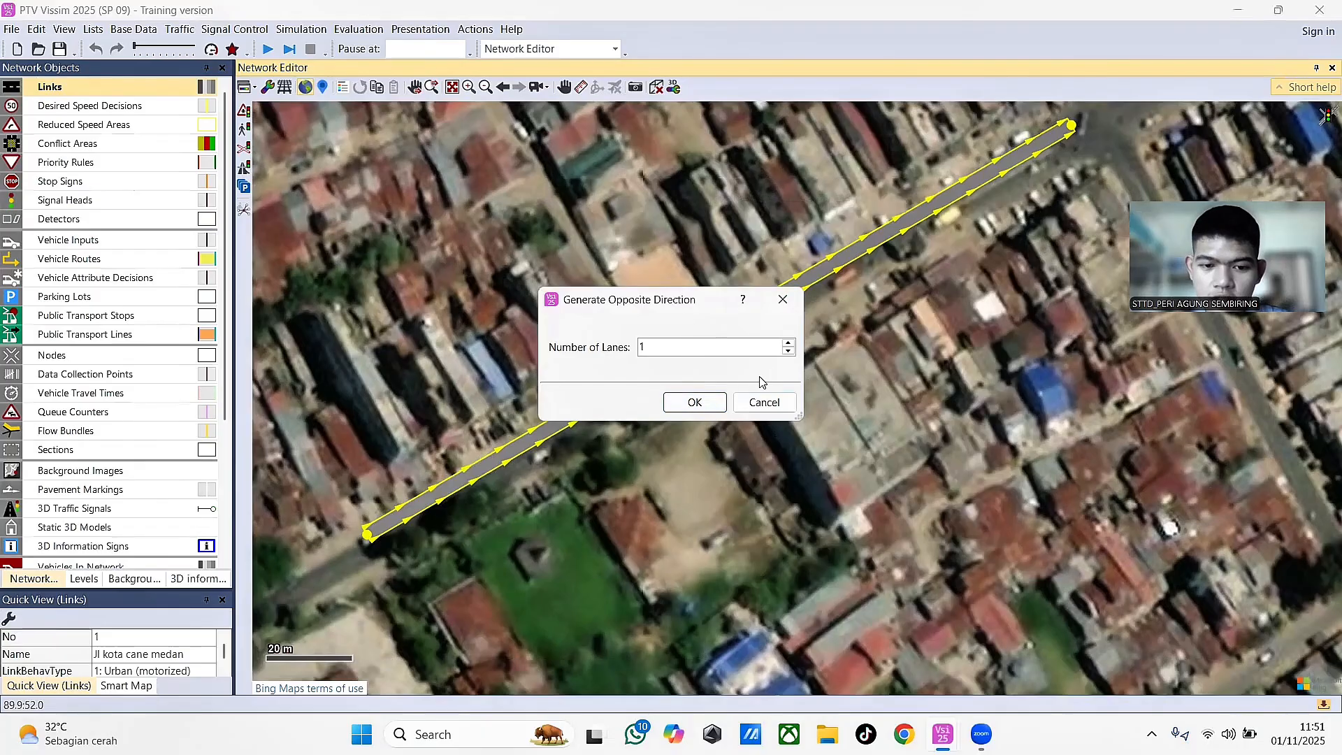
click(694, 403)
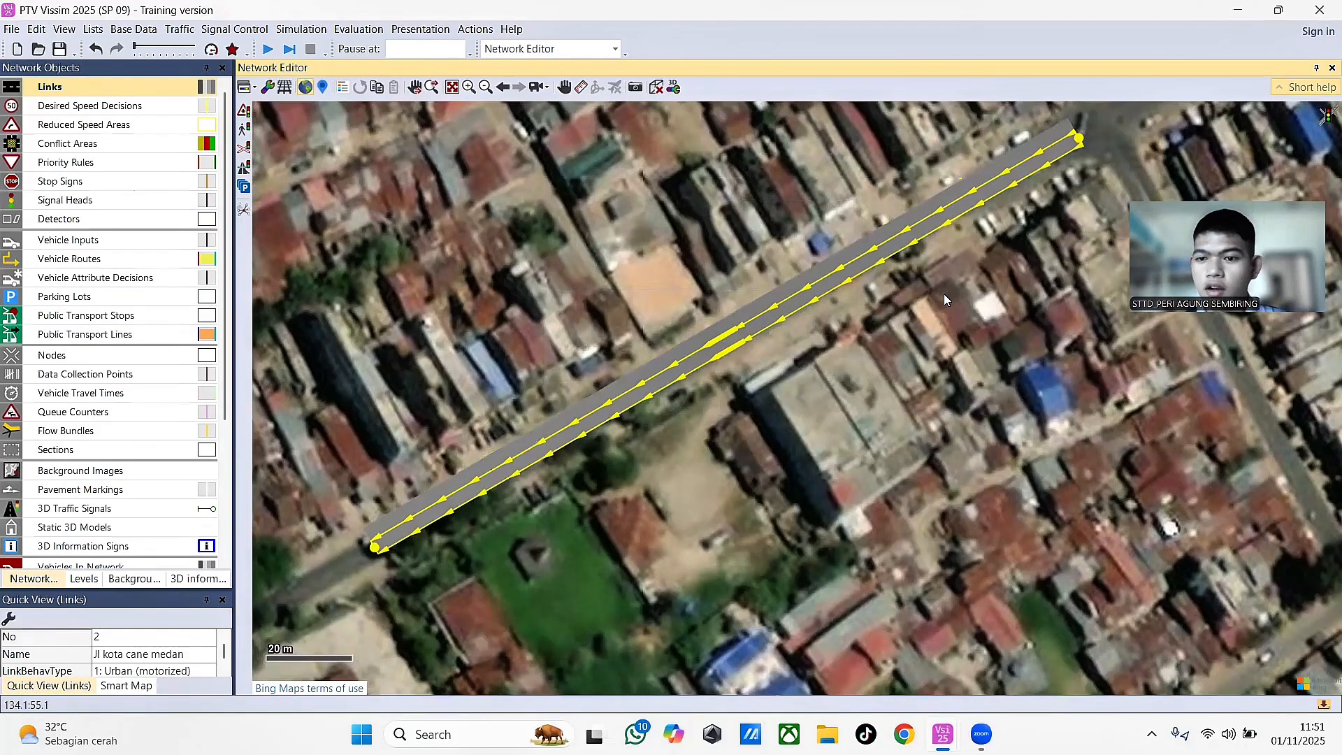
- Inspect the two parallel Jl kota cane medan links and check the travel direction of each
scroll(972, 294, up, 1)
drag(959, 304, 845, 475)
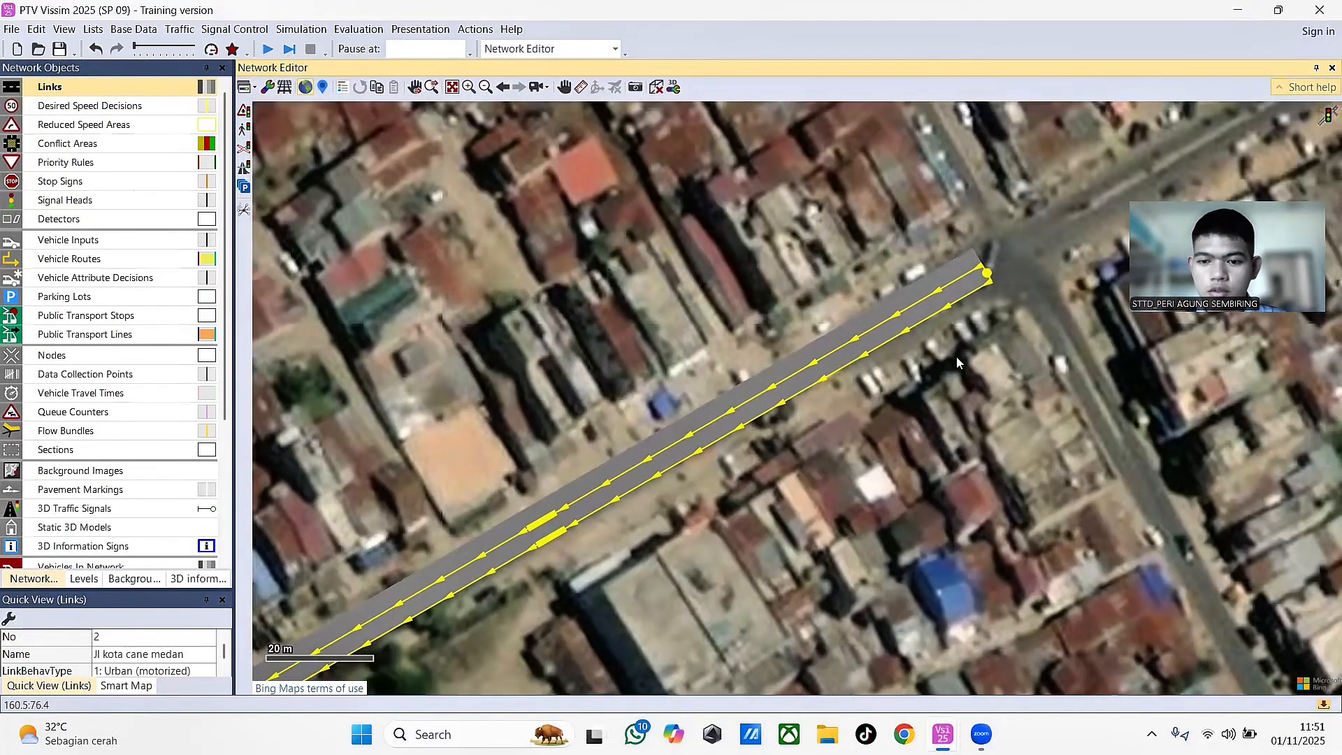
scroll(727, 406, up, 5)
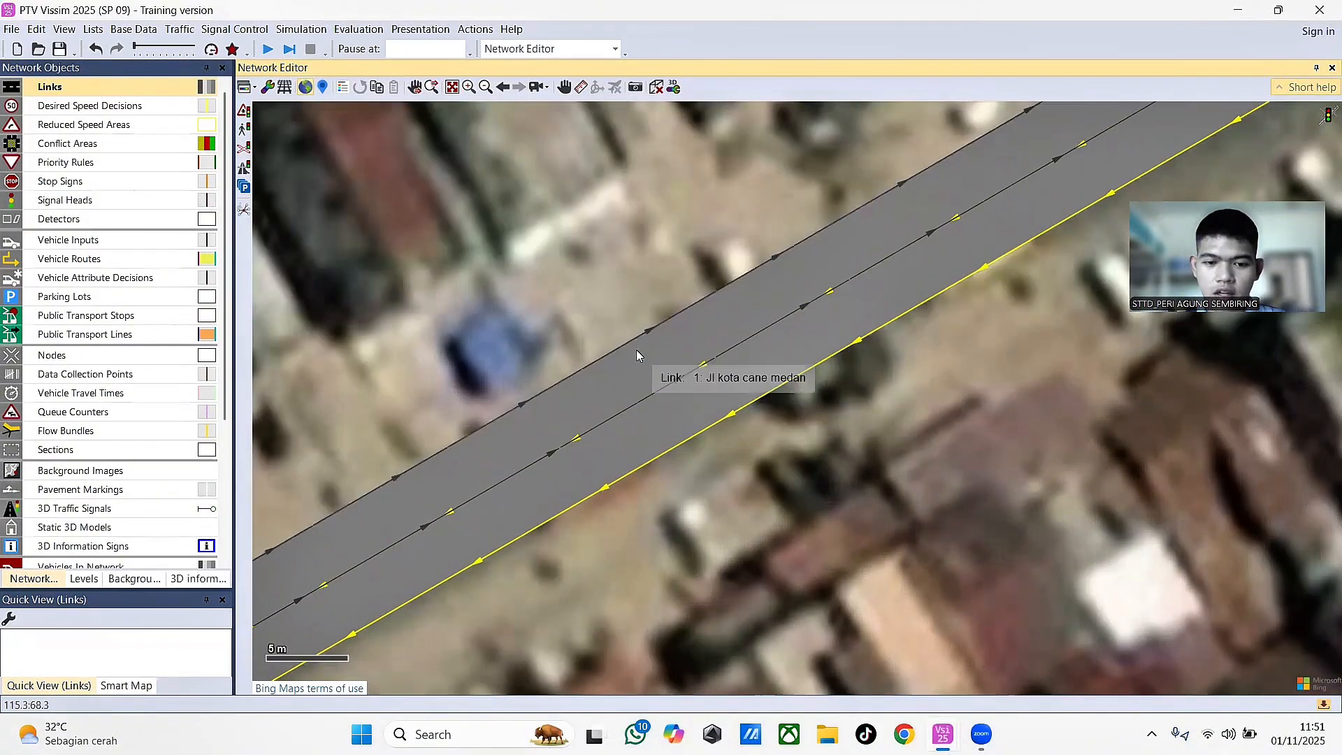
click(638, 351)
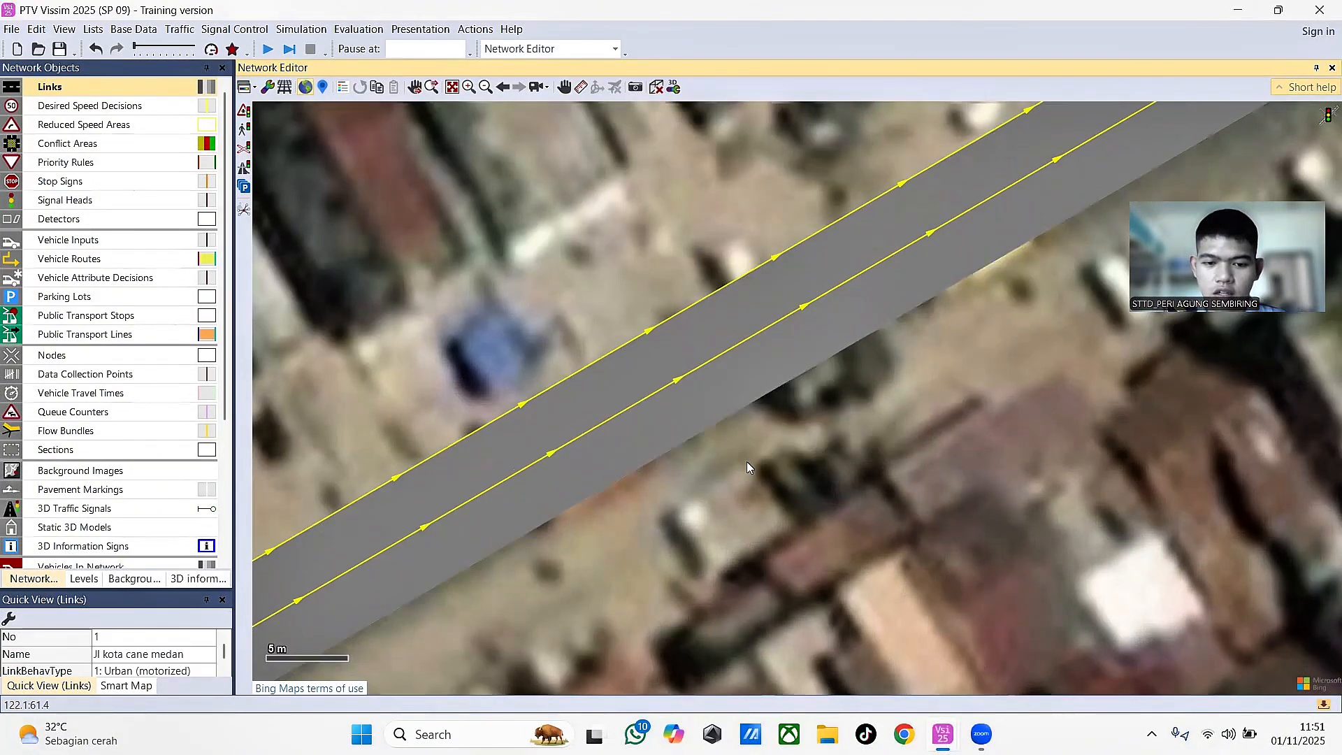
click(747, 462)
click(647, 376)
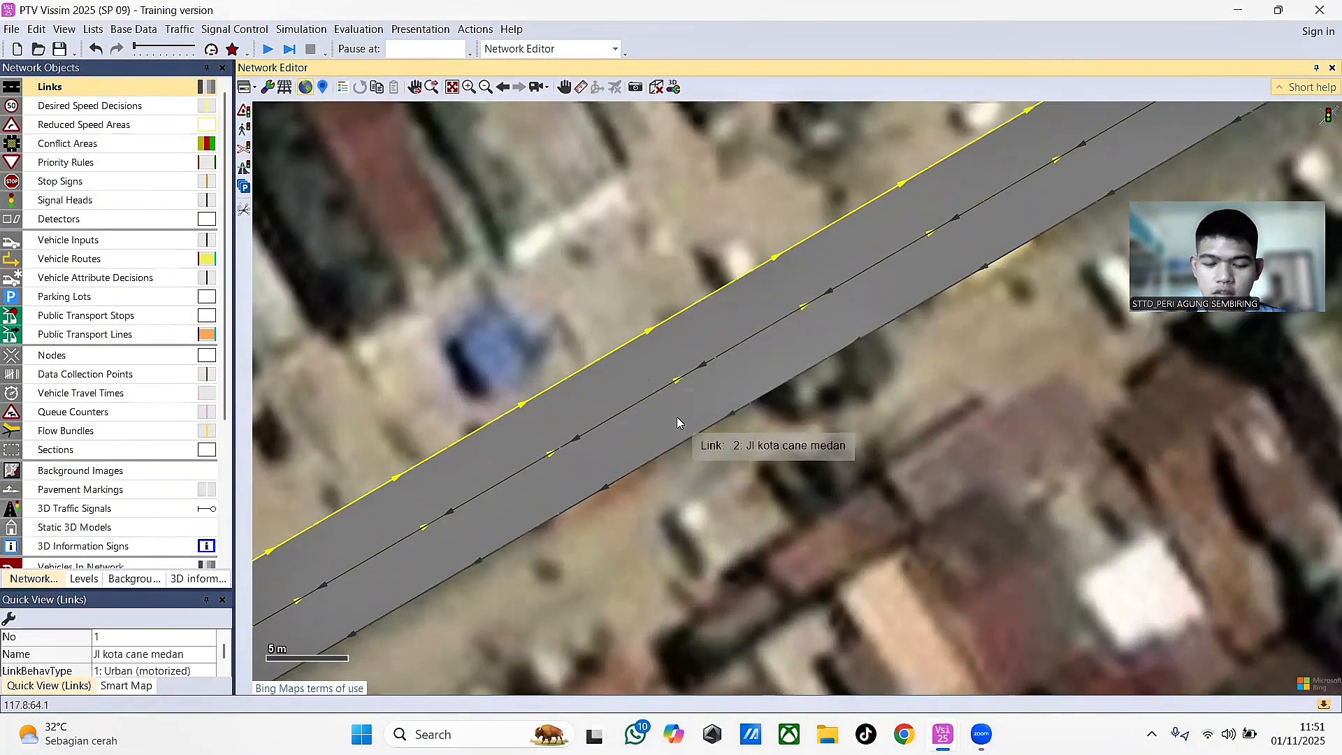
click(668, 410)
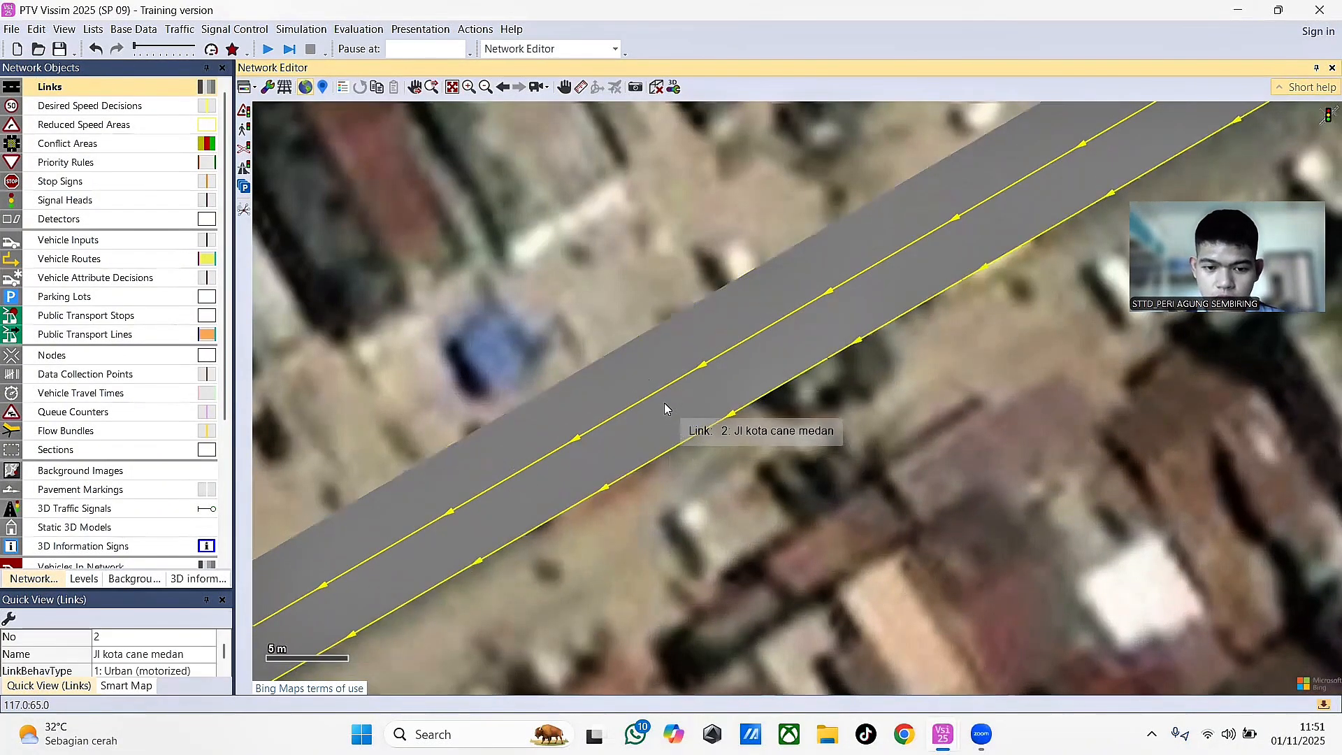
click(980, 452)
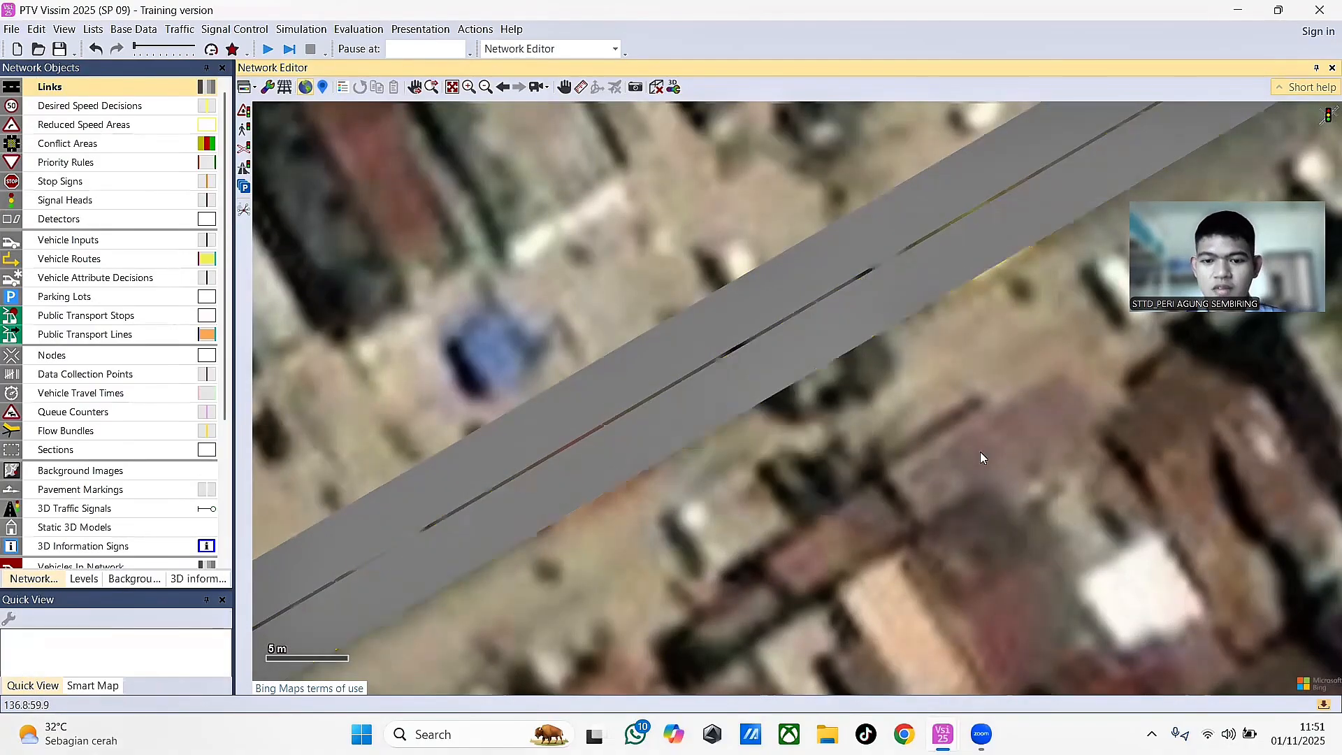
- Draw a link about 132 m long along the northern street down to the intersection and name it "Jl KOP Ginting"
scroll(976, 381, down, 3)
scroll(972, 377, down, 4)
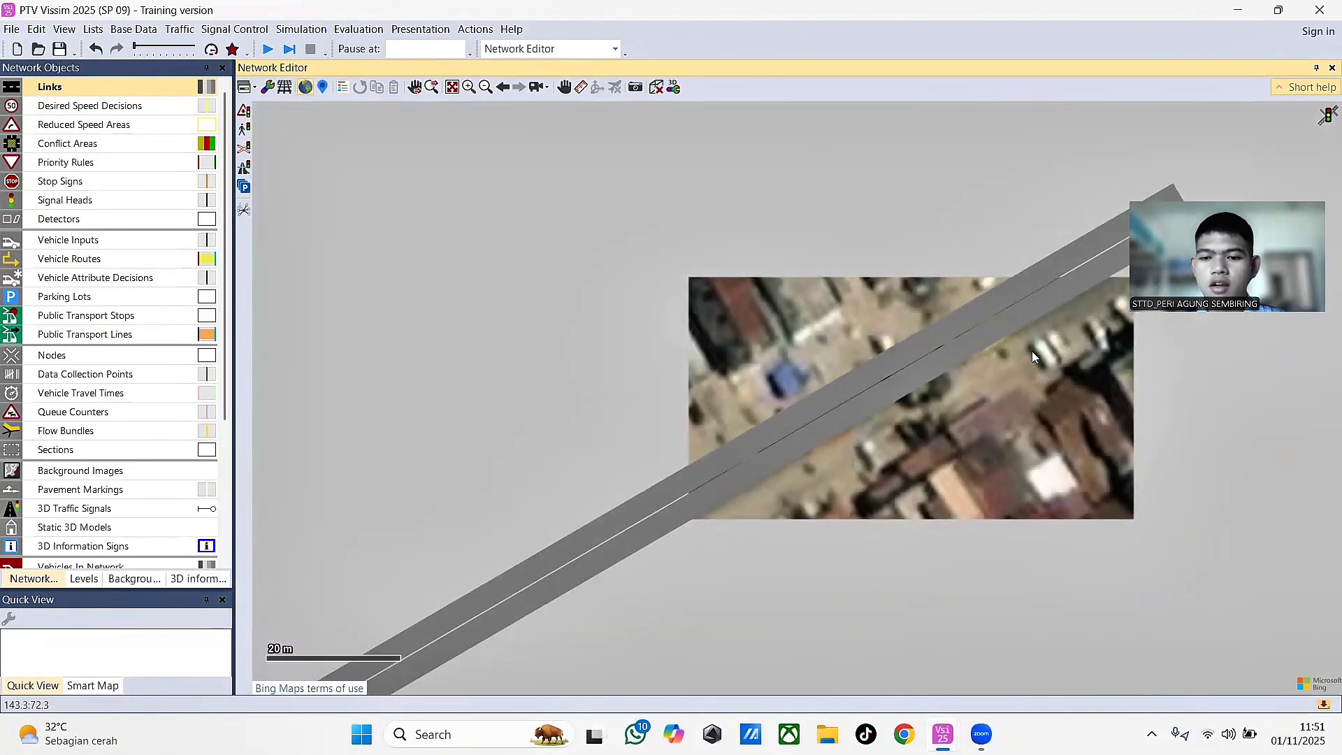
mouse_move(1033, 364)
mouse_down()
mouse_move(791, 378)
mouse_move(669, 442)
mouse_up()
mouse_move(778, 254)
mouse_down()
mouse_move(803, 388)
mouse_move(879, 512)
mouse_up()
drag(904, 343, 956, 390)
drag(850, 303, 877, 399)
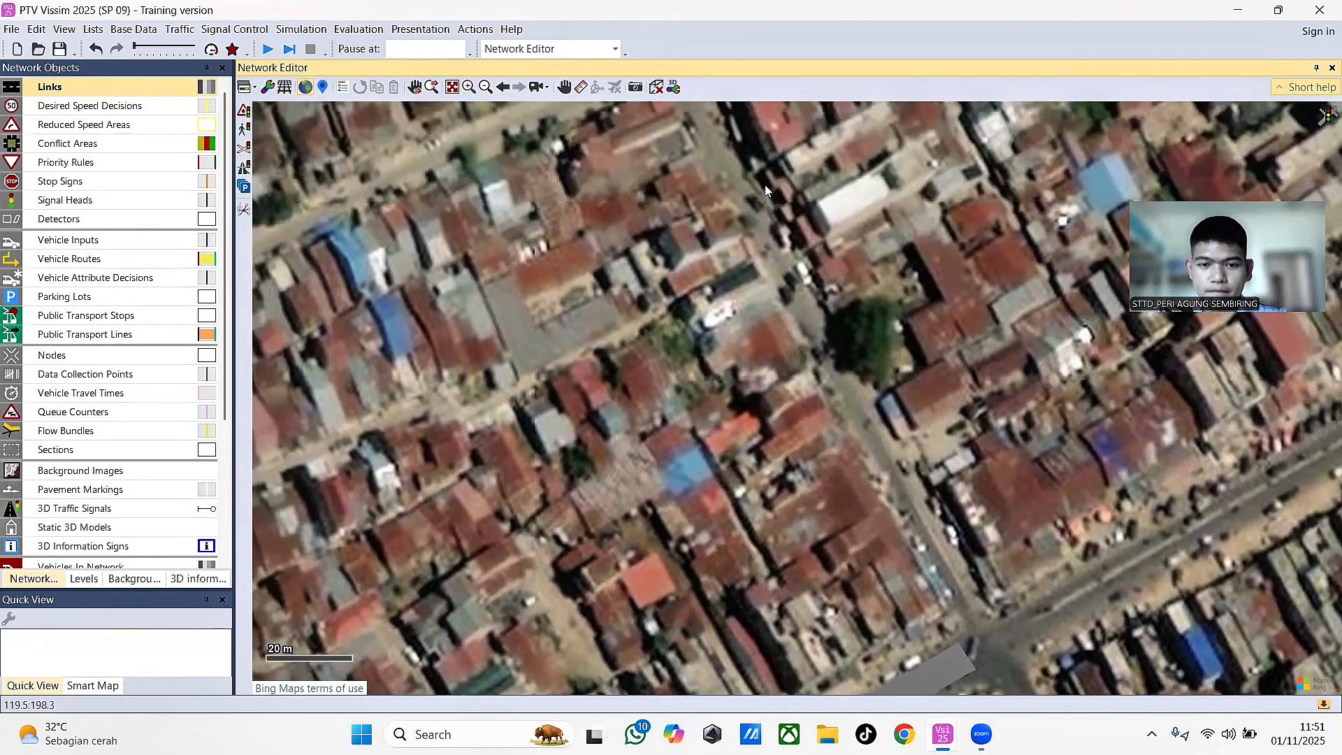
drag(714, 119, 981, 619)
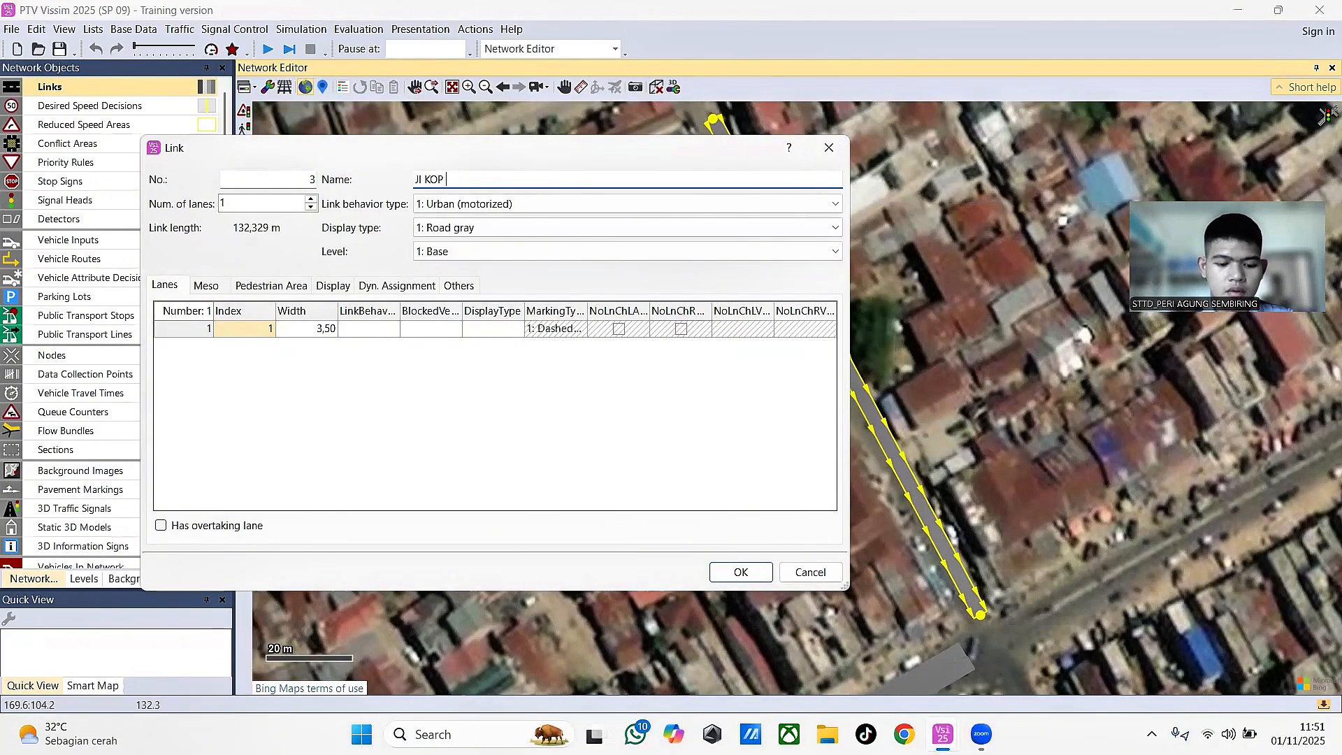
click(741, 572)
- Generate a one-lane opposite direction for the northern Jl KOP Ginting link and nudge it against its neighbour
right_click(841, 360)
click(911, 561)
key(Return)
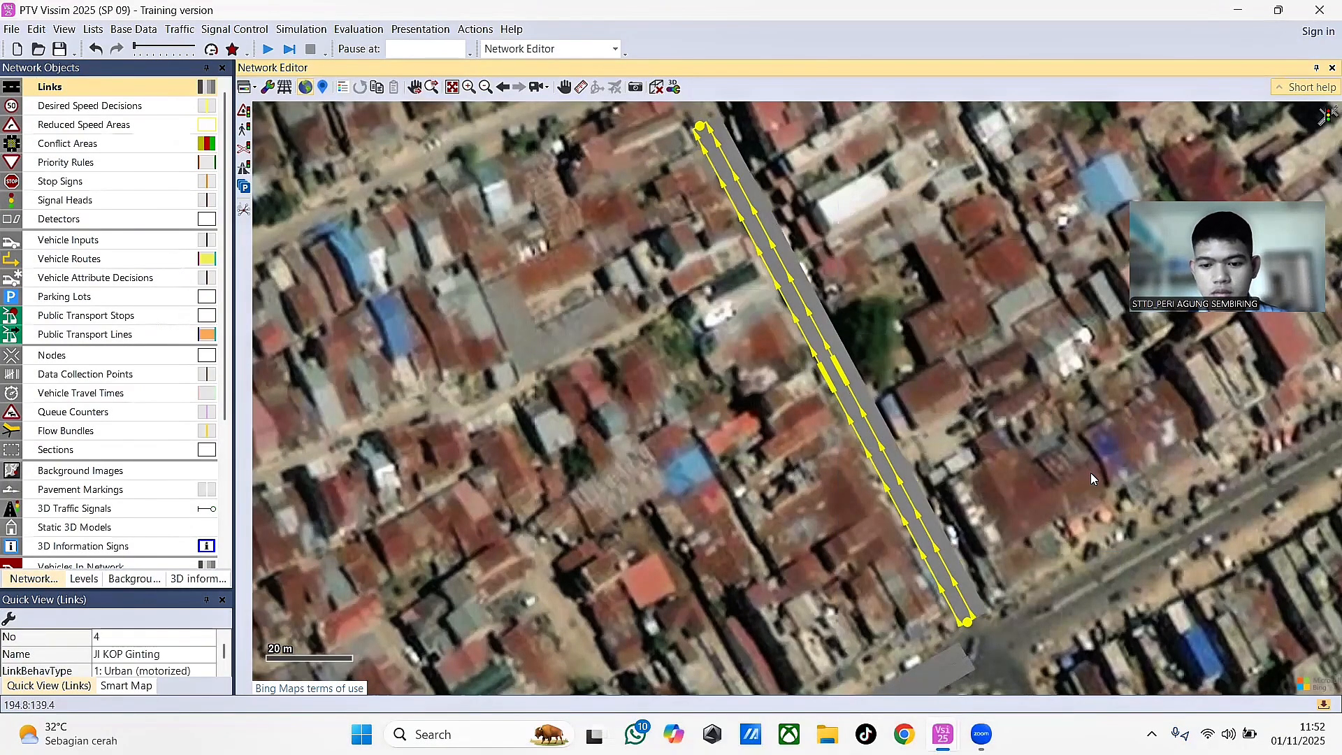
scroll(814, 370, up, 5)
drag(814, 353, 814, 355)
click(934, 306)
- Draw a link about 122 m long from the northeastern junction to the intersection and name it "Jl Kapten bangsi sembiring"
scroll(1054, 404, down, 6)
drag(1147, 465, 776, 393)
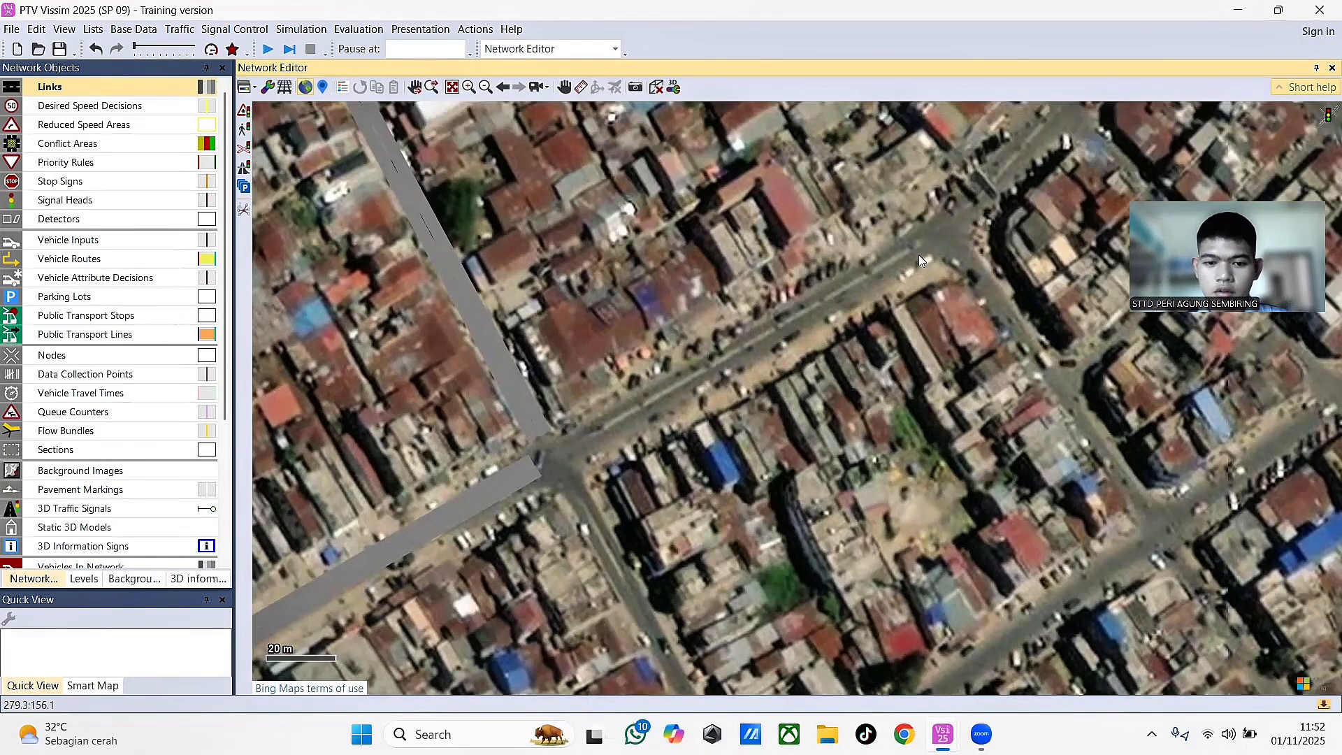
drag(928, 250, 571, 464)
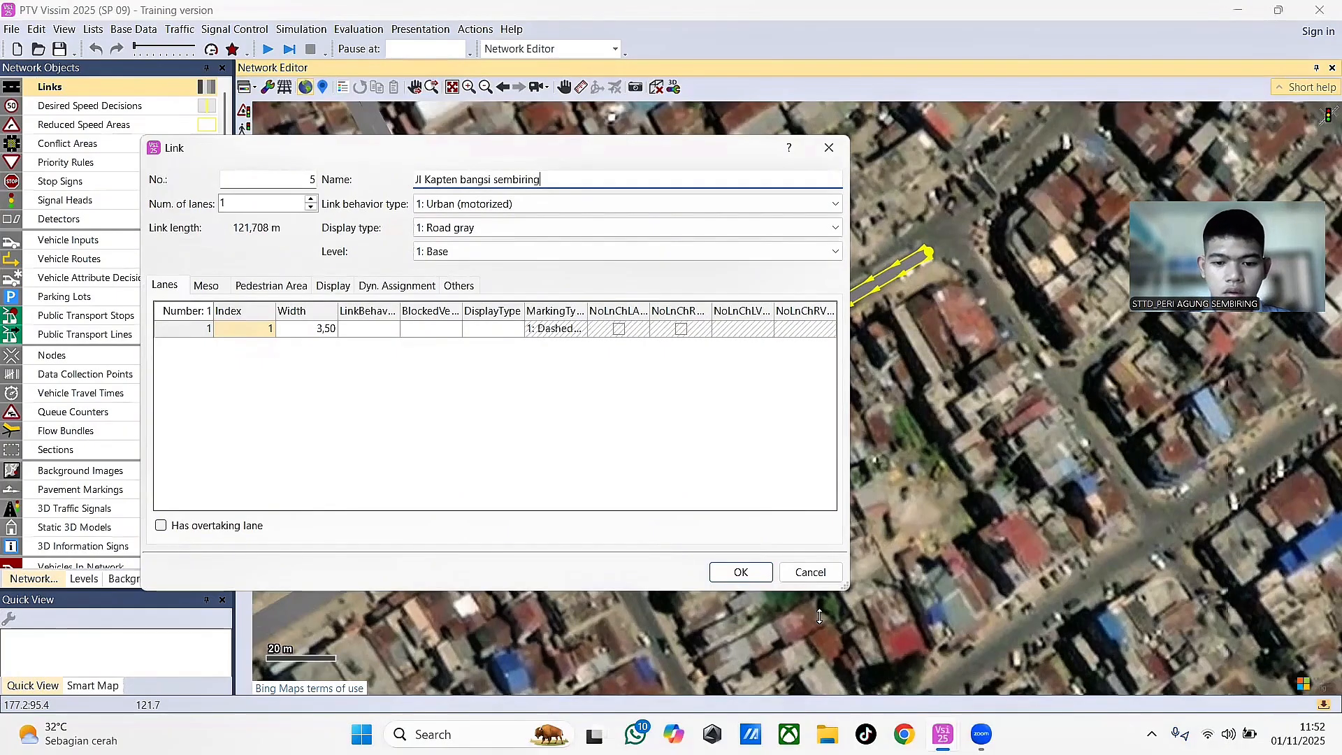
key(Return)
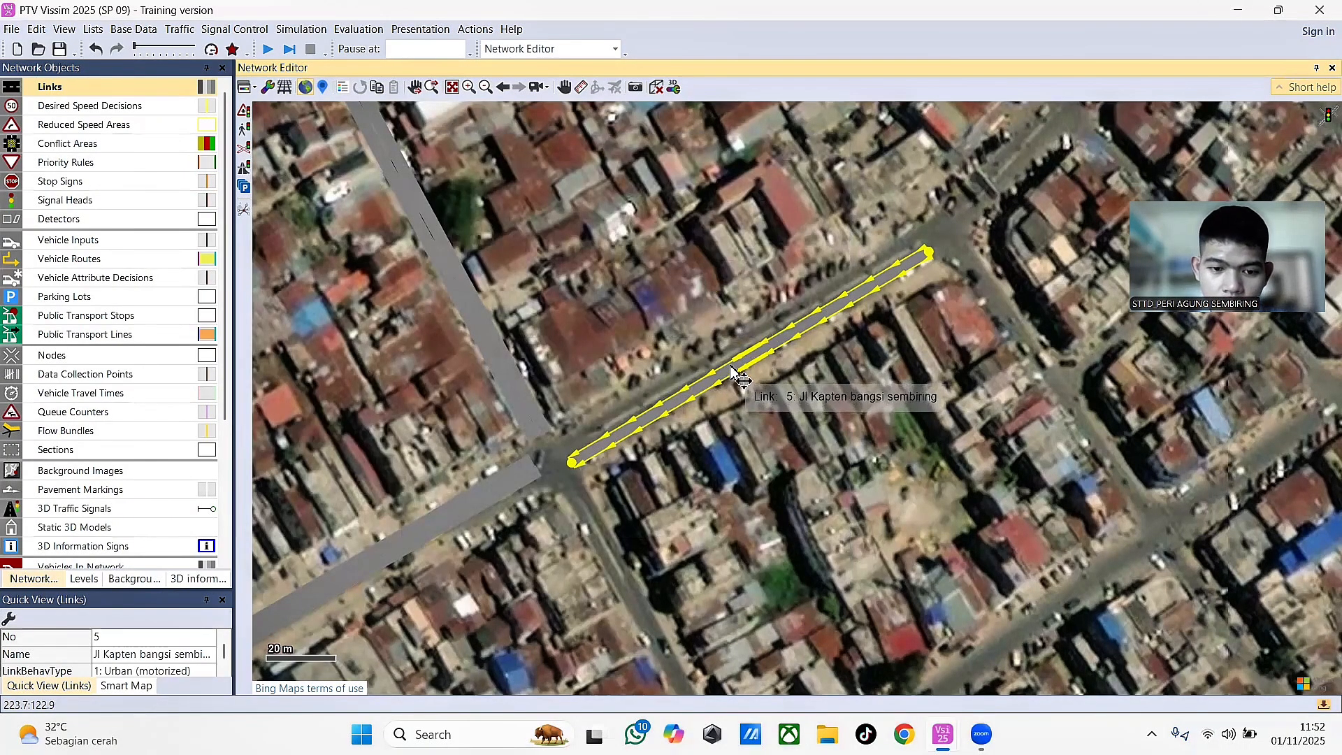
- Shift the Jl Kapten bangsi sembiring link slightly northwest and generate its one-lane opposite direction
drag(732, 377, 728, 369)
click(461, 506)
scroll(520, 501, up, 1)
scroll(574, 446, up, 2)
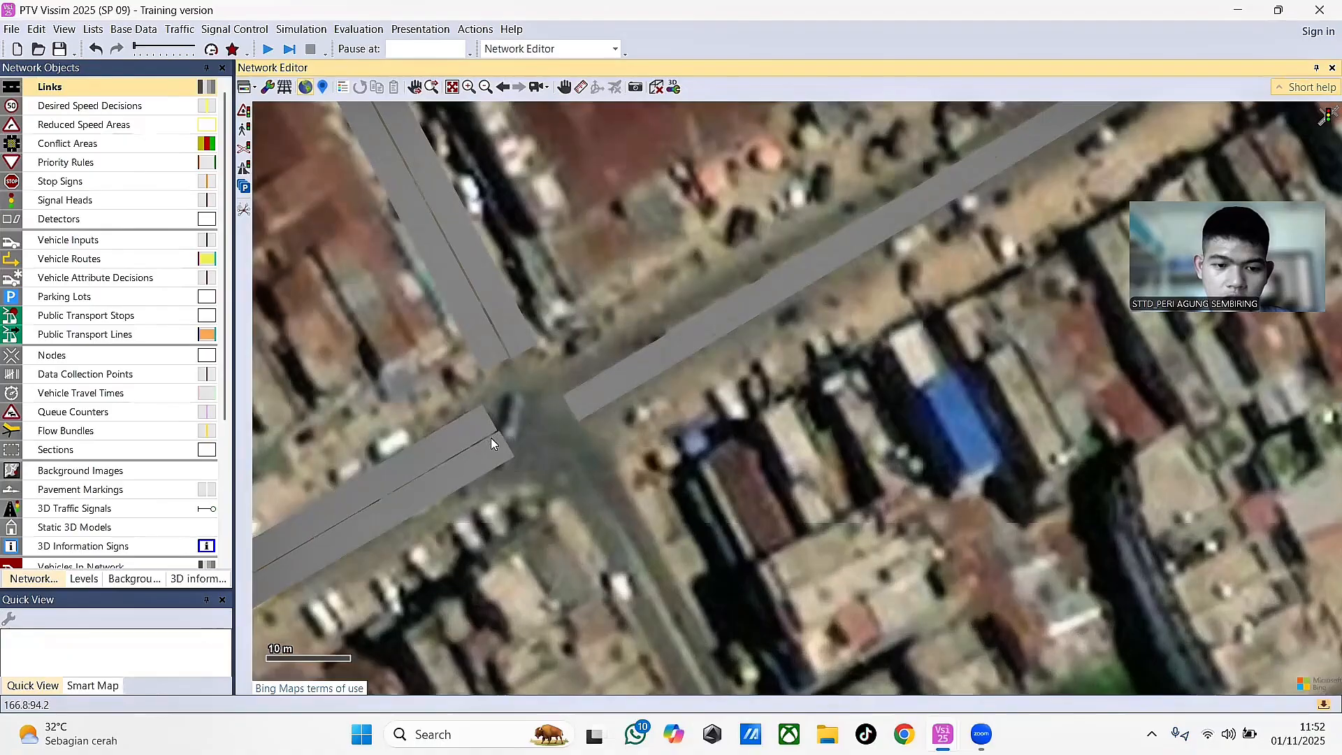
right_click(670, 347)
click(738, 560)
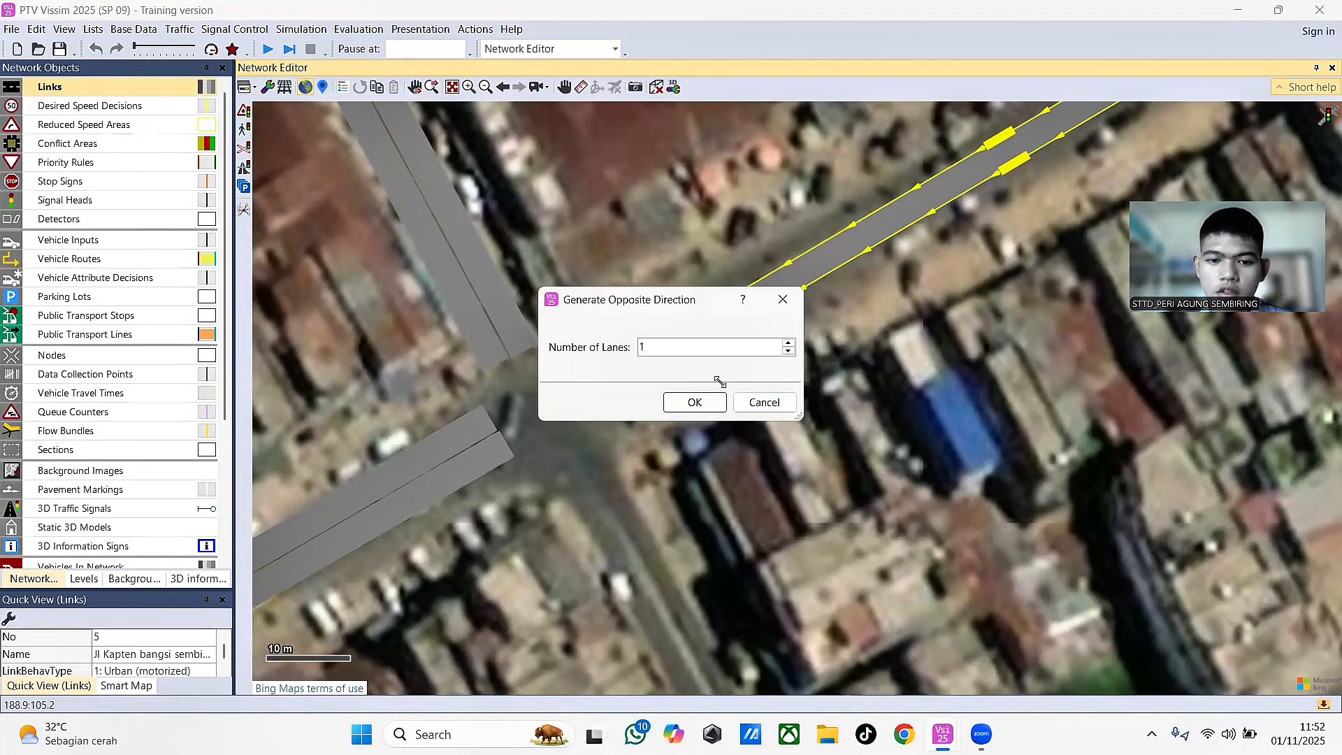
click(693, 398)
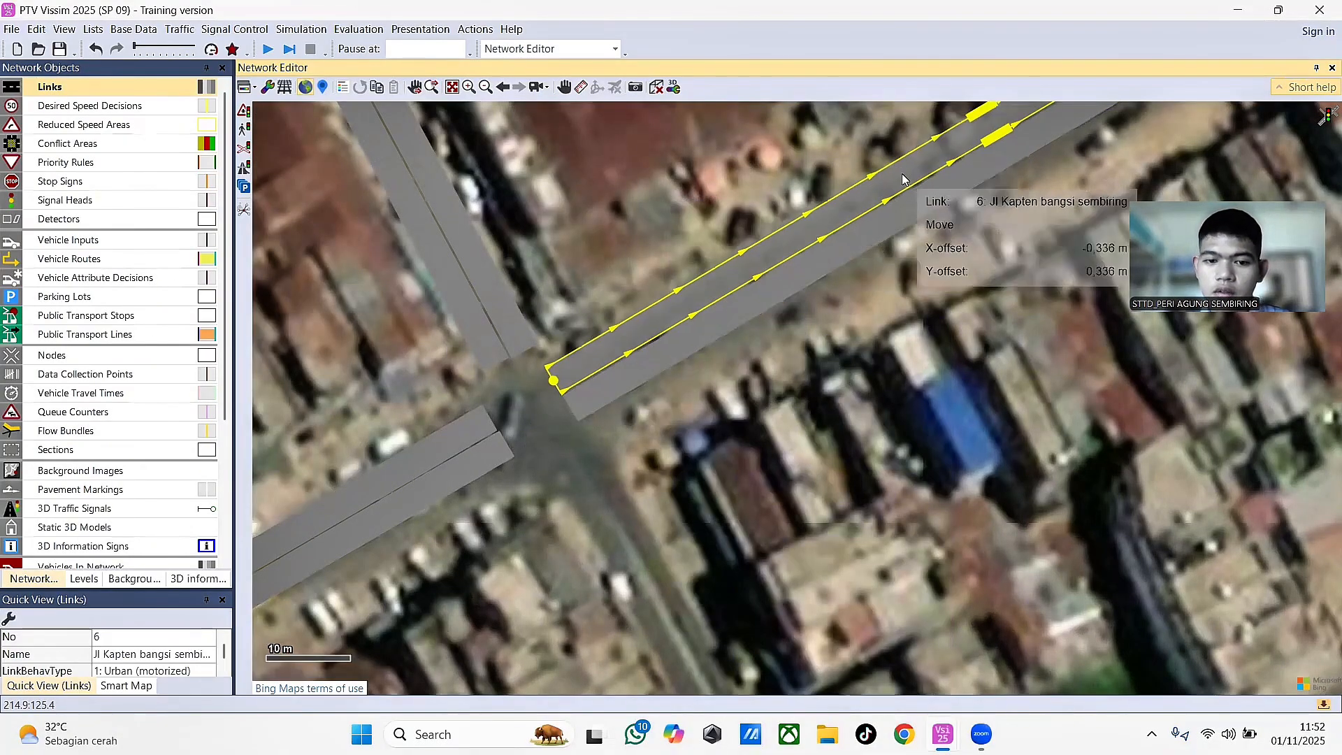
click(689, 444)
- Draw a link about 112 m long from the southeastern junction up to the intersection and name it "Jl Kop Ginting"
scroll(842, 419, down, 2)
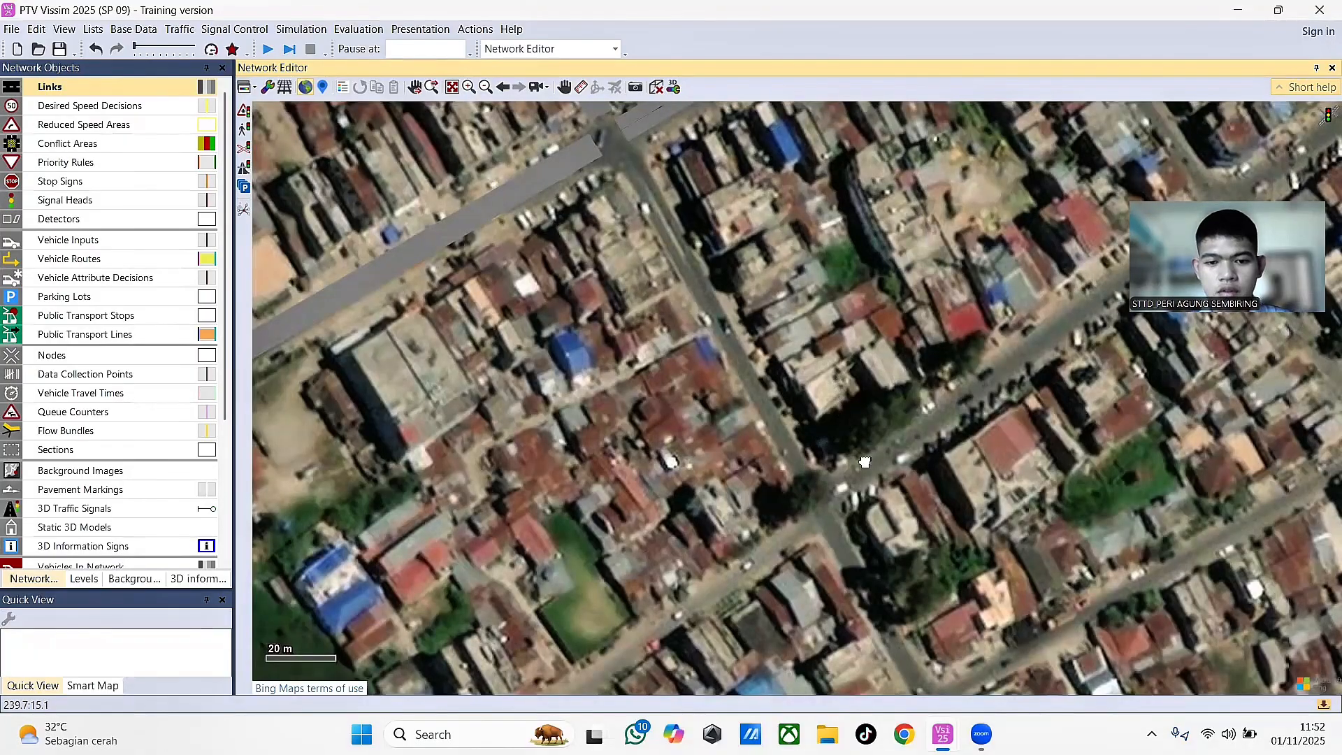
drag(733, 447, 754, 506)
drag(826, 554, 642, 225)
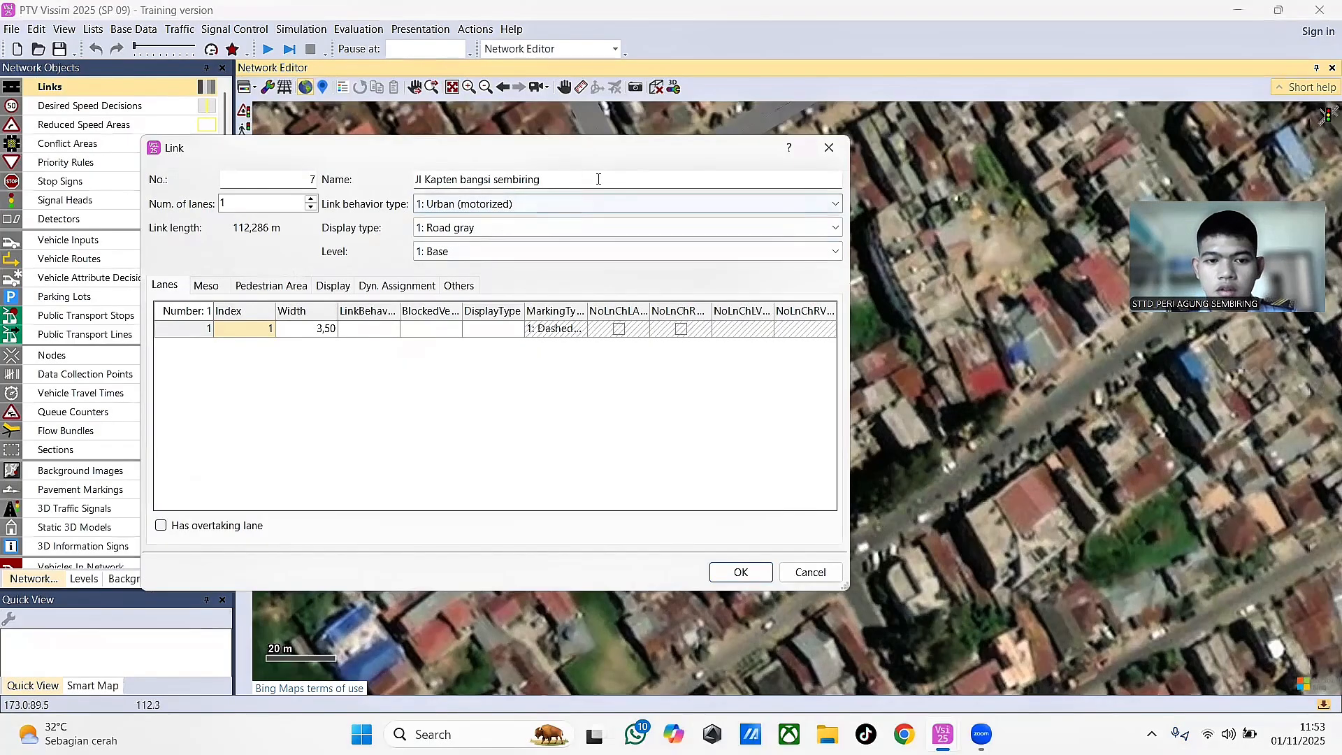
drag(594, 180, 425, 182)
text(Kop Ginting)
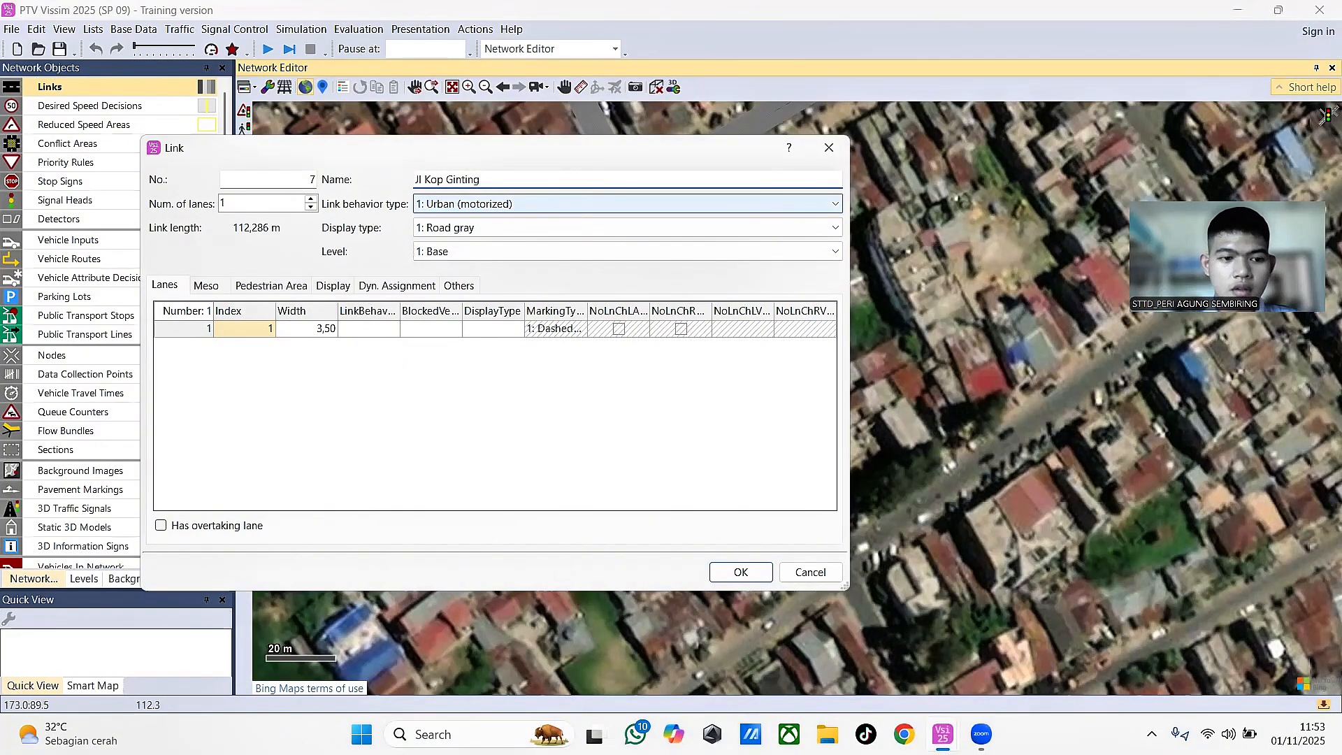
click(734, 569)
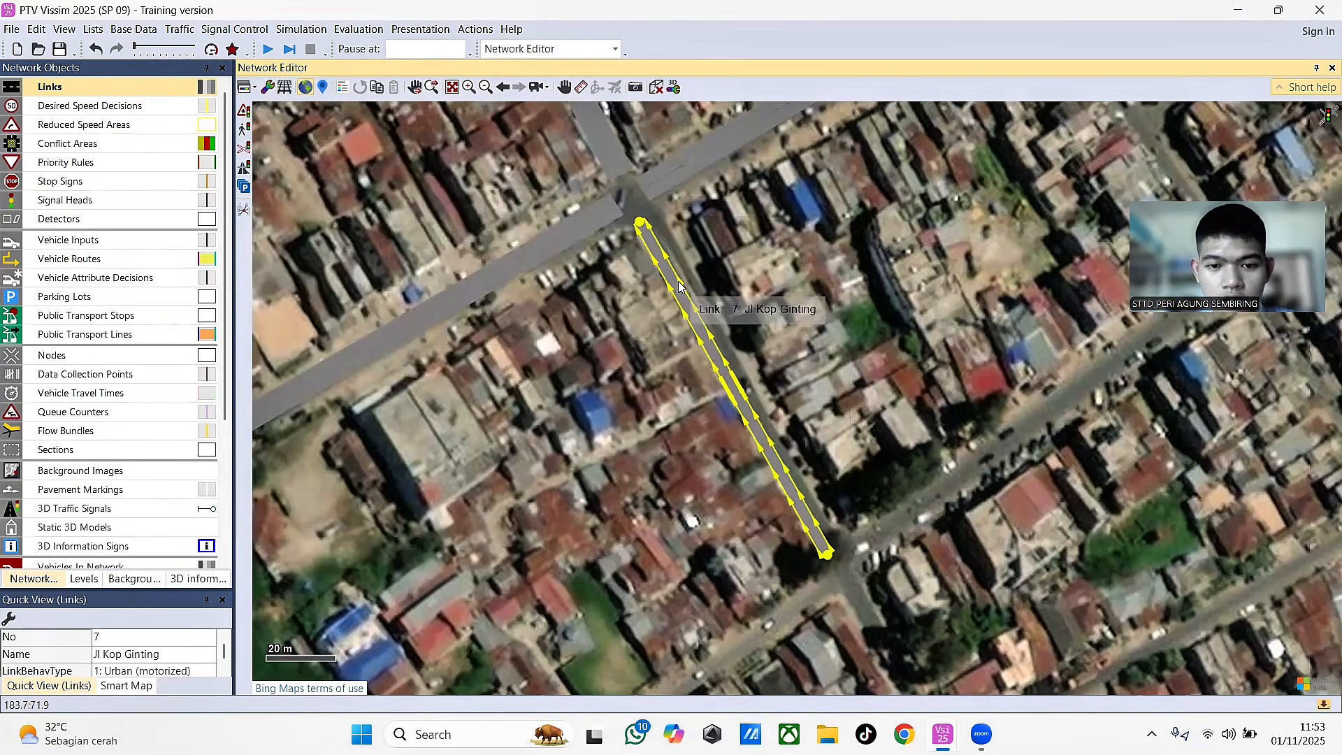
- Generate the opposite direction of the southern Jl Kop Ginting link and shift the new link slightly northeast
right_click(659, 267)
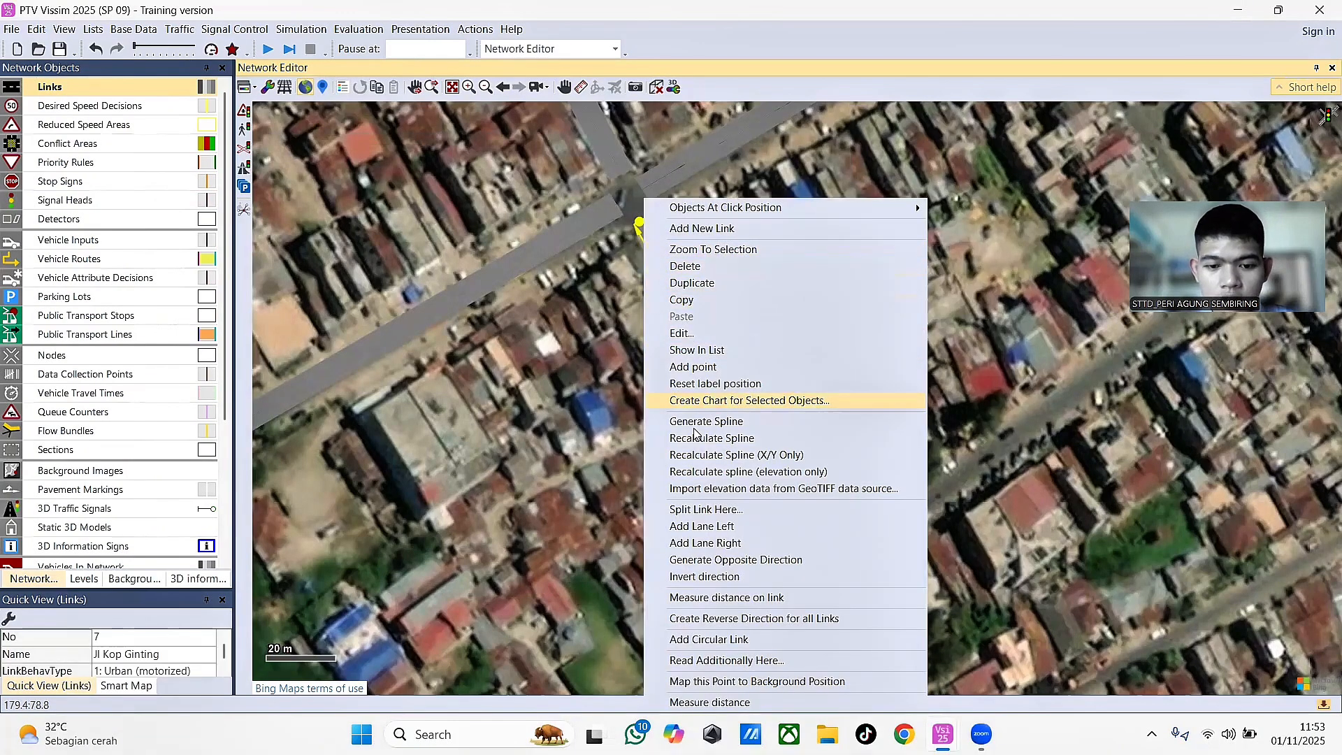
click(742, 567)
click(692, 397)
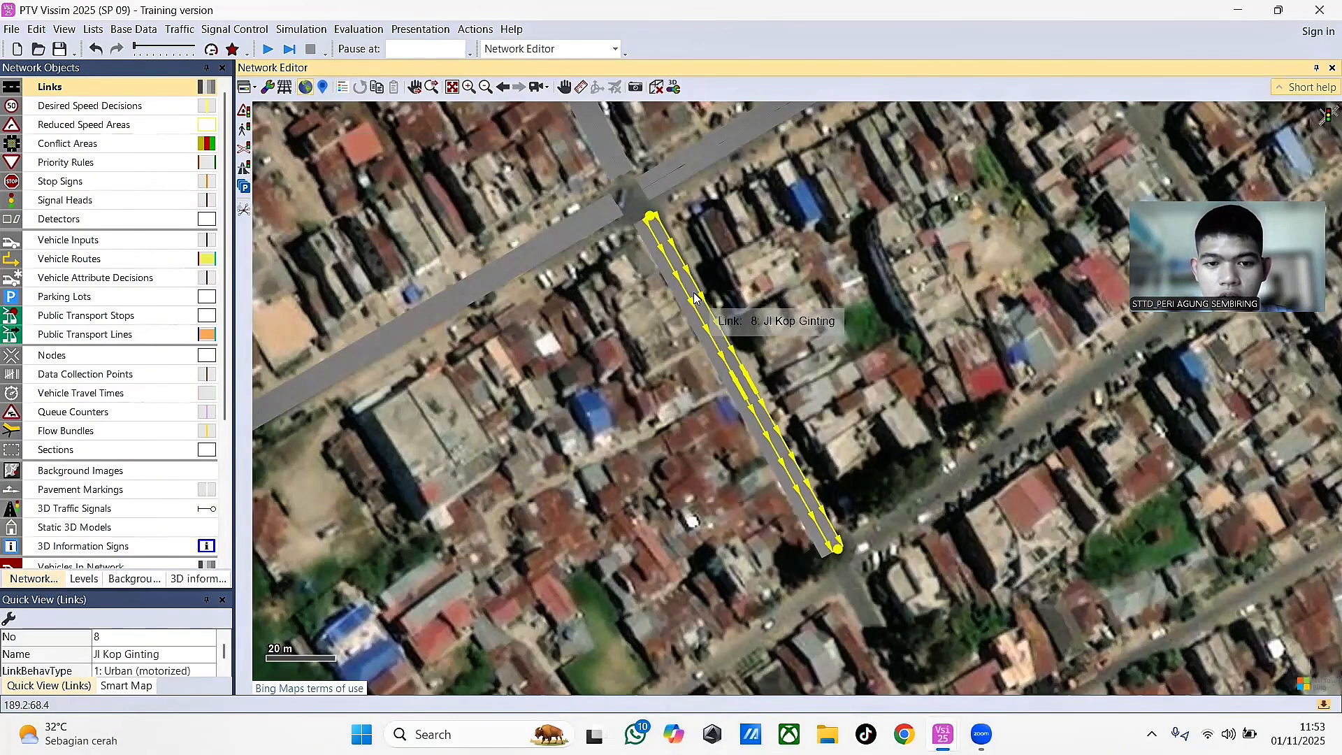
scroll(706, 315, up, 3)
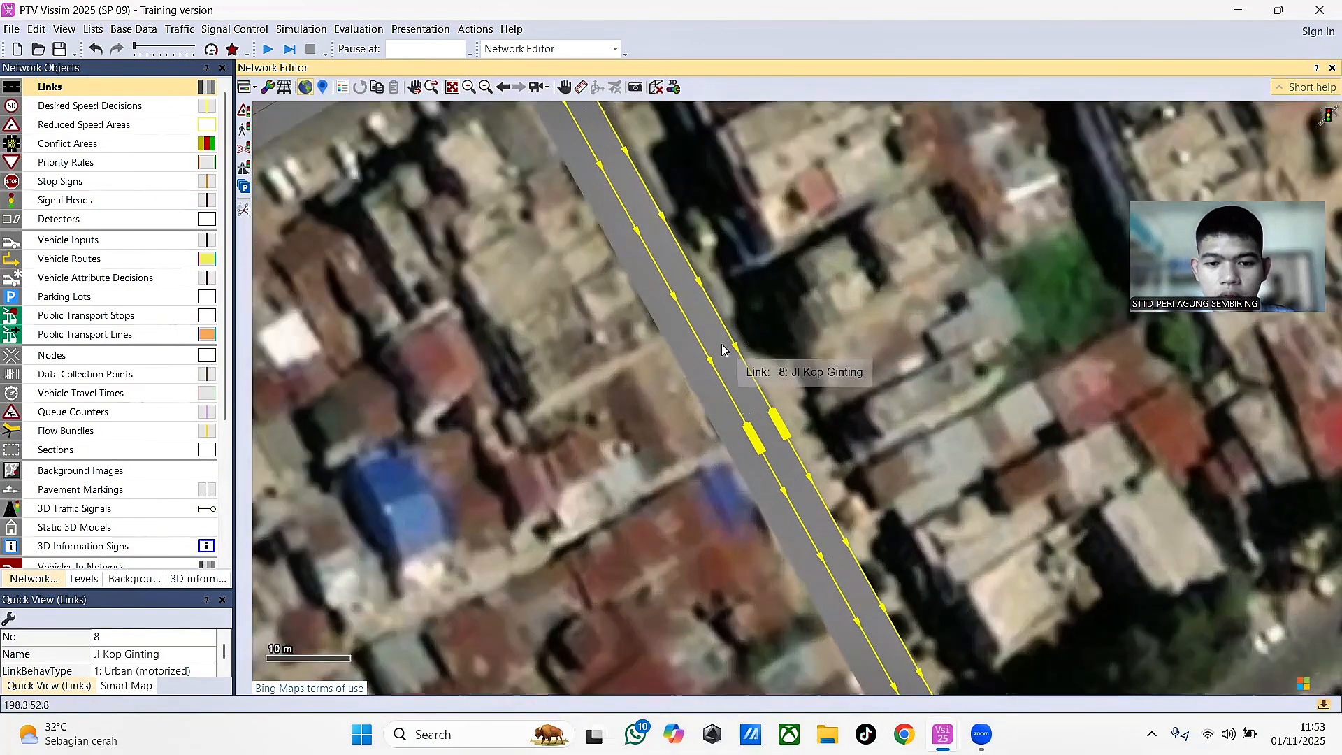
drag(724, 348, 726, 343)
key(Escape)
- Examine how the link pairs of all four approaches end at the intersection
scroll(707, 323, down, 5)
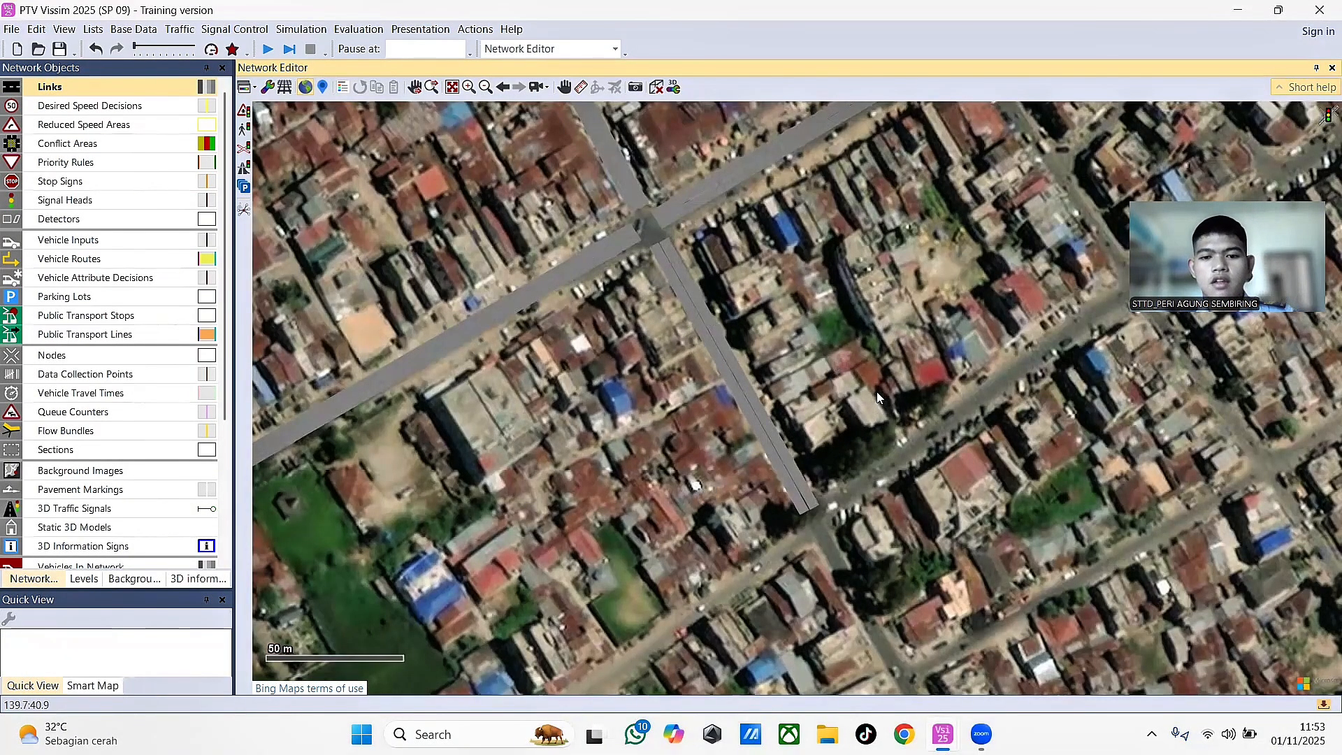
drag(673, 358, 809, 487)
drag(822, 332, 750, 425)
scroll(750, 425, up, 1)
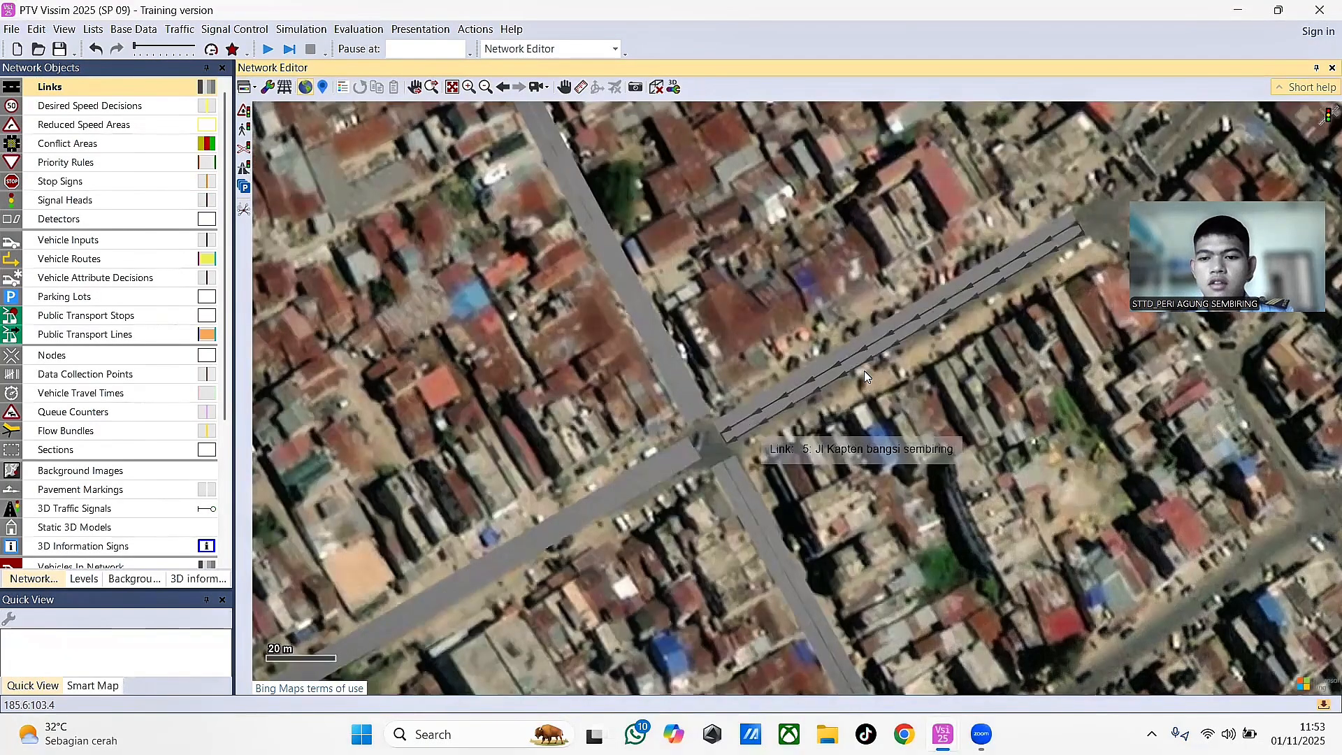
scroll(865, 376, up, 1)
scroll(826, 405, up, 3)
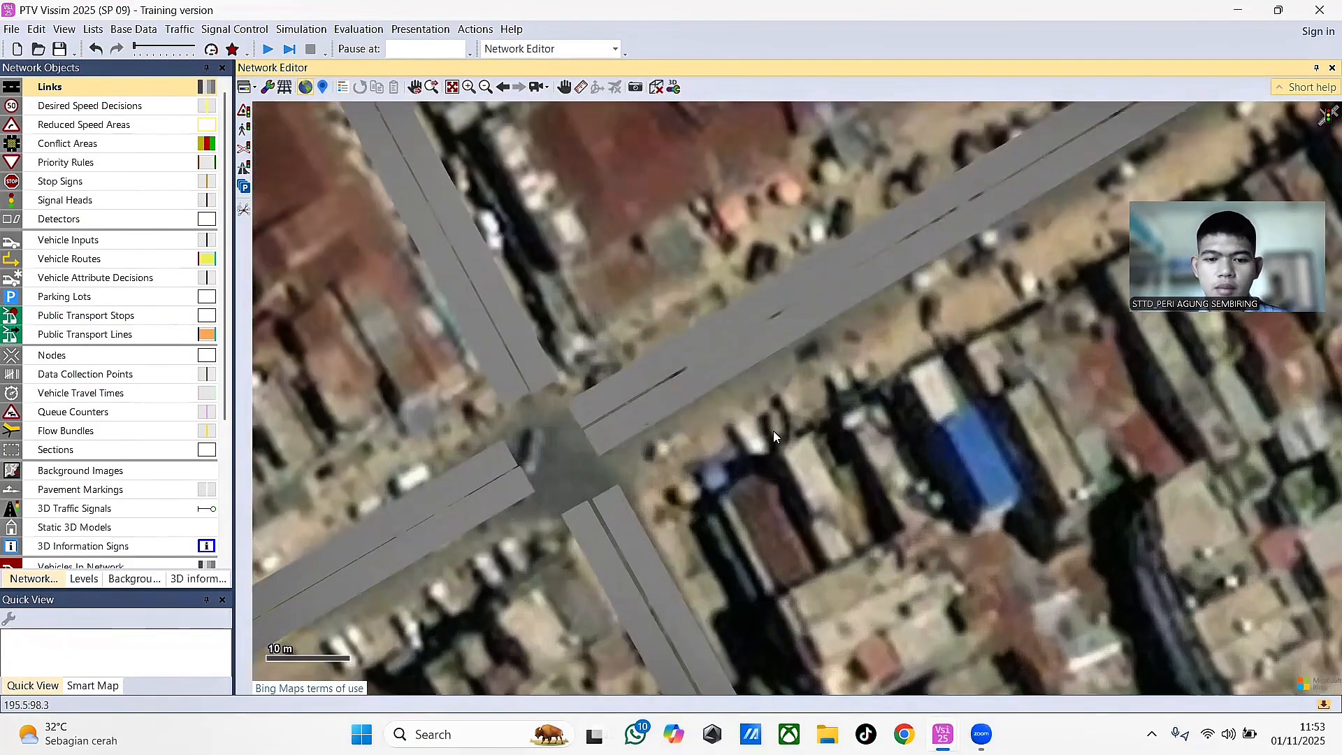
drag(854, 395, 912, 349)
click(530, 422)
click(557, 439)
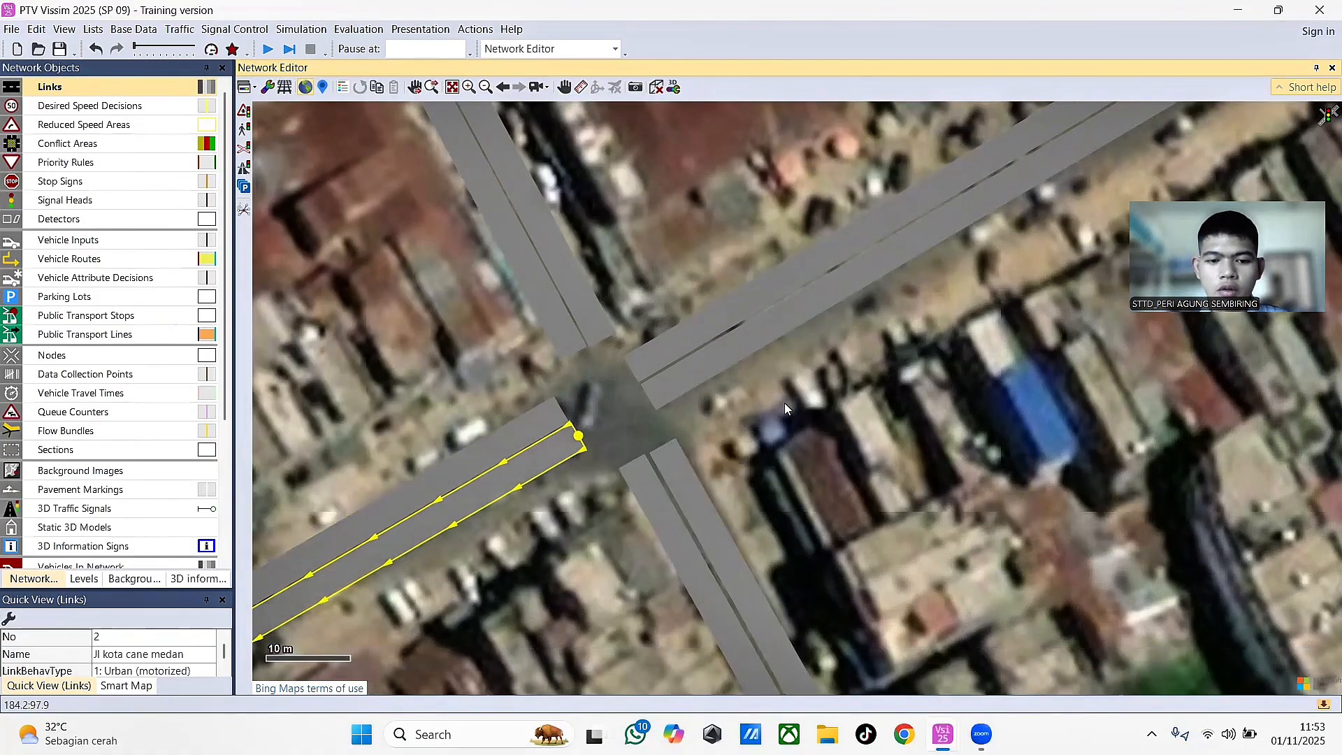
- Nudge the links of the northern and northeastern approaches to align each lane pair at the intersection
click(698, 376)
drag(582, 299, 580, 306)
click(992, 441)
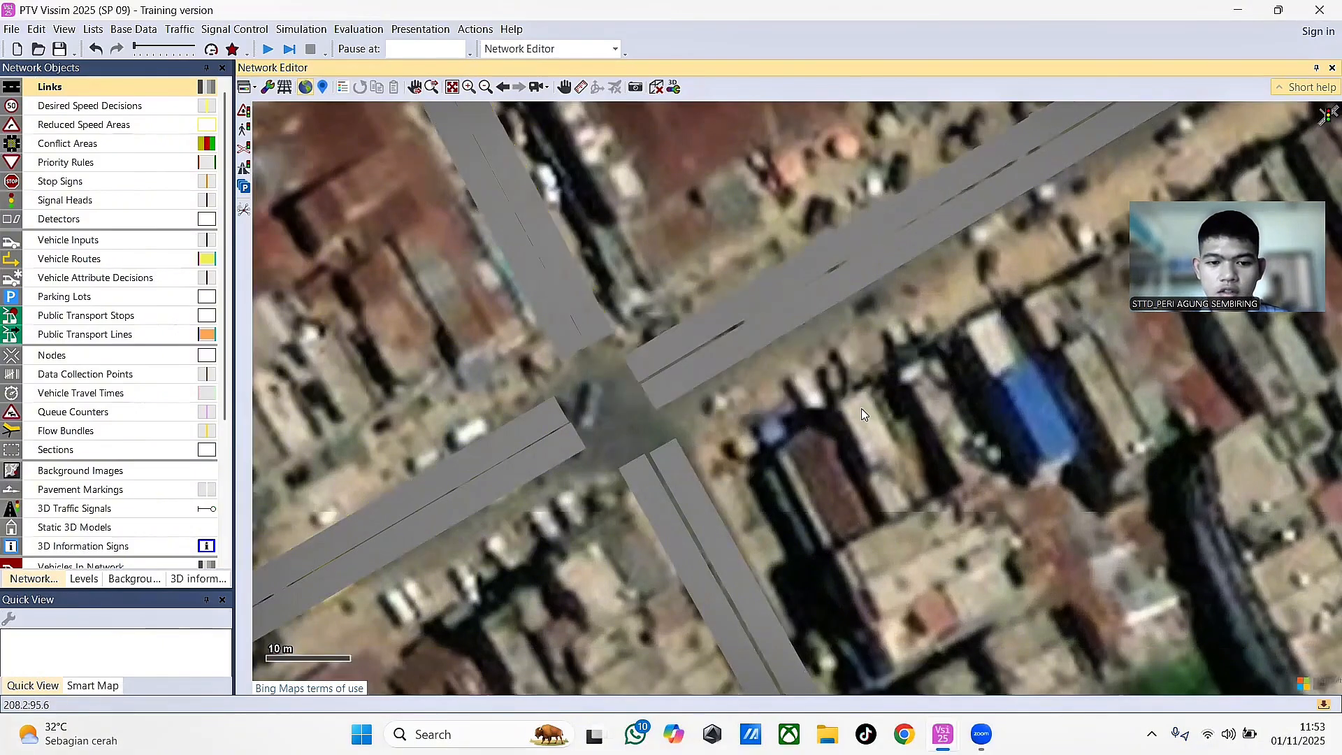
click(701, 323)
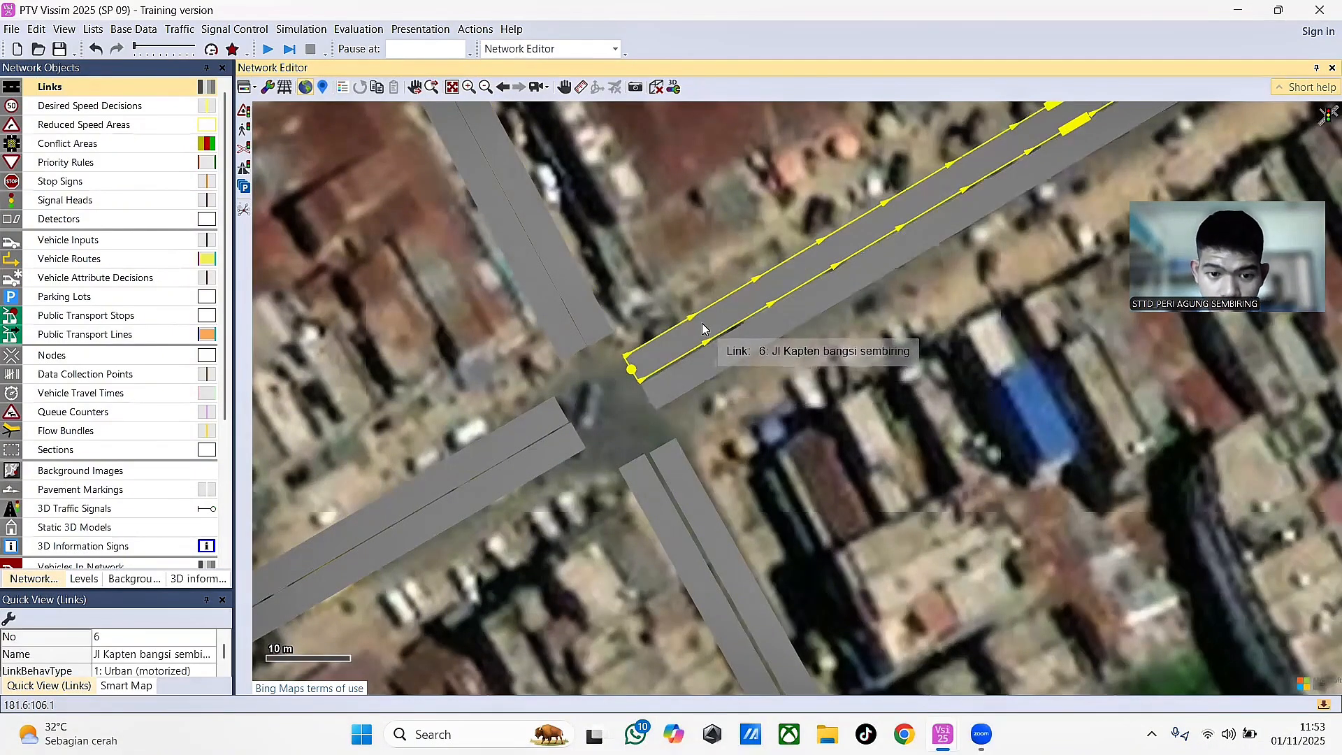
drag(749, 357, 735, 334)
click(731, 337)
click(800, 446)
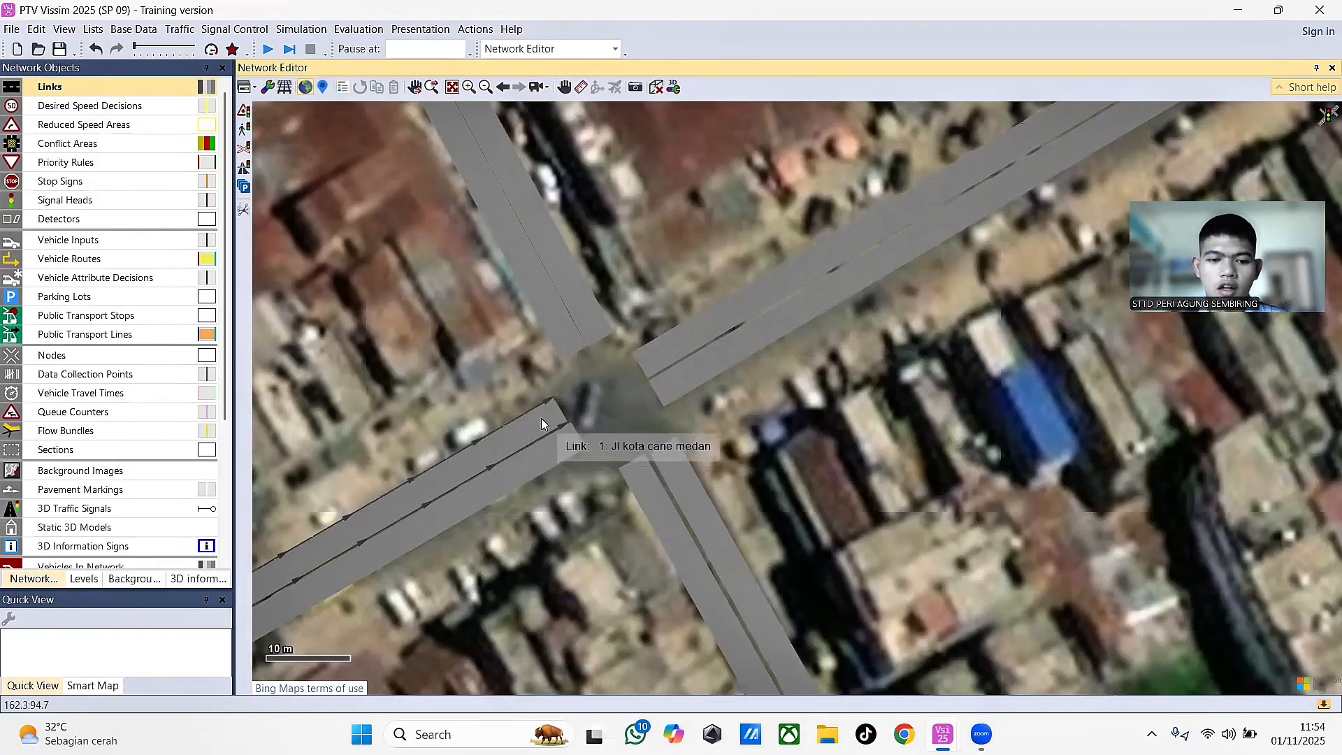
- Connect the incoming southwestern Jl kota cane medan link to the northern and northeastern exit links, using 10 intermediate points per connector
drag(541, 418, 573, 349)
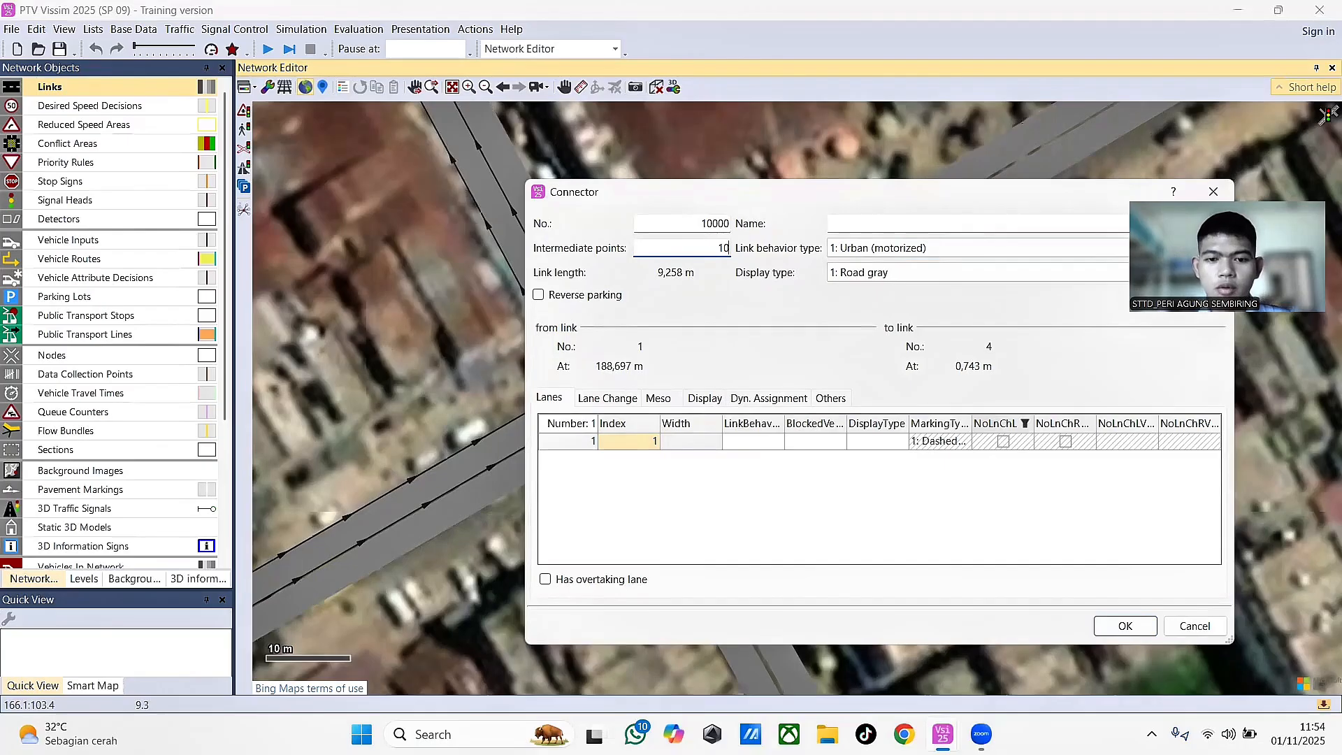
click(1125, 626)
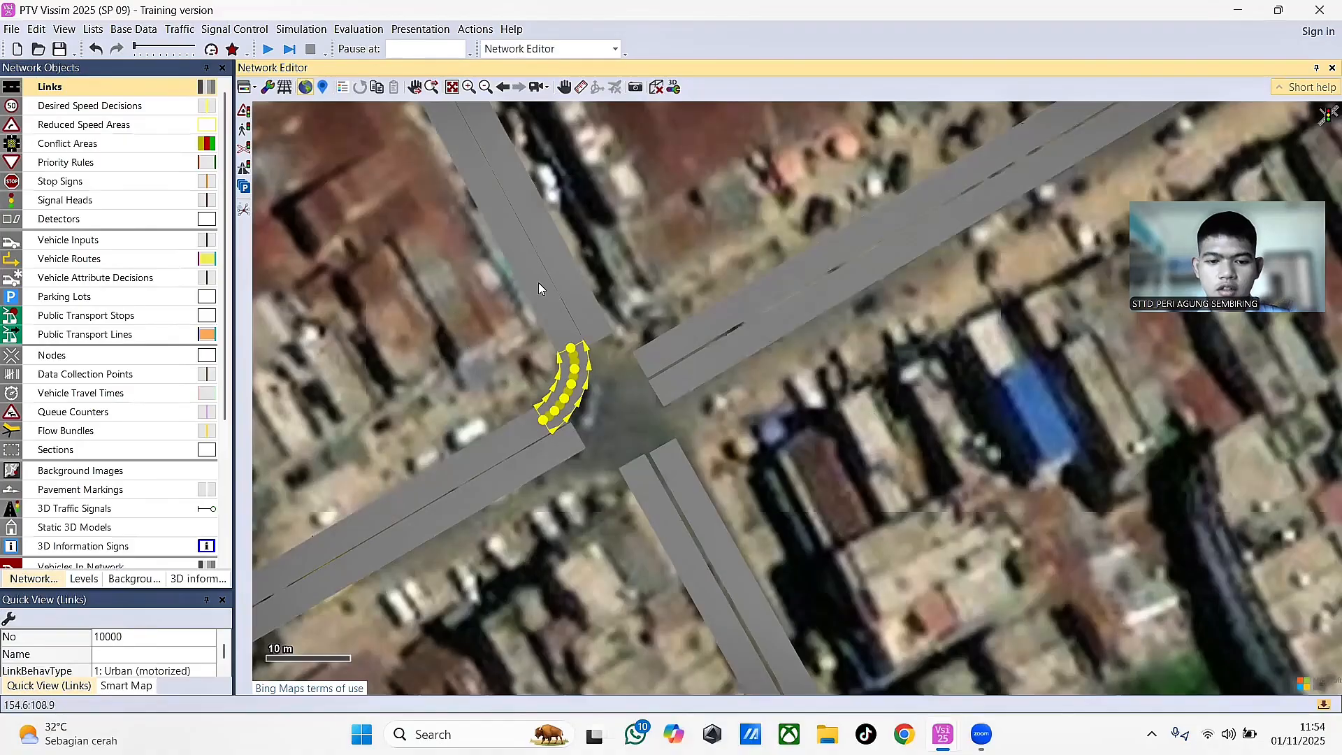
click(864, 466)
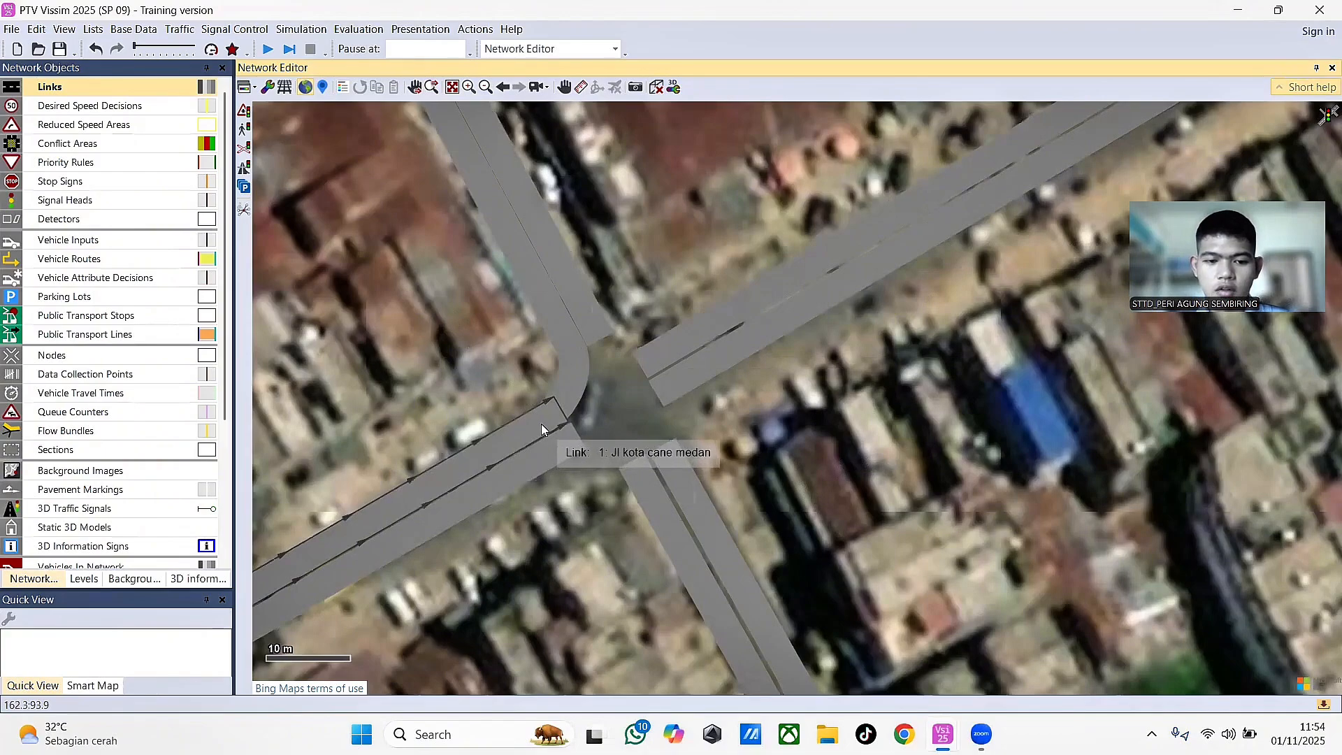
drag(542, 423, 651, 378)
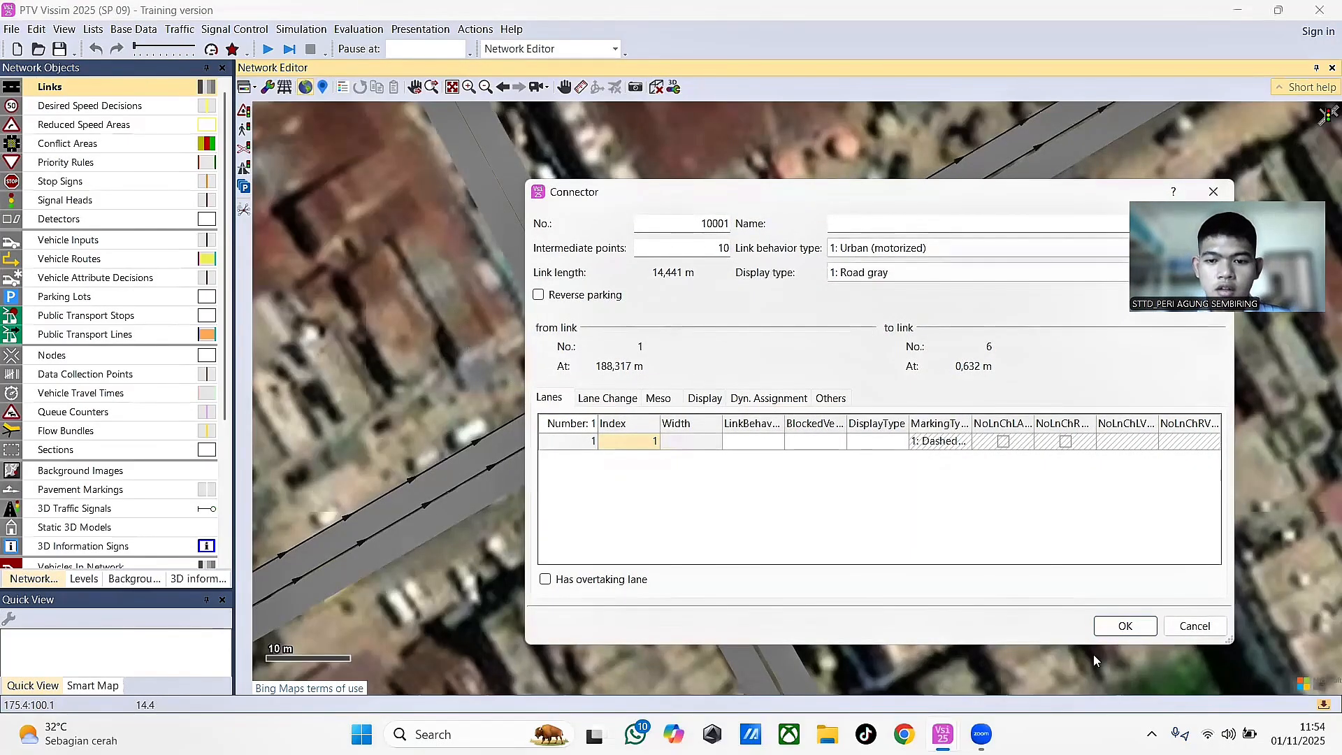
click(1126, 626)
click(1019, 481)
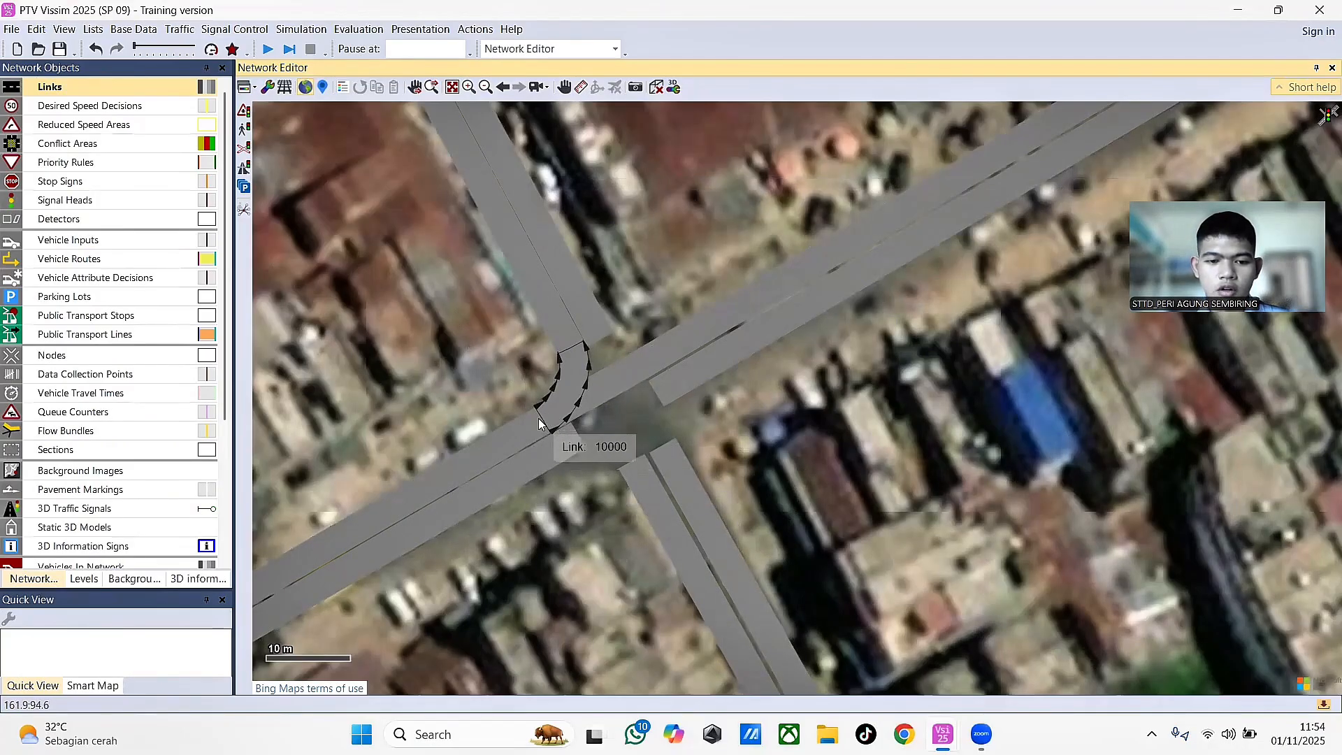
- Try a connector with 10 intermediate points from the southwestern link to the southern exit link, shifting its end closer to the junction
drag(537, 418, 680, 475)
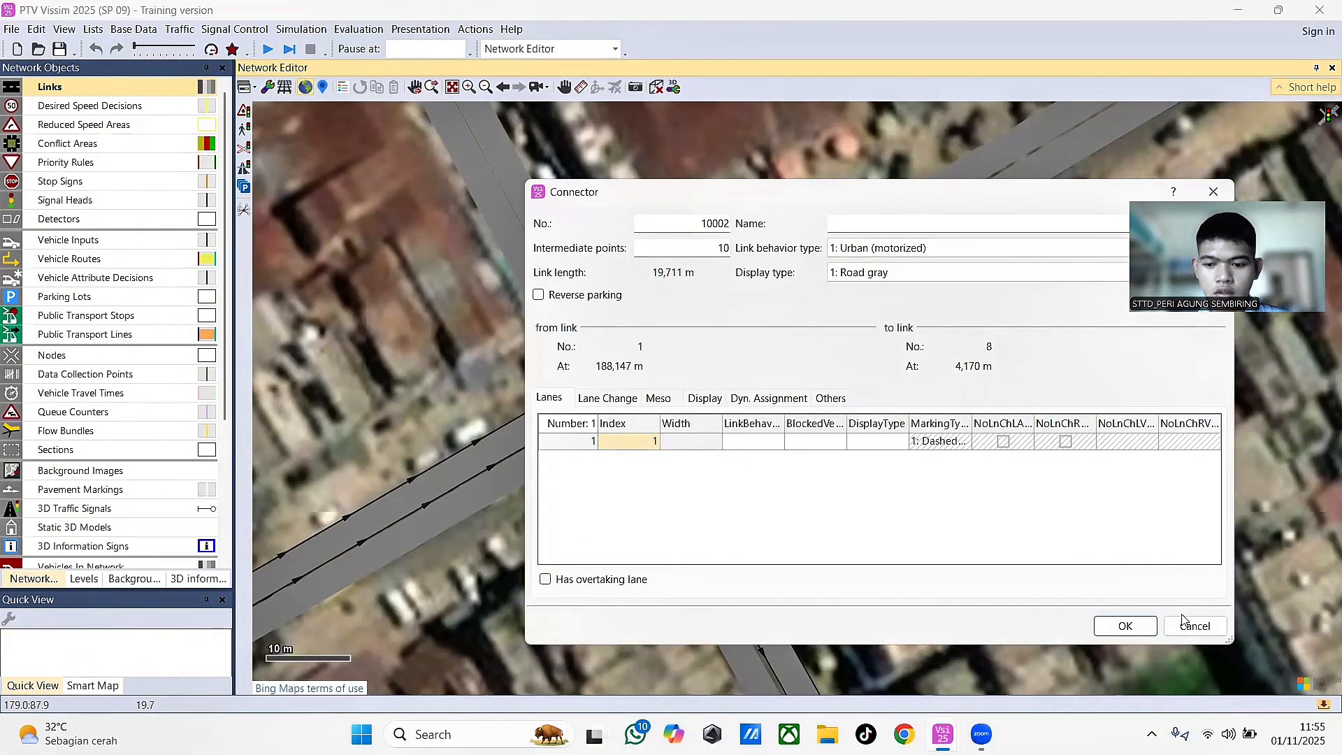
click(1125, 626)
click(885, 471)
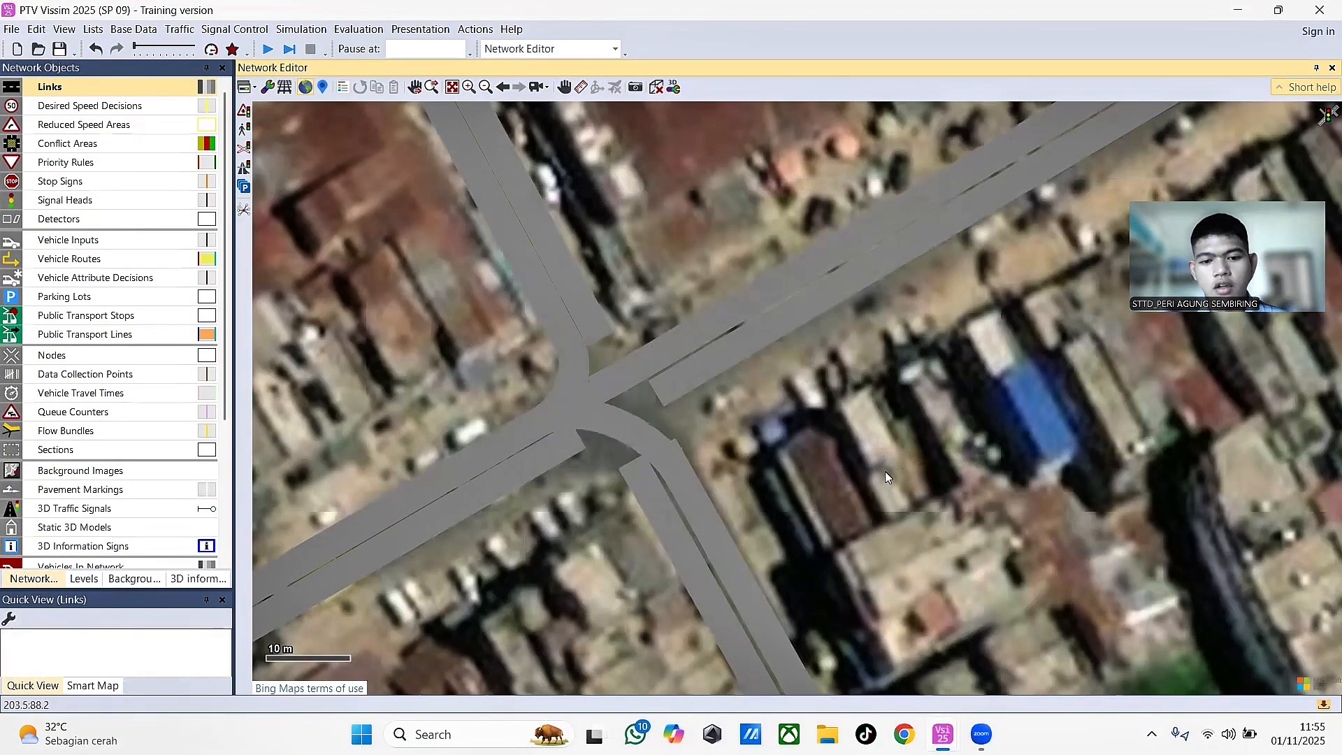
click(682, 477)
drag(685, 480, 669, 455)
click(815, 452)
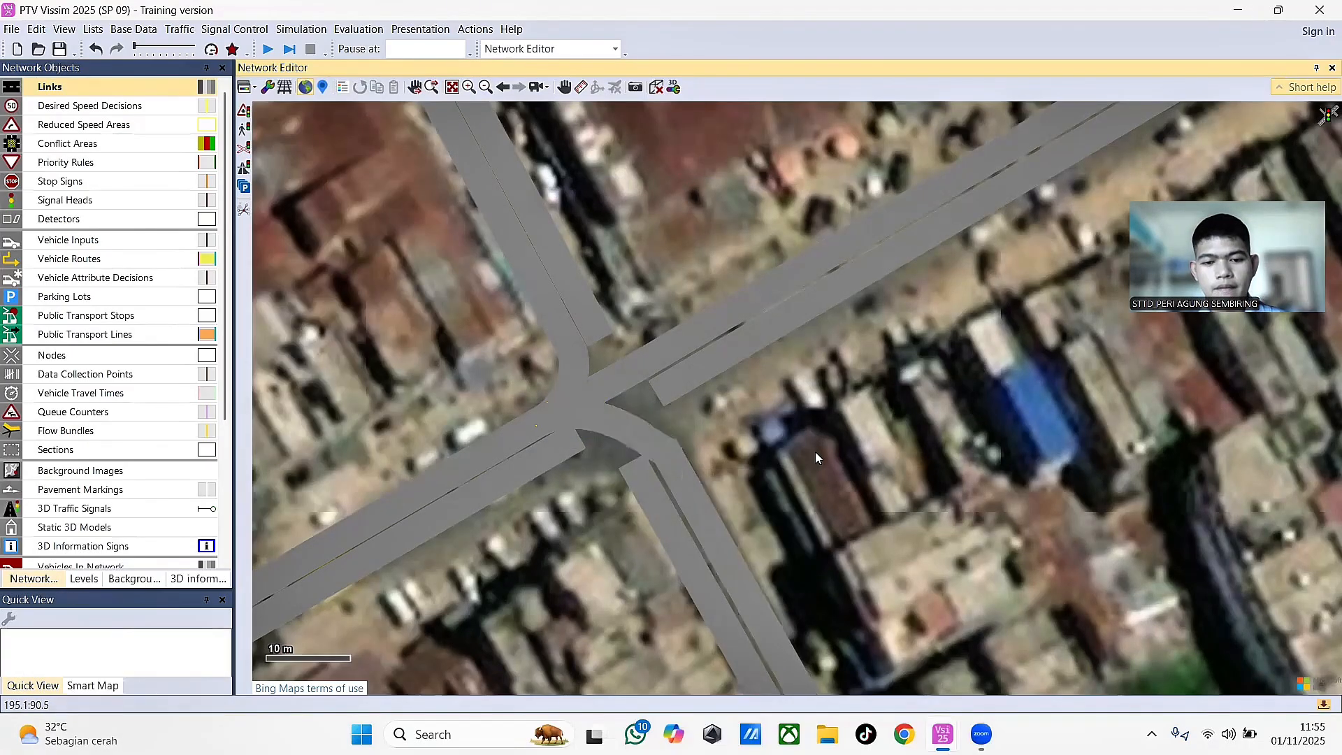
click(644, 442)
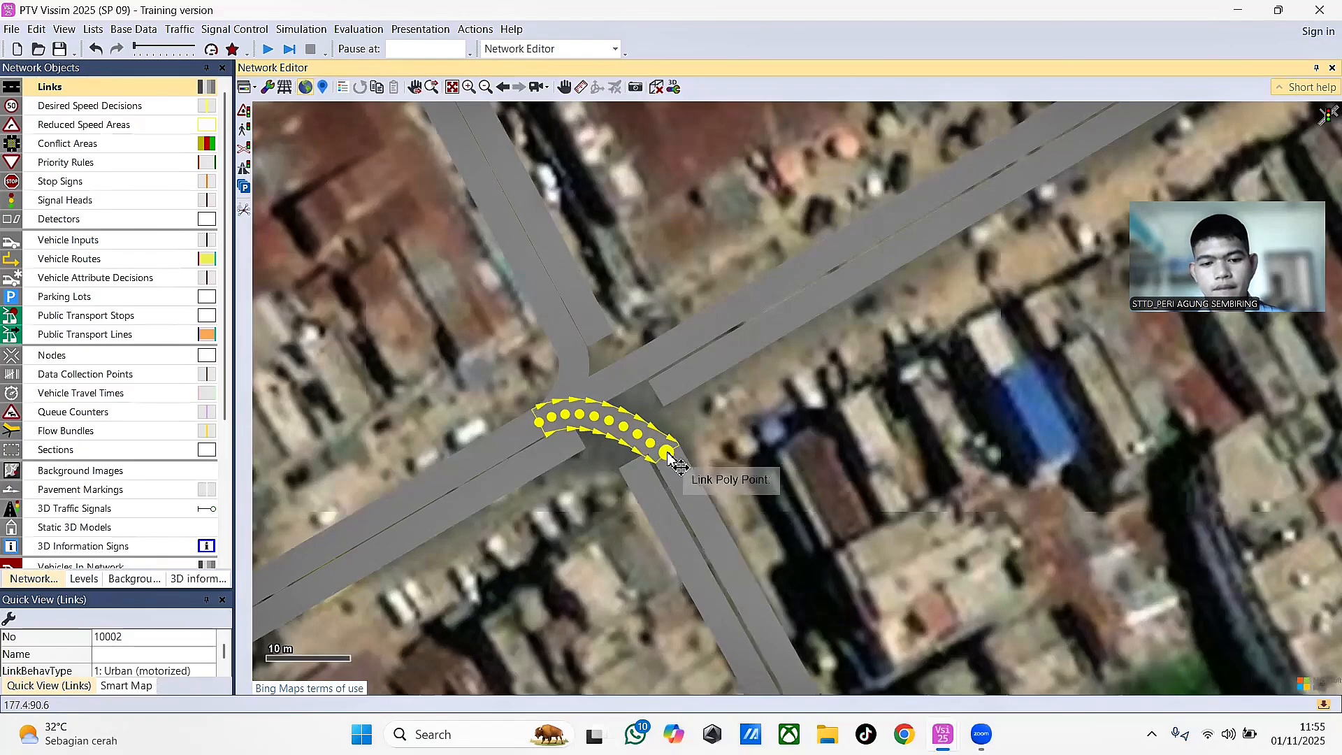
drag(668, 454, 666, 455)
click(818, 463)
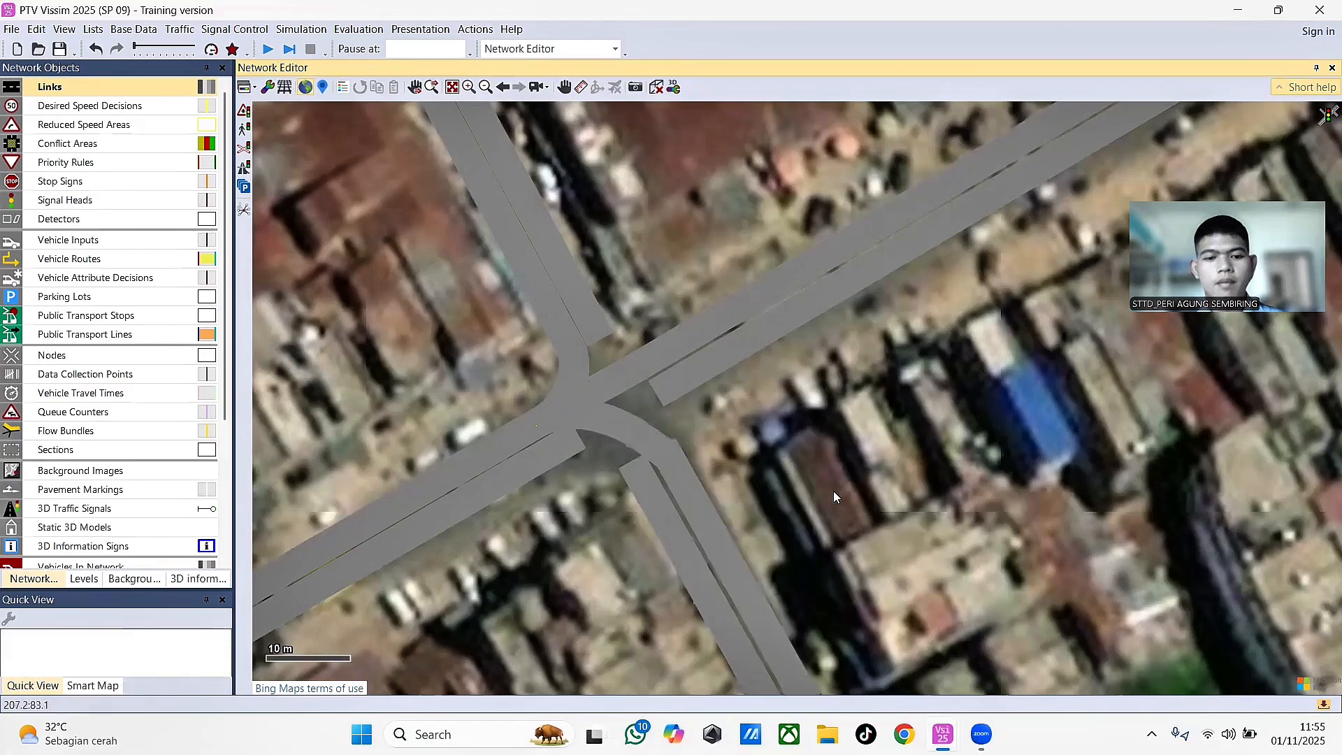
- Delete the connector between the southwestern link and the southern Jl Kop Ginting exit link
click(653, 453)
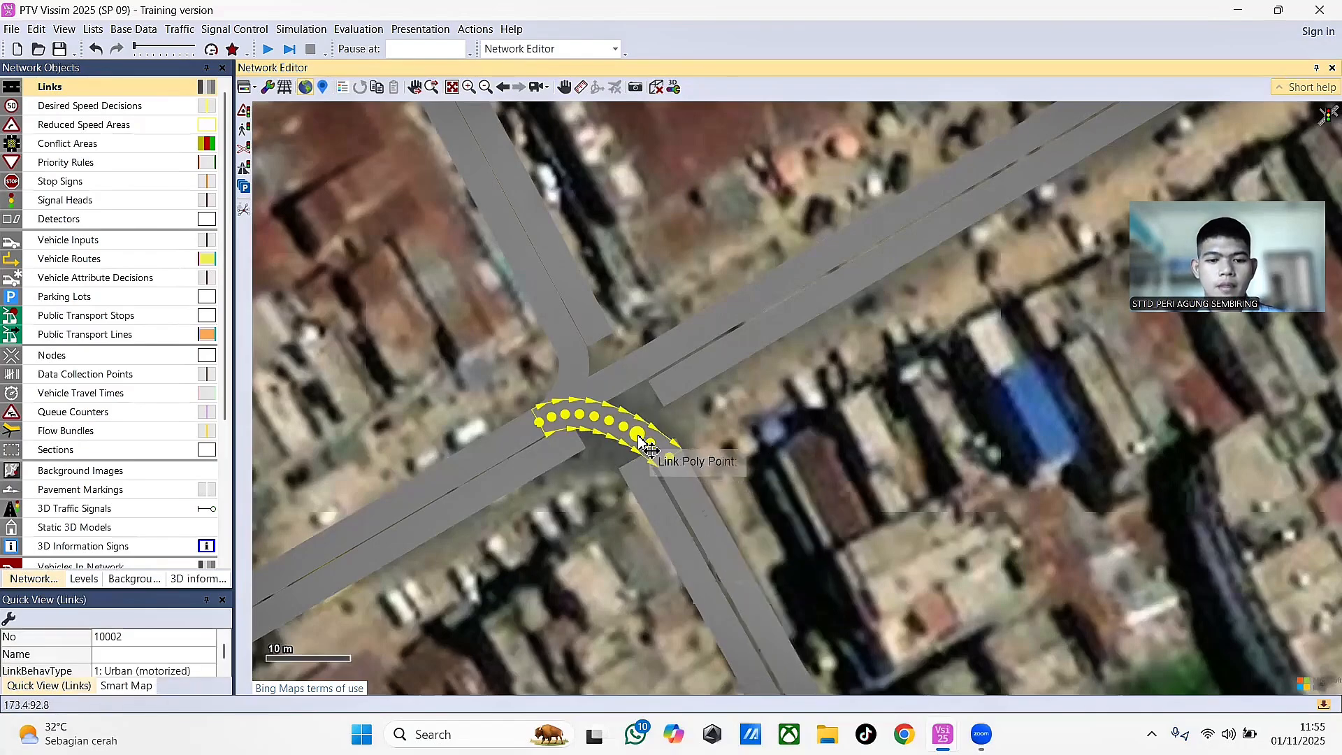
right_click(603, 419)
click(654, 392)
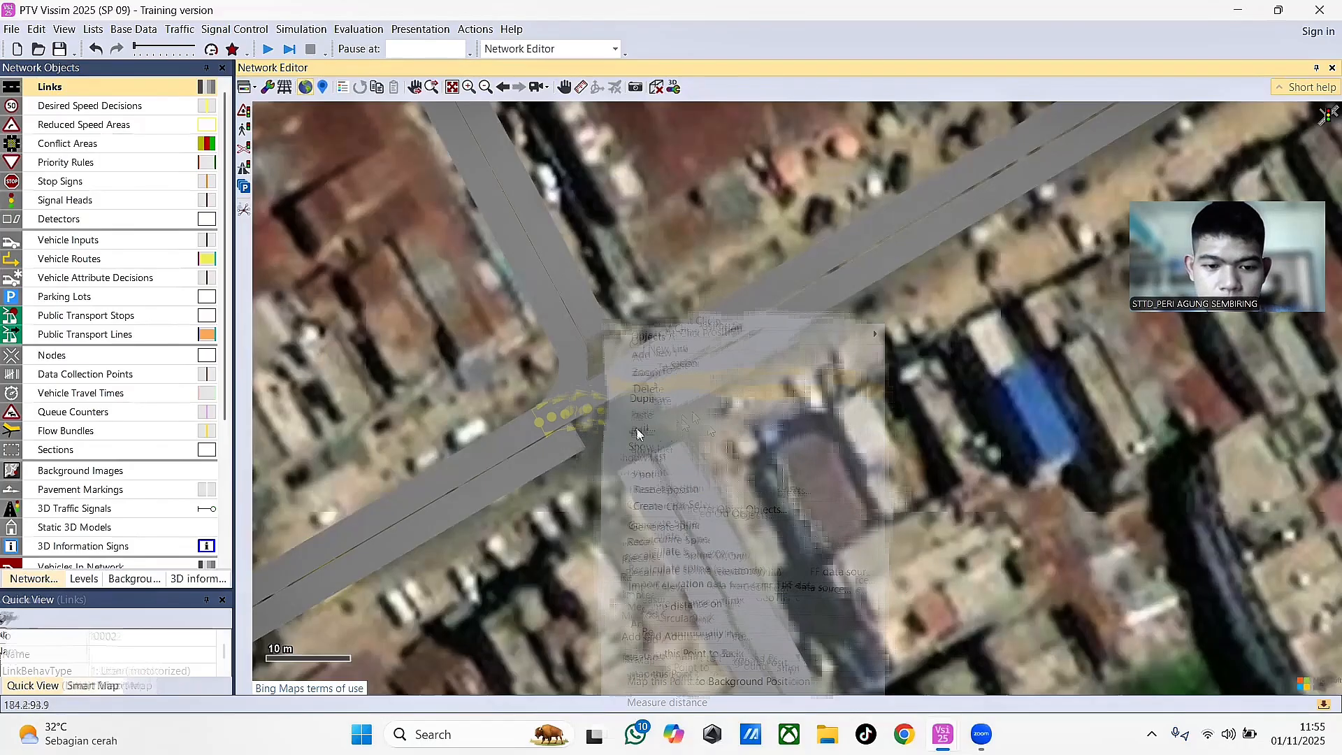
- Draw a curved connector about 15.7 m long from the southwestern link to the start of the southern exit link
drag(532, 418, 663, 450)
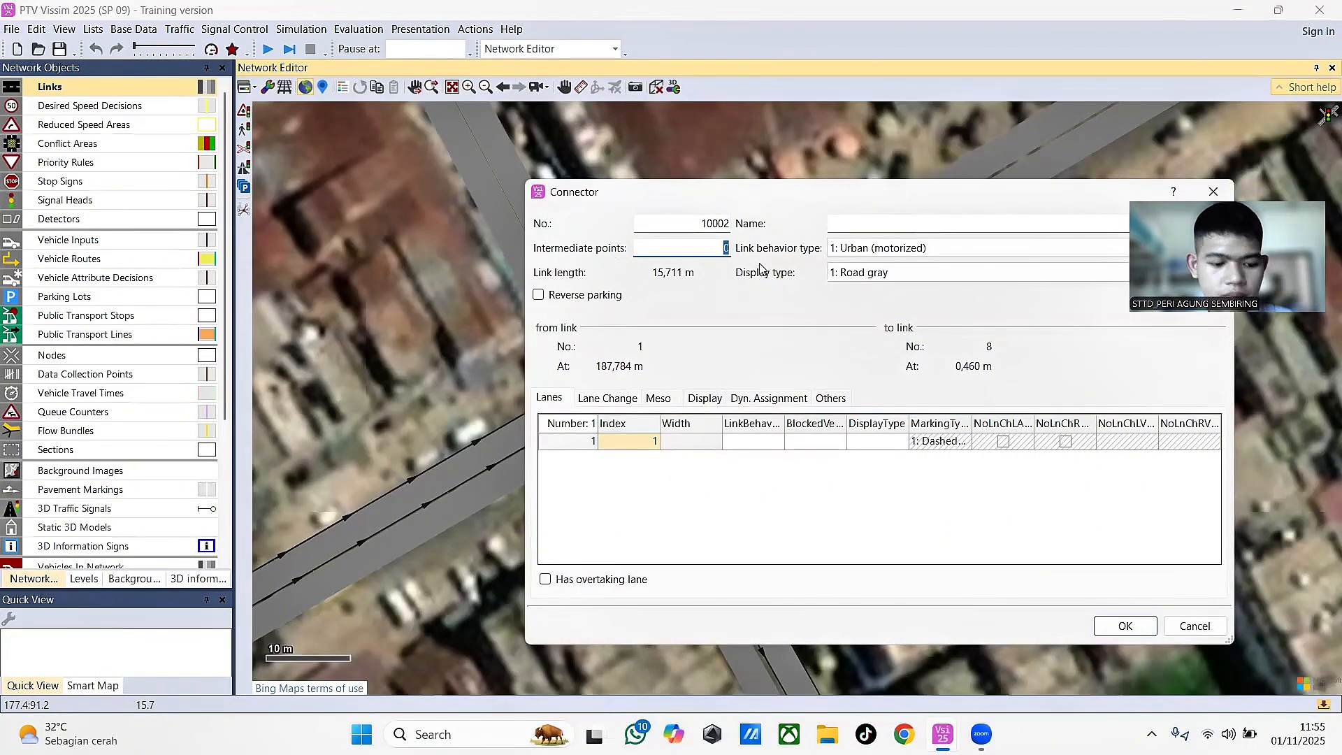
click(1125, 626)
click(884, 470)
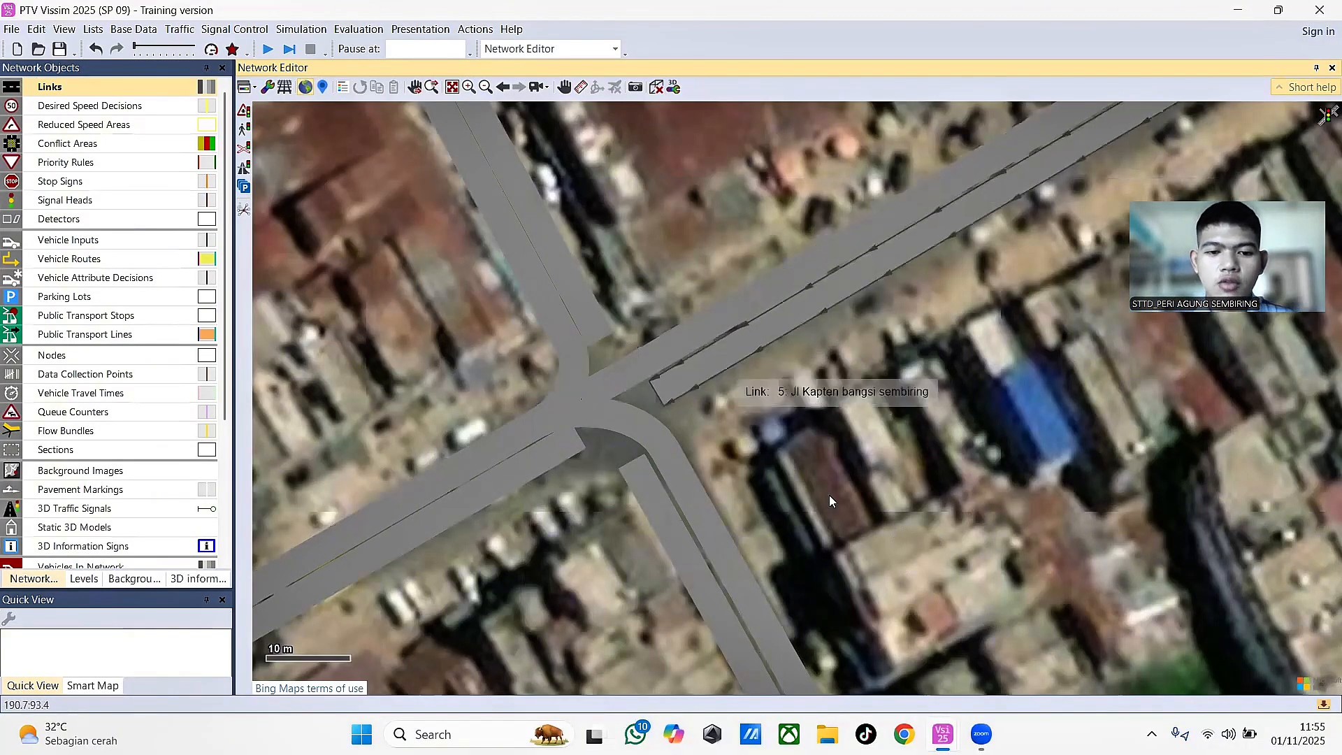
- Connect the incoming northern Jl KOP Ginting link to the northeastern, southern and southwestern exit links with curved connectors
drag(842, 414, 887, 518)
drag(767, 298, 665, 347)
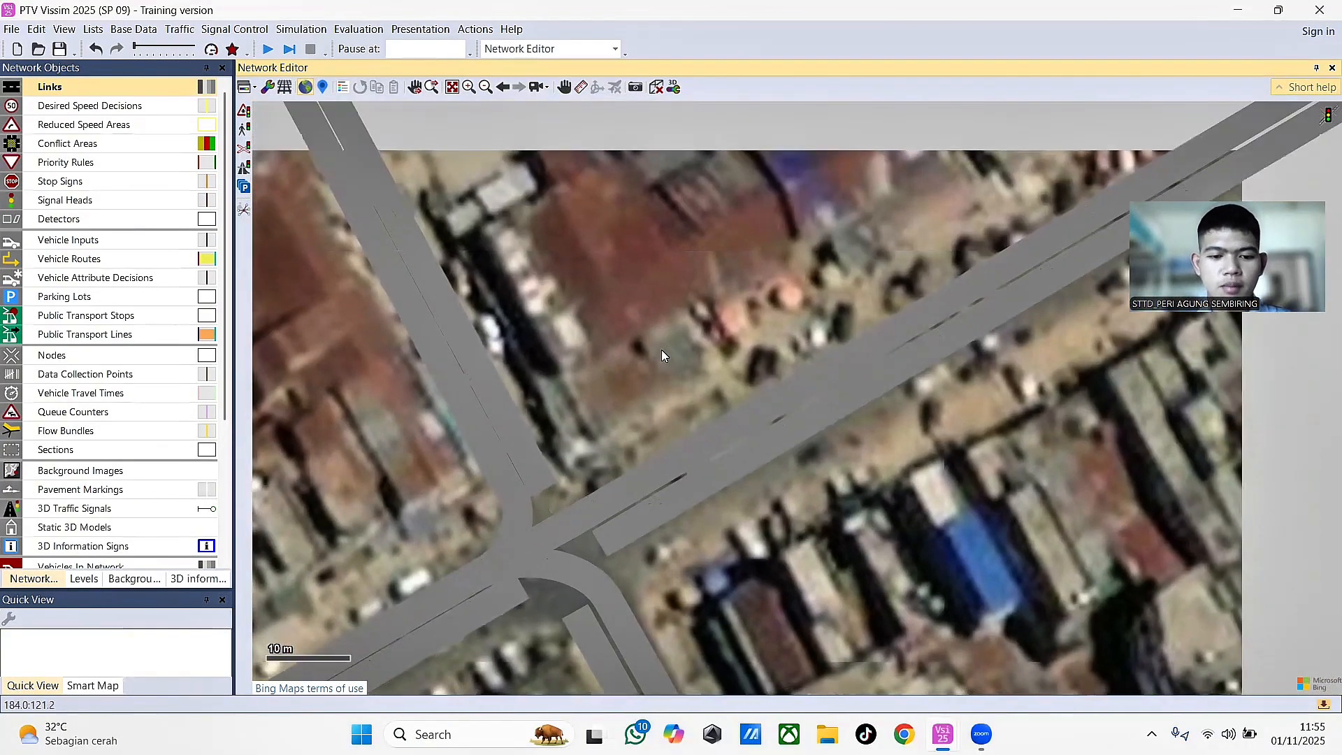
click(98, 85)
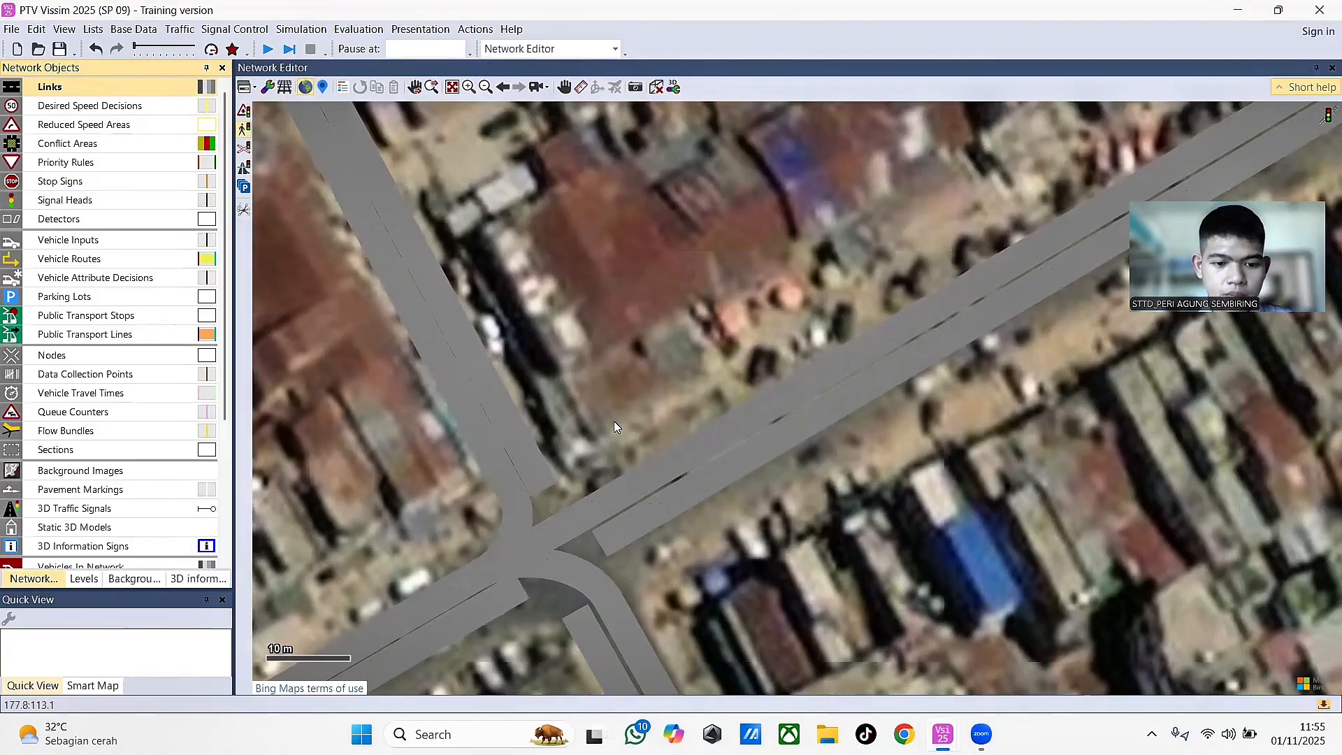
drag(531, 466, 607, 506)
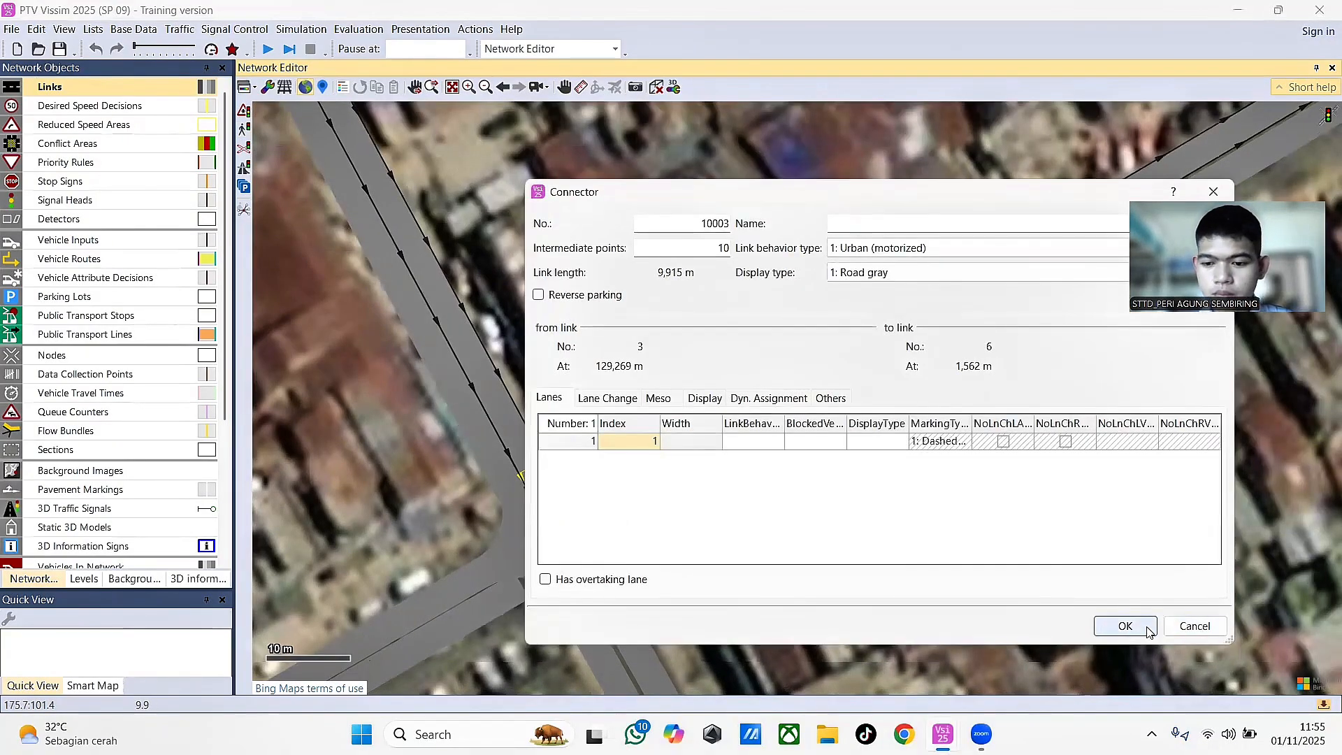
click(1125, 625)
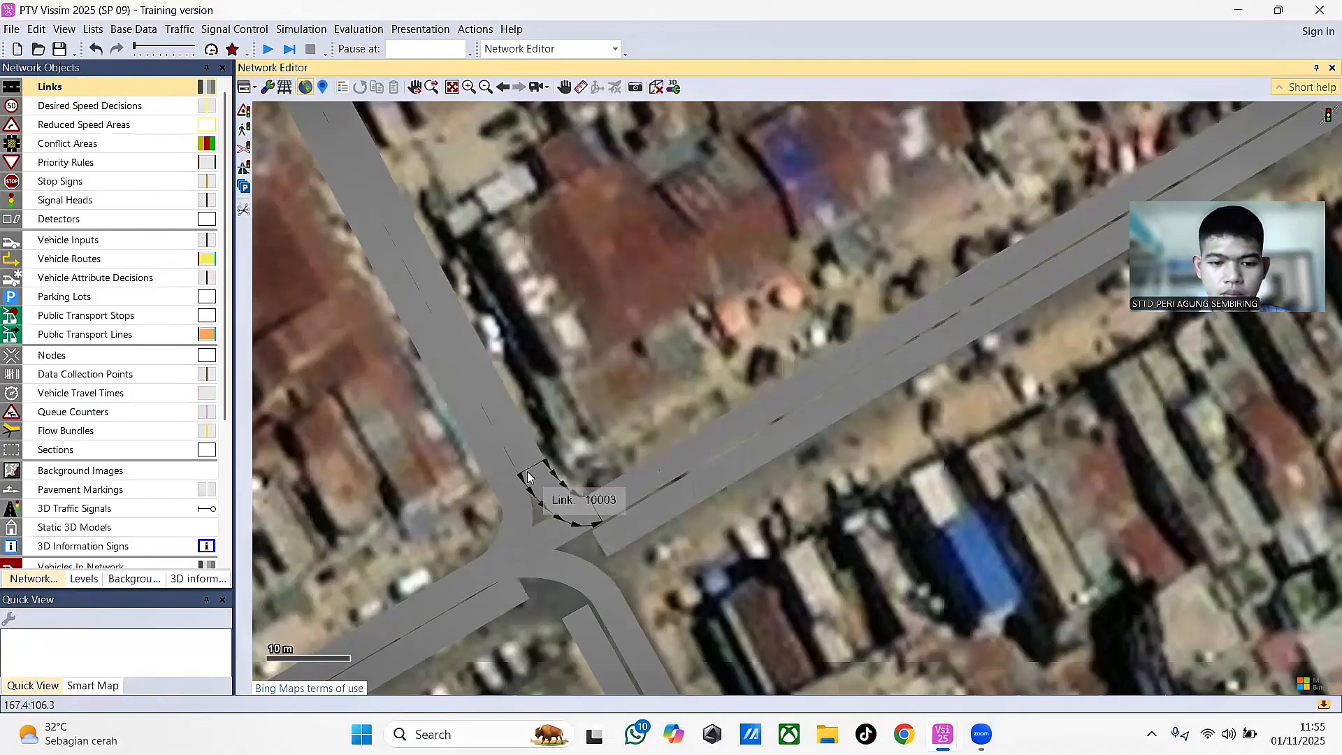
drag(523, 460, 615, 600)
click(1125, 625)
drag(520, 453, 524, 600)
click(1108, 632)
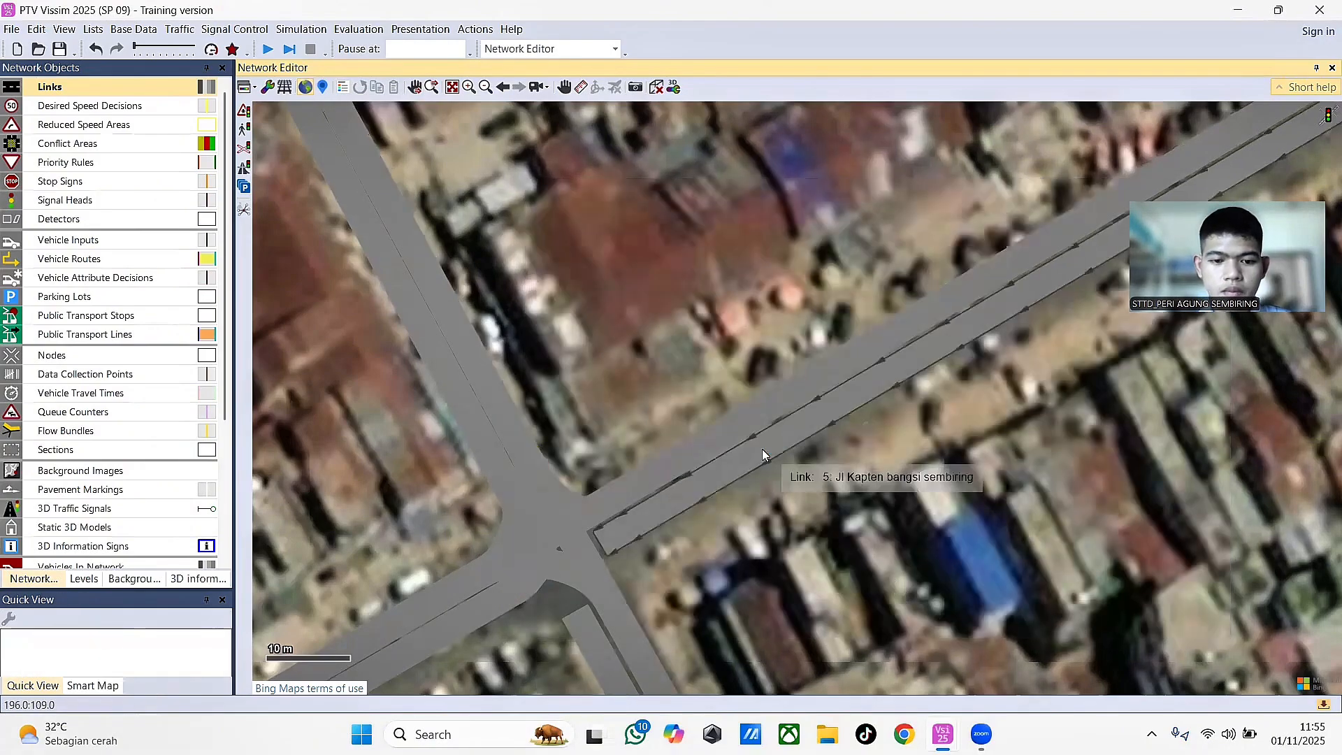
- Connect the incoming northeastern Jl Kapten bangsi sembiring link to the southern, southwestern and northern exit links with curved connectors
drag(640, 521, 604, 617)
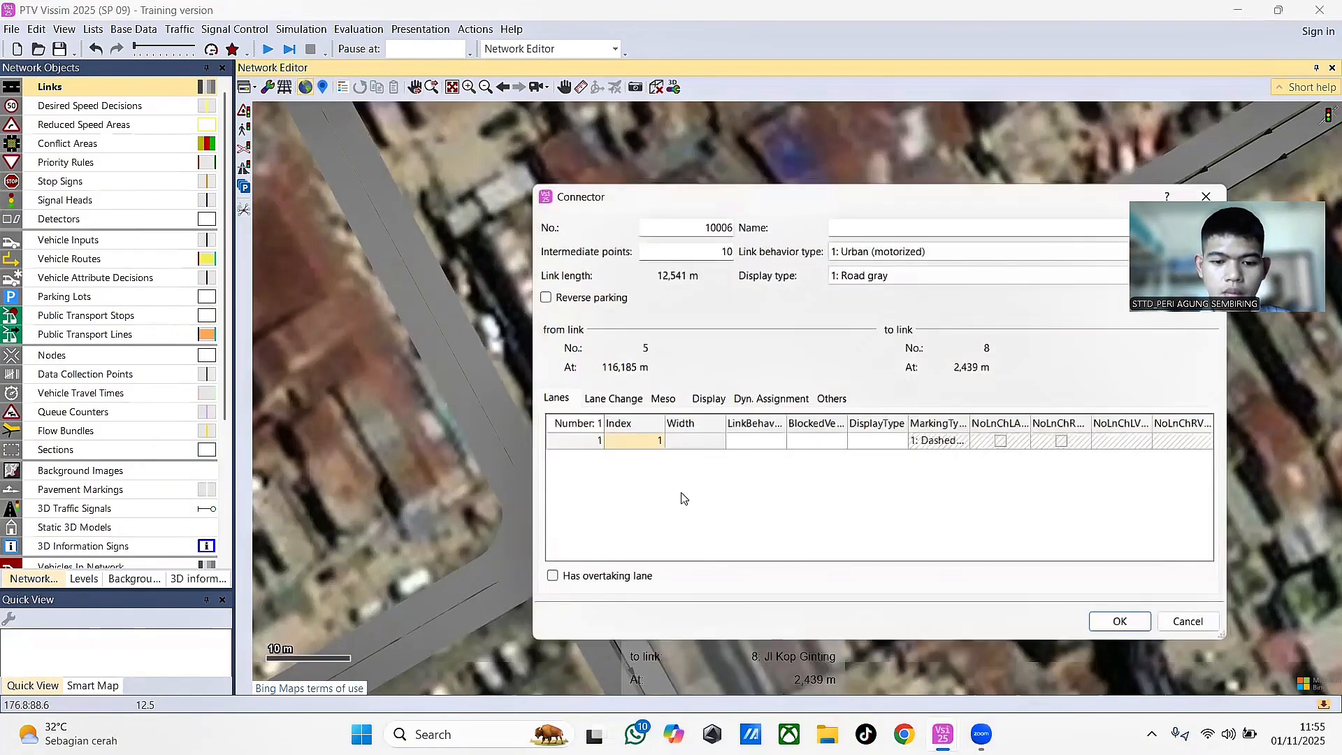
click(1120, 622)
click(740, 582)
drag(643, 512, 497, 601)
click(1124, 626)
click(618, 544)
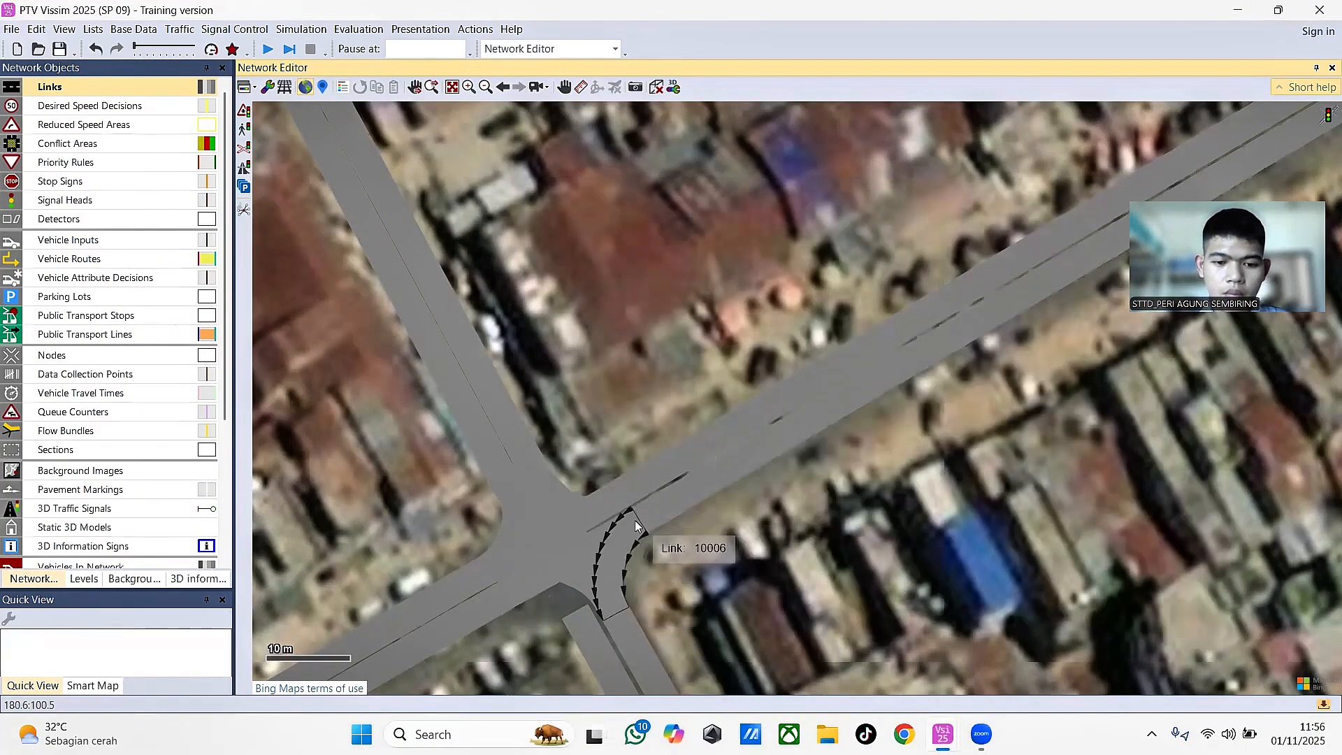
drag(657, 510, 505, 502)
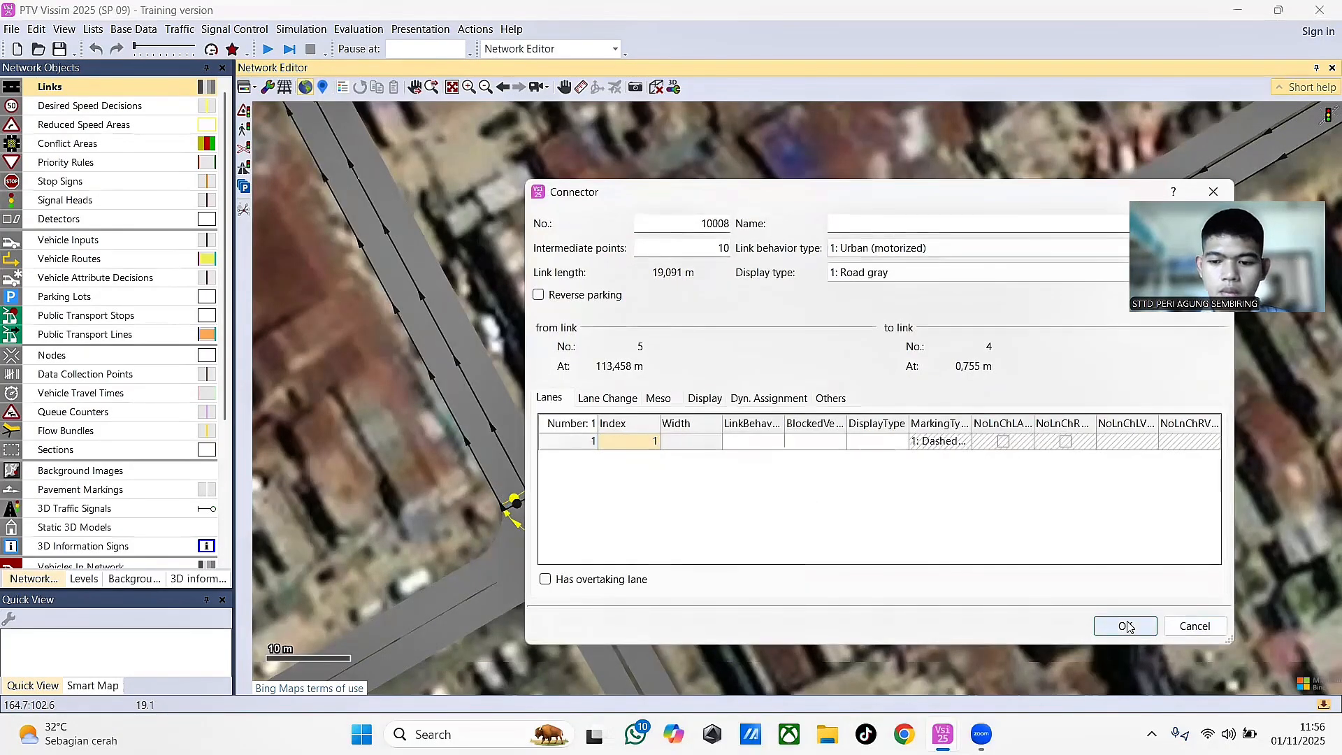
click(1126, 626)
- Connect the incoming southern Jl Kop Ginting link to the southwestern, northern and northeastern exit links with curved connectors
drag(770, 582, 932, 412)
mouse_move(696, 369)
mouse_down()
mouse_move(776, 412)
mouse_move(714, 372)
mouse_move(706, 385)
mouse_up()
click(1125, 626)
click(1001, 517)
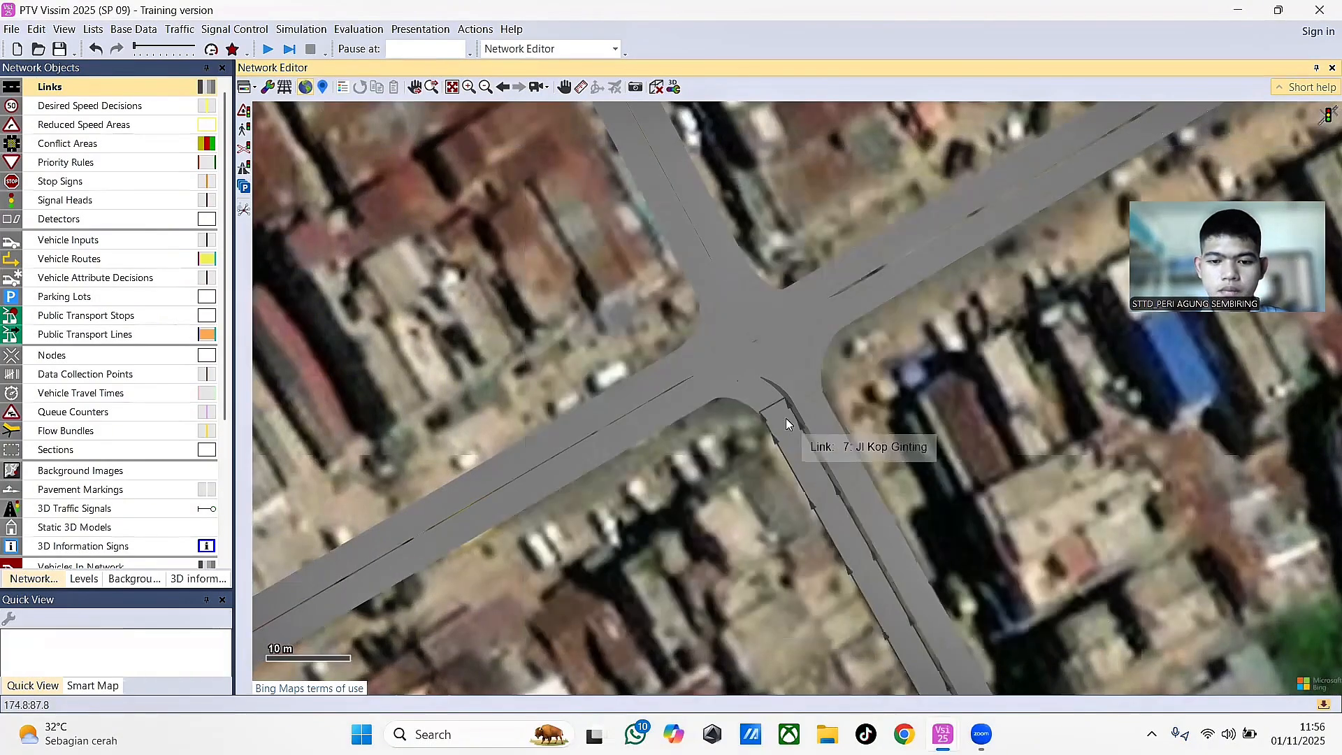
drag(784, 416, 702, 272)
click(1126, 624)
click(1202, 469)
drag(782, 422, 818, 289)
click(1118, 623)
- Open the list of all links and check the entries for the named roads and the connectors
right_click(158, 92)
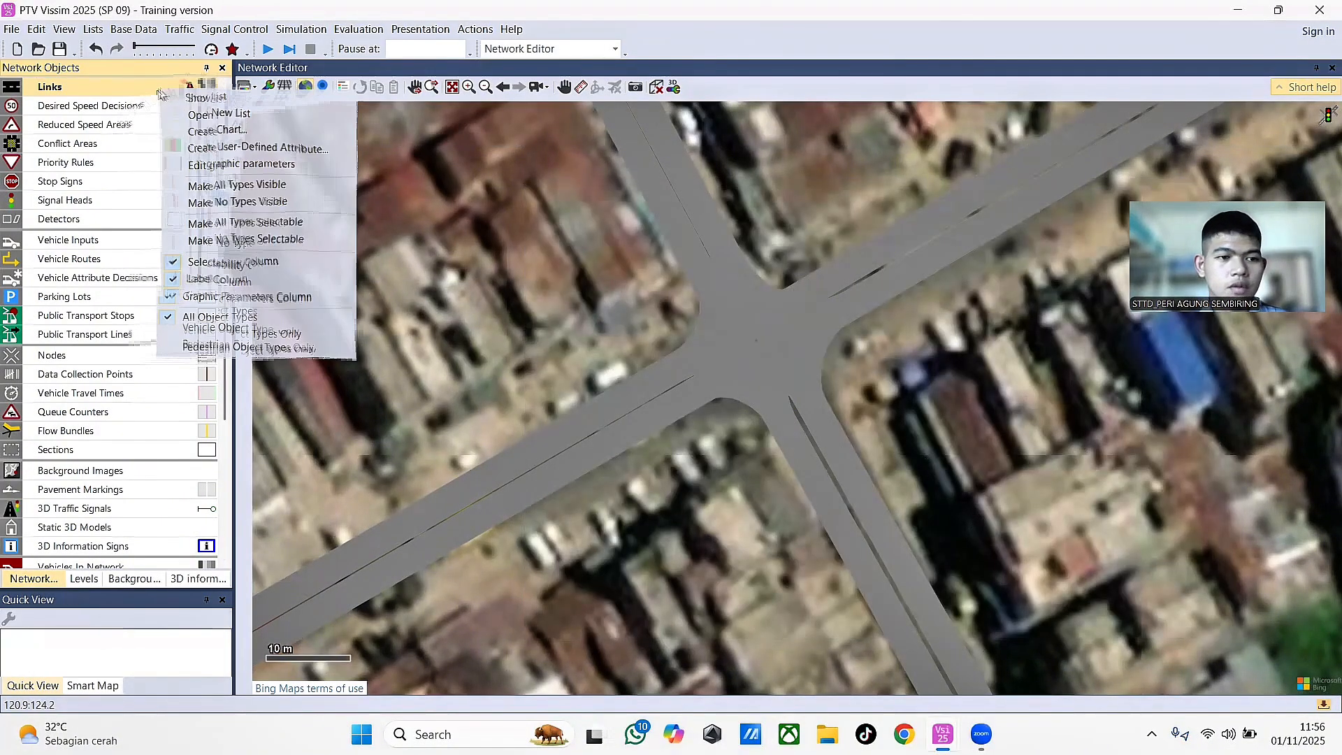
click(184, 99)
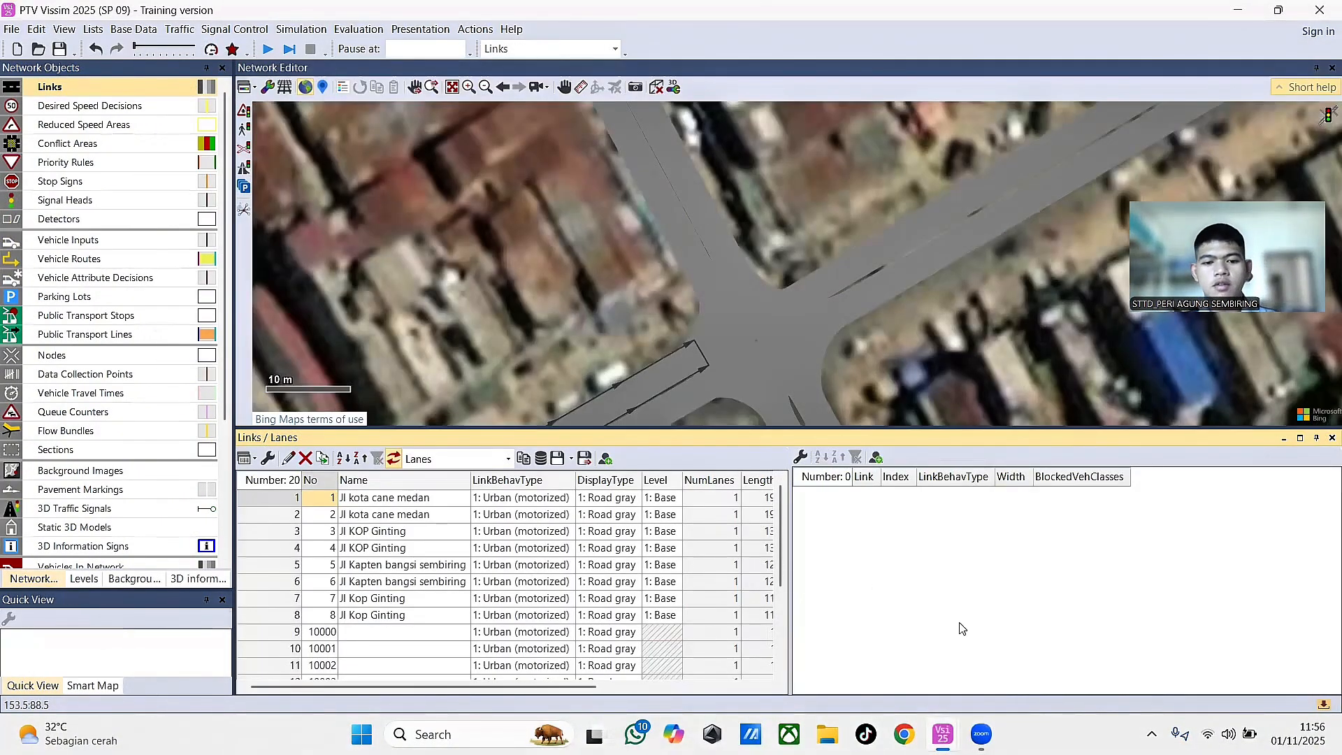
scroll(488, 619, down, 3)
scroll(488, 618, up, 3)
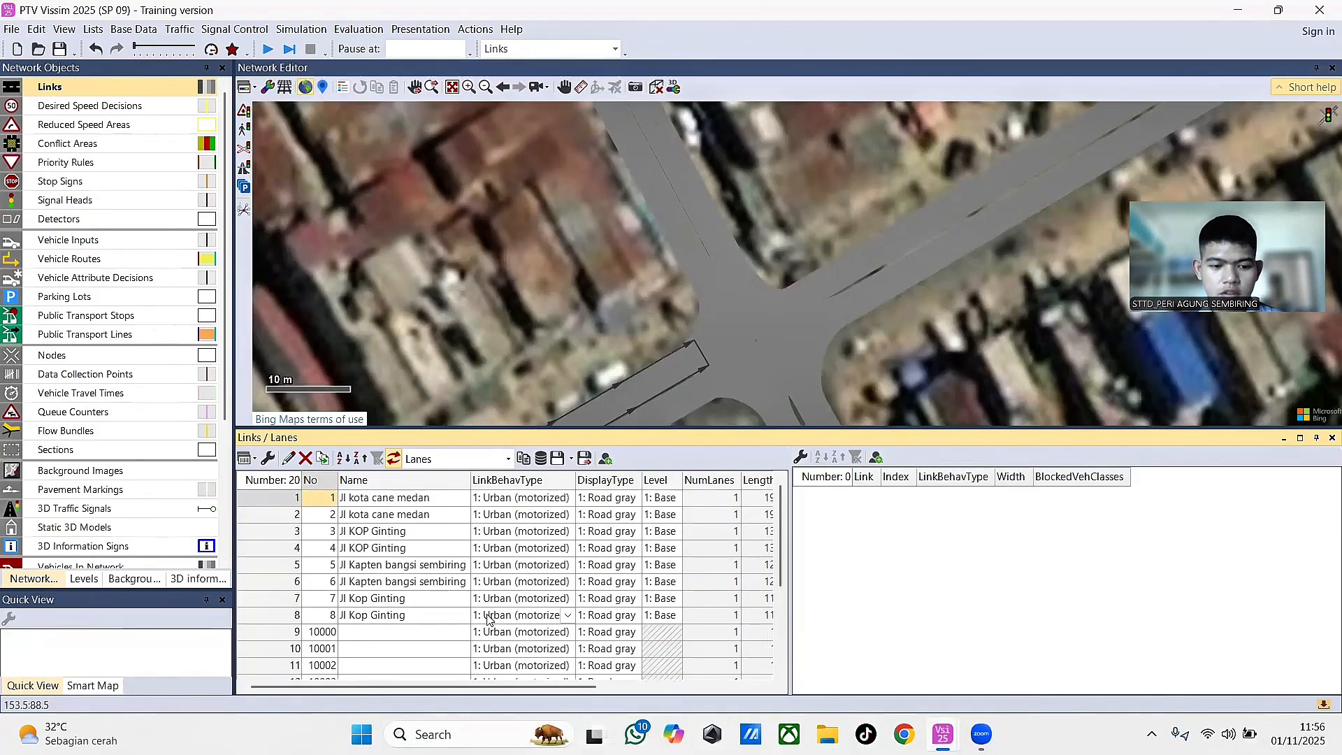
scroll(488, 619, down, 3)
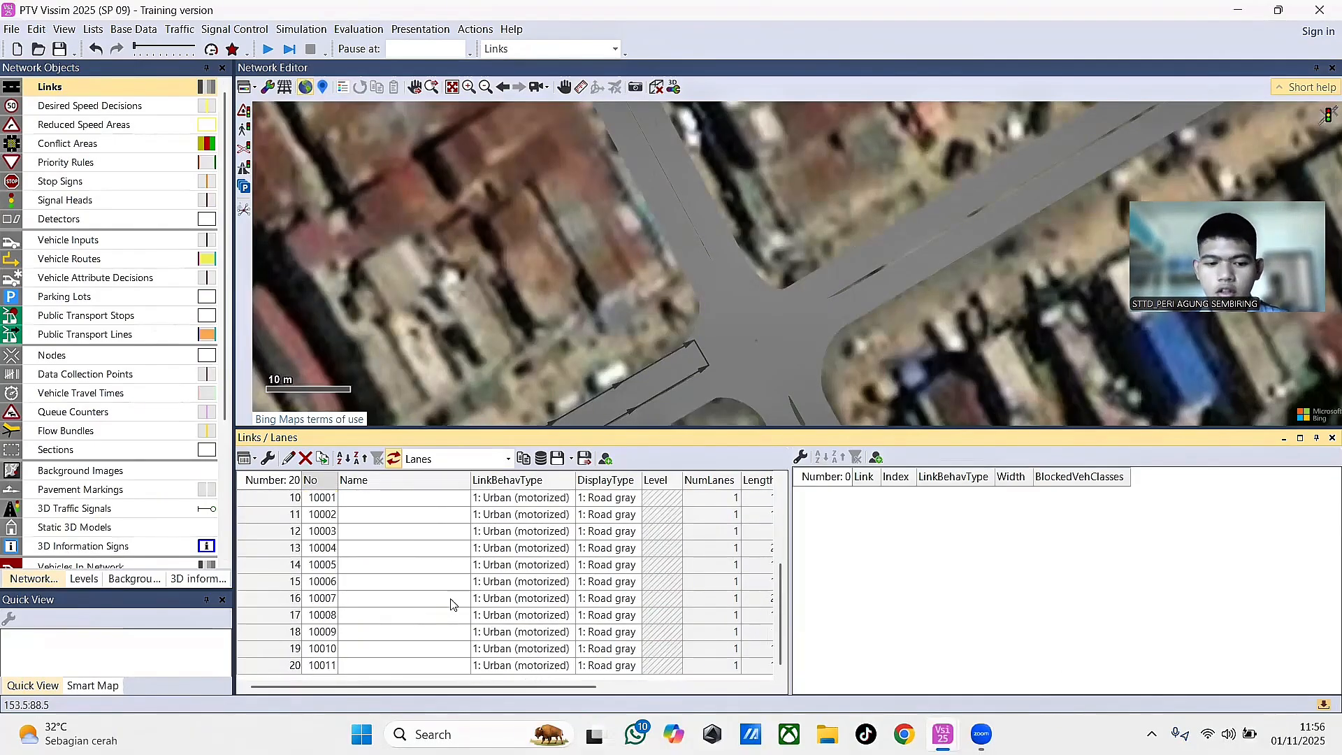
scroll(826, 302, down, 3)
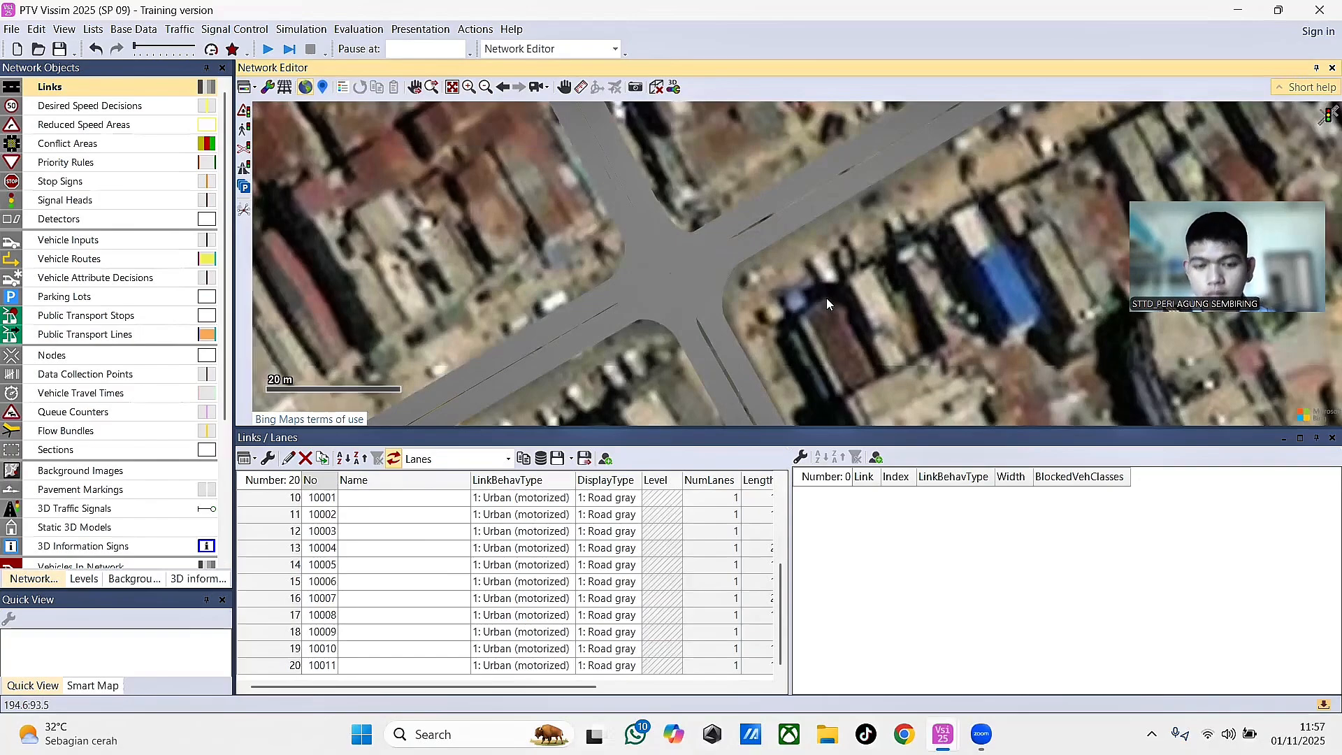
drag(869, 332, 1100, 171)
scroll(976, 312, down, 2)
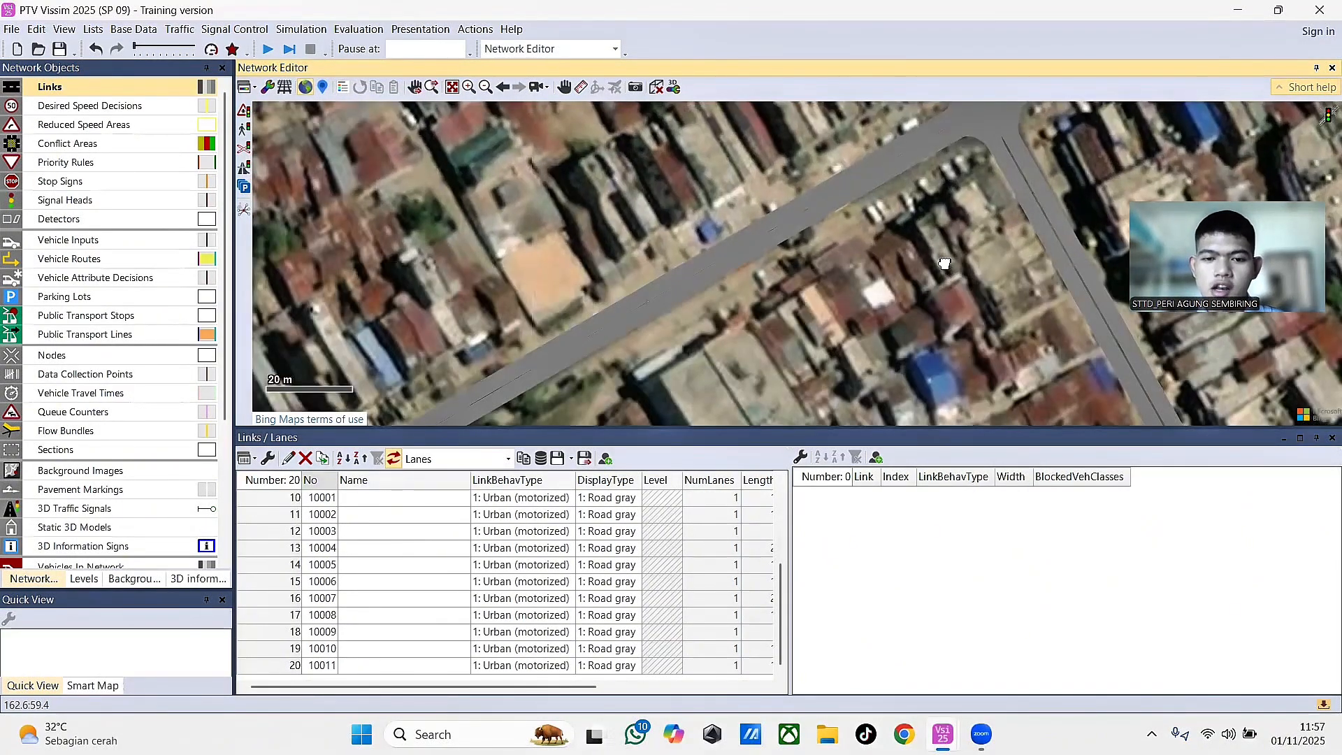
drag(1176, 151, 901, 358)
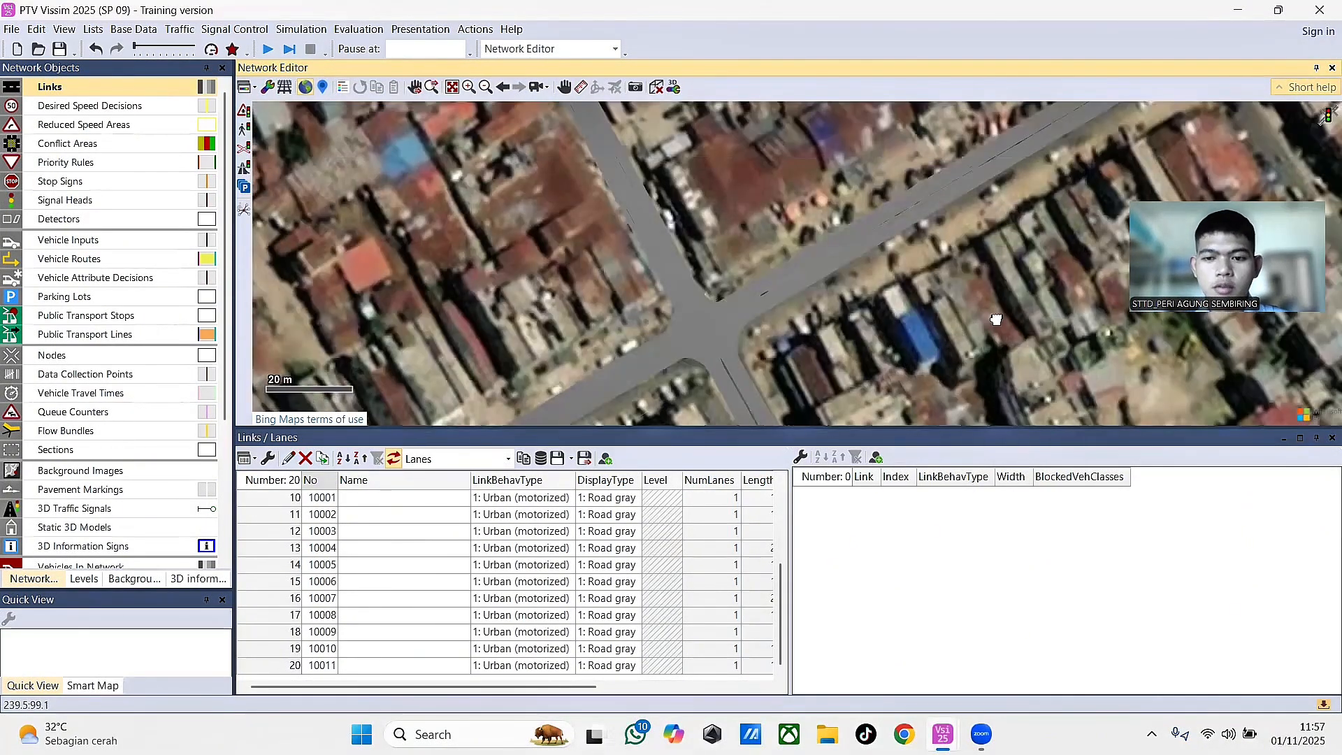
drag(997, 321, 936, 237)
drag(889, 312, 942, 304)
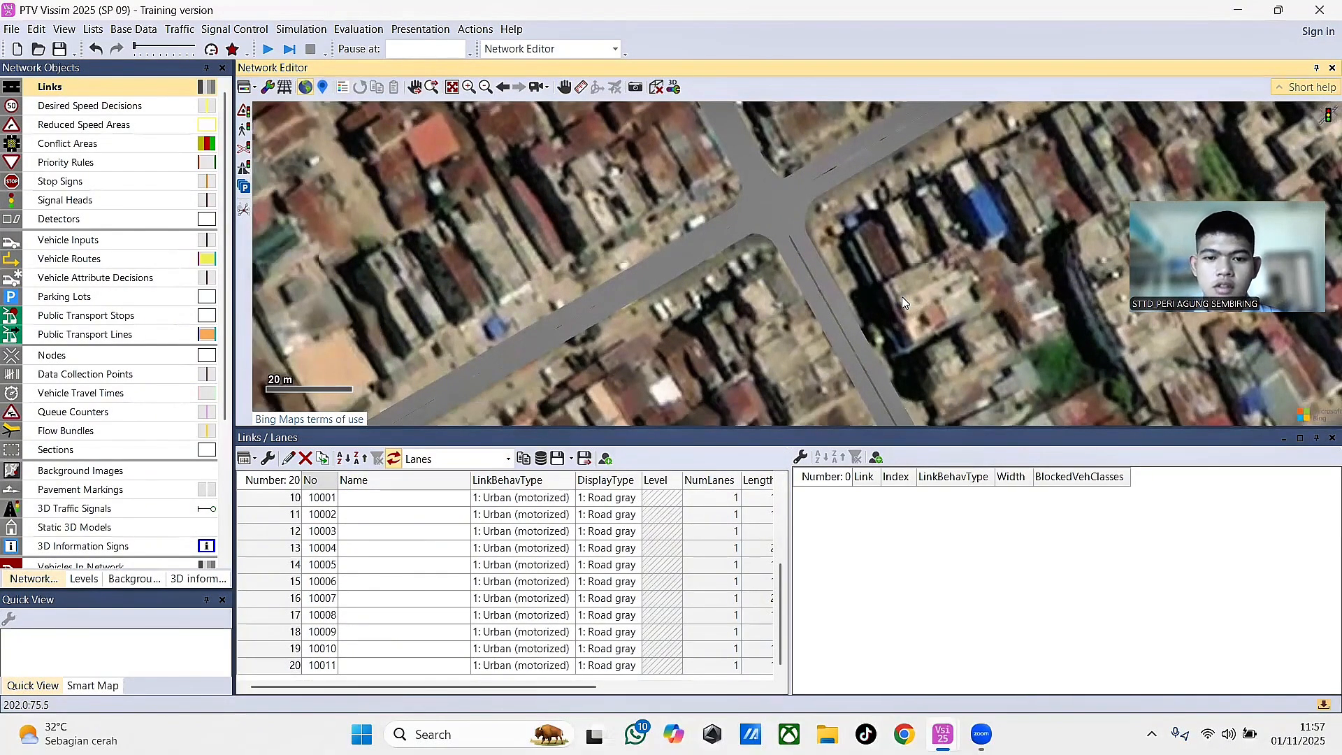
- Add a new 2D/3D model from the default road vehicle models, using the file Bike - Motorbike Yamaha MT 07 (2022)
click(130, 30)
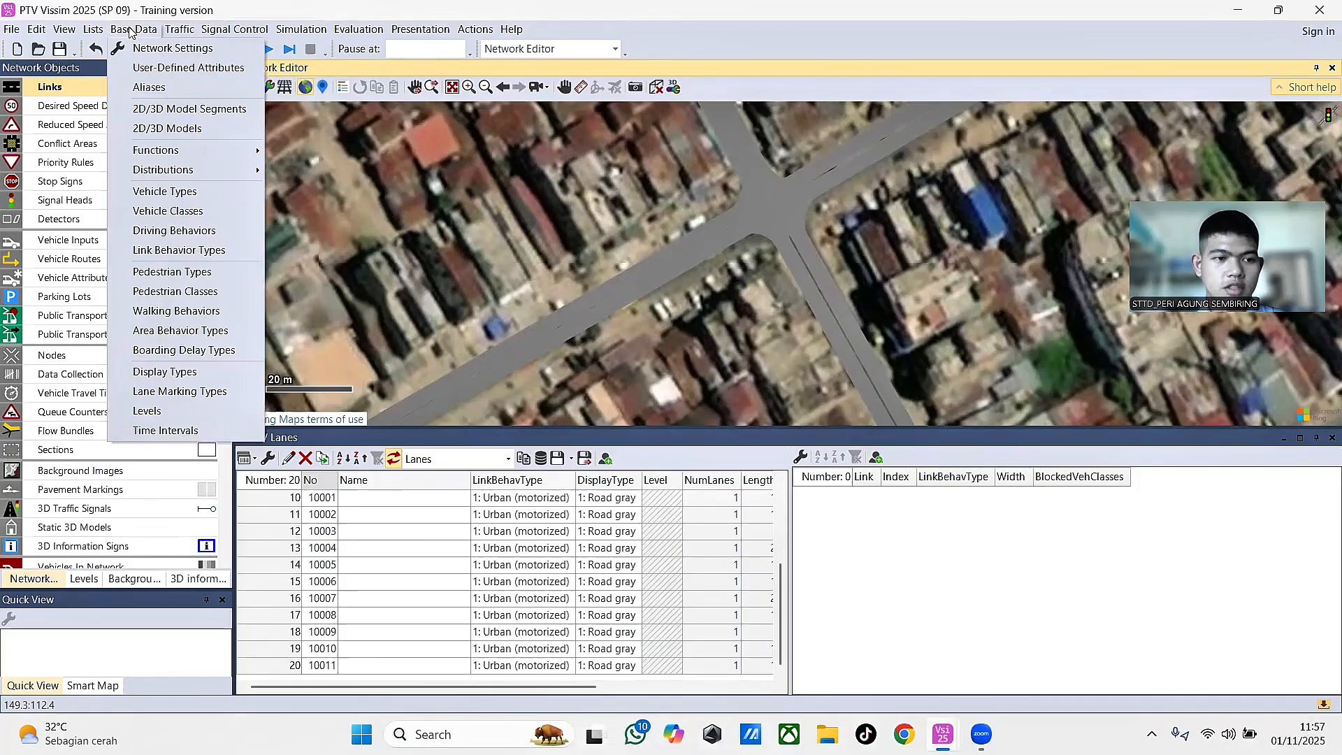
click(126, 30)
click(139, 31)
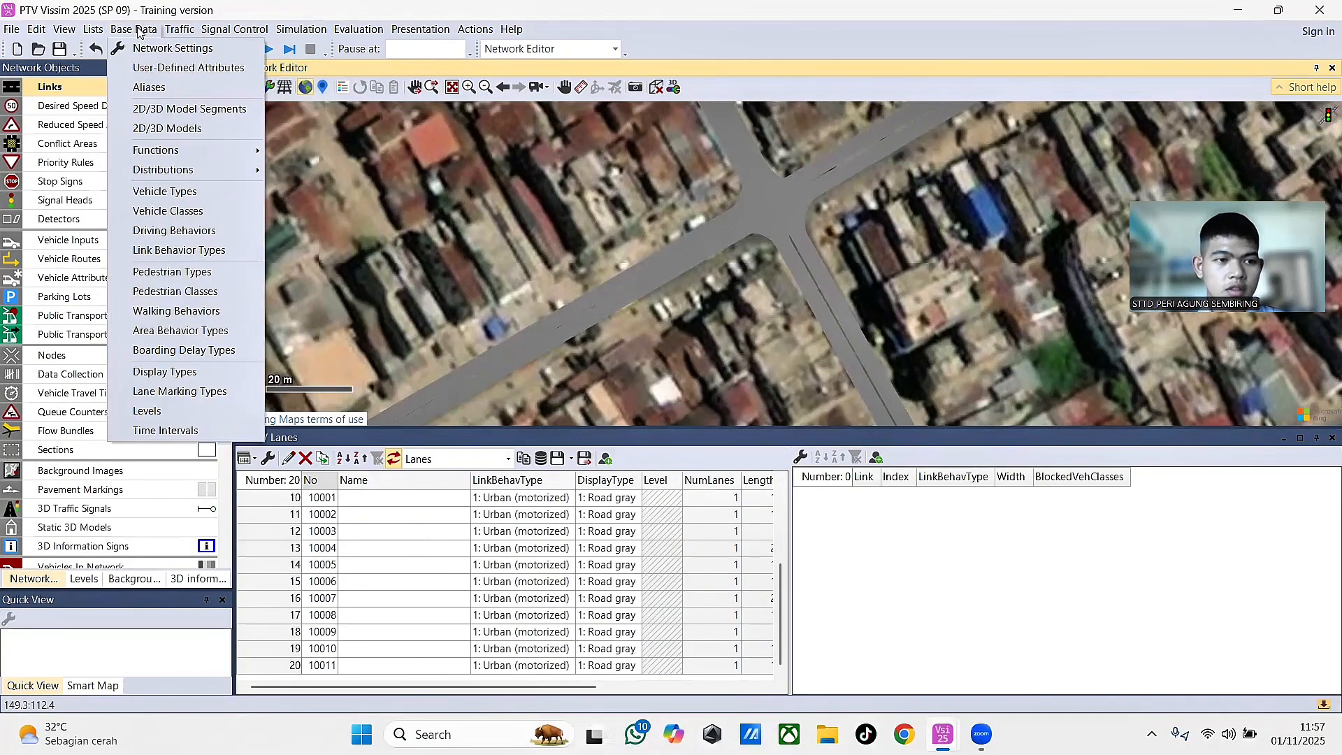
click(159, 130)
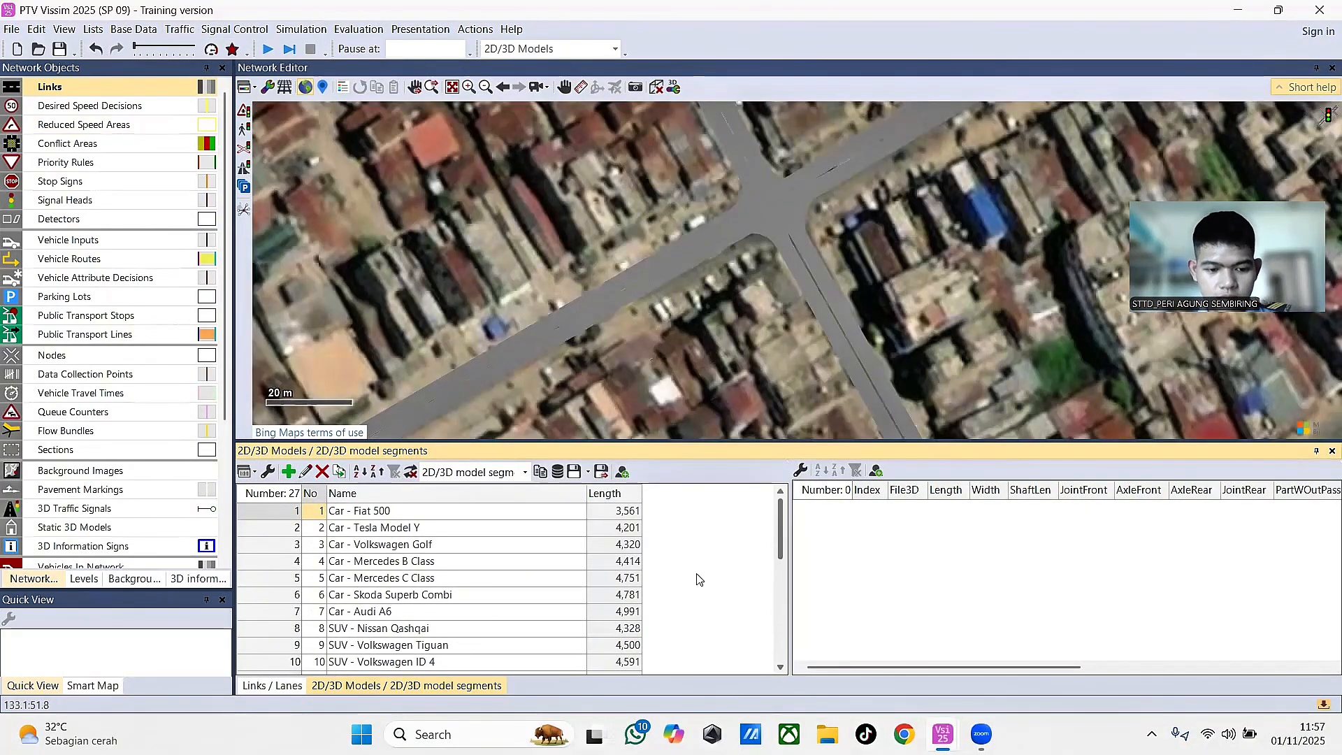
scroll(575, 589, down, 6)
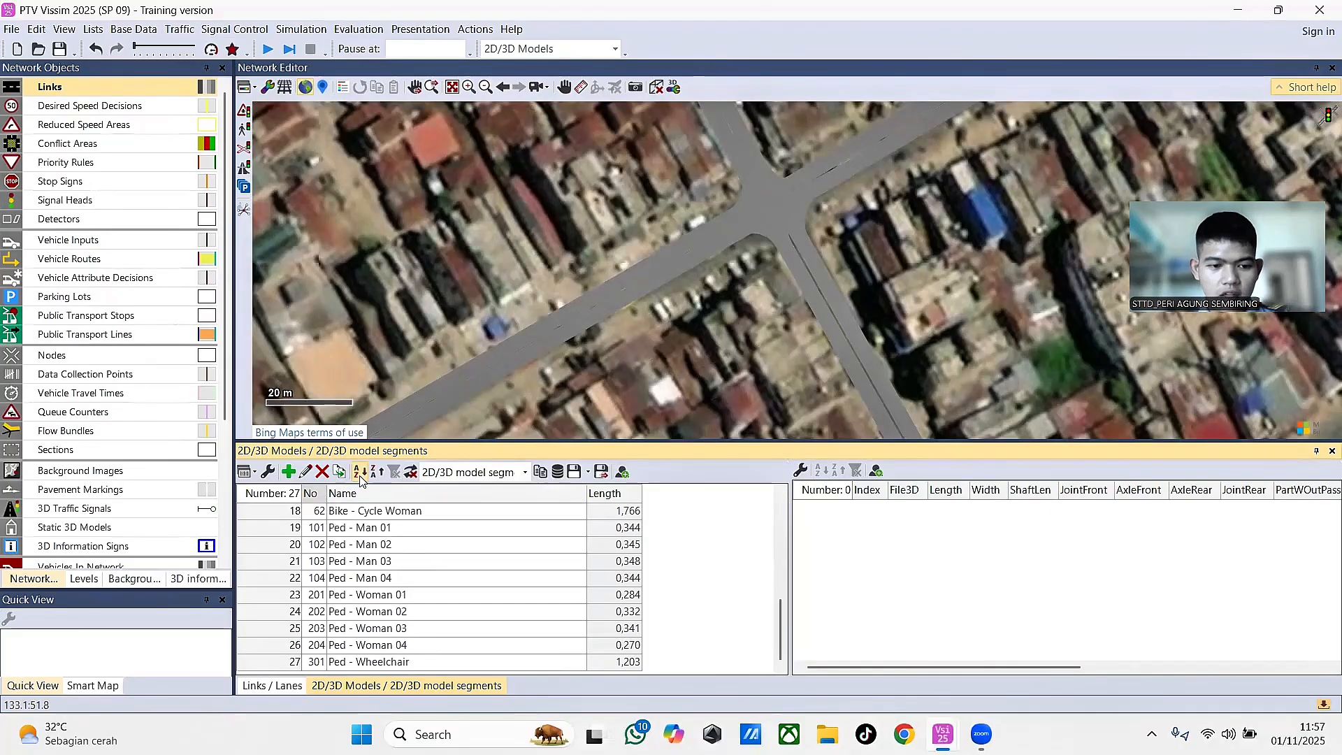
click(289, 472)
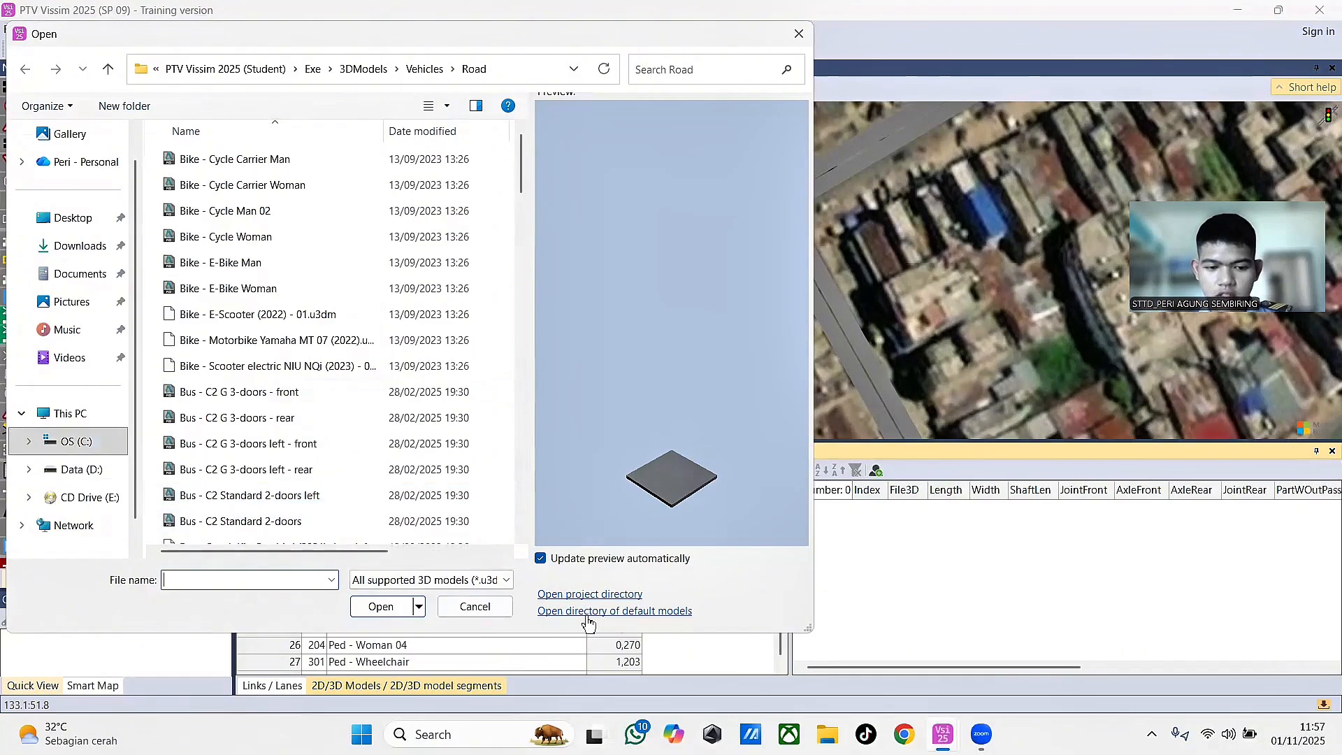
click(616, 613)
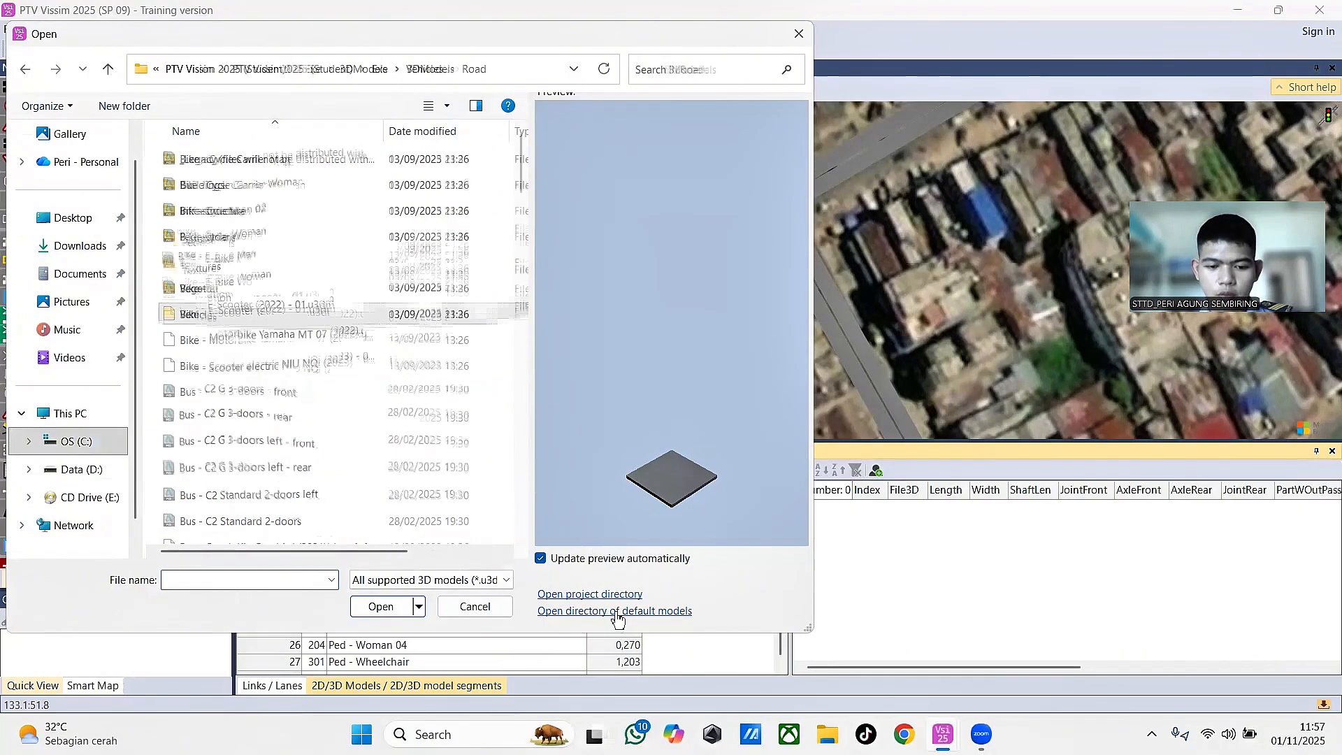
double_click(245, 324)
double_click(210, 185)
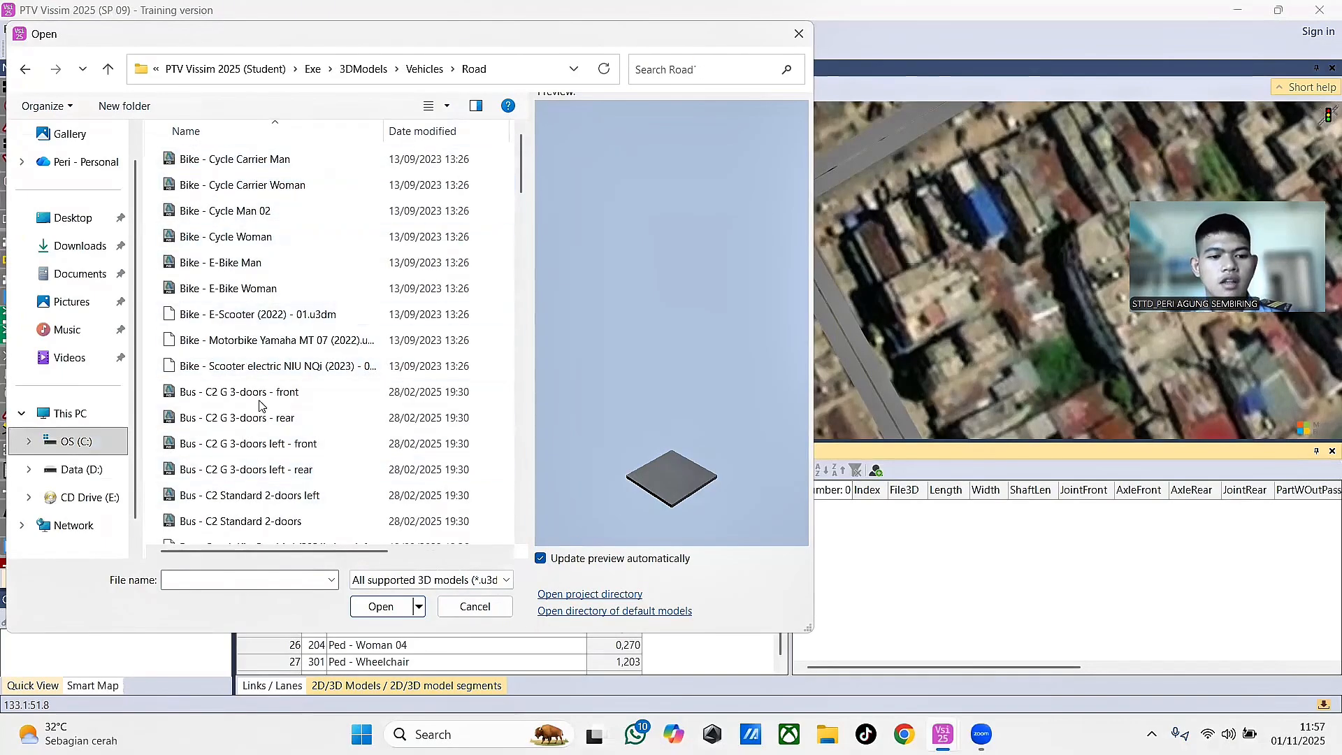
click(270, 344)
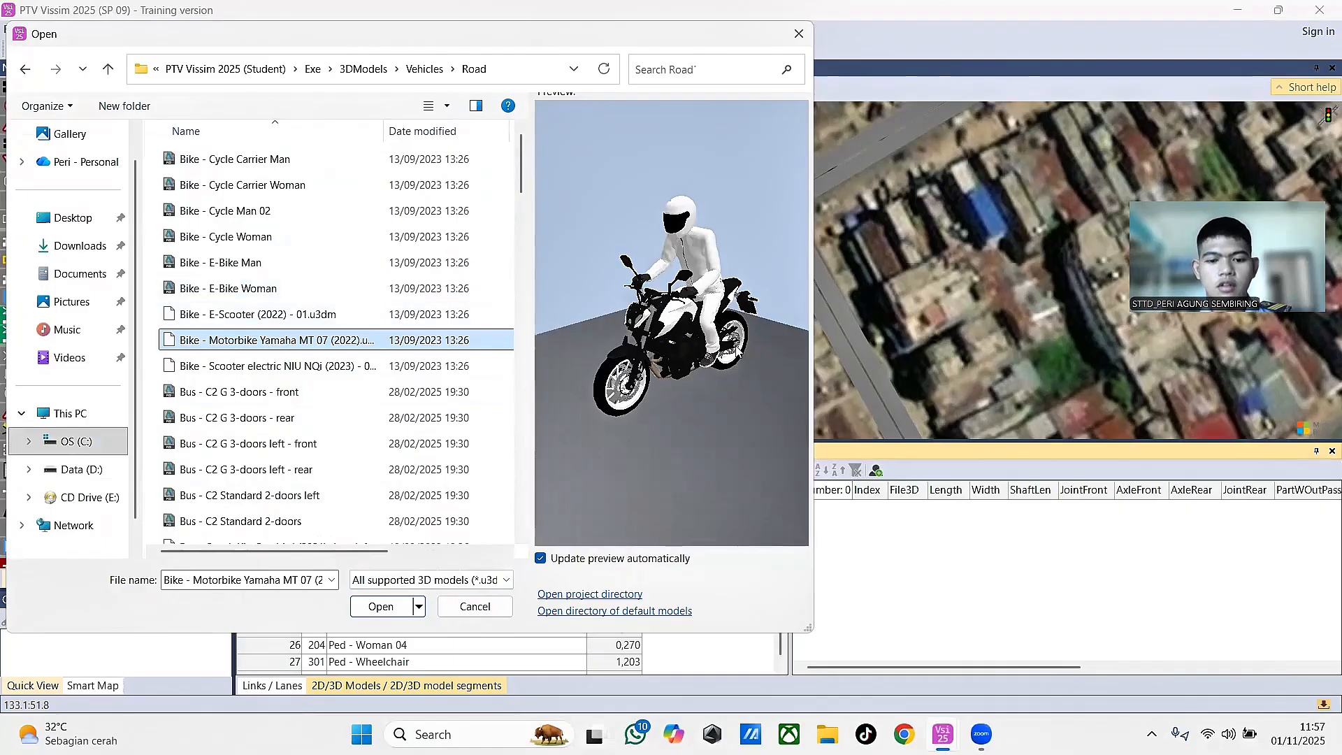
click(381, 607)
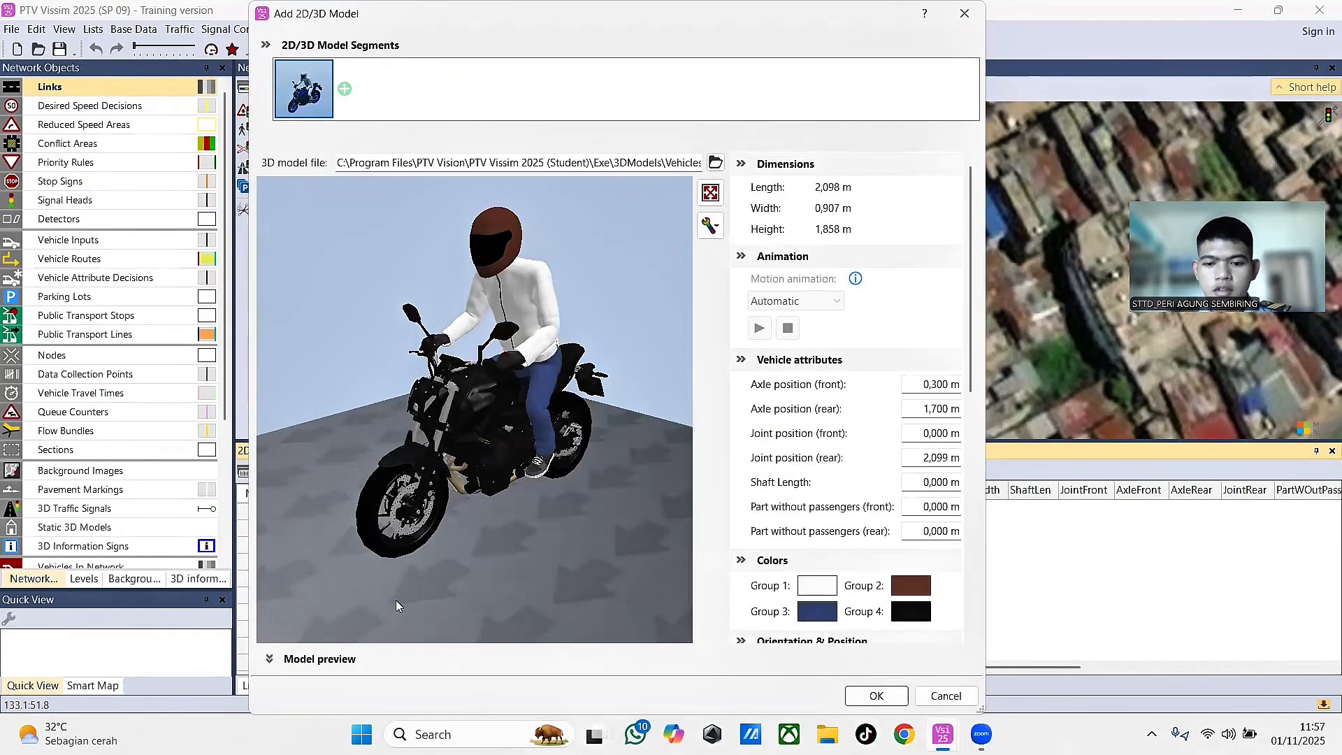
- Set the motorbike model's Group 1 color to bright green and accept the new model
click(817, 586)
drag(538, 285, 488, 222)
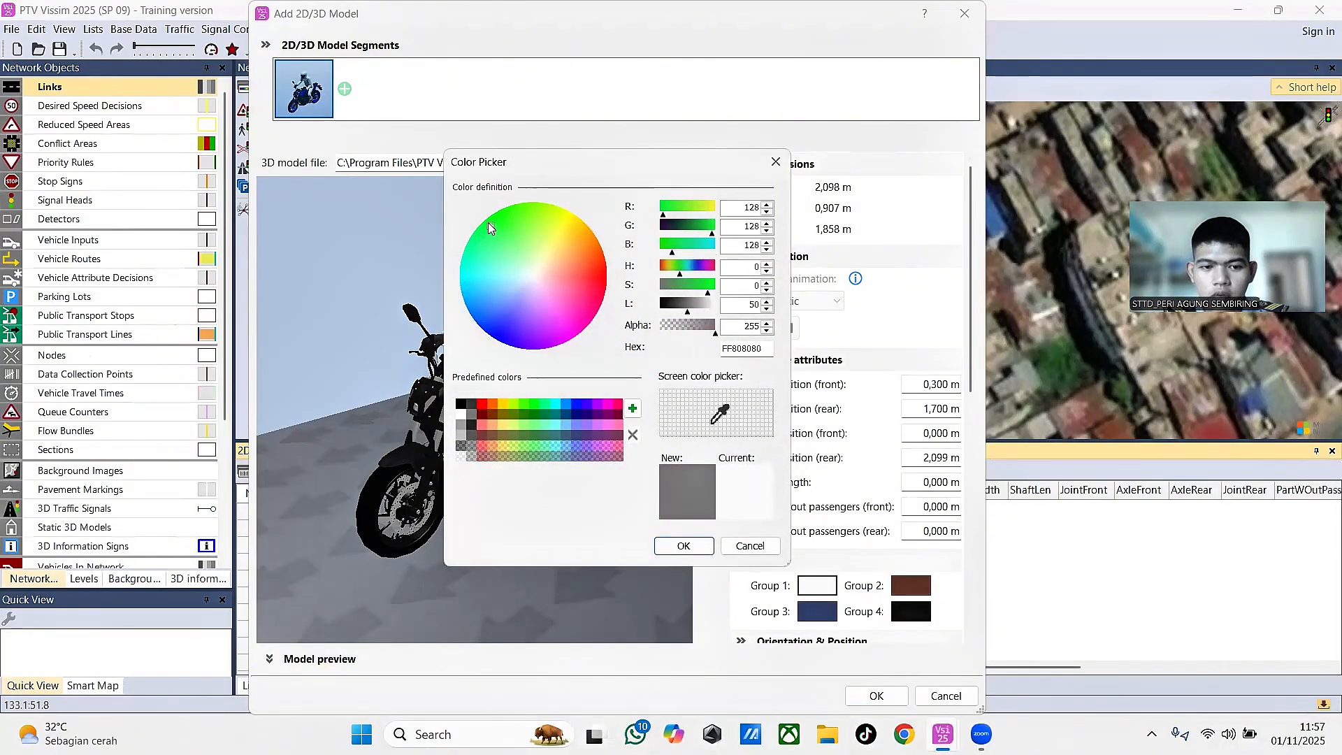
click(682, 548)
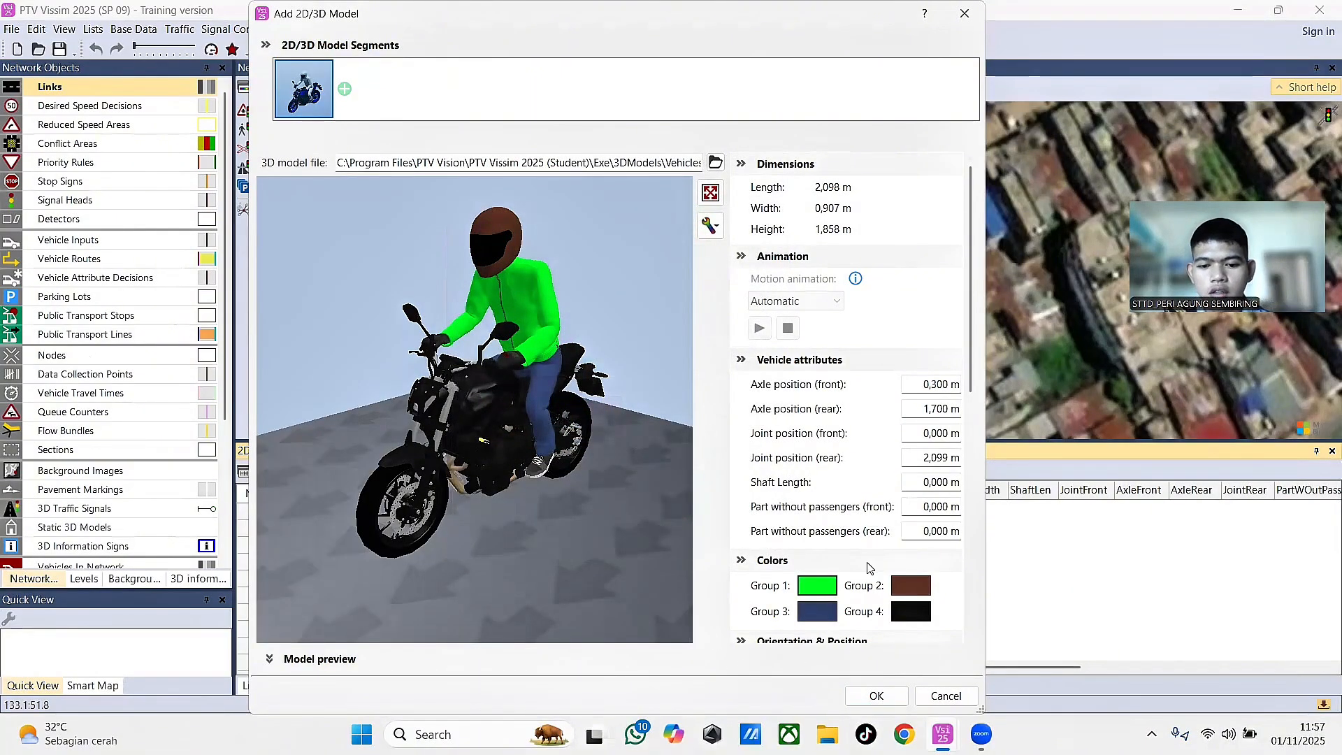
scroll(856, 615, down, 5)
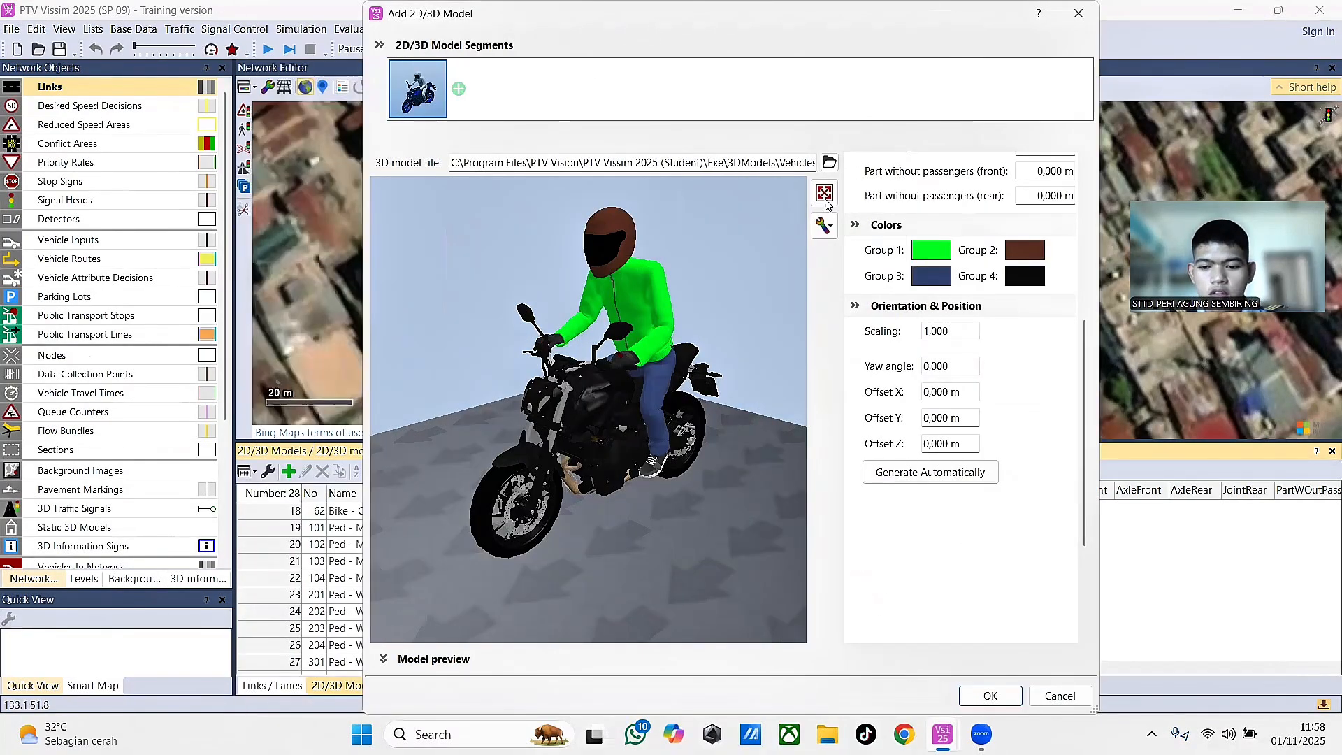
drag(665, 20, 779, 19)
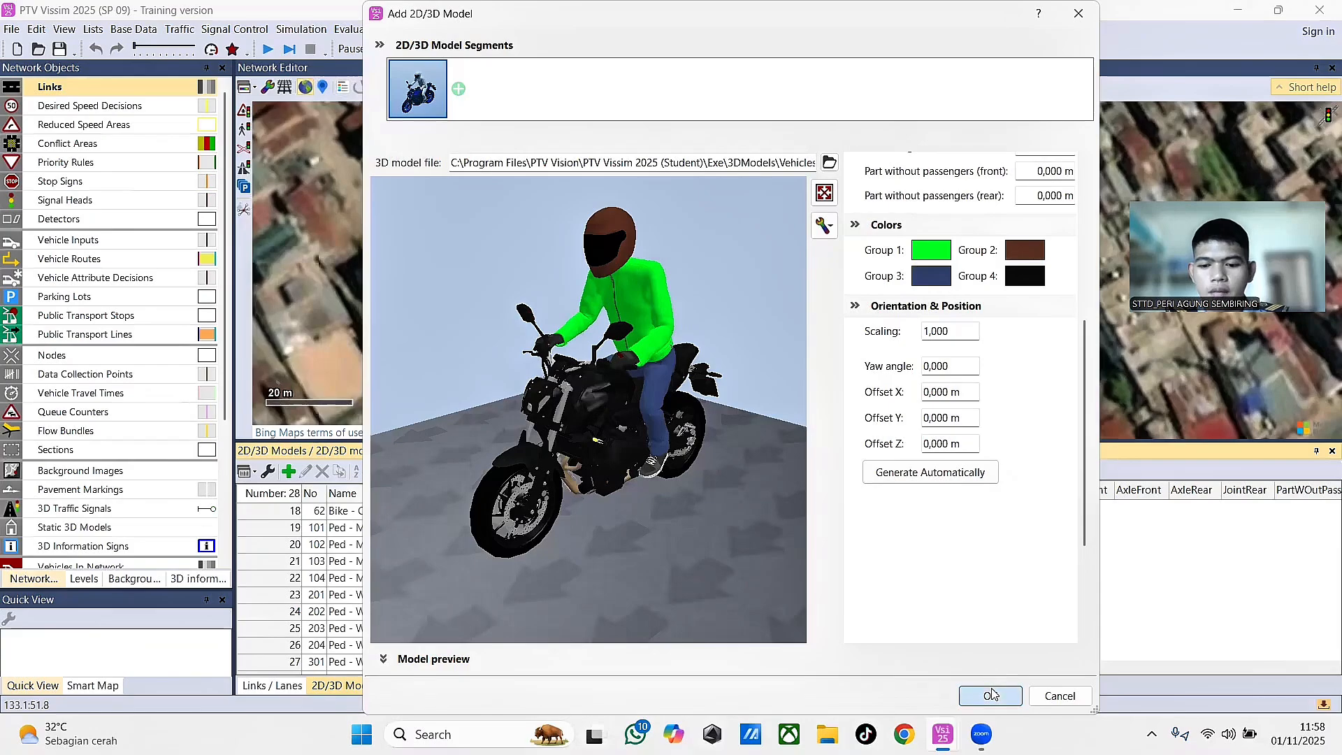
click(991, 695)
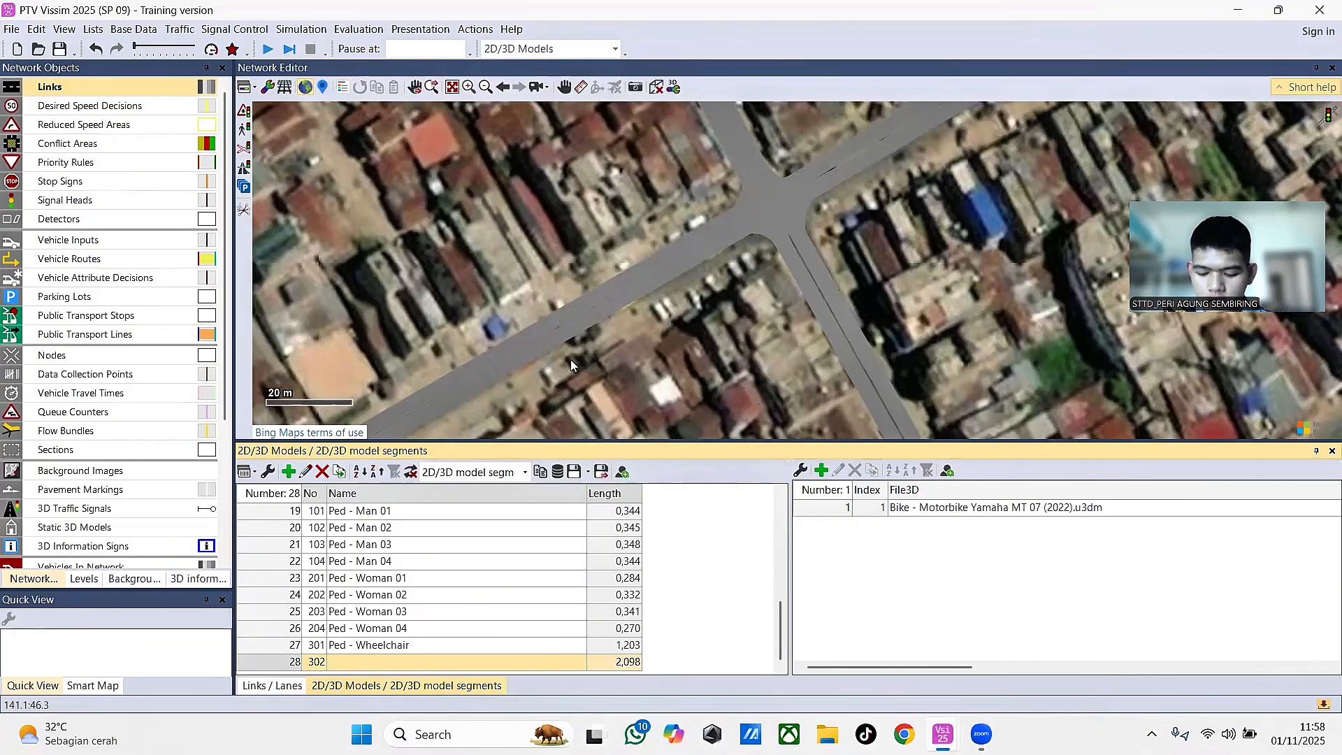
- Add a new 2D/3D model distribution and name it Motor
click(133, 29)
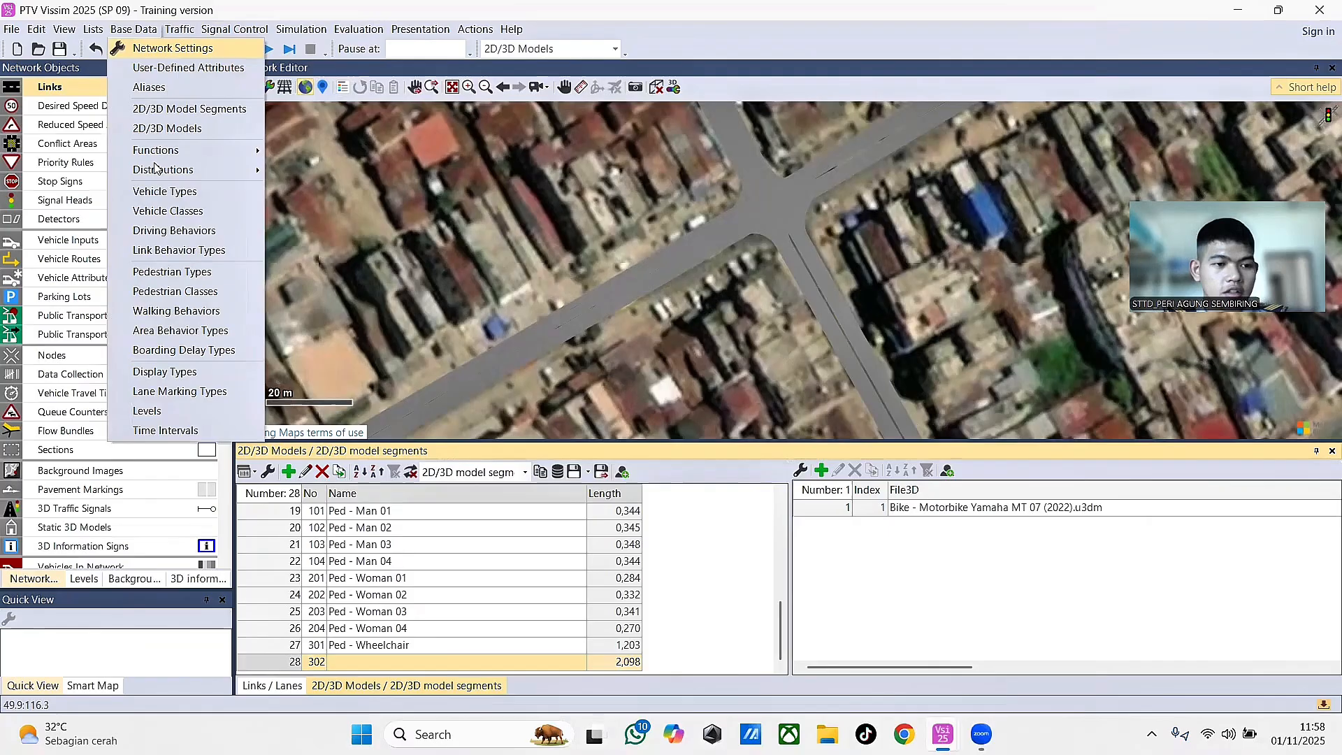
mouse_move(158, 169)
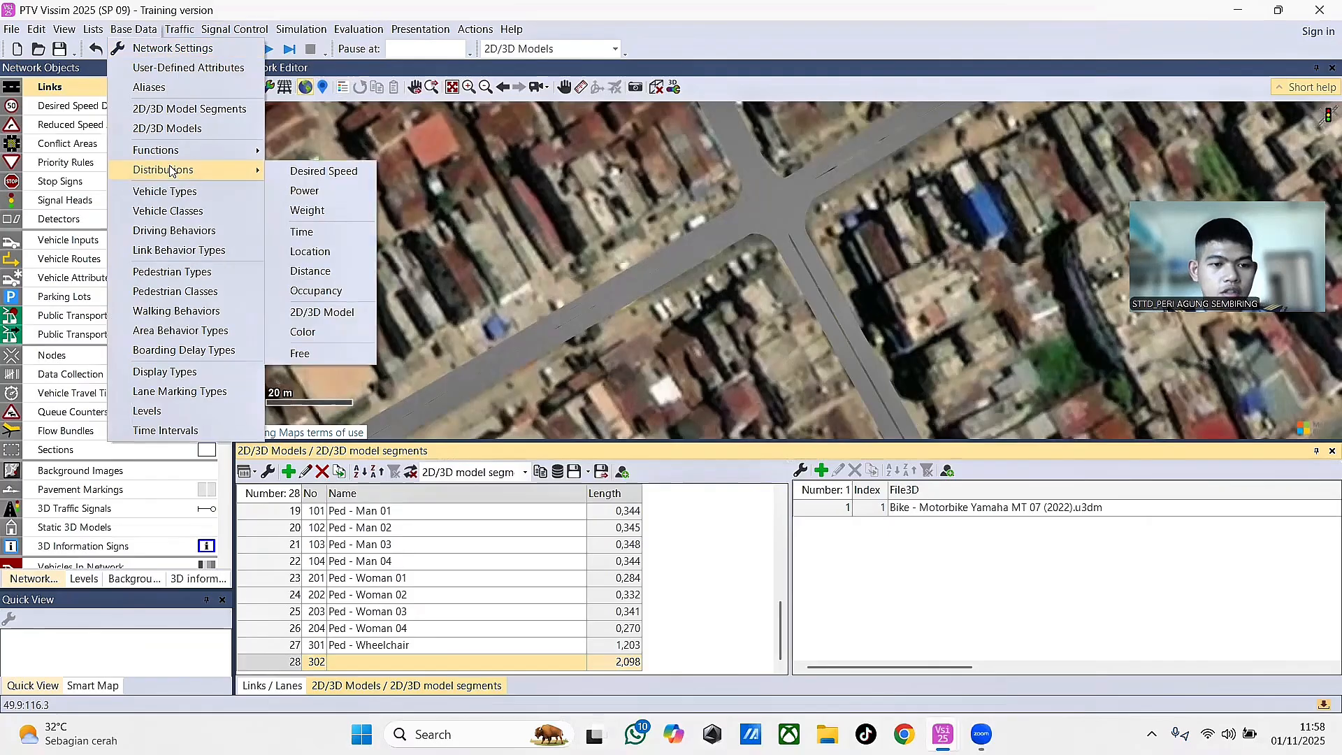
click(309, 316)
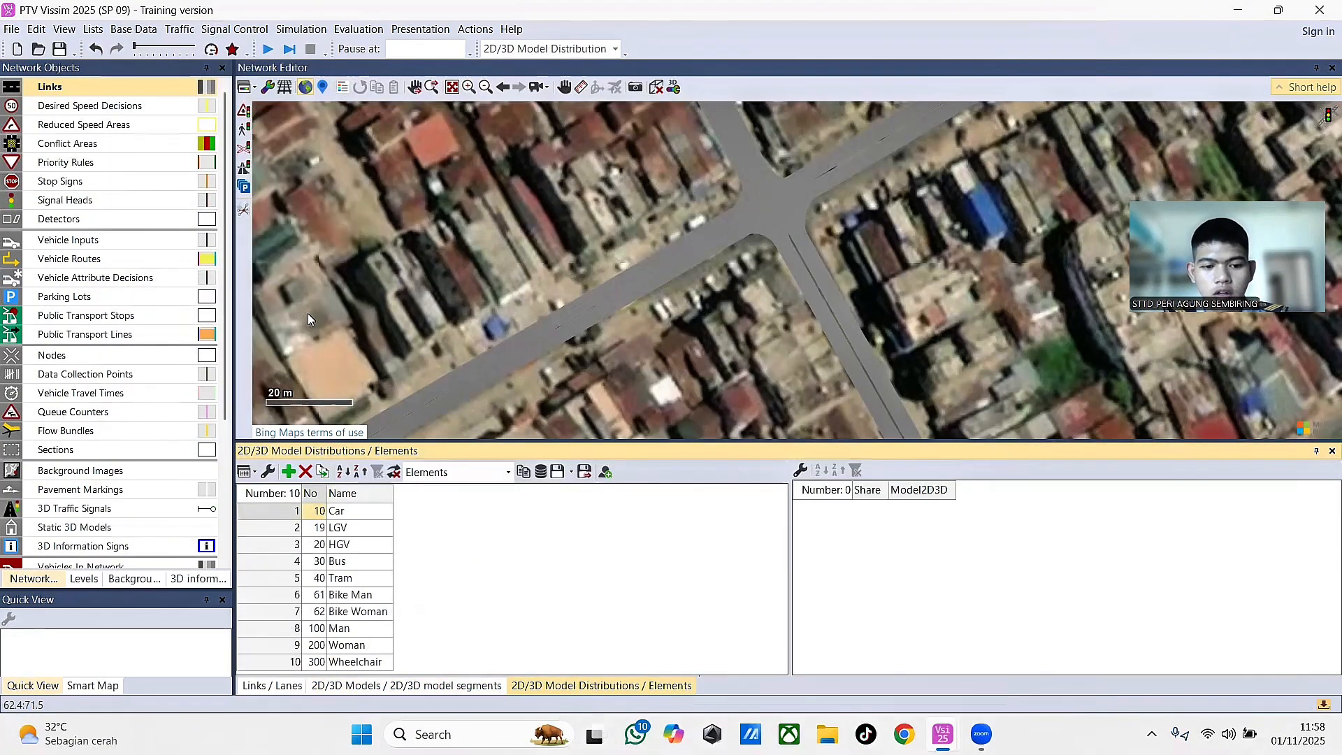
right_click(498, 589)
click(567, 612)
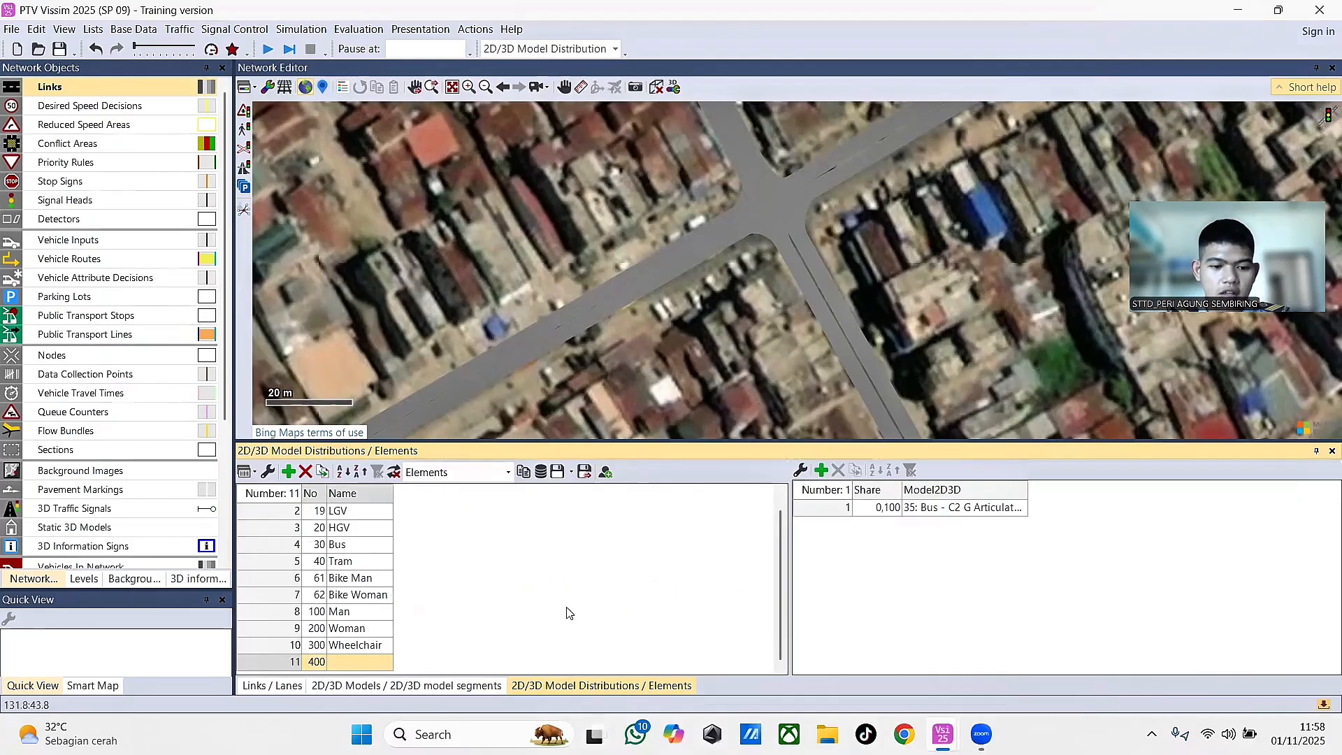
click(331, 664)
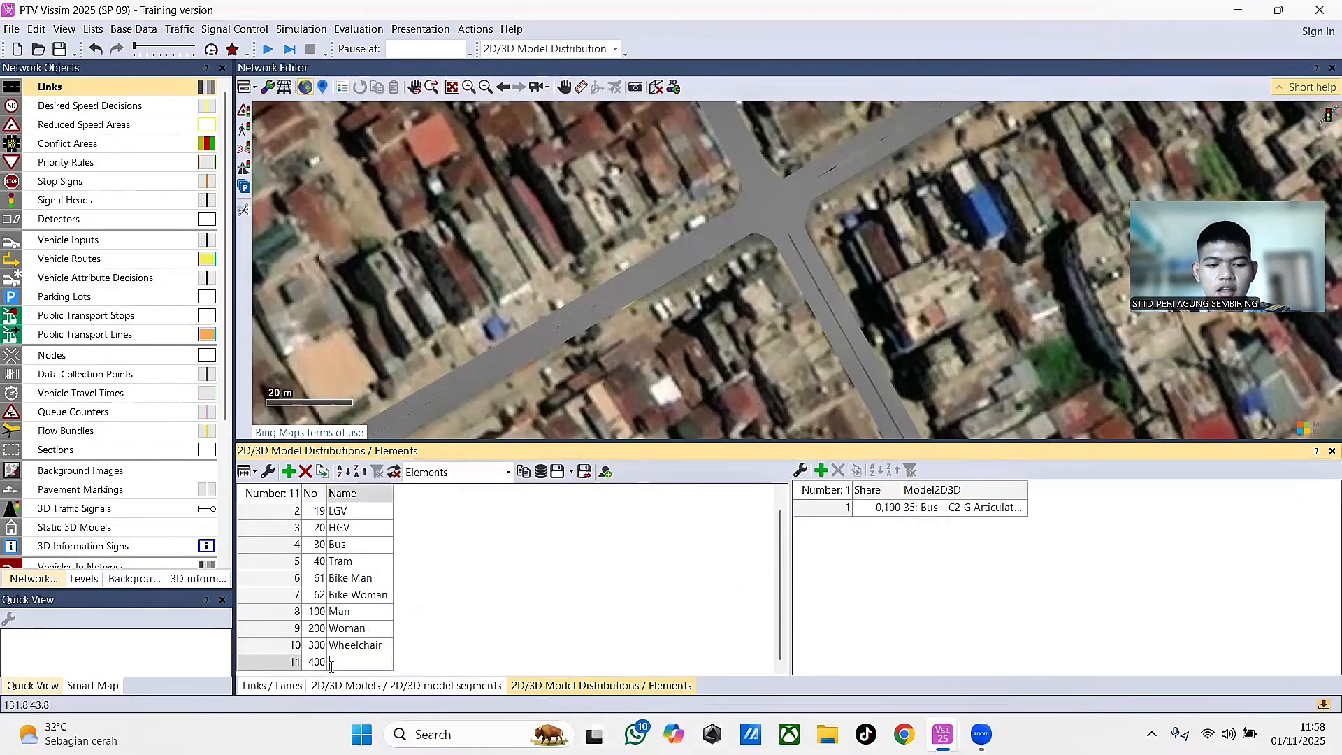
text(Mot)
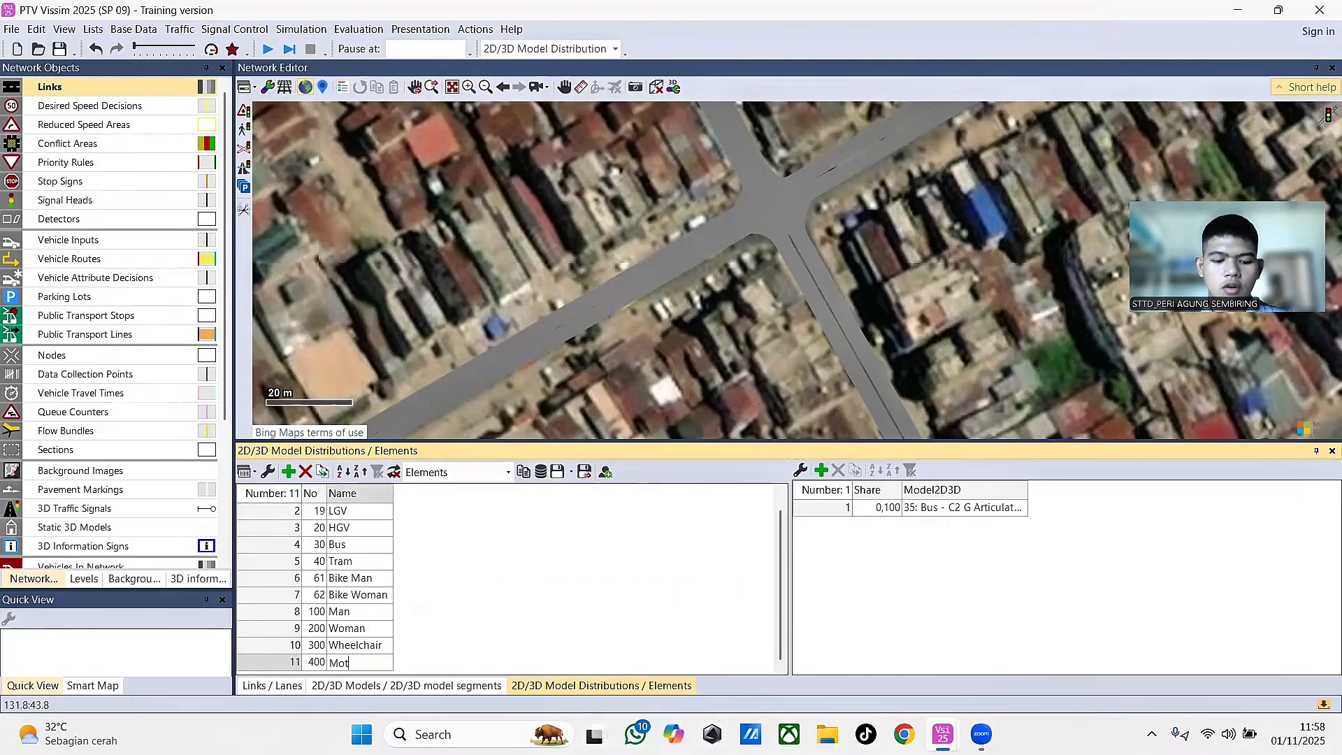
text(or)
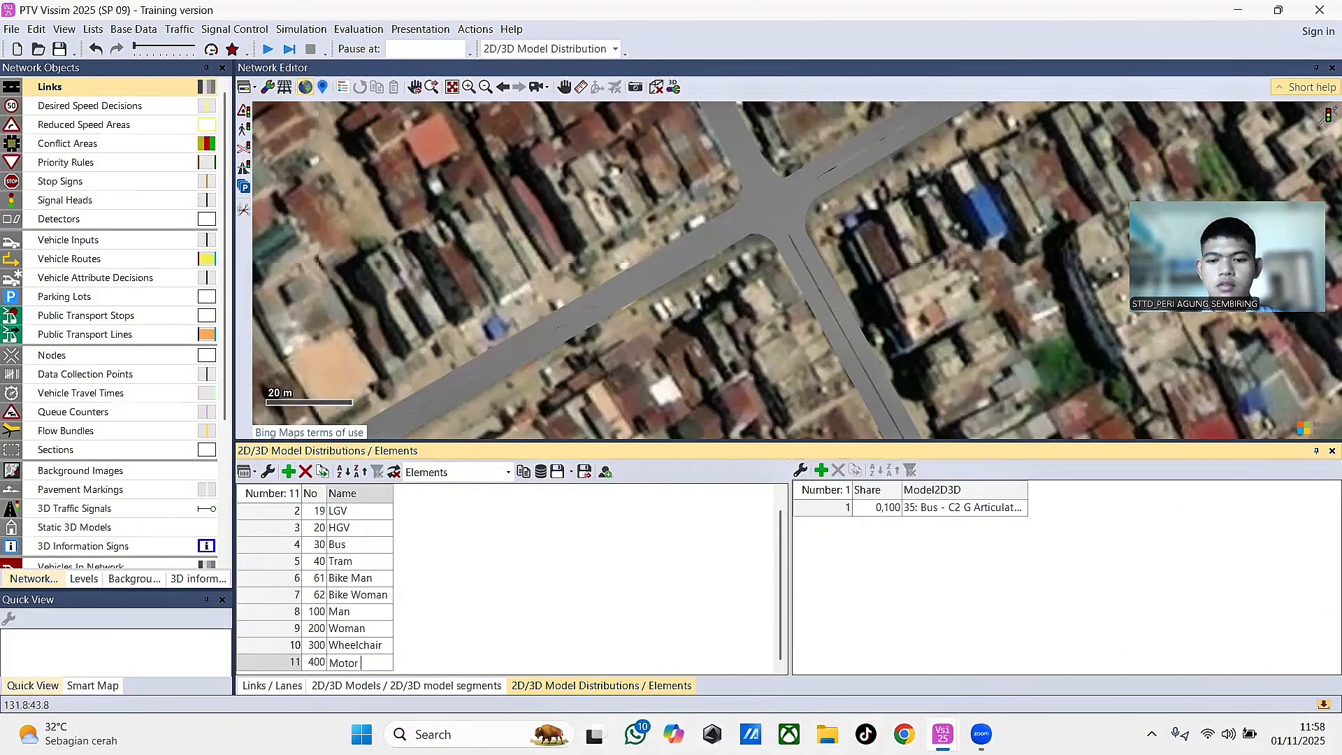
key(Return)
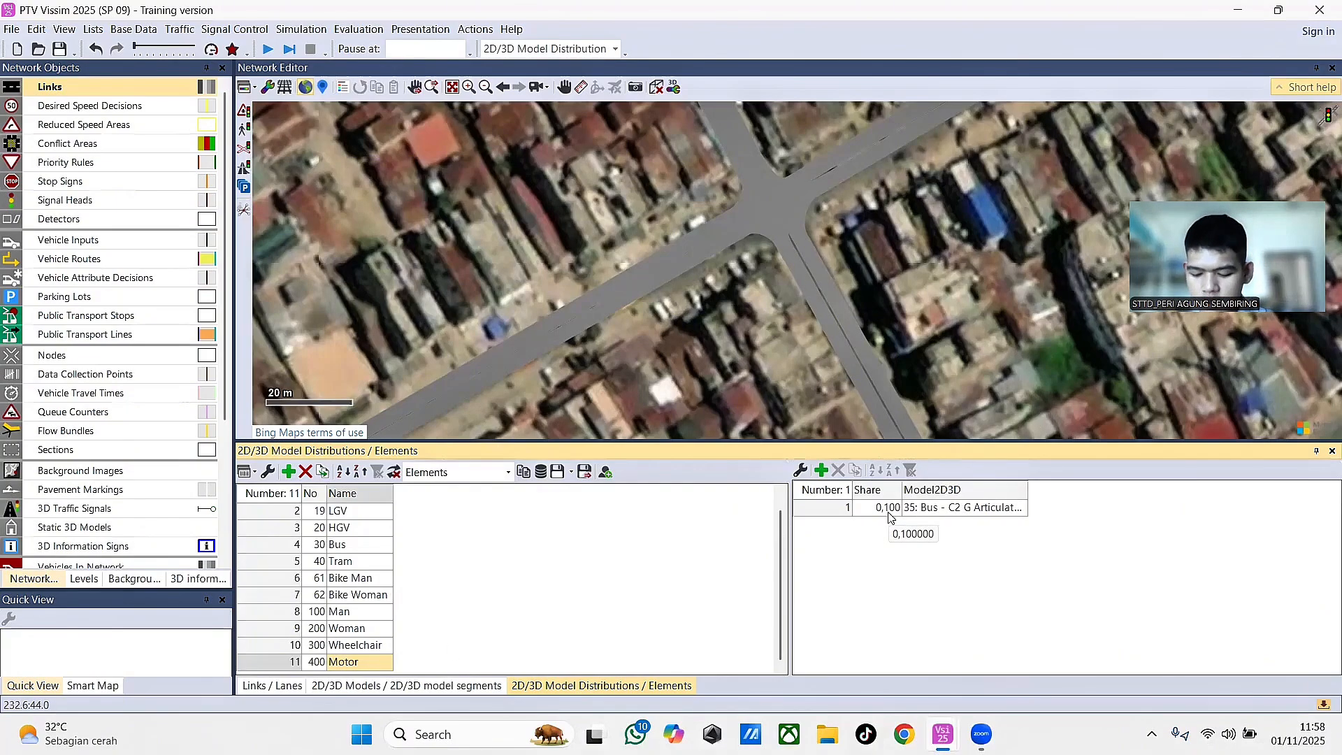
- Assign the new motorbike model 302 to the element of the Motor distribution
click(954, 512)
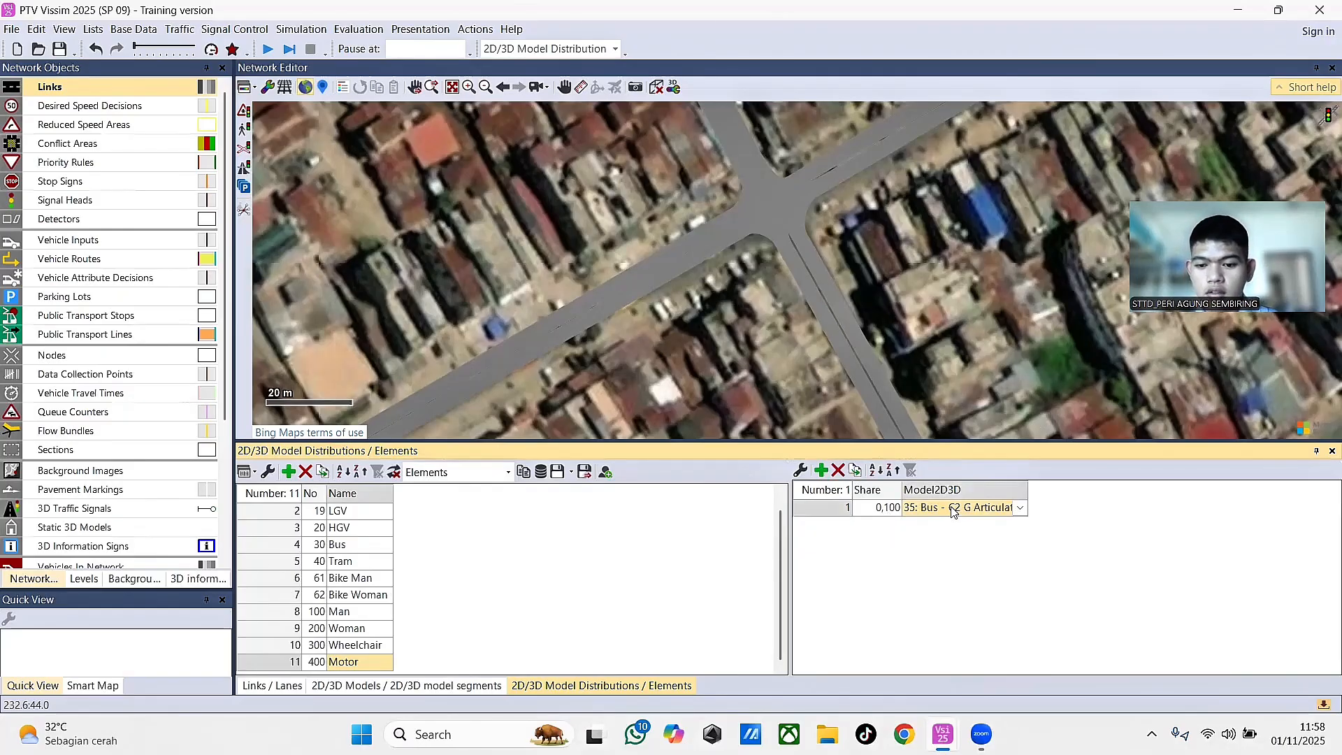
click(1021, 509)
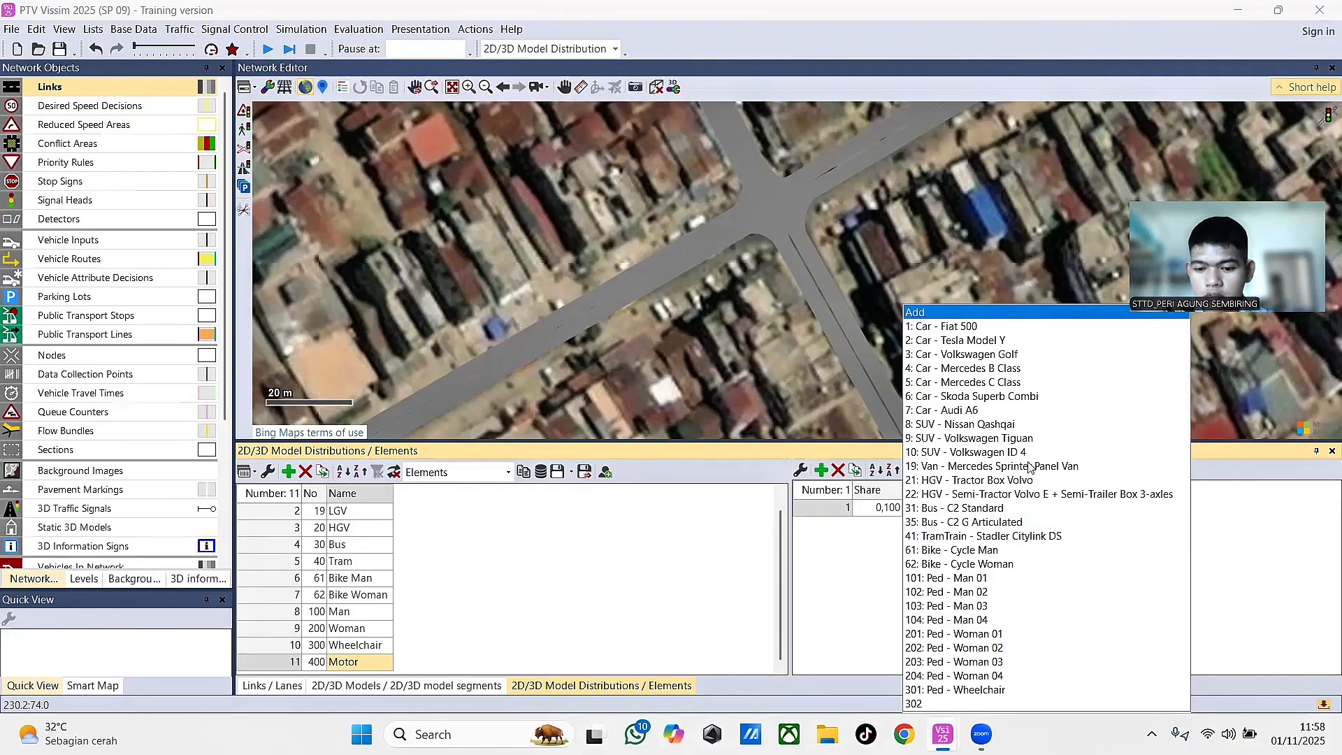
key(End)
key(Return)
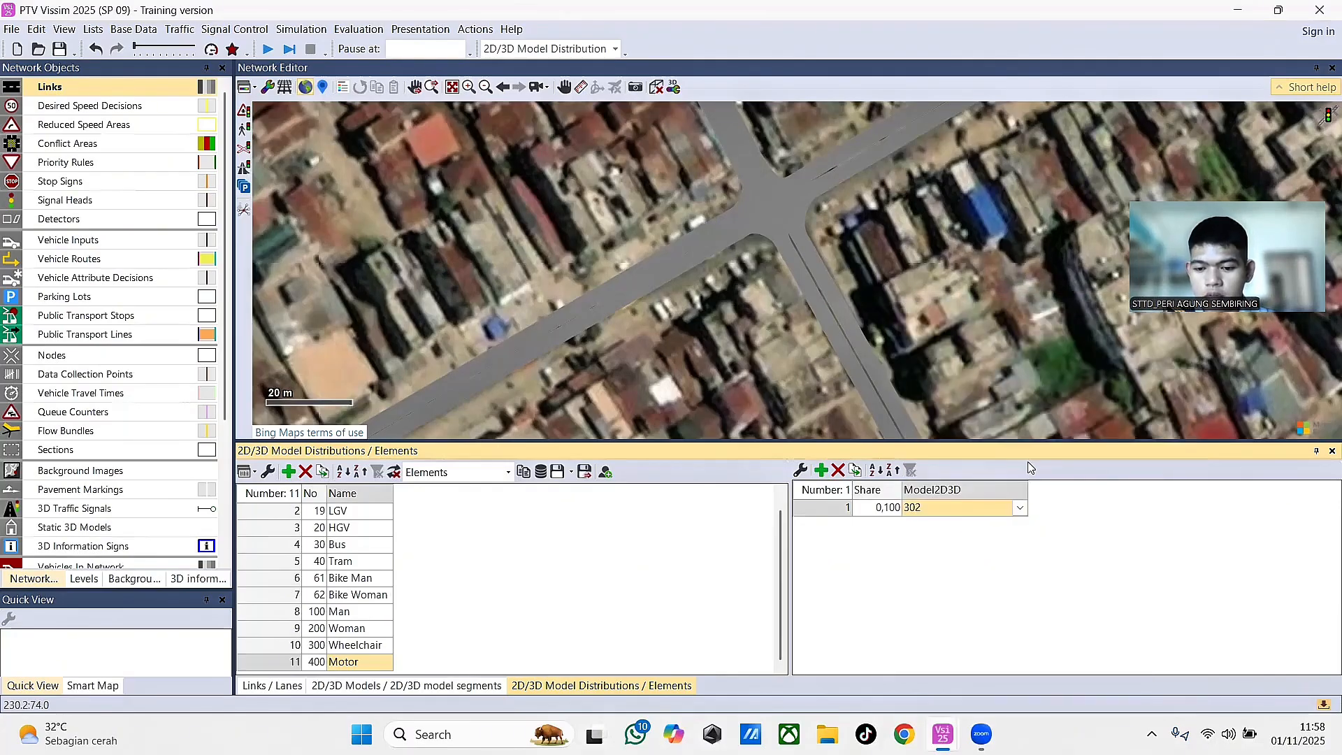
click(1018, 508)
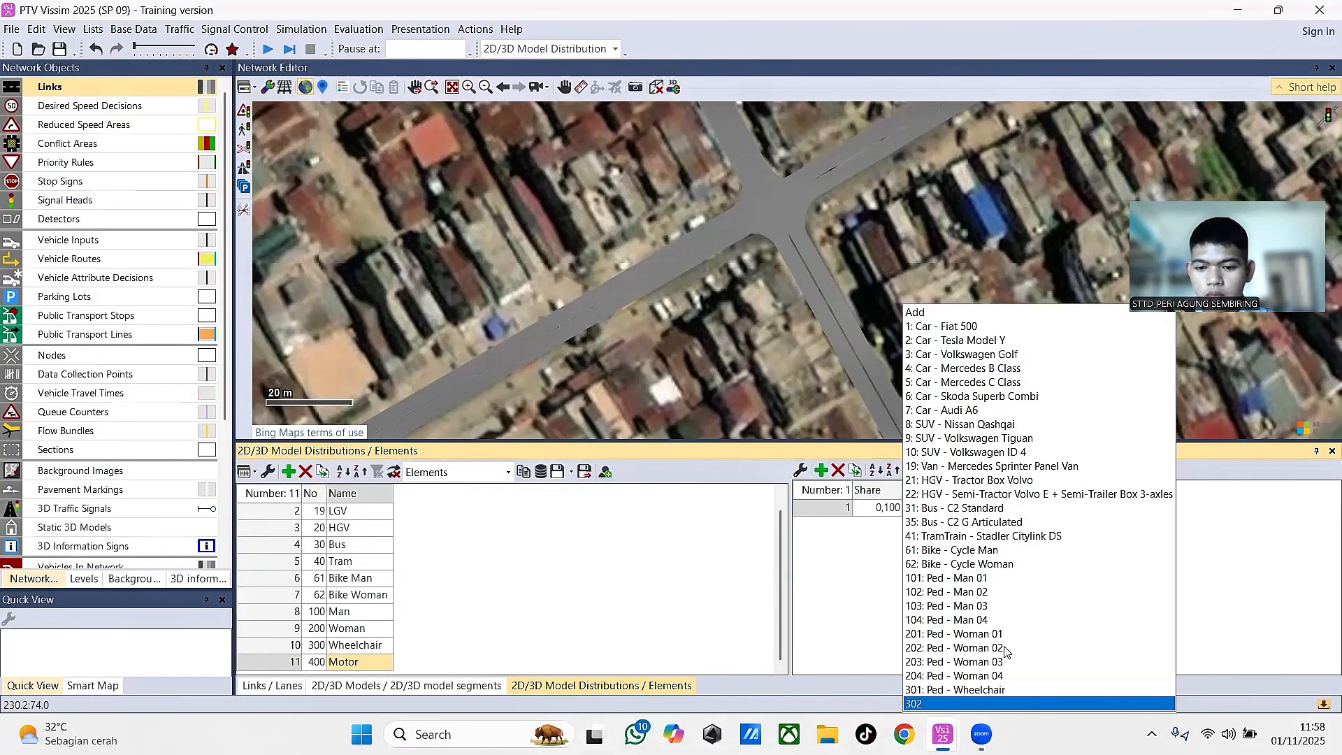
click(994, 703)
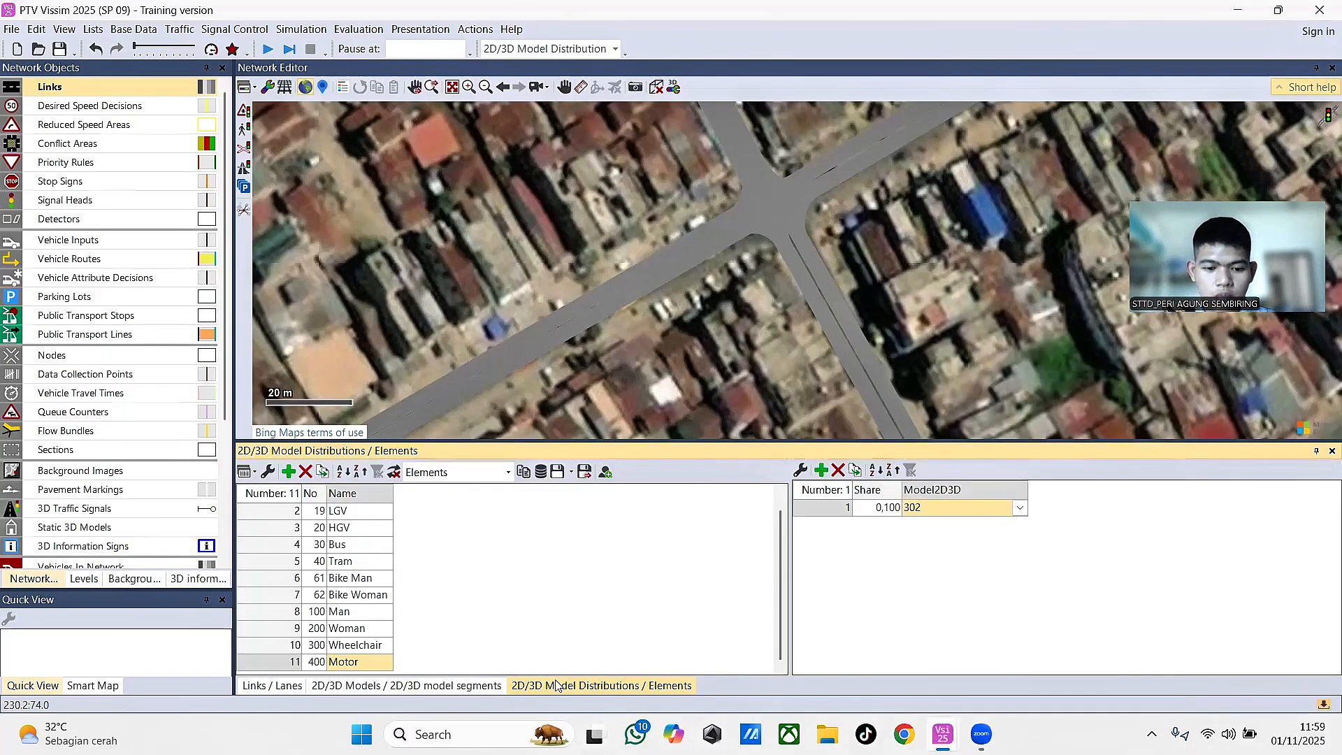
- Name 2D/3D model 302 Motor and select it again for the element of the Motor distribution
click(468, 688)
click(383, 660)
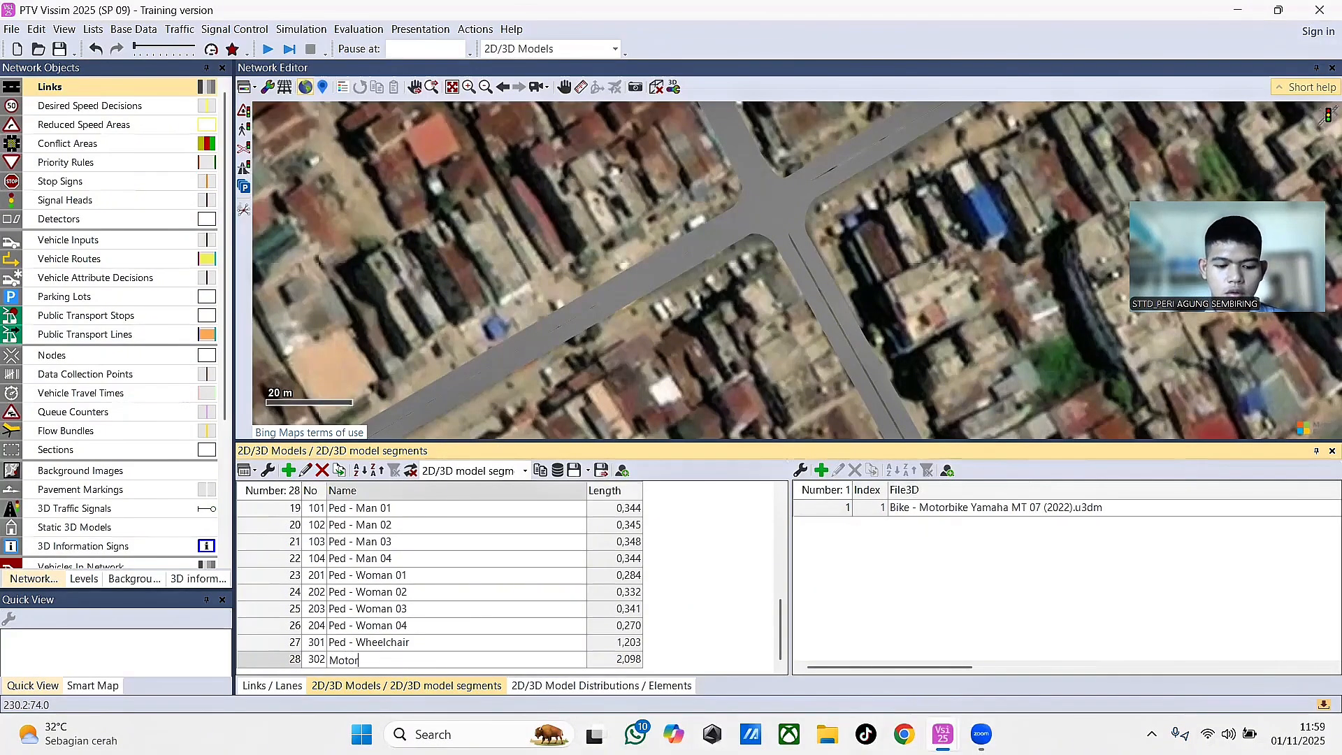
key(Return)
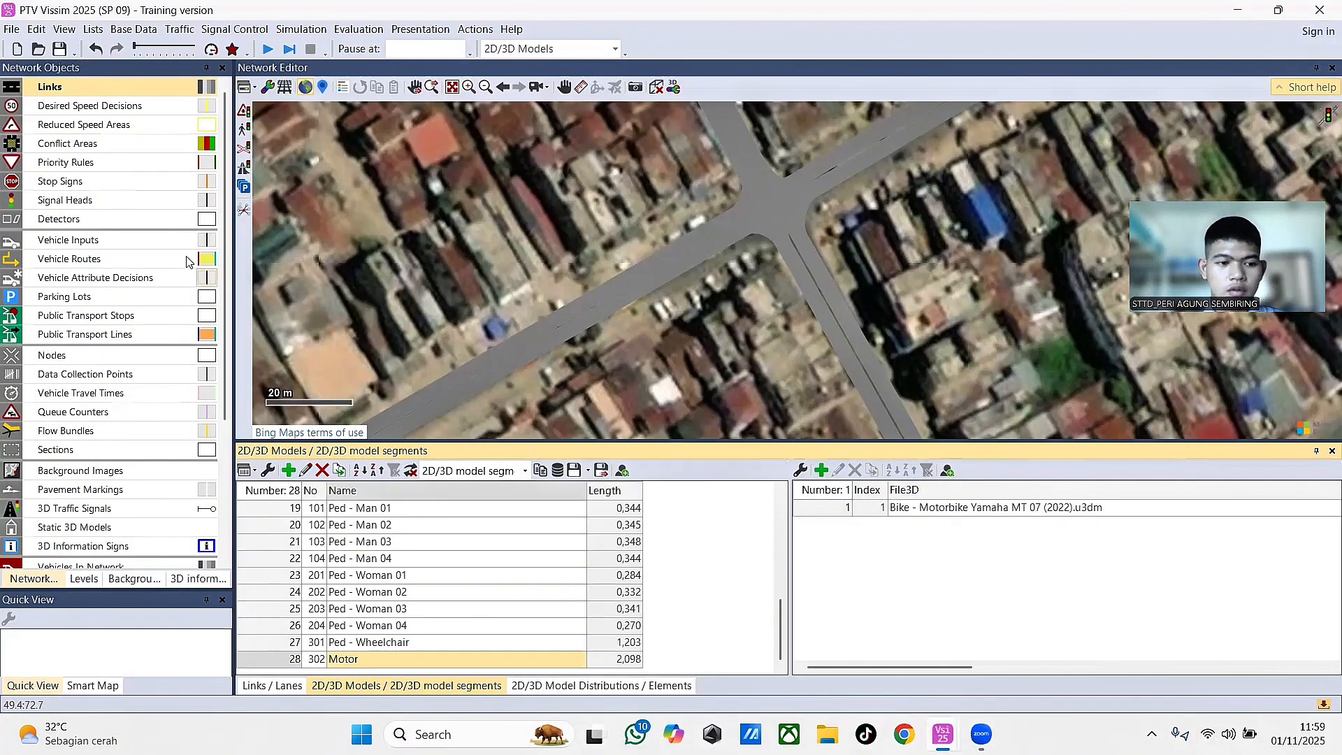
click(555, 687)
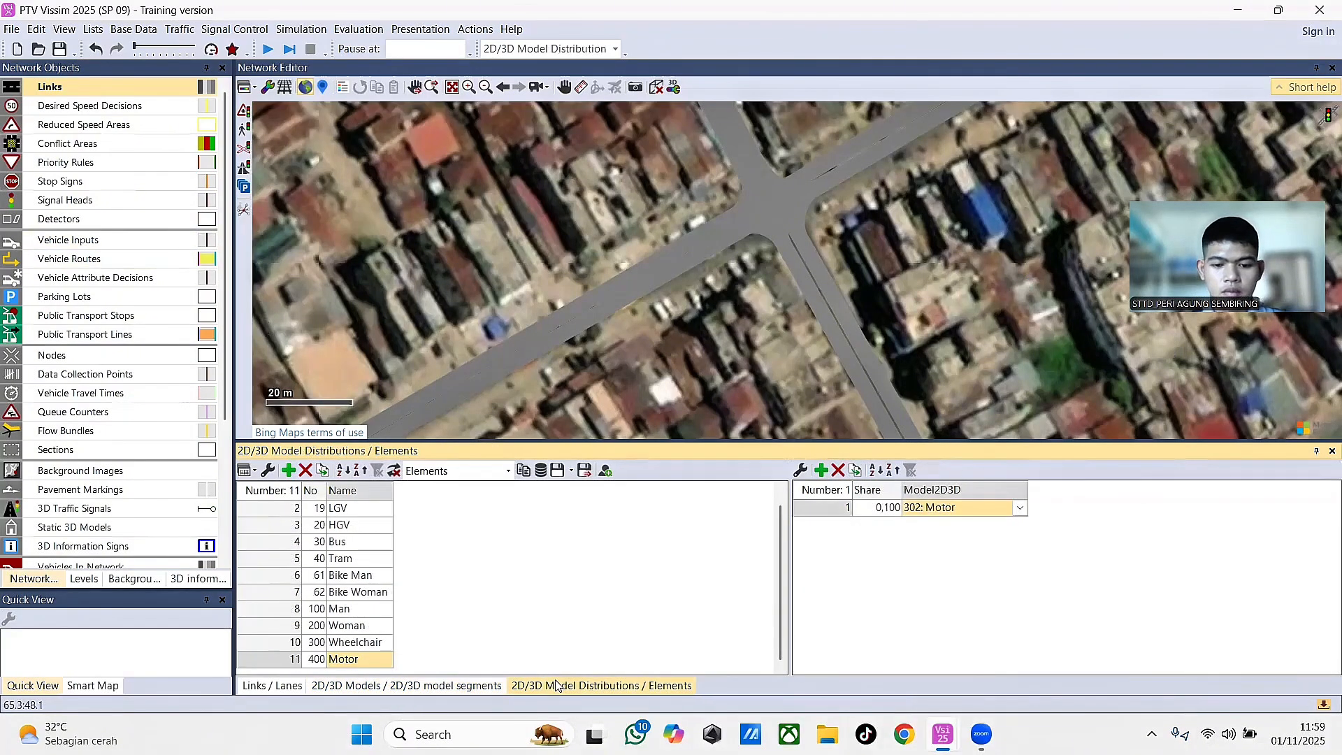
click(1017, 510)
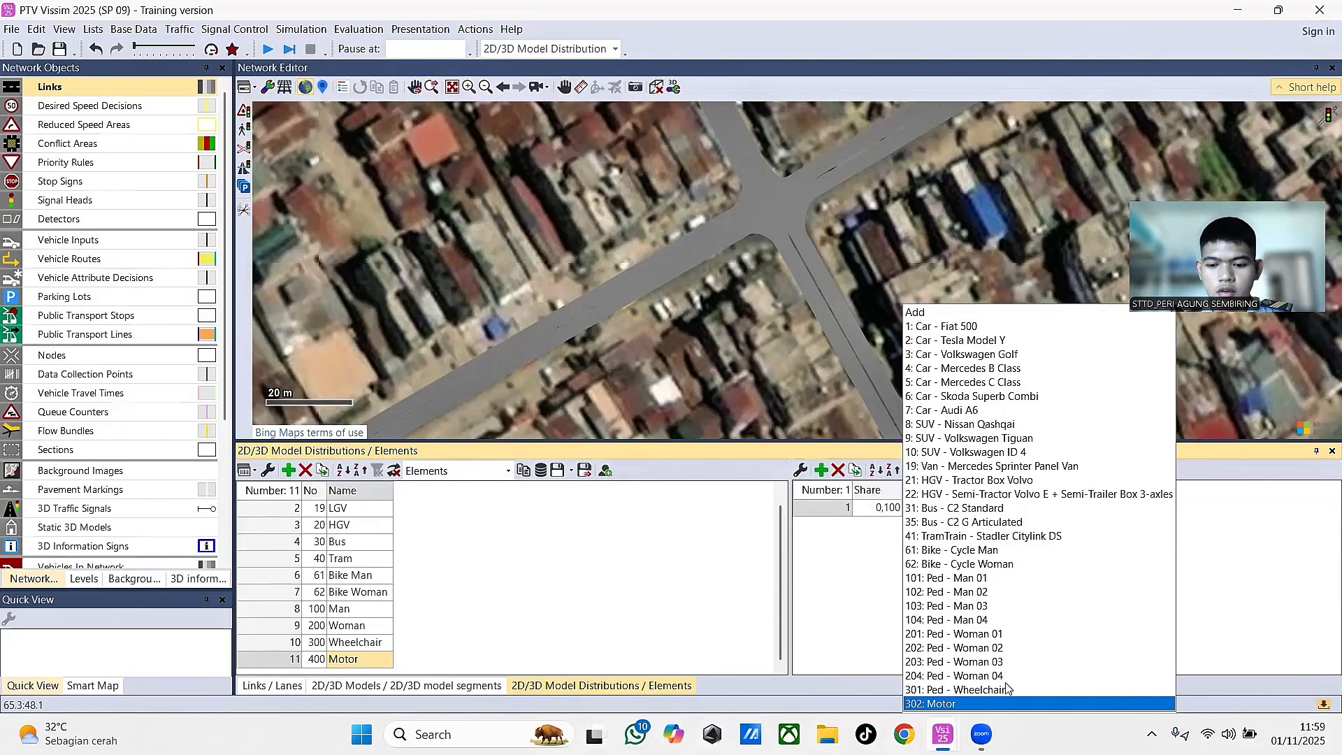
click(1007, 703)
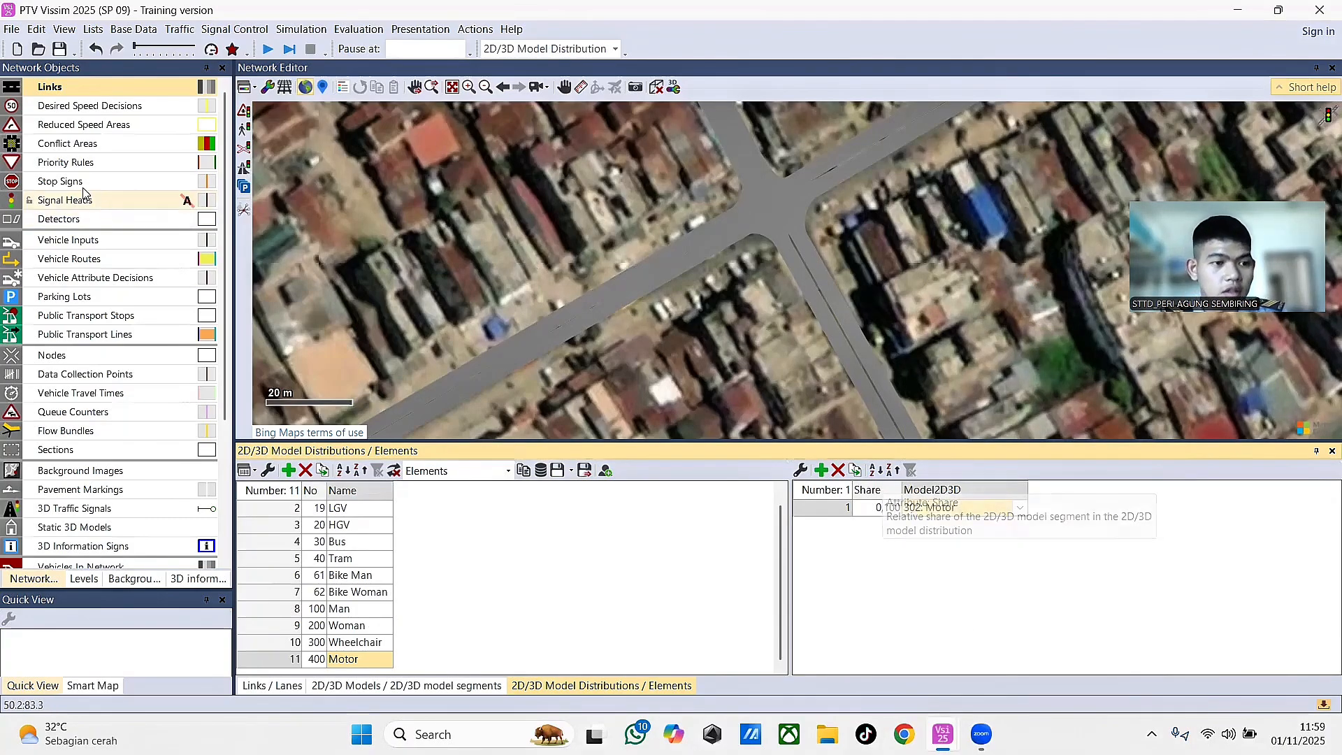
- Add a new vehicle class and name it motor
click(133, 29)
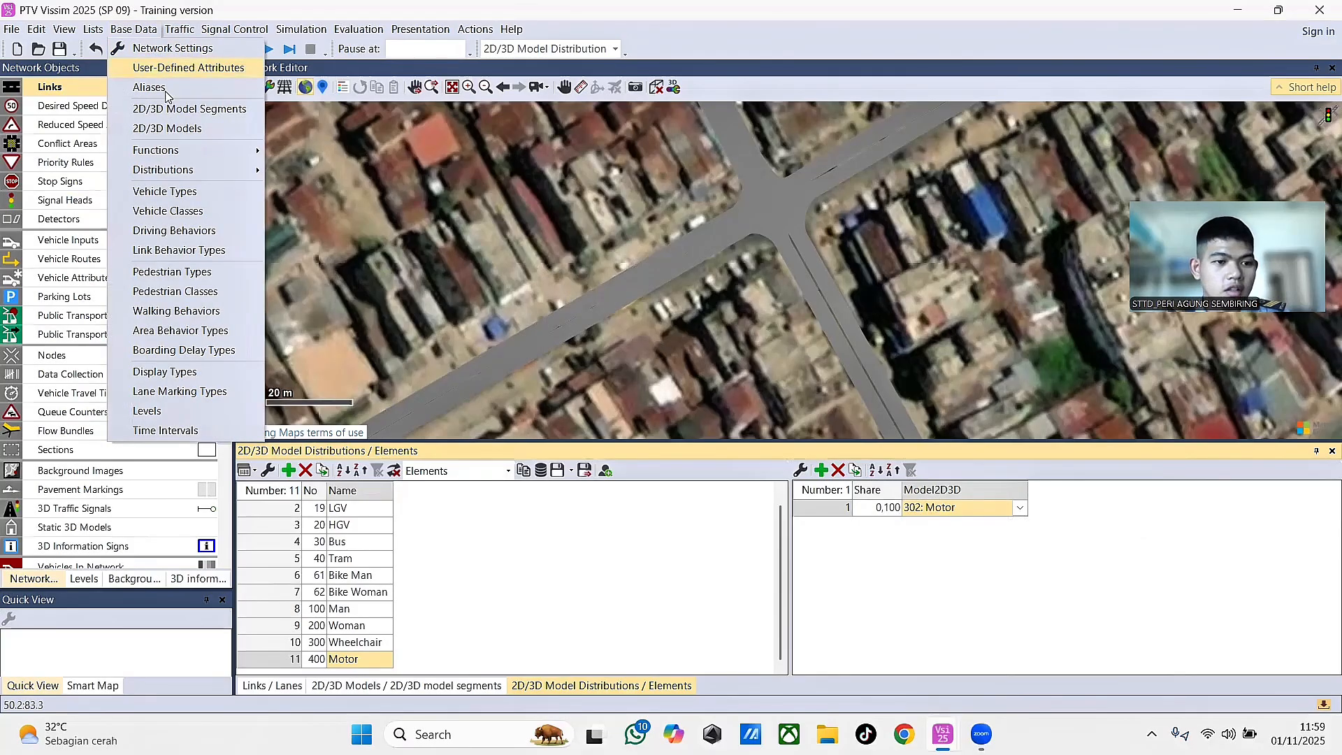
click(184, 219)
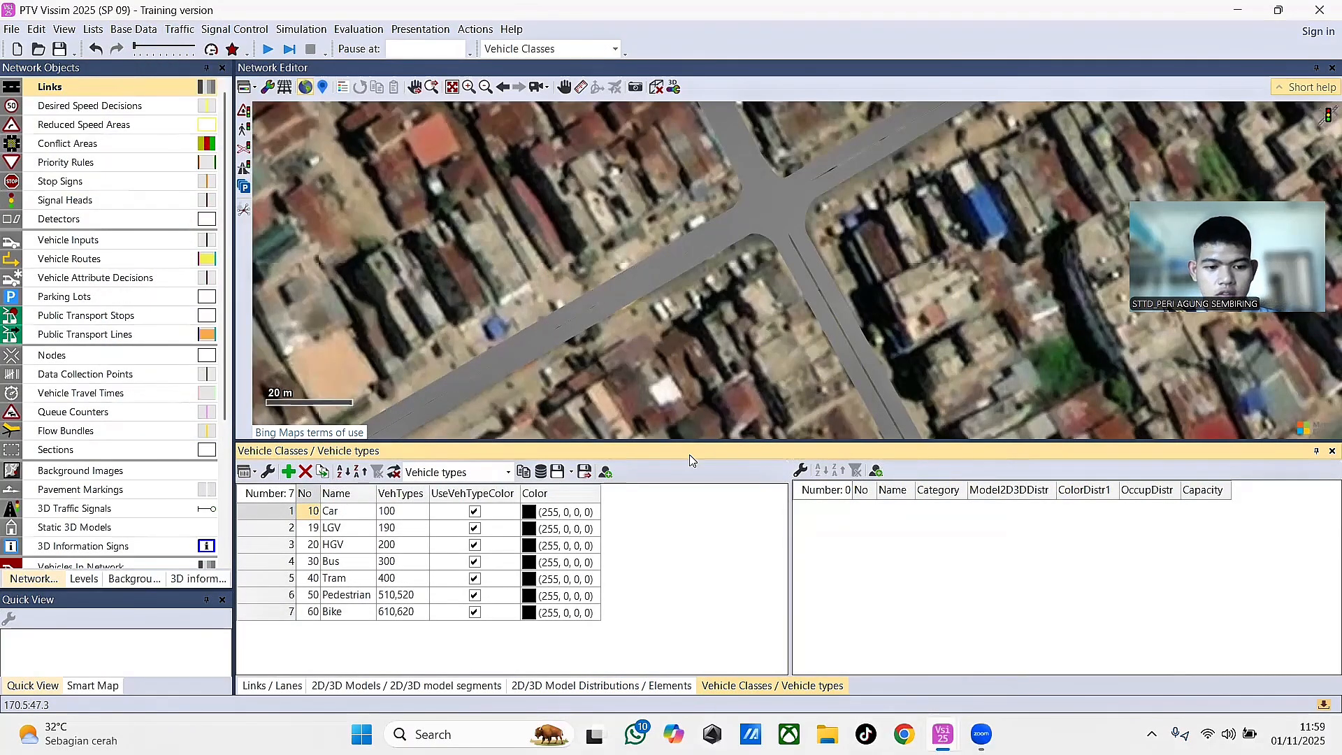
right_click(684, 534)
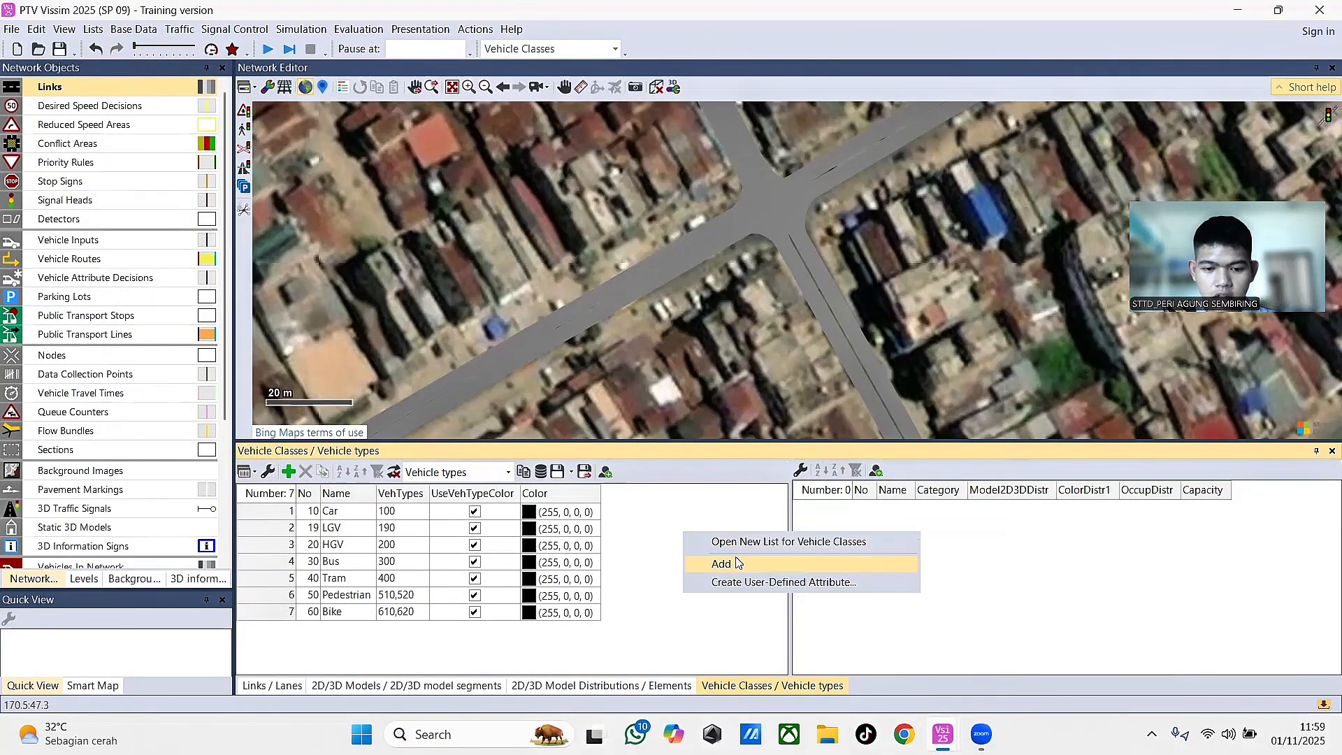
click(731, 564)
click(347, 629)
click(348, 630)
text(motor)
click(482, 666)
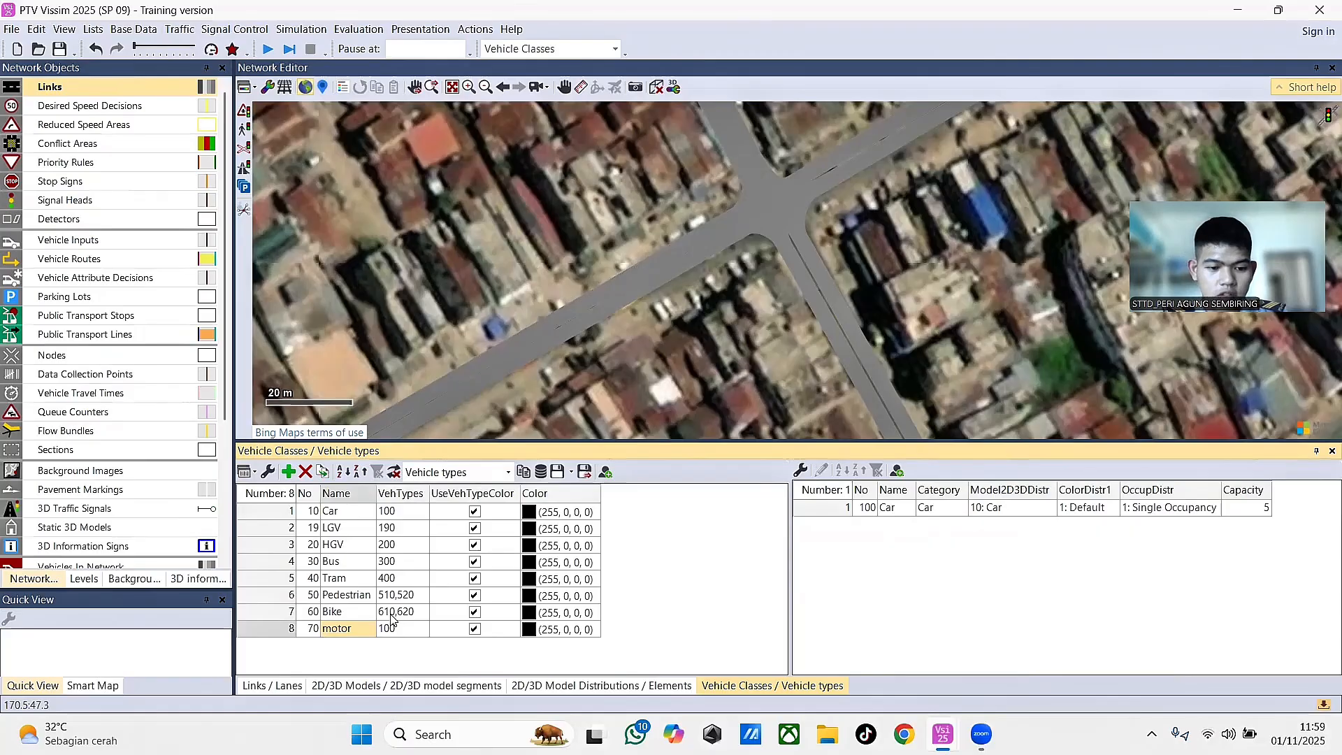
- Replace vehicle type 100: Car with 610: Bike Man in the motor vehicle class
click(423, 631)
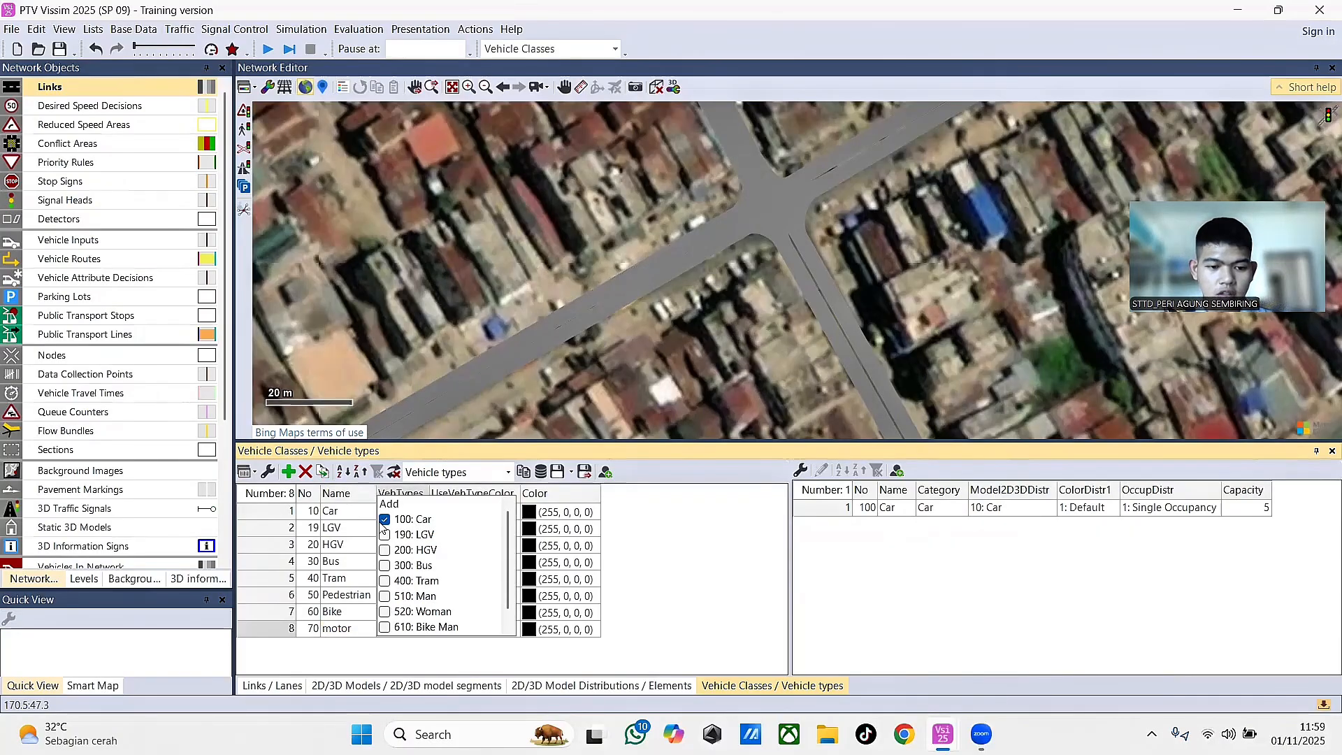
click(385, 522)
scroll(419, 626, down, 1)
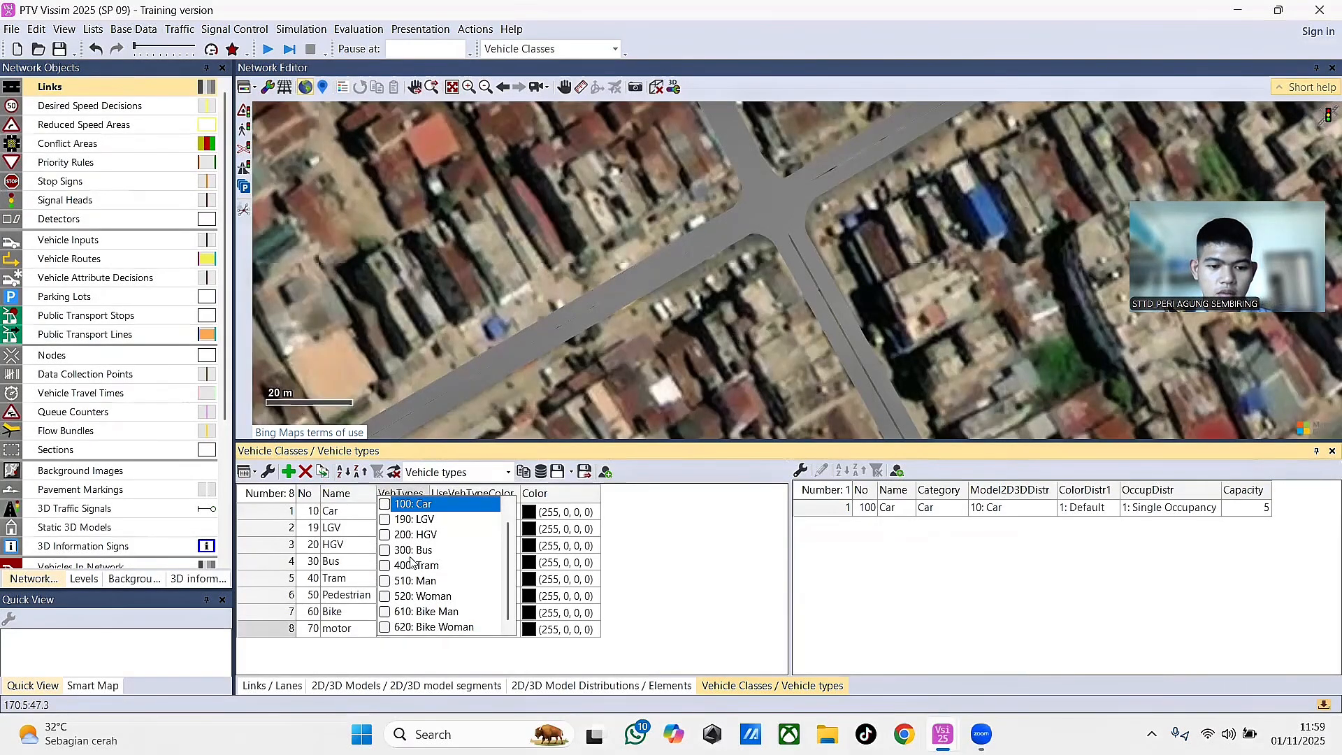
scroll(444, 613, up, 1)
scroll(450, 564, down, 1)
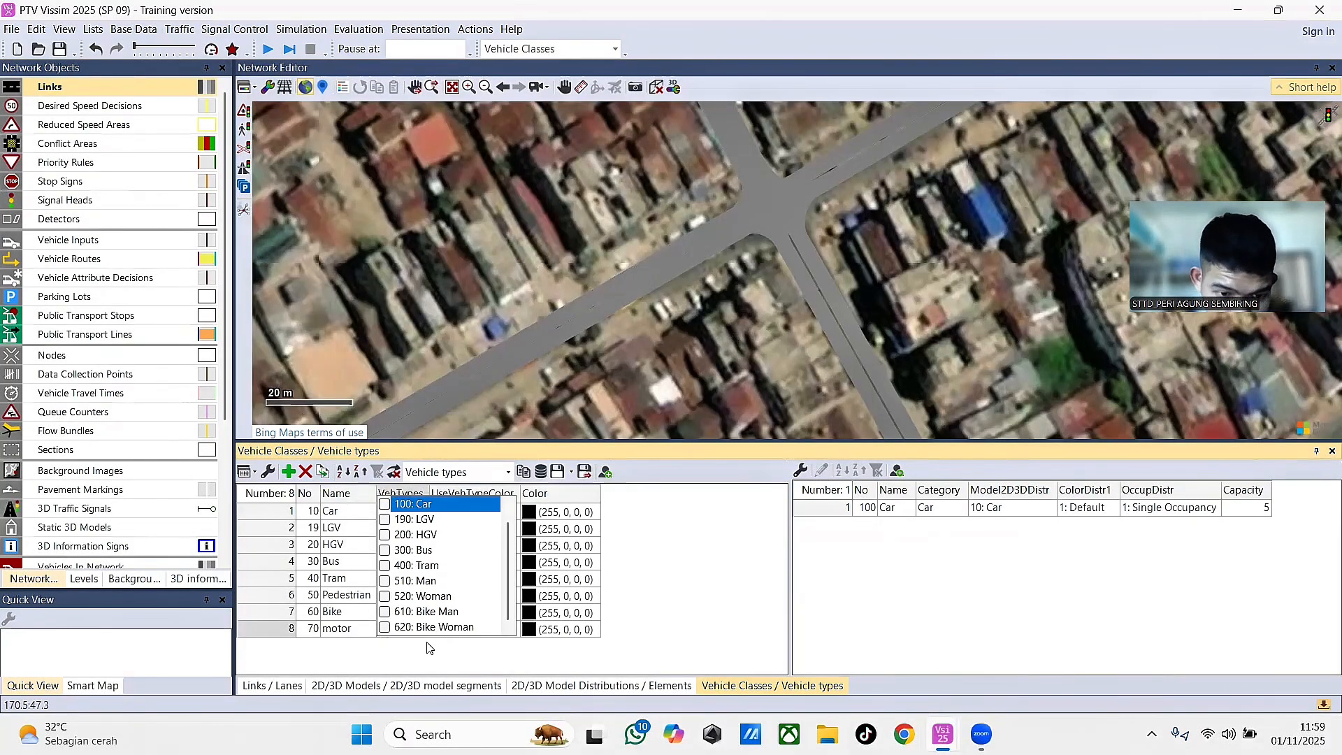
click(385, 611)
click(385, 612)
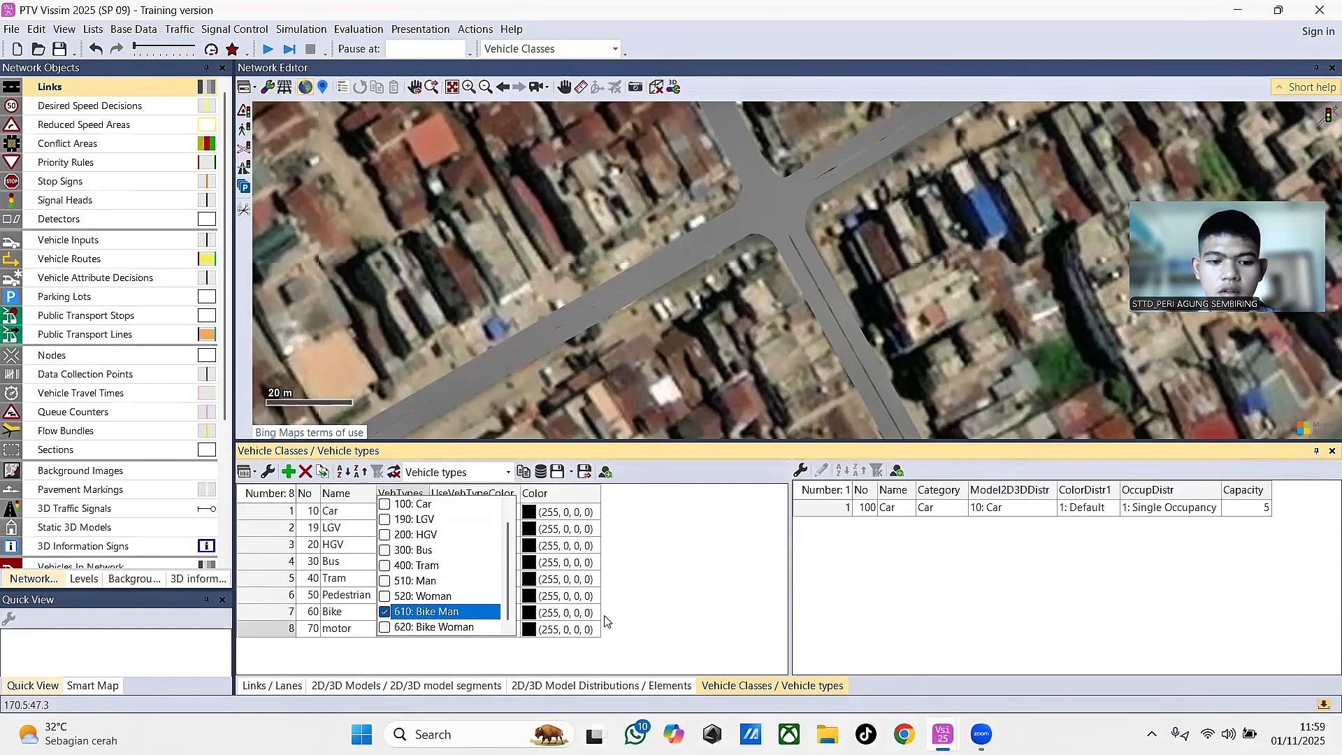
click(687, 617)
click(1072, 510)
click(1113, 509)
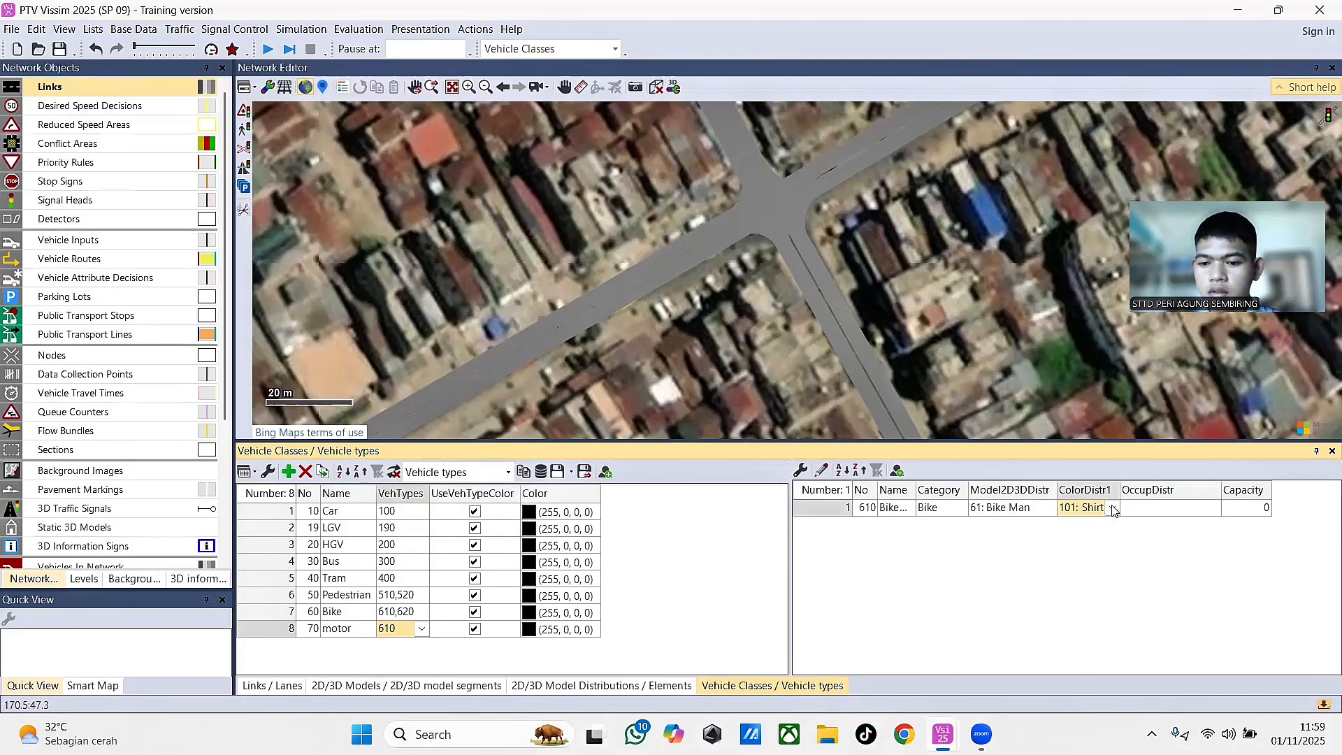
click(1176, 570)
click(1051, 509)
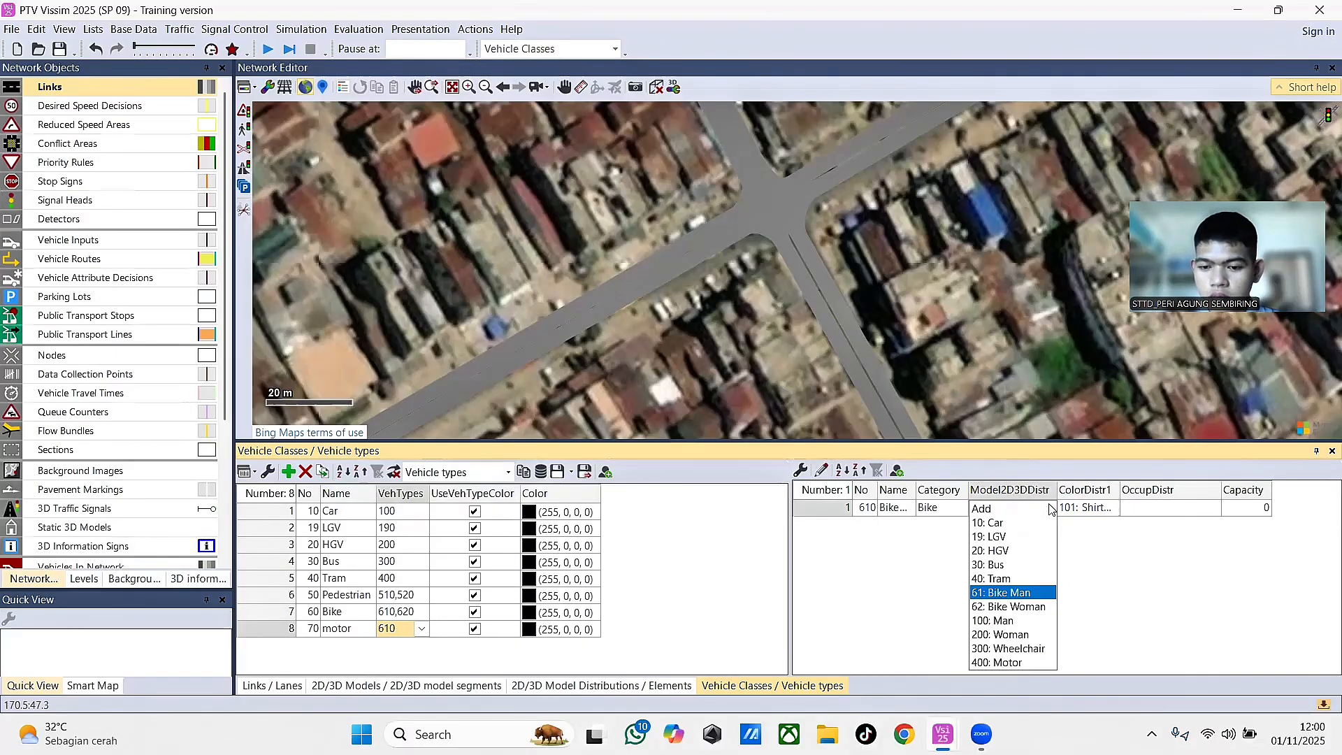
click(927, 543)
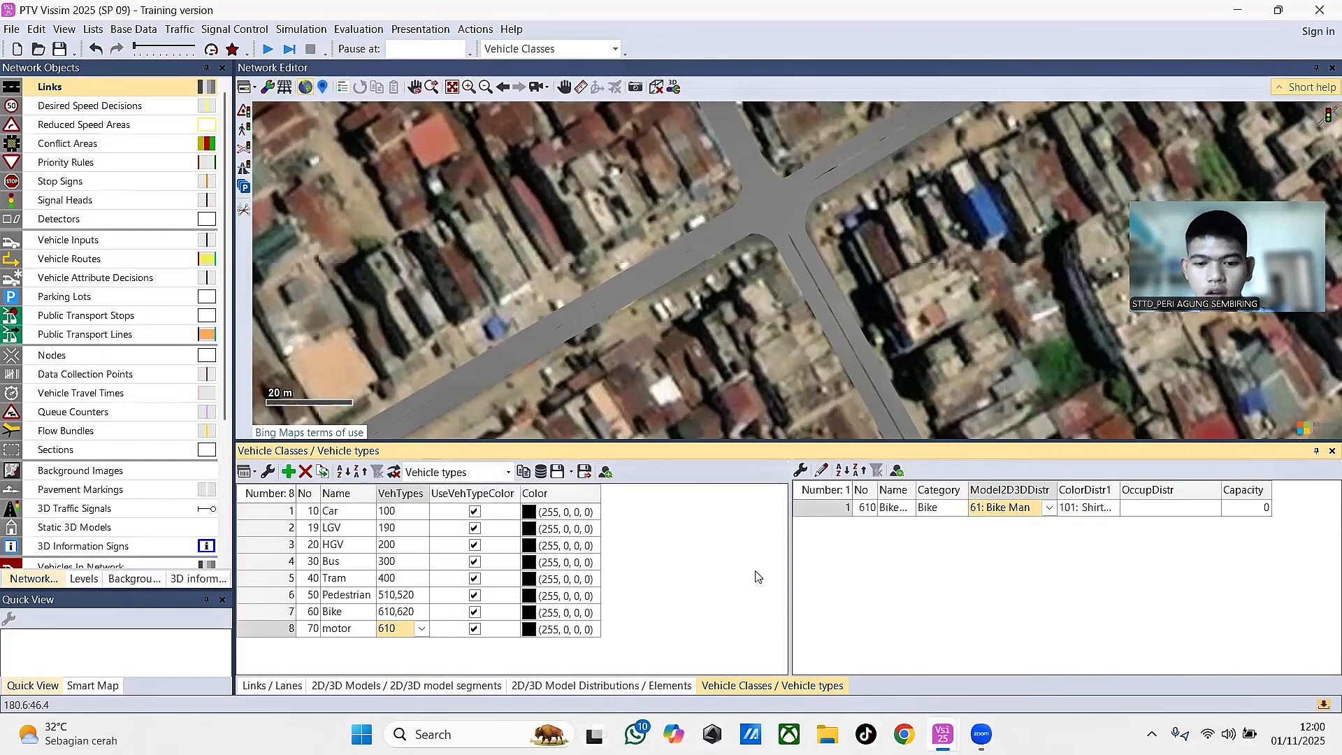
- Activate vehicle inputs as the network object type and open their list
drag(745, 358, 852, 311)
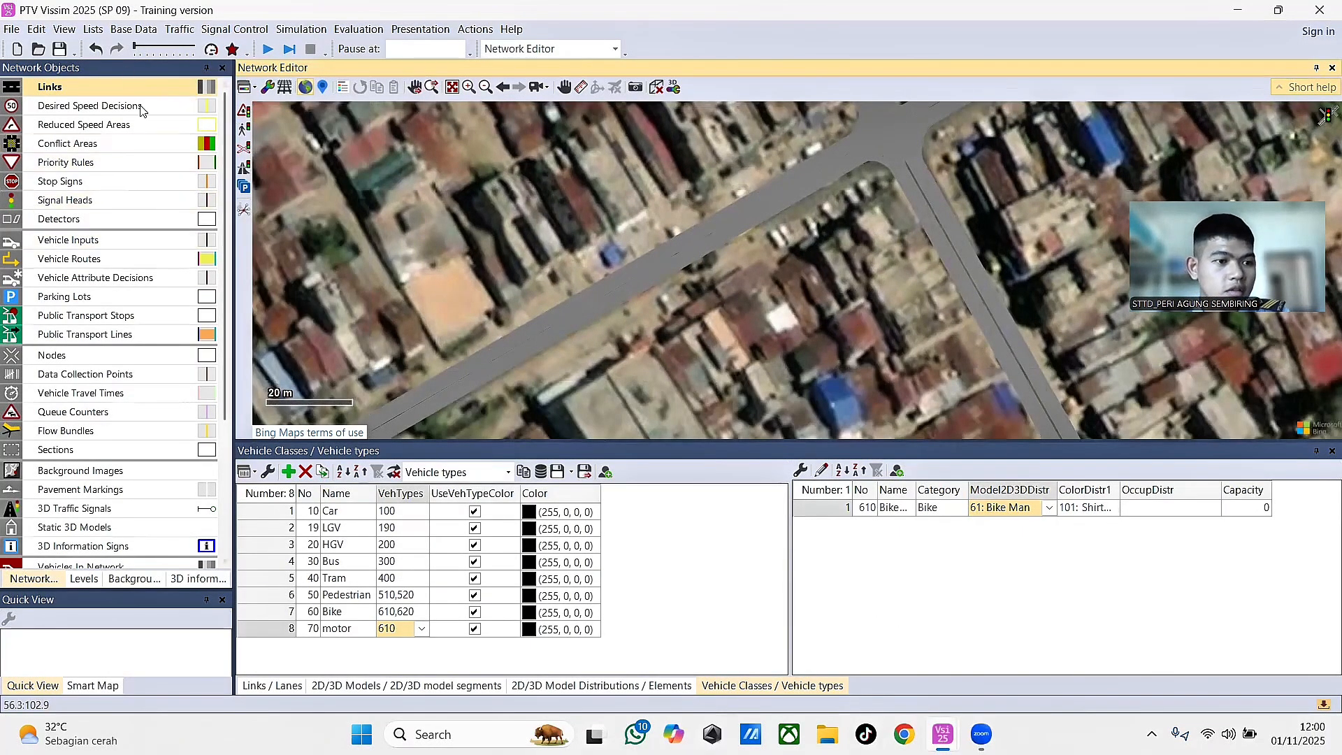
click(104, 240)
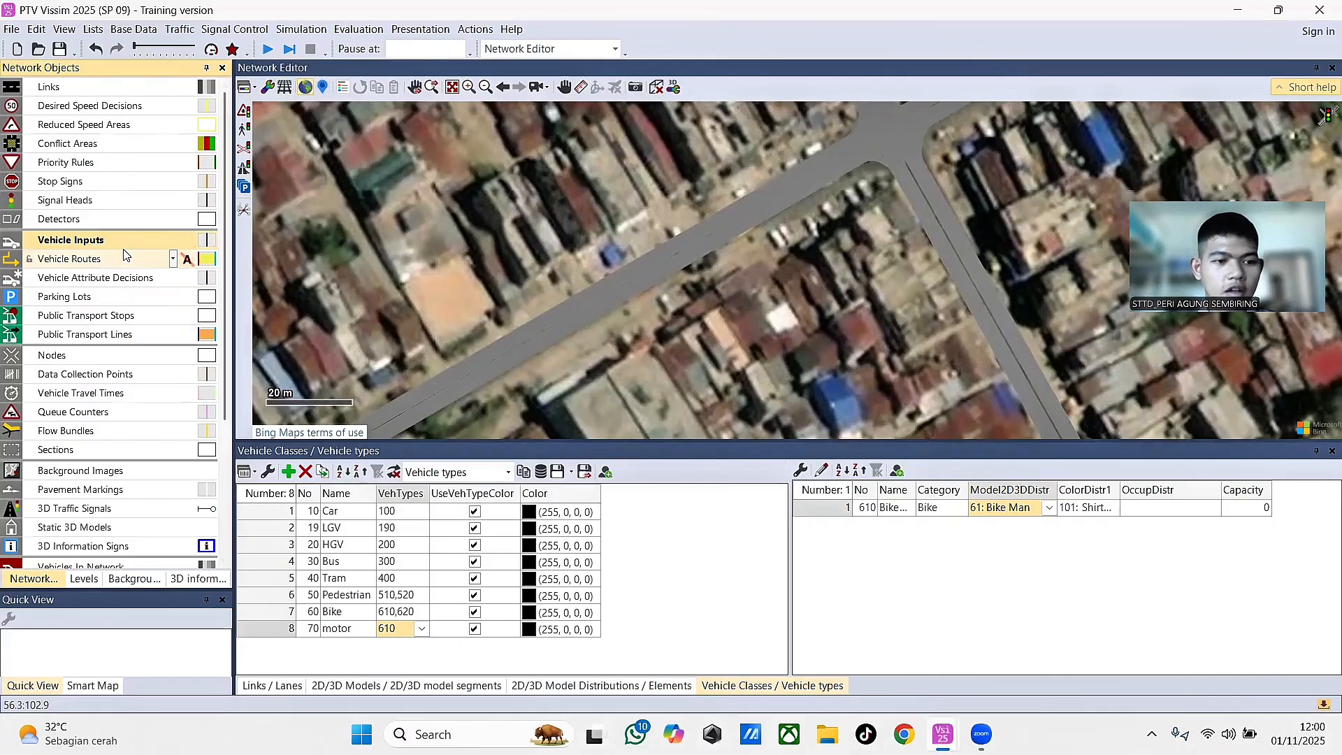
right_click(116, 249)
click(146, 267)
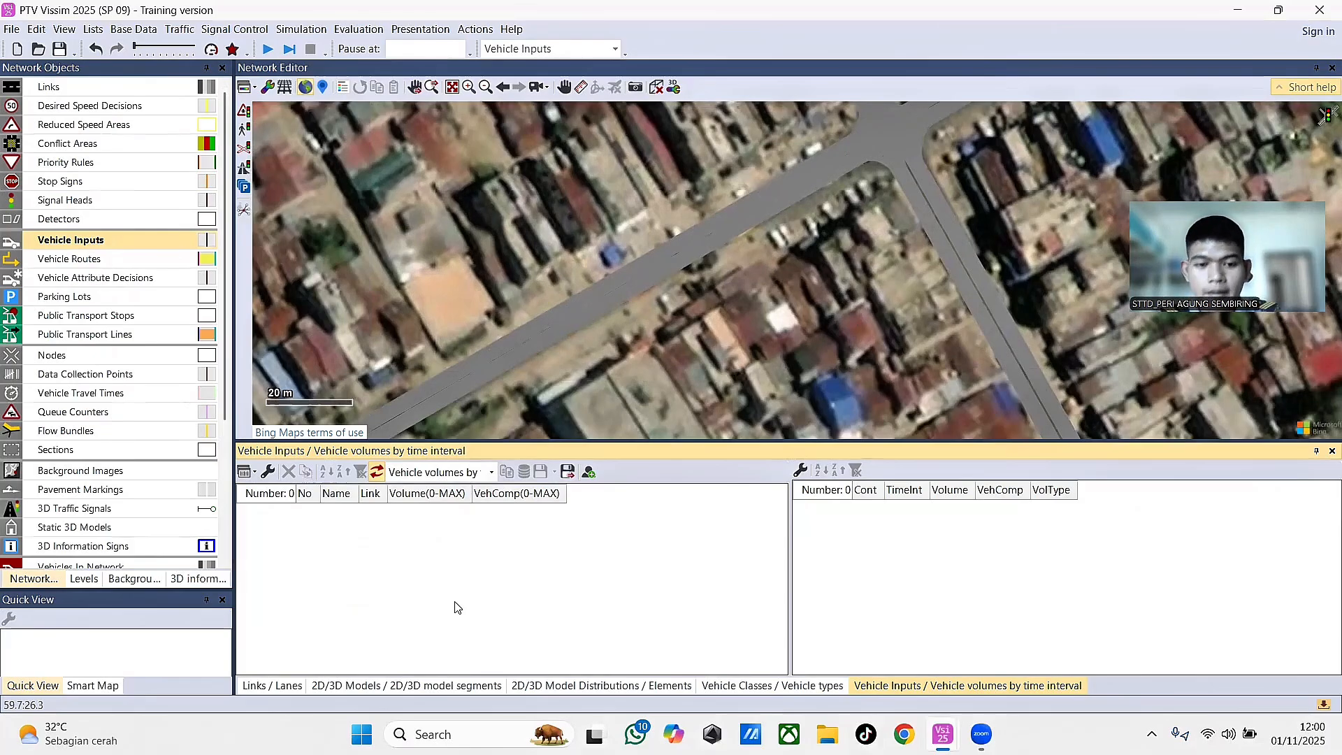
- Add a vehicle input at the start of link 1, Jl kota cane medan, on the southwestern approach
scroll(764, 334, down, 1)
drag(624, 400, 815, 311)
scroll(845, 302, down, 4)
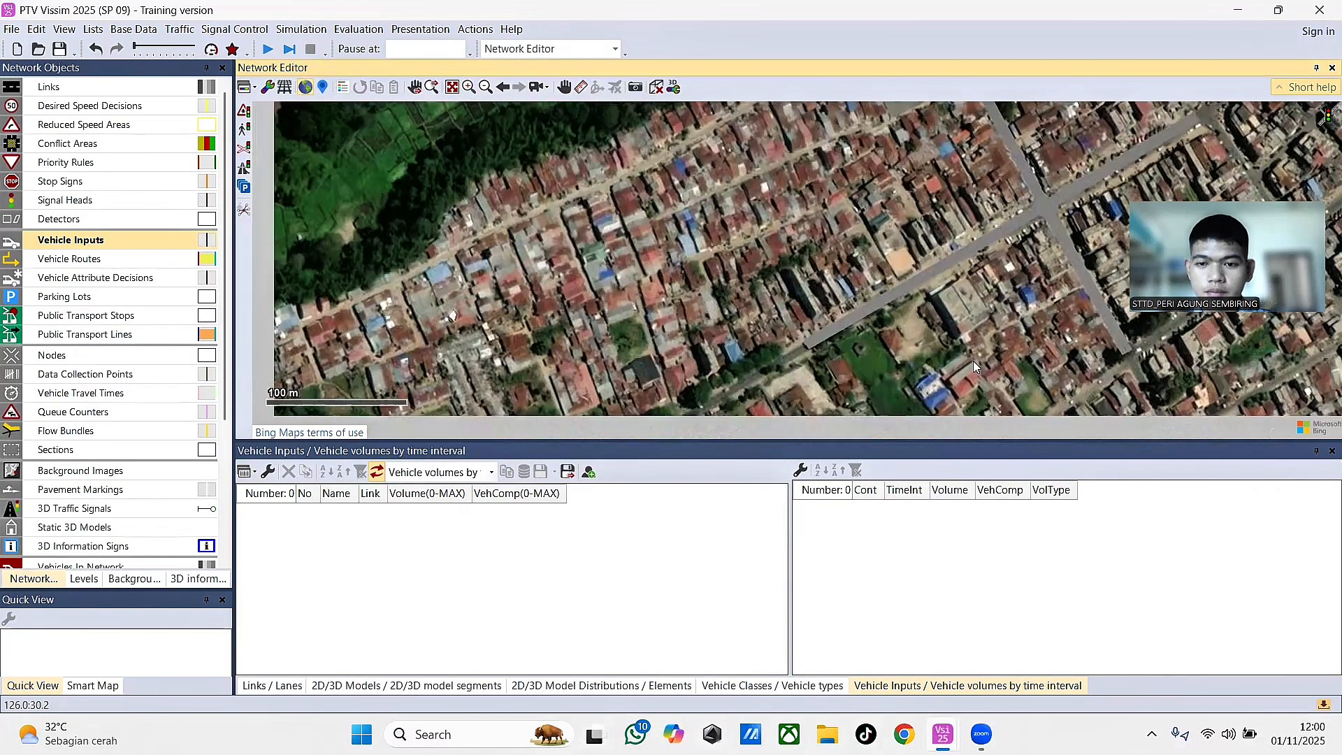
drag(984, 358, 1003, 431)
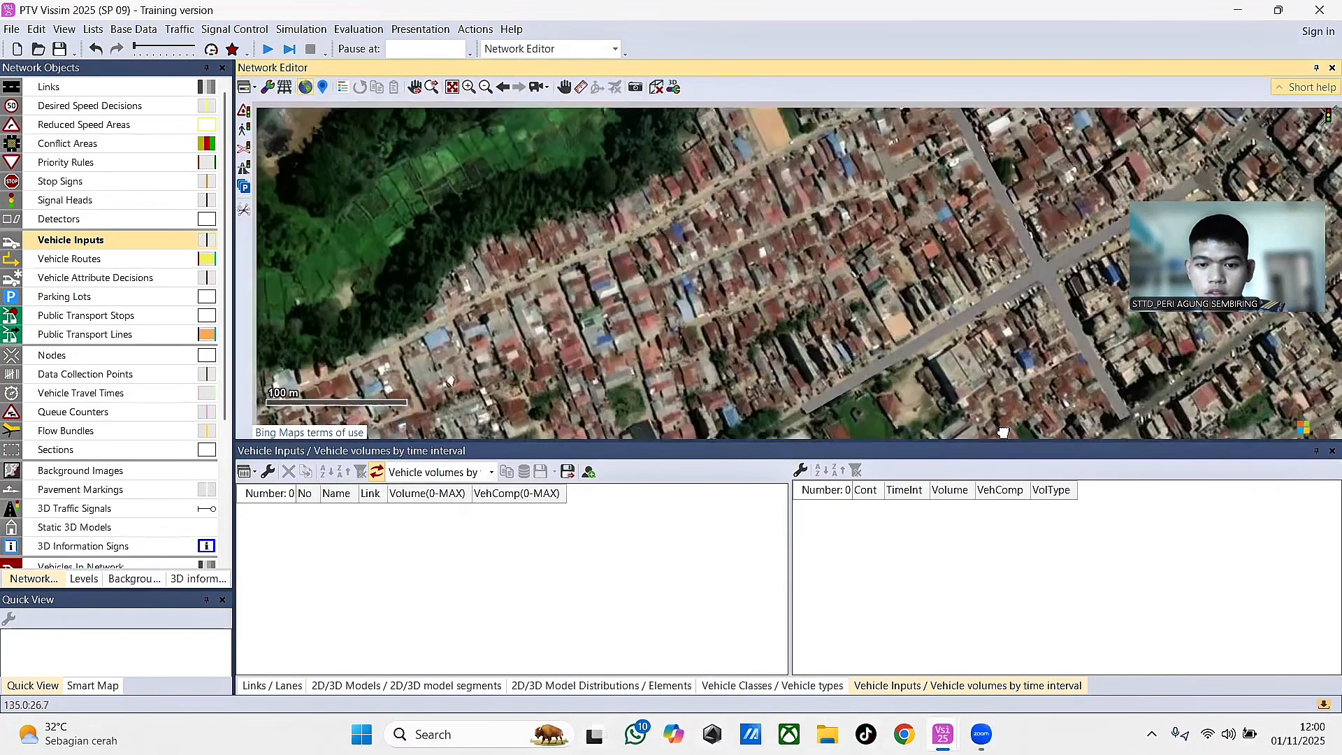
scroll(863, 372, up, 4)
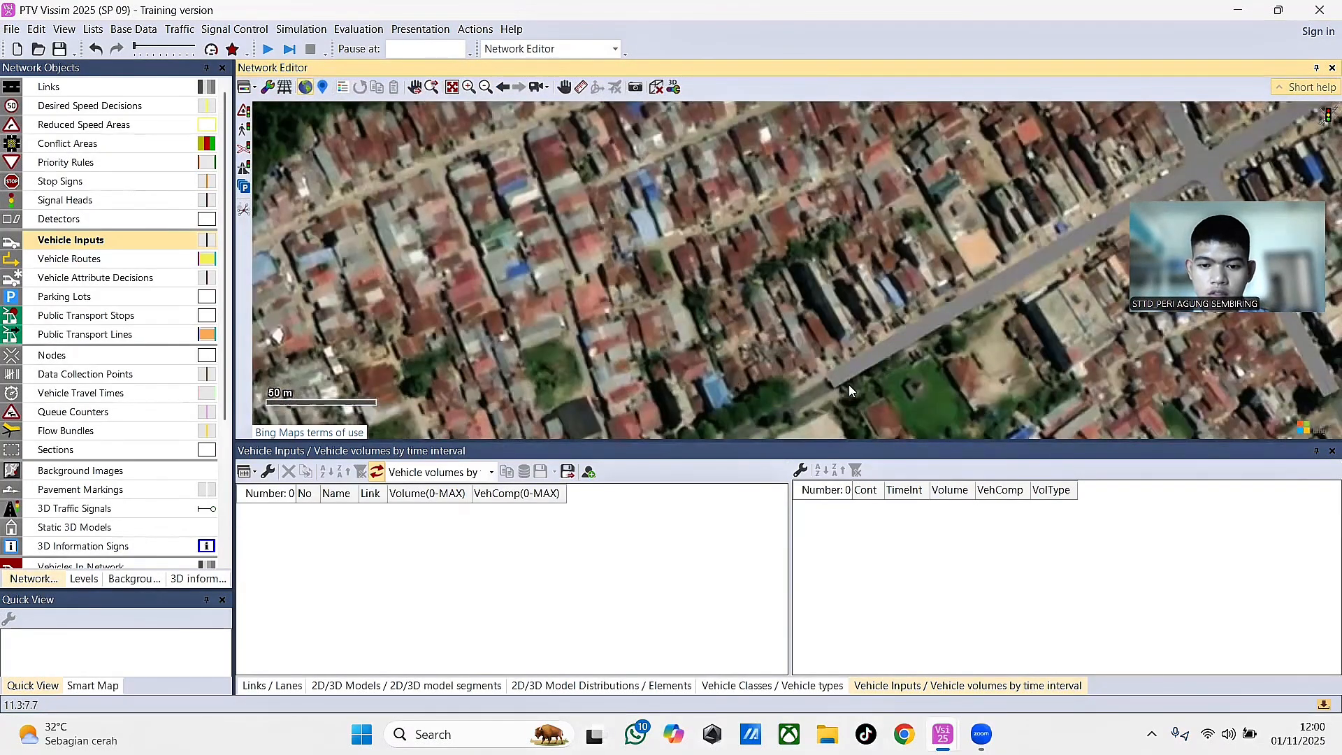
scroll(836, 362, up, 2)
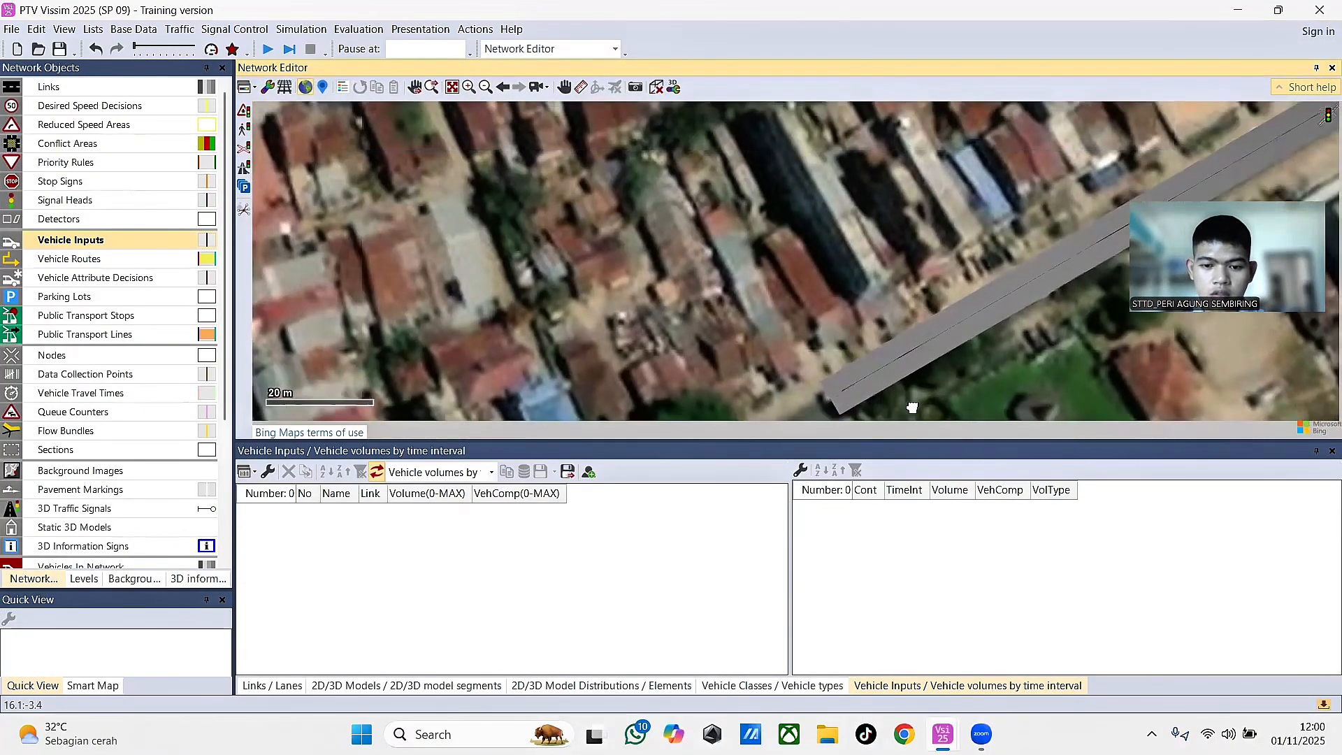
right_click(825, 385)
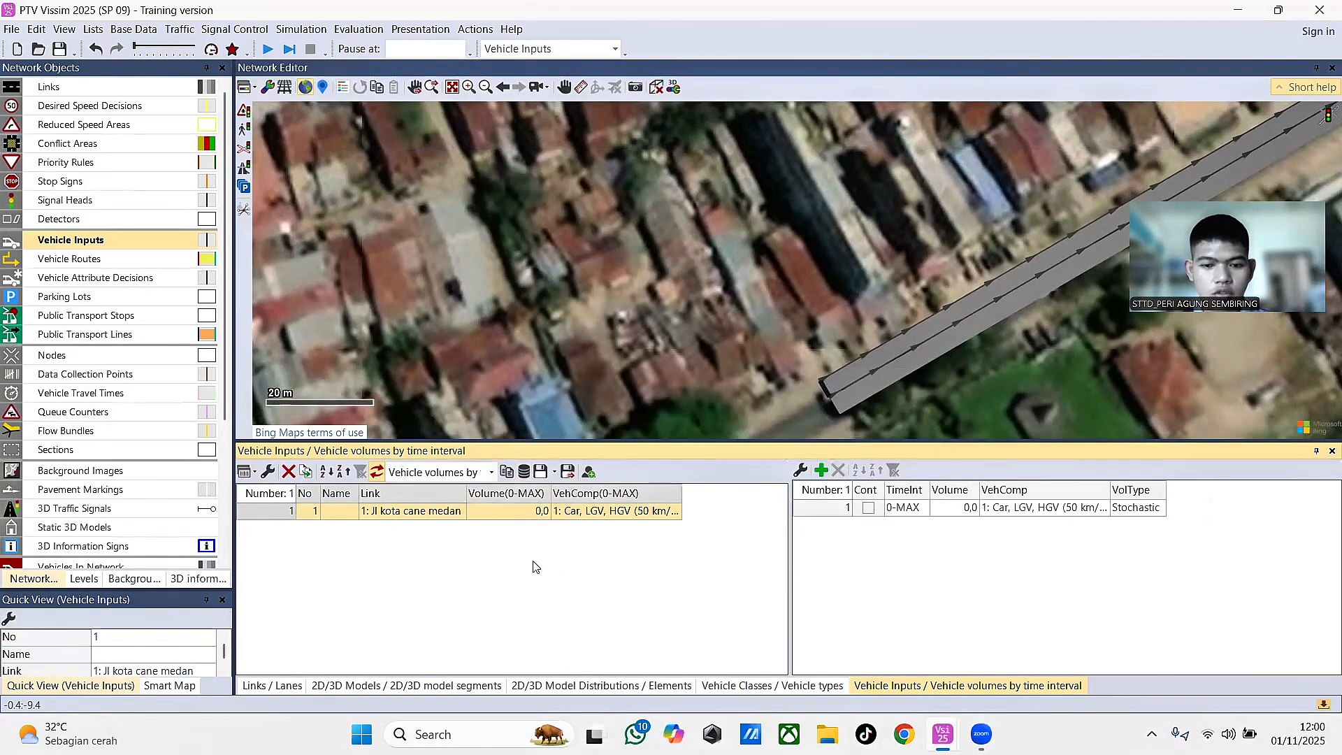
- Add a vehicle input at the start of link 3, Jl KOP Ginting, on the northern approach
middle_click(1028, 346)
drag(874, 154, 854, 320)
drag(905, 279, 935, 336)
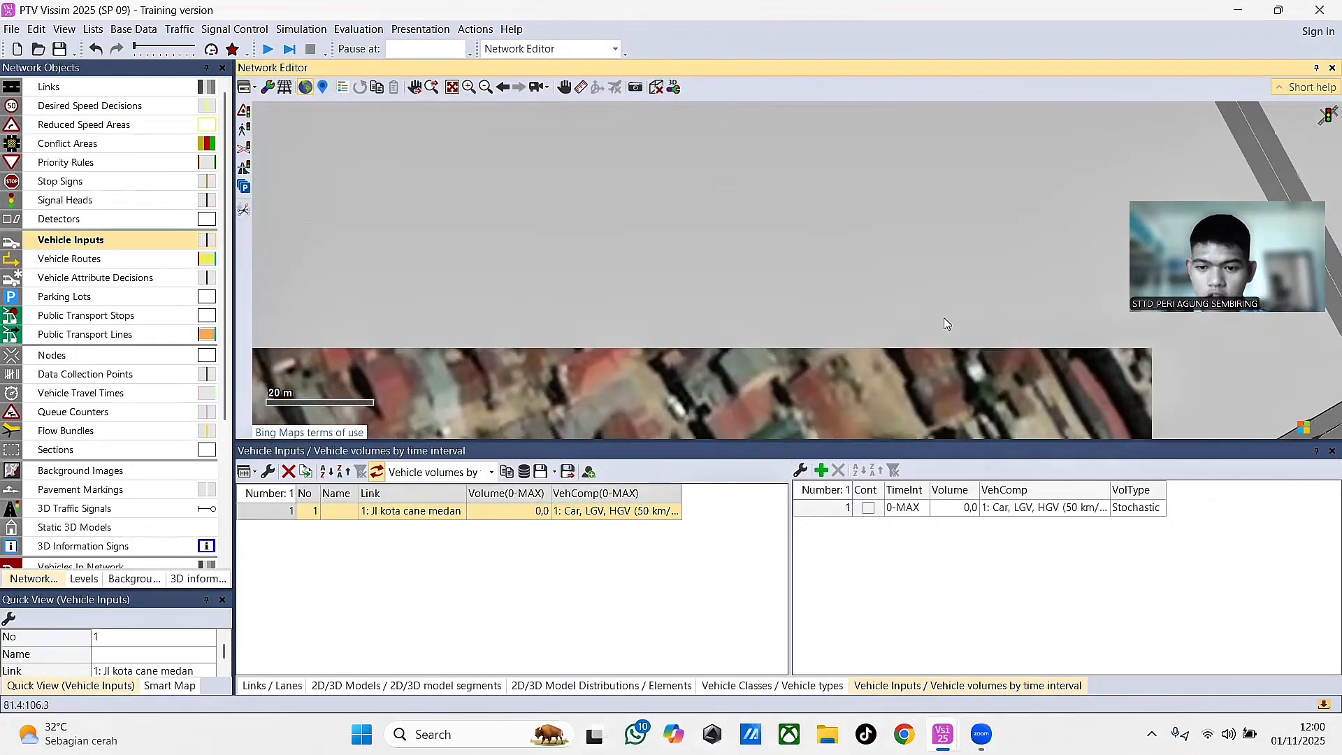
drag(1101, 138, 796, 415)
scroll(878, 271, down, 2)
drag(857, 269, 796, 414)
drag(796, 244, 827, 465)
scroll(814, 395, up, 2)
drag(813, 395, 904, 283)
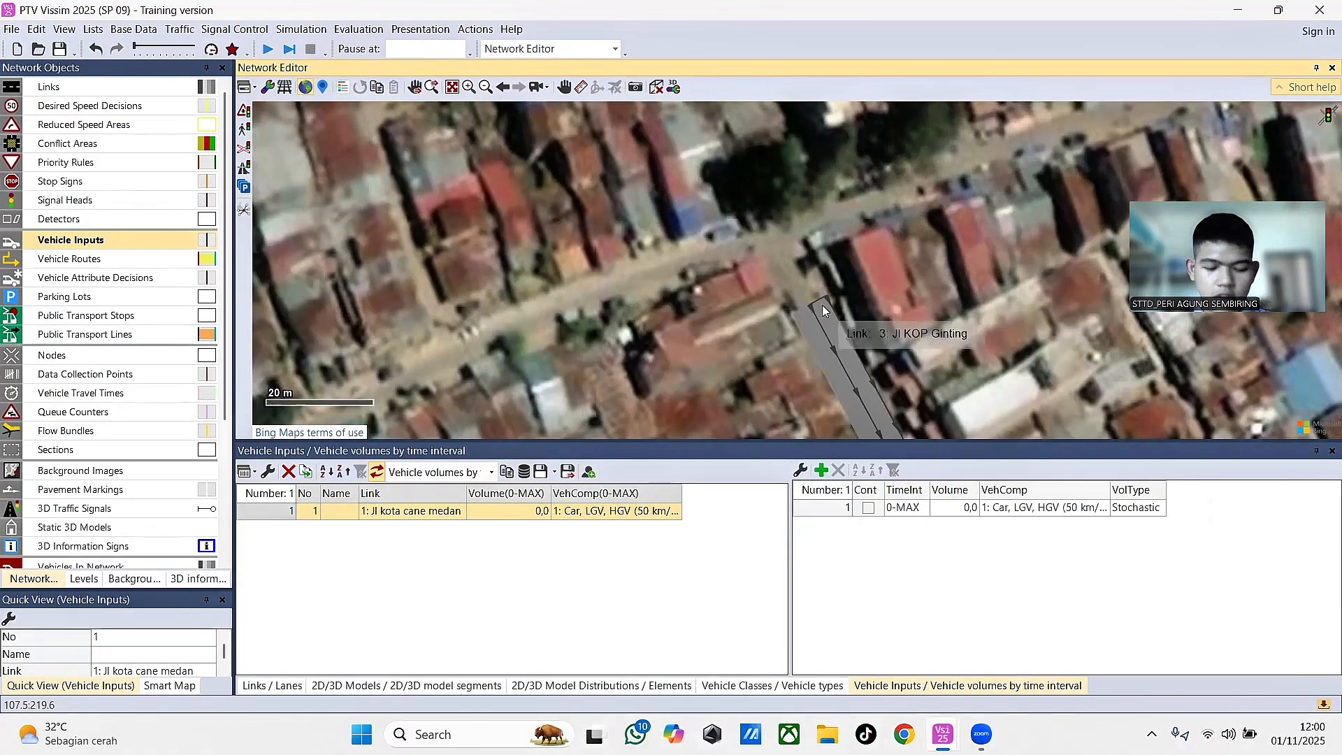
ctrl+right_click(822, 305)
- Add a vehicle input at the start of link 5, Jl Kapten bangsi sembiring, on the northeastern approach
drag(1026, 393, 668, 276)
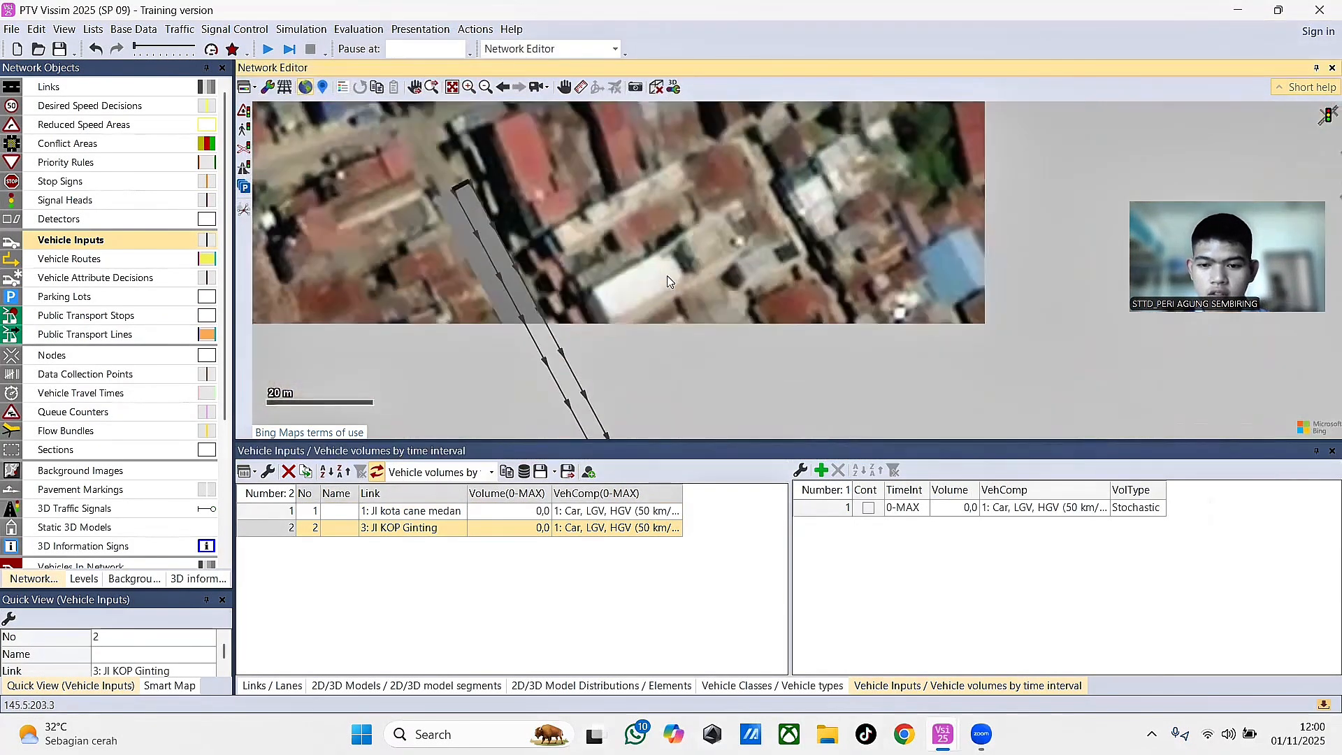
drag(1197, 406, 893, 198)
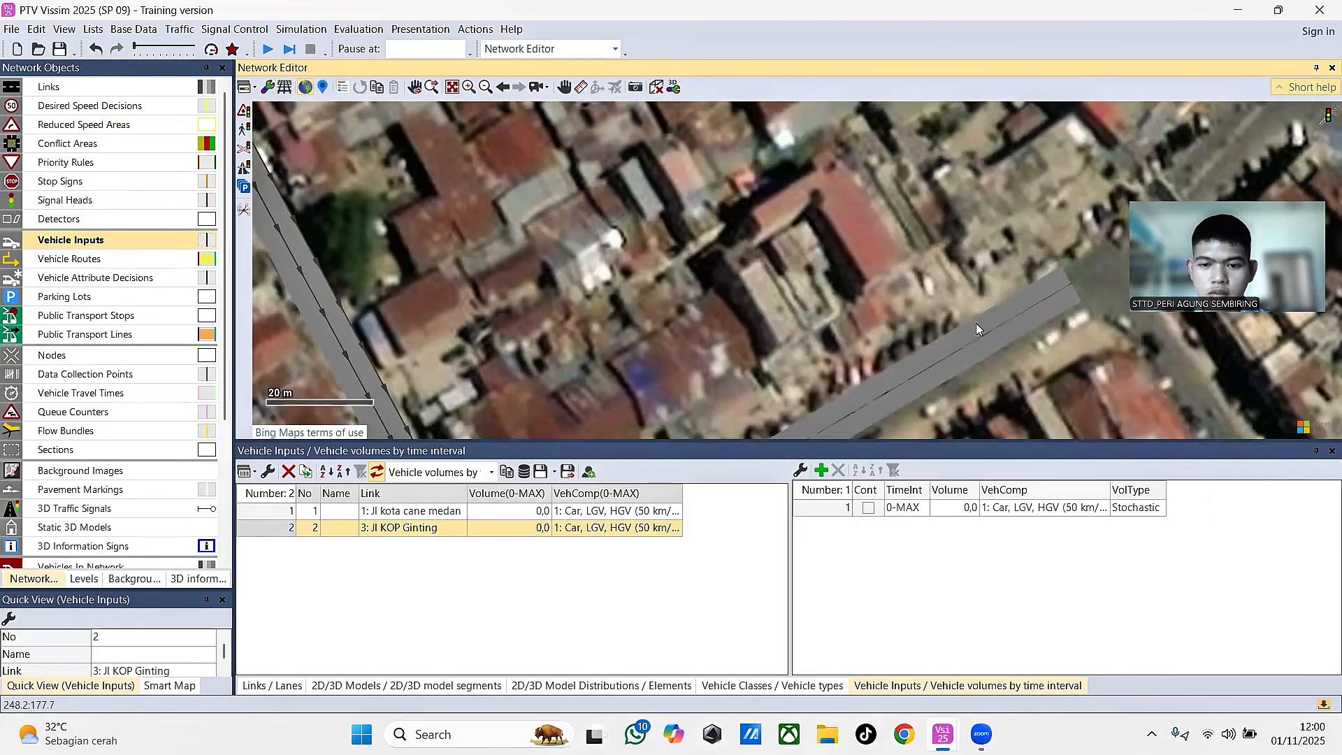
drag(976, 328, 800, 235)
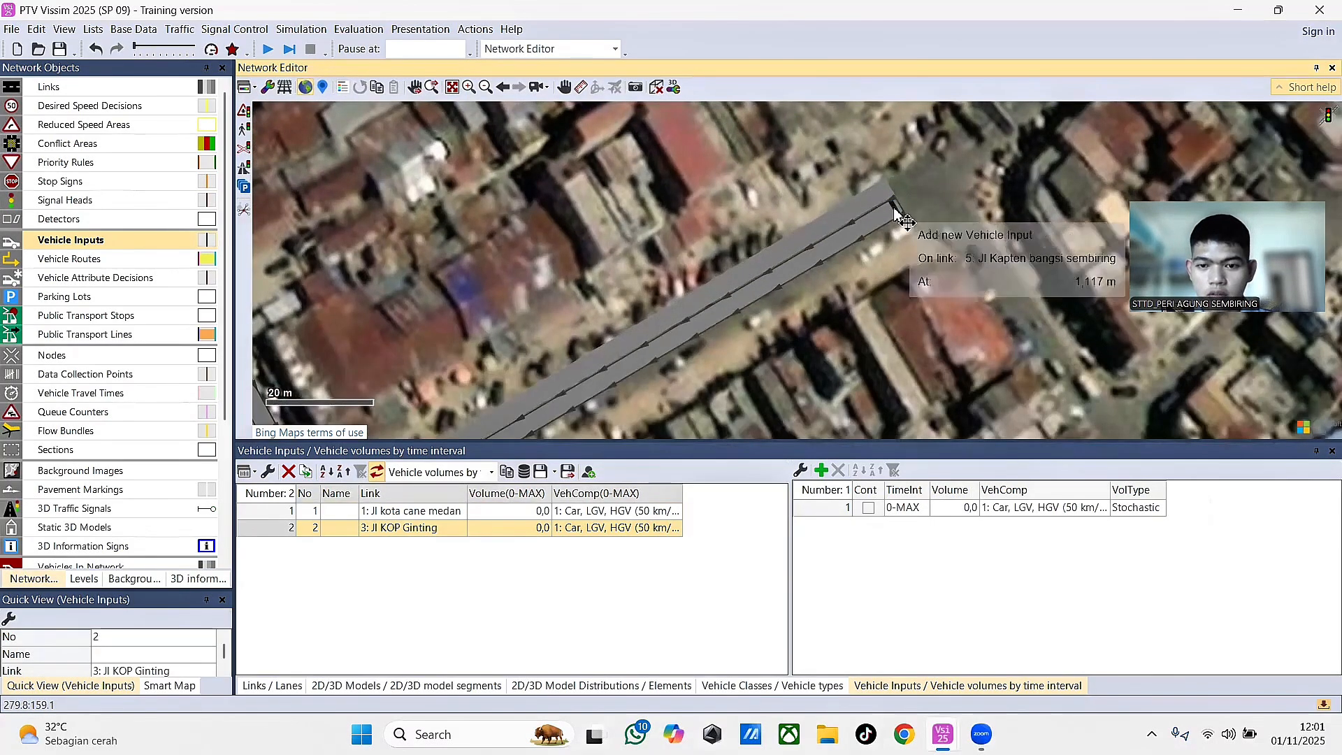
ctrl+right_click(894, 209)
- Add a vehicle input at the start of link 7, Jl Kop Ginting, on the southern approach
drag(825, 381, 972, 78)
drag(891, 344, 929, 102)
drag(964, 283, 948, 170)
ctrl+right_click(899, 296)
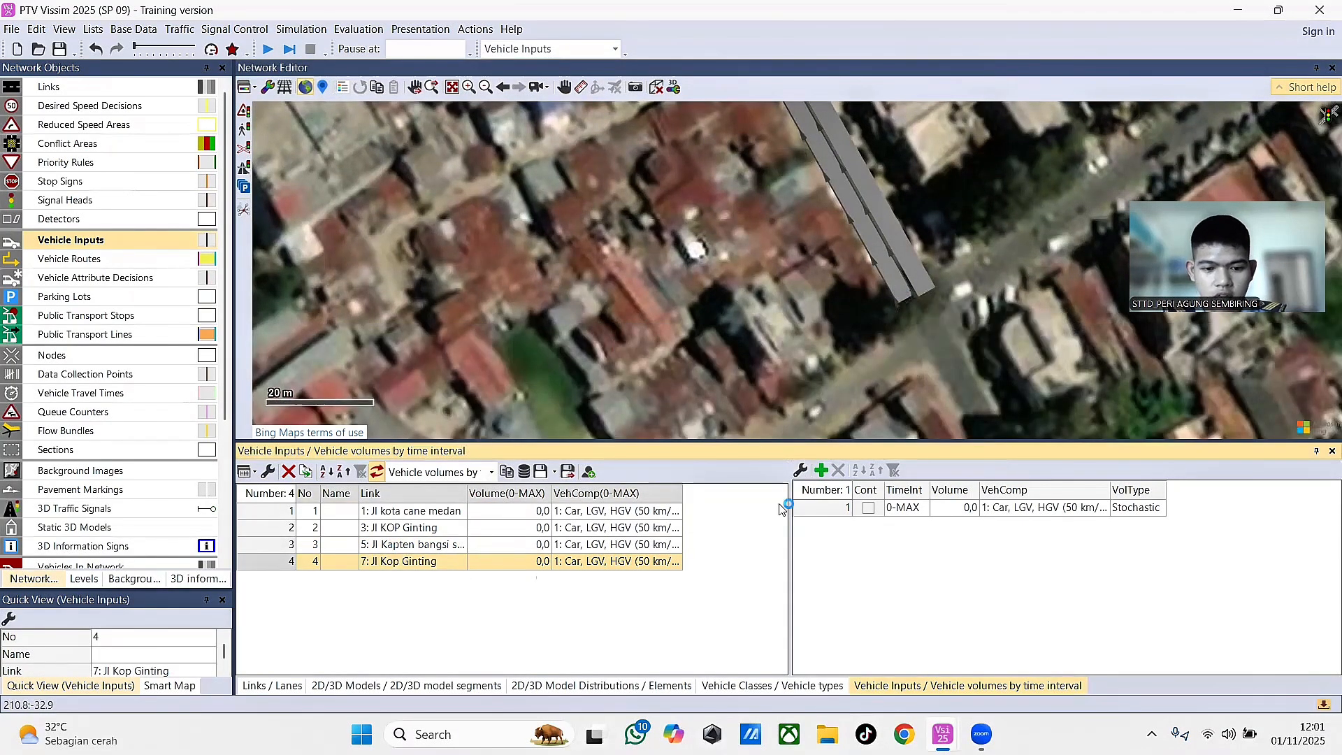
- Check the vehicle composition and volume entries of each of the four vehicle inputs
click(263, 512)
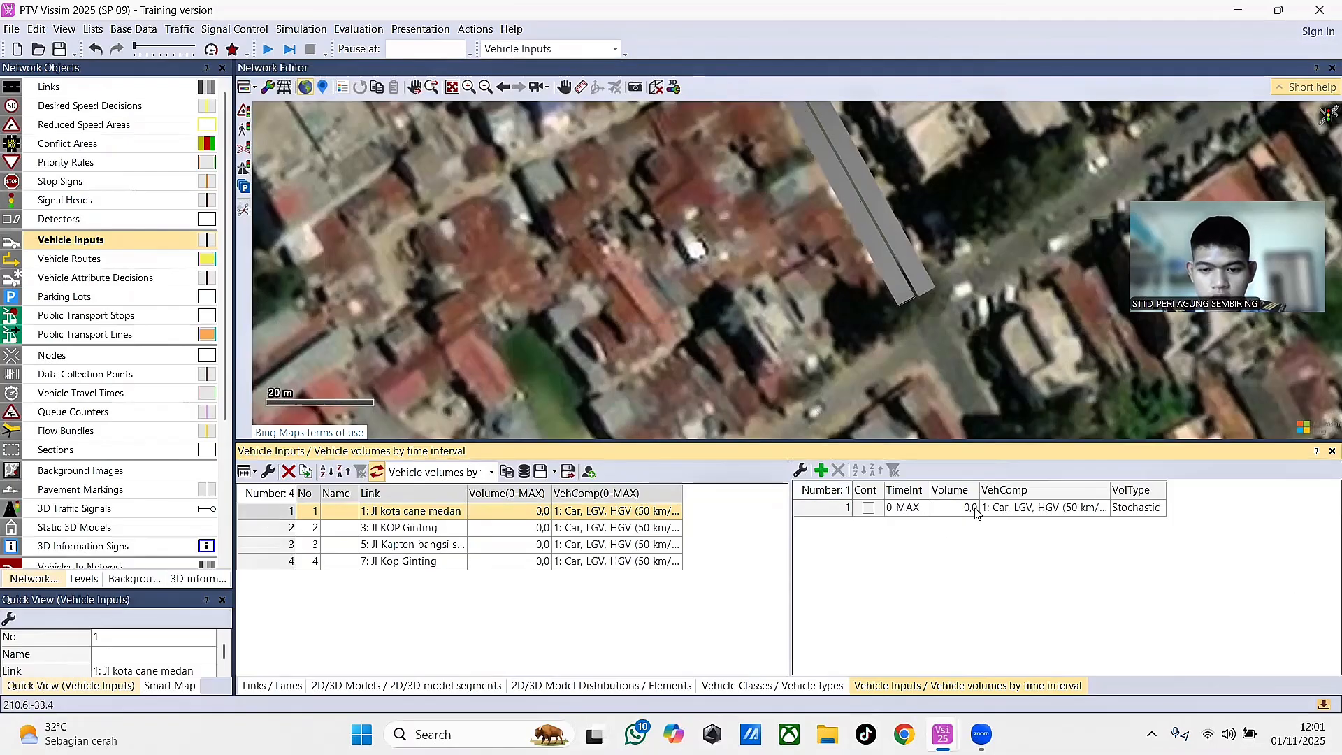
click(1101, 509)
click(1088, 523)
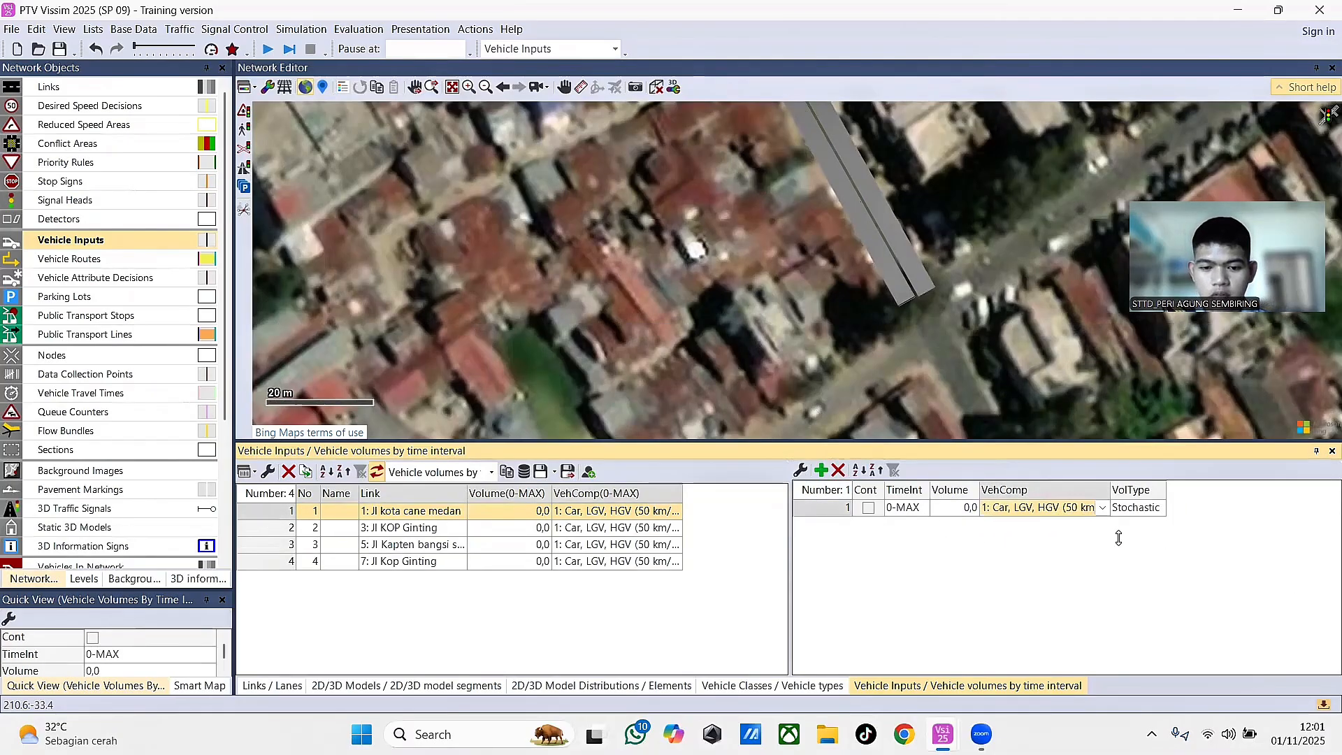
click(265, 528)
click(264, 549)
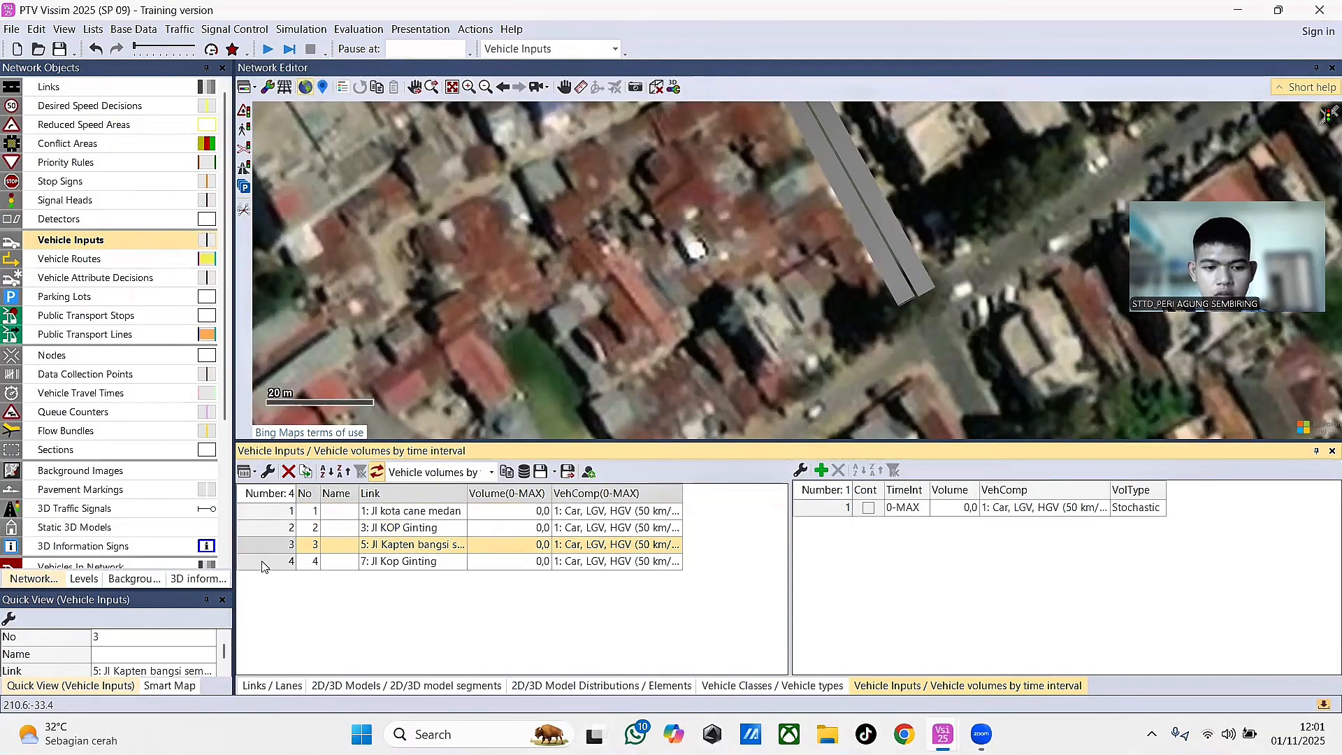
click(262, 563)
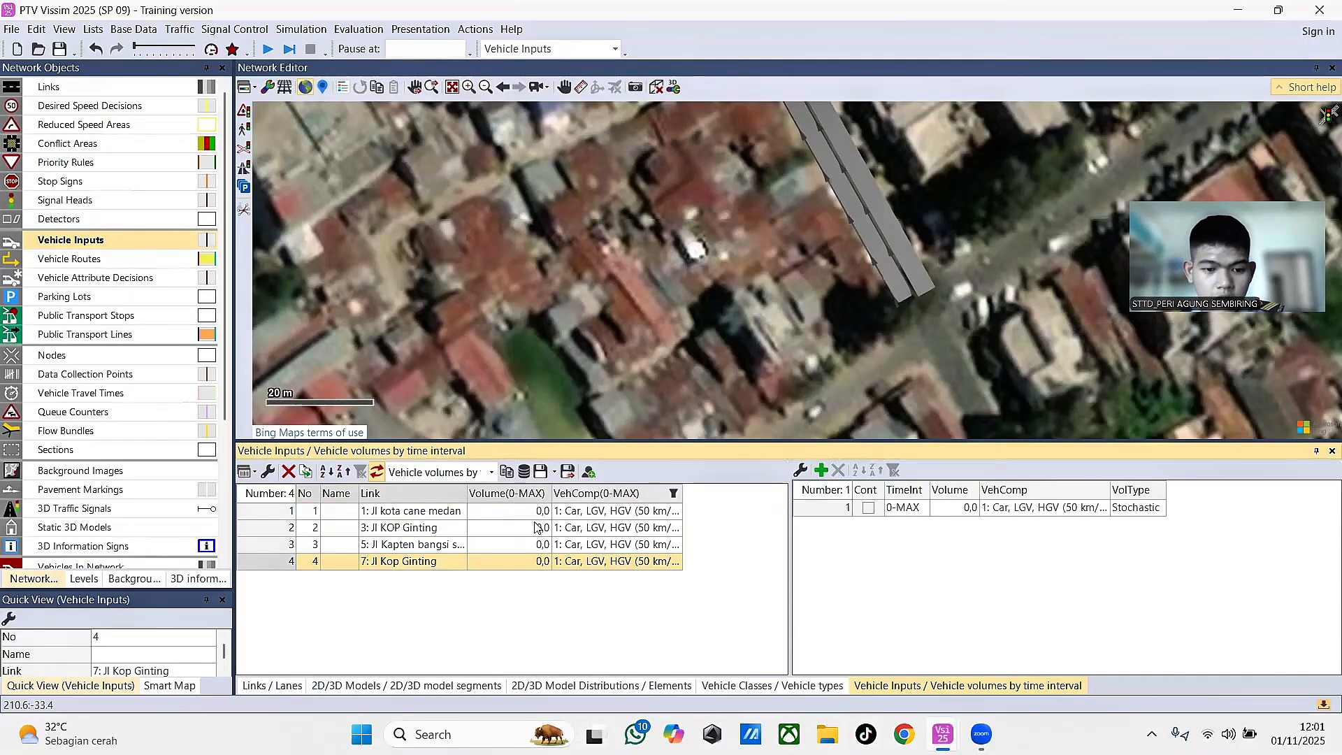
- Set the vehicle input volumes to 700 on link 1 and 450 on link 3
click(509, 512)
click(509, 512)
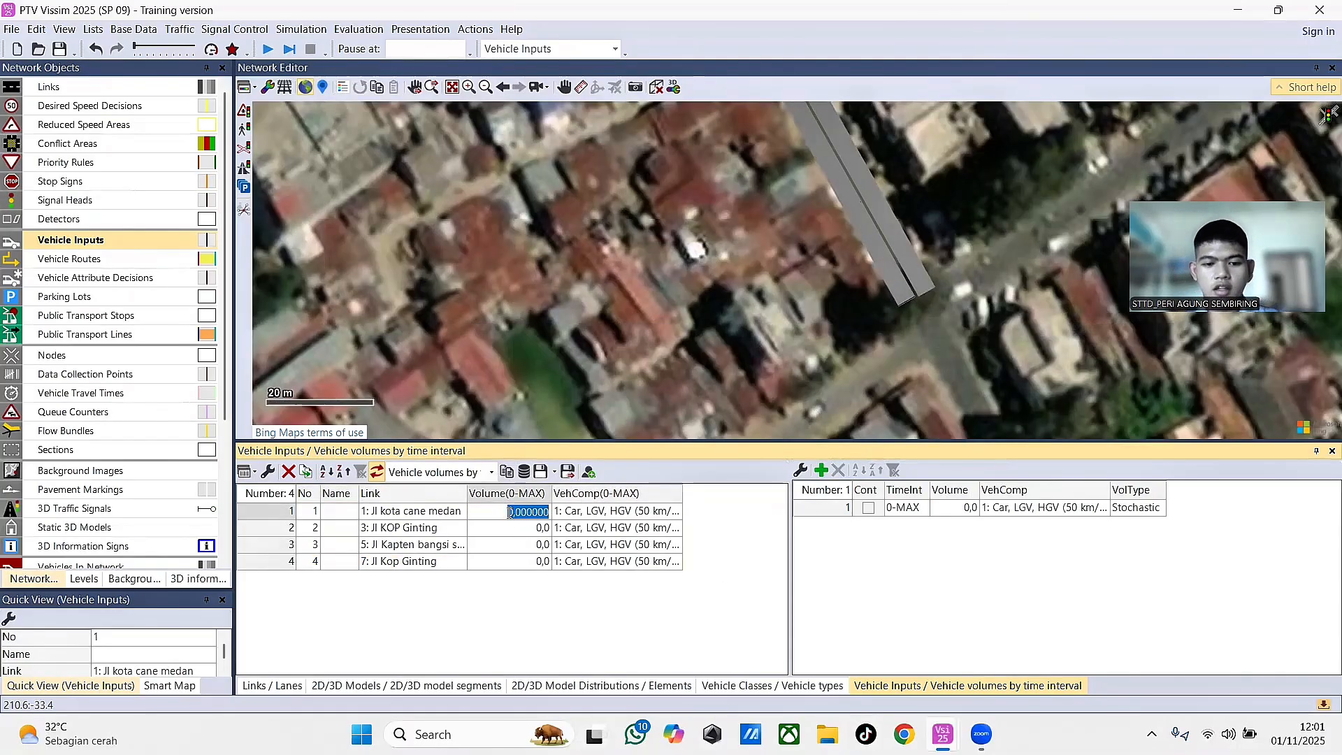
text(700)
key(Return)
click(523, 530)
double_click(518, 529)
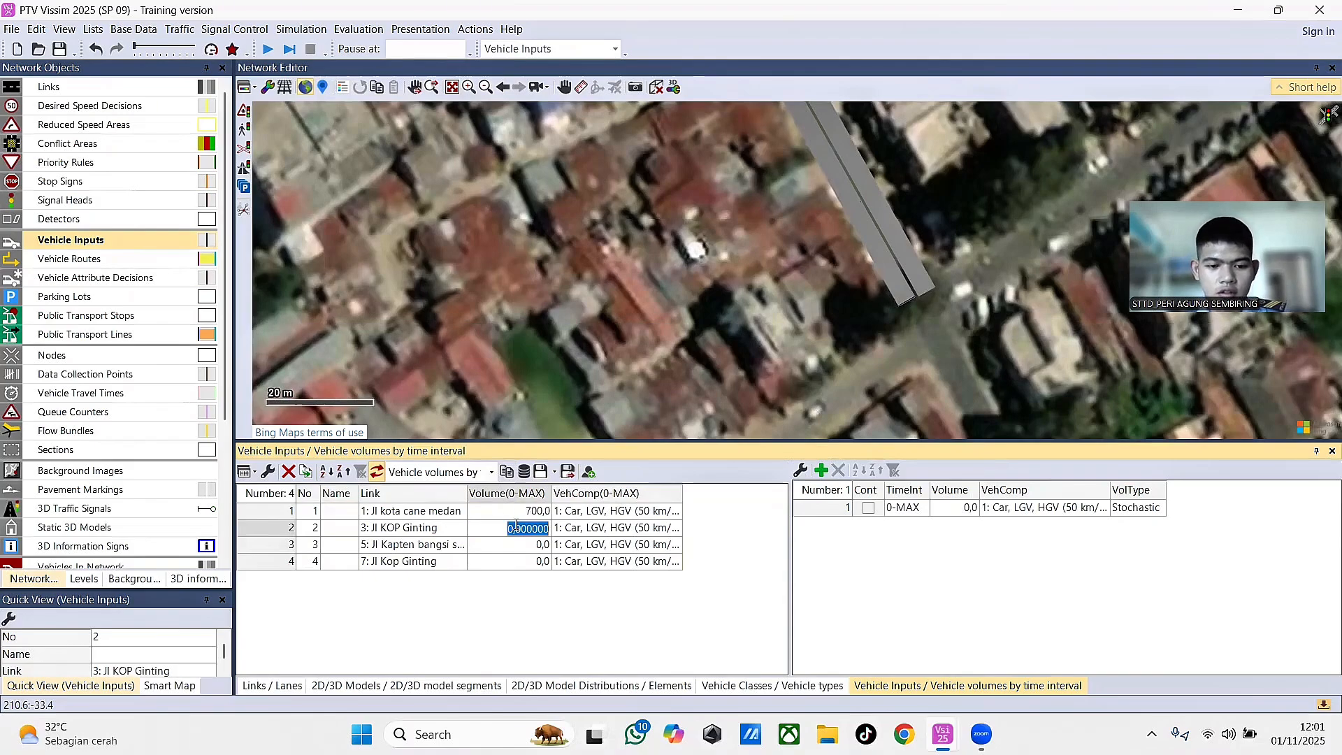
text(450)
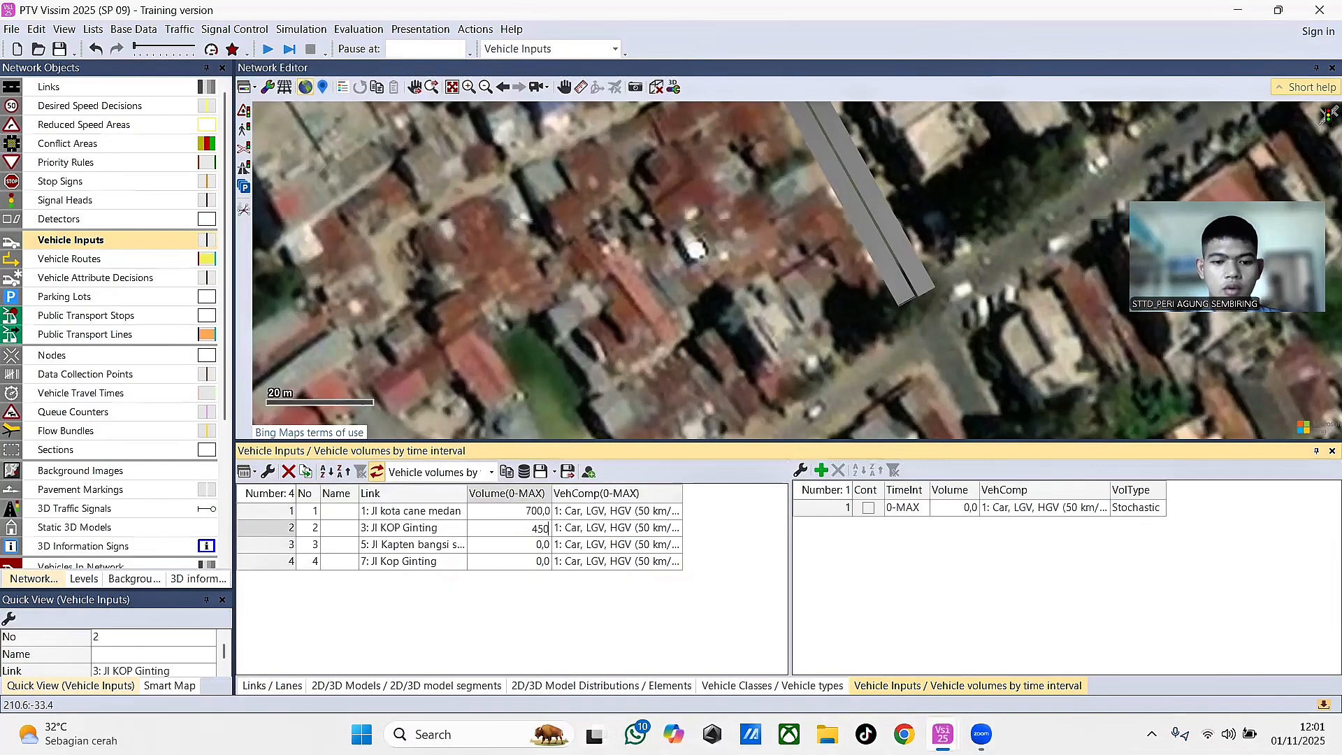
- Set the volume of the vehicle input on link 5 to 650
click(529, 545)
click(530, 545)
double_click(530, 546)
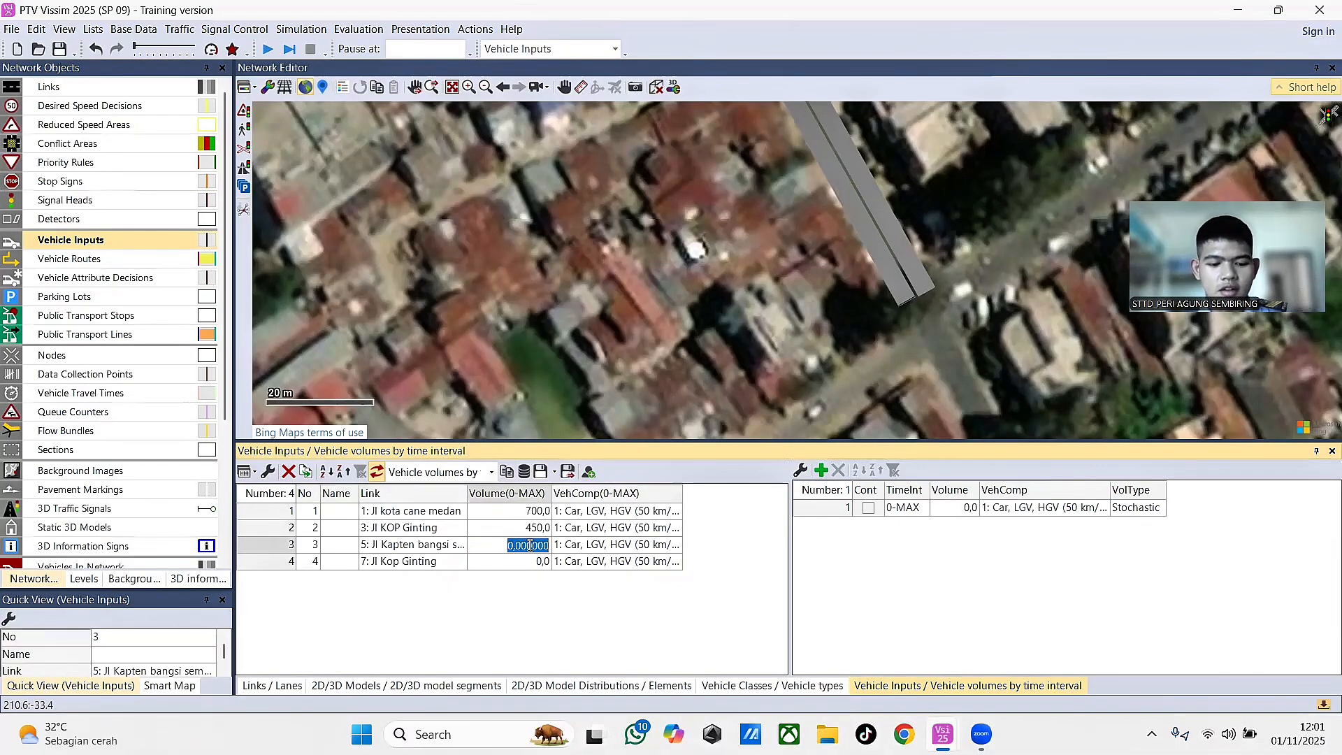
text(650)
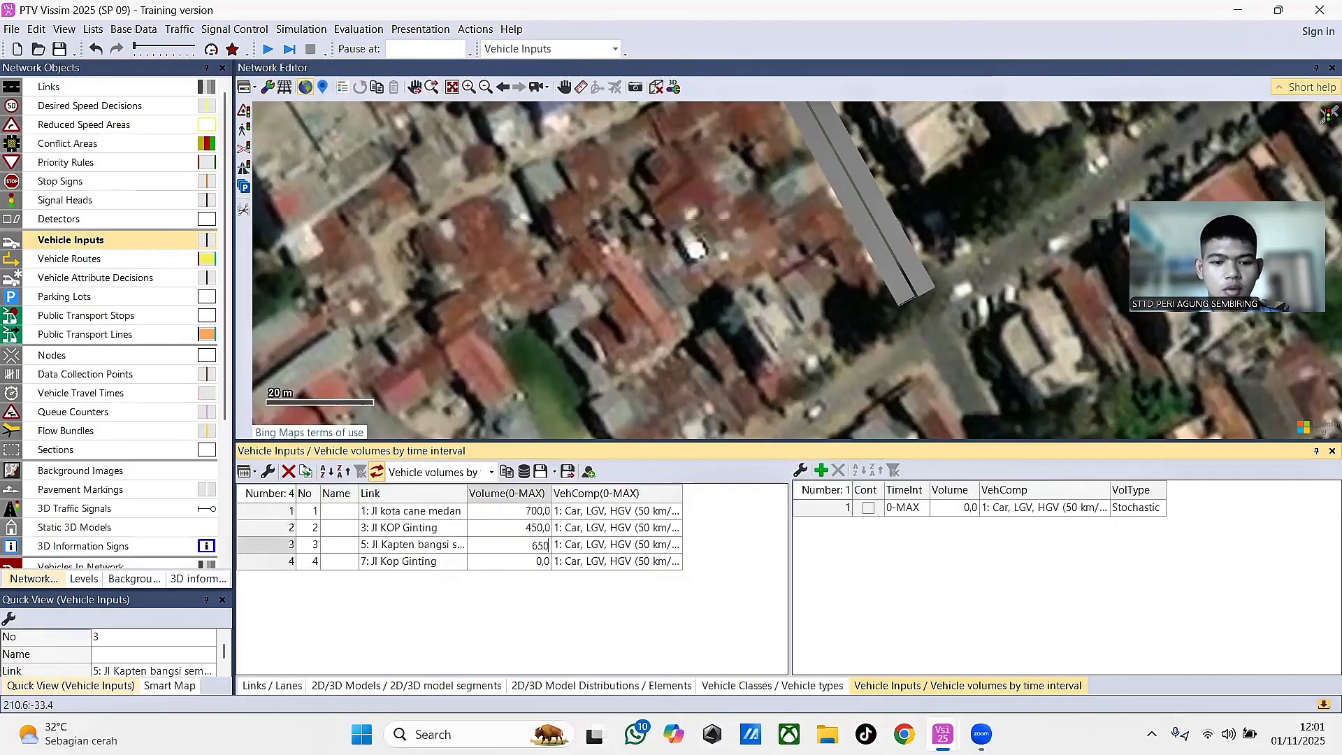
- Set the volume of the vehicle input on link 7 to 400
click(545, 562)
click(538, 564)
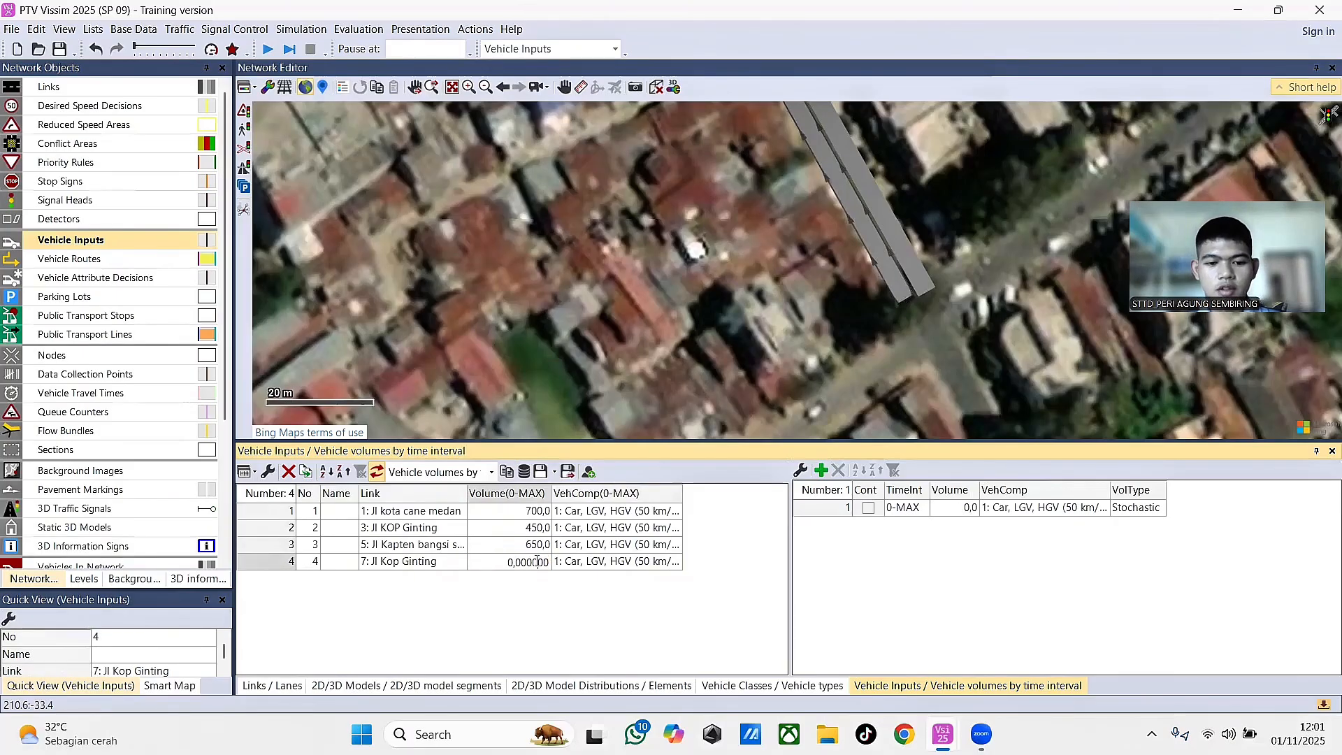
text(400)
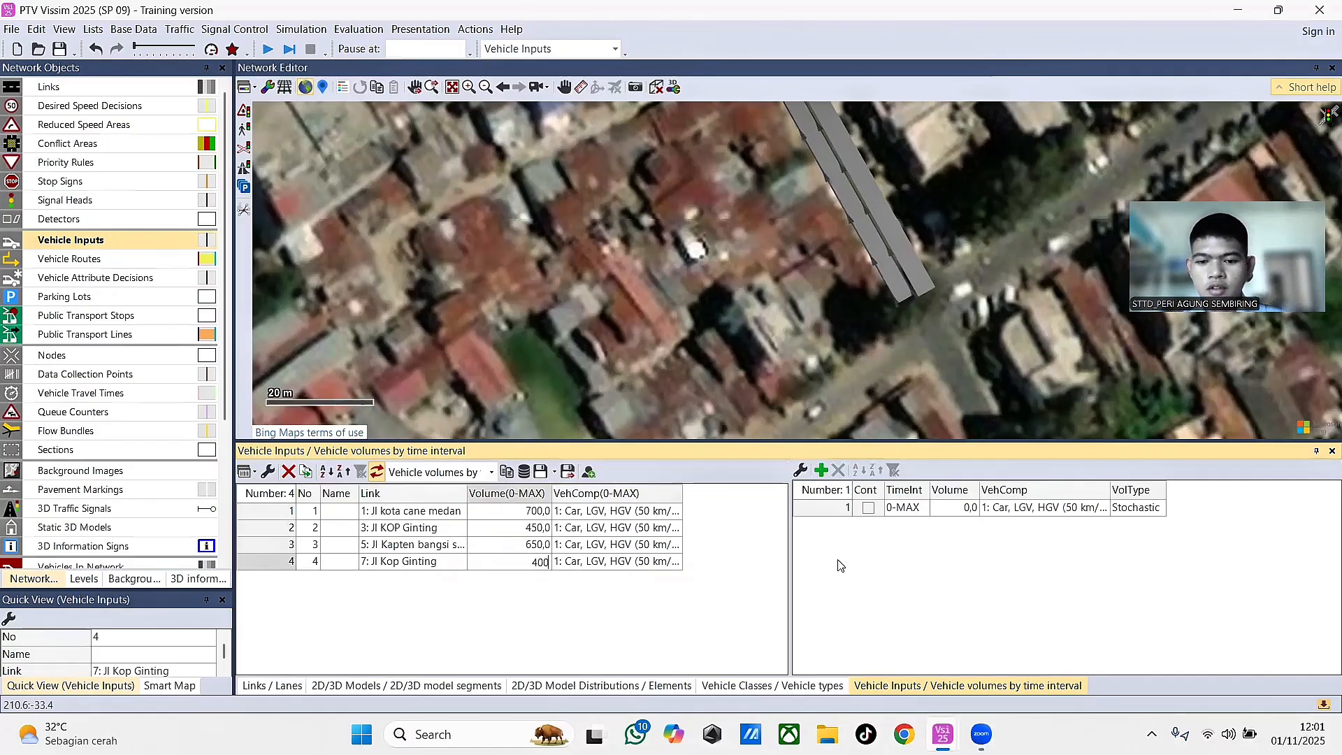
key(Return)
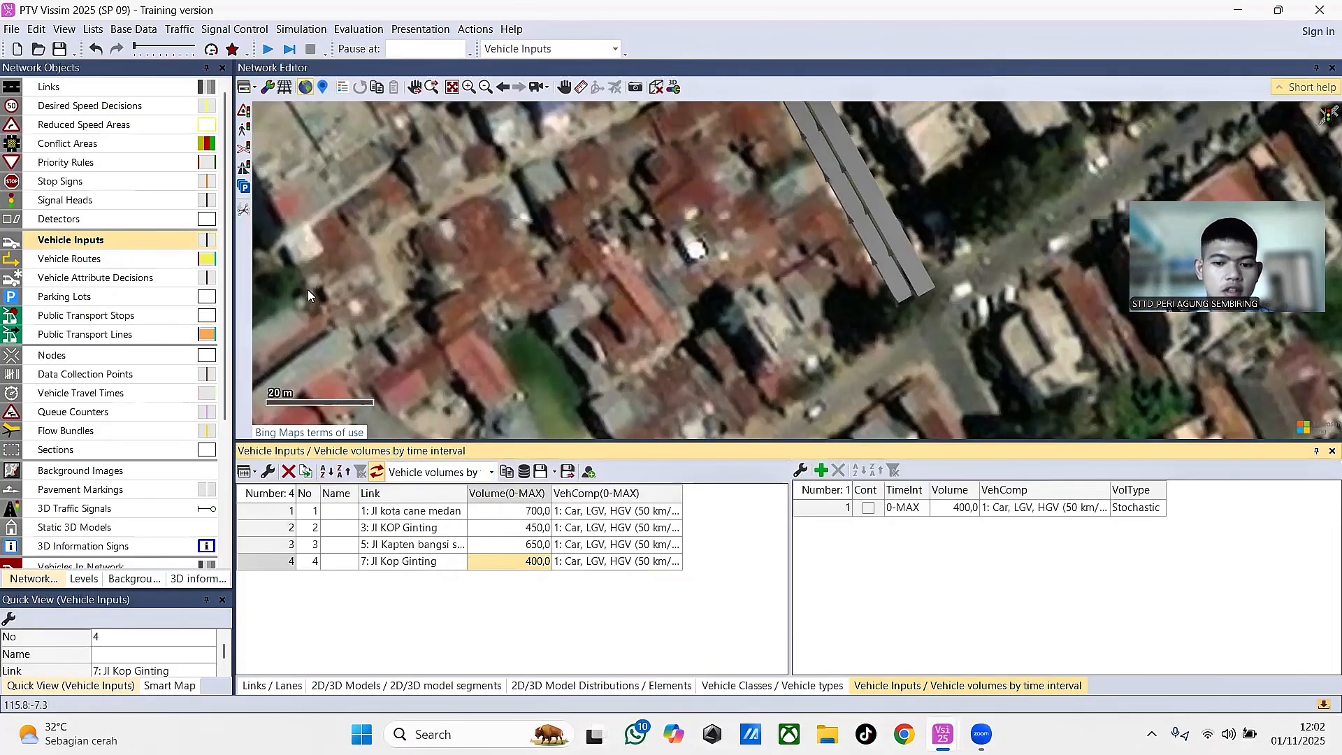
- Display the static vehicle routing decisions list and place a routing decision at the start of link 1, Jl kota cane medan
click(76, 259)
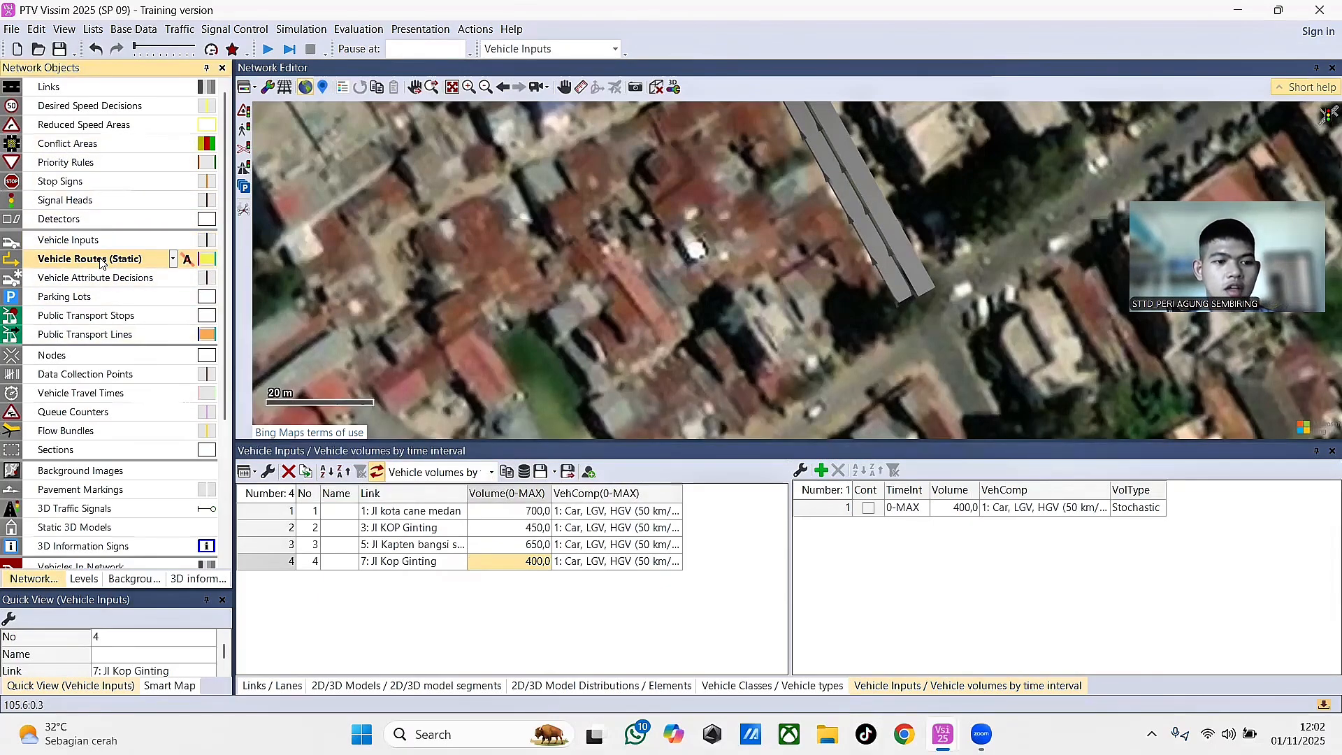
right_click(100, 262)
mouse_move(119, 267)
click(332, 272)
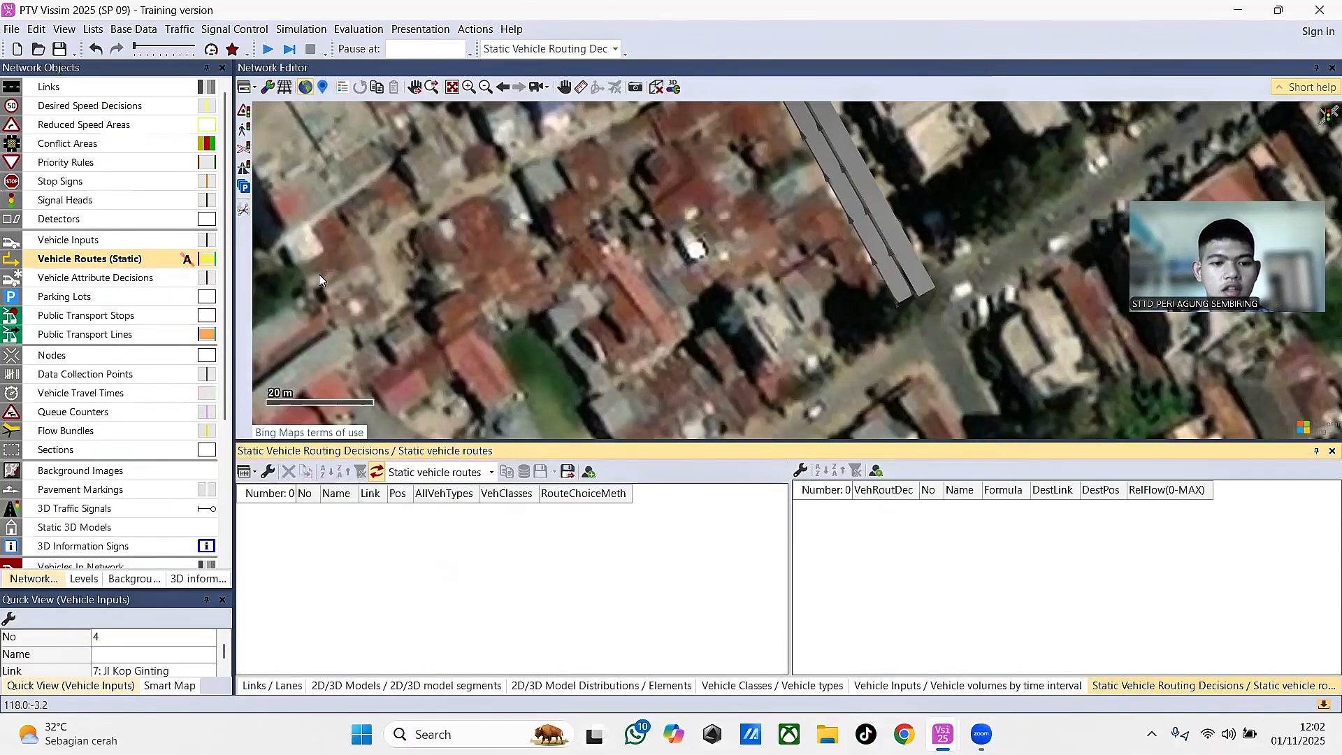
drag(433, 196, 683, 330)
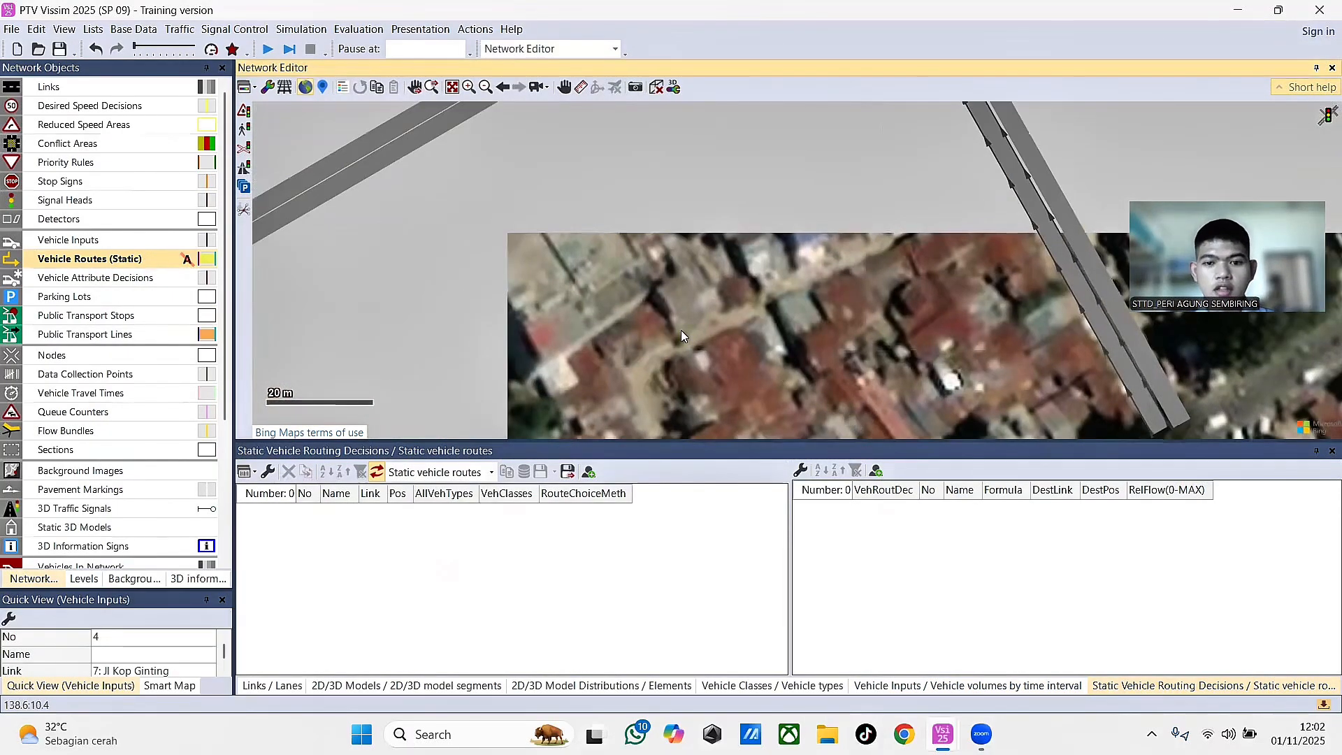
scroll(616, 300, down, 2)
drag(576, 295, 909, 276)
drag(602, 353, 737, 337)
scroll(734, 336, up, 2)
scroll(699, 349, up, 3)
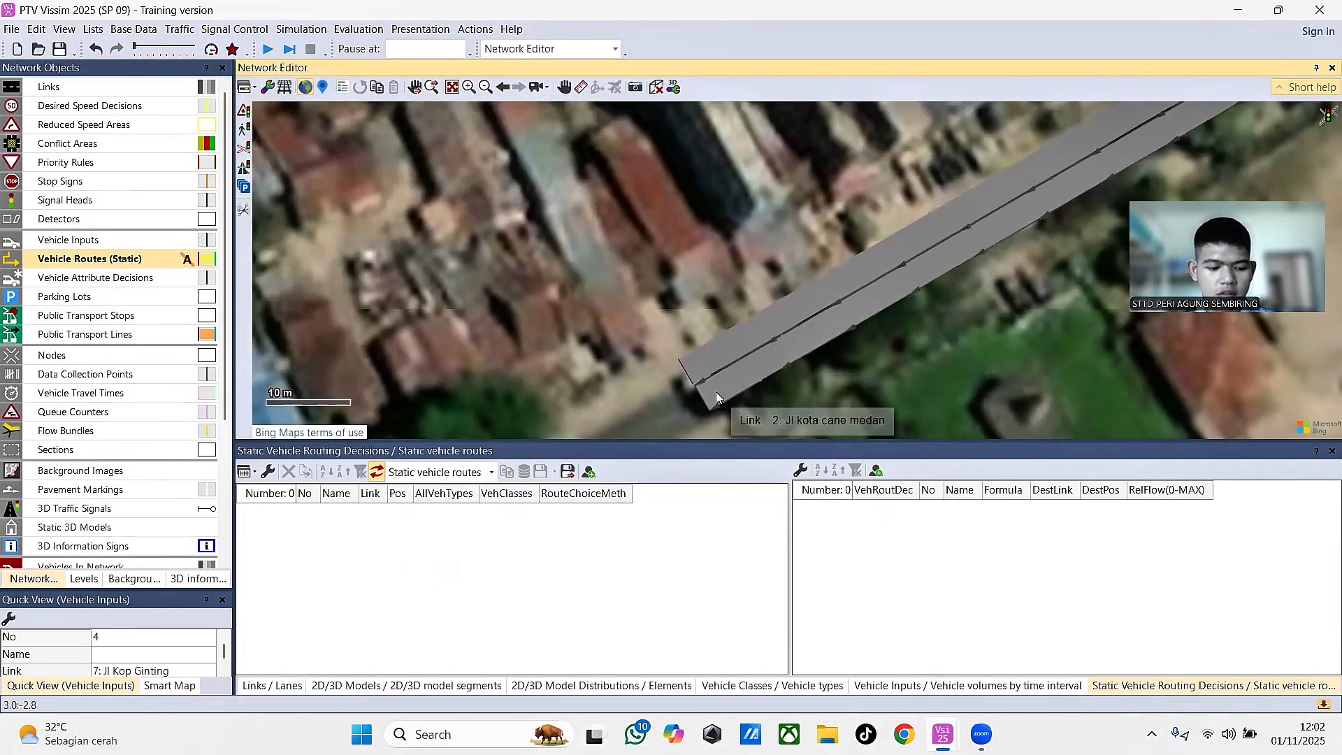
right_click(692, 365)
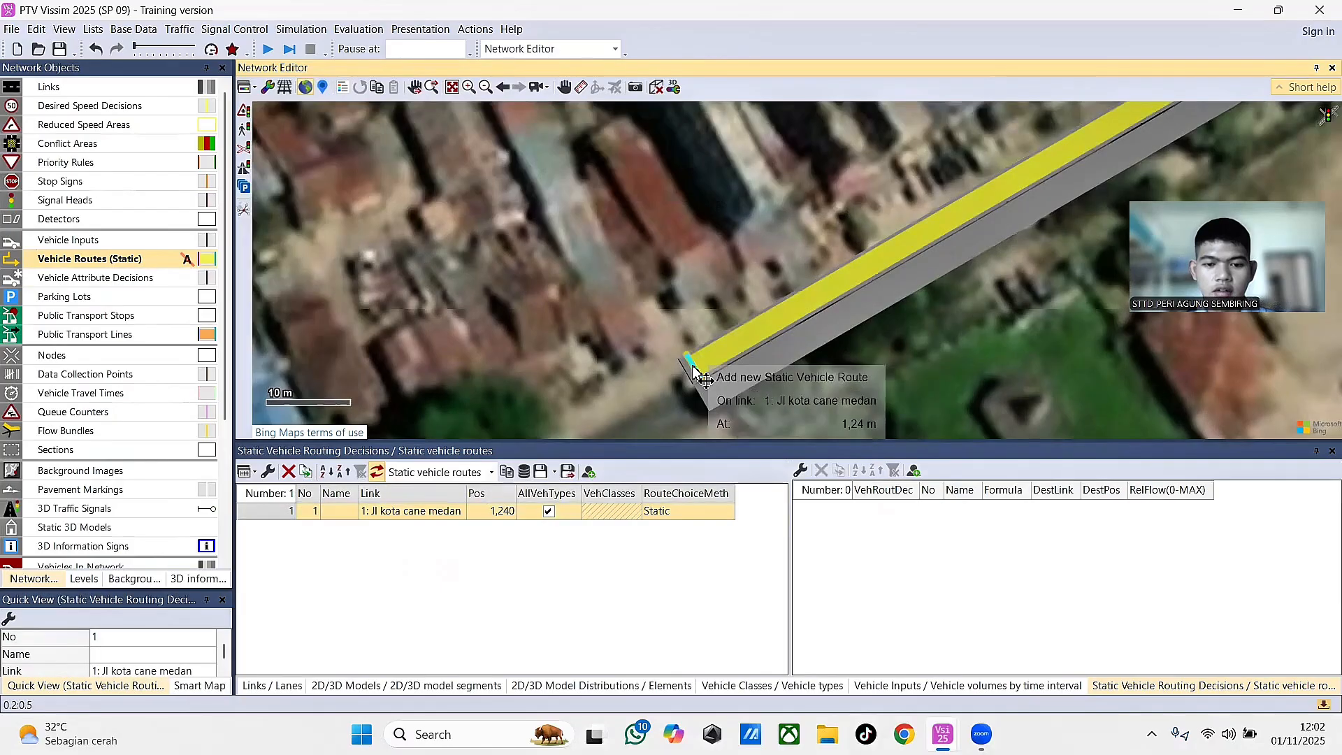
- Add a static route from the link 1 decision to the far end of link 4, Jl KOP Ginting, on the northern arm
drag(877, 276, 703, 448)
drag(941, 232, 706, 451)
drag(1049, 211, 771, 504)
drag(1098, 139, 782, 416)
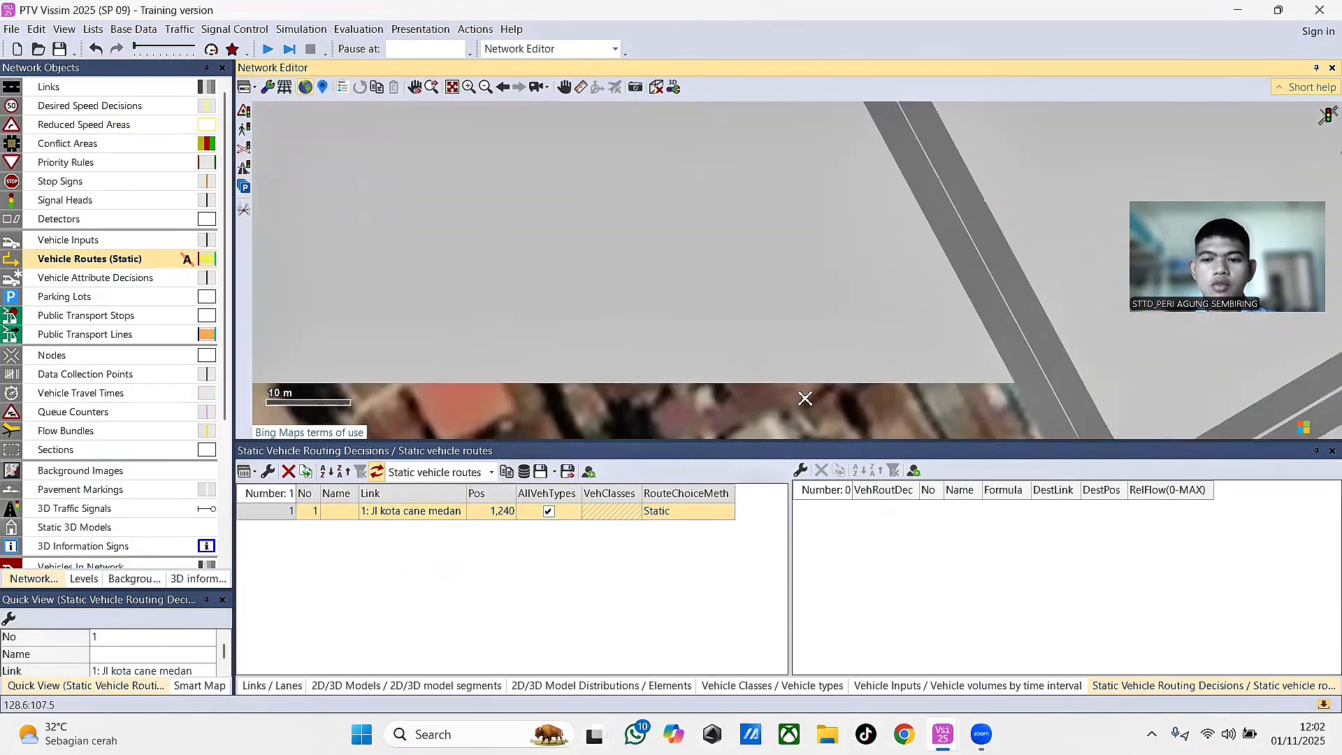
drag(904, 164, 941, 447)
drag(810, 216, 869, 454)
drag(779, 267, 876, 479)
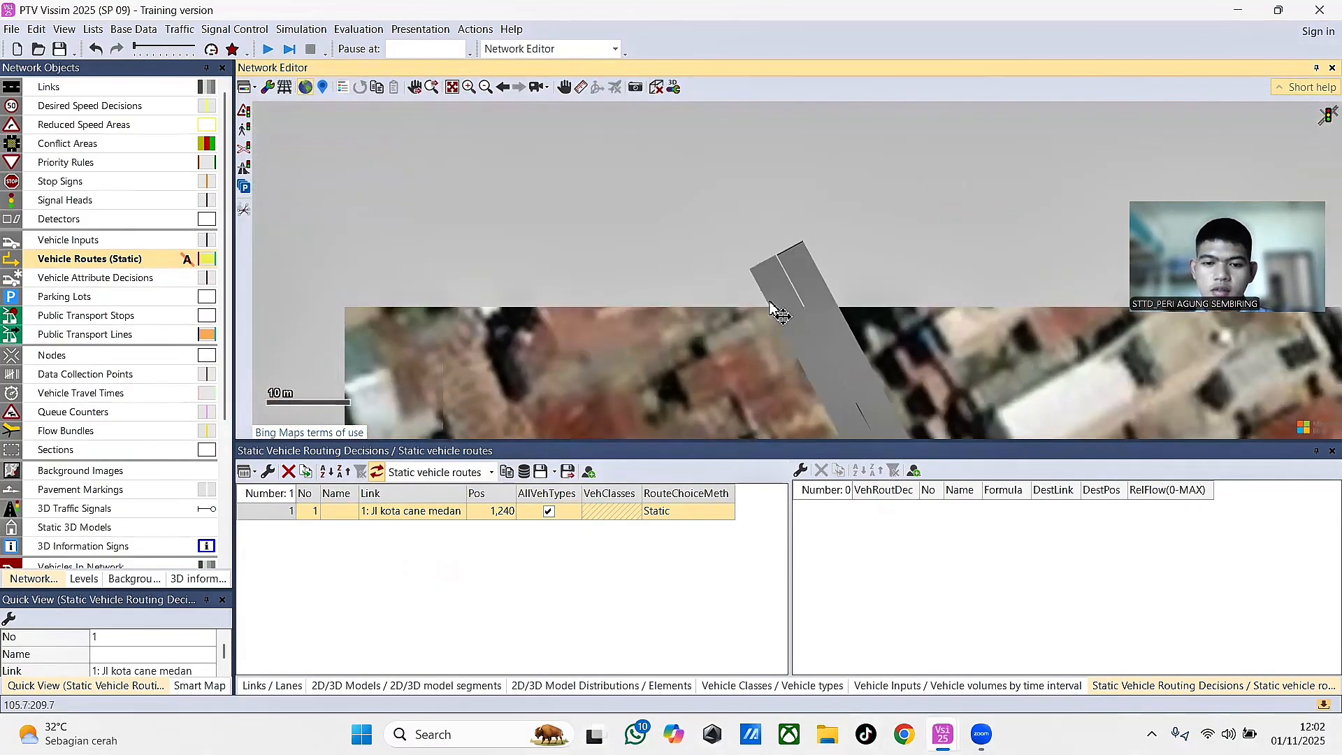
click(768, 267)
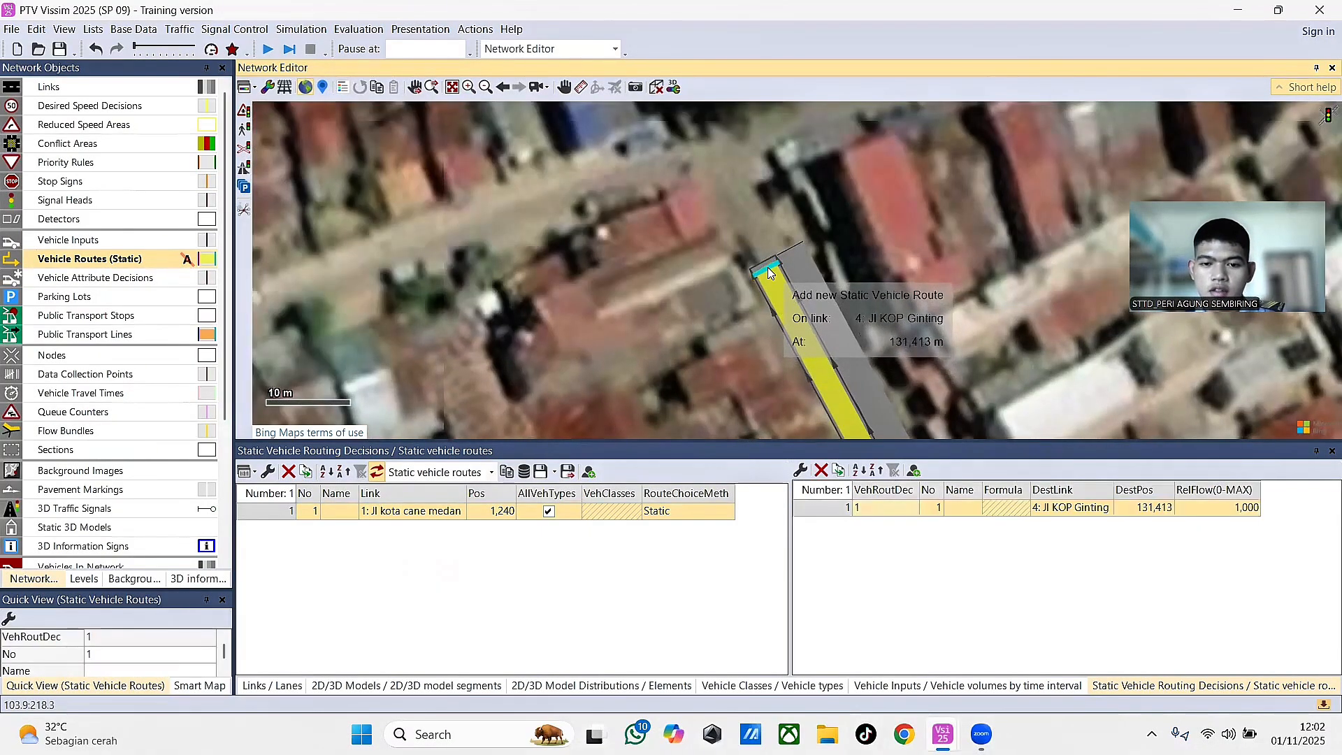
- Add a static route from the link 1 decision straight across to the end of link 6 on the eastern arm
drag(1179, 434, 911, 295)
scroll(911, 295, down, 5)
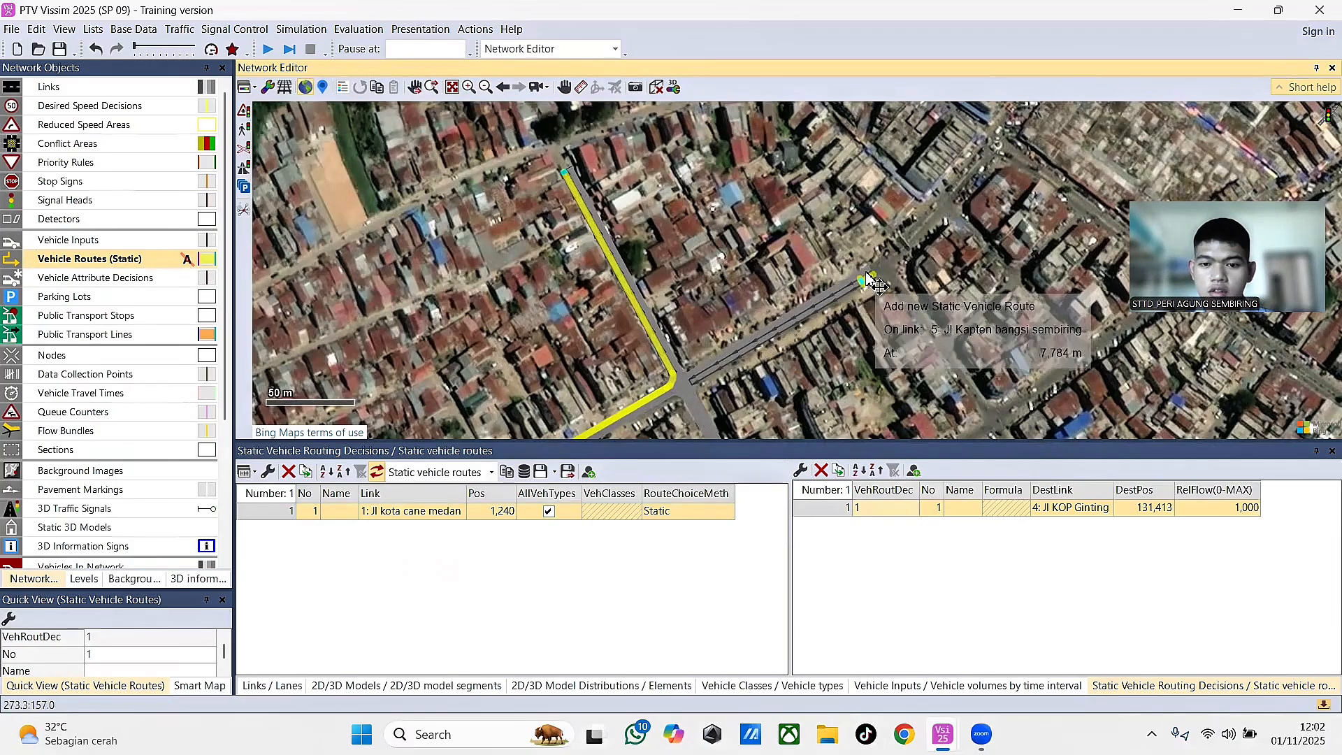
click(866, 273)
- Add a static route from the link 1 decision to the end of link 8, Jl Kop Ginting, and finish this decision's routes
drag(865, 273, 797, 190)
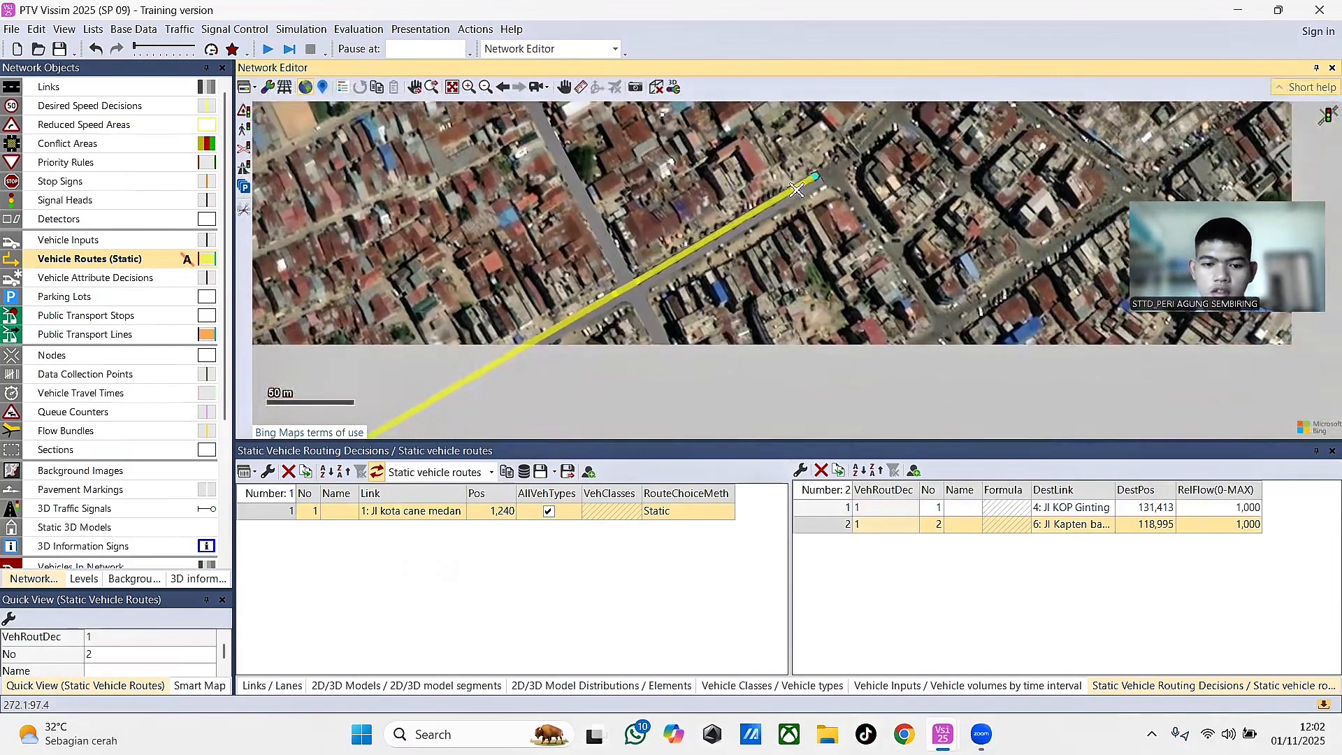
drag(807, 311, 812, 259)
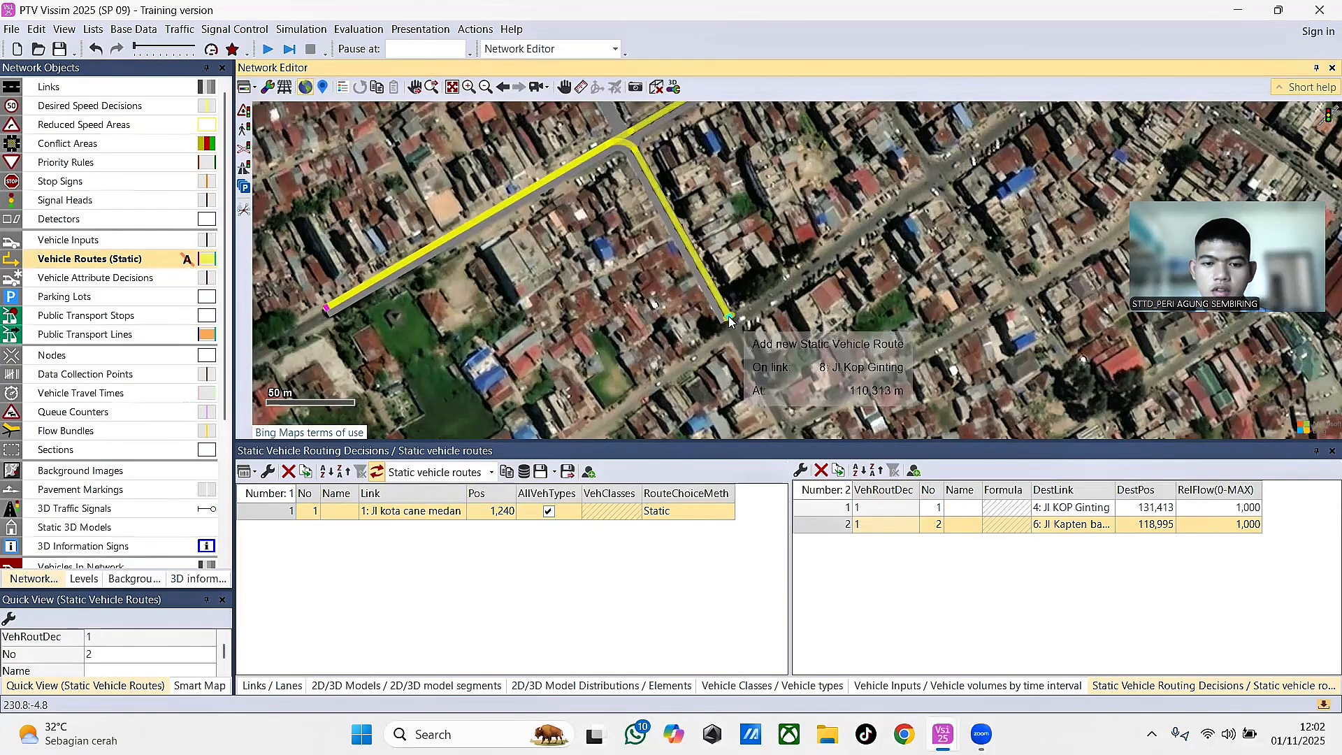
click(730, 321)
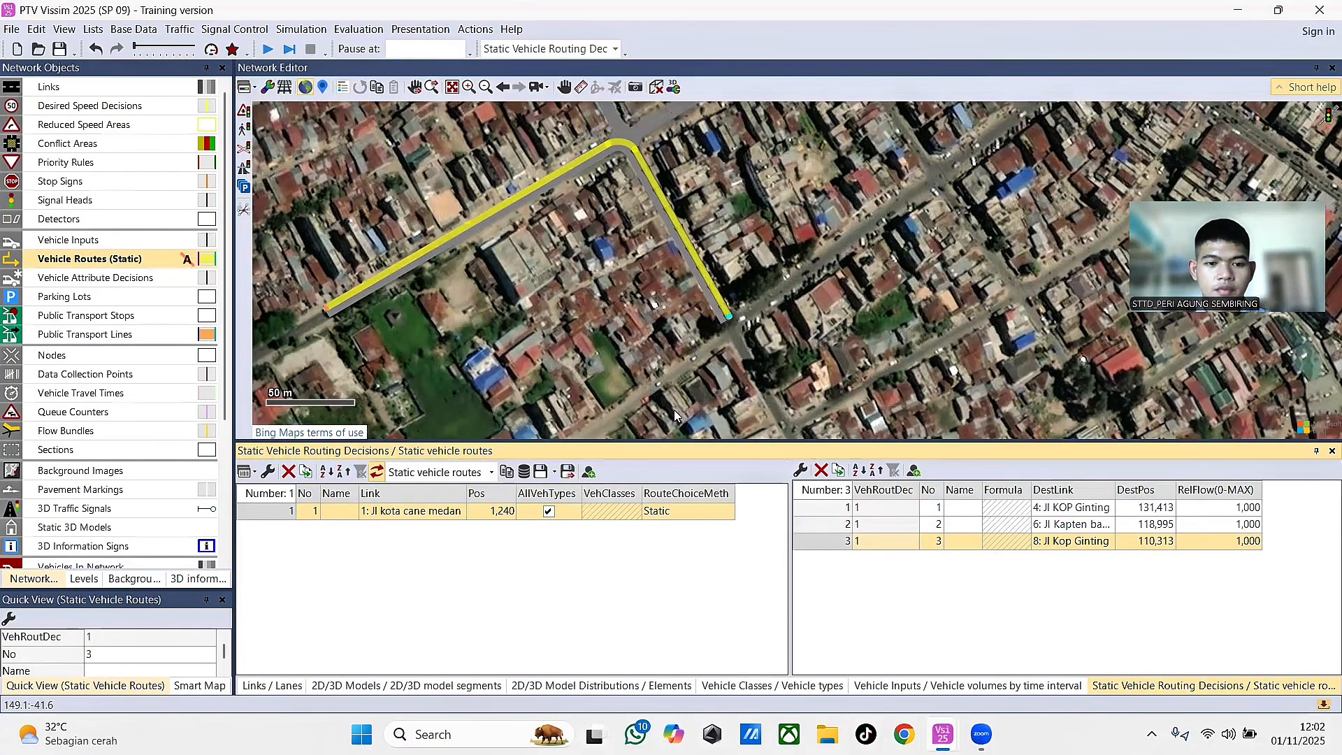
click(571, 371)
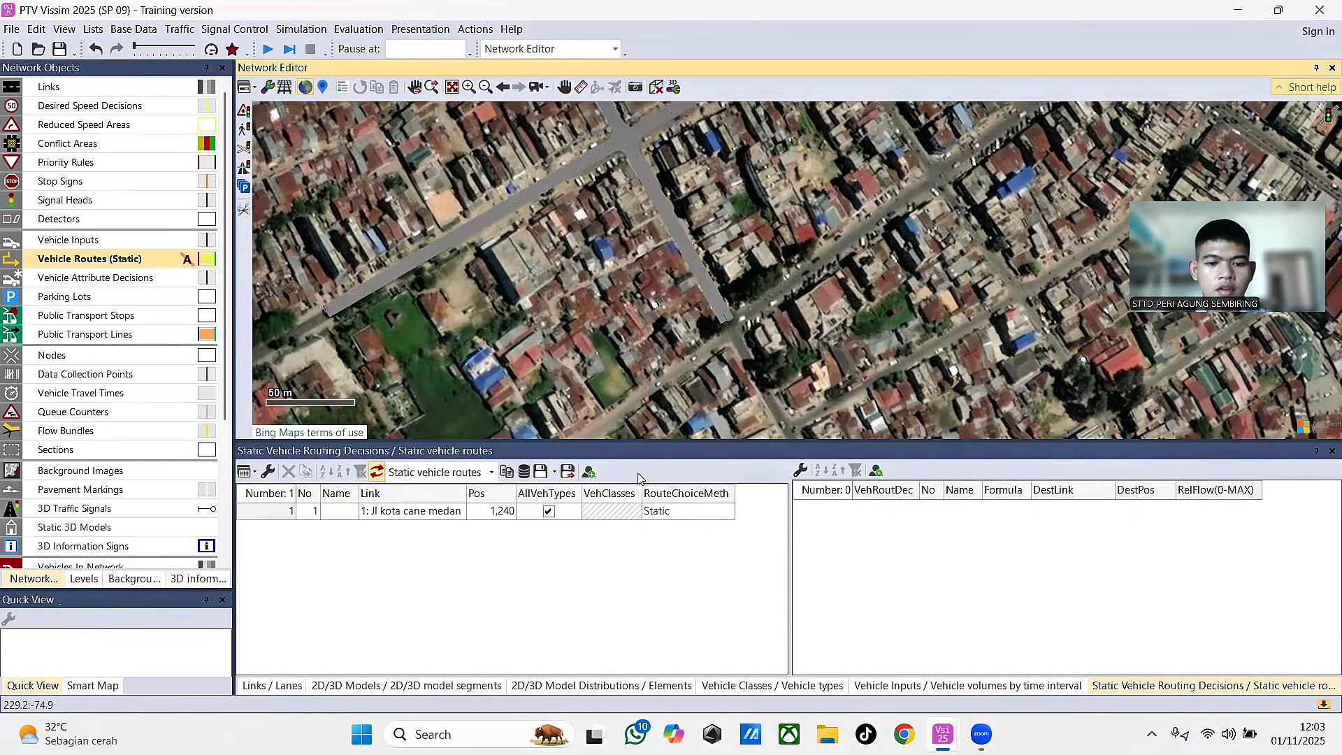
- Place a static routing decision at the start of link 3, Jl KOP Ginting, on the northern approach
drag(653, 190, 836, 318)
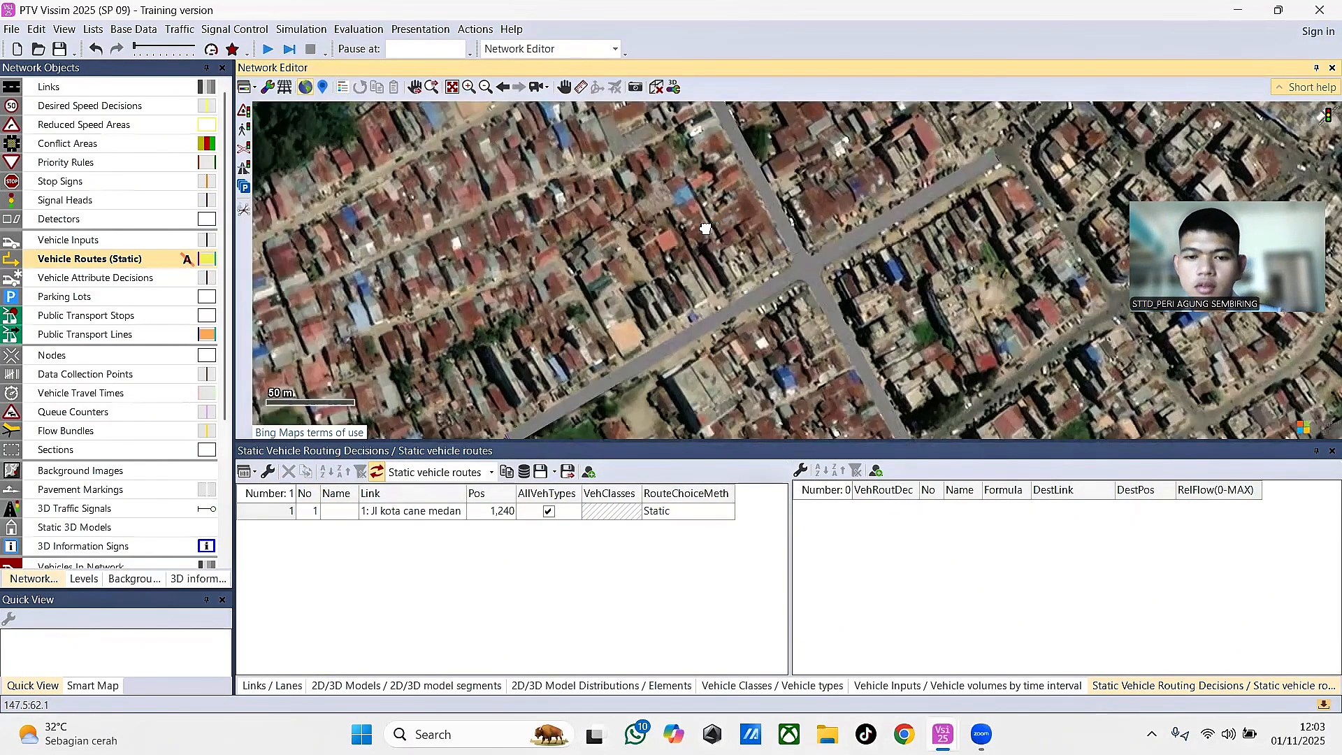
scroll(726, 314, up, 2)
scroll(674, 270, up, 2)
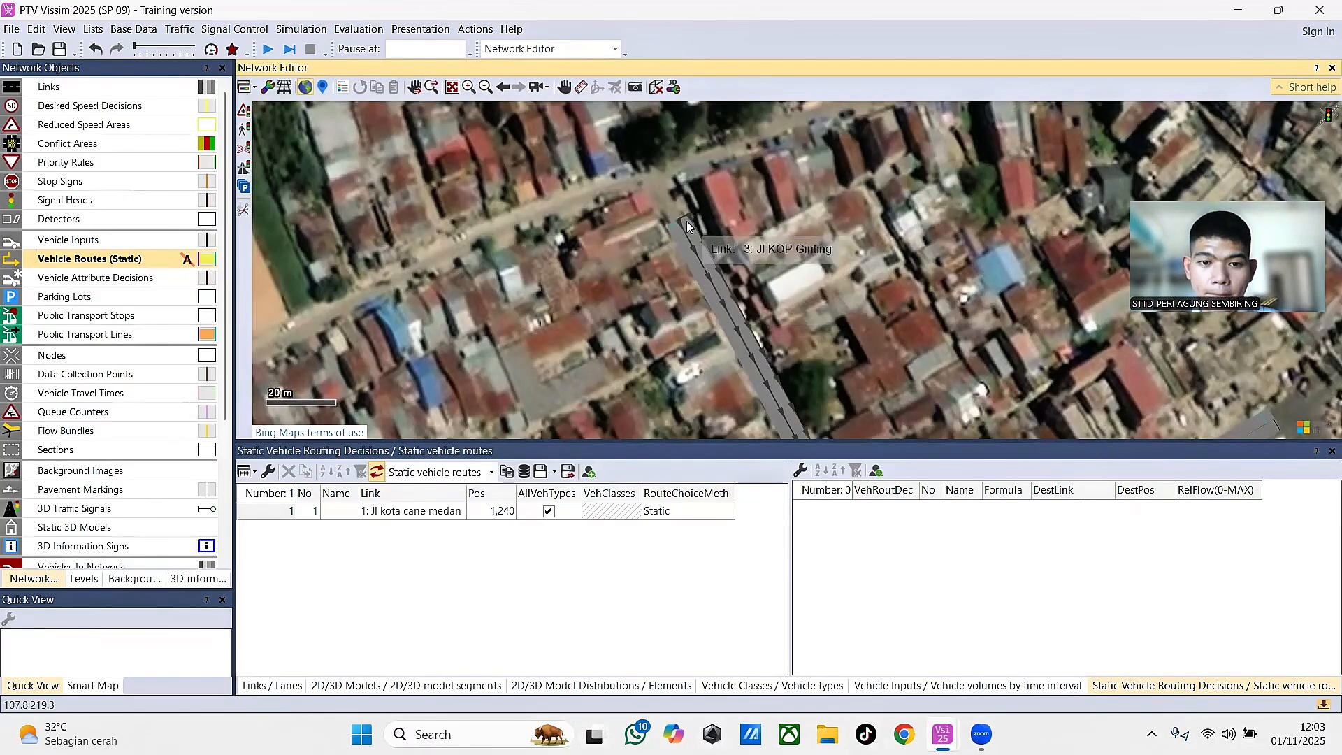
ctrl+right_click(686, 221)
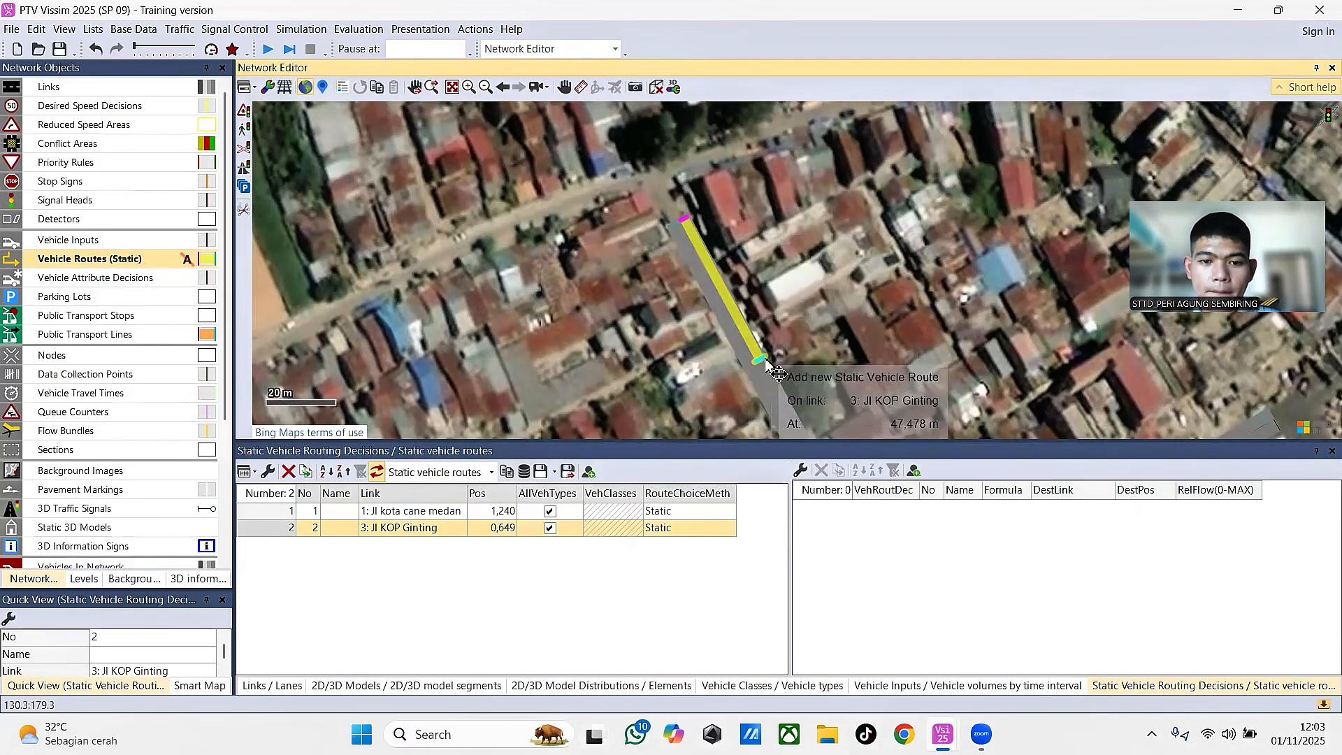
- Add static routes from the link 3 decision to the far ends of links 6, 8 and 2
drag(768, 382, 693, 179)
drag(1097, 307, 783, 135)
click(1006, 282)
drag(761, 381, 778, 133)
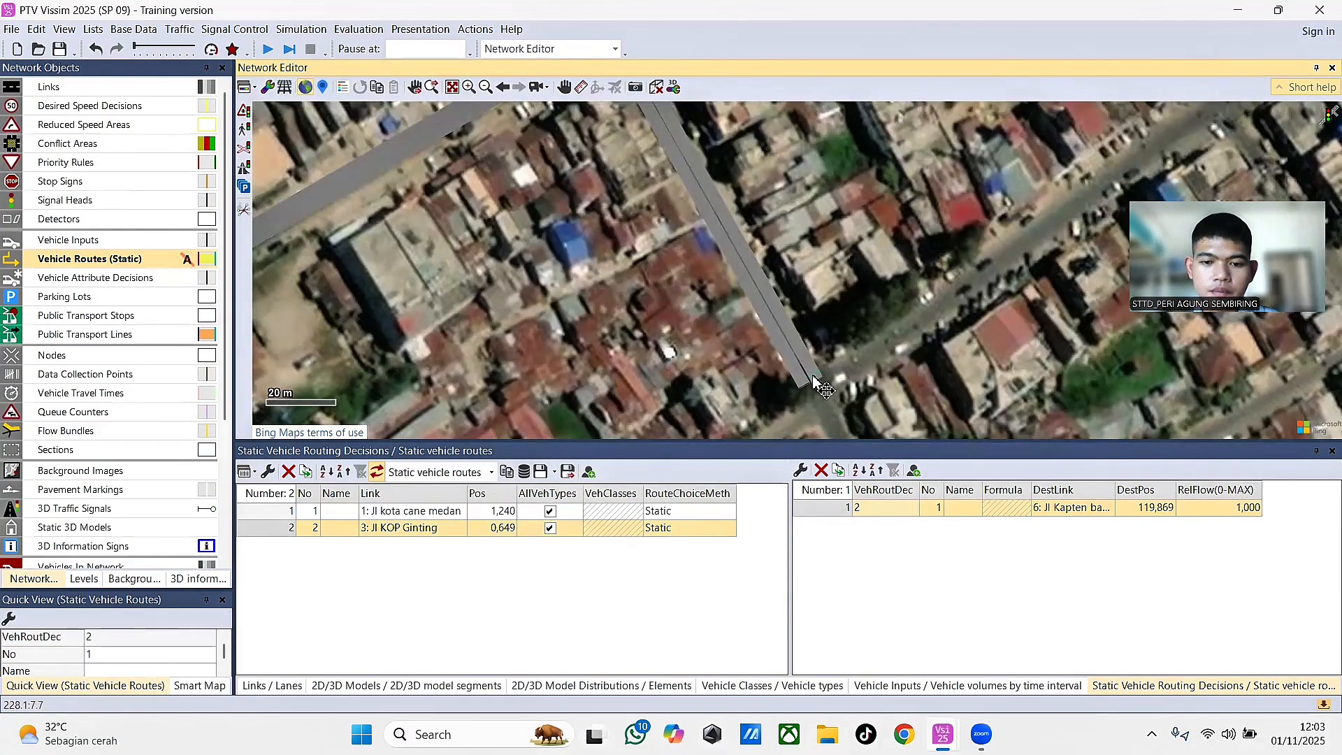
click(814, 377)
drag(694, 330, 1013, 274)
click(354, 310)
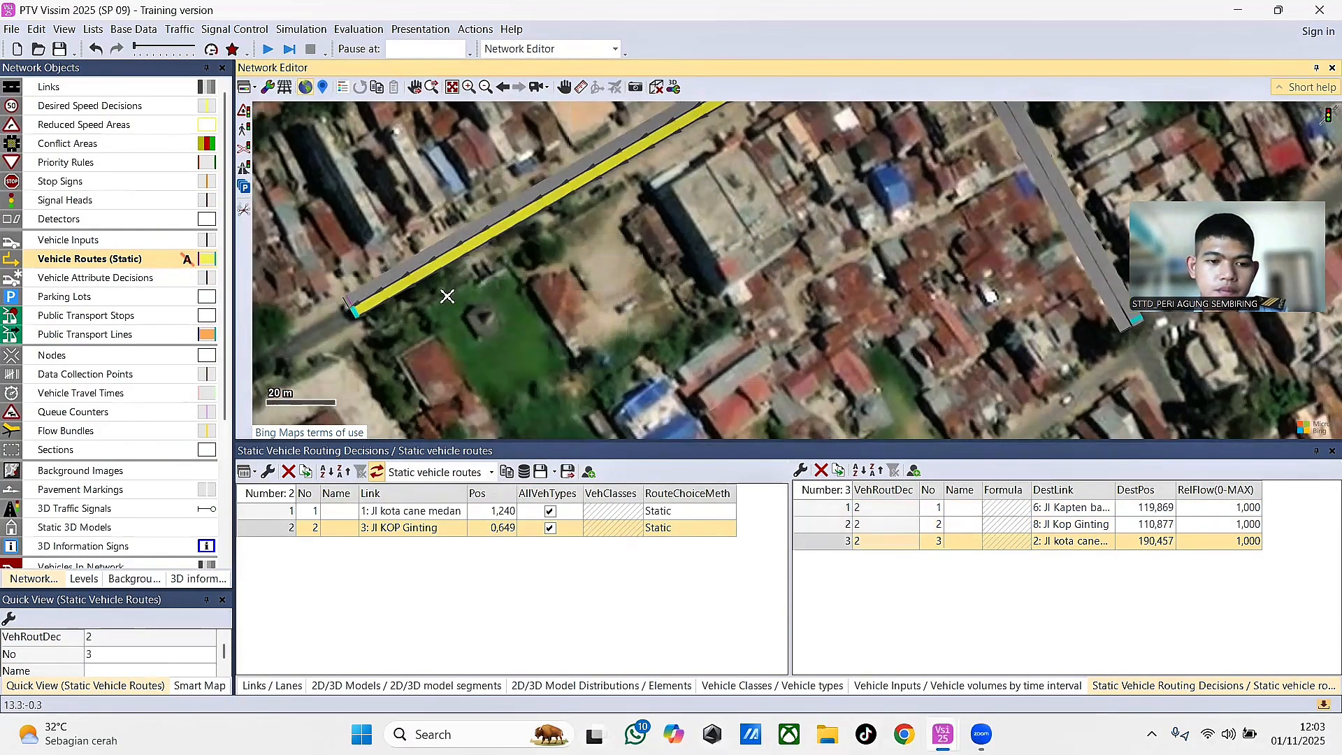
scroll(738, 296, down, 4)
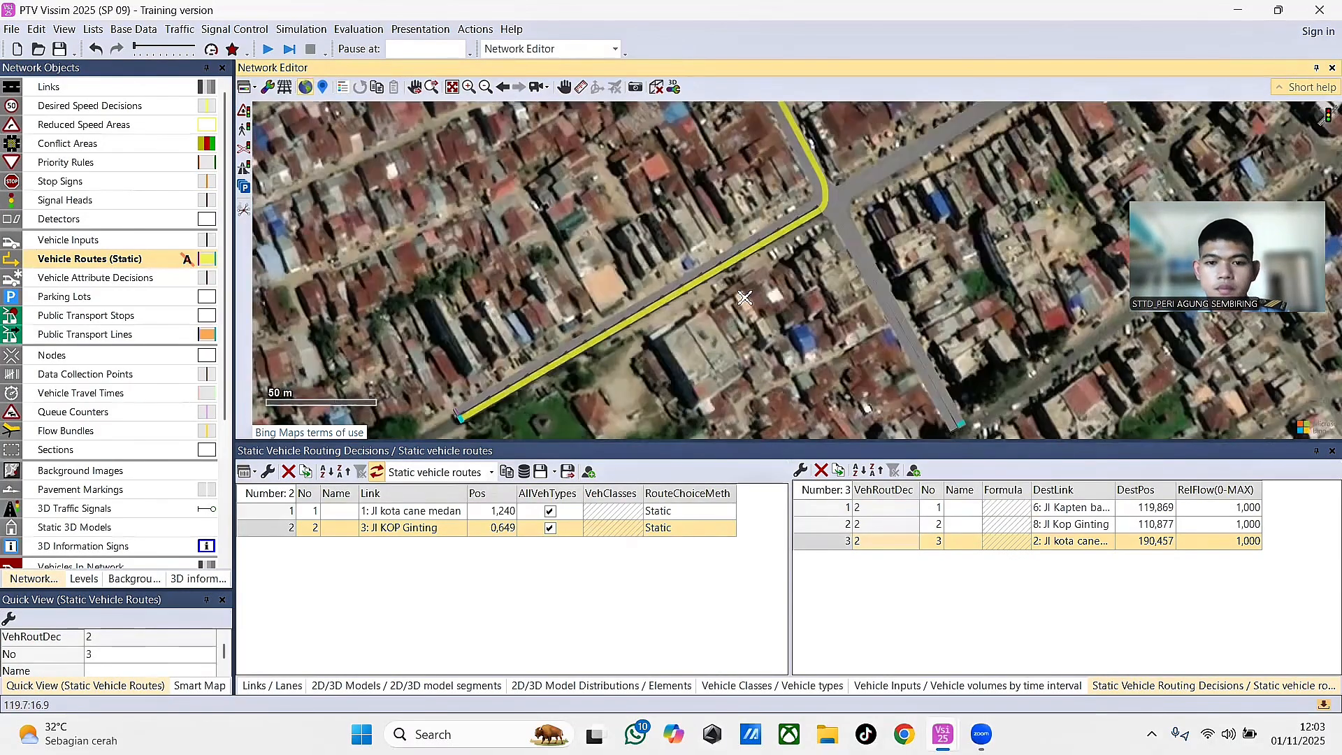
click(773, 300)
- Place a static routing decision at the start of link 5 on the eastern approach
drag(902, 225, 763, 299)
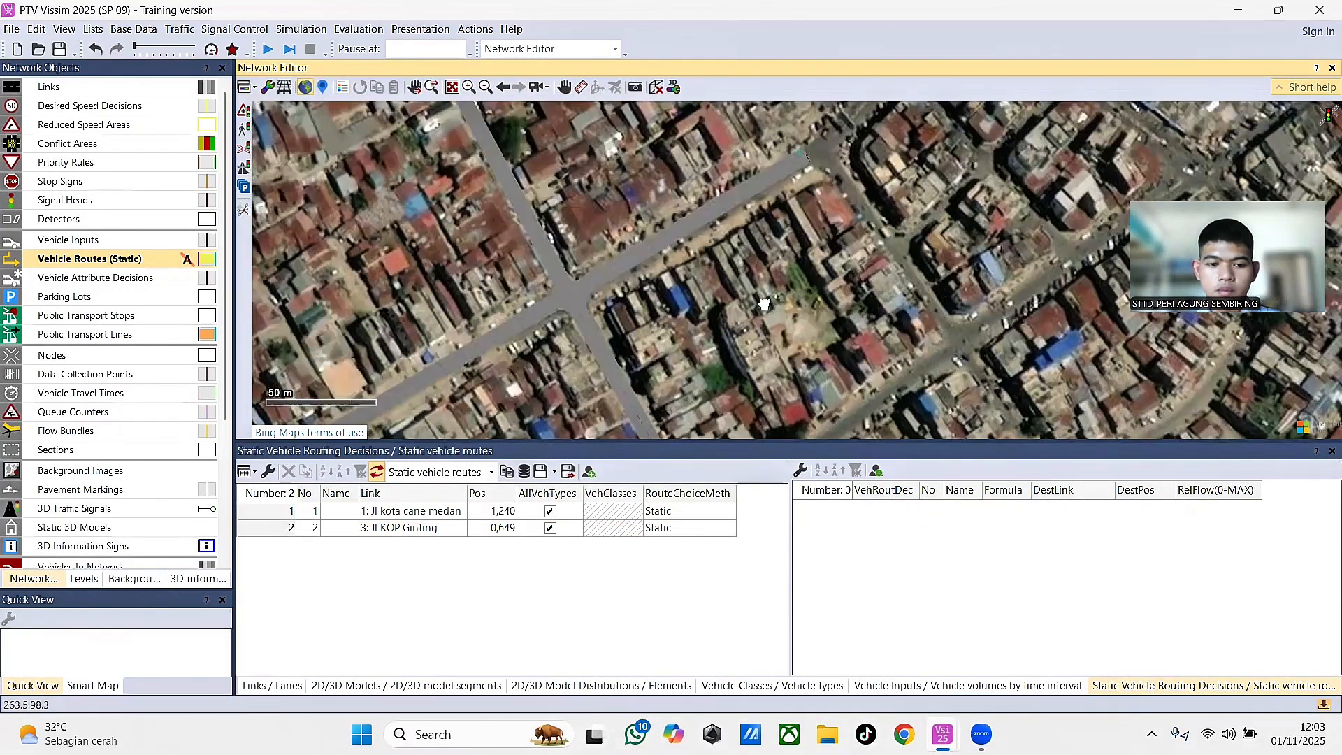
drag(935, 149, 735, 274)
ctrl+right_click(735, 265)
- Add static routes from the link 5 decision to the far ends of links 8, 2 and 4
drag(615, 412, 618, 161)
click(615, 346)
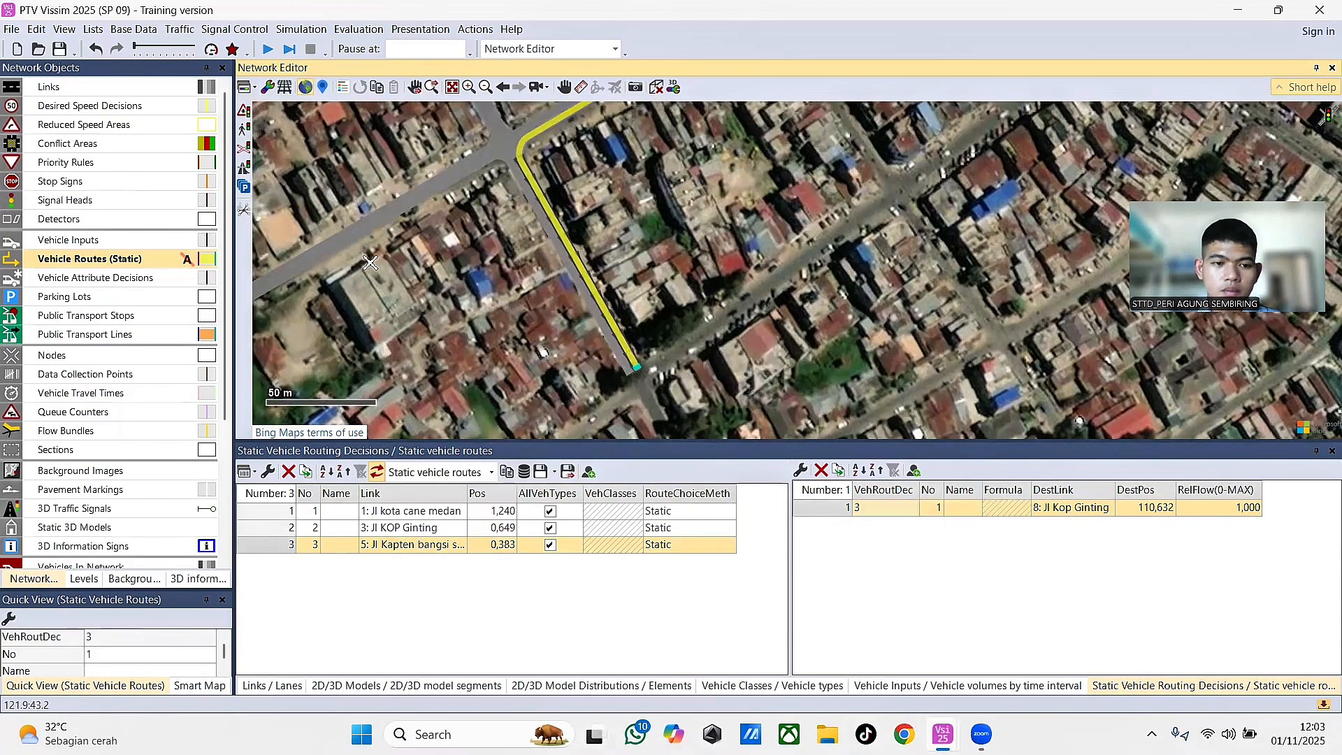
drag(615, 345, 937, 336)
click(443, 326)
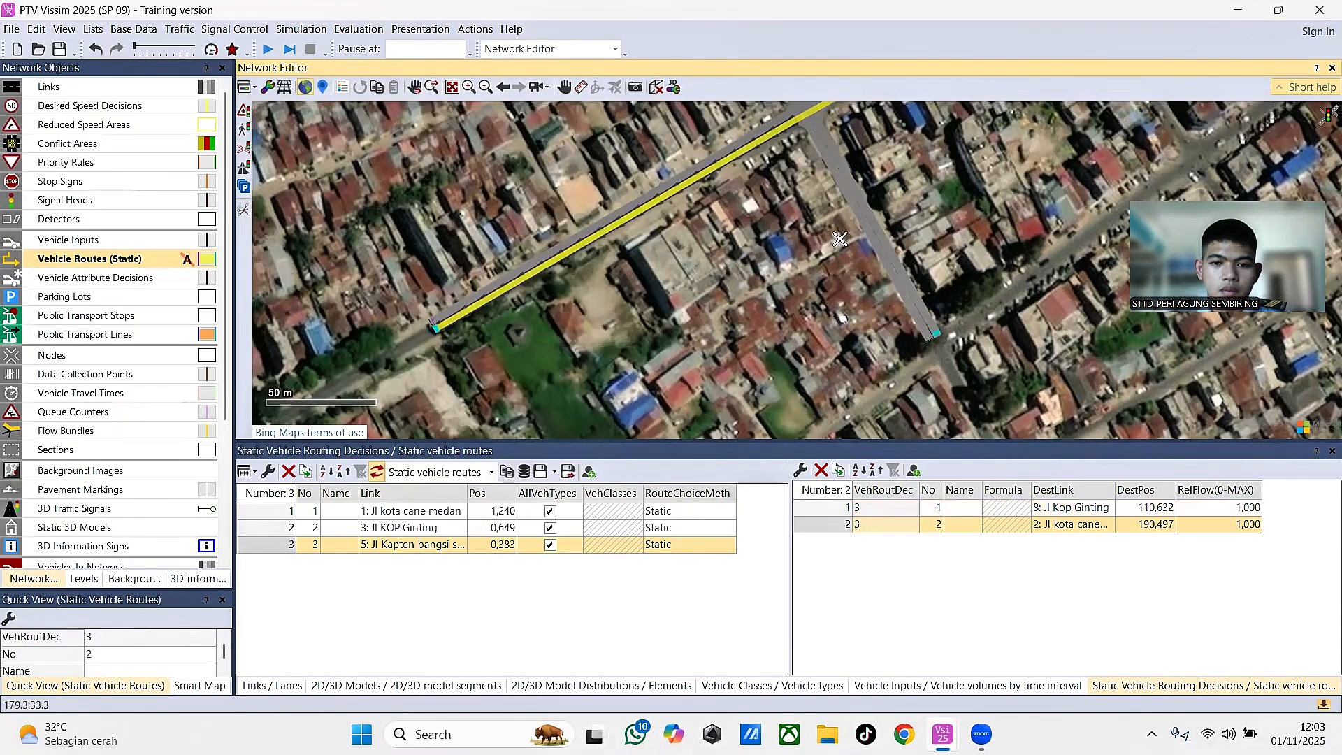
drag(886, 191, 836, 358)
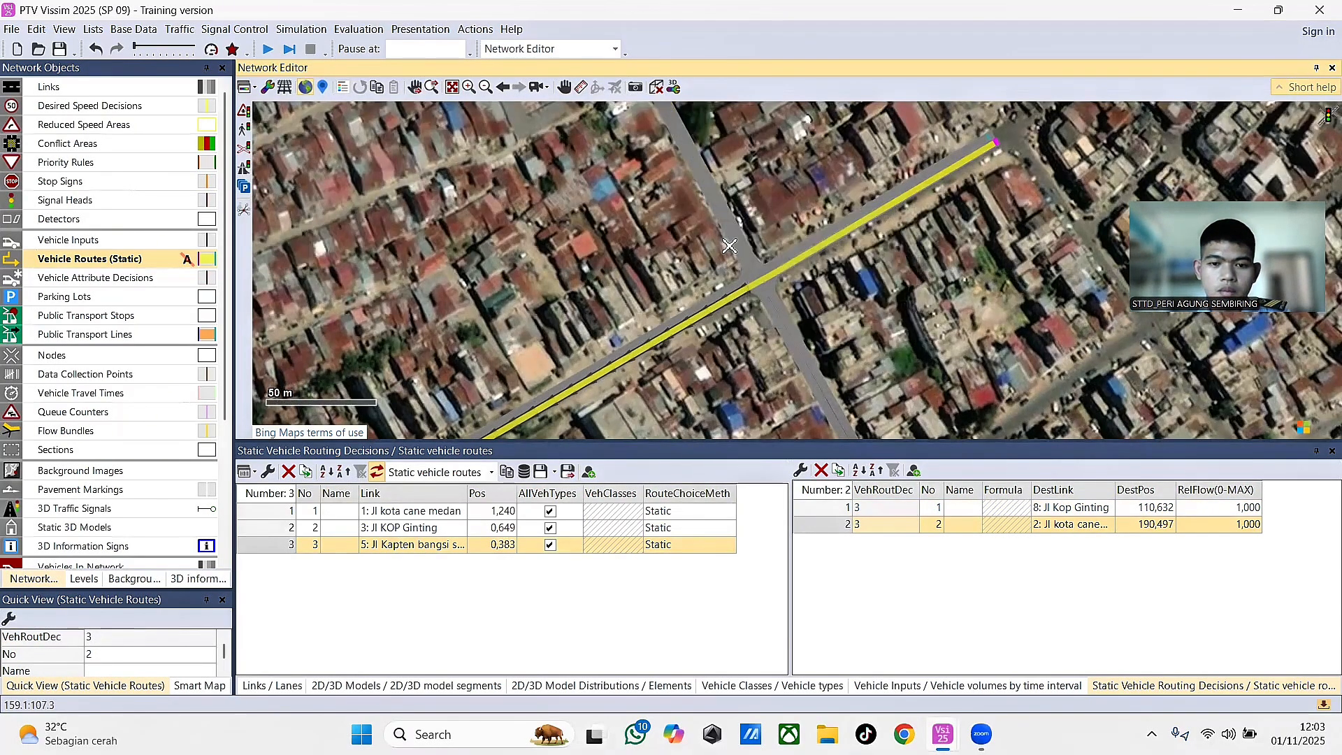
drag(706, 182, 752, 377)
click(660, 207)
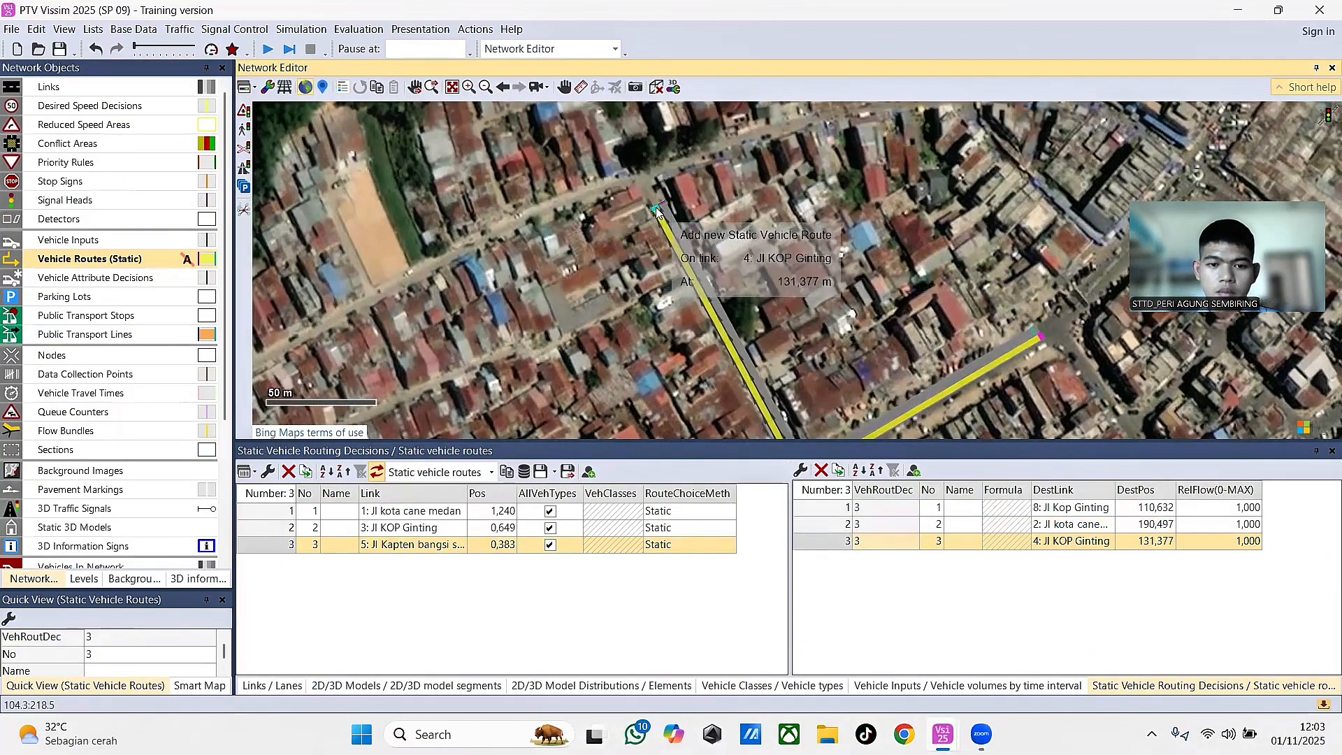
- Finish the link 5 routes and place a static routing decision at the start of link 7, Jl Kop Ginting, on the southern approach
drag(923, 328, 792, 41)
drag(864, 414, 921, 338)
click(733, 335)
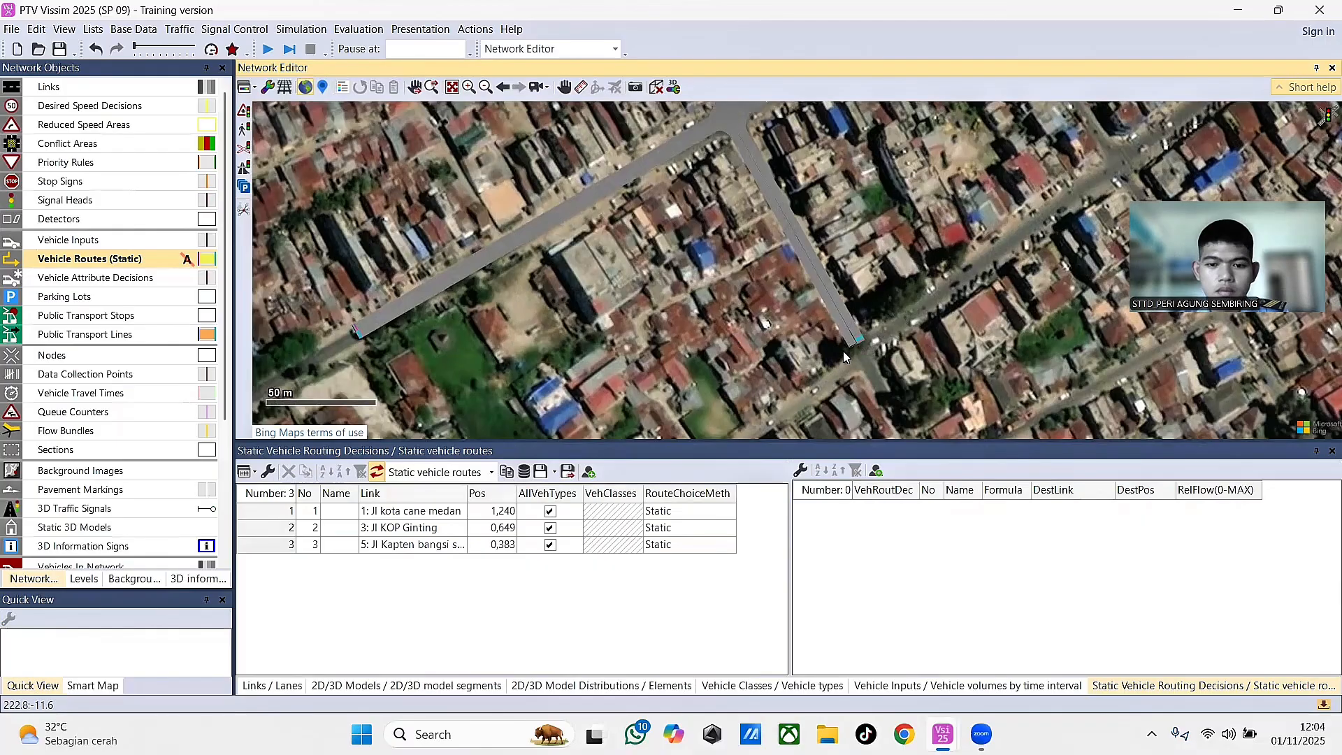
click(852, 344)
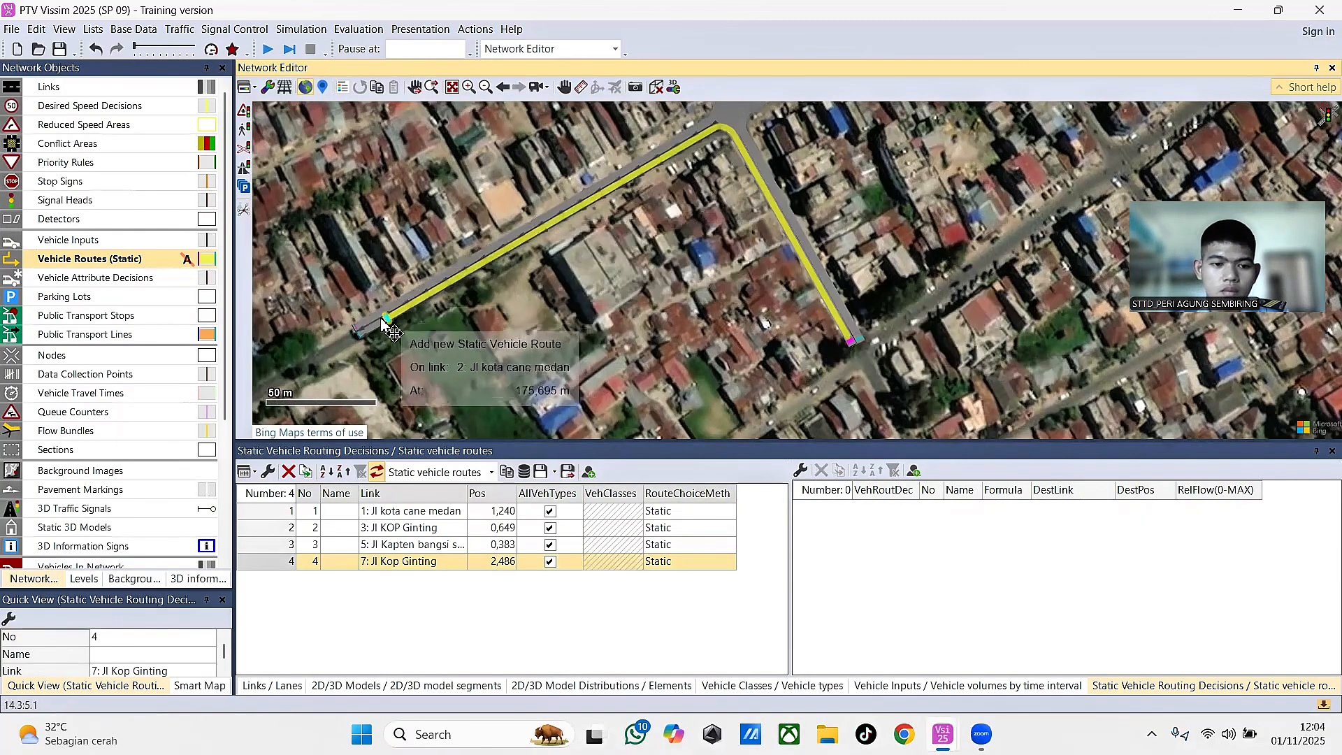
- Add static routes from the link 7 decision to the far ends of links 2, 4 and 6
click(358, 335)
drag(719, 117, 728, 290)
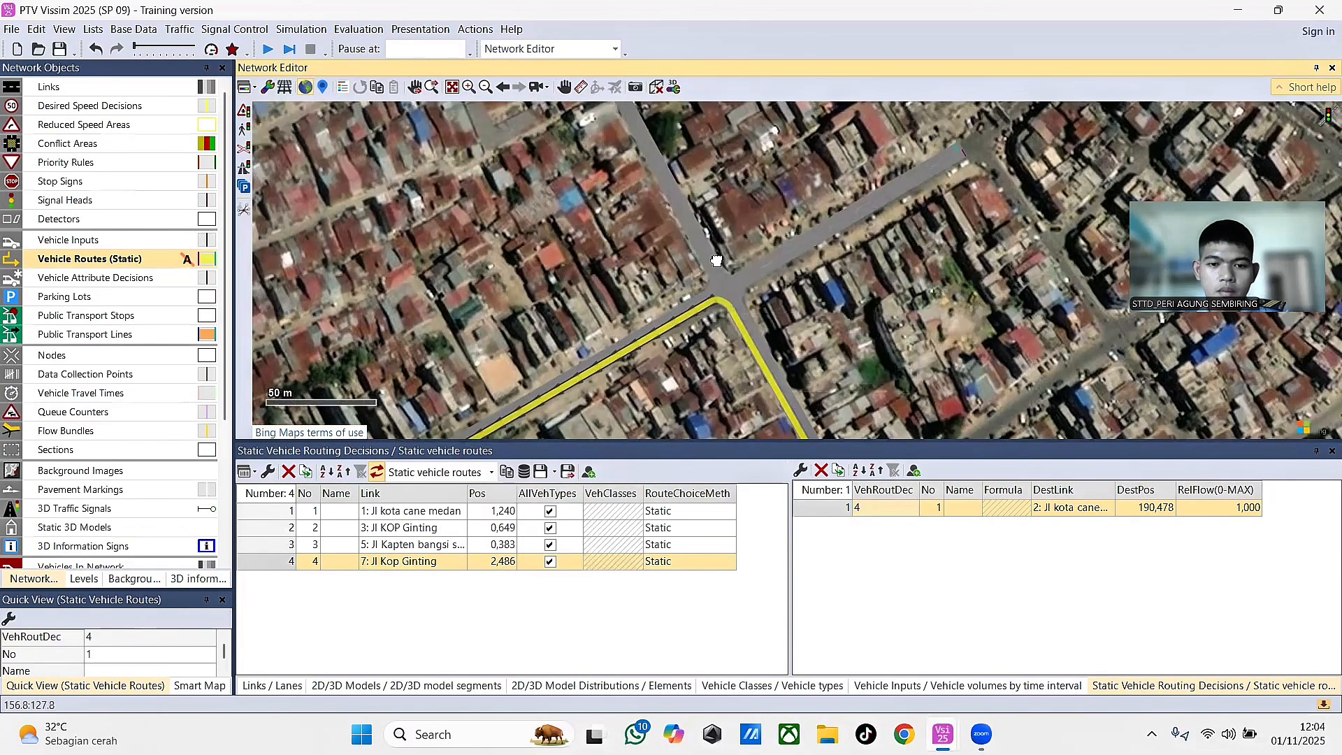
drag(710, 230, 754, 390)
click(644, 205)
drag(1035, 357, 832, 297)
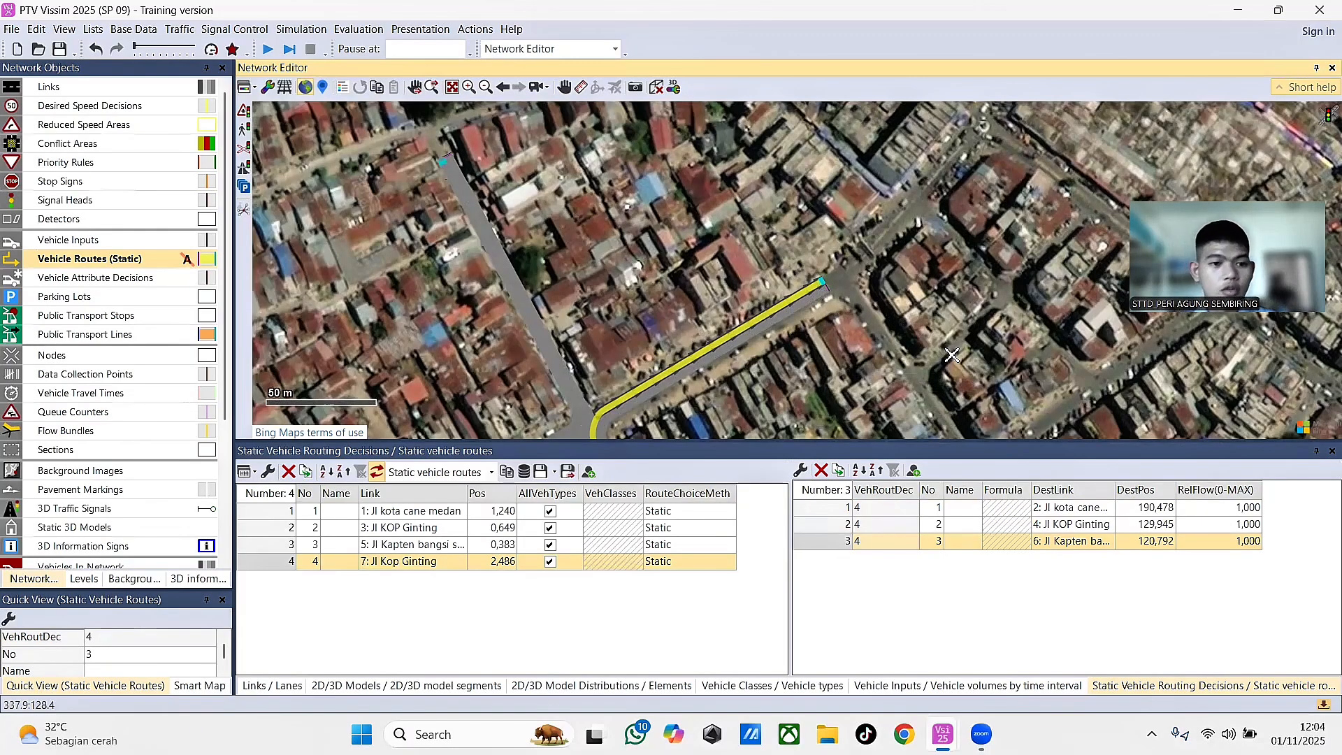
- Set the relative flow of the link 1 (Jl kota cane medan) routing decision's route to link 4 to 0,5
click(179, 30)
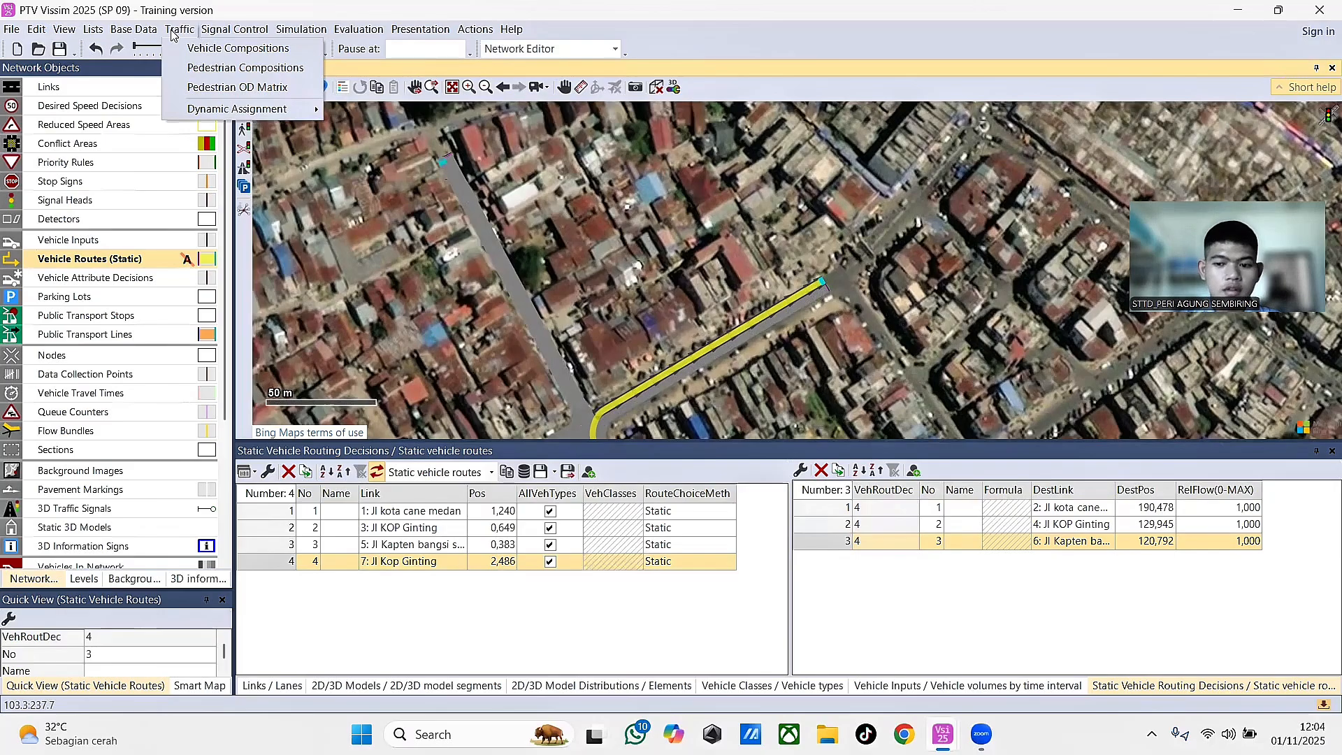
click(518, 625)
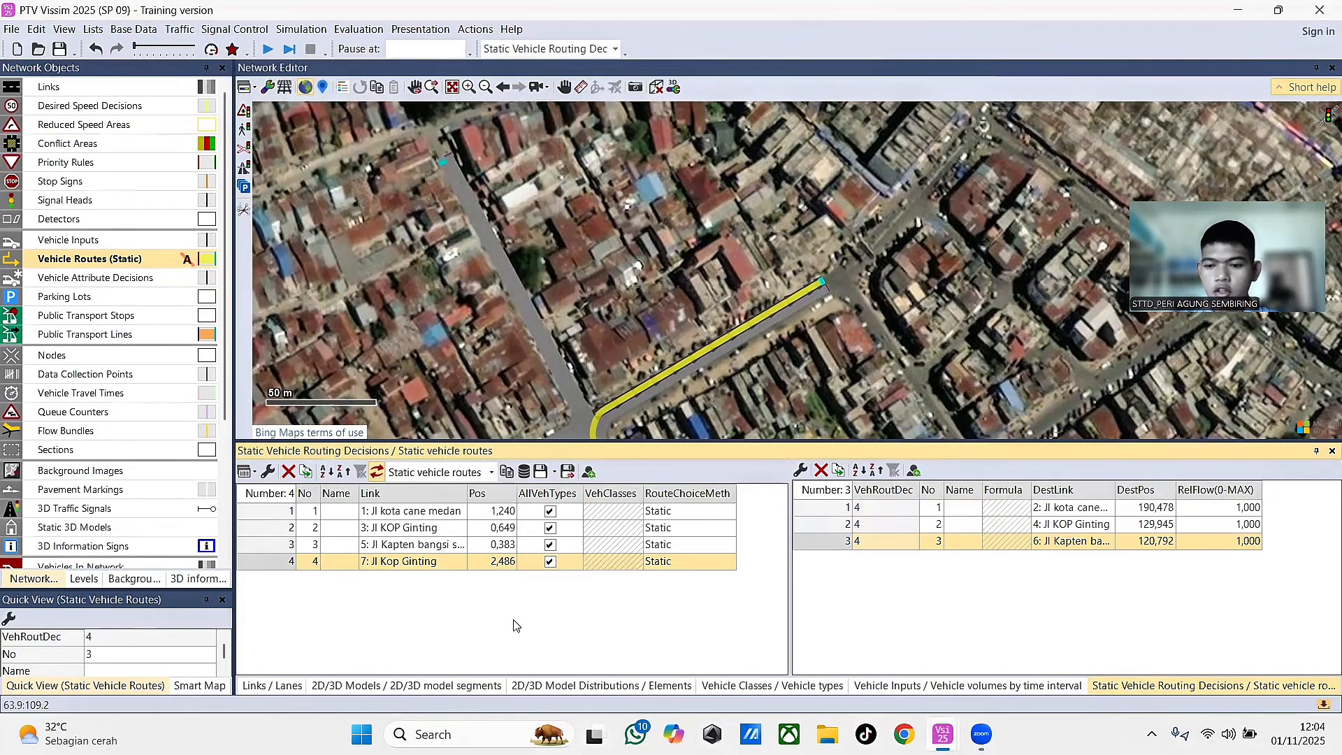
key(Up)
key(Up)
key(Up)
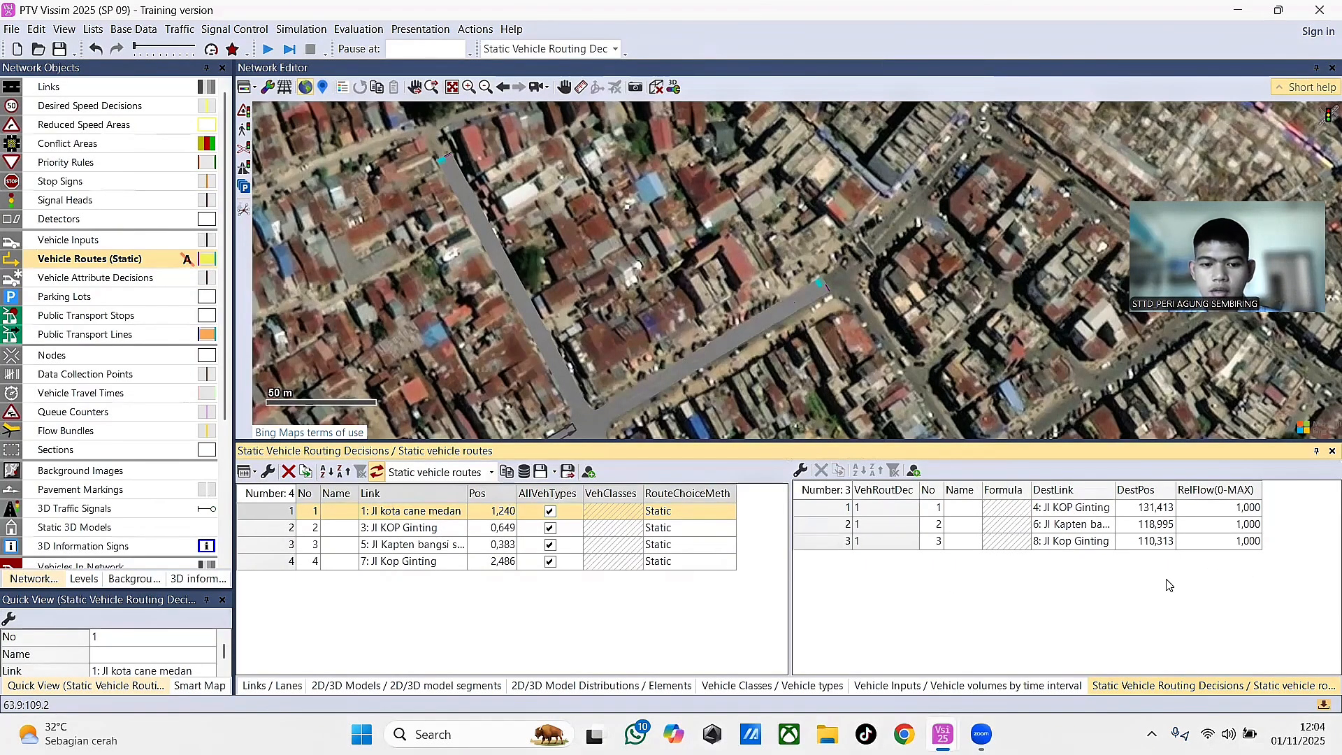
click(1229, 507)
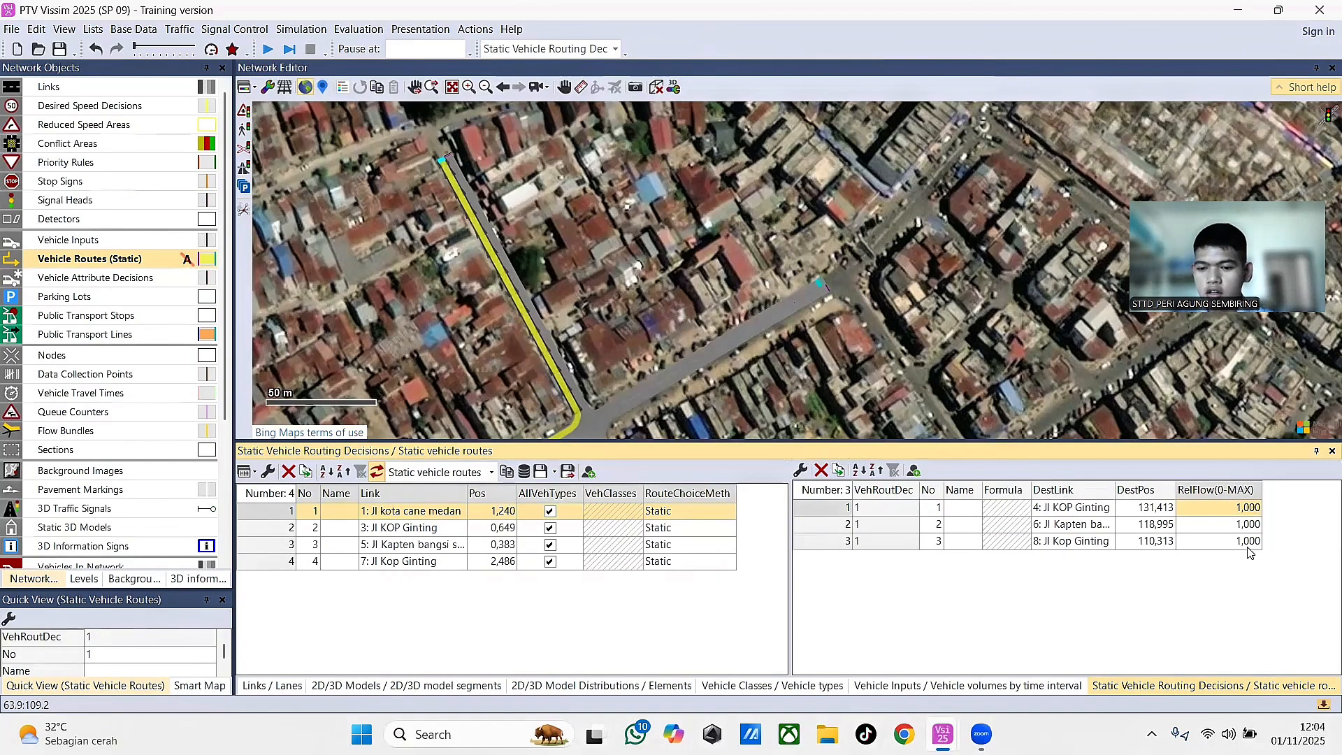
click(825, 512)
click(826, 527)
click(825, 540)
click(1208, 507)
click(1249, 504)
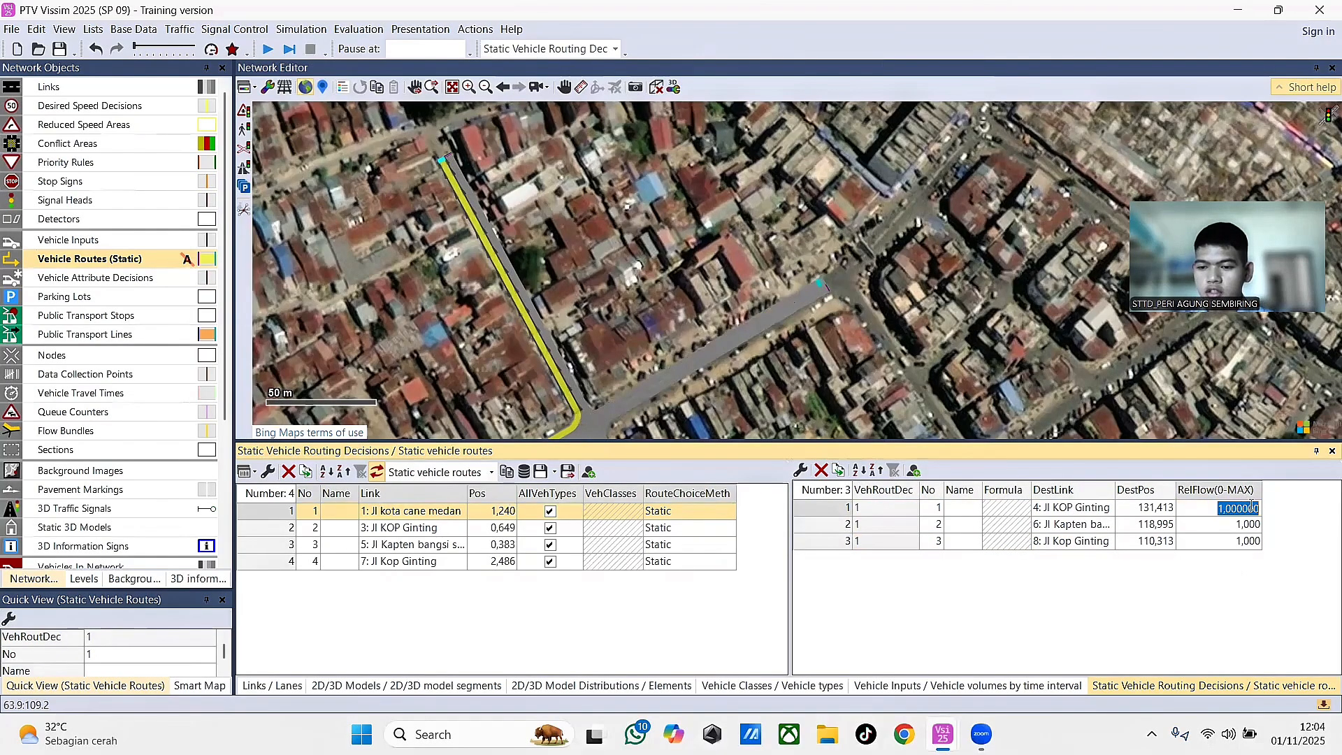
text(0,5)
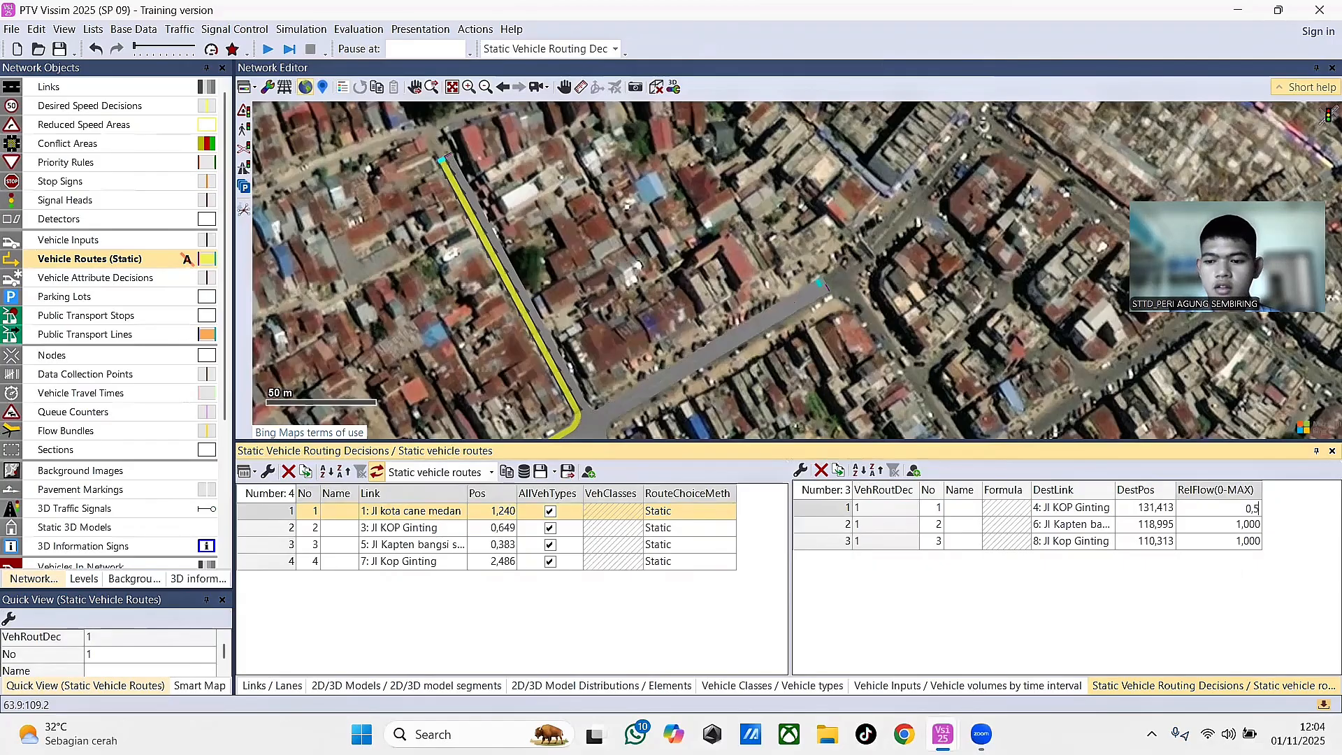
- Set the relative flows of the link 1 decision's routes to 0,2 for link 6 and 0,3 for link 8
click(1248, 525)
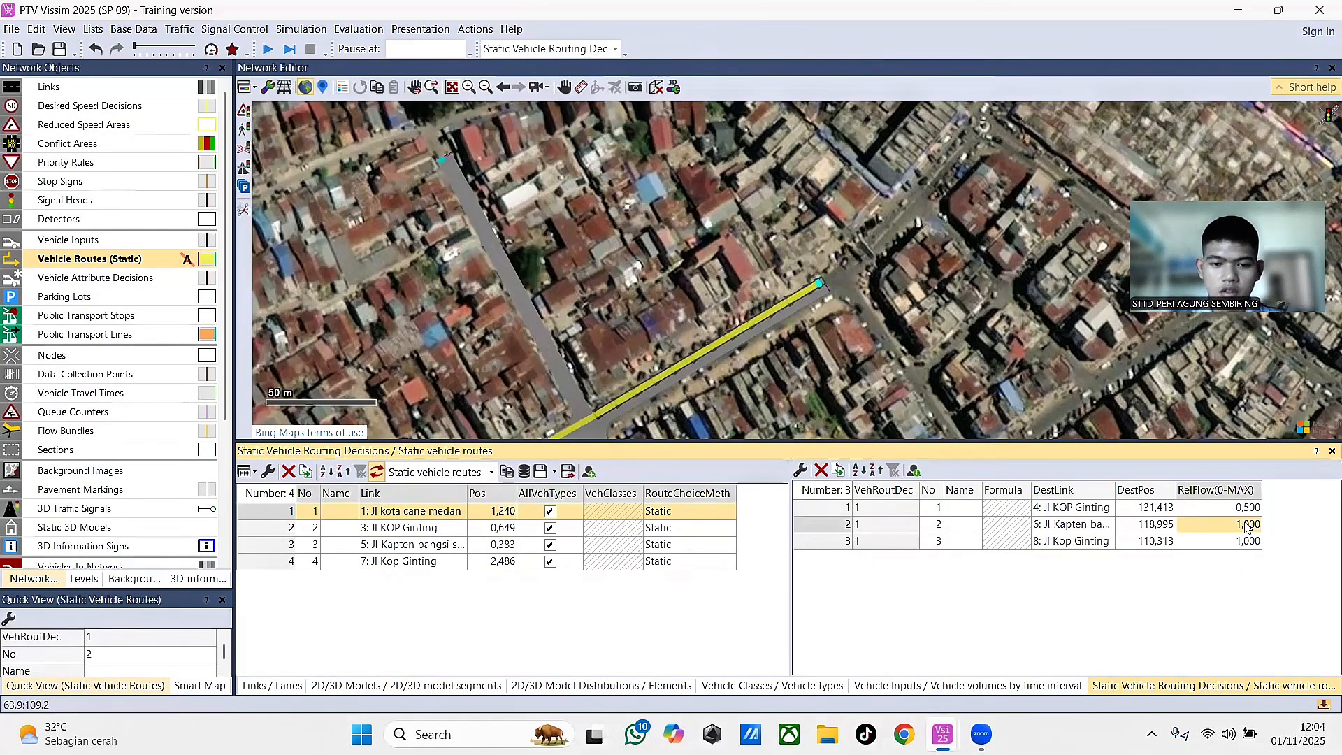
text(0,2)
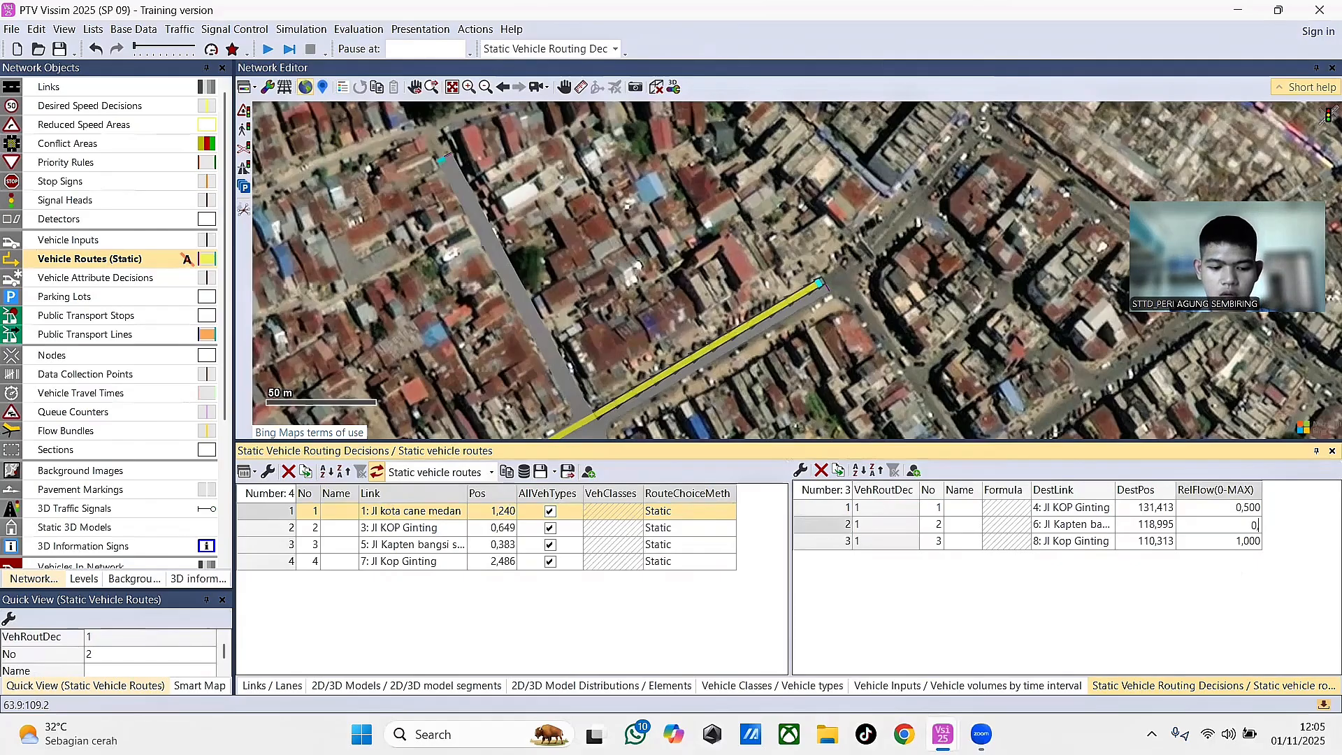
click(1247, 545)
text(0)
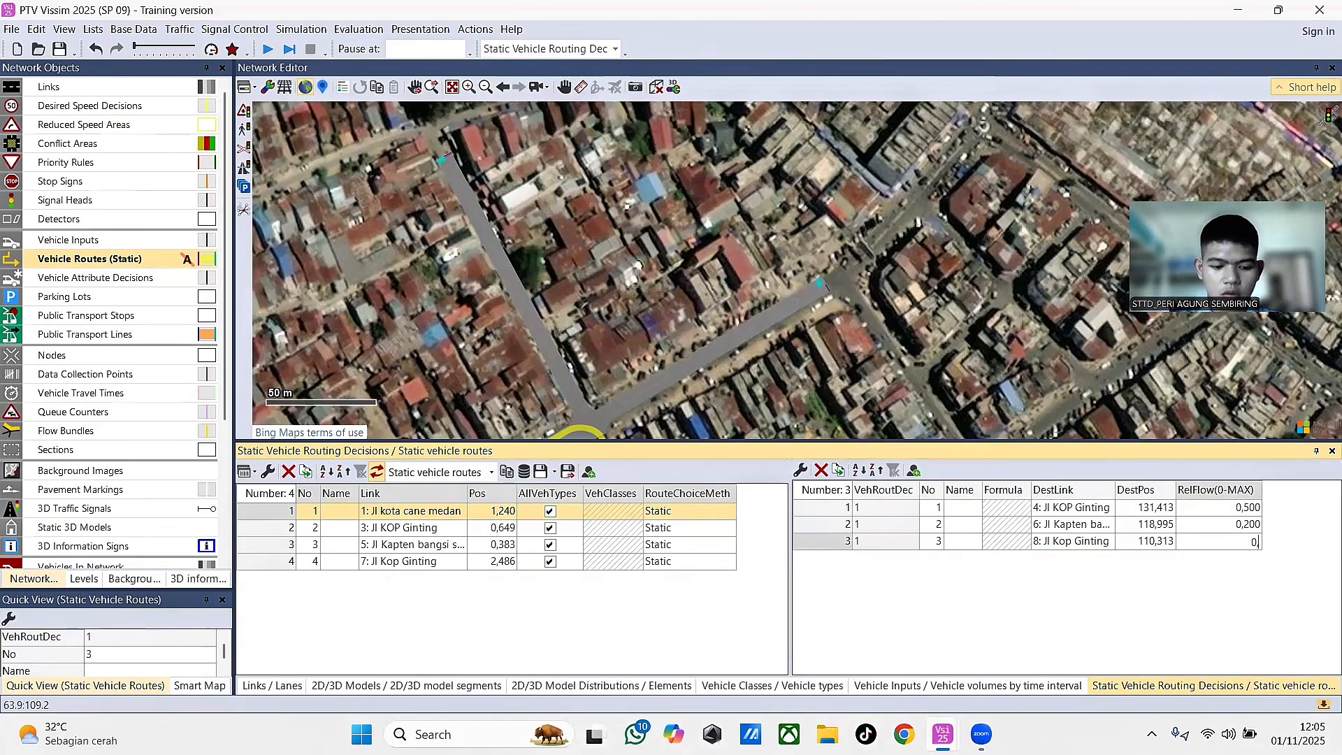
text(,3)
click(1235, 584)
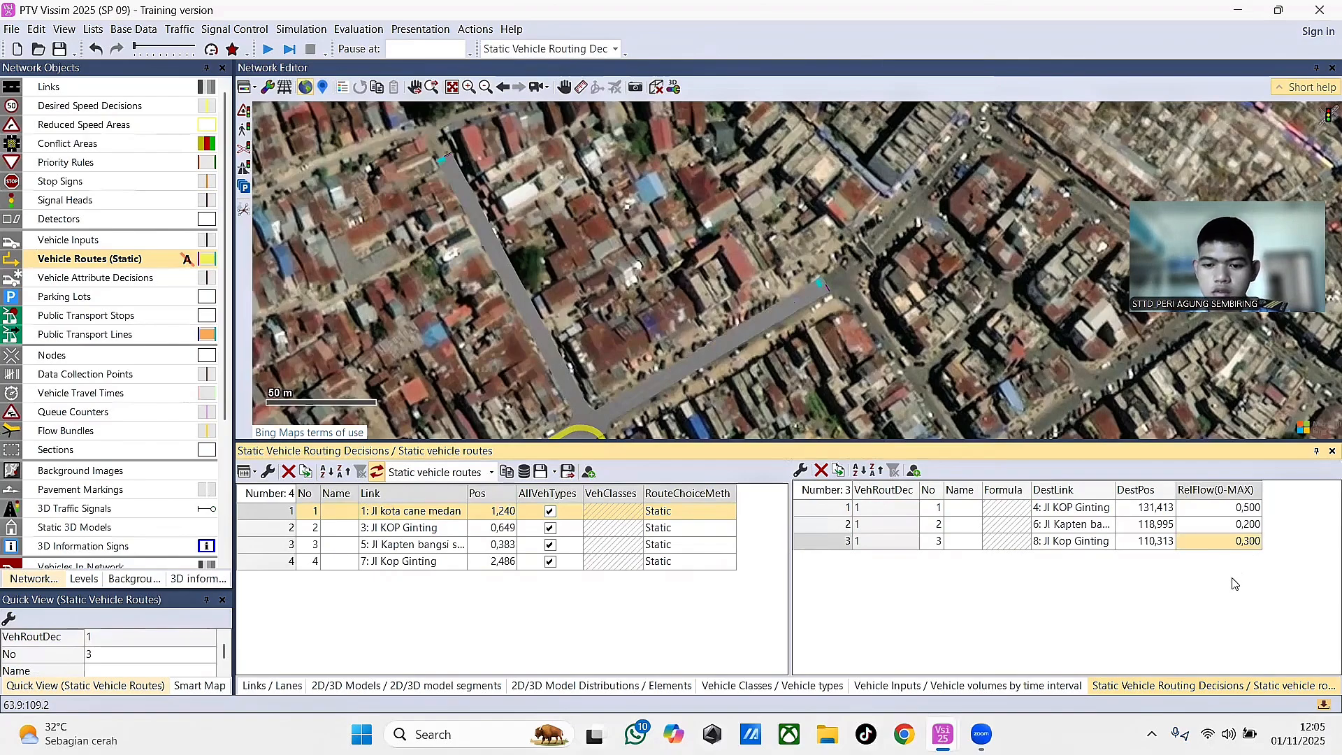
- For the link 3 decision, set the relative flows to 0,4 for link 6 and 0,3 for link 8, and enter one for link 2
click(281, 529)
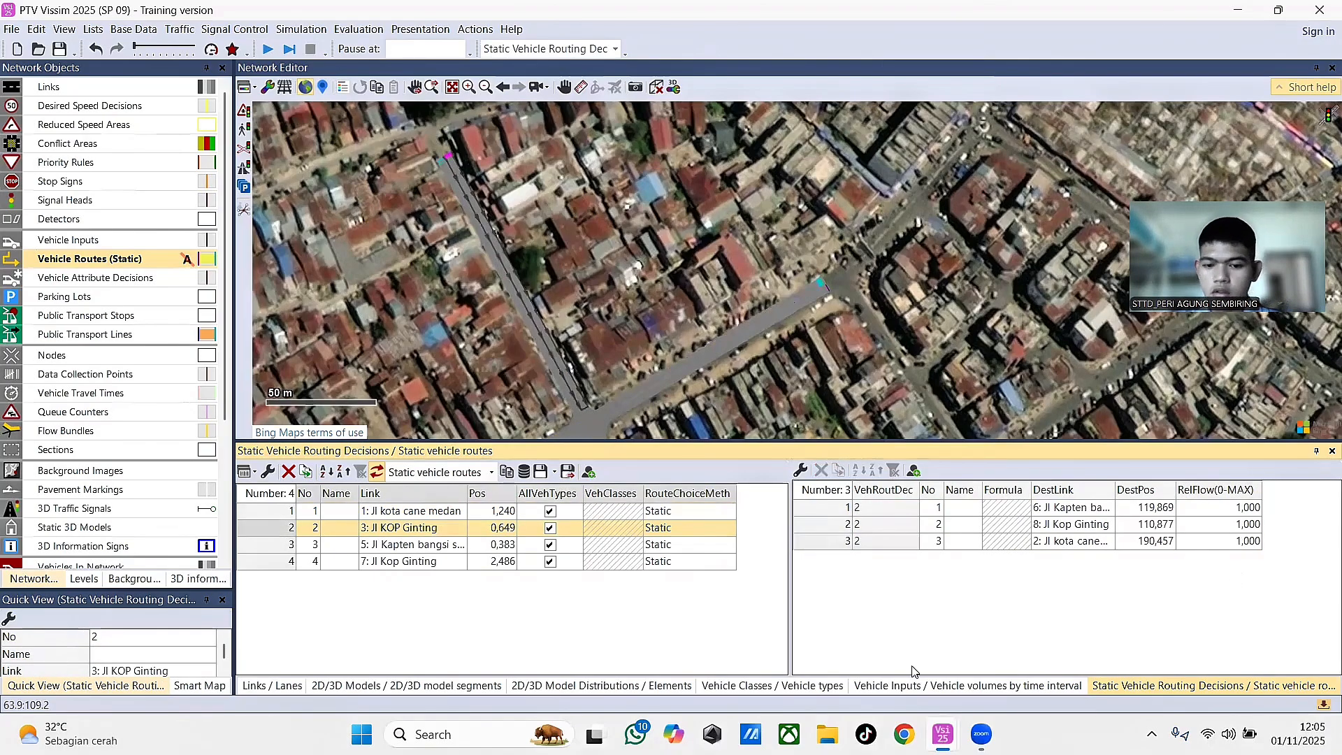
click(1231, 508)
text(0)
click(1223, 579)
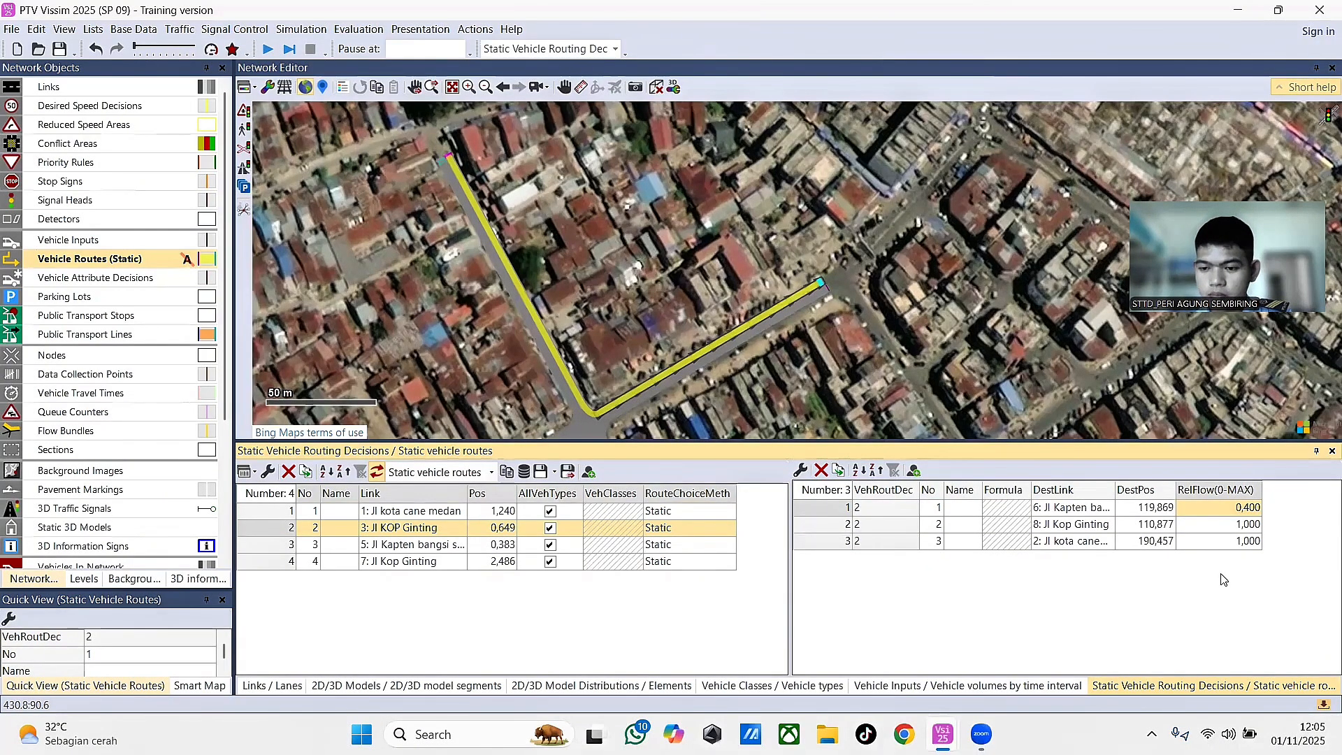
click(1230, 524)
text(0,3)
key(Down)
text(0)
key(Return)
- For the link 5 decision, set the relative flows to 0,4 for link 8 and 0,3 each for links 2 and 4
click(308, 544)
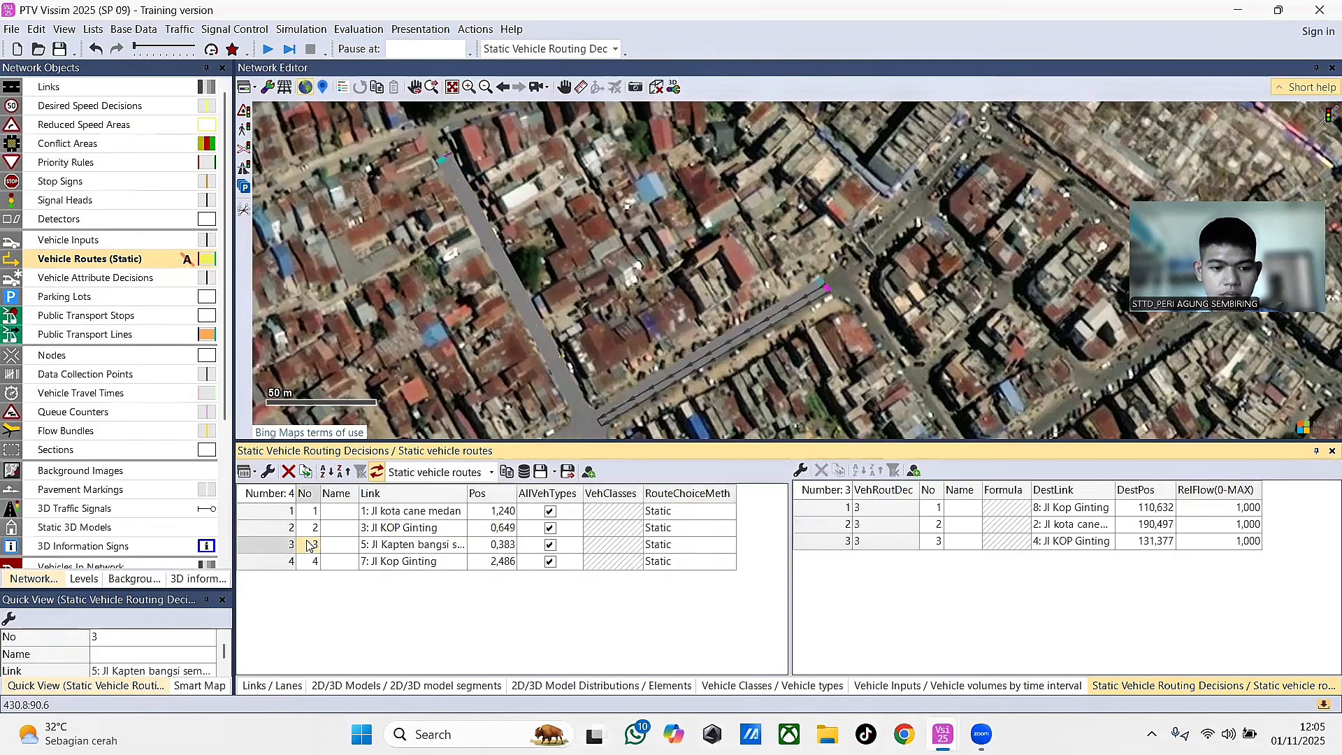
click(1211, 508)
text(0,4)
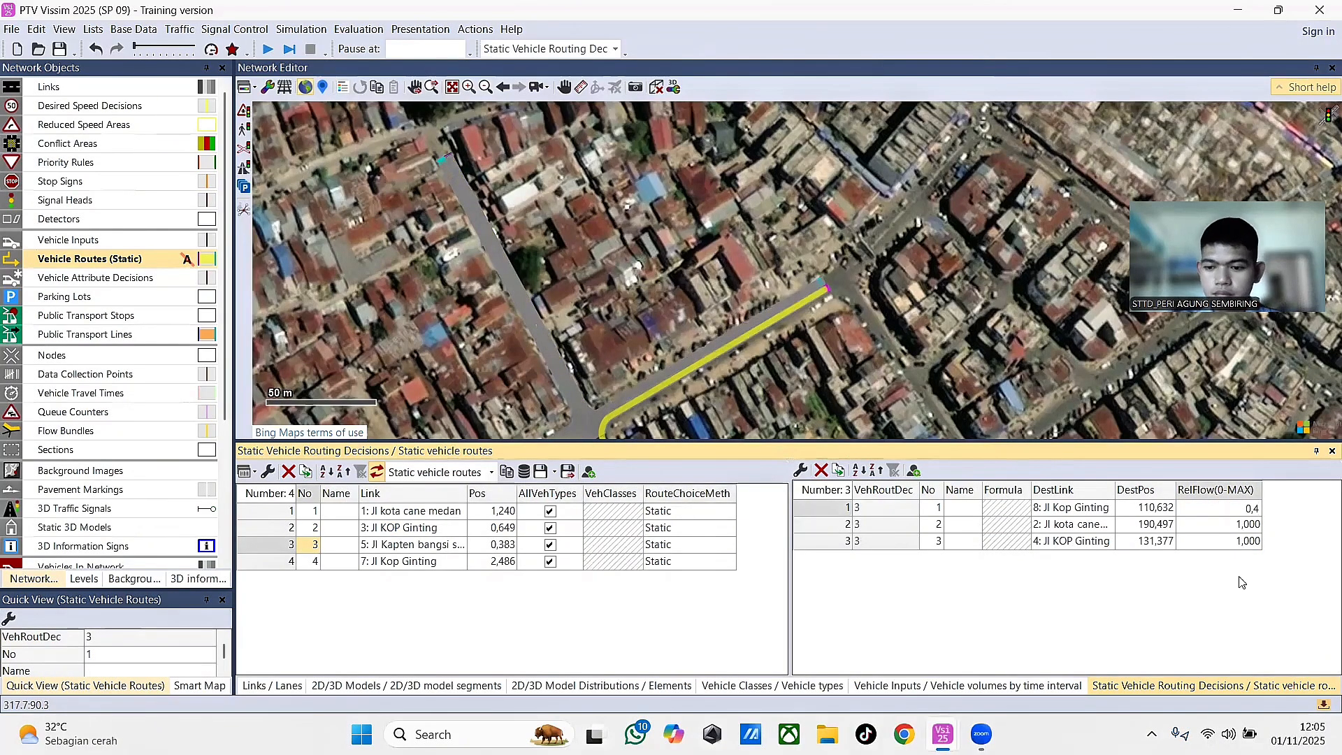
key(Down)
text(0,6)
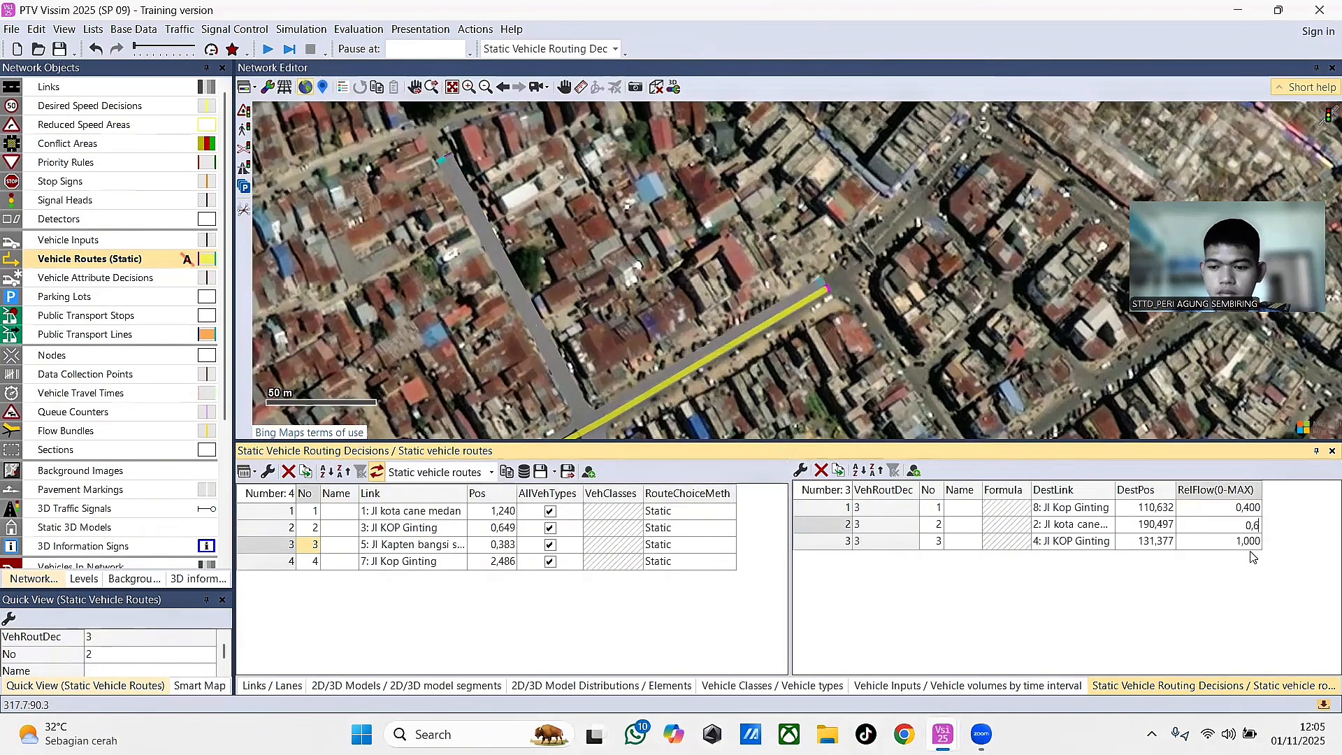
key(Down)
text(0,3)
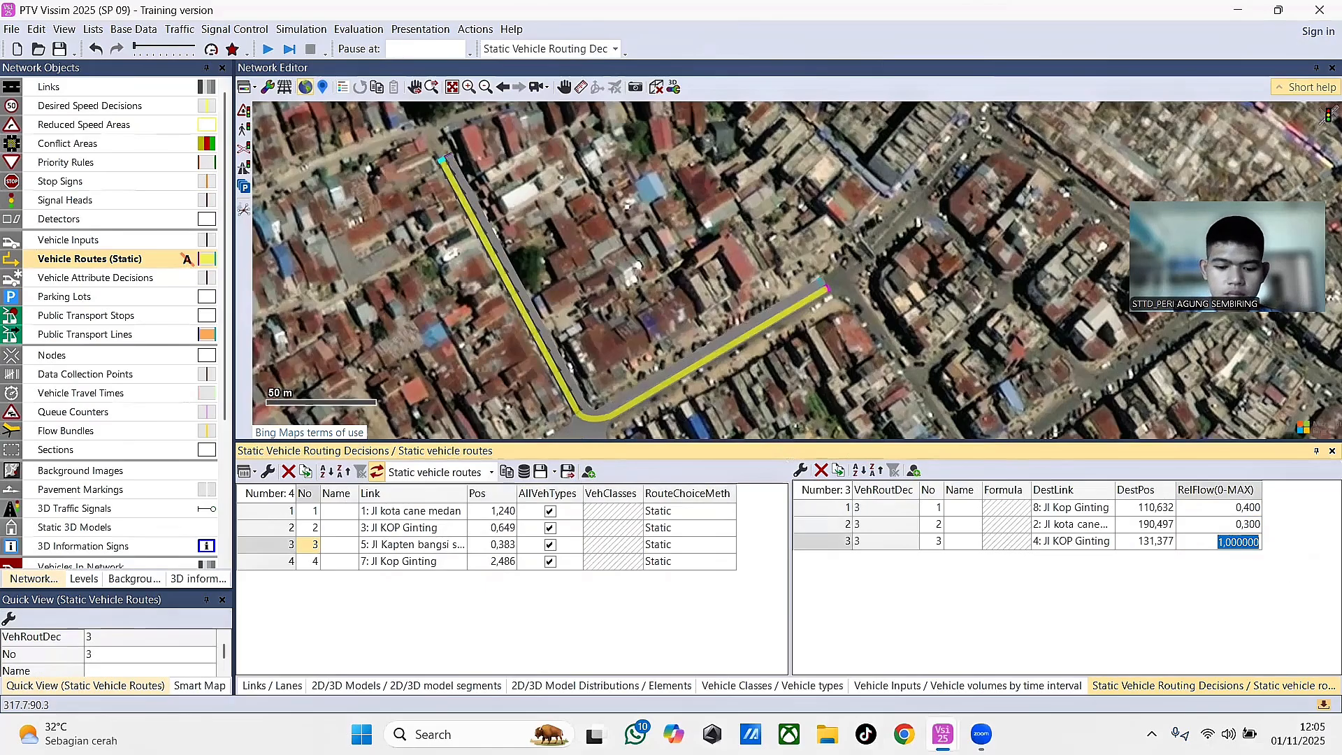
key(Return)
- For the link 7 decision, set the relative flows to 0,5 for link 2 and 0,25 each for links 4 and 6
click(305, 562)
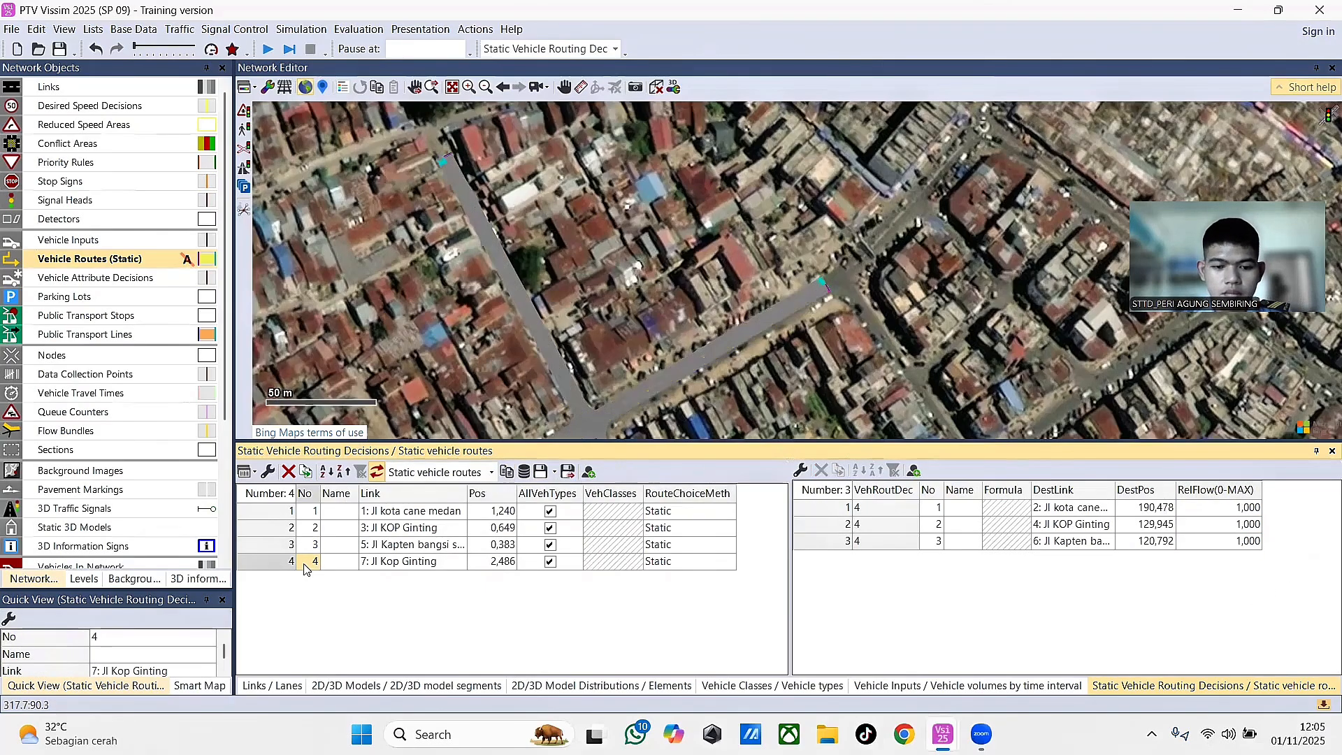
click(288, 561)
click(1239, 509)
text(0,5)
key(Down)
text(0)
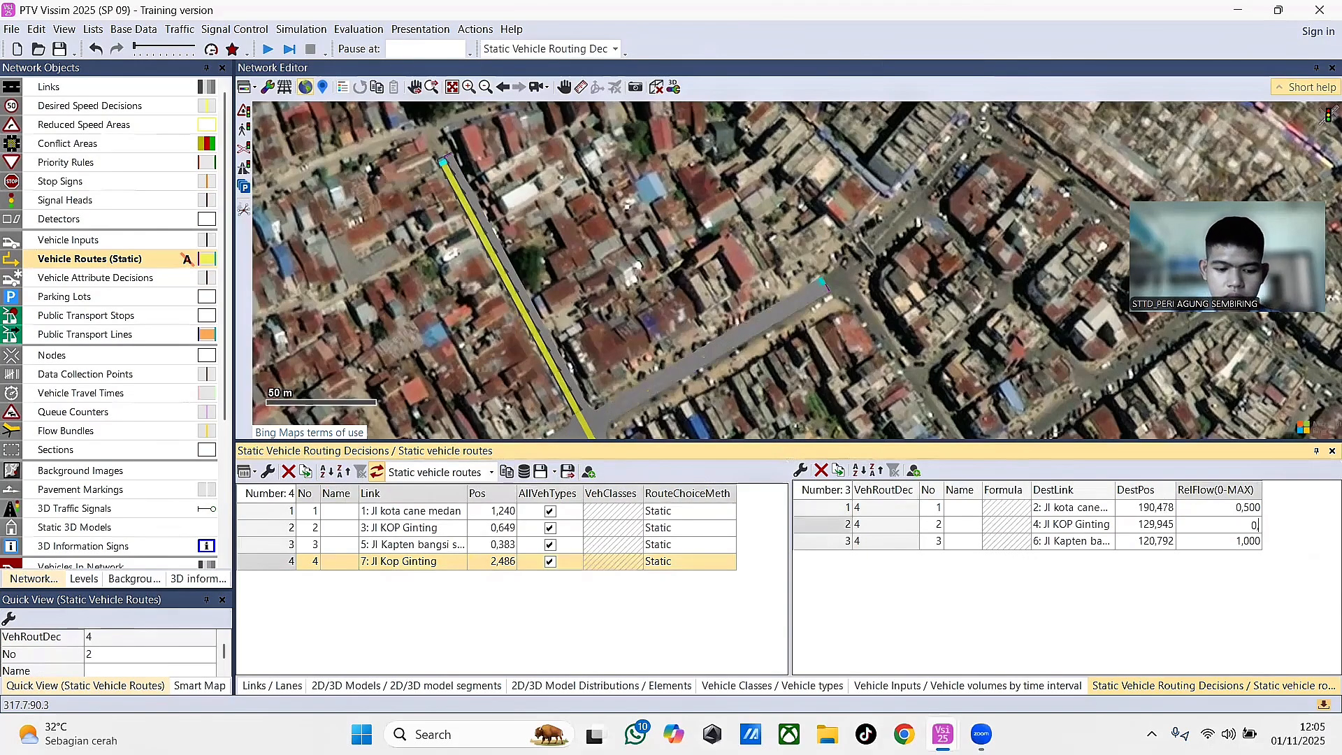
text(,23)
key(BackSpace)
text(5)
key(Down)
text(0,25)
key(Return)
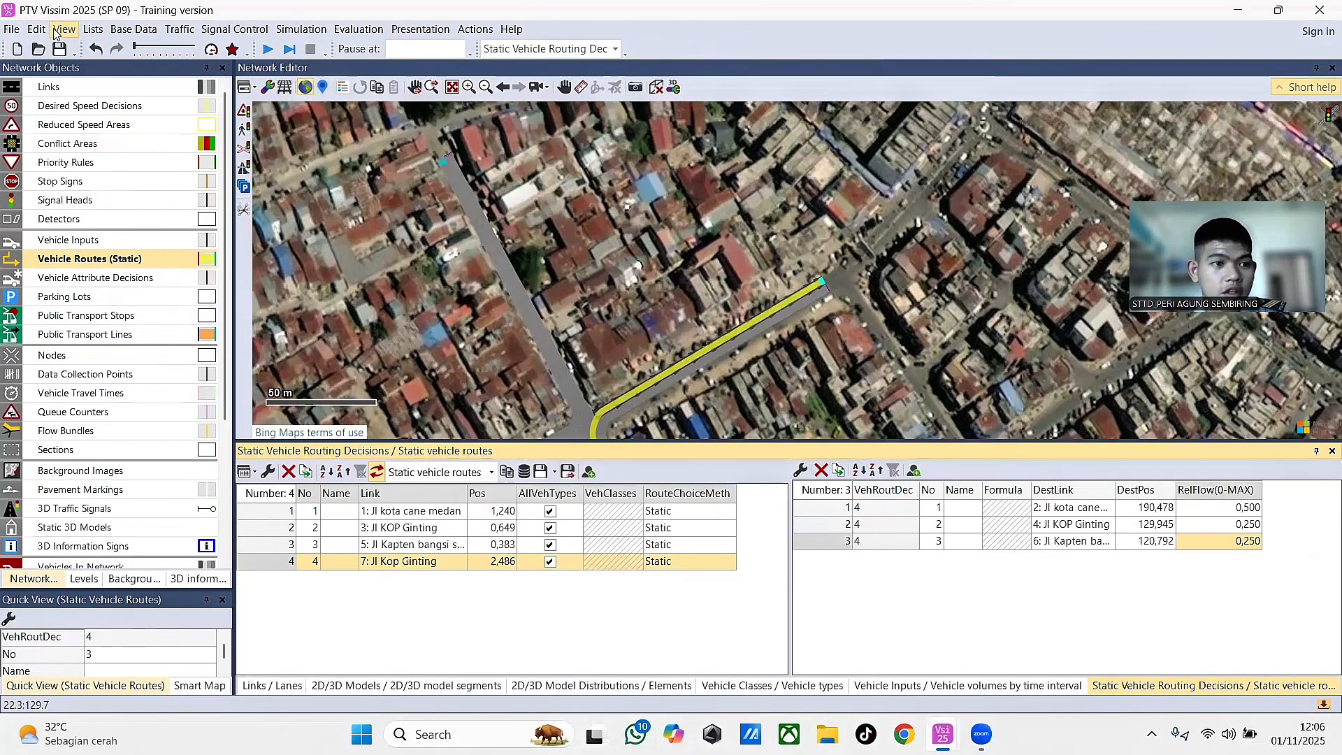
- Open the vehicle compositions list and add two new compositions, numbers 3 and 4
click(179, 28)
click(190, 49)
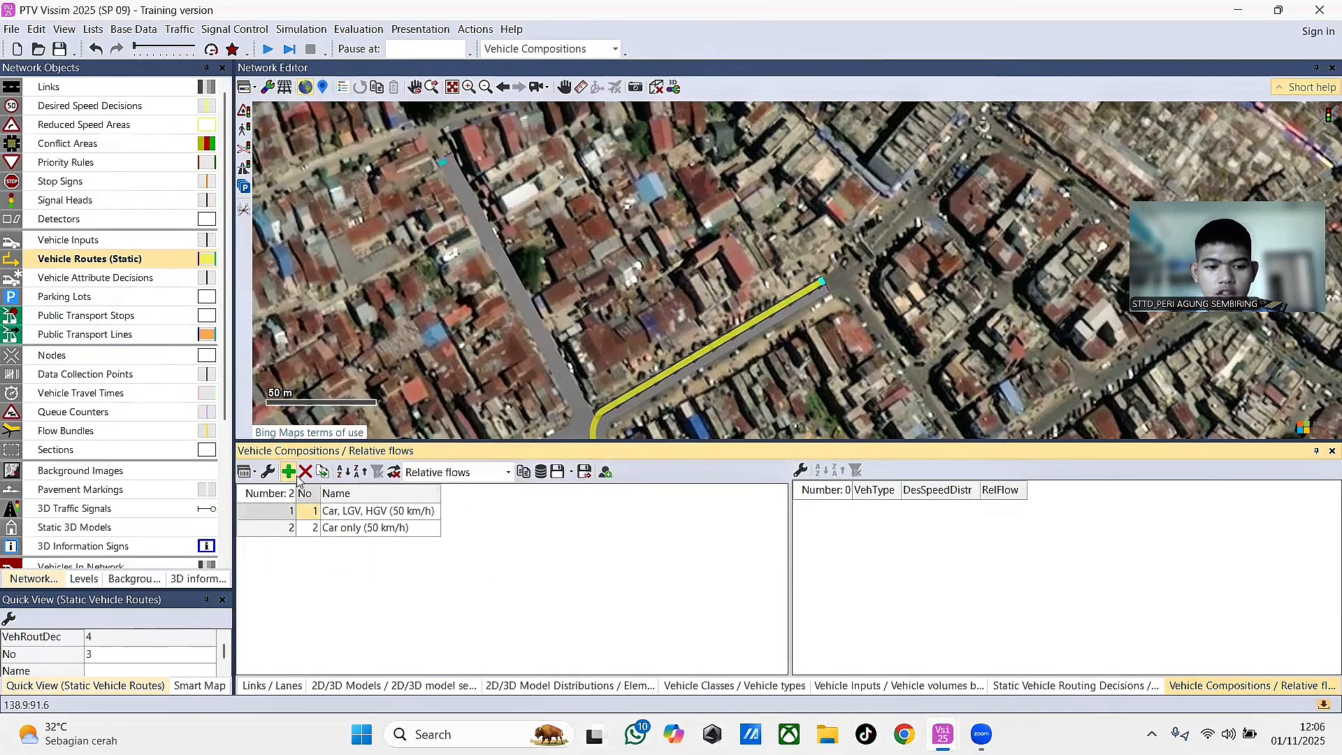
click(264, 514)
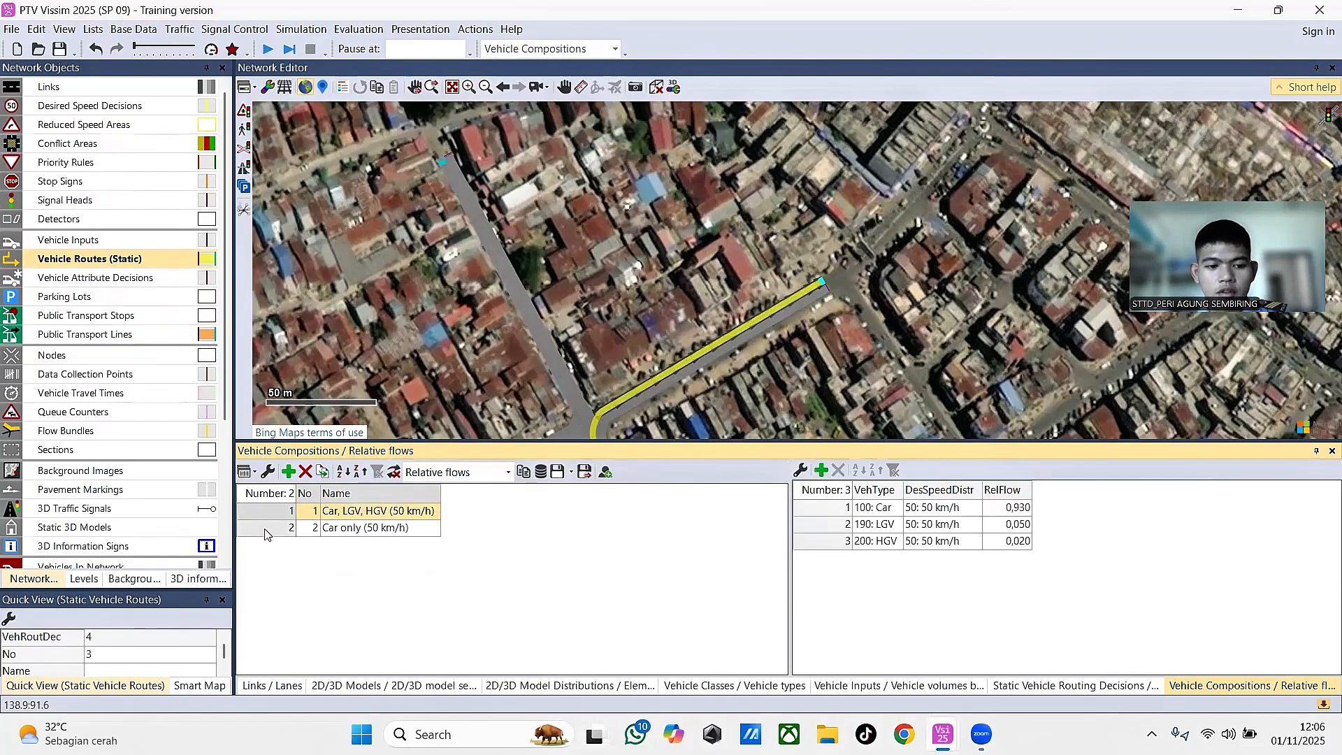
click(266, 530)
click(288, 472)
click(288, 472)
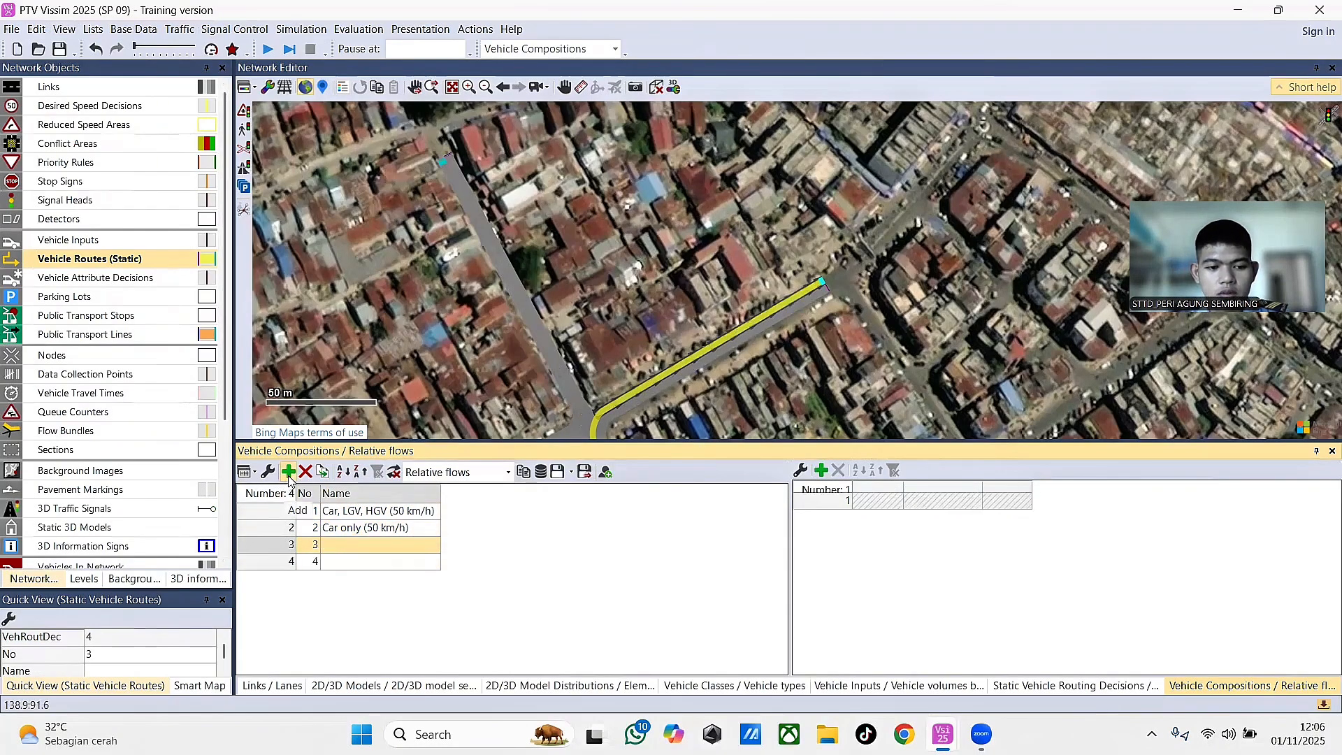
- Rename vehicle composition 1 as "Jl Kota cane medan"
click(409, 512)
double_click(412, 512)
click(413, 513)
double_click(416, 512)
drag(329, 513, 437, 513)
key(BackSpace)
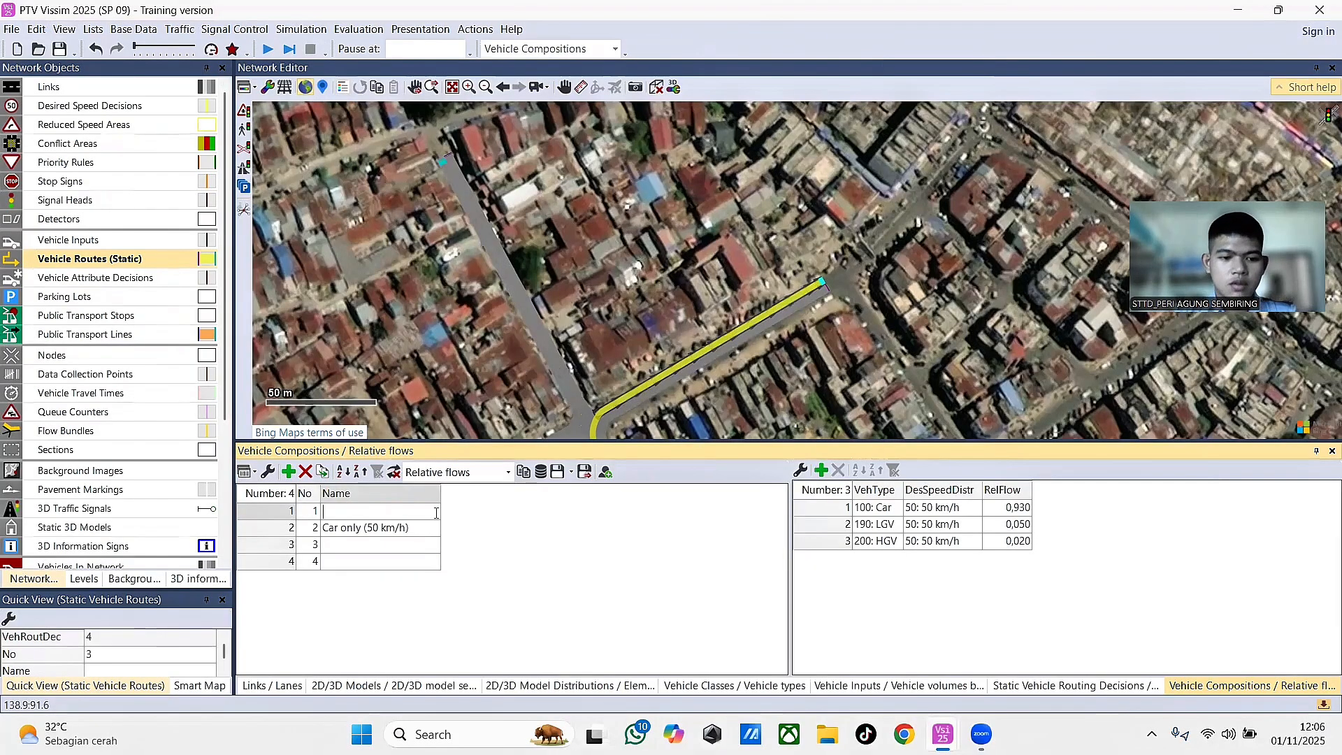
text(Jl Kota ca)
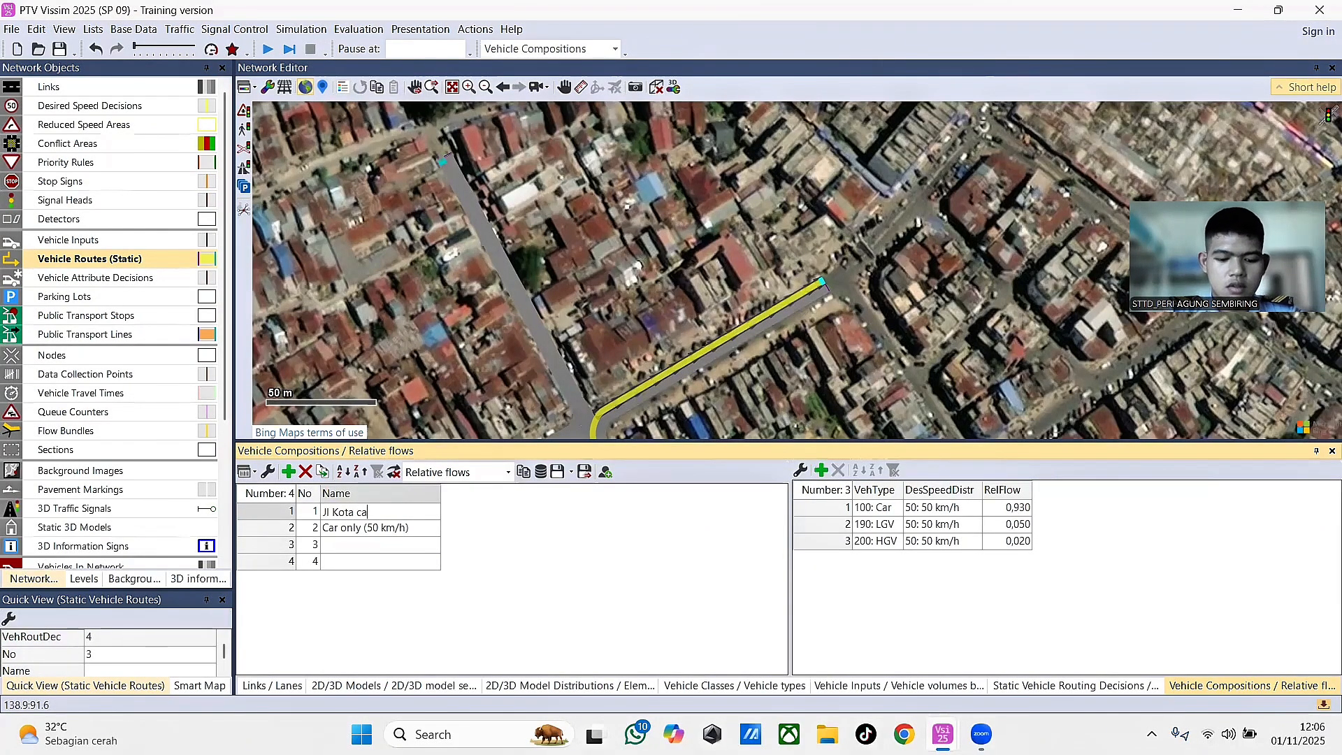
text(ne medan)
- Rename vehicle composition 2 as "jl kop ginting"
click(378, 529)
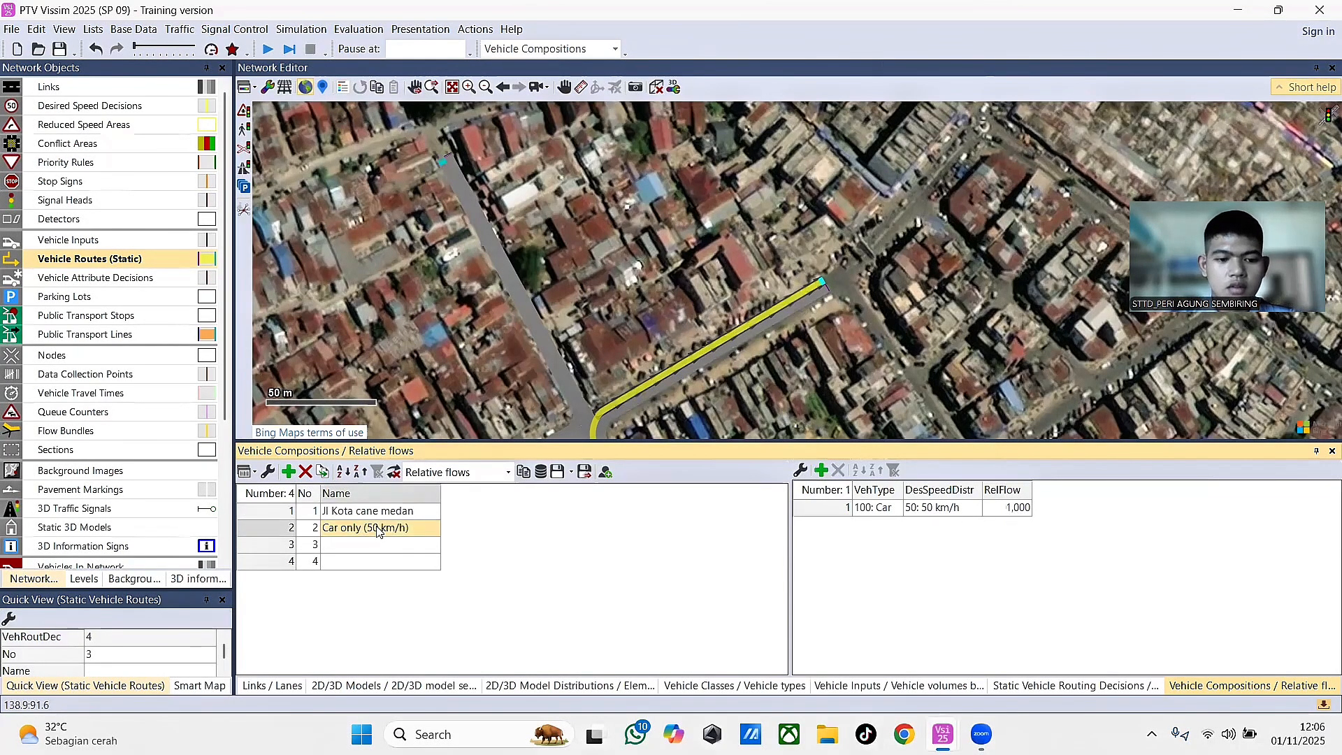
click(379, 529)
text(J)
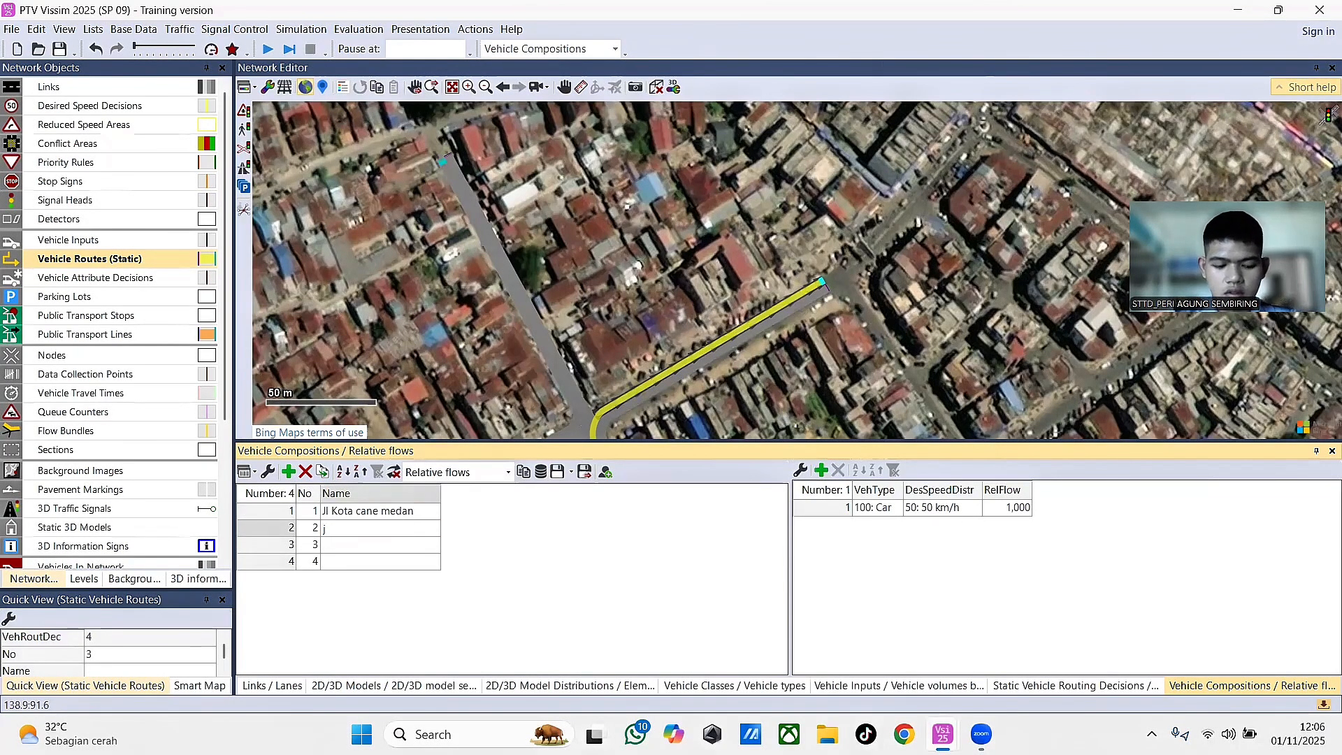
text(l kop ginting)
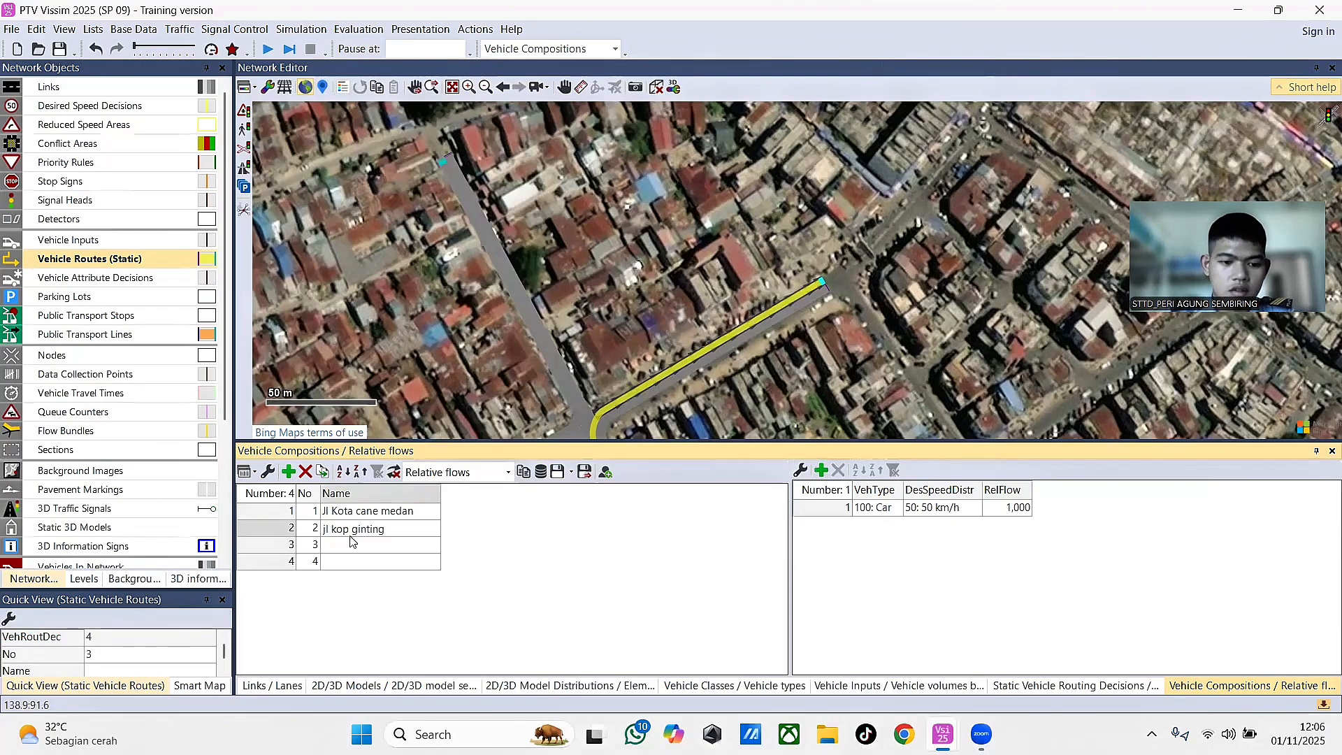
- Name vehicle composition 3 "jl kapten bangsi sembiring" and composition 4 "jl kop ginting"
click(342, 544)
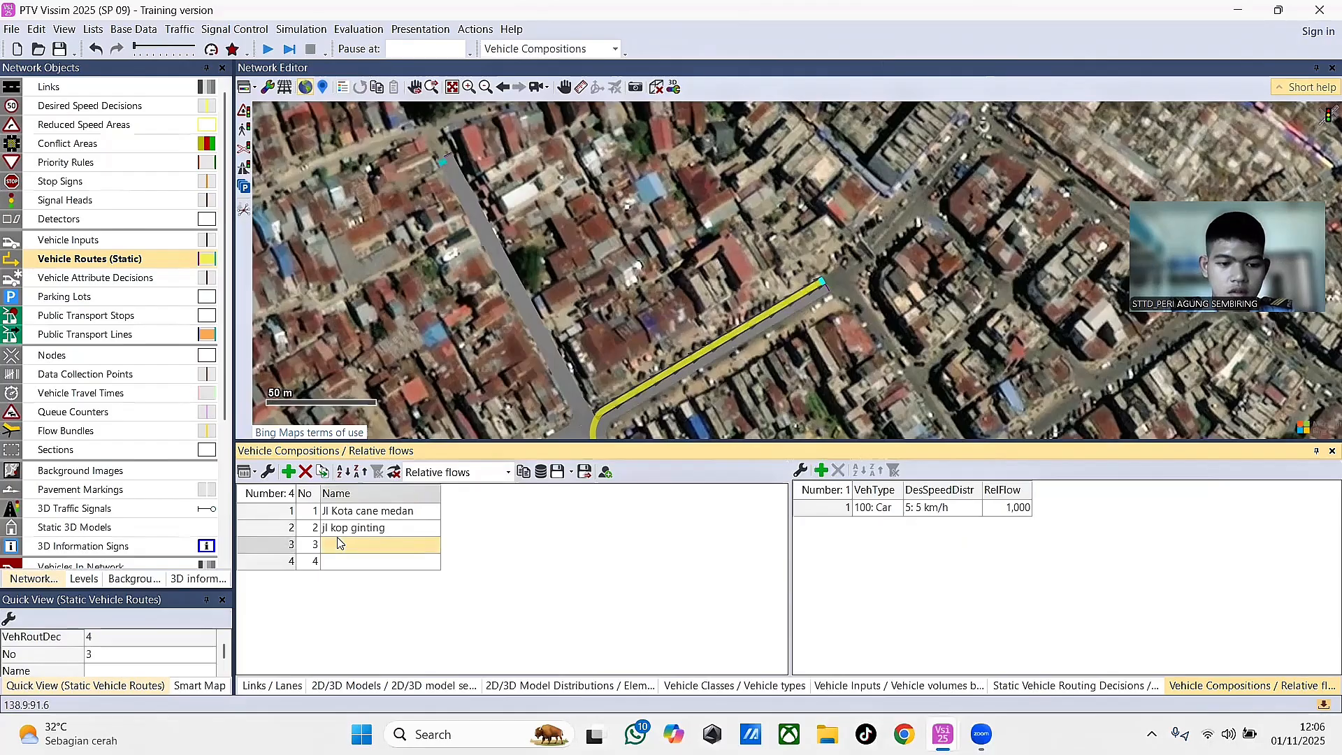
text(j)
text(l kap)
text(ten bangsi )
text(sembiring)
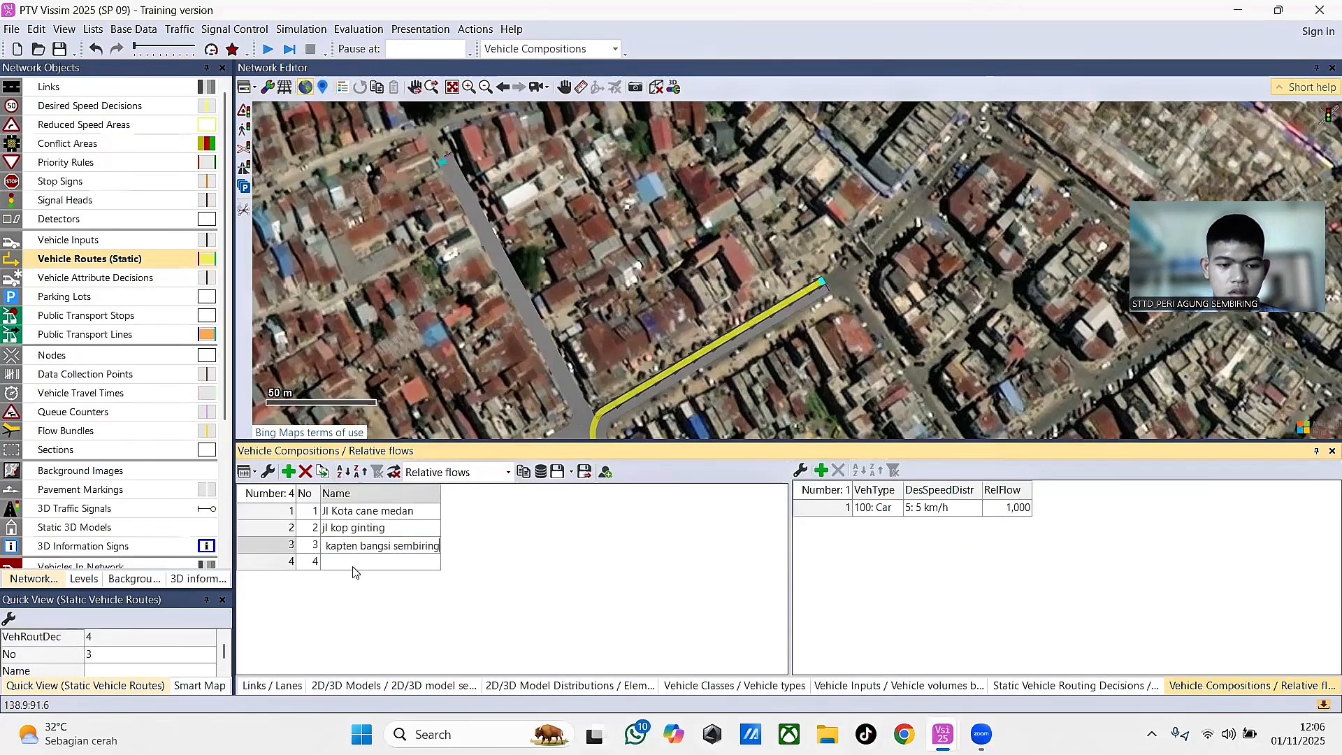
key(Return)
click(354, 564)
text(jl kop gintin)
key(Return)
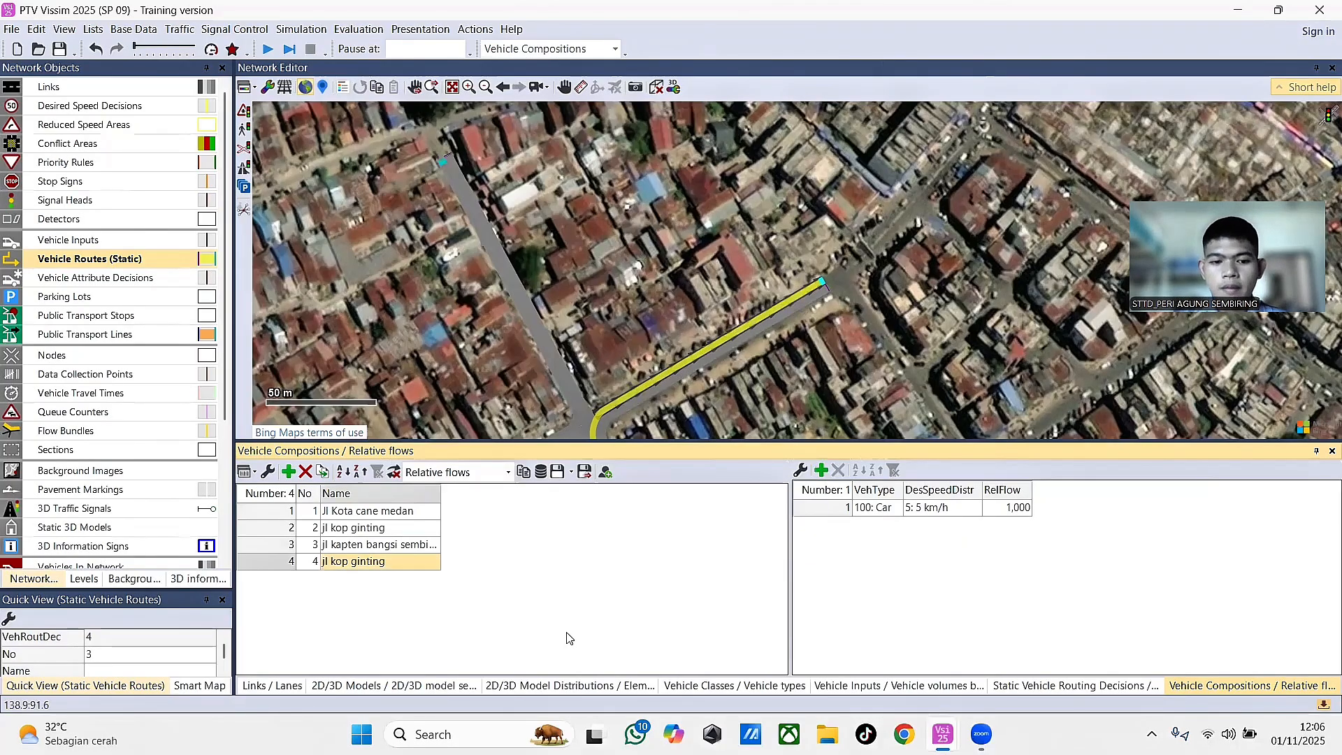
- Add relative flow rows for 300: Bus and 400: Tram to the Jl Kota cane medan composition
key(Up)
key(Up)
key(Up)
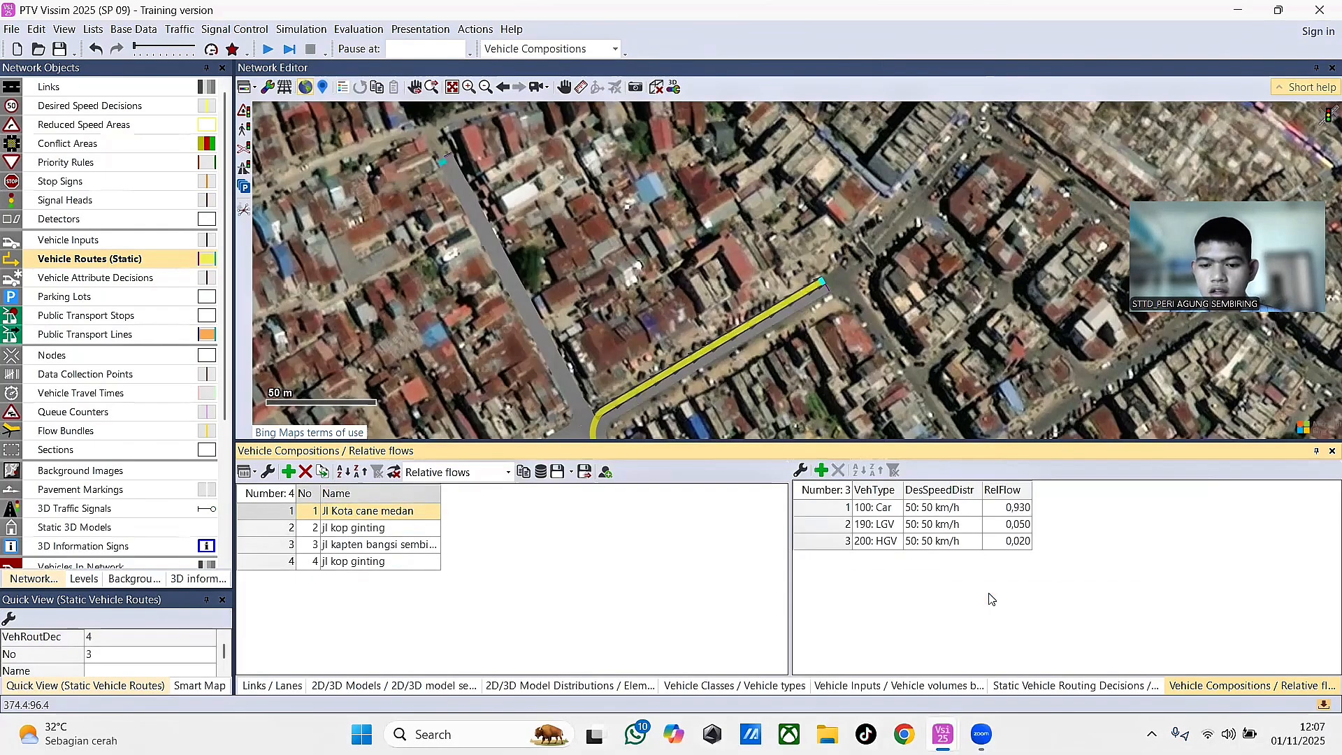
right_click(902, 578)
click(912, 585)
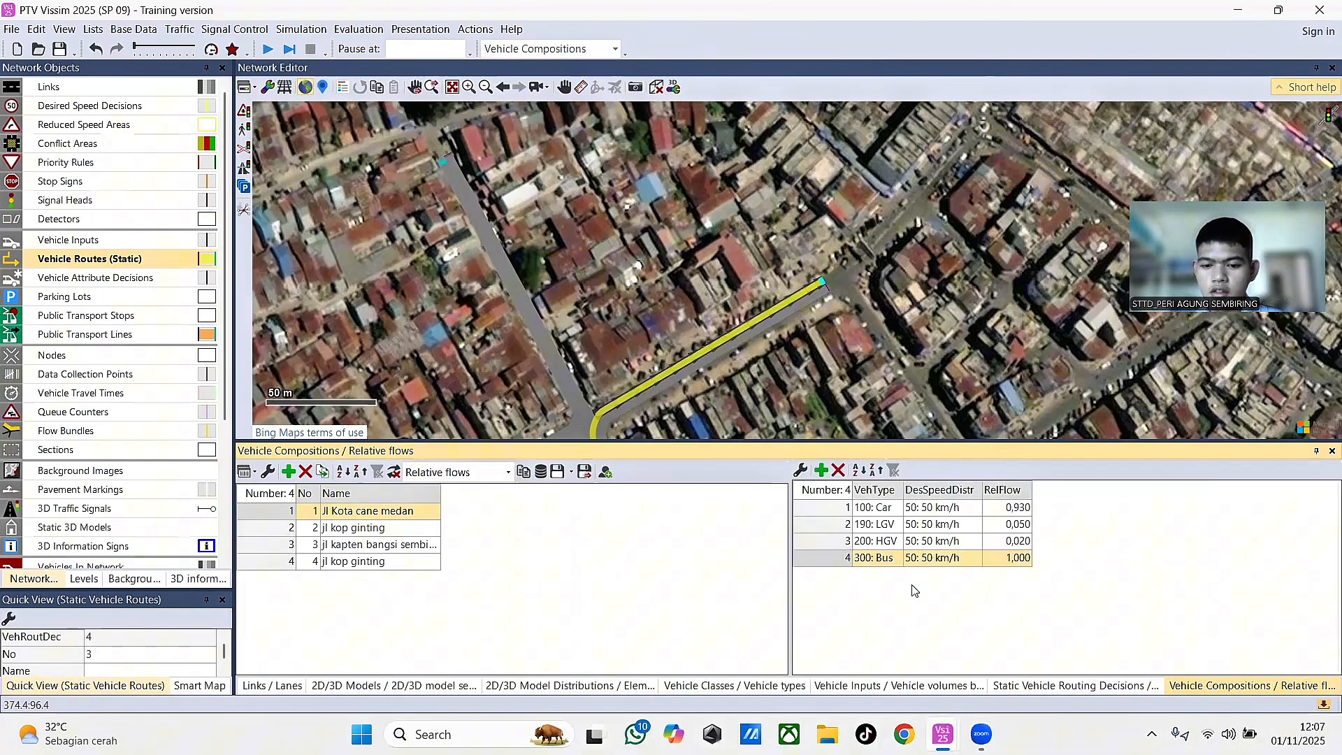
right_click(1100, 521)
click(1134, 531)
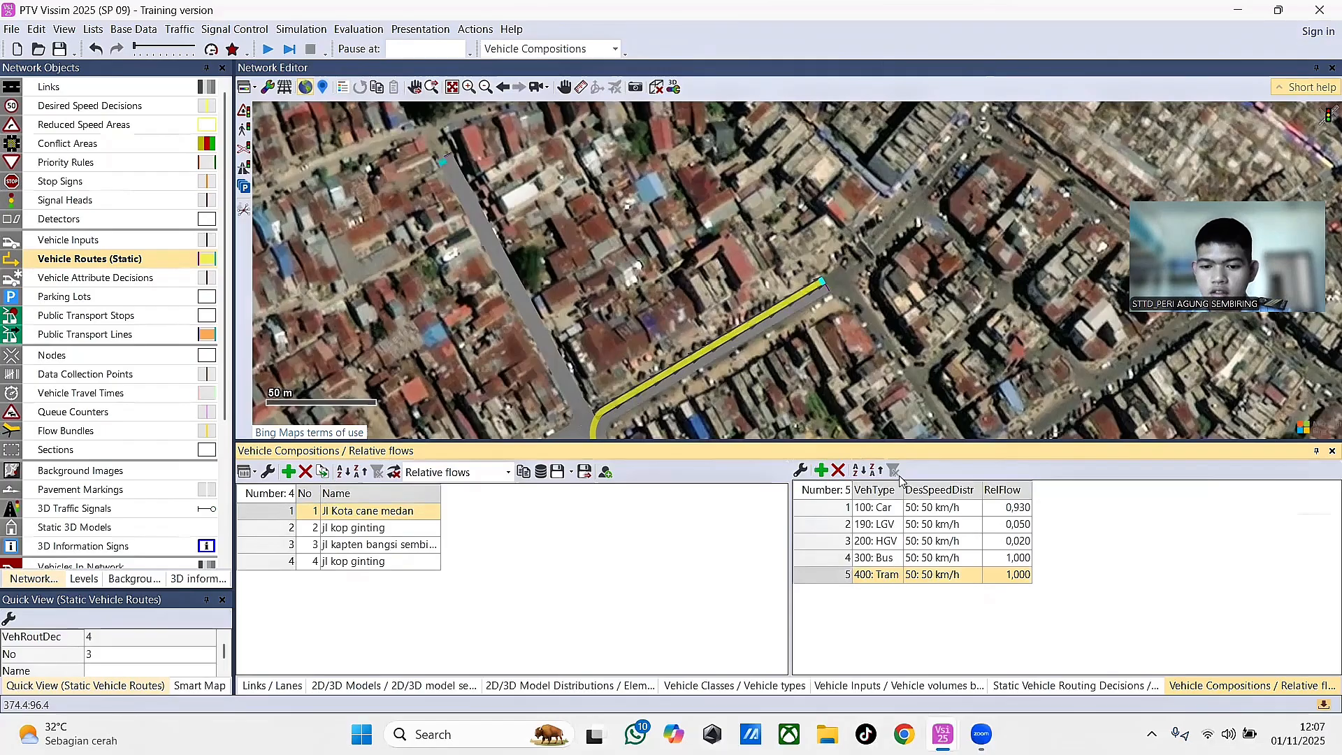
click(899, 574)
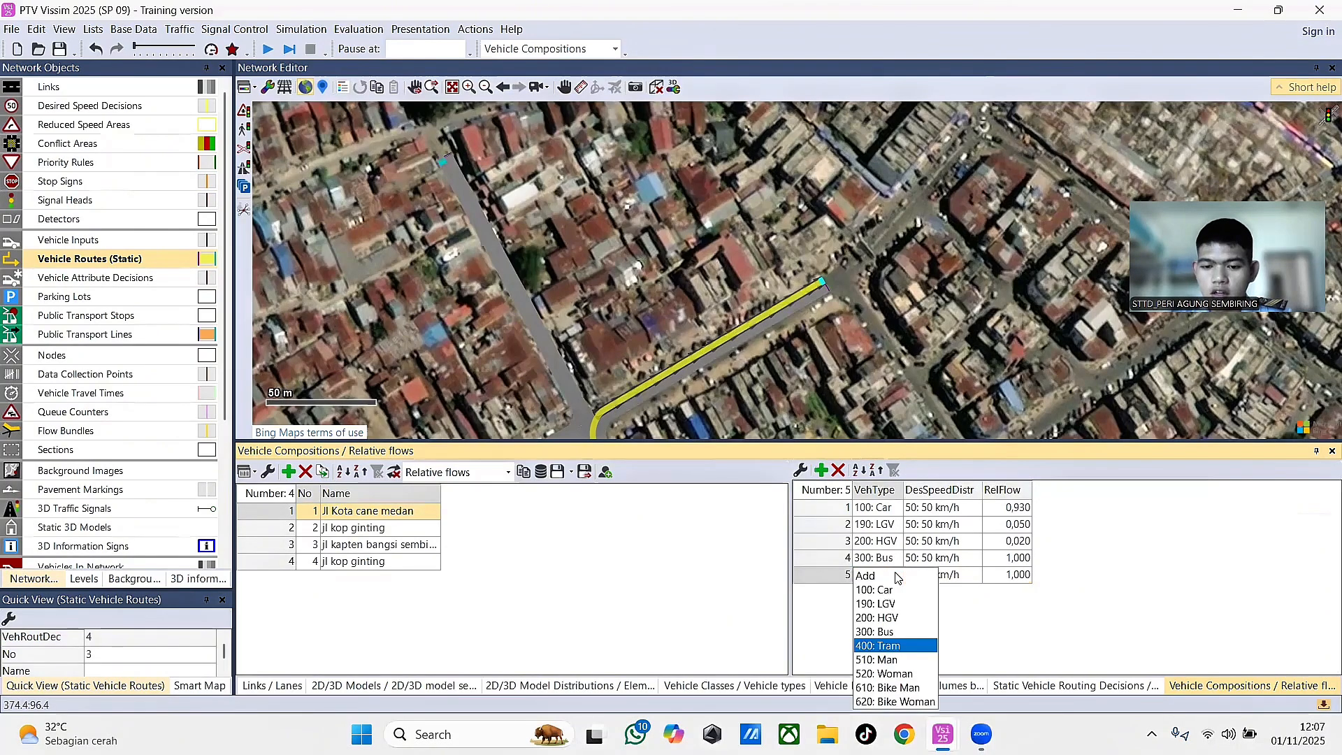
click(1124, 632)
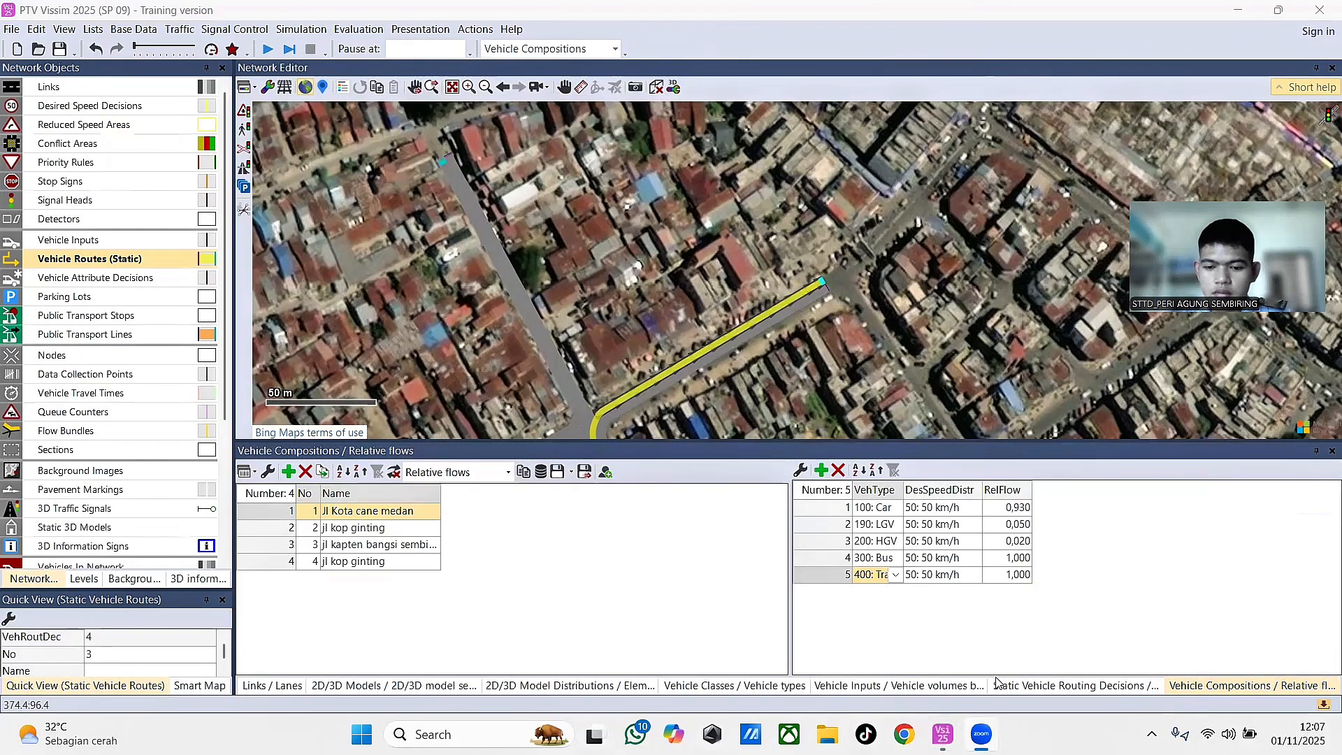
- Change the tram row of the Jl Kota cane medan composition to vehicle type 610 (bike) with desired speed distribution 50 km/h
click(895, 584)
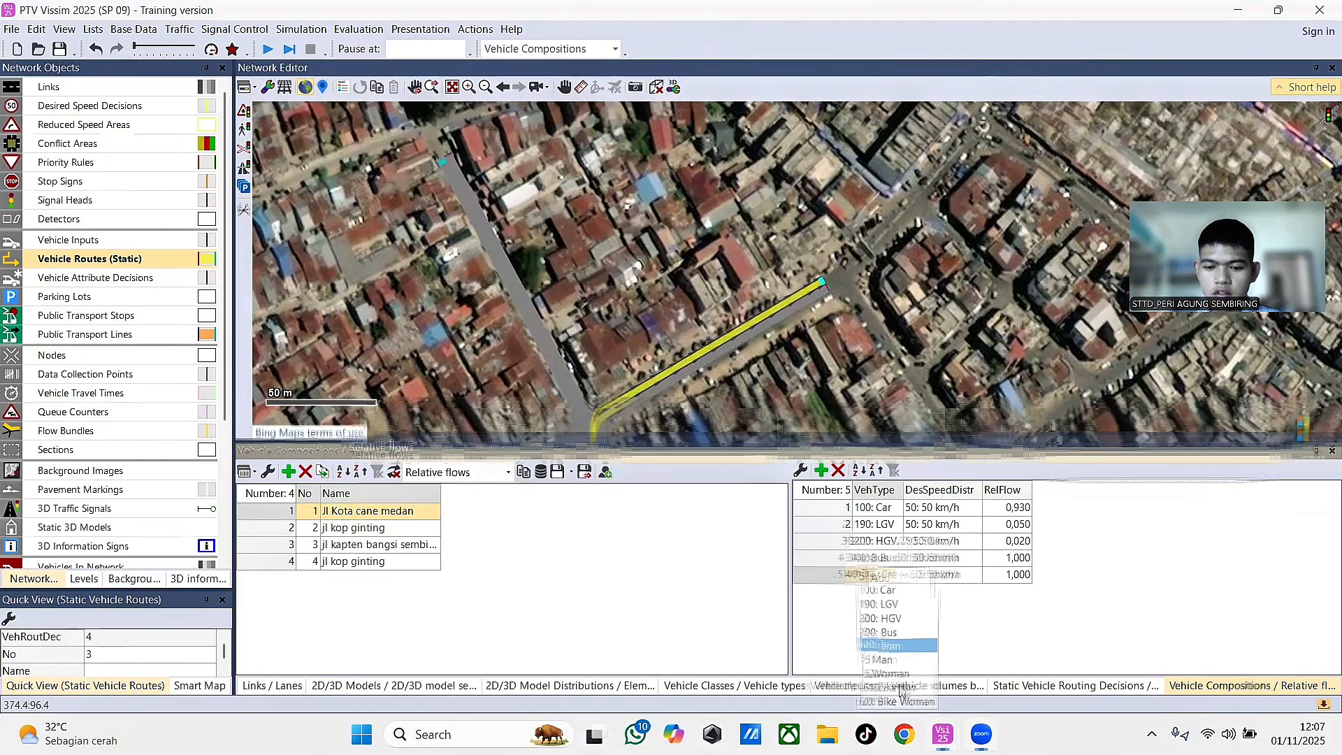
click(898, 687)
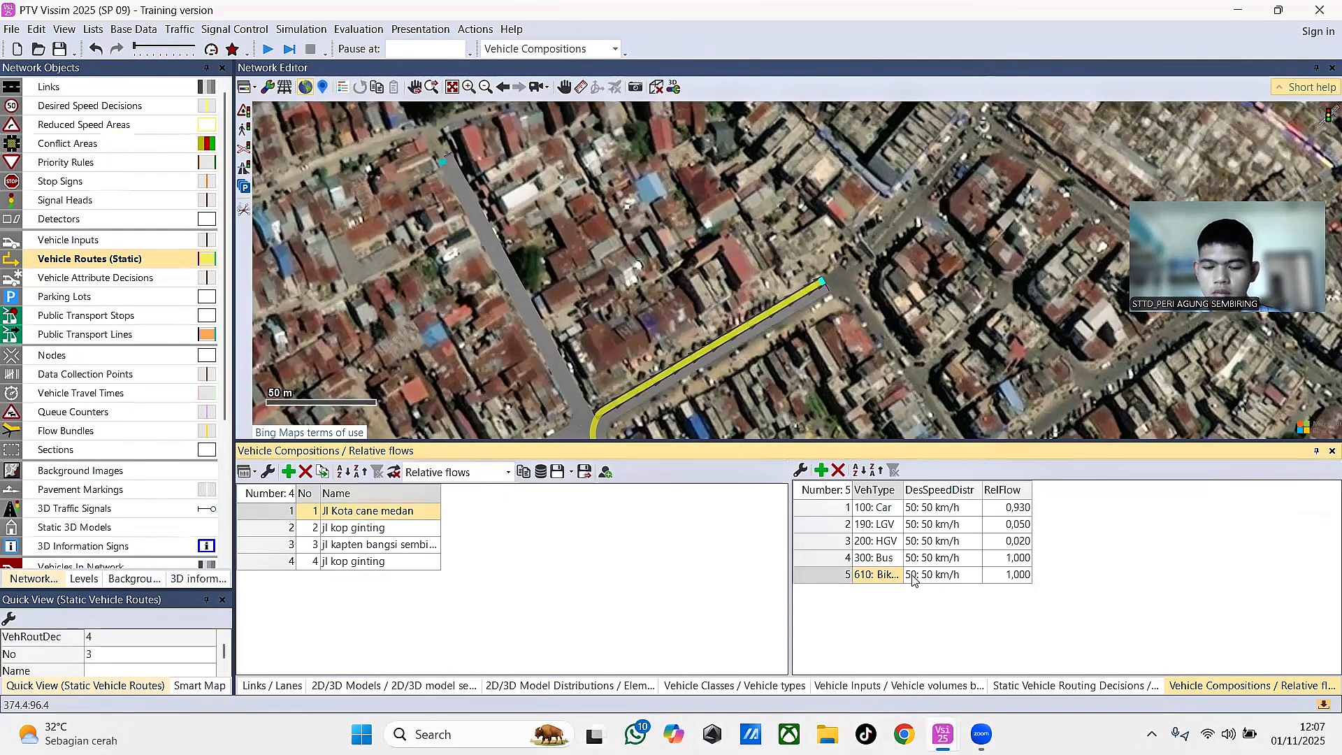
click(972, 575)
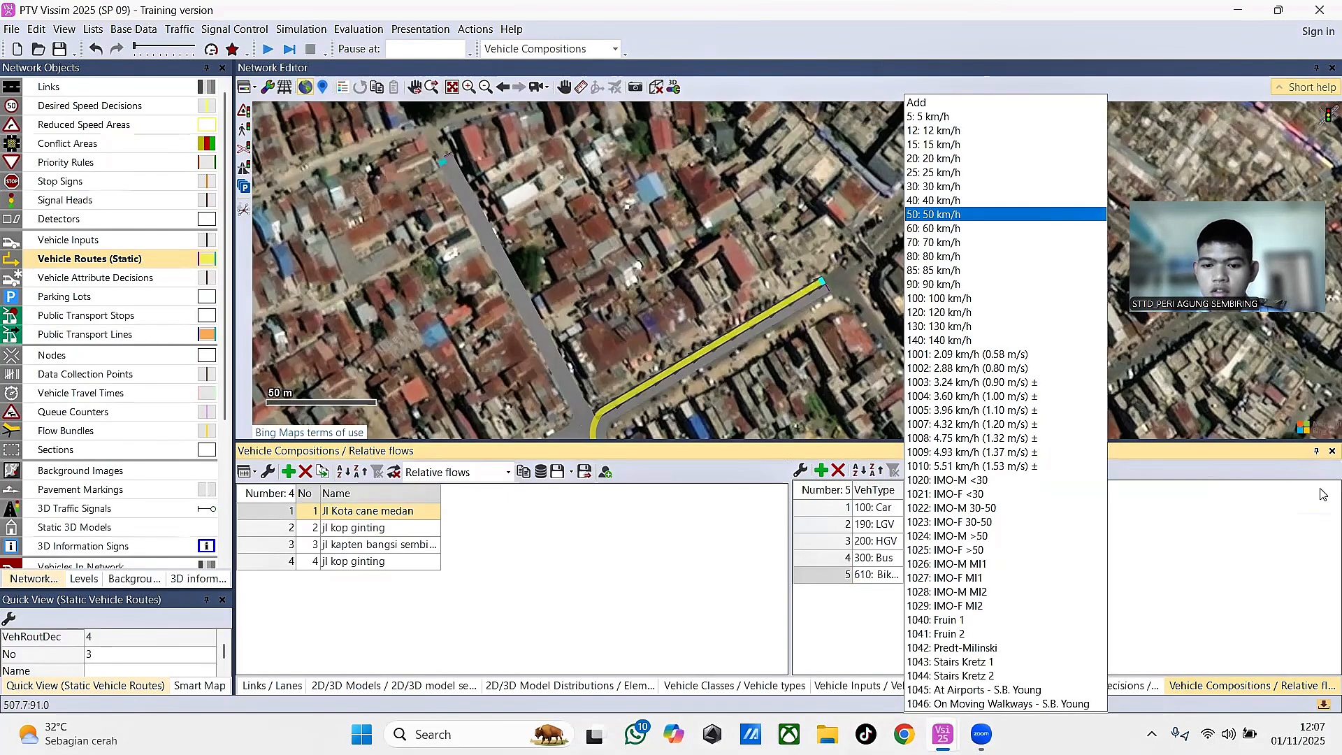
click(962, 214)
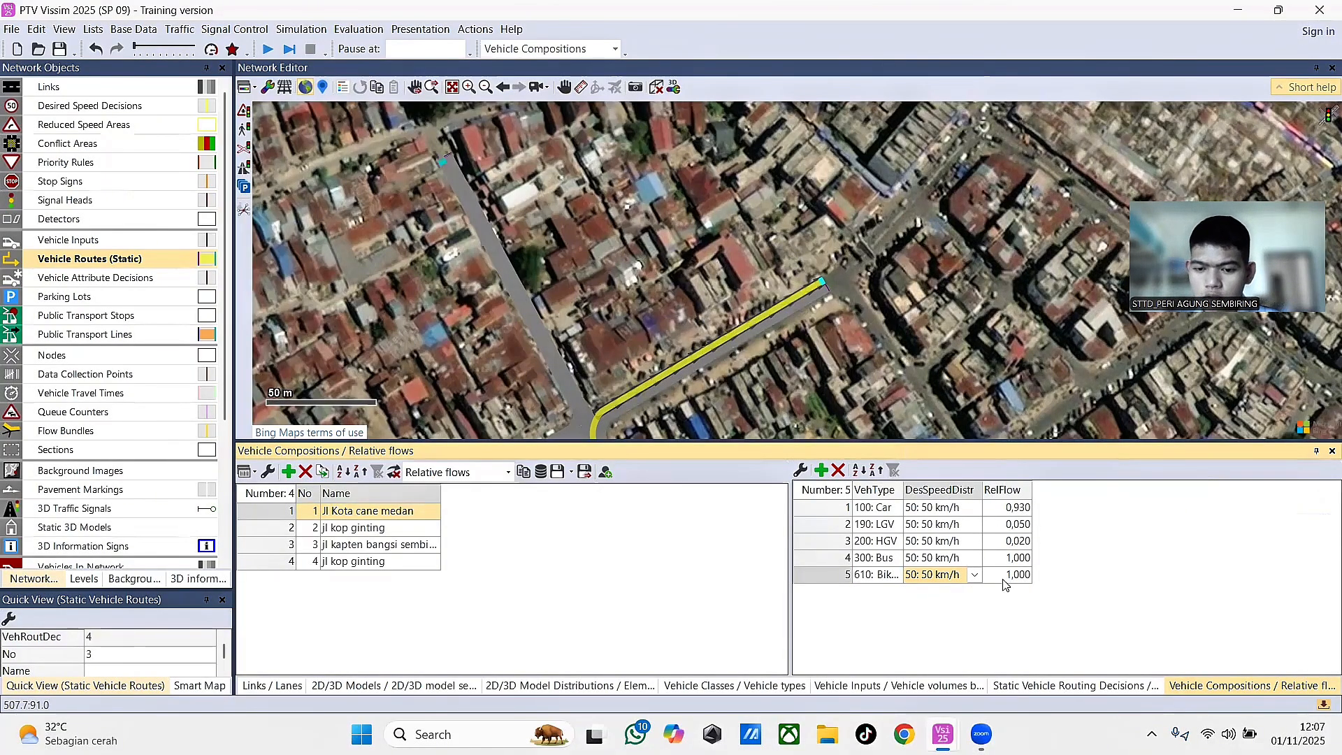
- Set the Jl Kota cane medan desired speeds to 60 km/h for Car and bike, 30 km/h for LGV and HGV, and 40 km/h for Bus
click(974, 508)
click(948, 229)
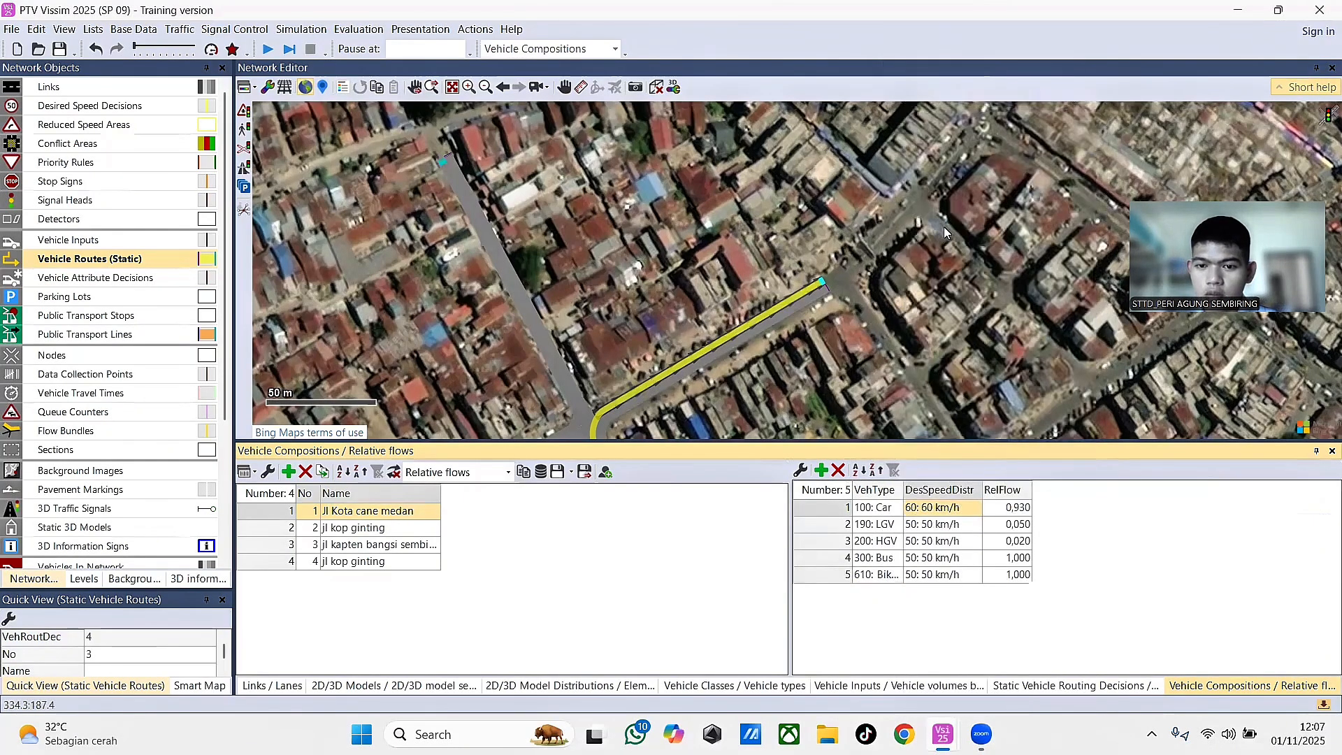
click(976, 526)
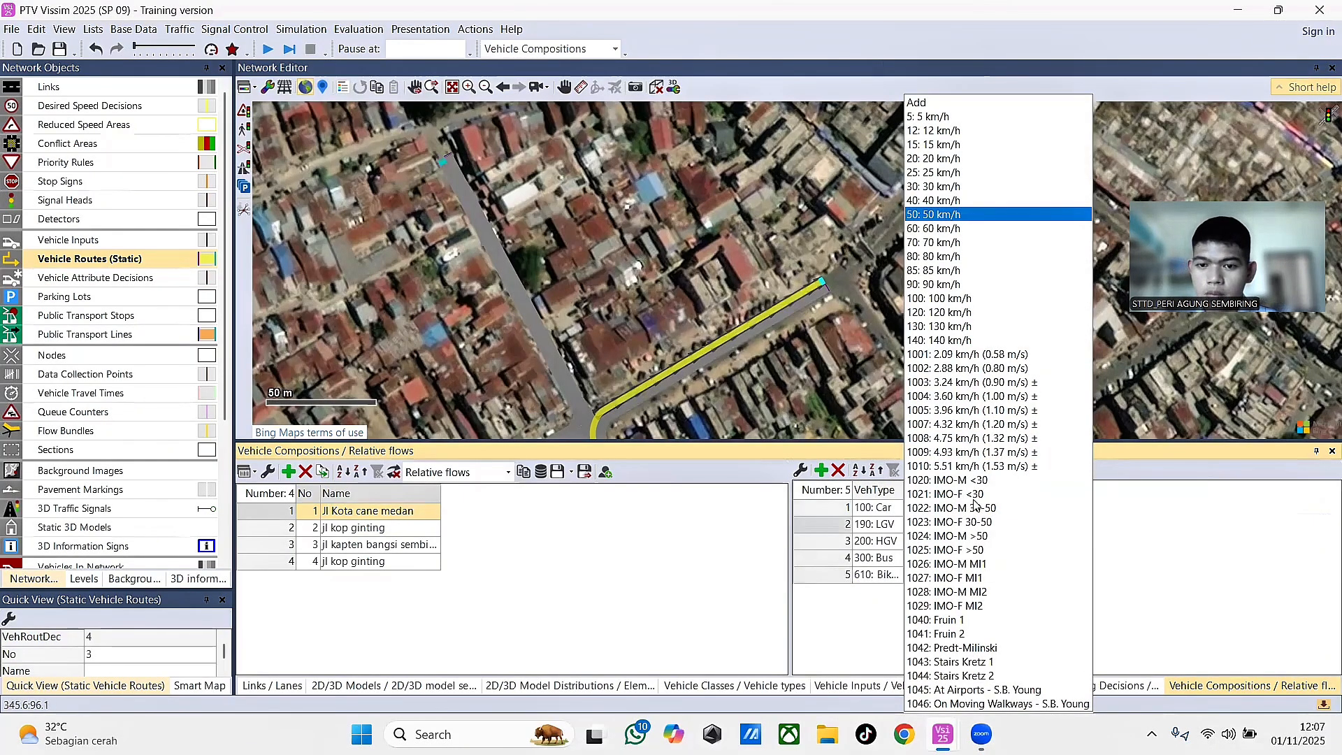
click(947, 185)
click(976, 543)
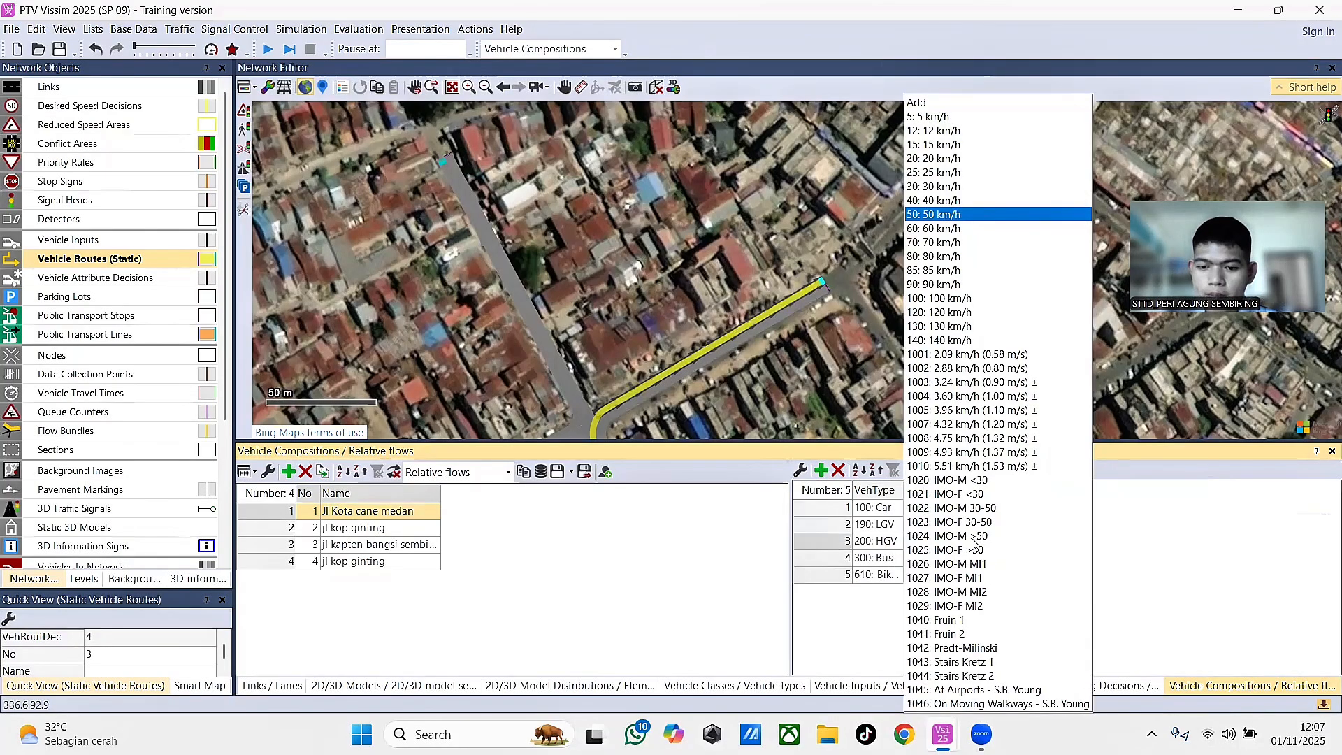
click(944, 185)
click(976, 558)
click(941, 201)
click(976, 576)
click(935, 229)
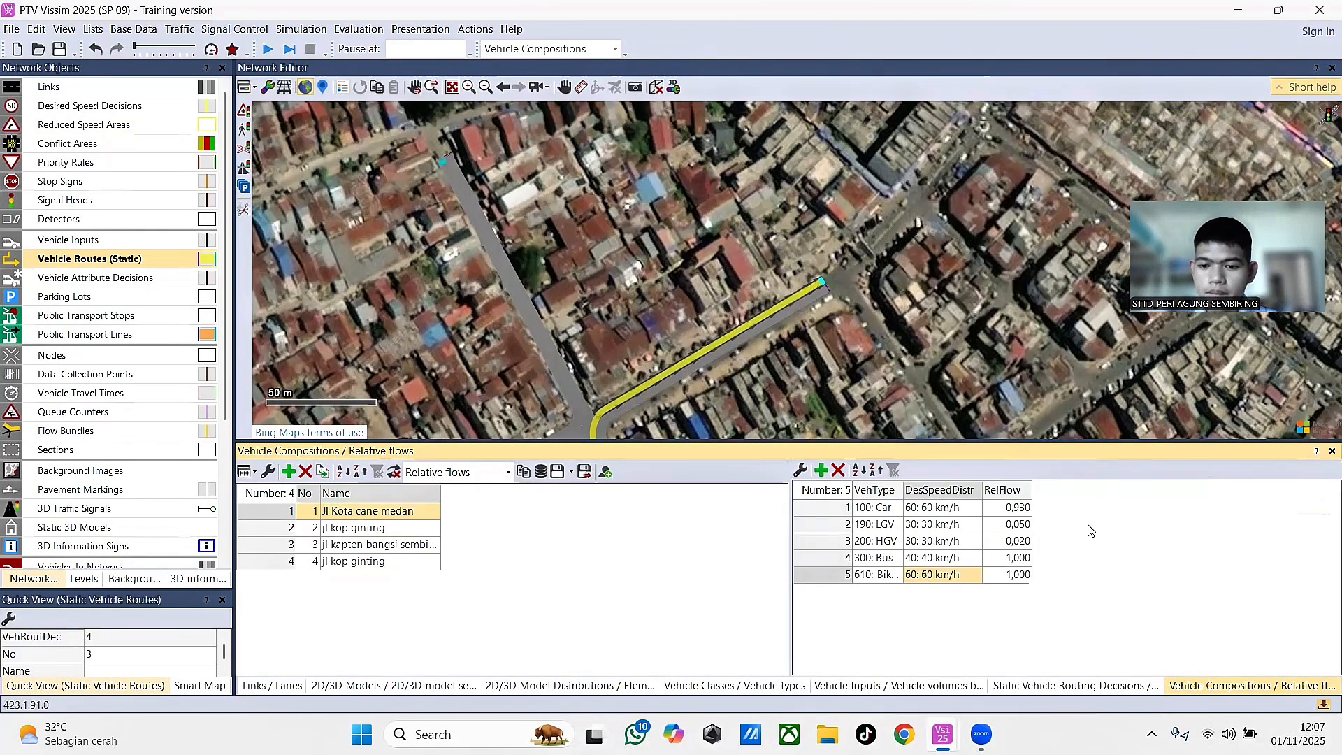
- Set the relative flow in the Jl Kota cane medan composition to 0,5 for Car and 0,2 for LGV
click(1018, 574)
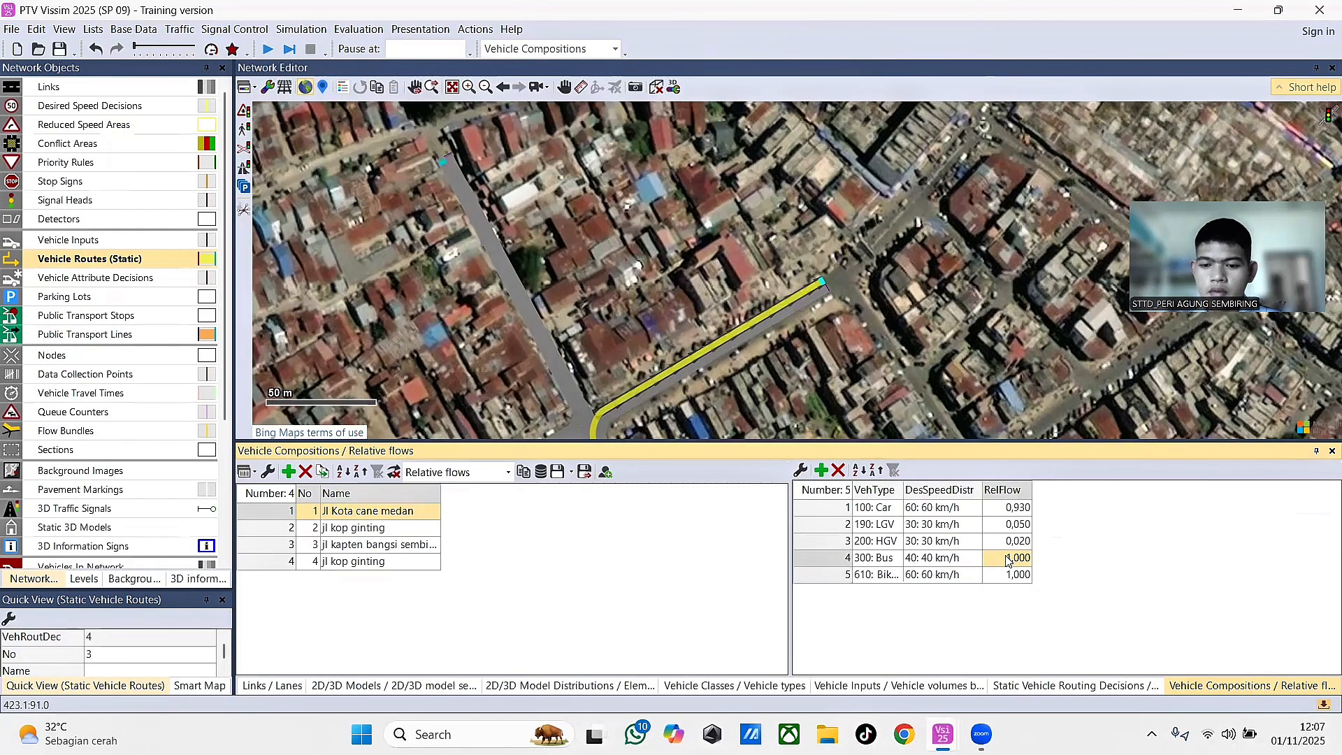
click(1018, 508)
click(1025, 508)
click(1026, 508)
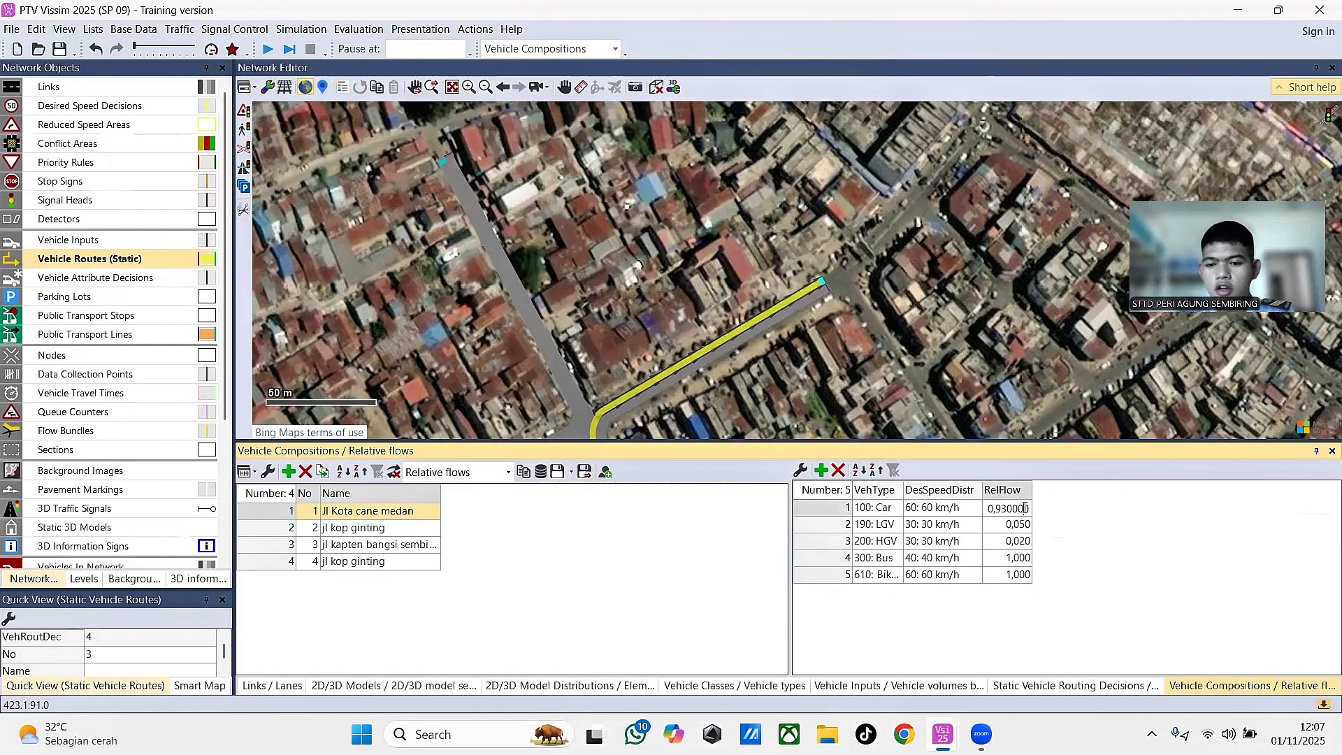
drag(1020, 509, 1056, 516)
text(0,5)
double_click(1007, 525)
double_click(1007, 524)
text(0,0)
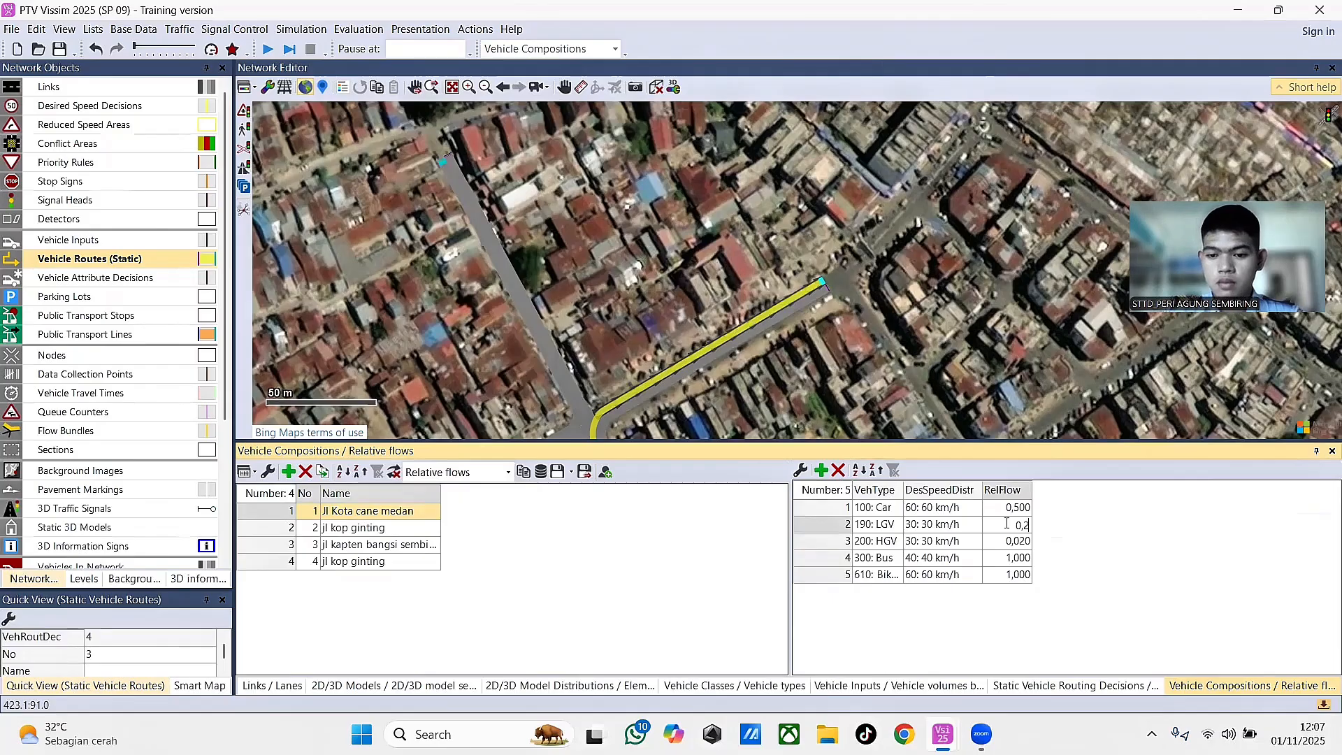
text(2)
- Set the relative flows of HGV, Bus and the 610 bike type to 0,1 each in the Jl Kota cane medan composition
double_click(1014, 543)
text(0,1)
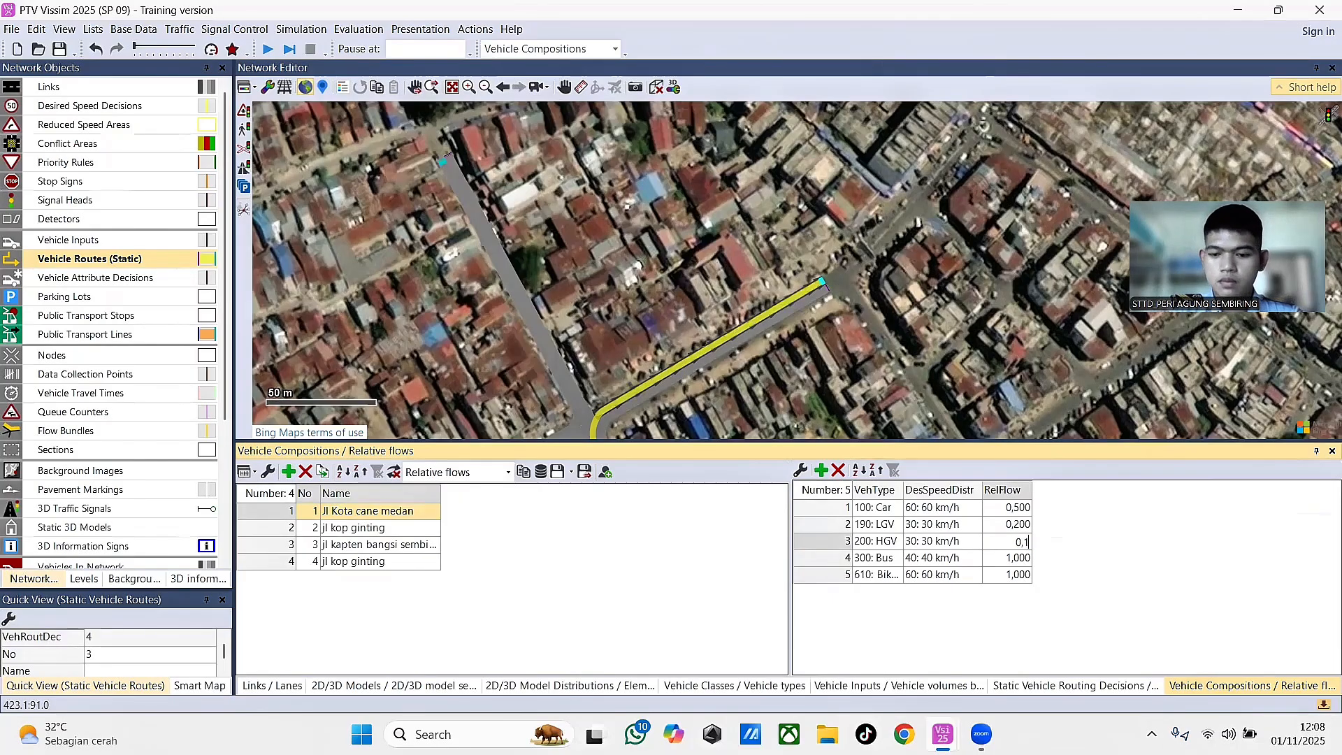
double_click(1018, 560)
text(0,)
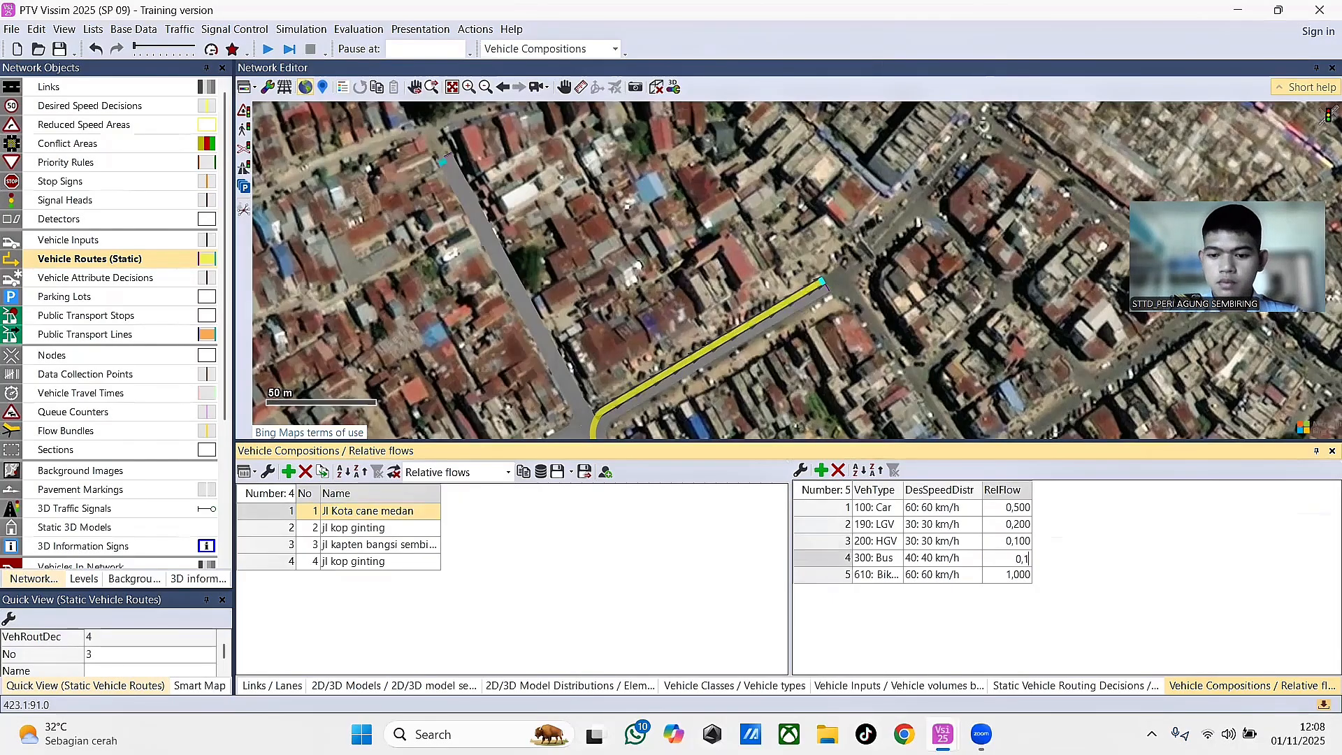
click(1004, 577)
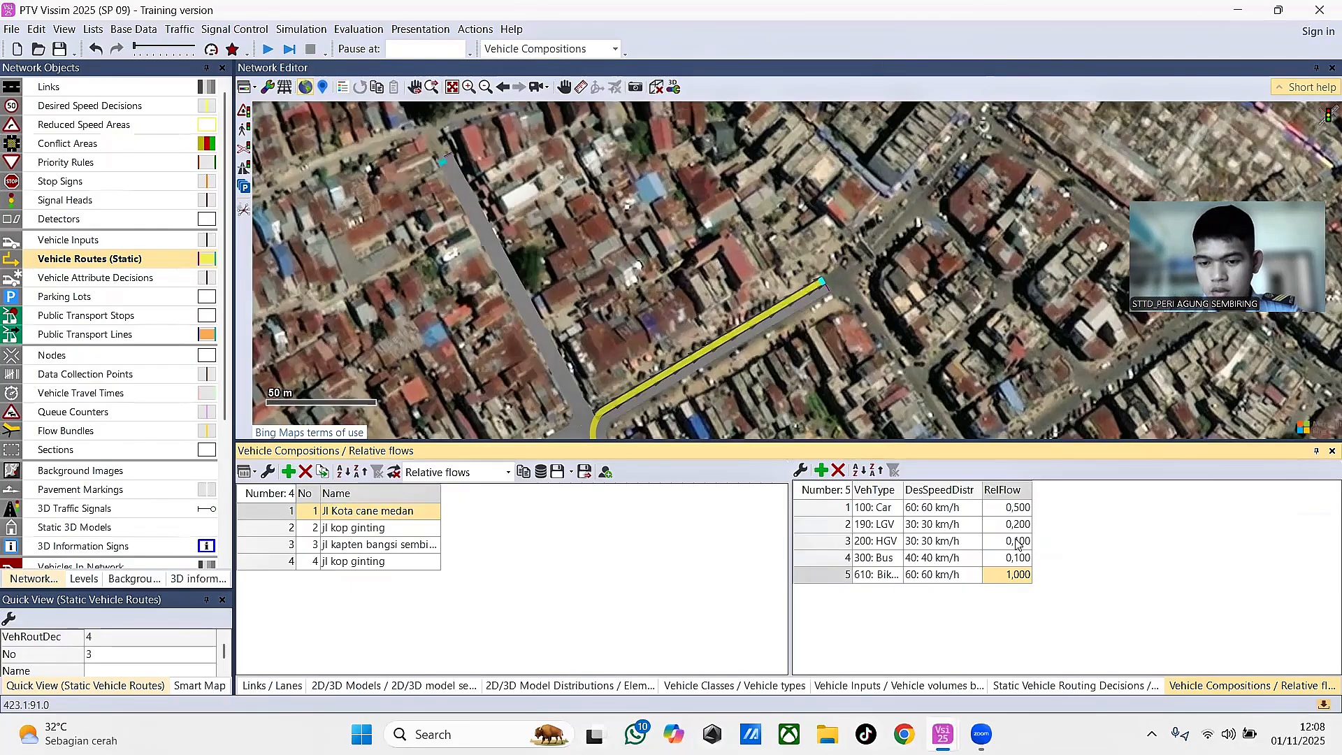
double_click(1012, 577)
text(0,1)
key(Return)
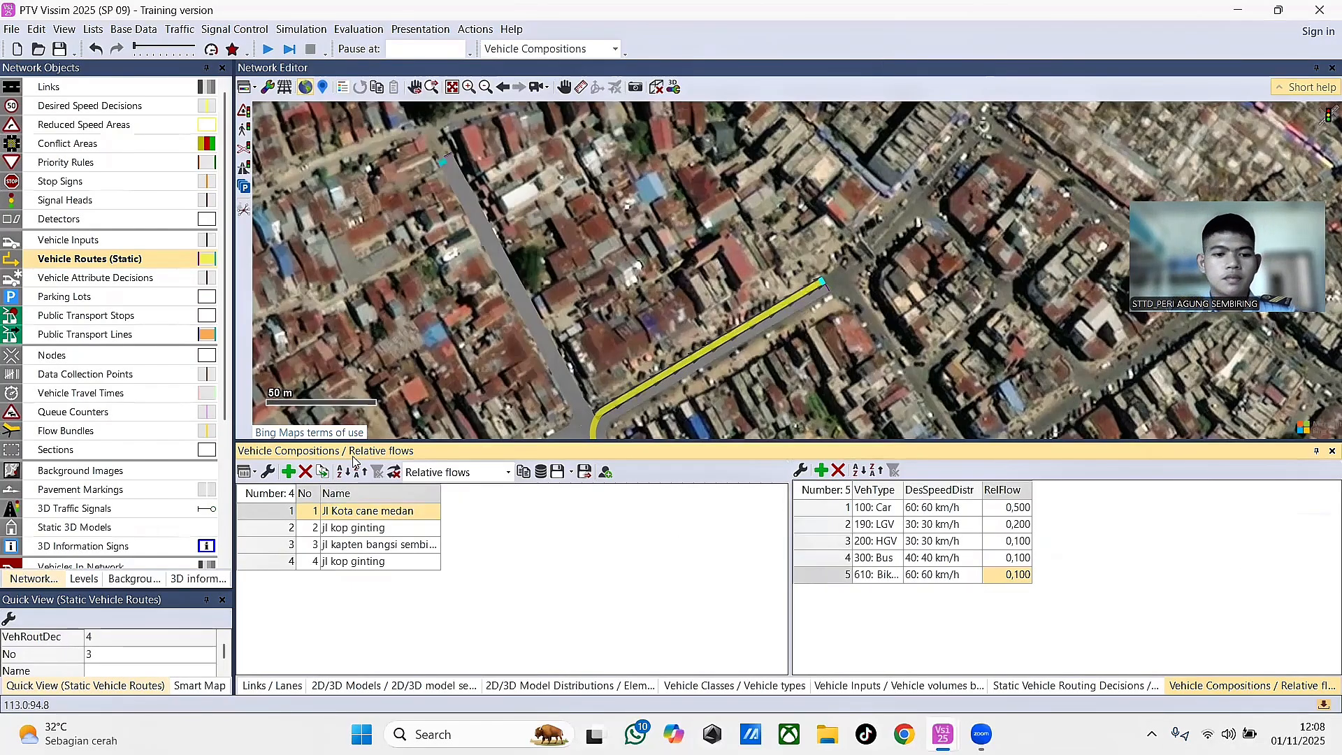
- Add relative flow rows for 190: LGV, 200: HGV and 300: Bus to composition 2, jl kop ginting
click(342, 529)
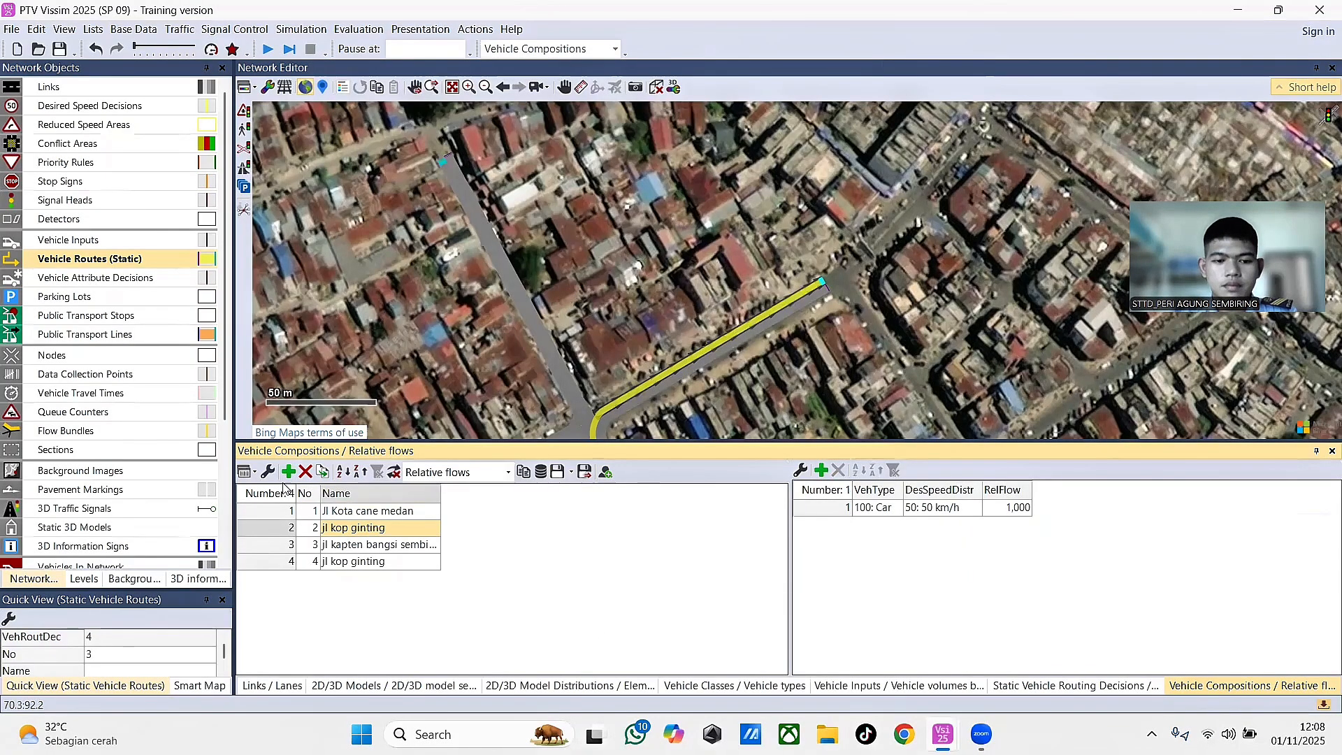
click(360, 545)
click(358, 528)
right_click(910, 572)
right_click(960, 593)
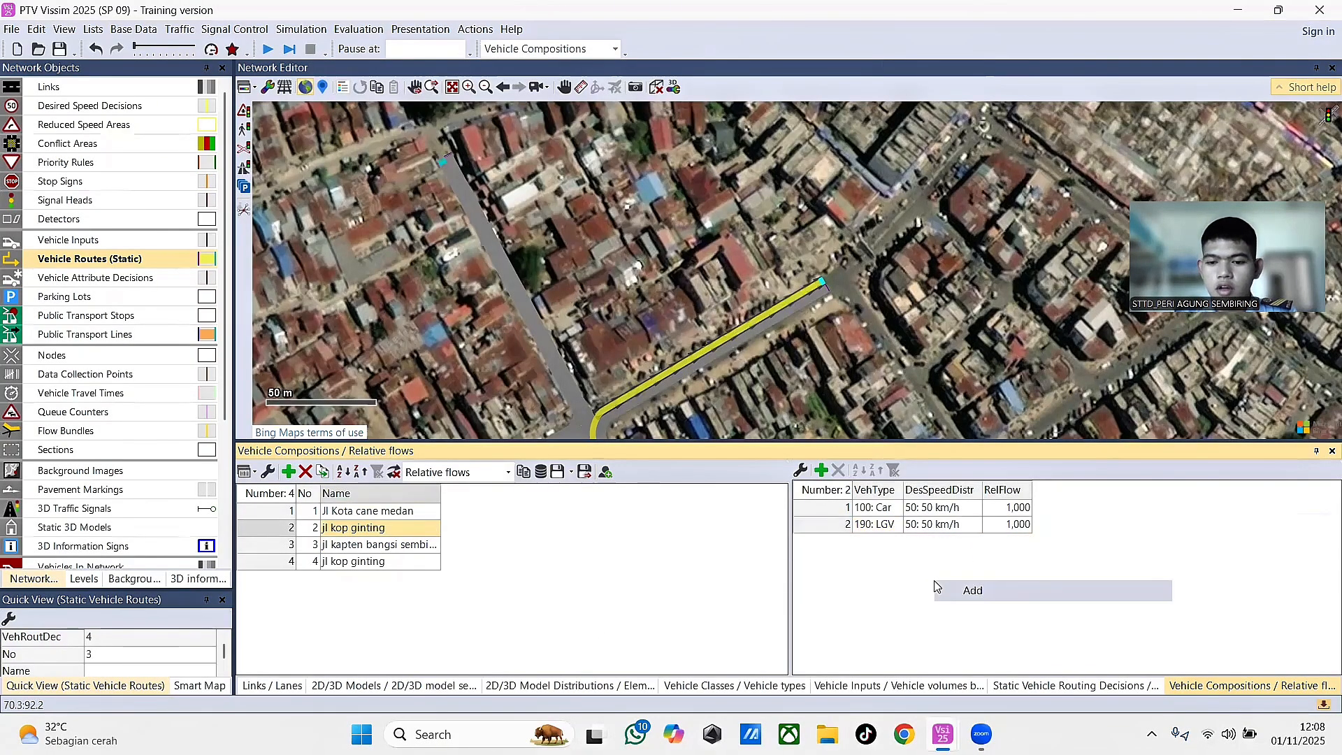
click(960, 593)
right_click(960, 594)
click(978, 589)
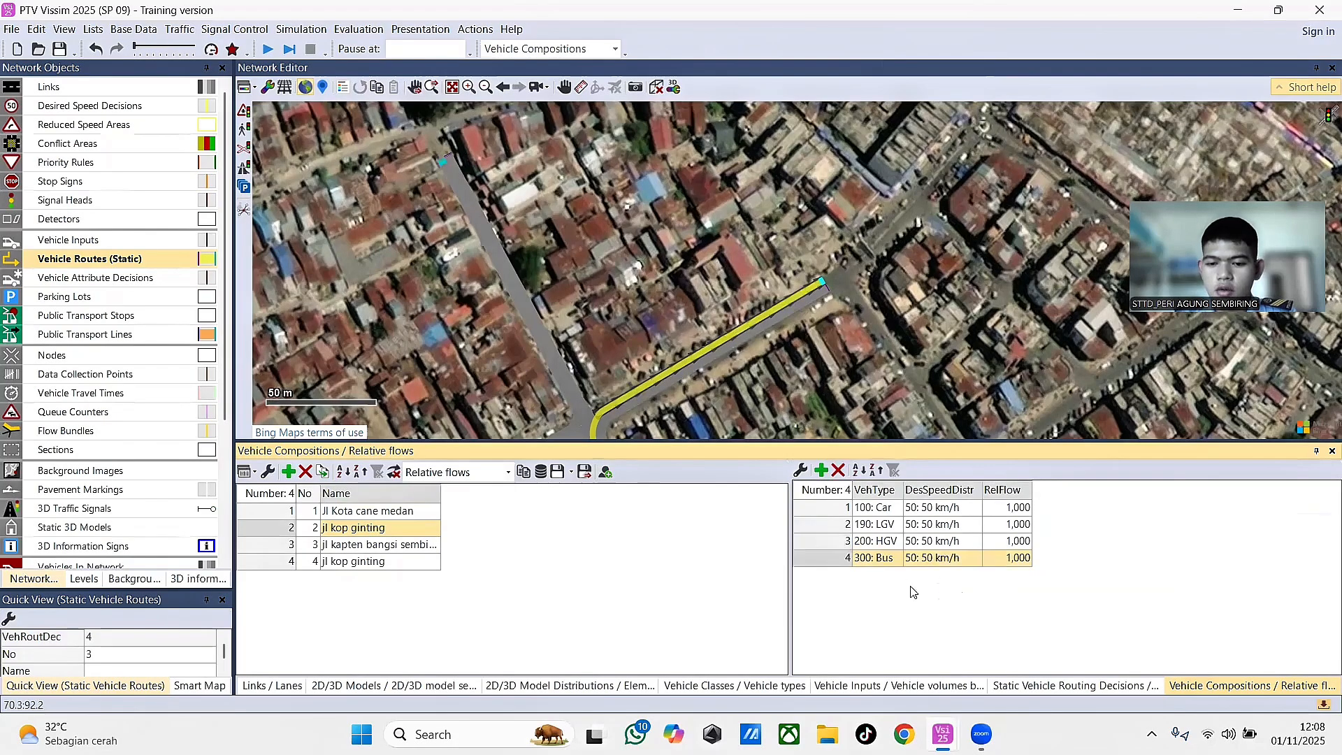
- Set composition 2's desired speed distributions to 60 km/h for Car, 30 km/h for LGV, 25 km/h for HGV and 20 km/h for Bus
click(976, 509)
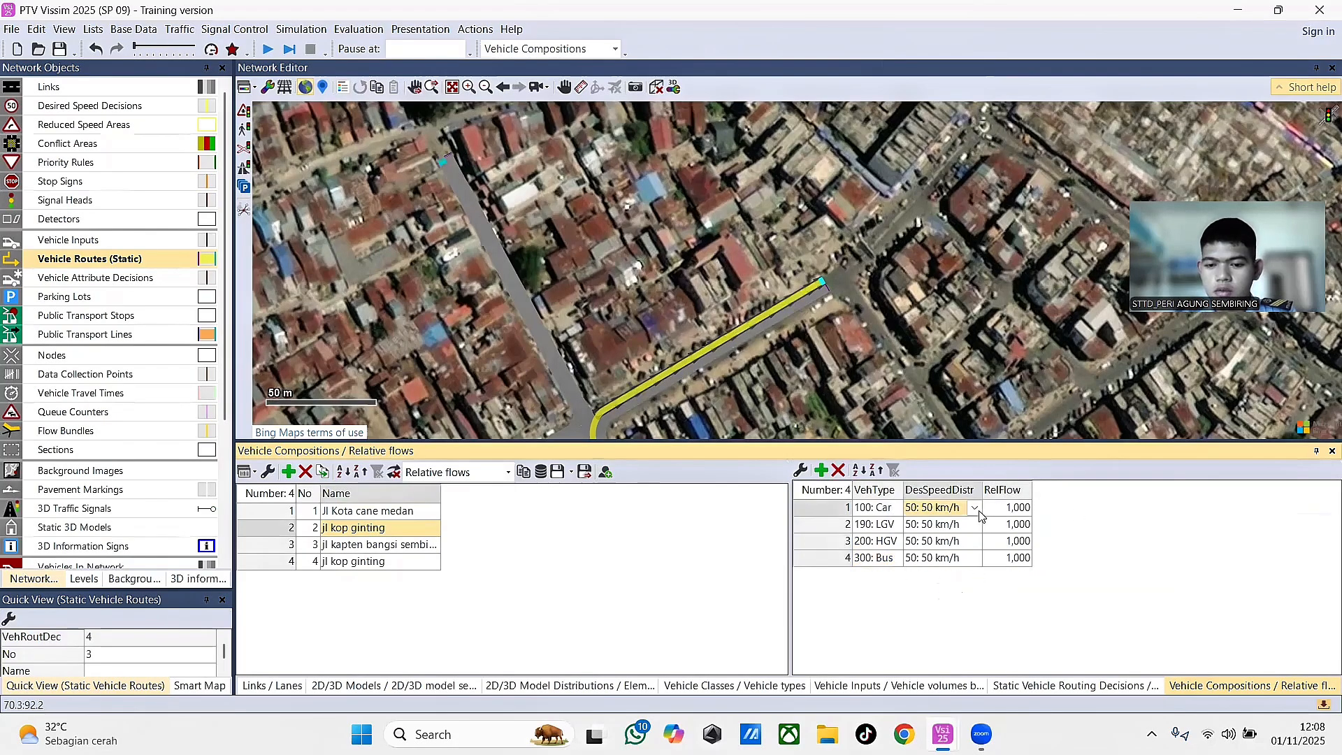
click(976, 509)
click(945, 223)
click(979, 525)
click(956, 185)
click(972, 541)
click(930, 175)
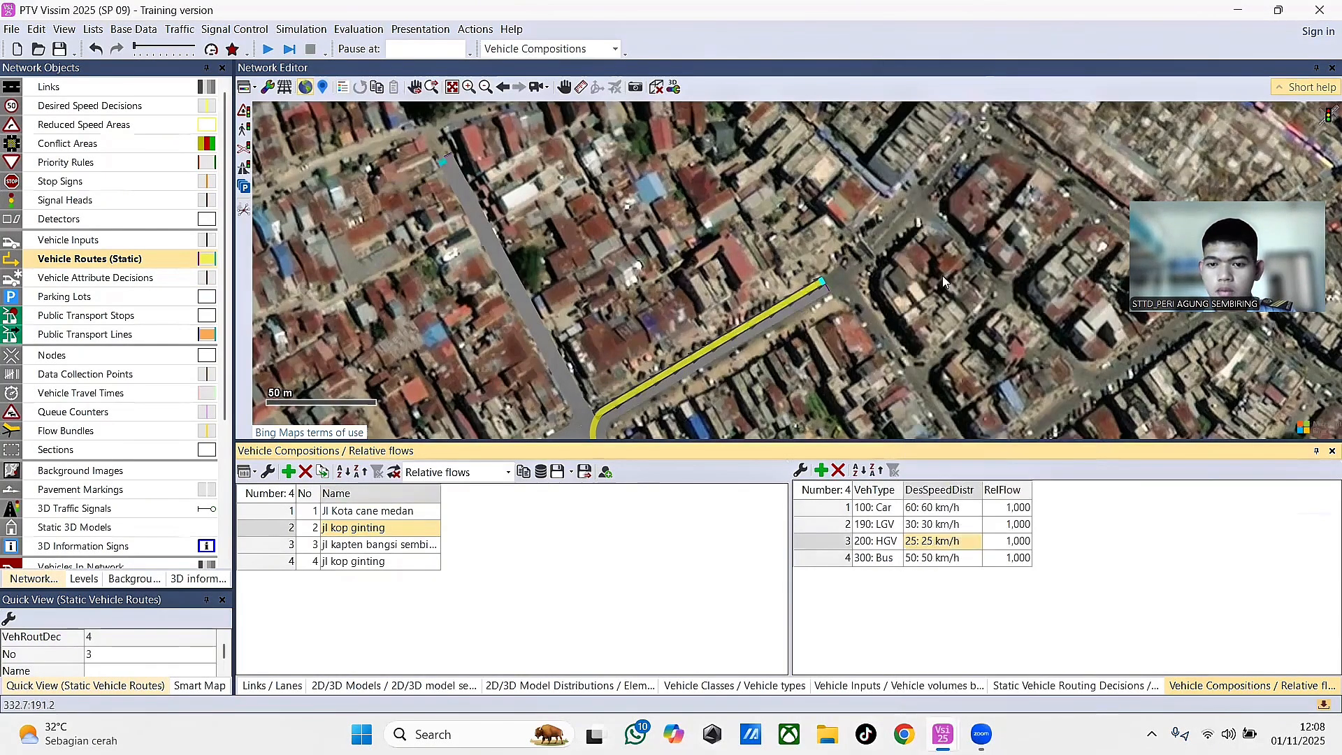
click(974, 557)
click(937, 168)
- Set the relative flow of Car, LGV, HGV and Bus in composition 2 to 0,2 each
double_click(1025, 508)
text(0,2)
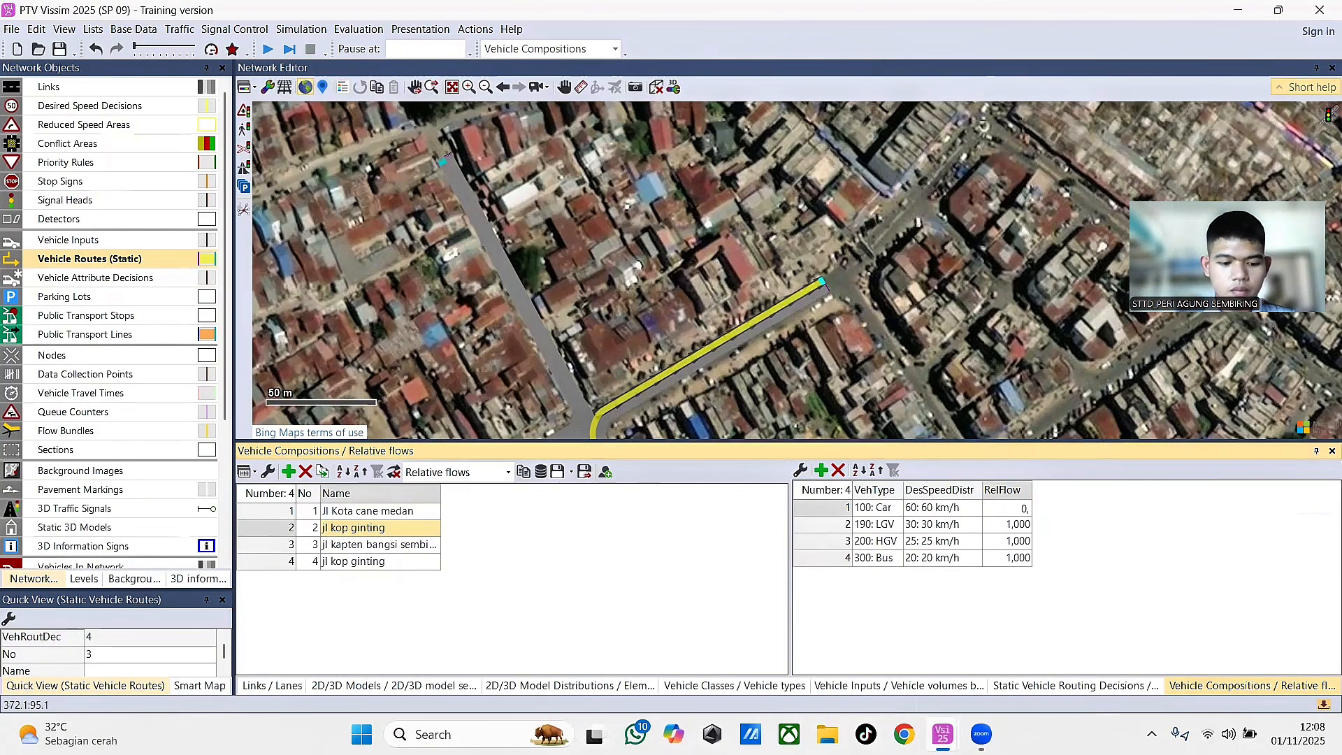
double_click(1025, 525)
text(0,2)
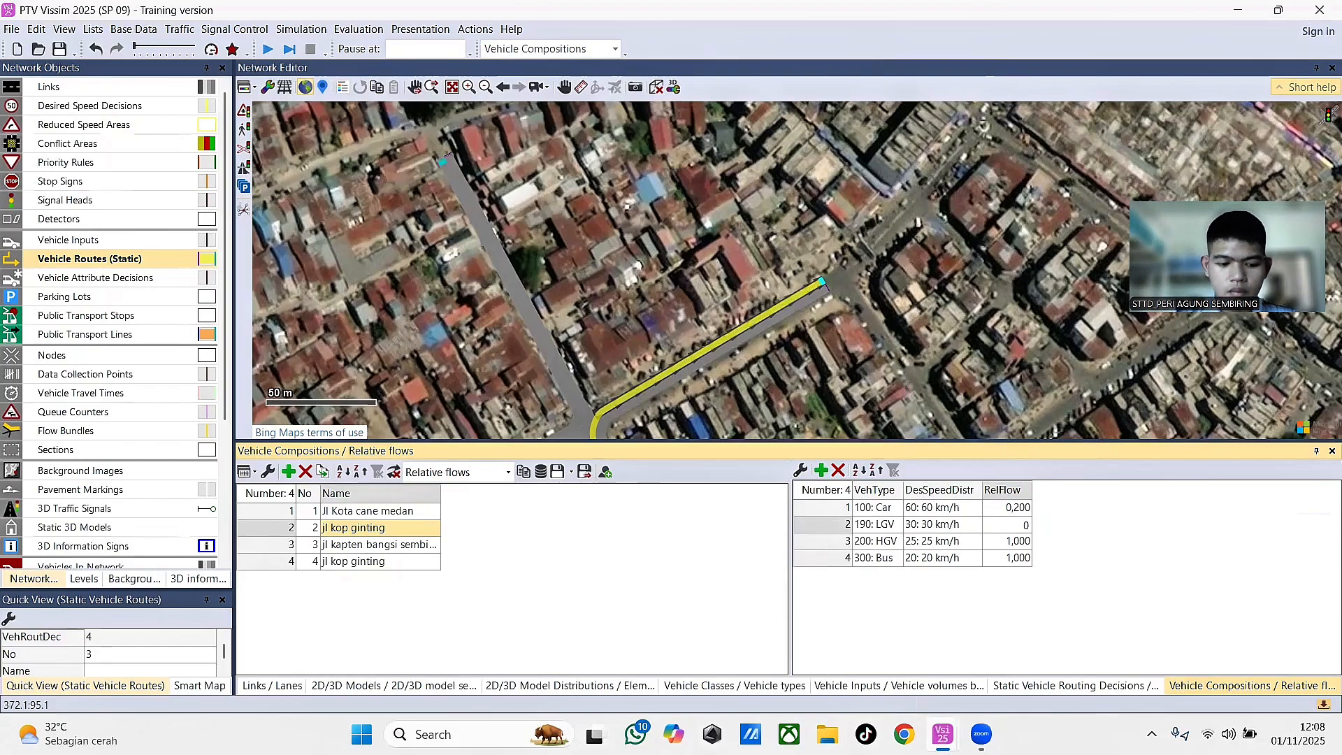
double_click(1025, 542)
text(0,2)
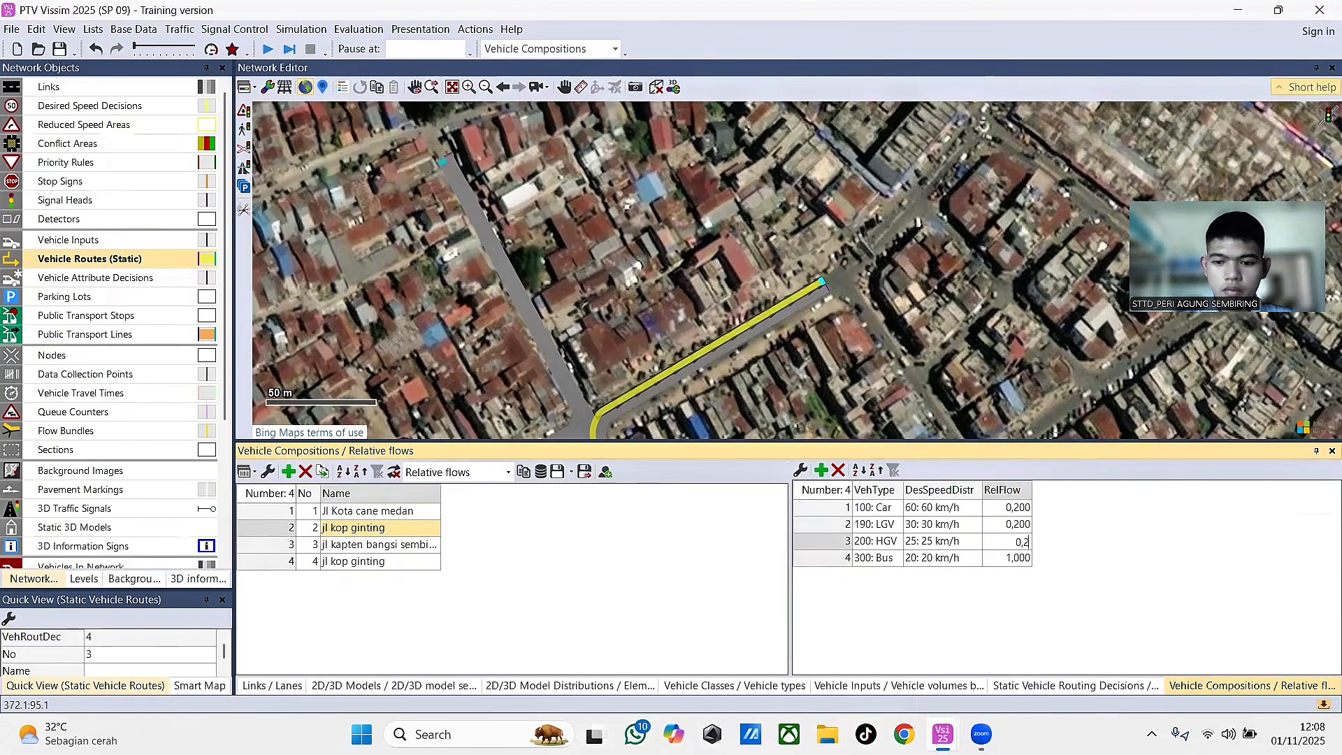
double_click(1020, 558)
text(0,2)
click(1101, 547)
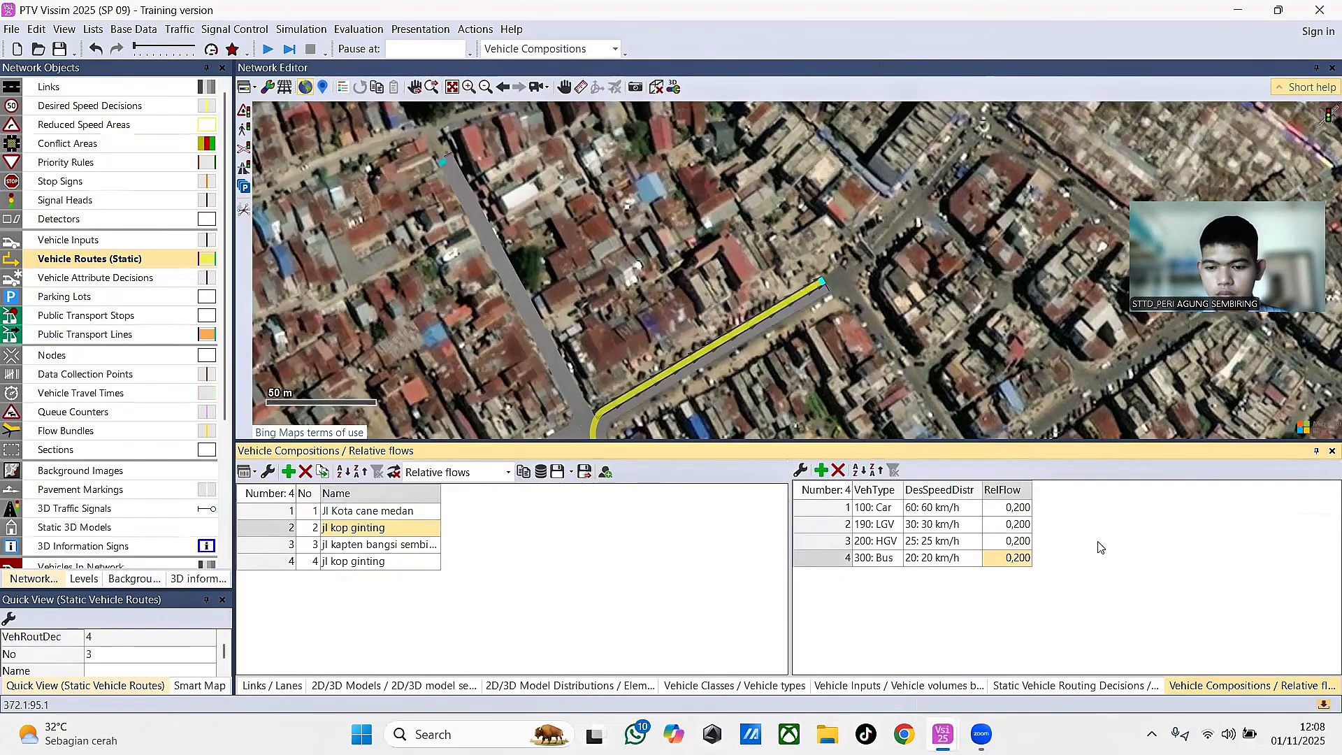
- Add relative flow rows for 190: LGV, 200: HGV and 300: Bus to composition 3, jl kapten bangsi sembiring
click(349, 546)
click(329, 534)
click(334, 545)
click(369, 561)
click(372, 544)
right_click(1039, 549)
click(1038, 550)
right_click(932, 552)
click(958, 563)
right_click(929, 565)
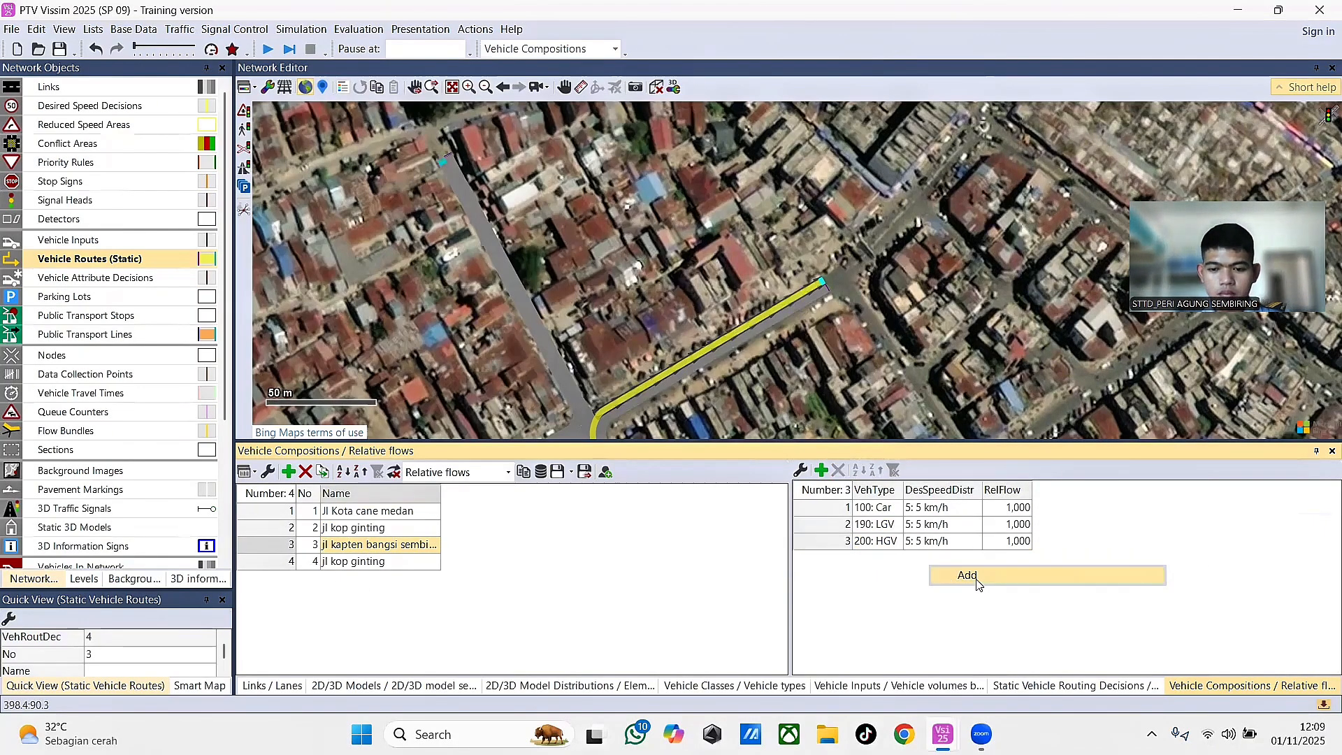
click(978, 581)
- Raise the Bus relative flow of composition 2 to 0,4 and select composition 4, jl kop ginting
click(409, 530)
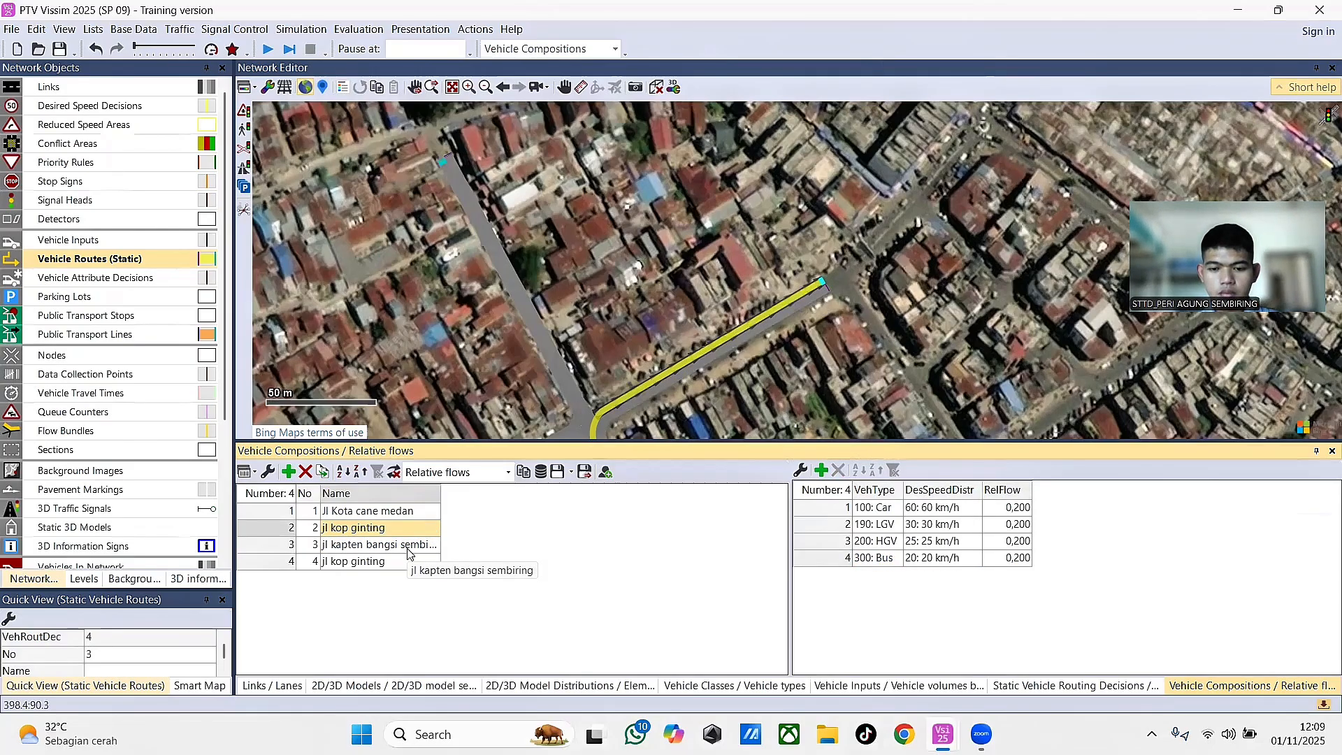
double_click(1017, 557)
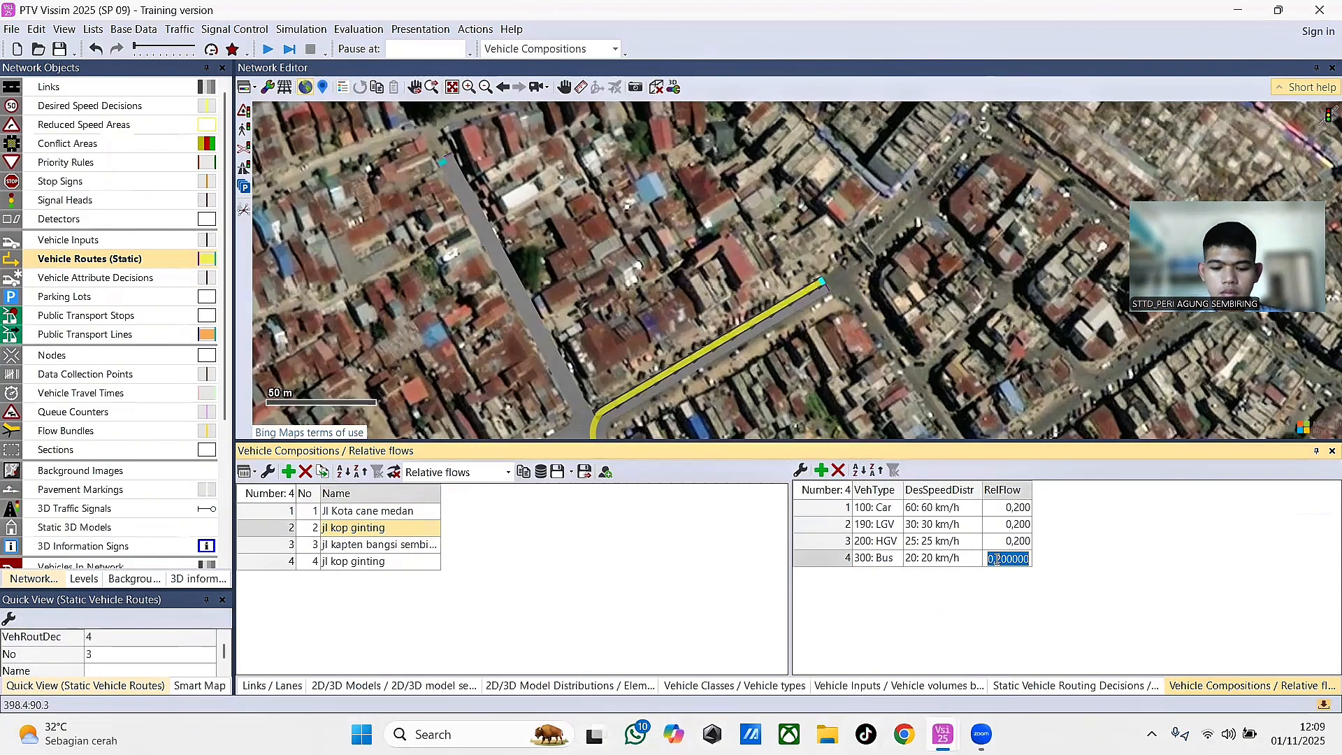
text(0,4)
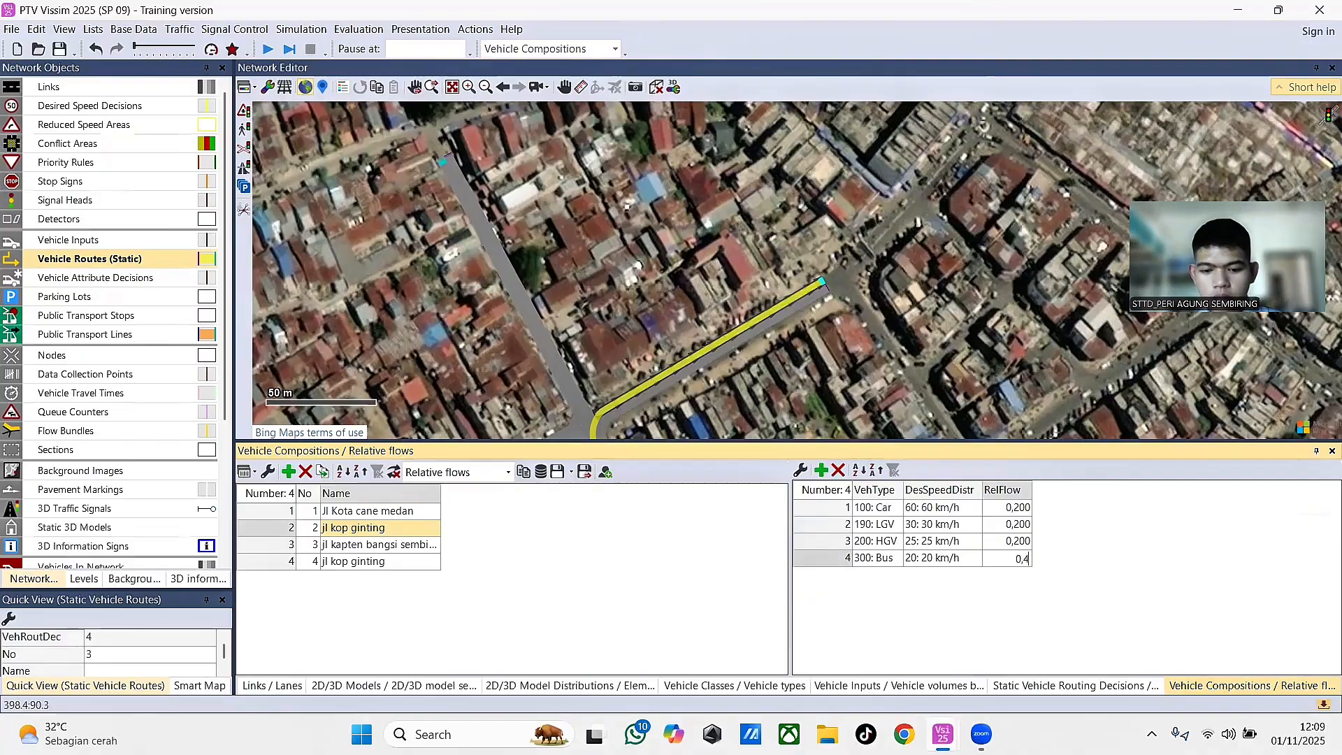
click(377, 545)
click(390, 562)
click(377, 549)
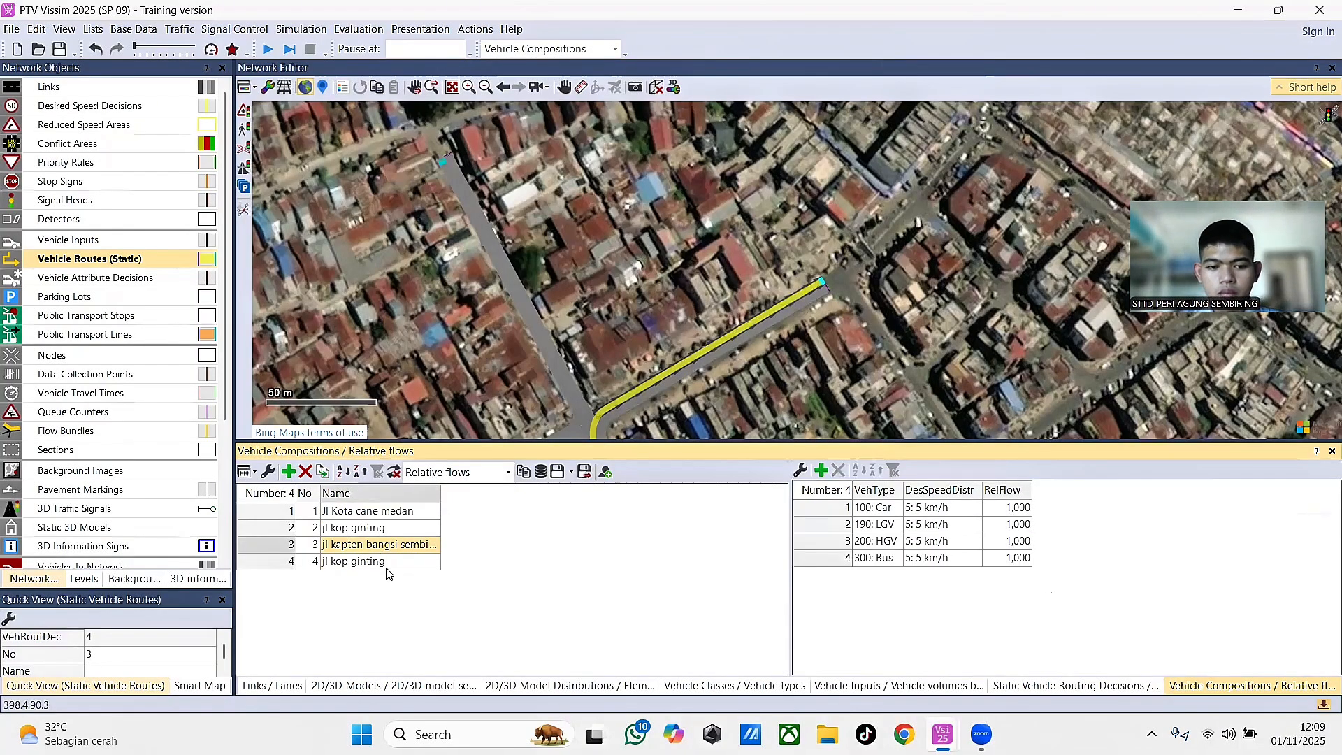
click(381, 563)
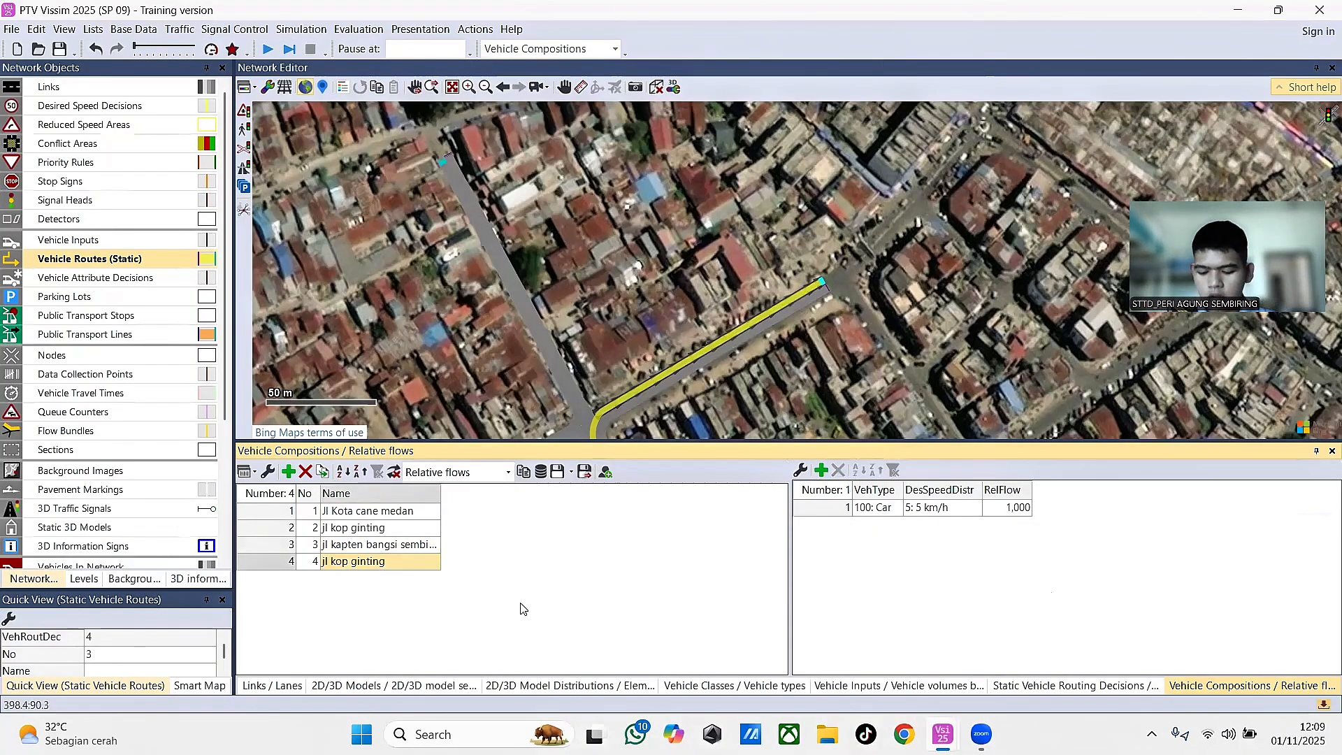
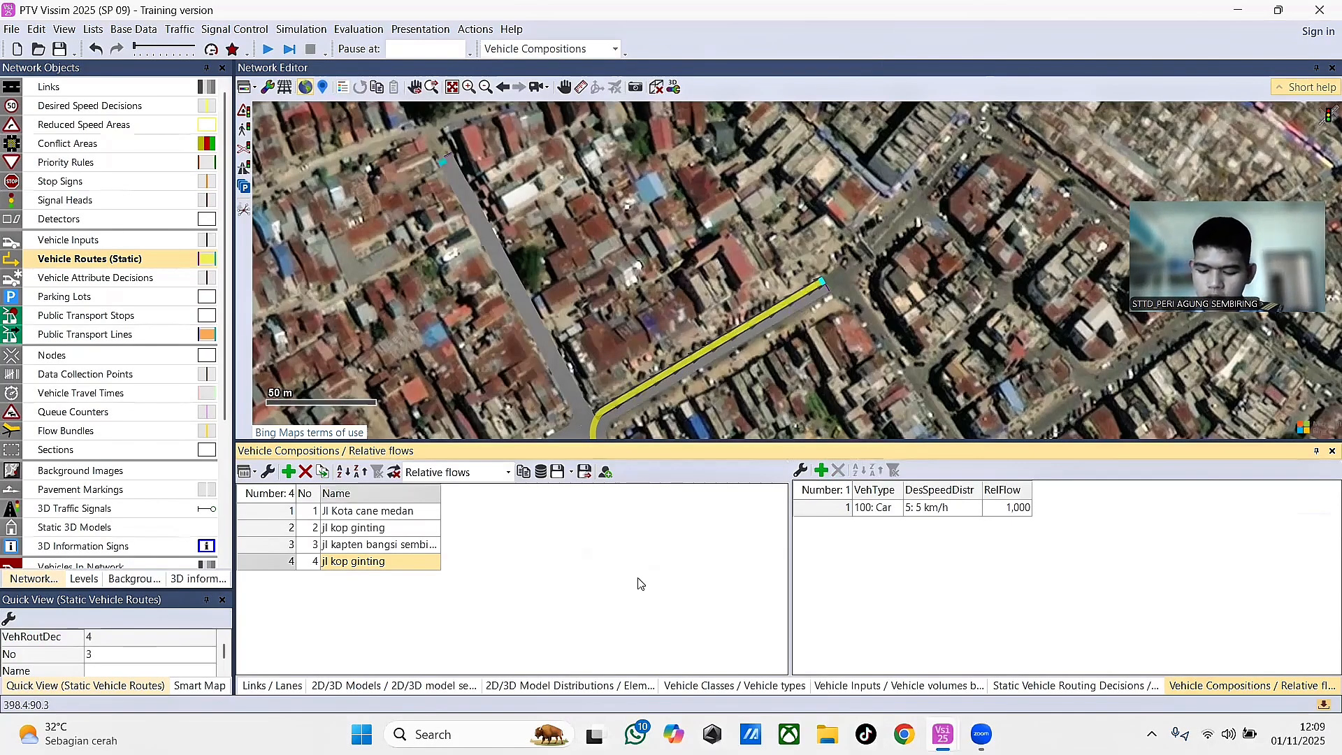
- Add a desired speed distribution with a lower limit of 20 km/h and an upper limit of 80 km/h
click(128, 30)
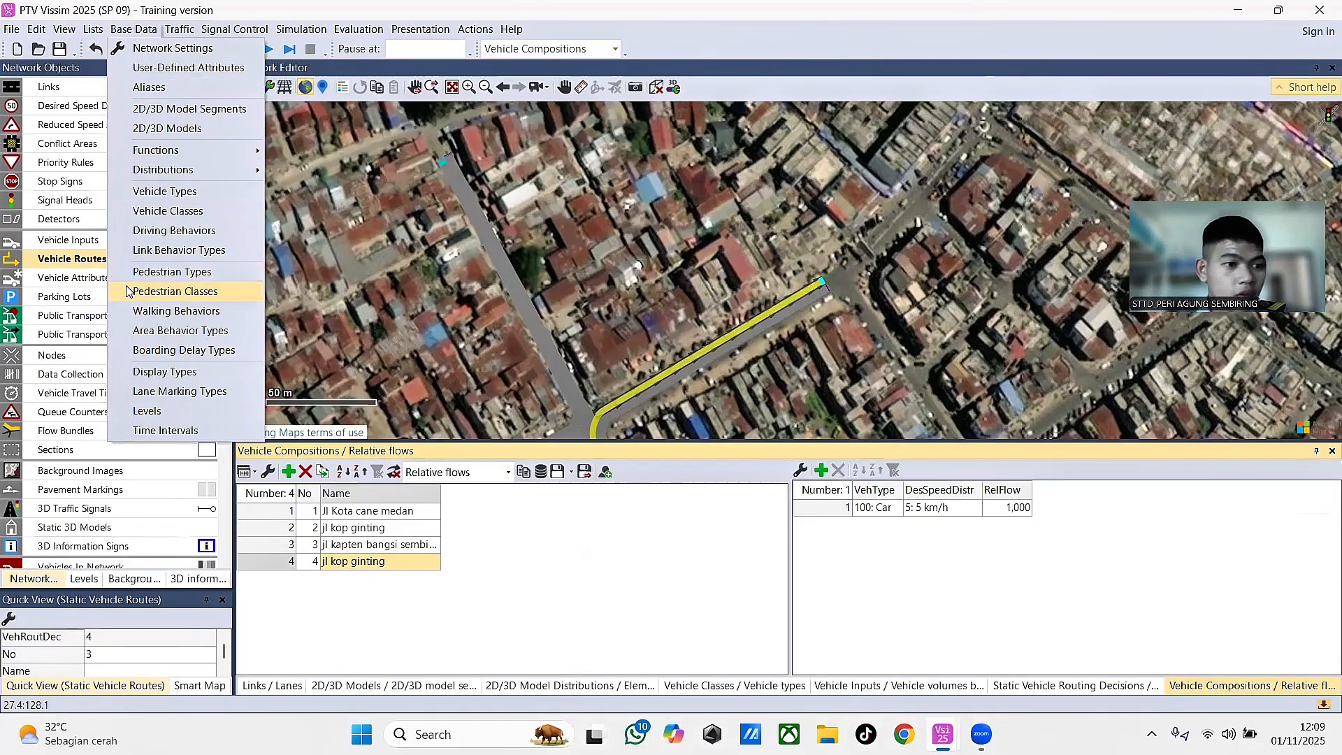
click(74, 334)
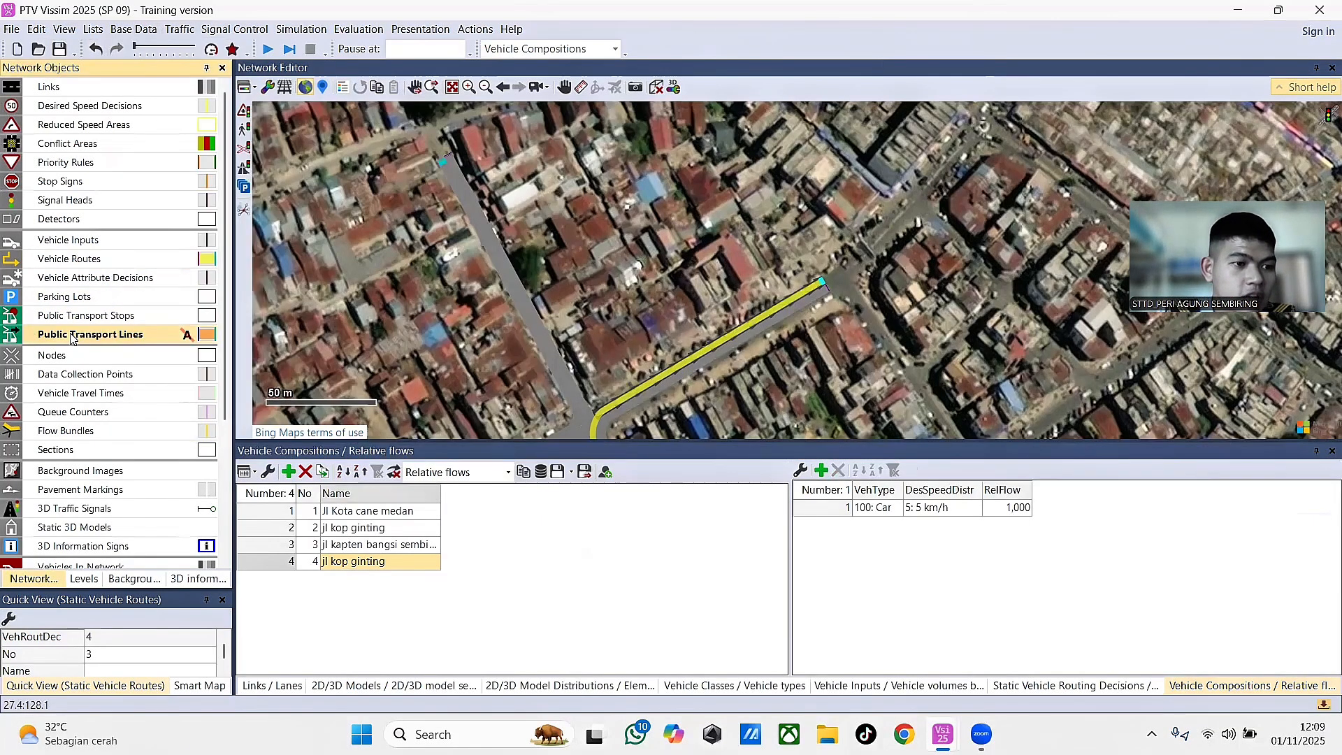
click(155, 30)
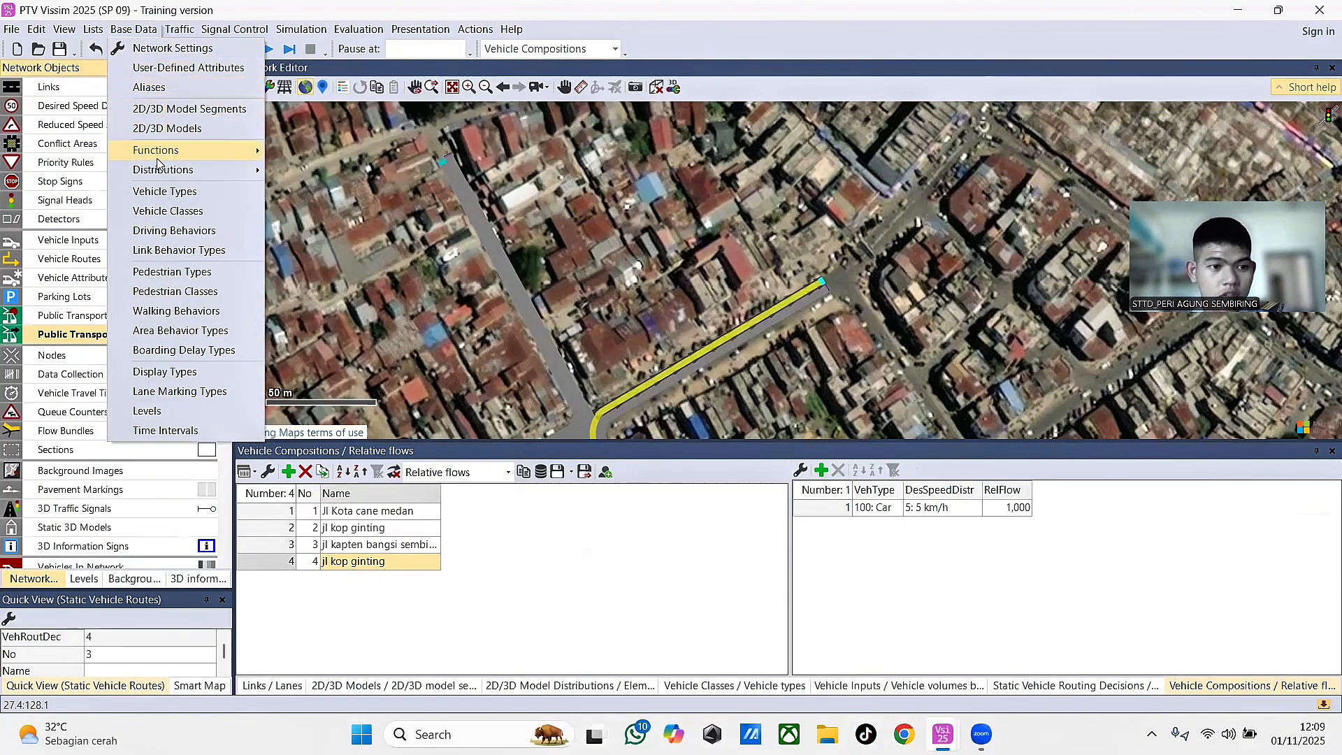
mouse_move(163, 175)
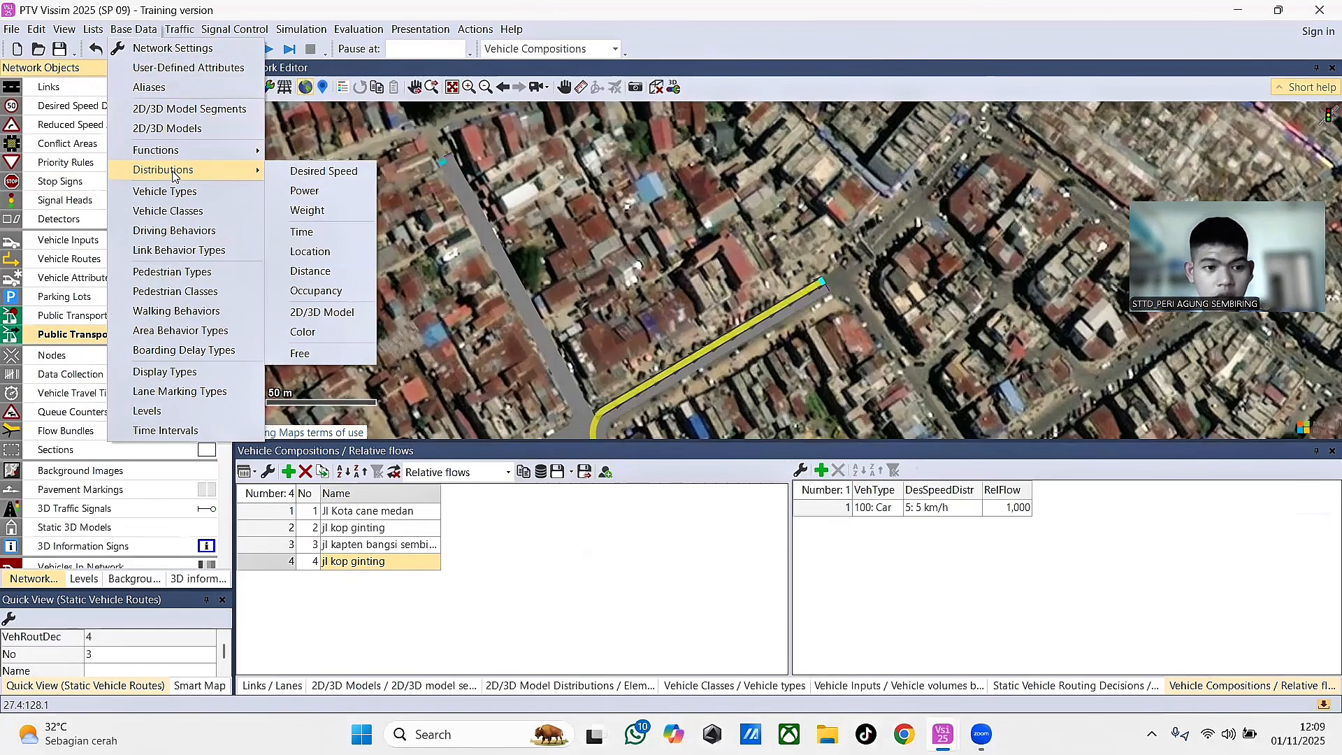
click(318, 172)
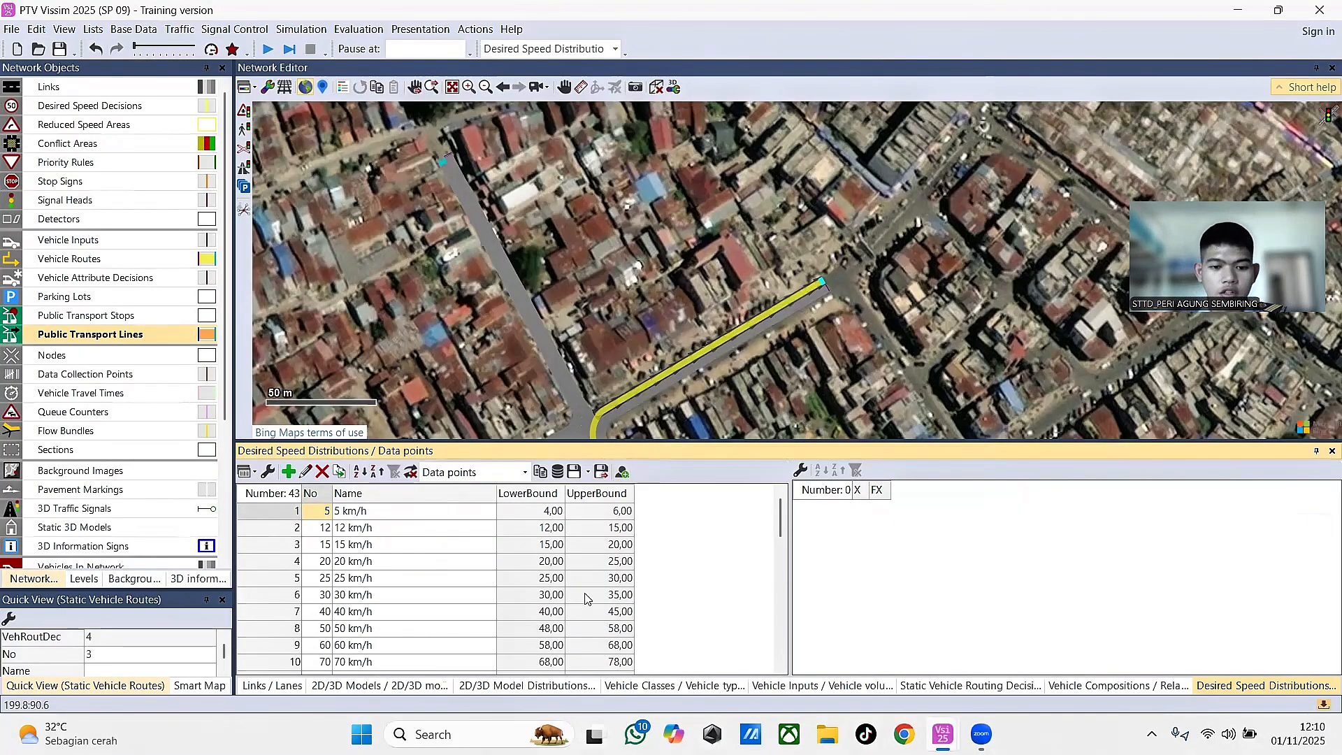
click(289, 472)
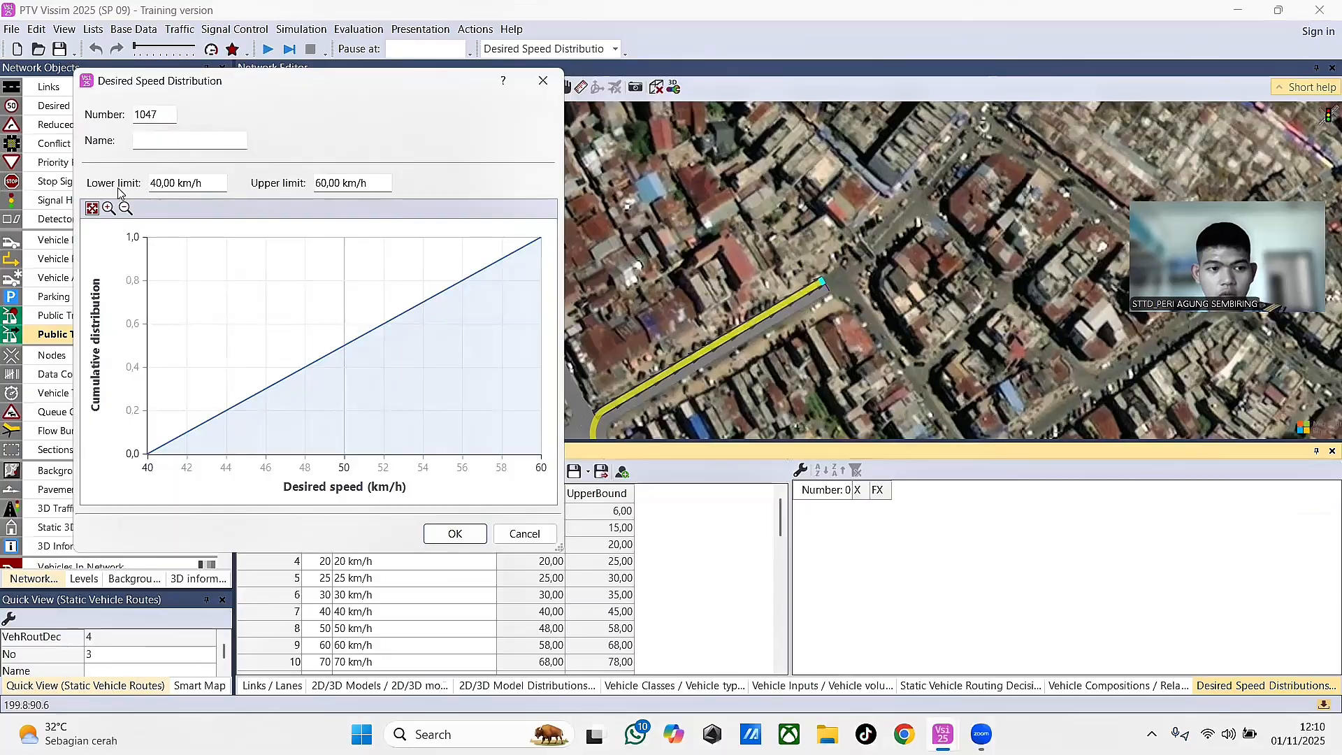
click(154, 184)
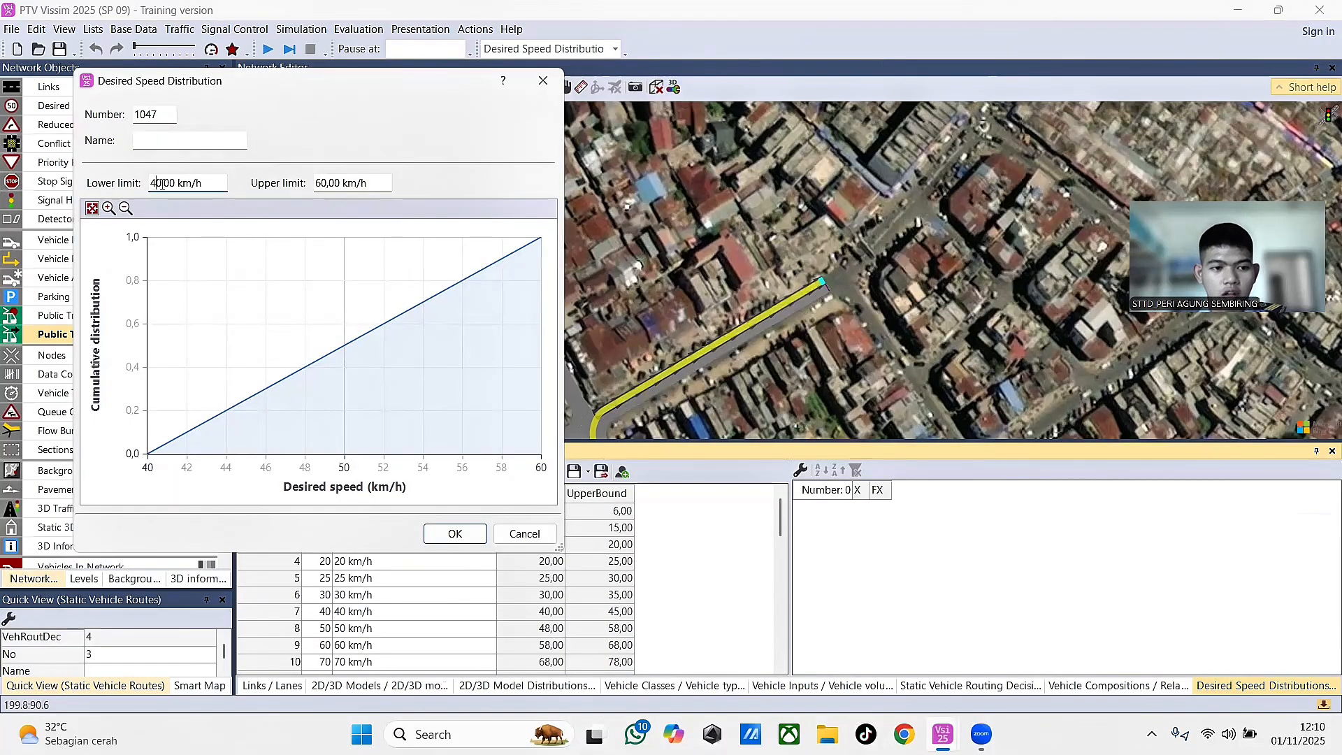
key(BackSpace)
text(2)
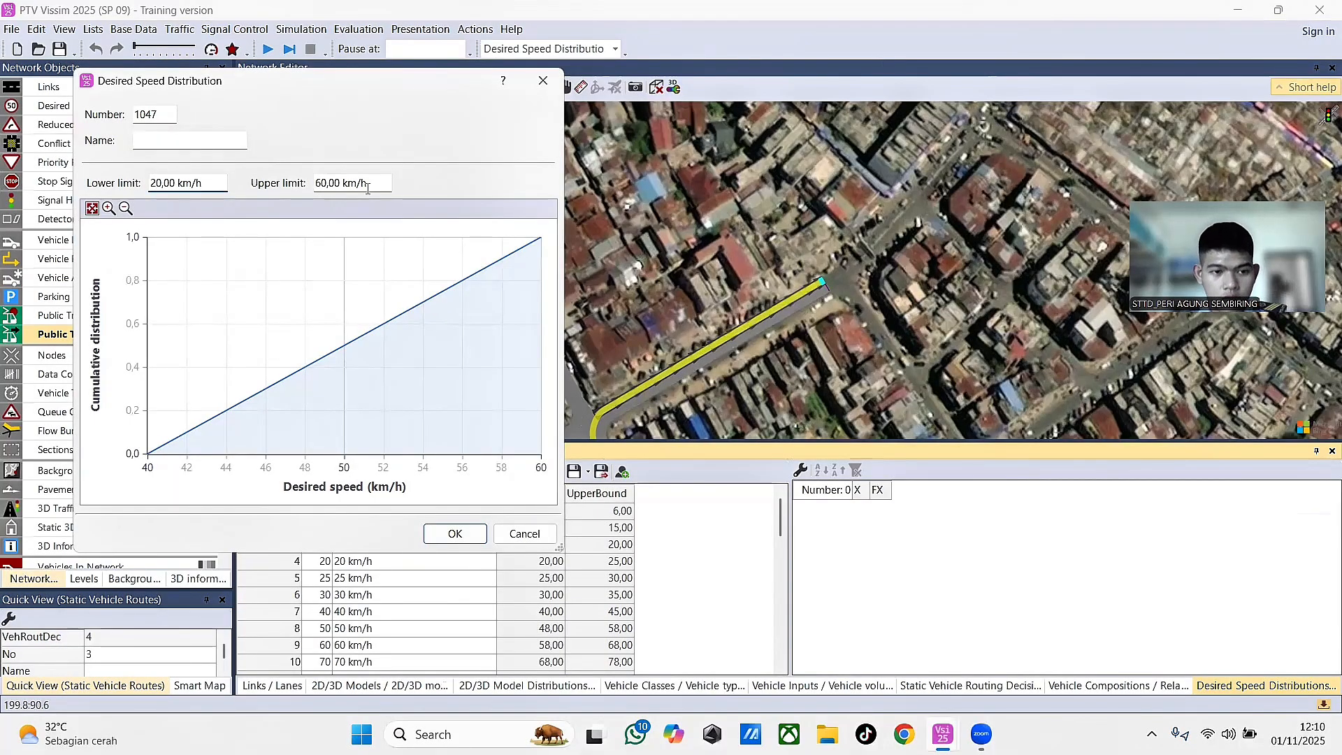
click(325, 183)
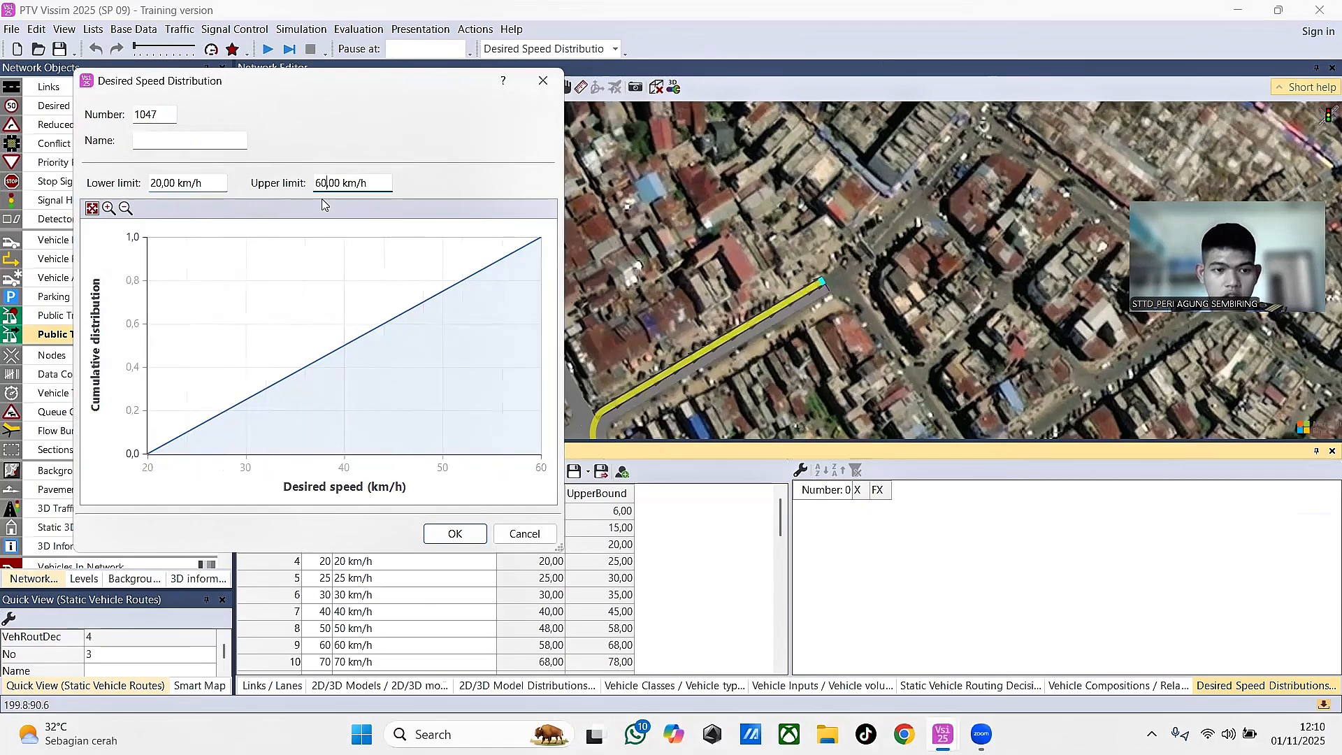
key(BackSpace)
text(8)
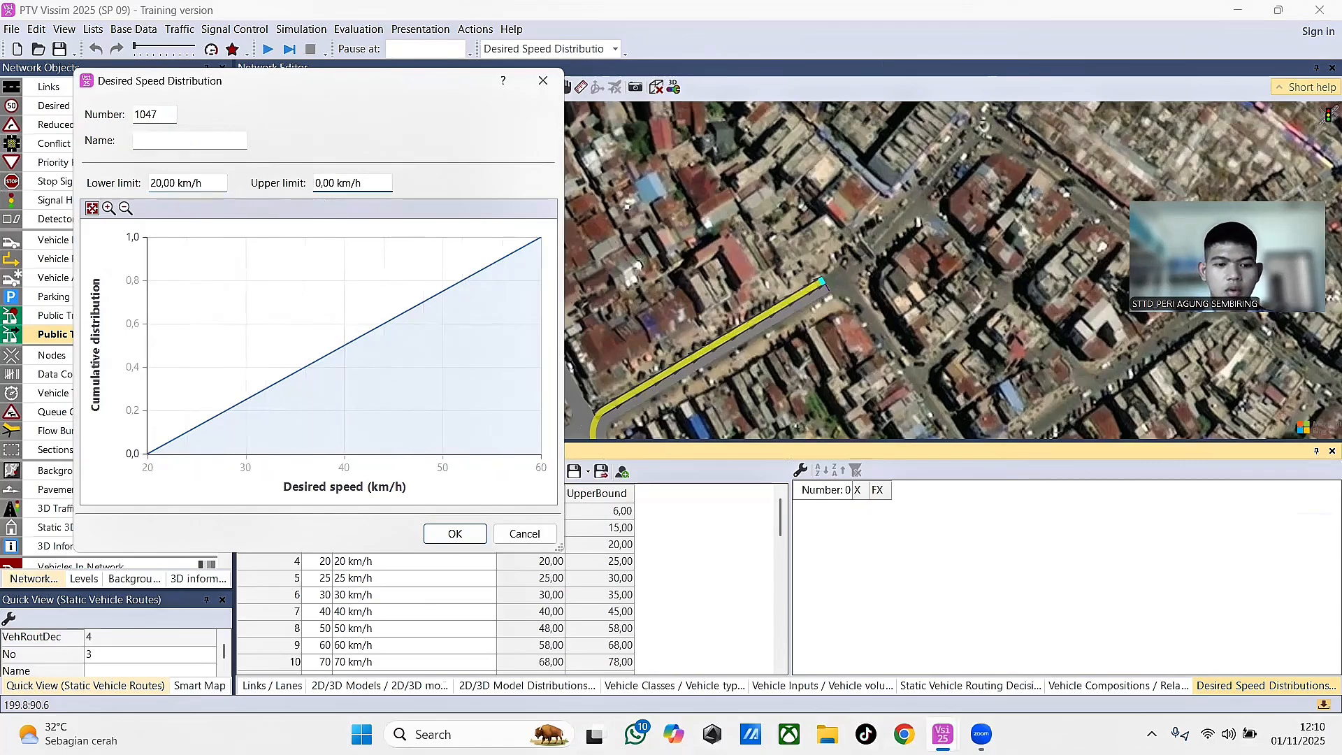
click(436, 533)
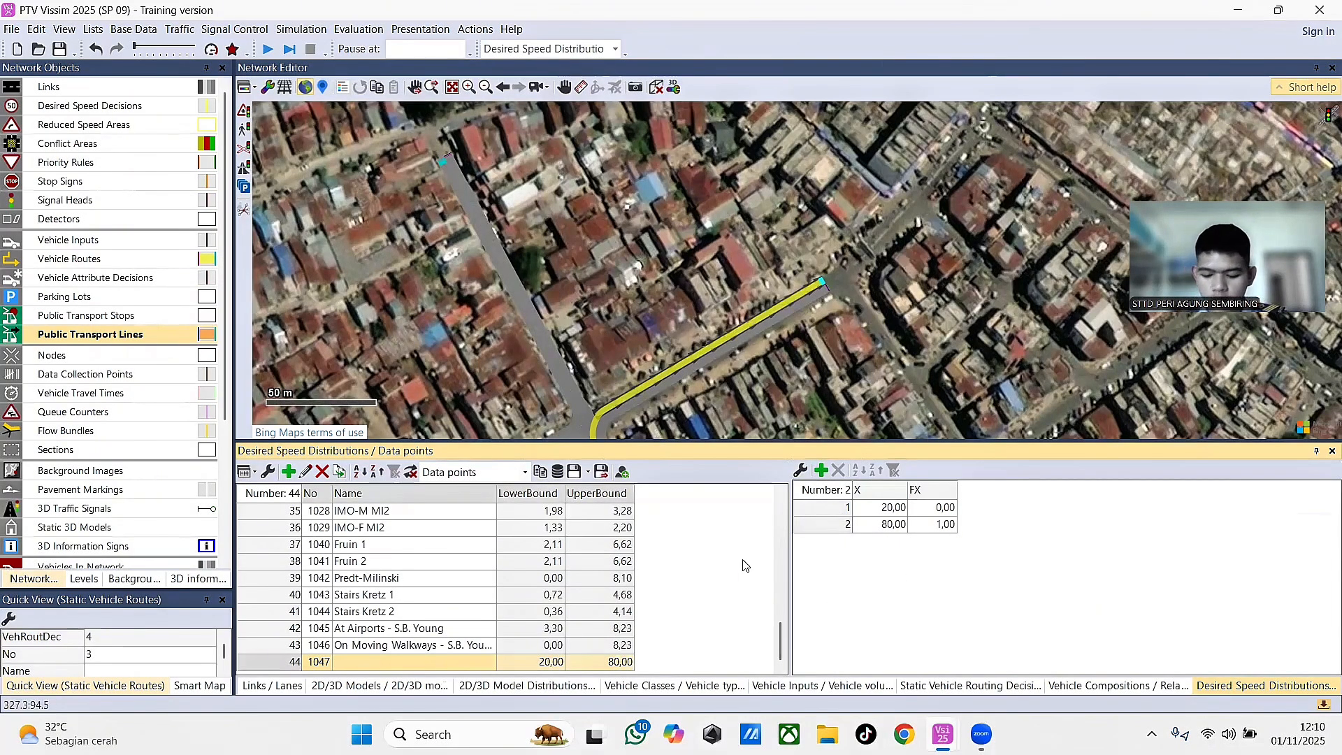
- Show the list of desired speed decisions and place a decision on link 1, lane 1, about 2 m from its start
click(123, 103)
right_click(132, 105)
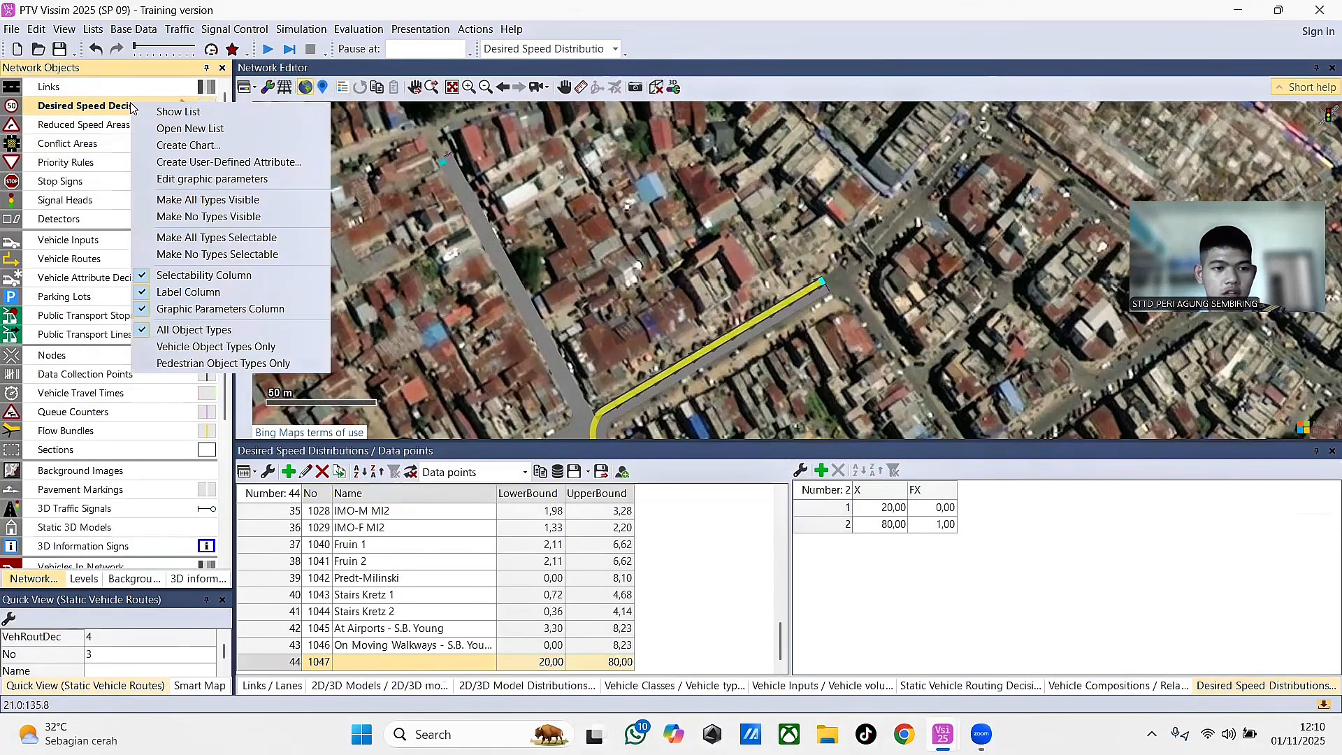
click(167, 111)
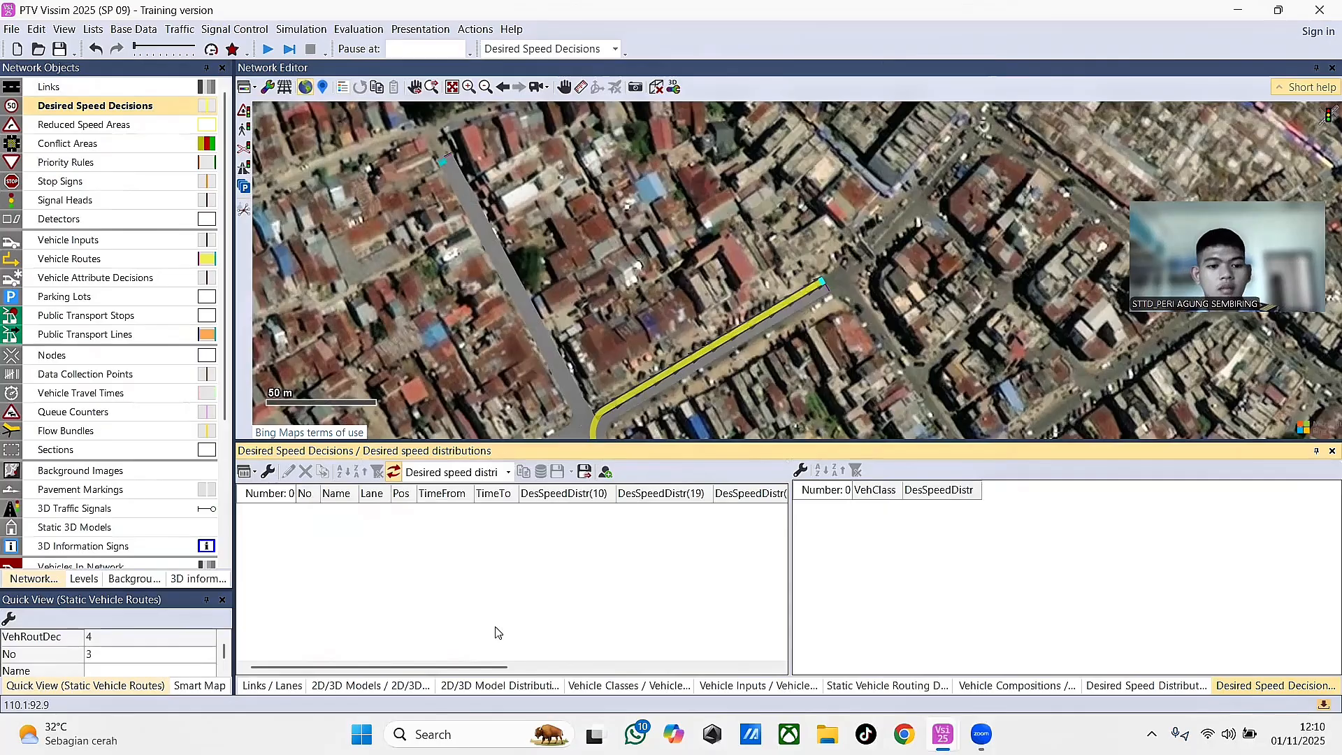
drag(668, 425, 943, 294)
drag(800, 386, 1037, 295)
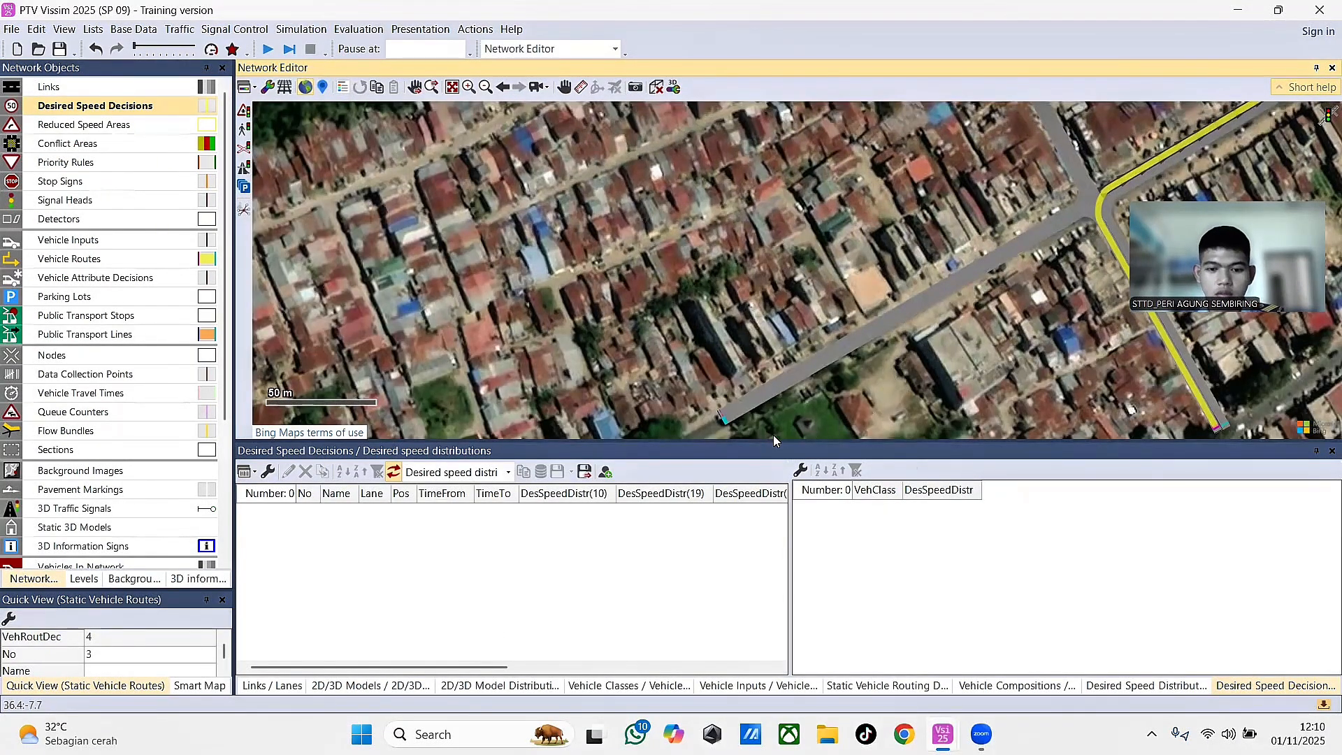
right_click(722, 414)
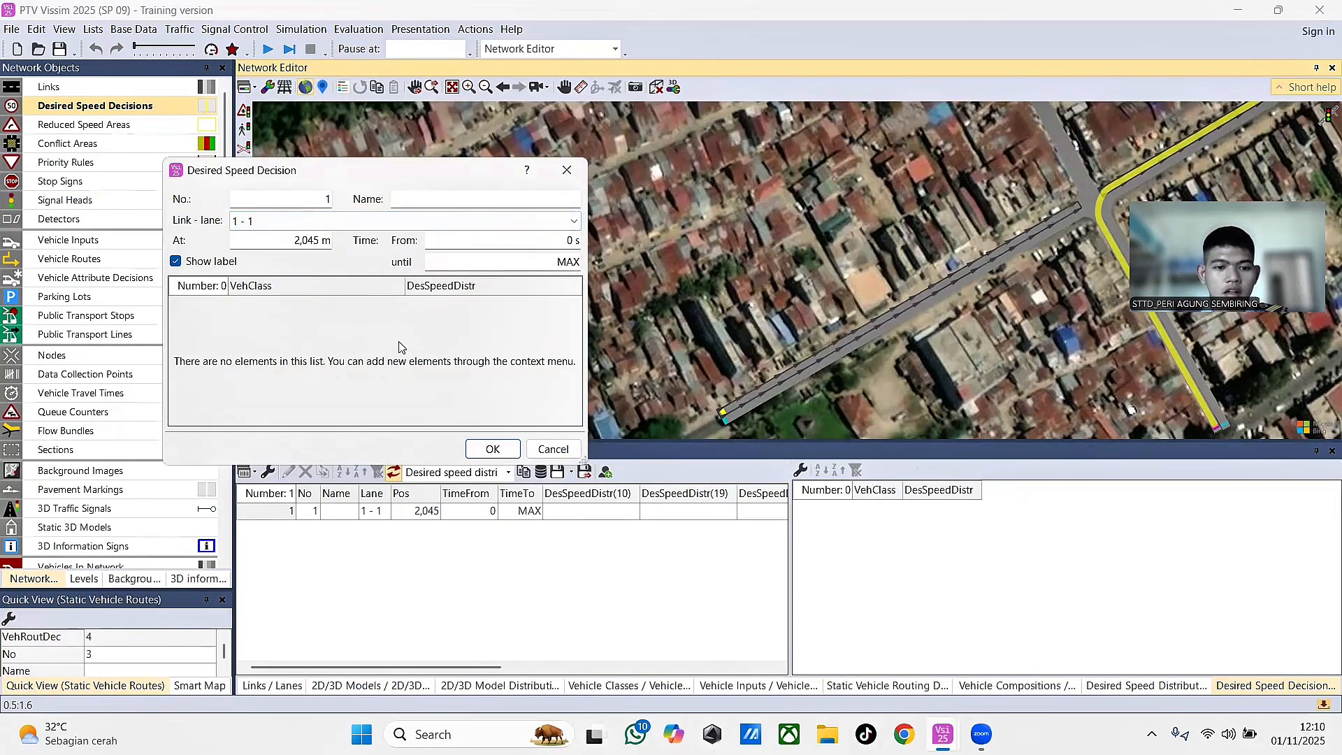
- Add the vehicle classes Car, LGV, HGV and Bus to the desired speed decision on link 1
right_click(421, 330)
click(459, 340)
right_click(338, 364)
click(353, 371)
right_click(369, 354)
click(381, 363)
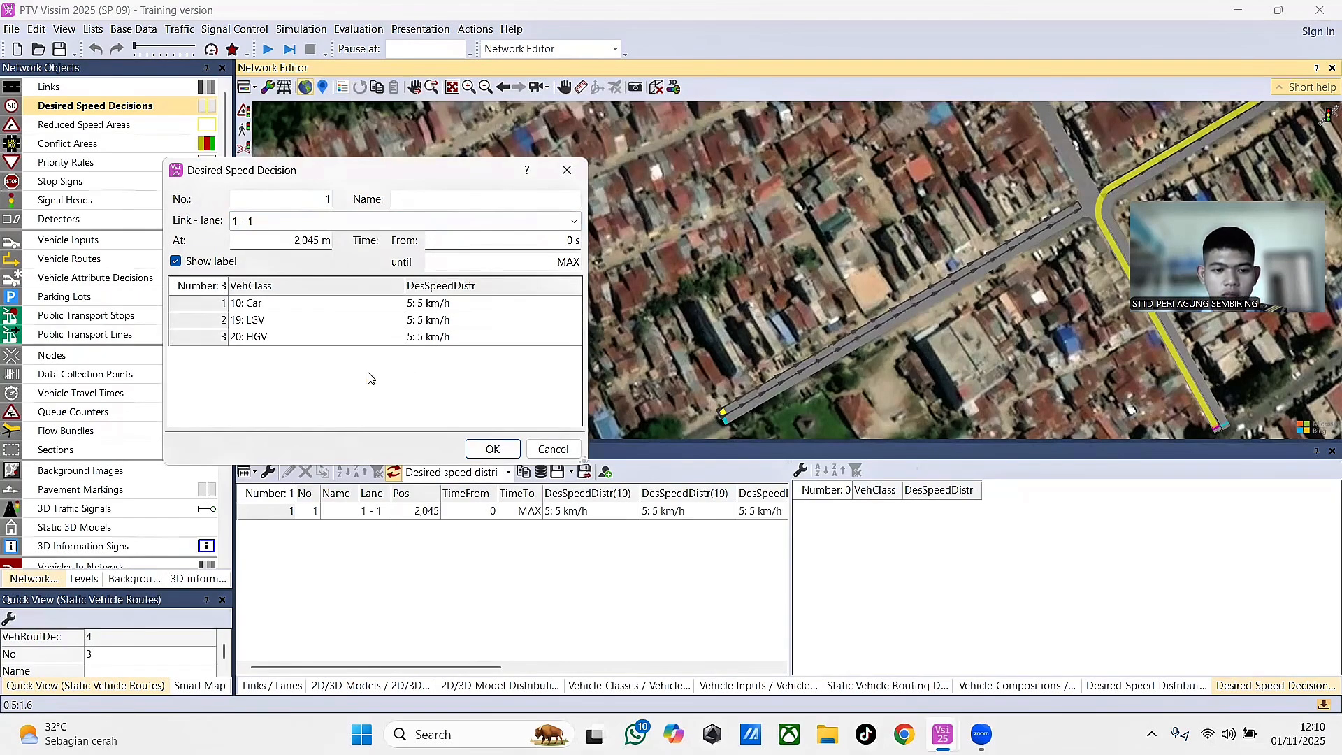
right_click(371, 379)
click(433, 393)
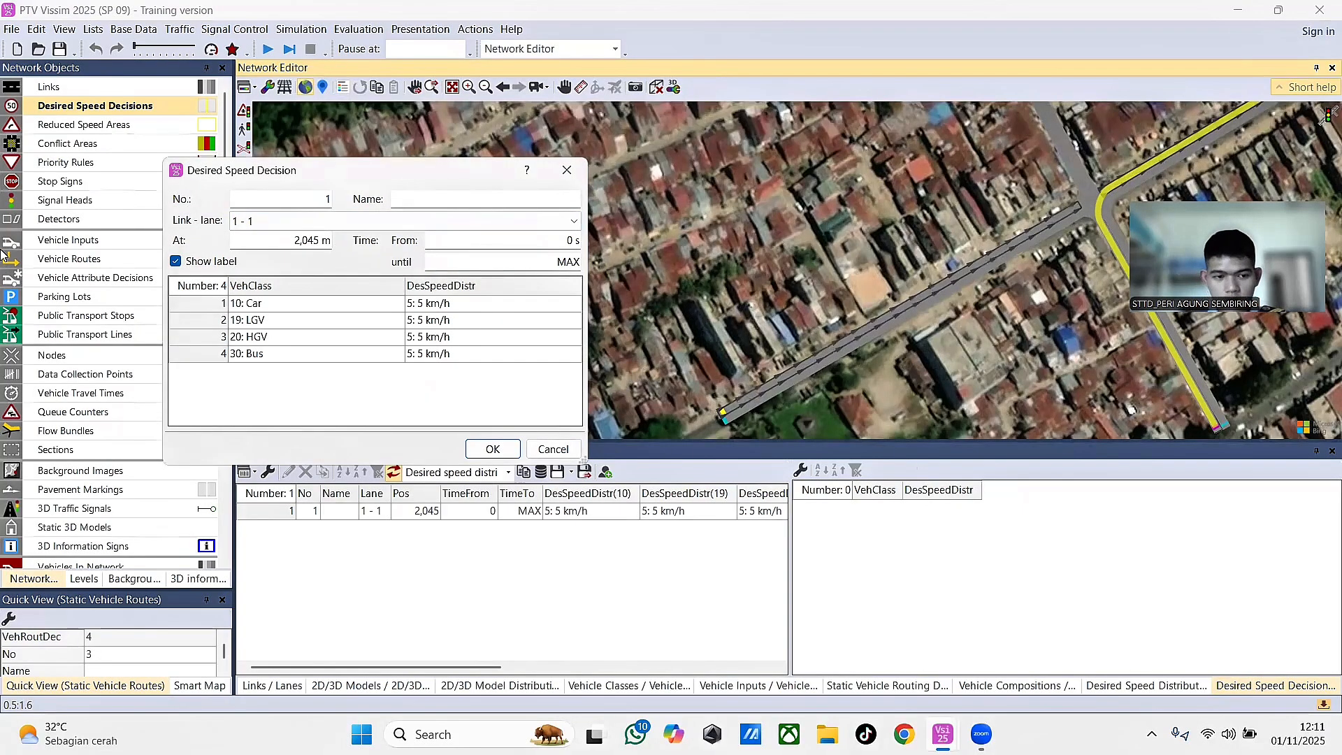
click(493, 450)
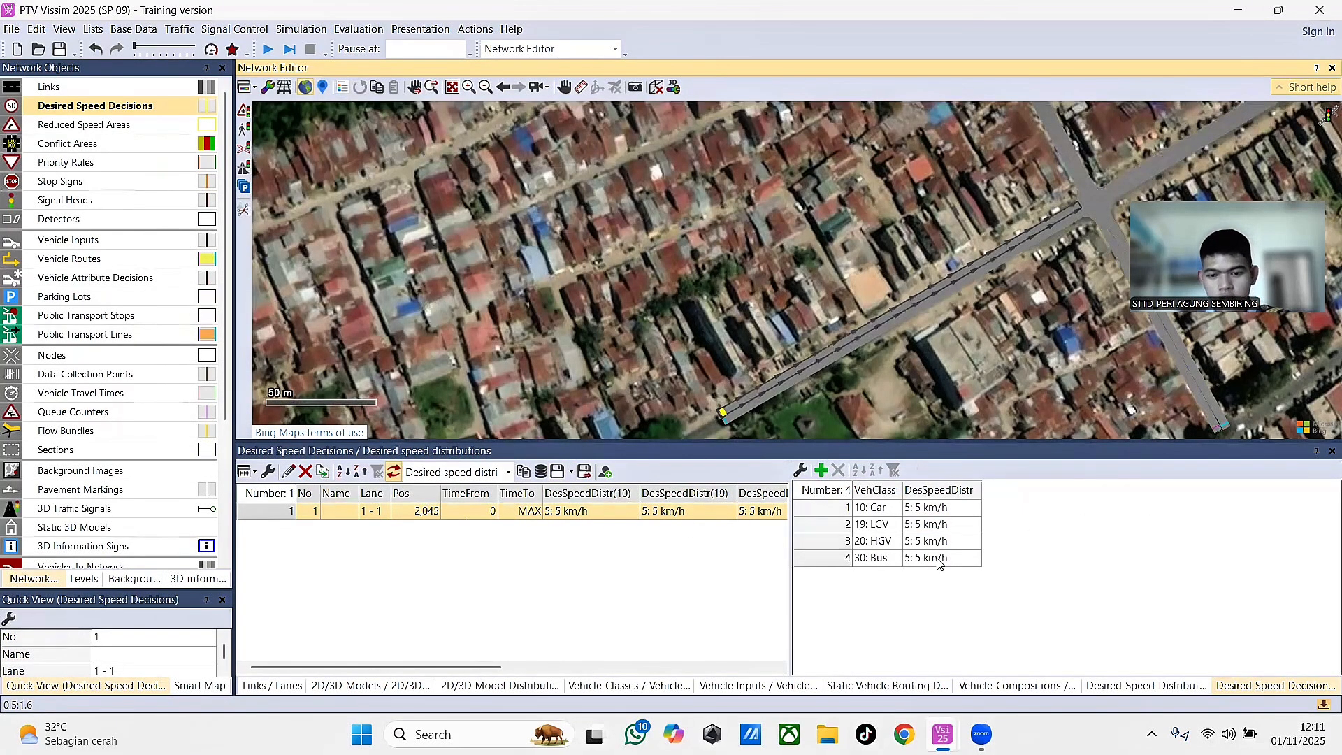
- Set the link 1 decision's desired speed distributions to 60 km/h for Car and 30 km/h for LGV
click(974, 511)
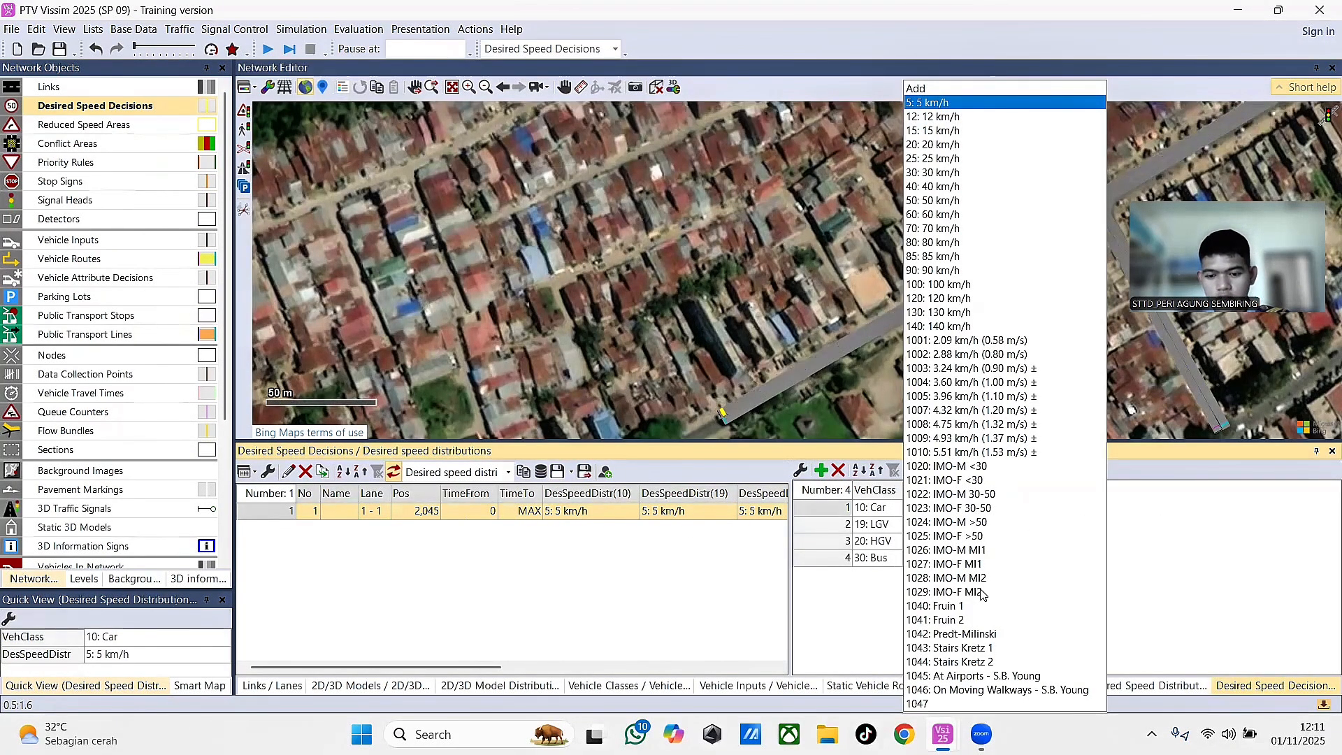
click(1227, 581)
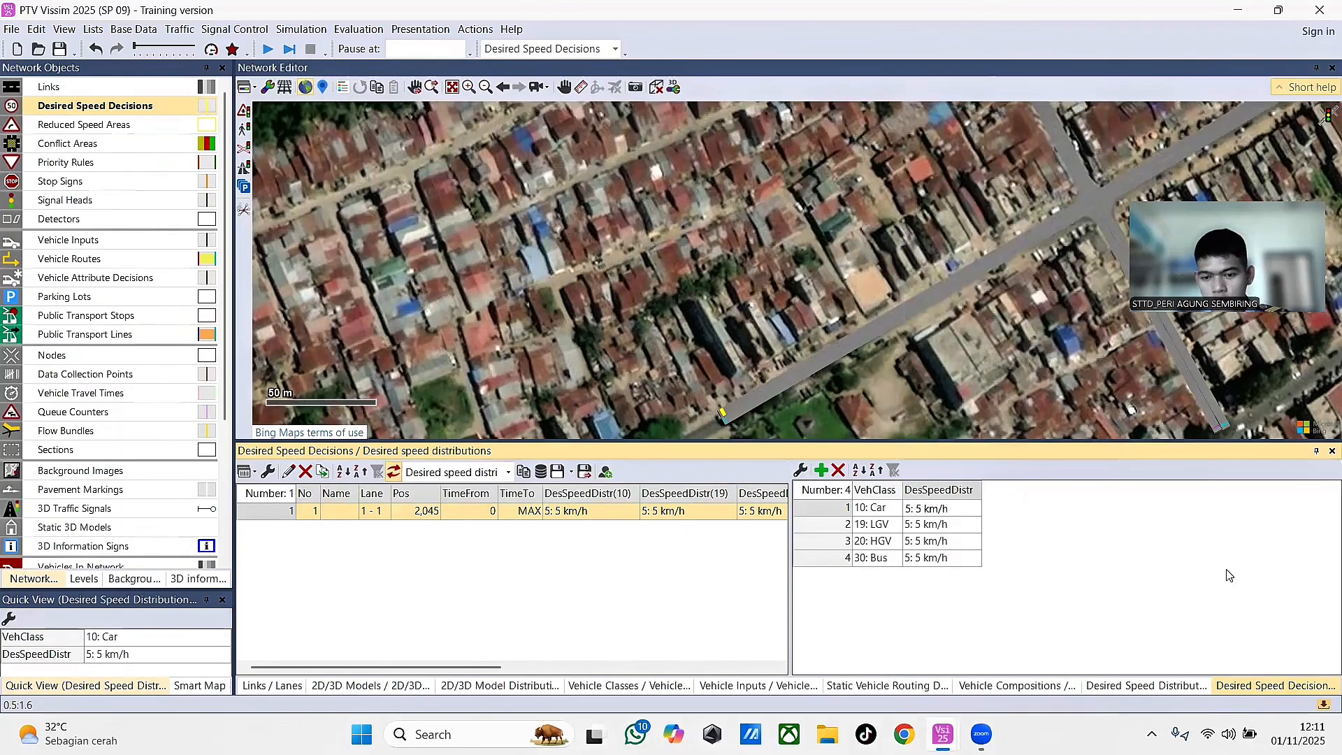
click(972, 512)
click(1169, 564)
click(975, 513)
click(976, 513)
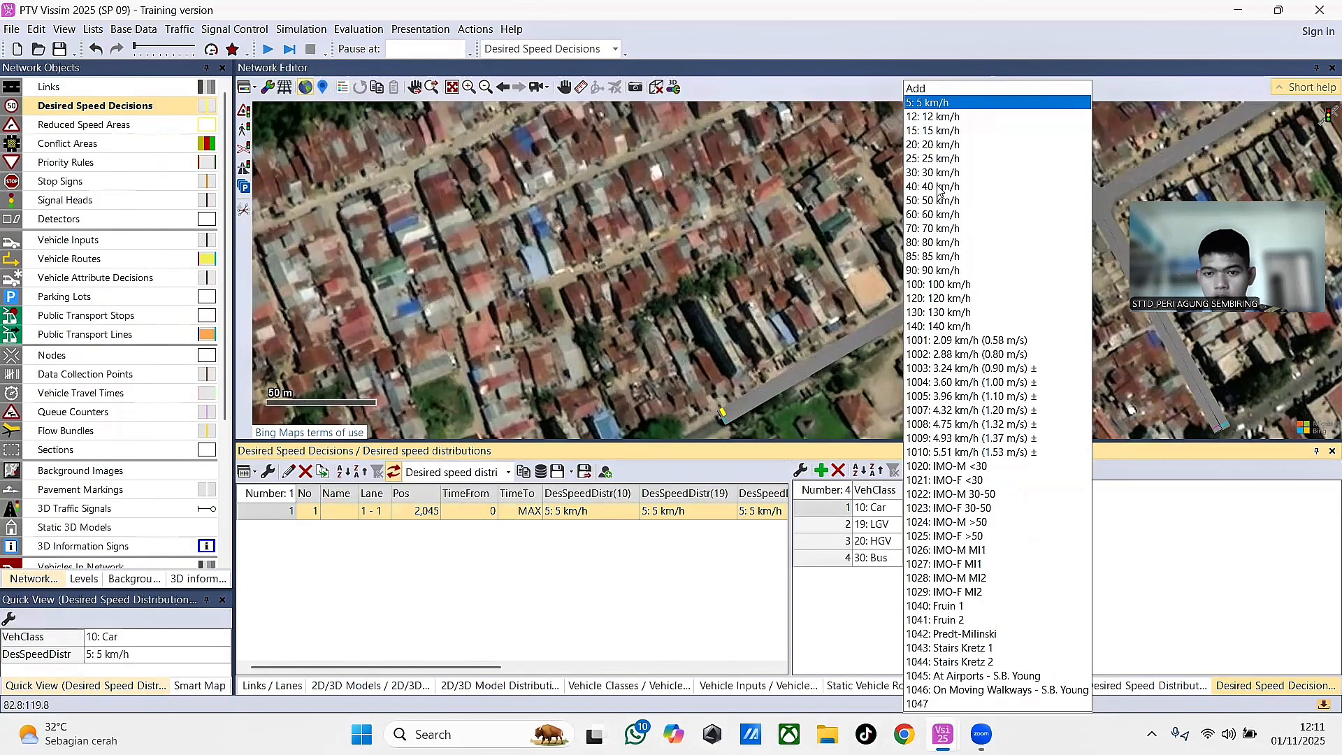
click(939, 215)
click(976, 524)
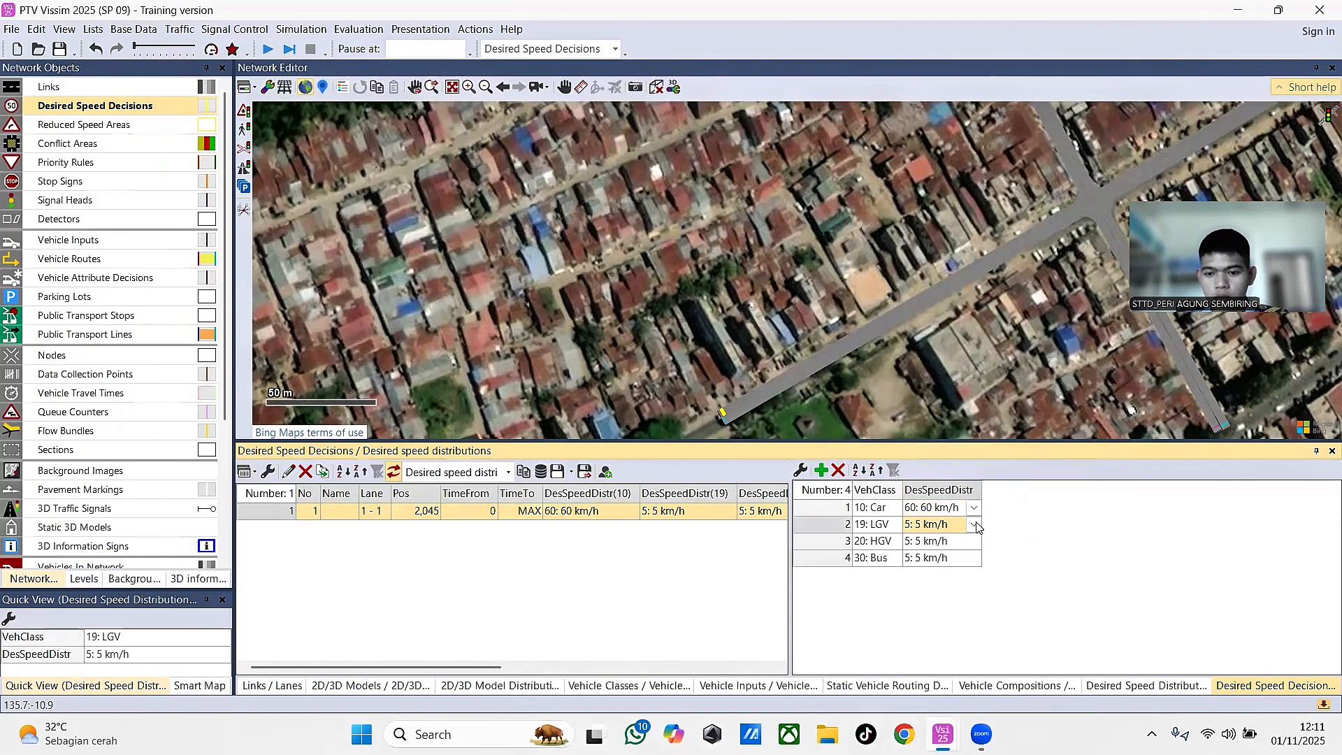
click(976, 525)
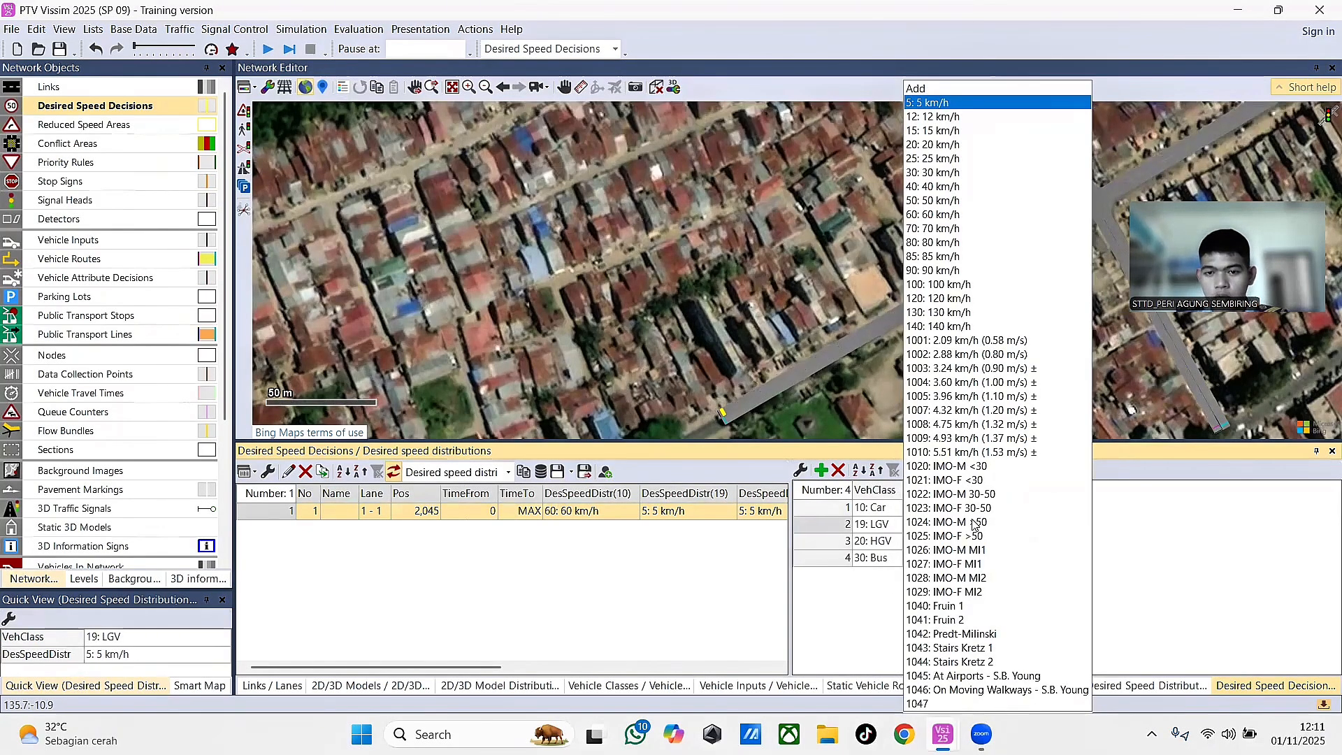
click(928, 173)
- Set the link 1 decision's desired speed distributions to 20 km/h for HGV and 12 km/h for Bus
click(978, 542)
click(978, 543)
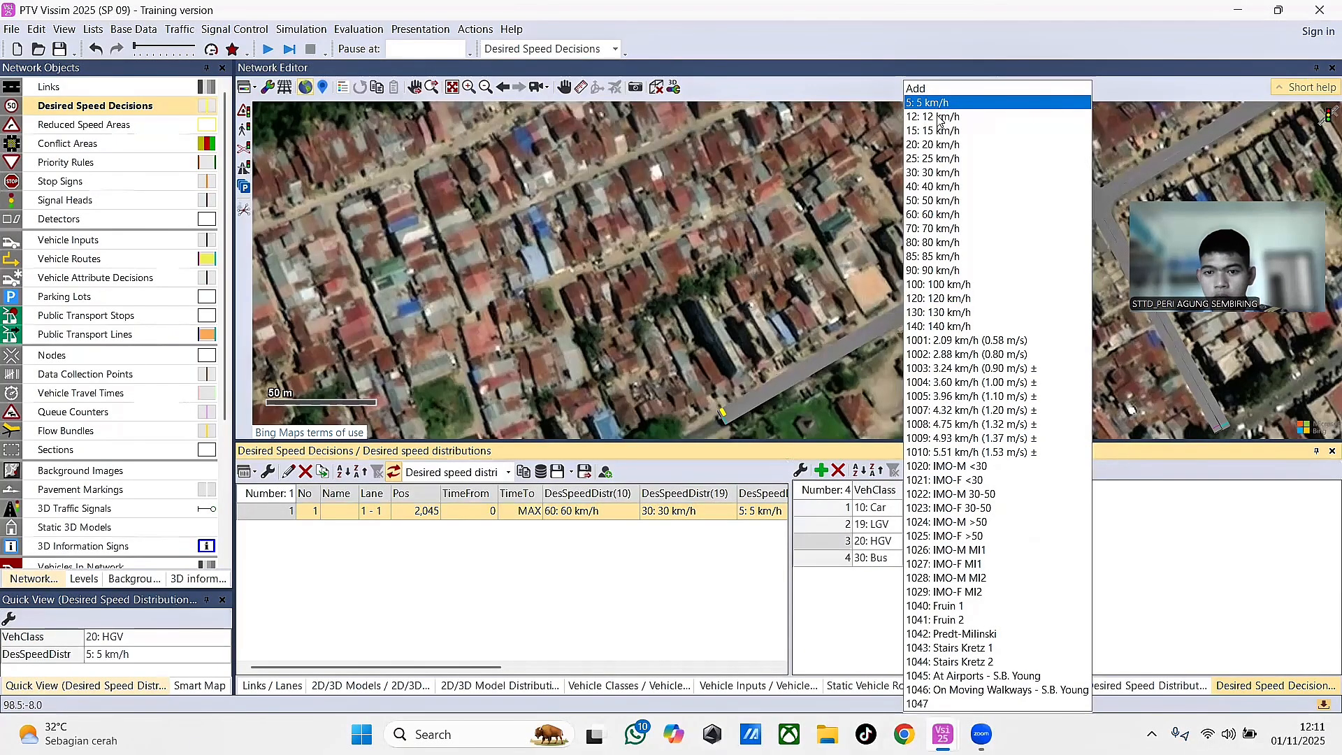
click(937, 145)
click(971, 558)
click(971, 558)
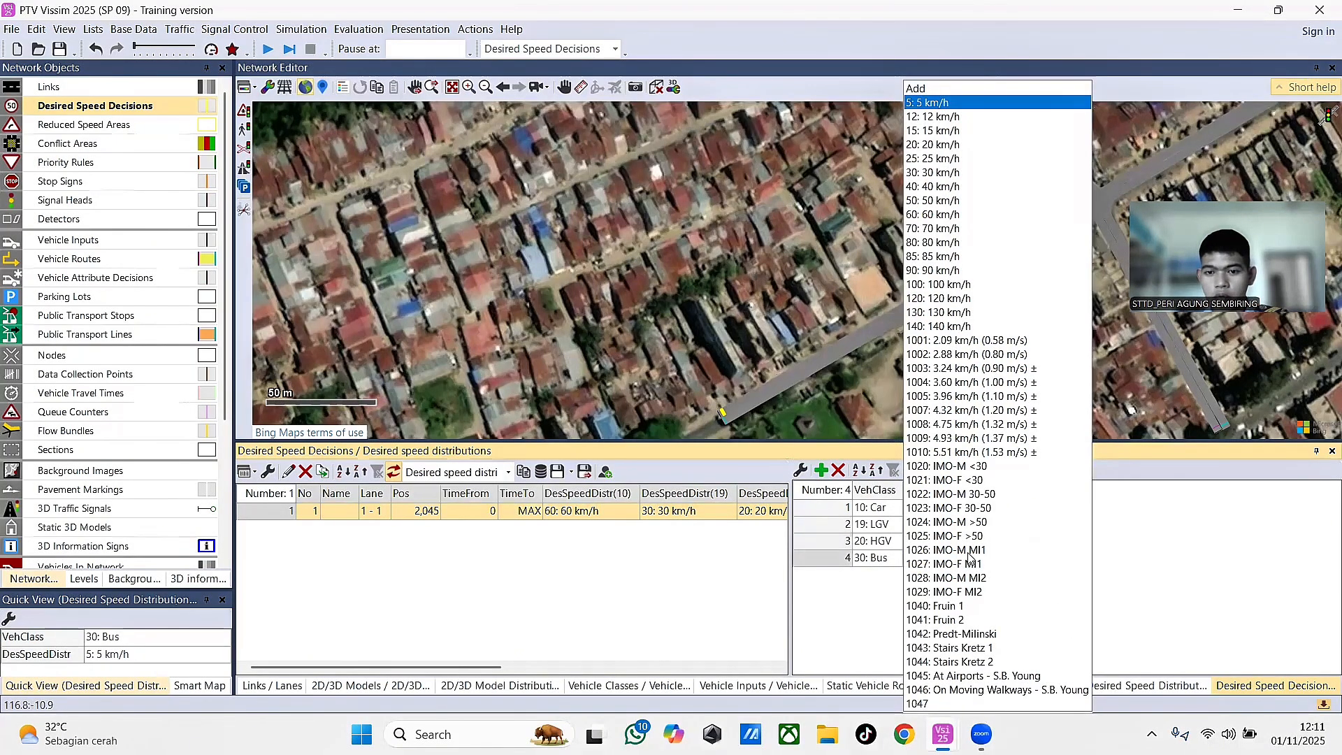
click(941, 118)
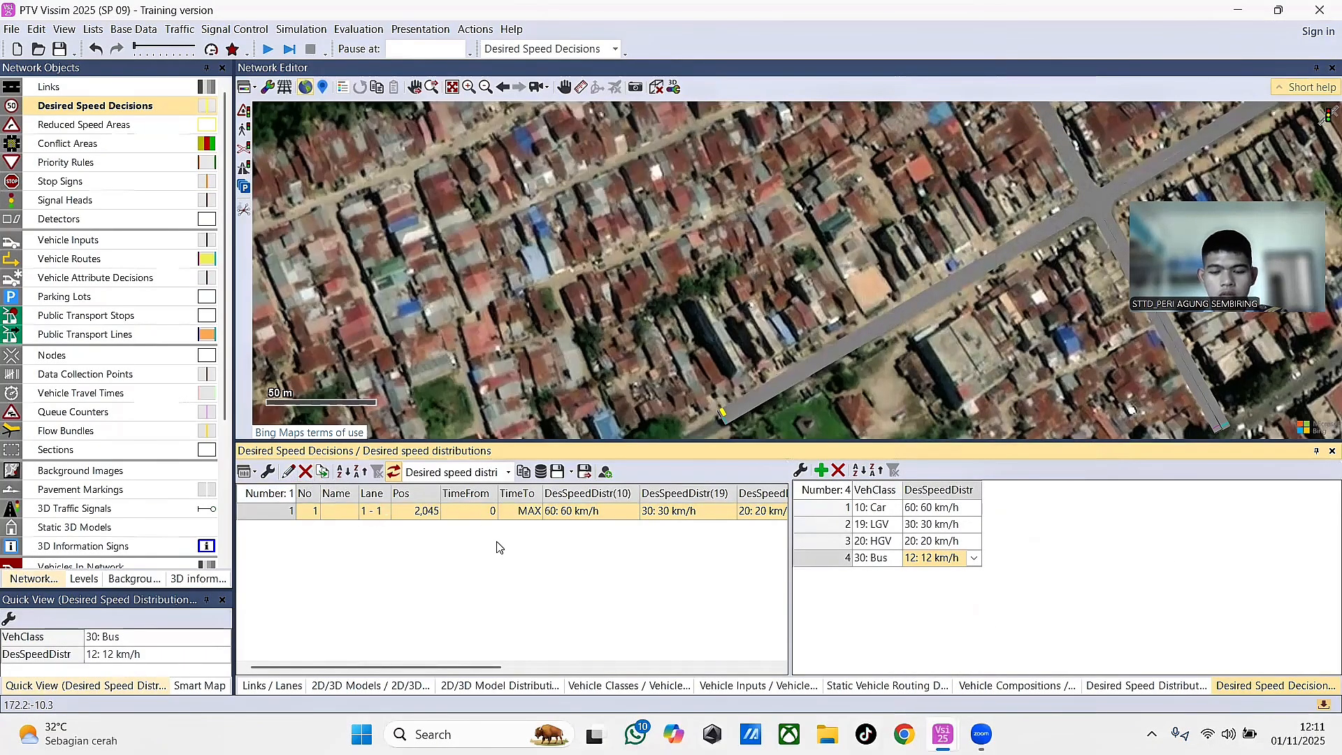
- Place a desired speed decision about 2,5 m along link 3, lane 1, with the classes Car, LGV, HGV and Bus
drag(705, 301, 634, 404)
drag(784, 204, 734, 372)
drag(846, 288, 814, 372)
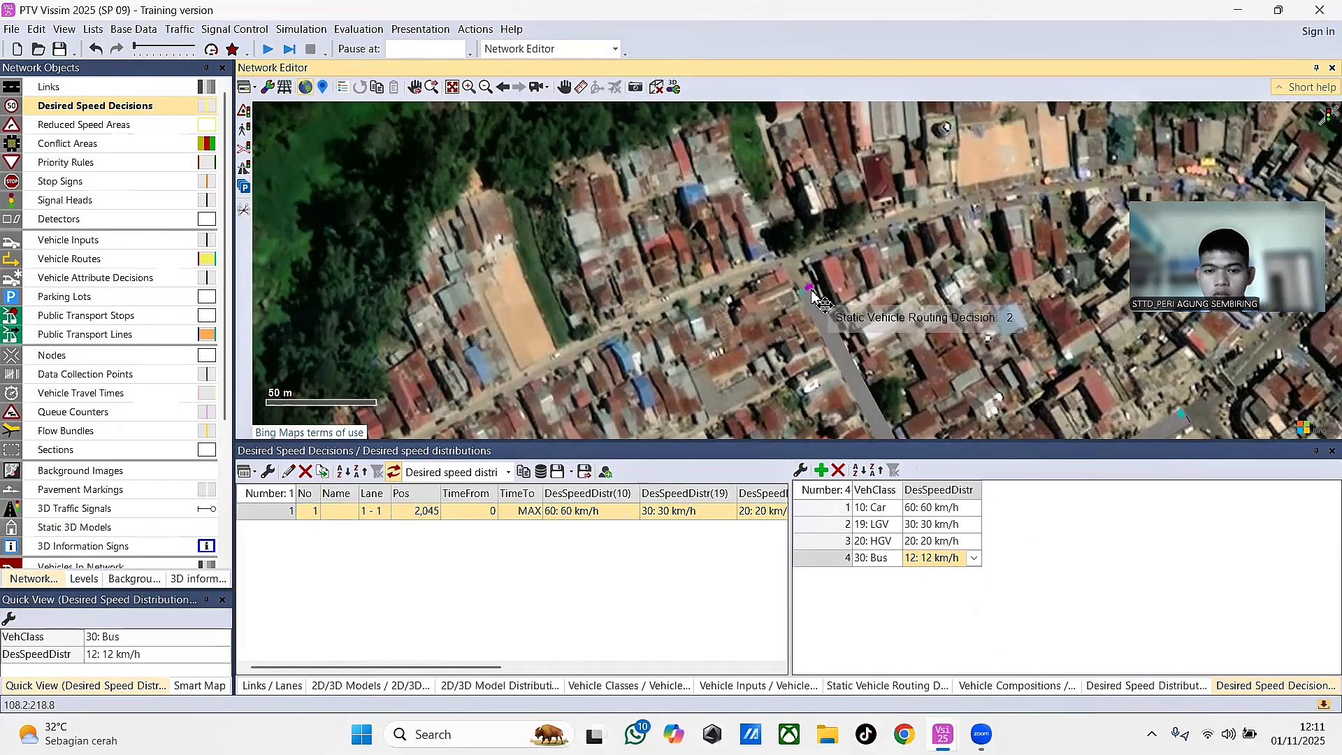
ctrl+right_click(811, 292)
right_click(392, 341)
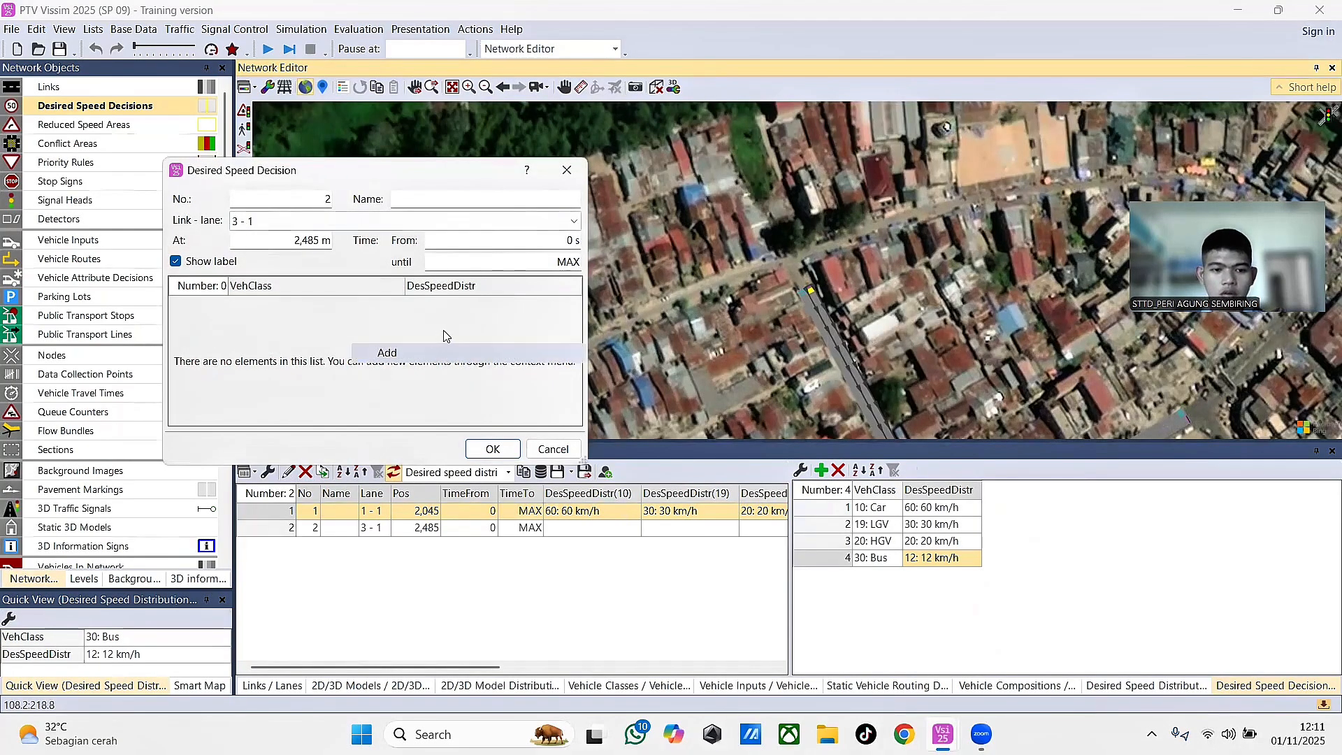
click(446, 352)
right_click(441, 358)
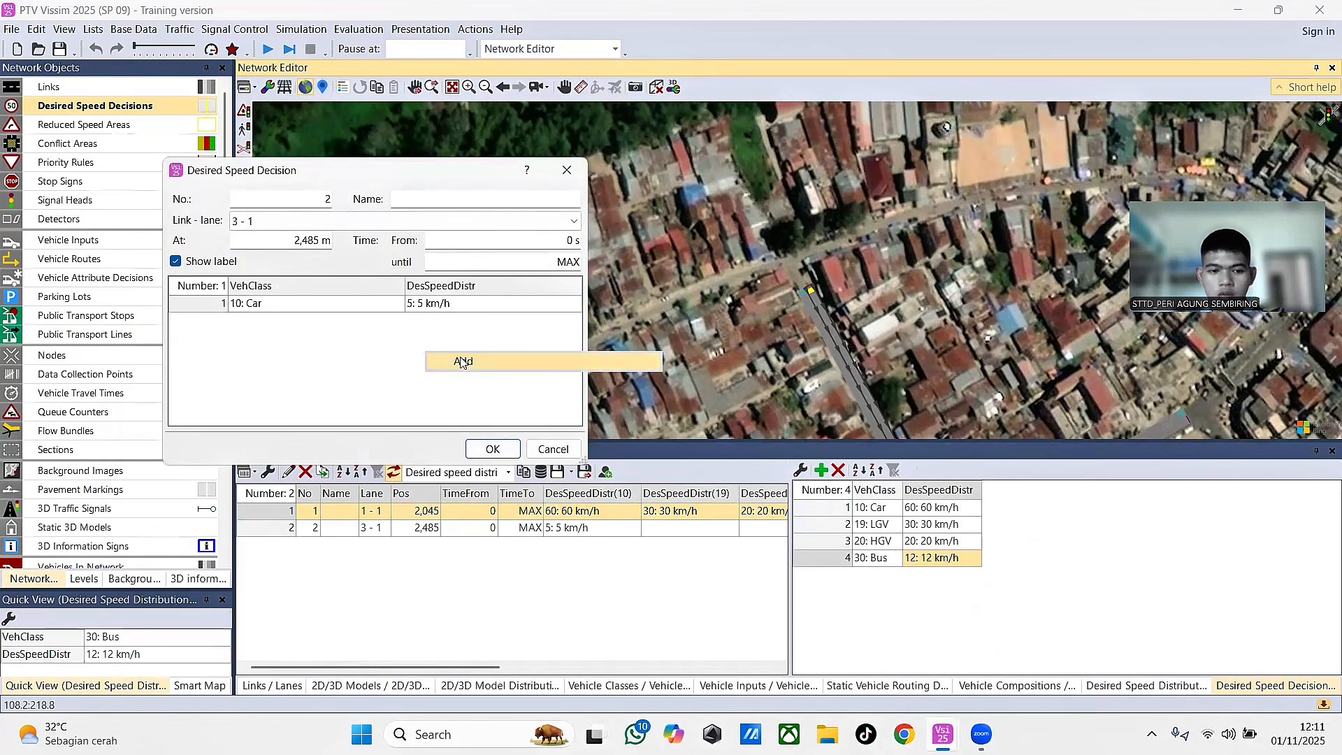
click(463, 362)
right_click(430, 370)
click(444, 378)
right_click(453, 379)
click(467, 386)
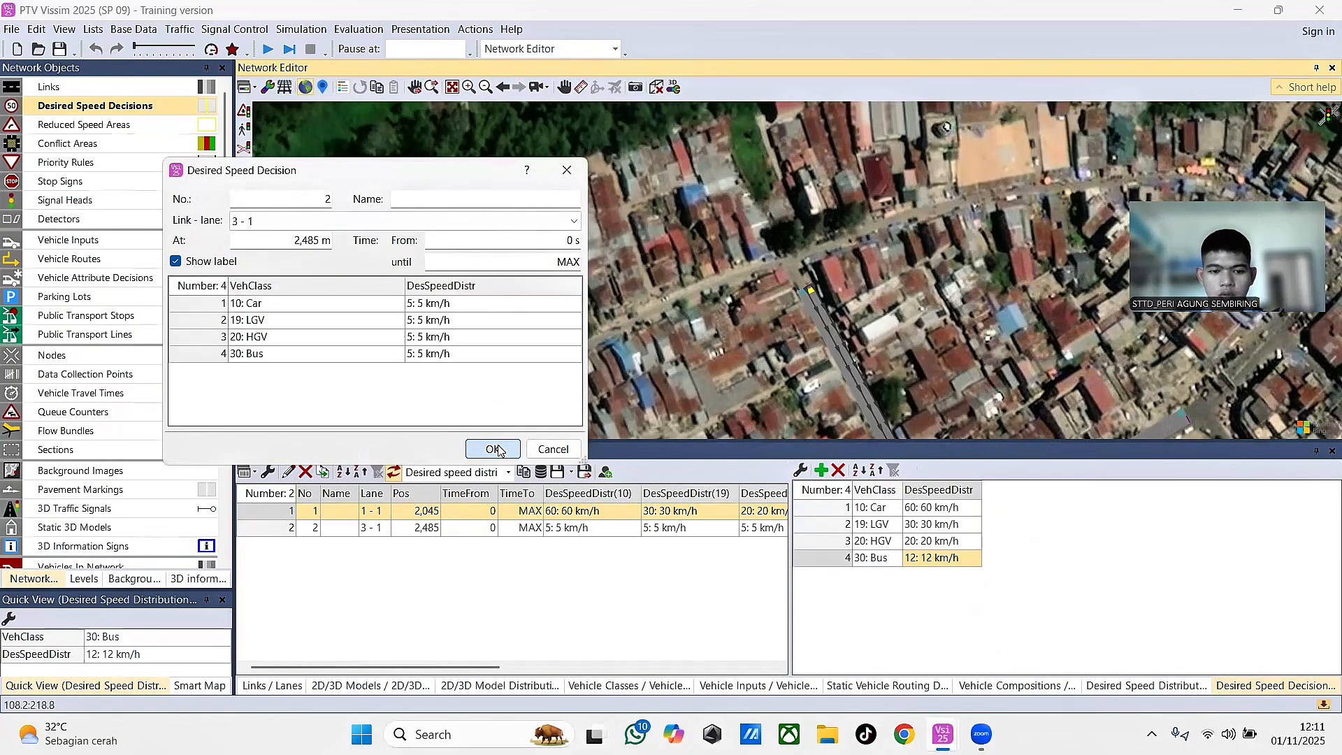
click(496, 449)
- Place a desired speed decision about 2,6 m along link 5, lane 1, with the classes Car, LGV, HGV and Bus
drag(1164, 428, 676, 275)
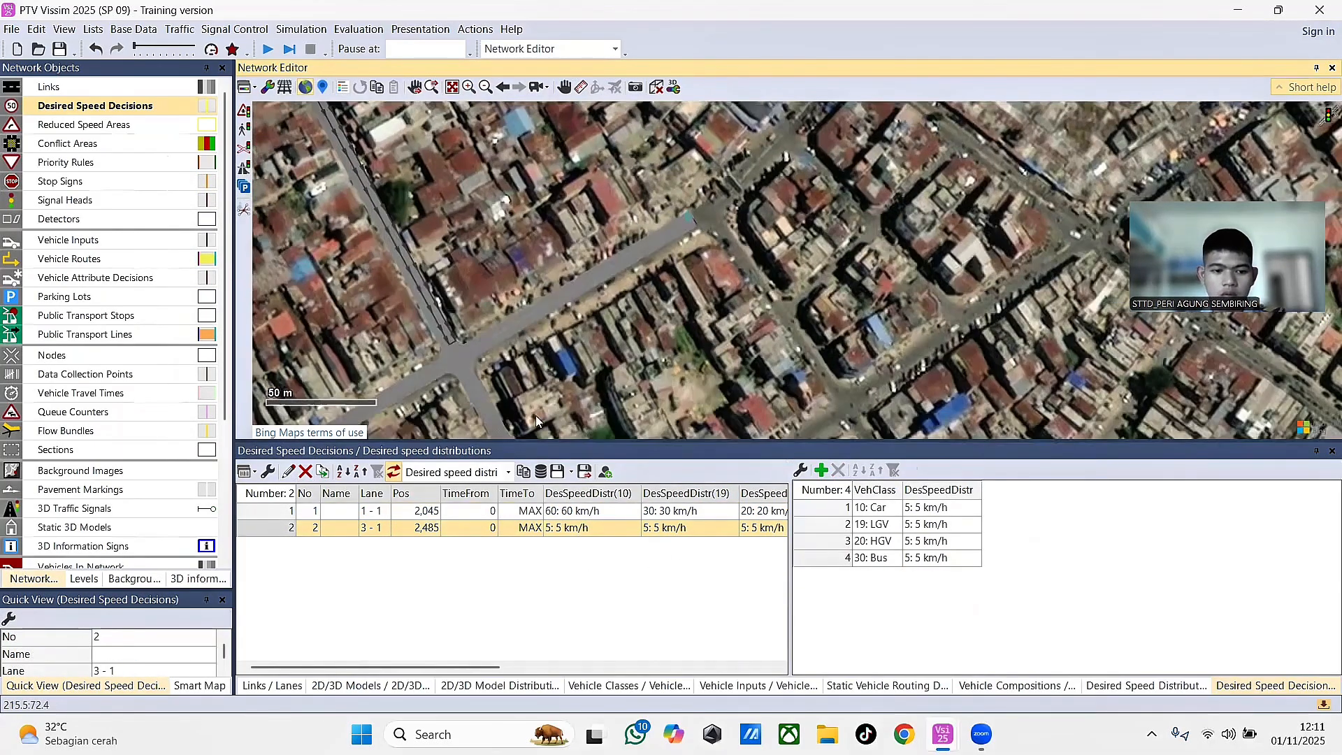
ctrl+right_click(692, 224)
right_click(429, 351)
click(441, 361)
right_click(436, 365)
click(449, 368)
right_click(440, 369)
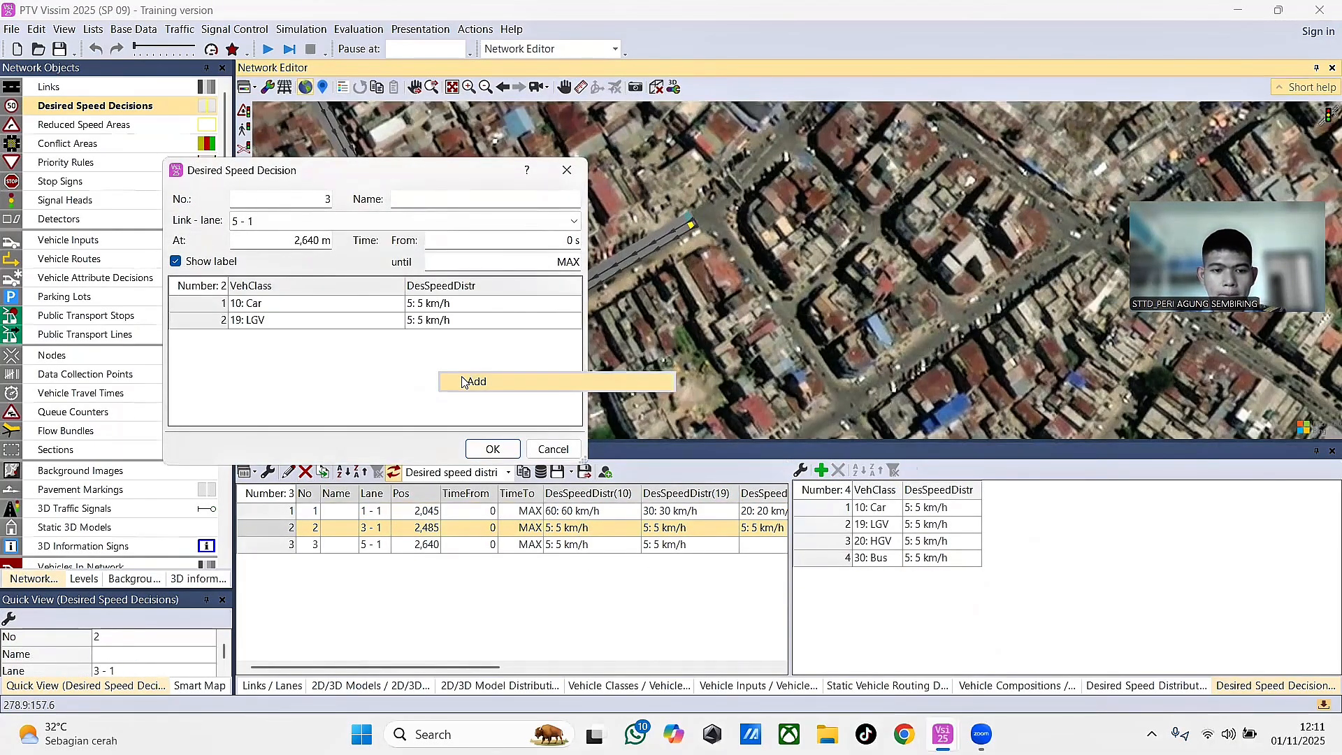
click(456, 378)
right_click(440, 382)
click(469, 391)
click(493, 449)
- Place a desired speed decision about 3 m along link 7, lane 1, with the classes Car, LGV, HGV and Bus
drag(606, 399, 782, 214)
ctrl+right_click(751, 398)
right_click(486, 347)
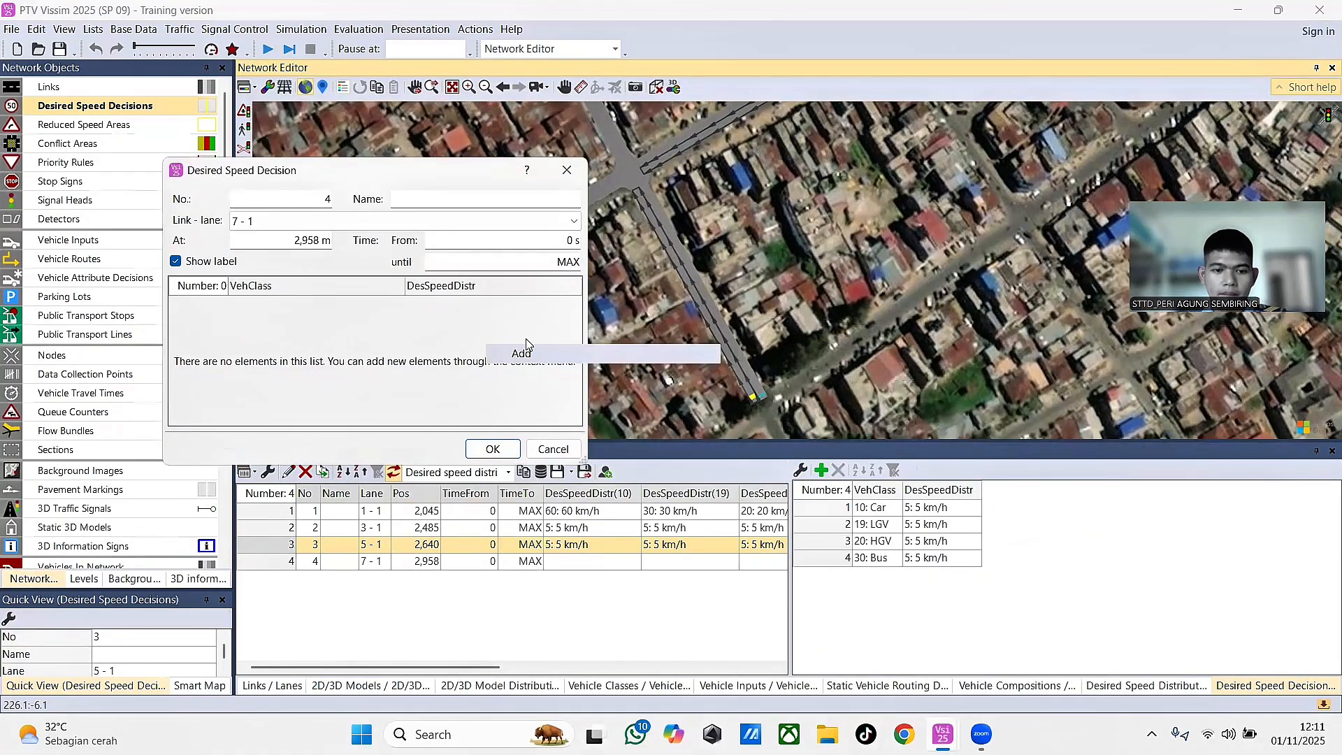
click(495, 353)
right_click(417, 372)
click(476, 379)
right_click(461, 369)
click(482, 377)
right_click(471, 384)
click(498, 392)
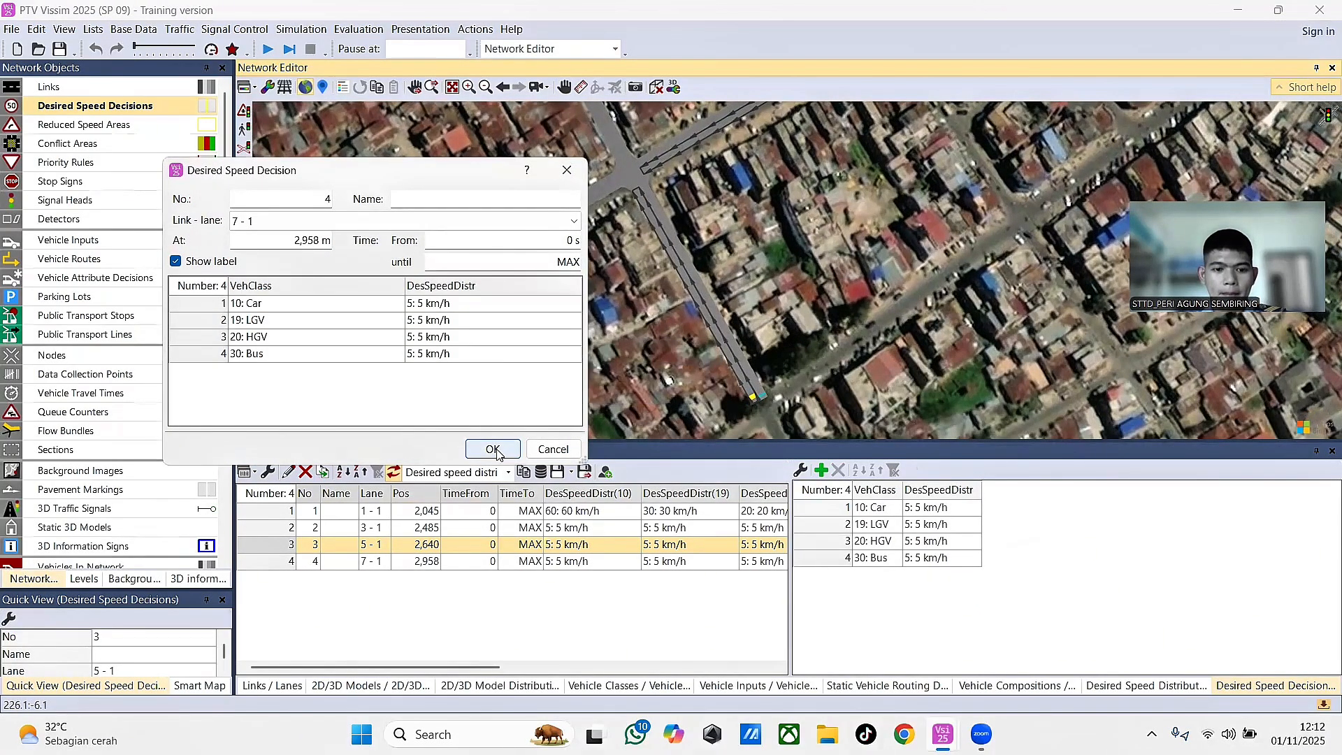
click(493, 449)
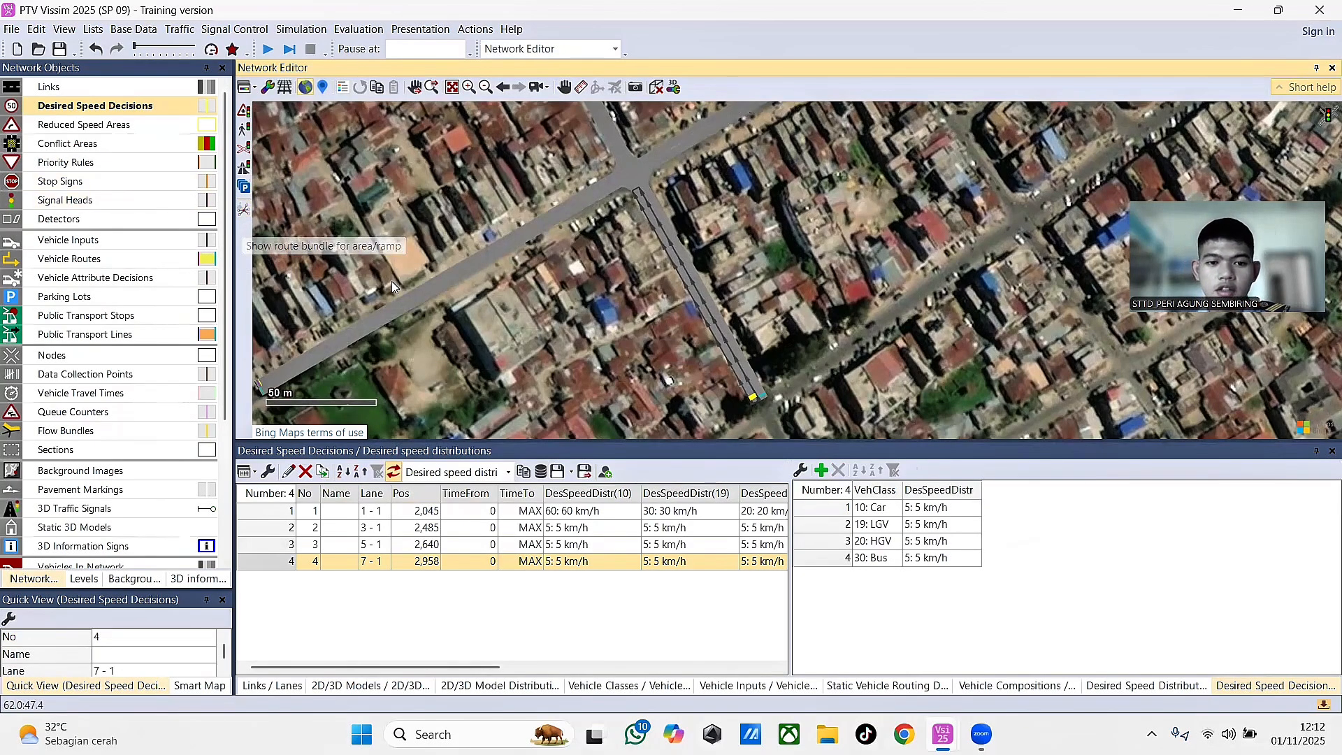
- Show the Reduced Speed Areas list and place a reduced speed area about 8 m long on connector 10000, lane 1
click(613, 219)
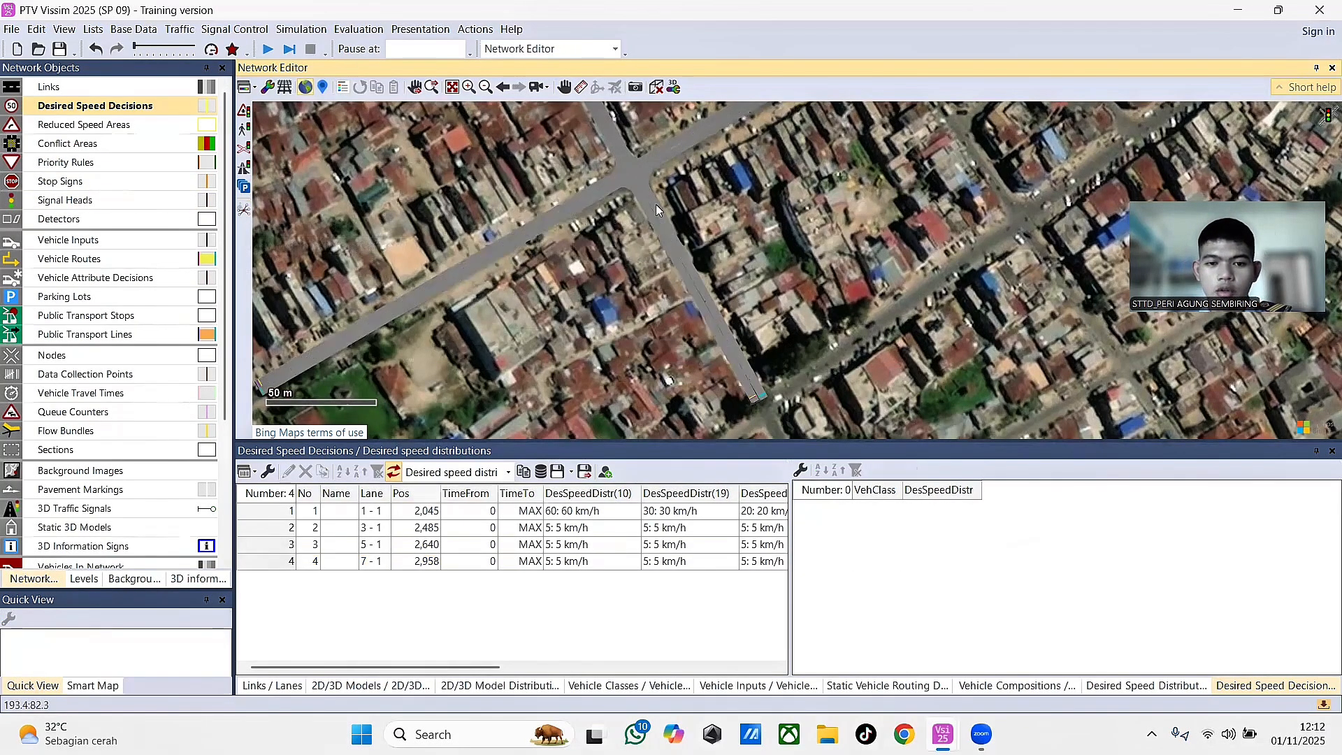
scroll(605, 197, up, 5)
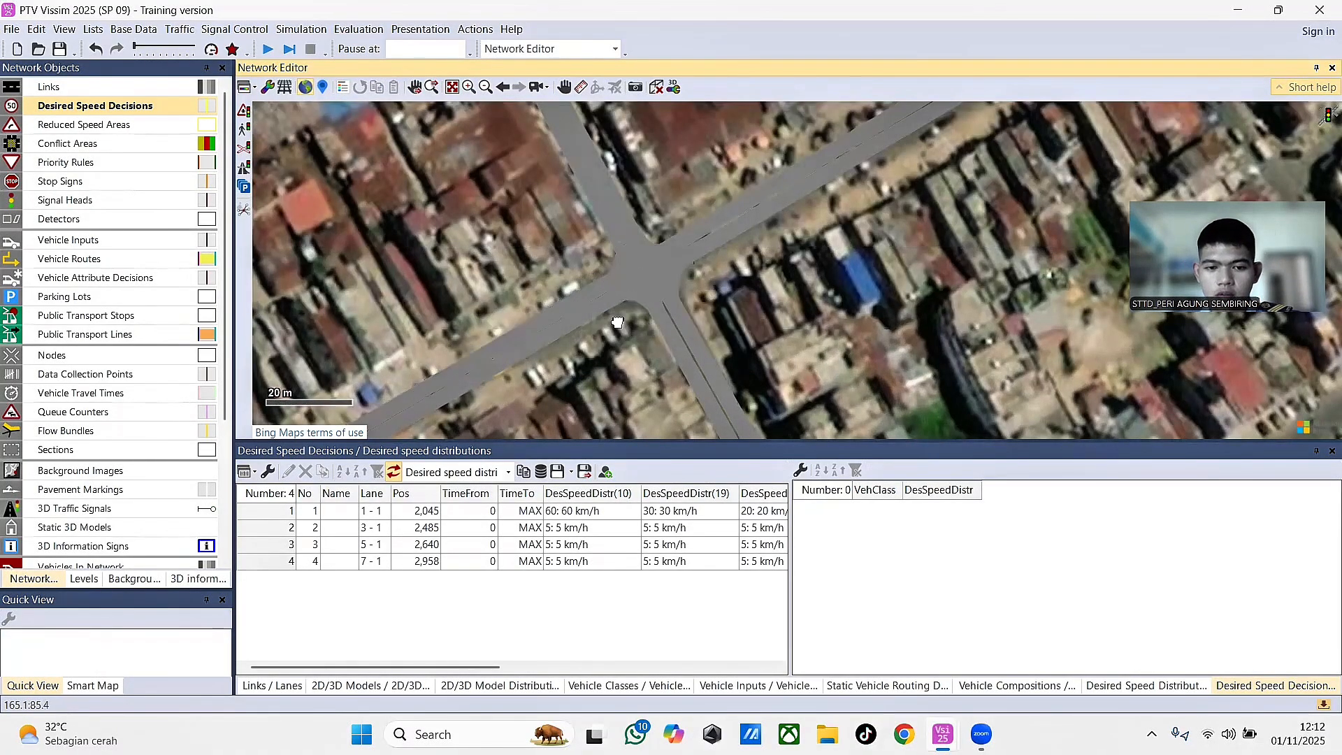
drag(646, 297, 657, 373)
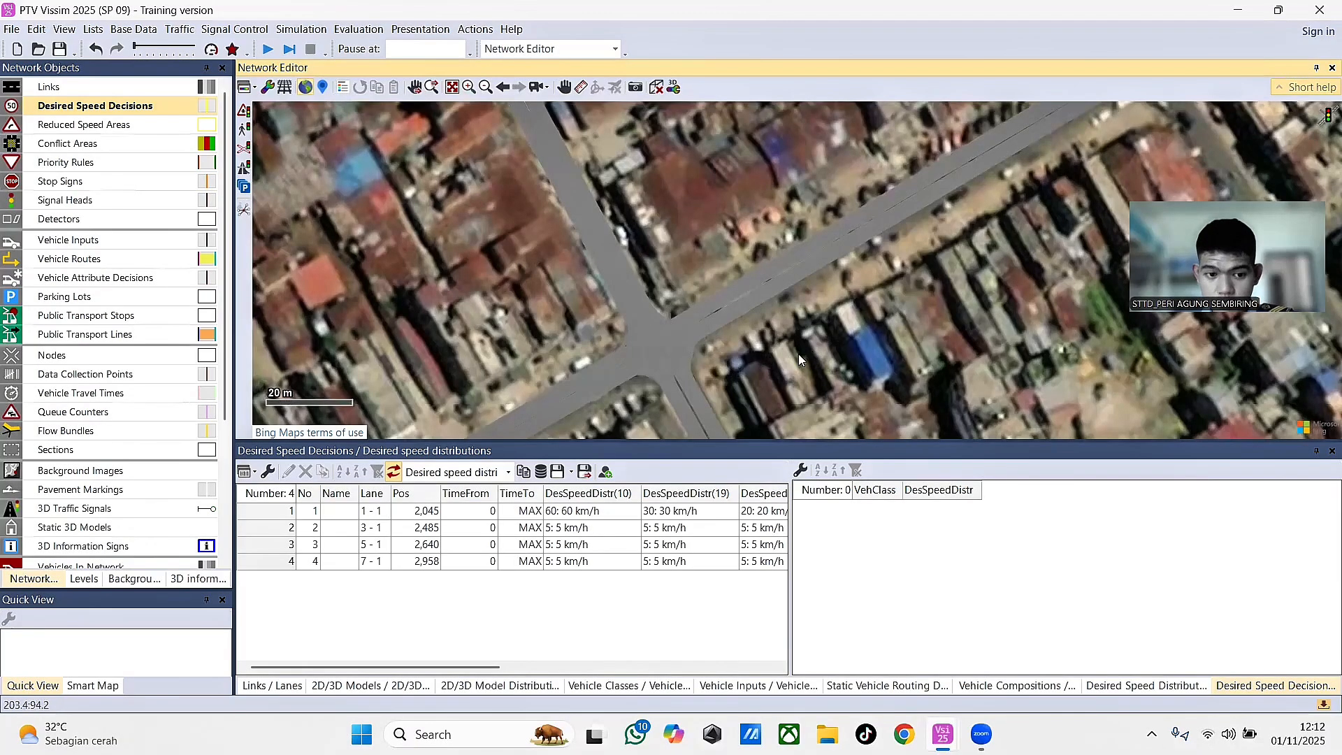
drag(794, 357, 864, 306)
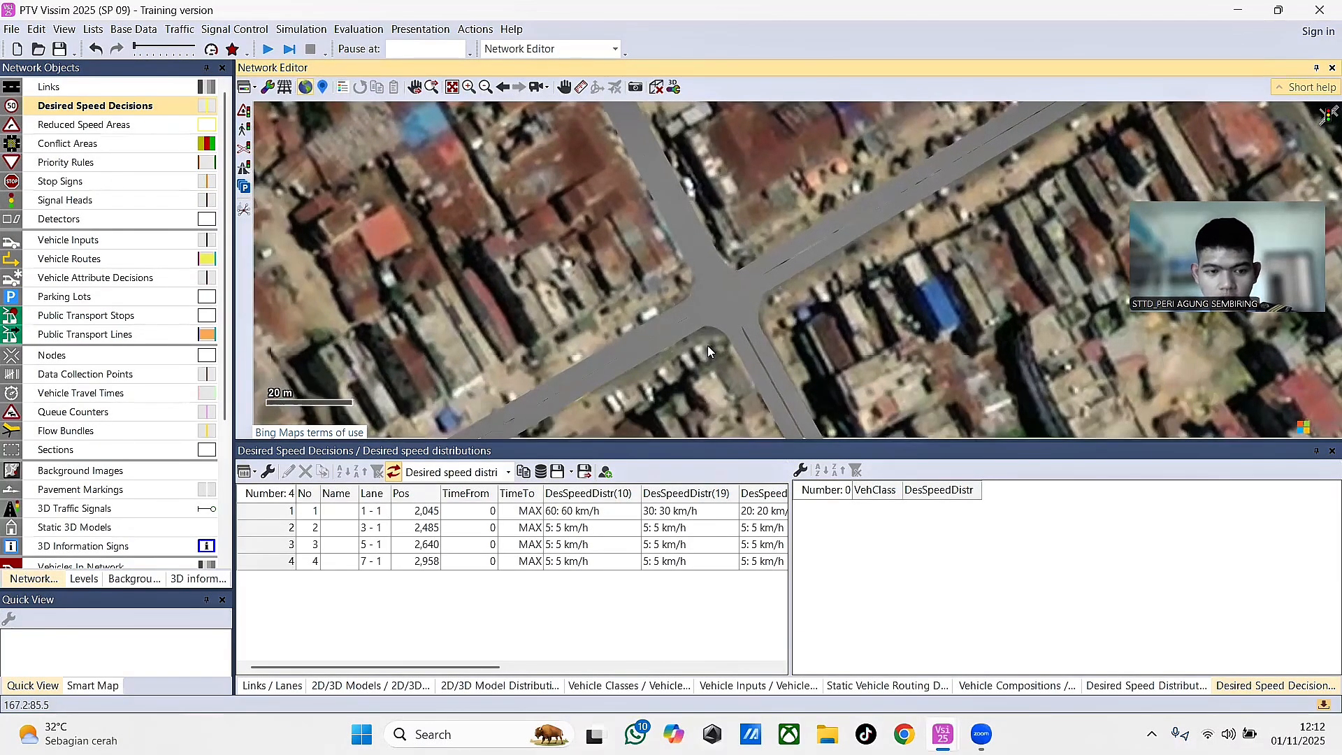
click(88, 126)
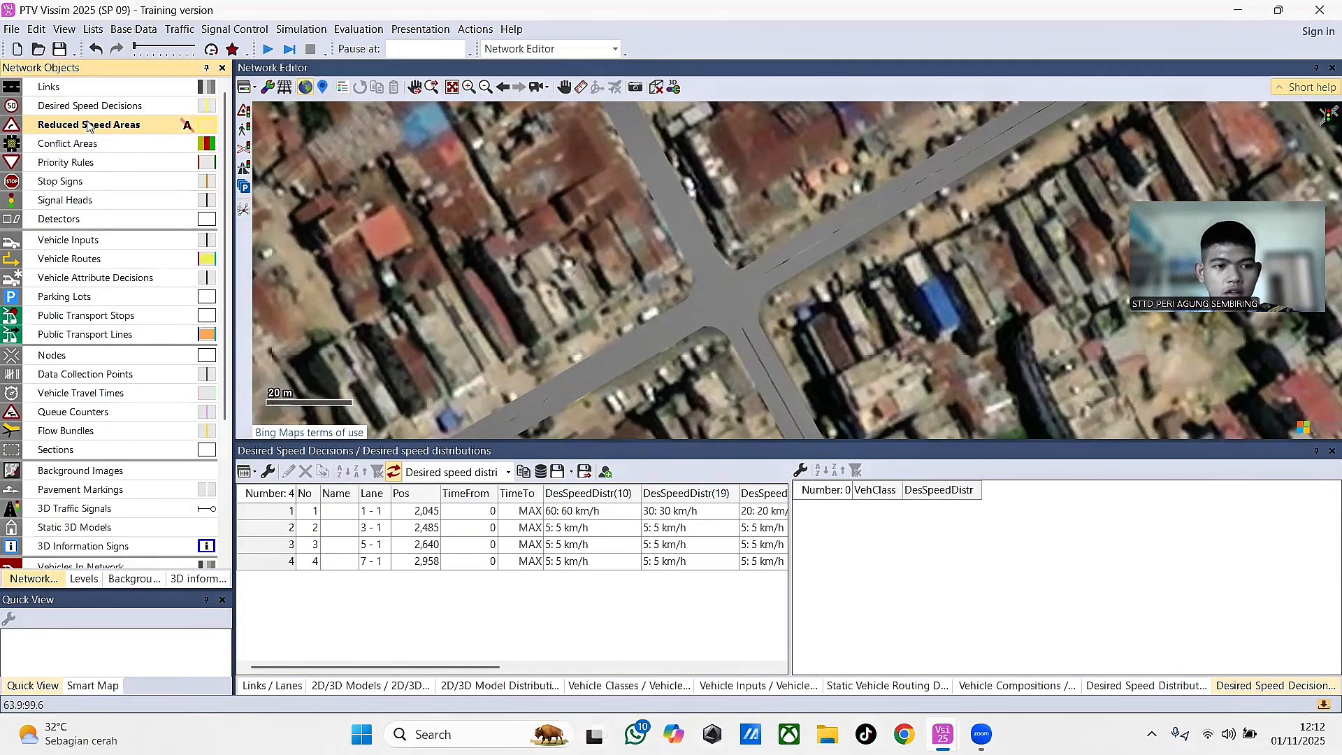
right_click(88, 126)
click(106, 137)
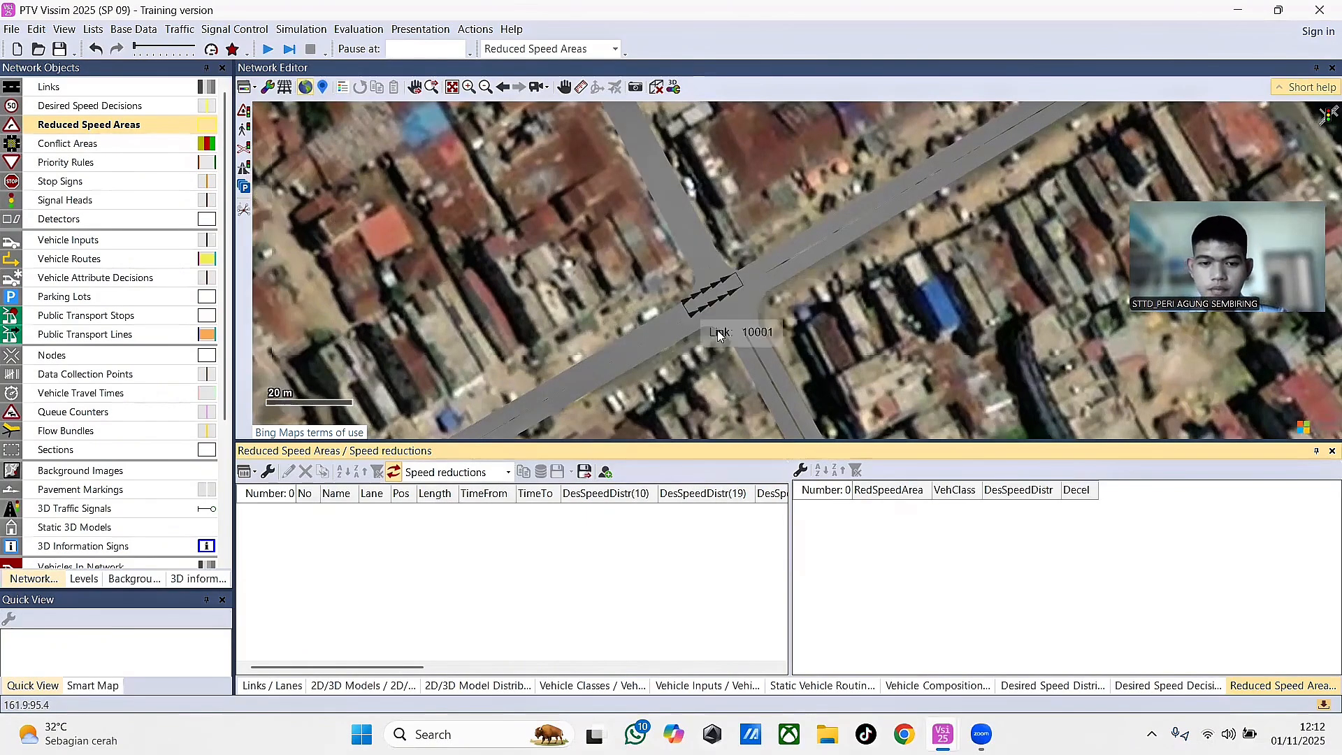
scroll(712, 370, up, 5)
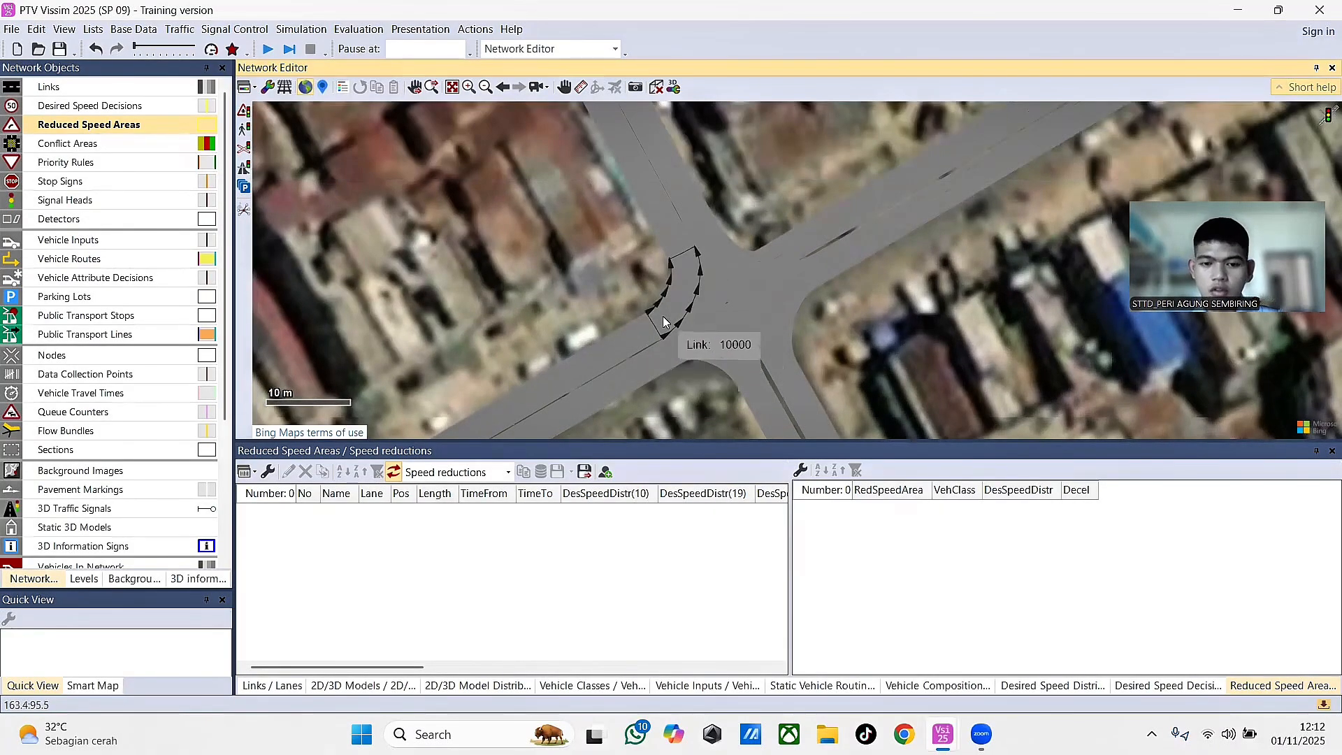
drag(664, 323, 677, 264)
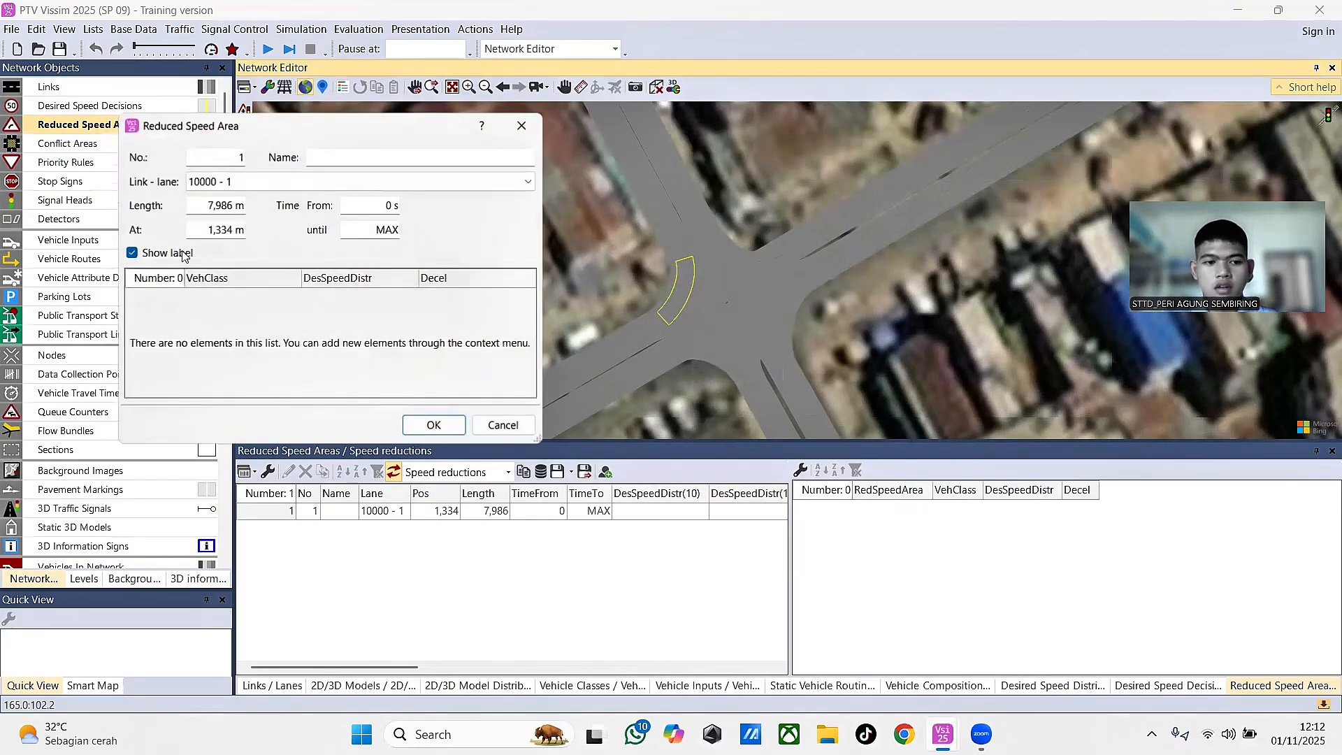
click(434, 425)
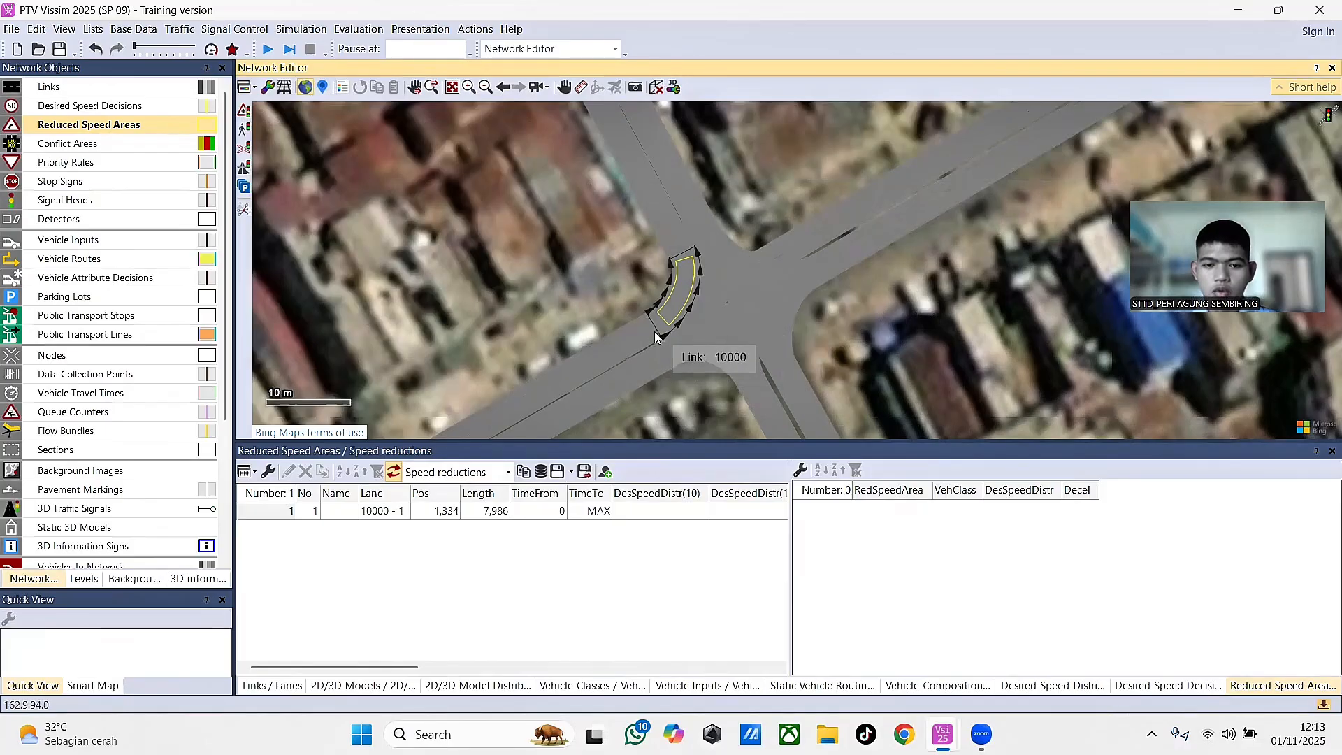
- Place reduced speed areas about 13,5 m long on connector 10001 and about 13,8 m long on connector 10002
drag(655, 338, 755, 294)
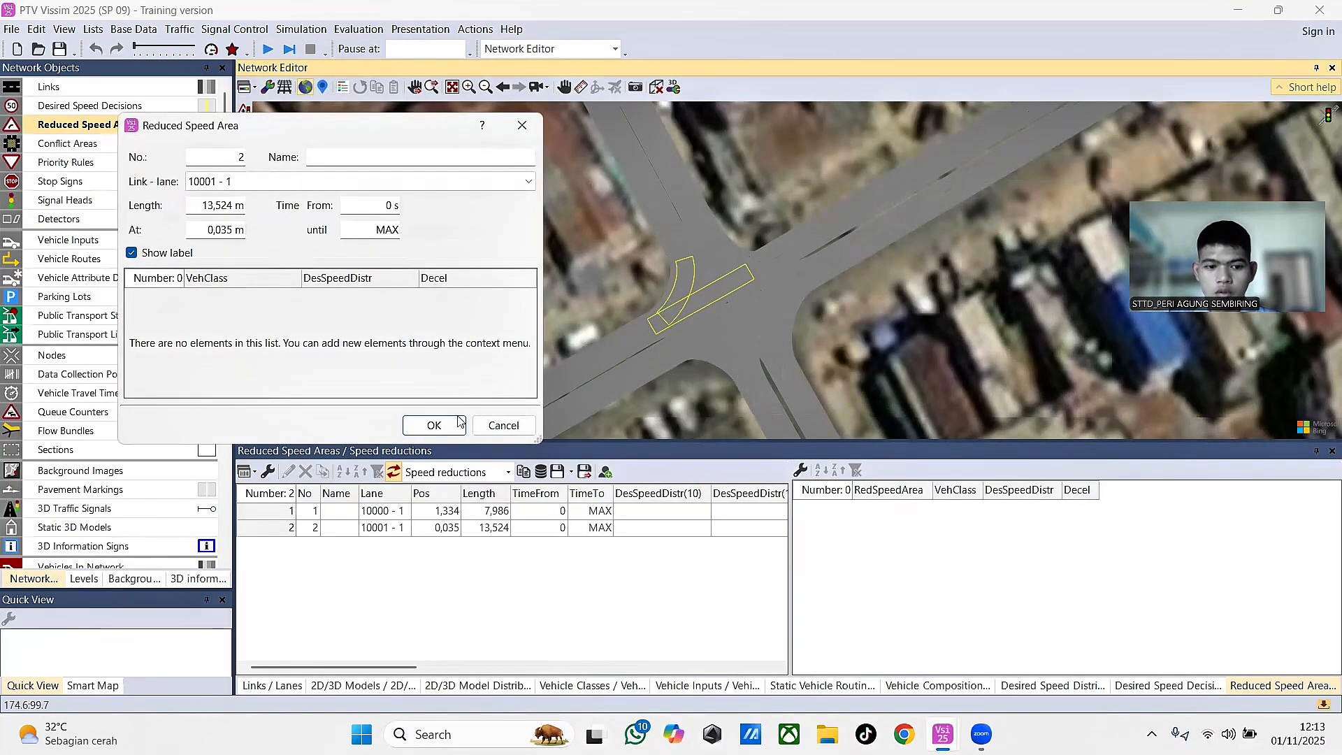
click(430, 419)
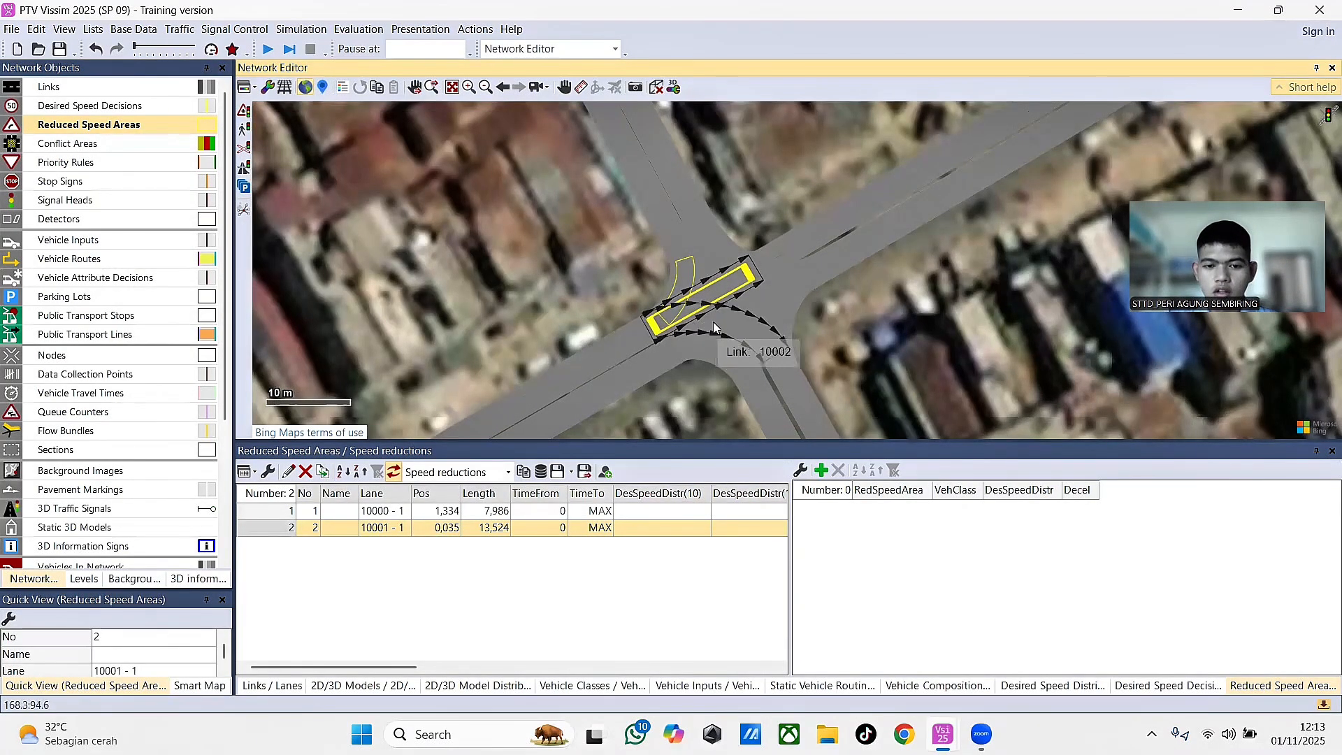
drag(717, 321, 760, 330)
click(478, 426)
drag(718, 319, 659, 323)
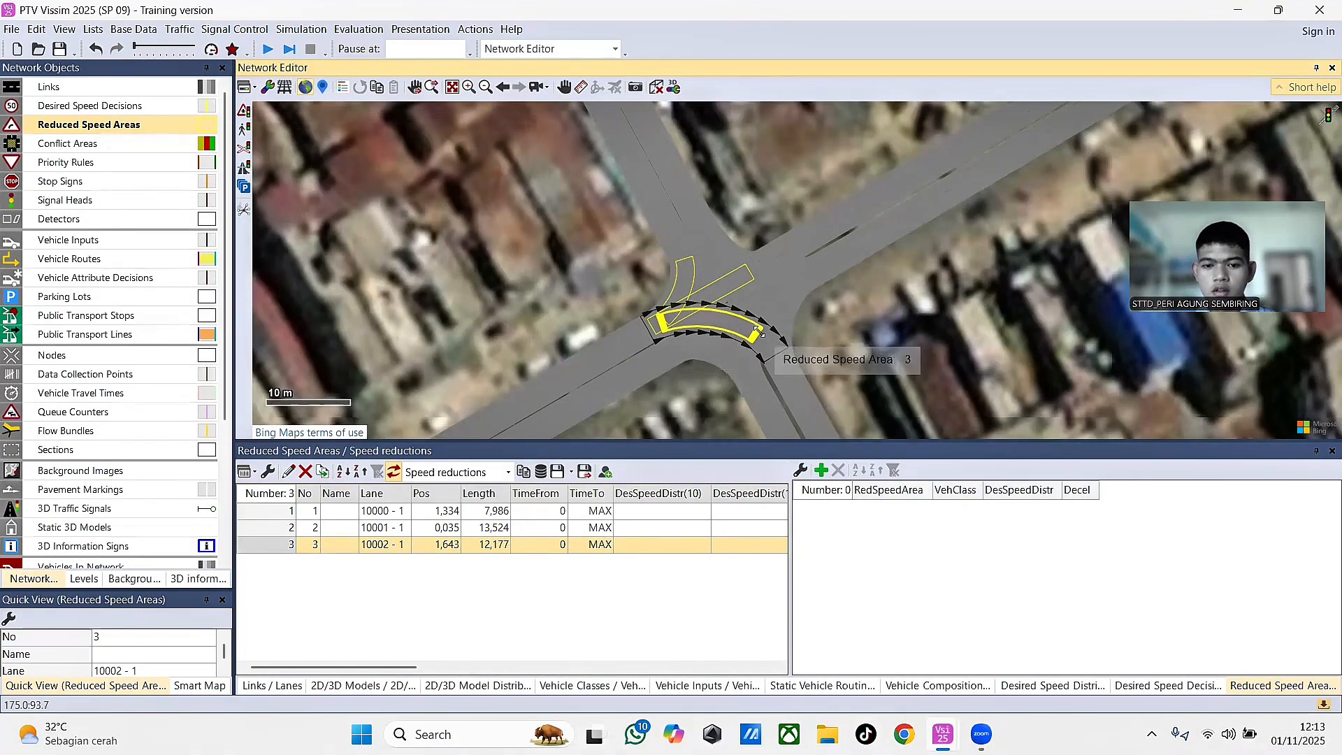
drag(766, 331, 776, 341)
click(439, 318)
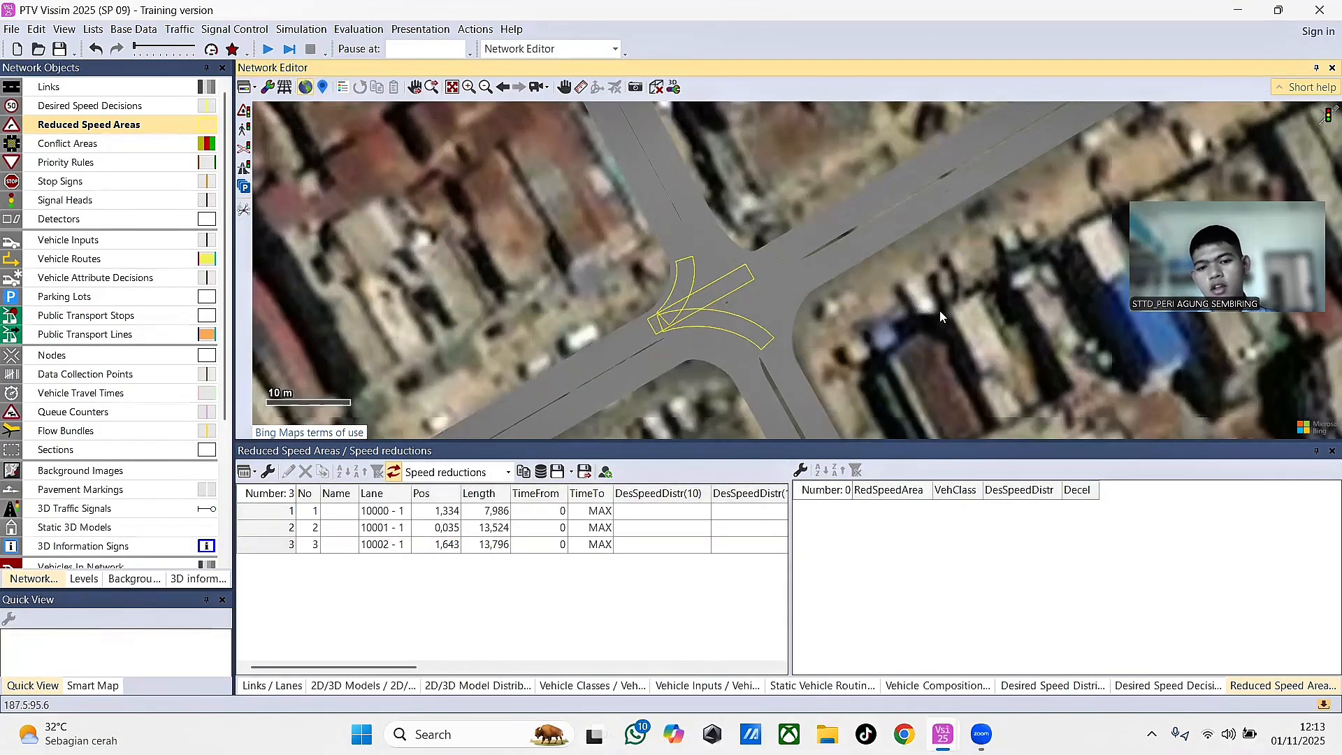
- Place reduced speed areas about 6 m long on connector 10003 and about 15,3 m long on connector 10005
drag(940, 311, 867, 393)
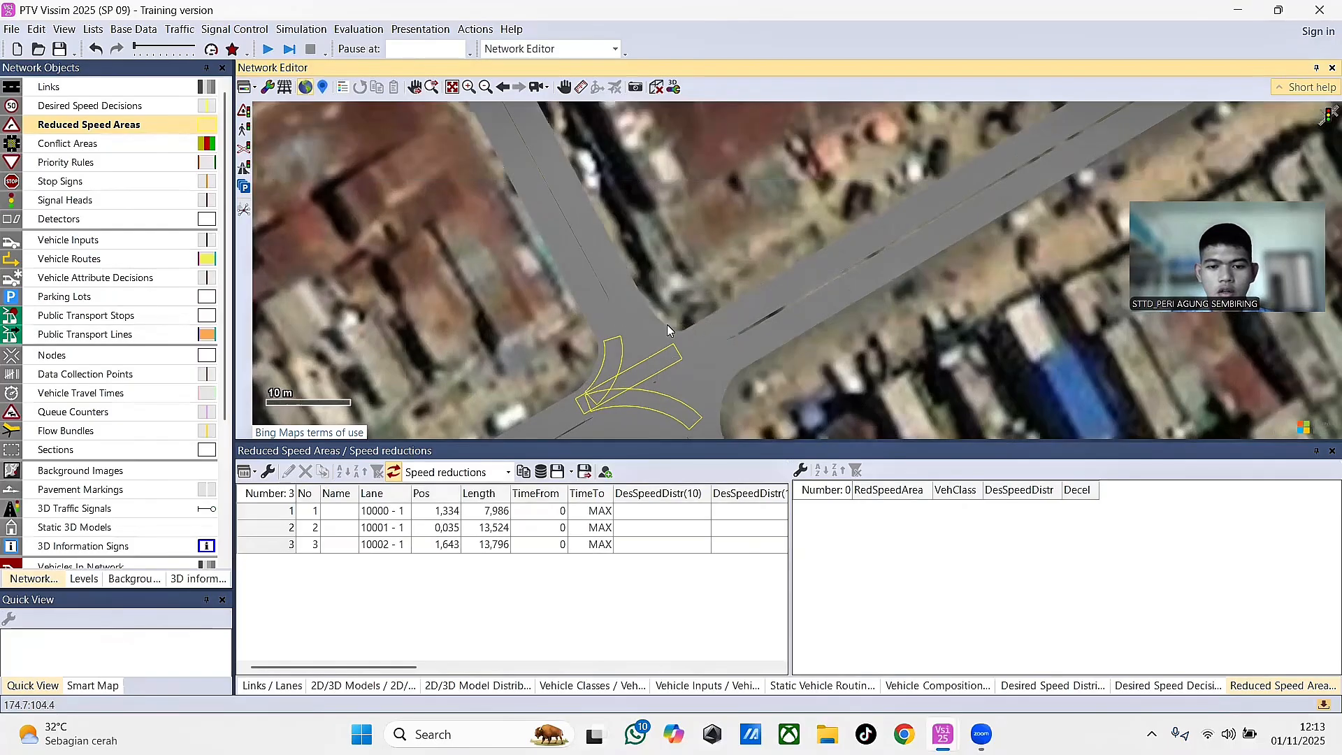
drag(634, 311, 666, 343)
click(437, 429)
mouse_move(624, 295)
mouse_down()
mouse_move(637, 387)
mouse_move(627, 408)
mouse_up()
click(434, 425)
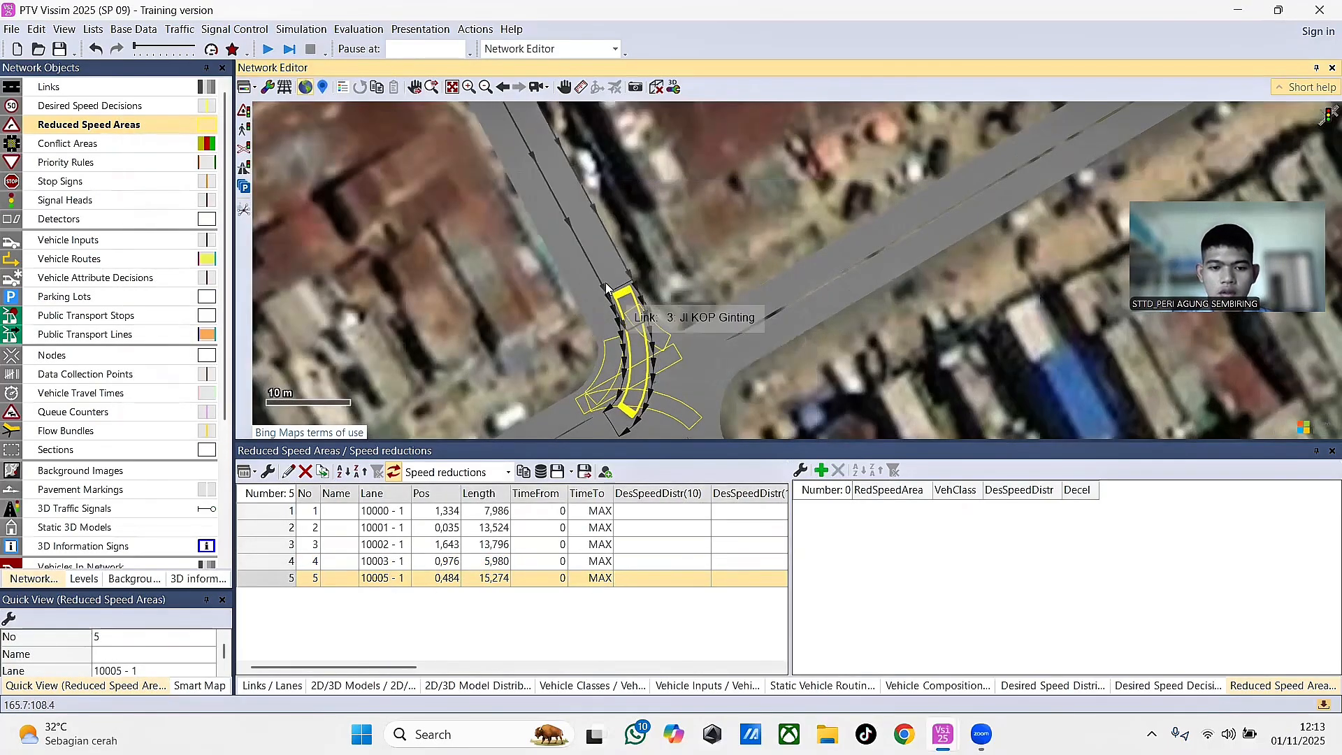
- Locate connector 10004 through the links list and place a reduced speed area about 17 m long on it
drag(699, 427, 684, 389)
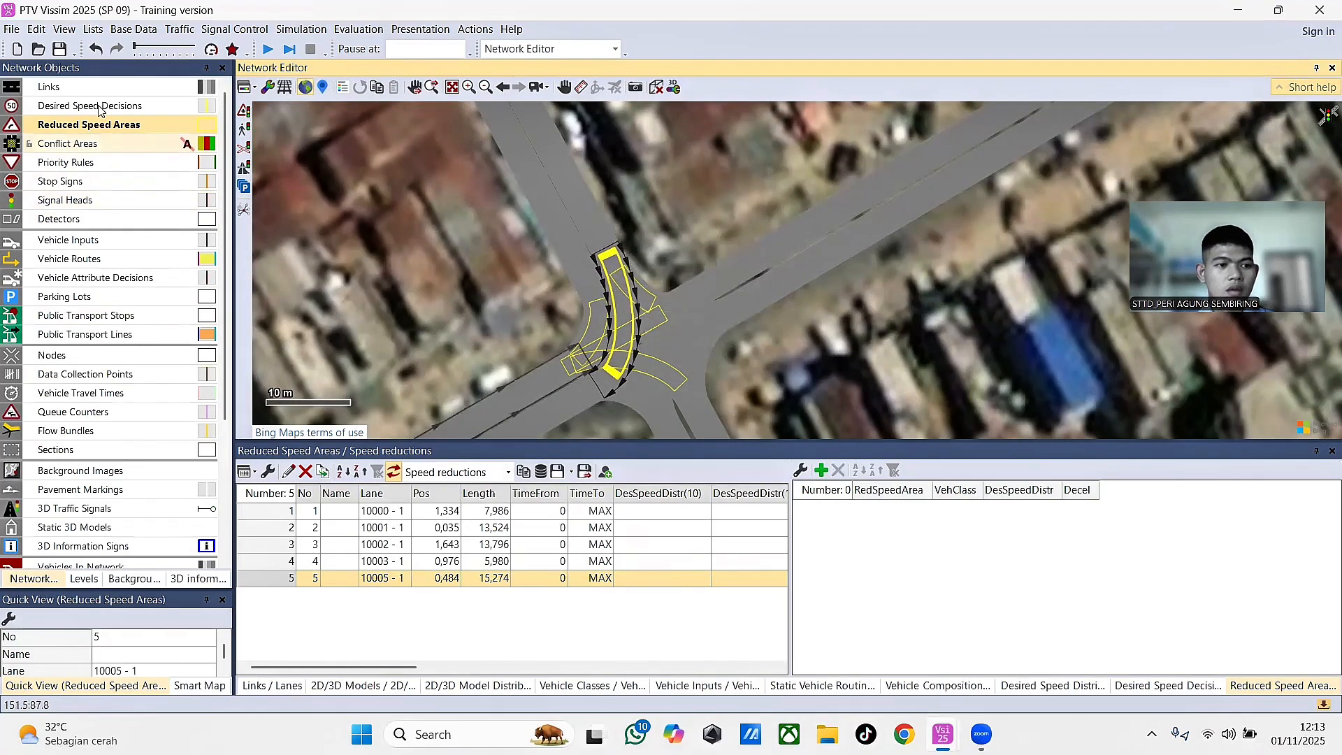
right_click(87, 87)
click(115, 96)
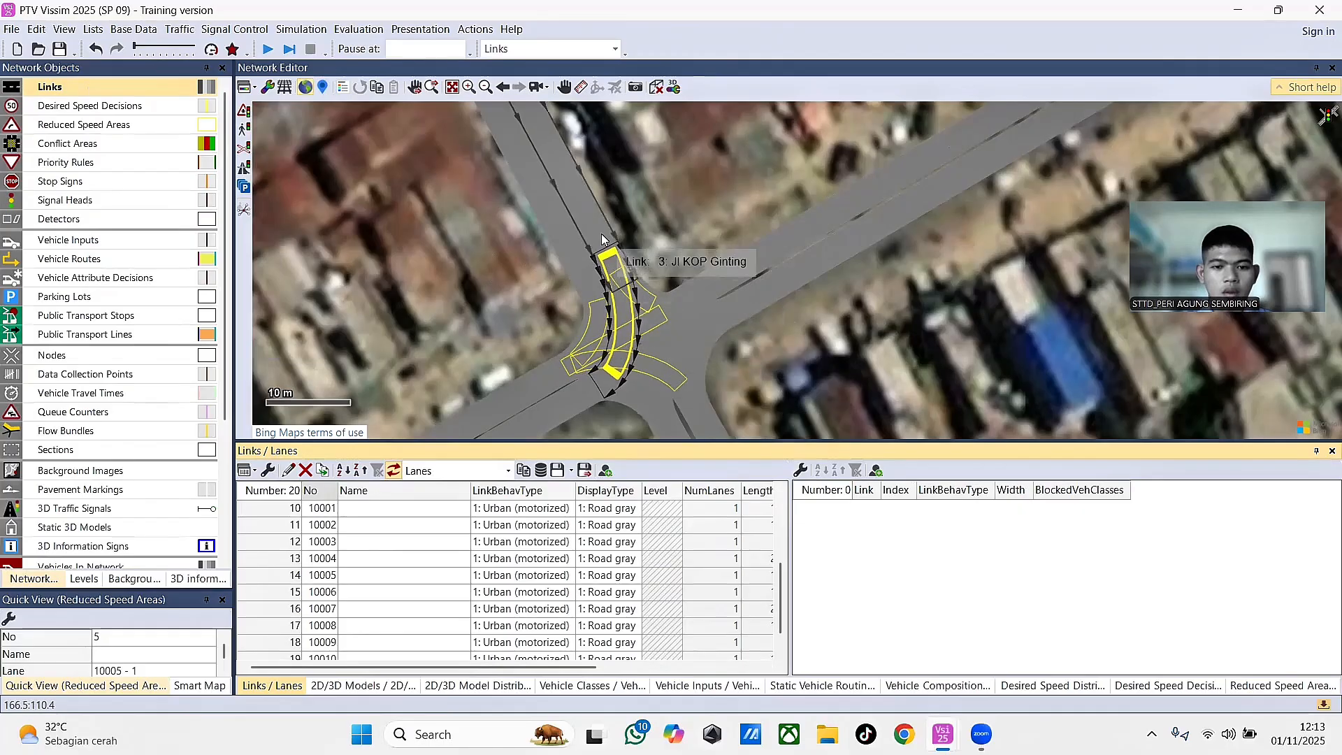
click(281, 558)
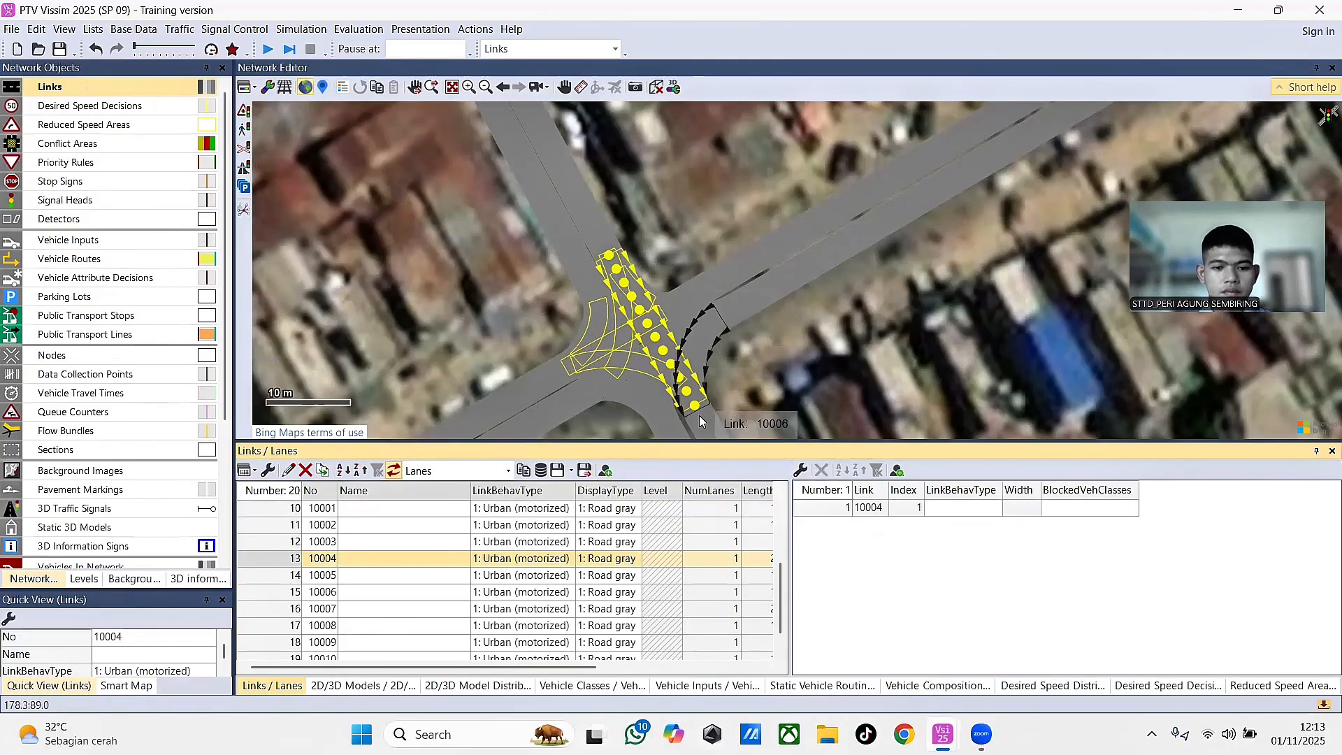
click(84, 124)
drag(617, 293, 692, 402)
click(434, 425)
- Place reduced speed areas about 15,8 m long on connector 10008 and about 9,4 m long on connector 10006
mouse_move(727, 315)
mouse_down()
mouse_move(604, 312)
mouse_move(704, 321)
mouse_up()
click(434, 423)
click(708, 335)
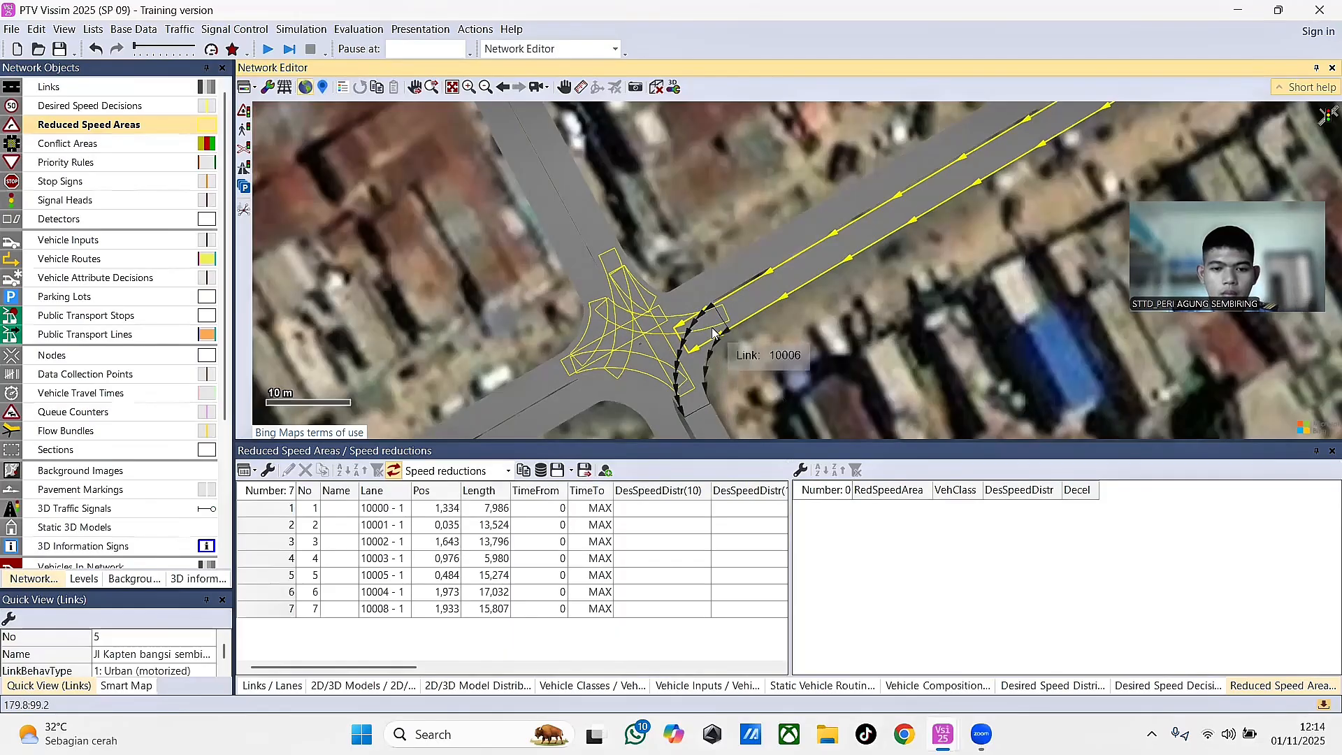
click(684, 389)
click(694, 338)
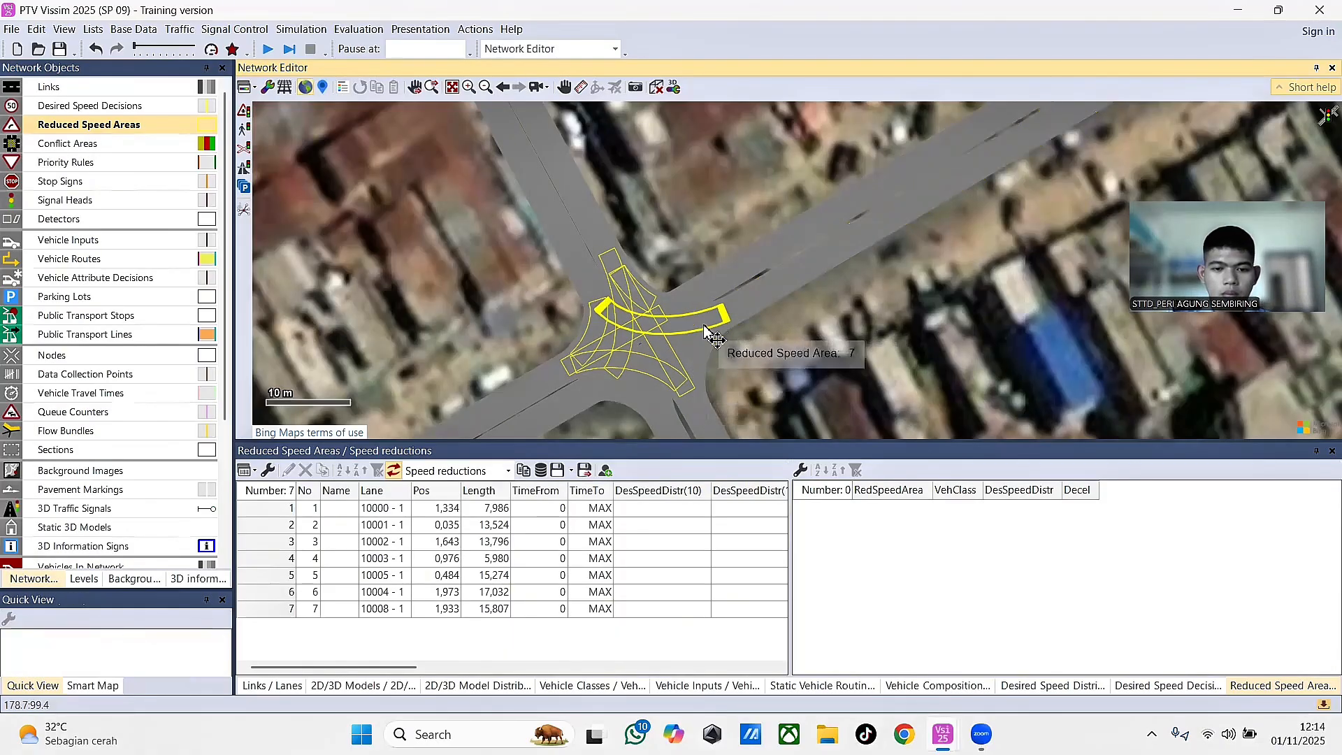
ctrl+right_click(706, 333)
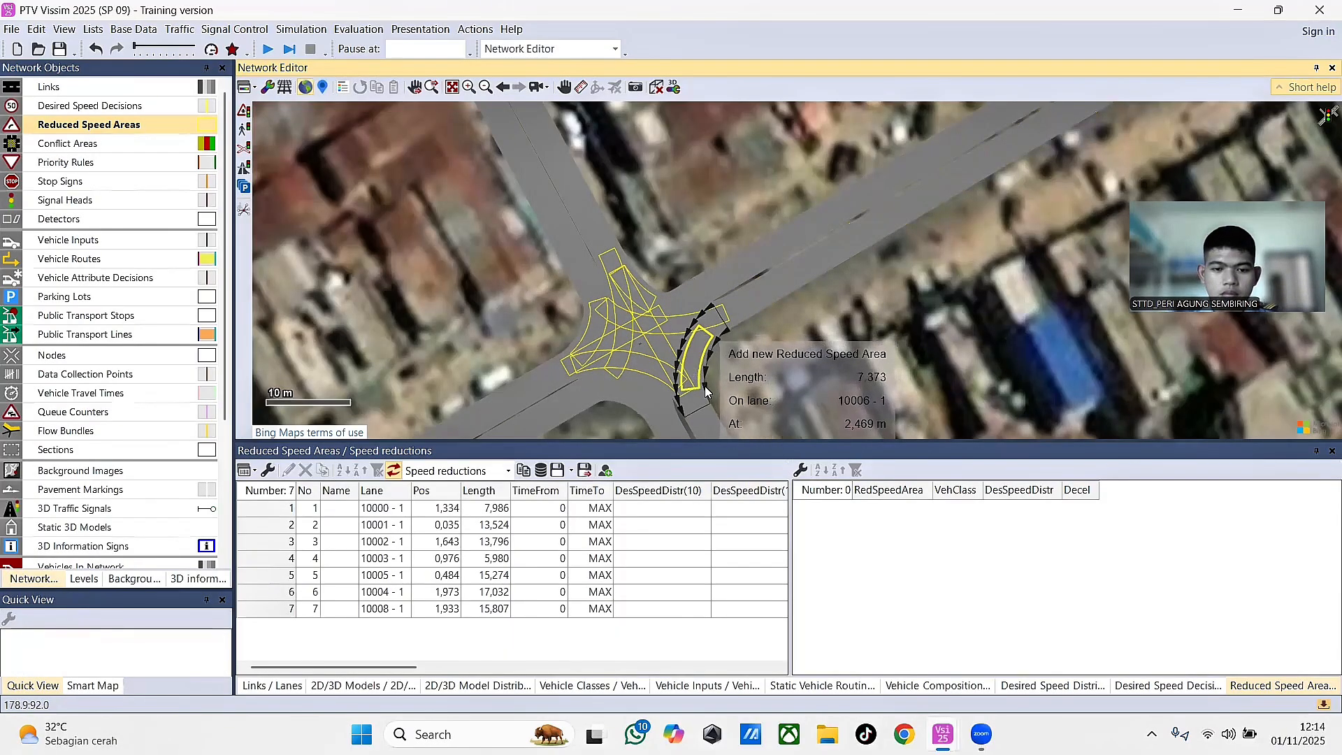
click(434, 425)
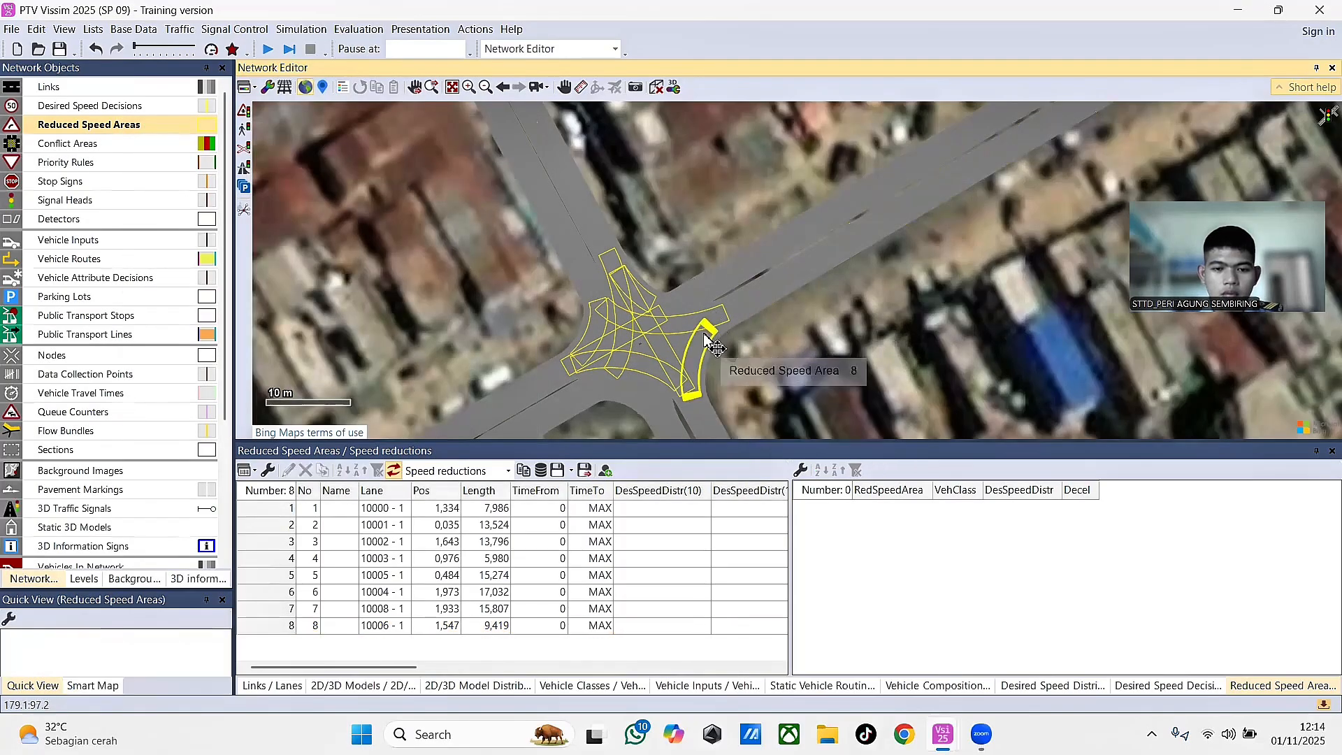
- Place reduced speed areas about 15,7 m long on connector 10007 and about 8,2 m long on connector 10009
click(588, 396)
drag(584, 397, 610, 388)
click(434, 425)
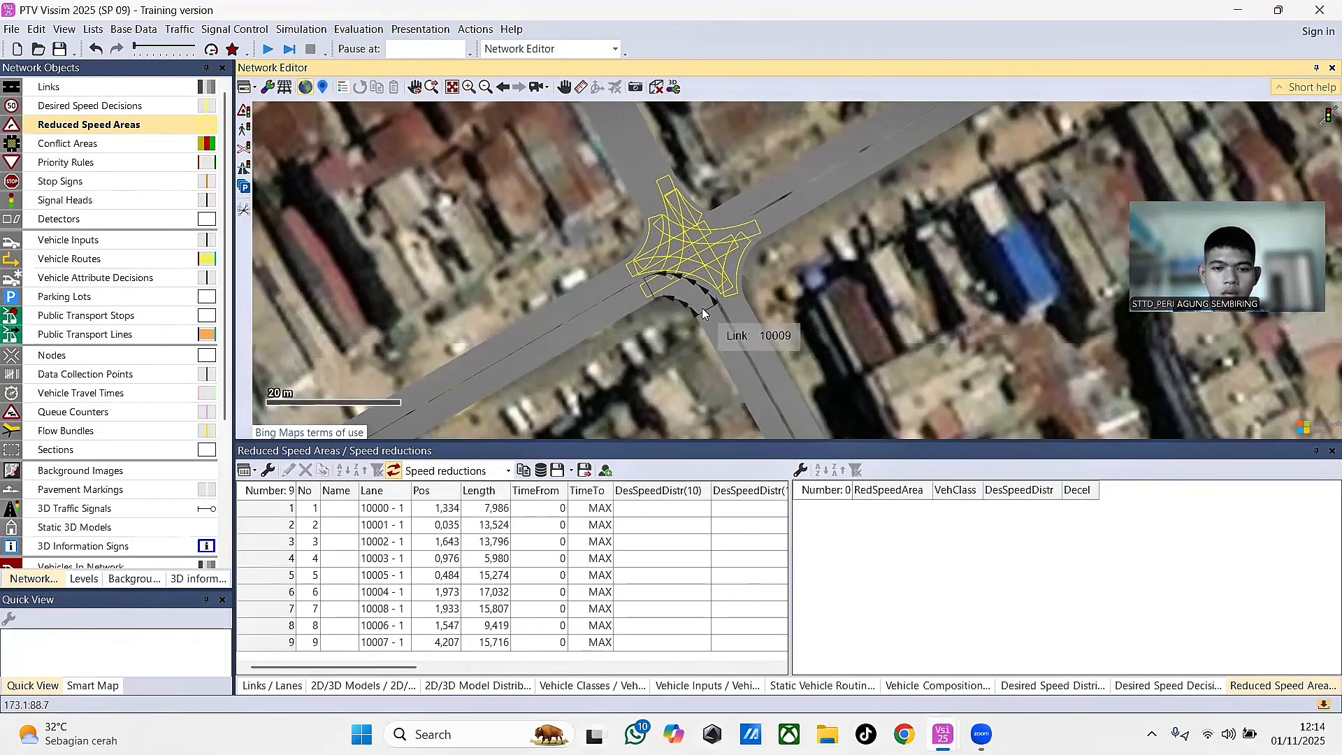
drag(703, 309, 669, 294)
click(686, 306)
click(435, 425)
- Place a reduced speed area on connector 10011, starting about 1,6 m along it and about 14,5 m long
click(813, 308)
drag(702, 306, 725, 223)
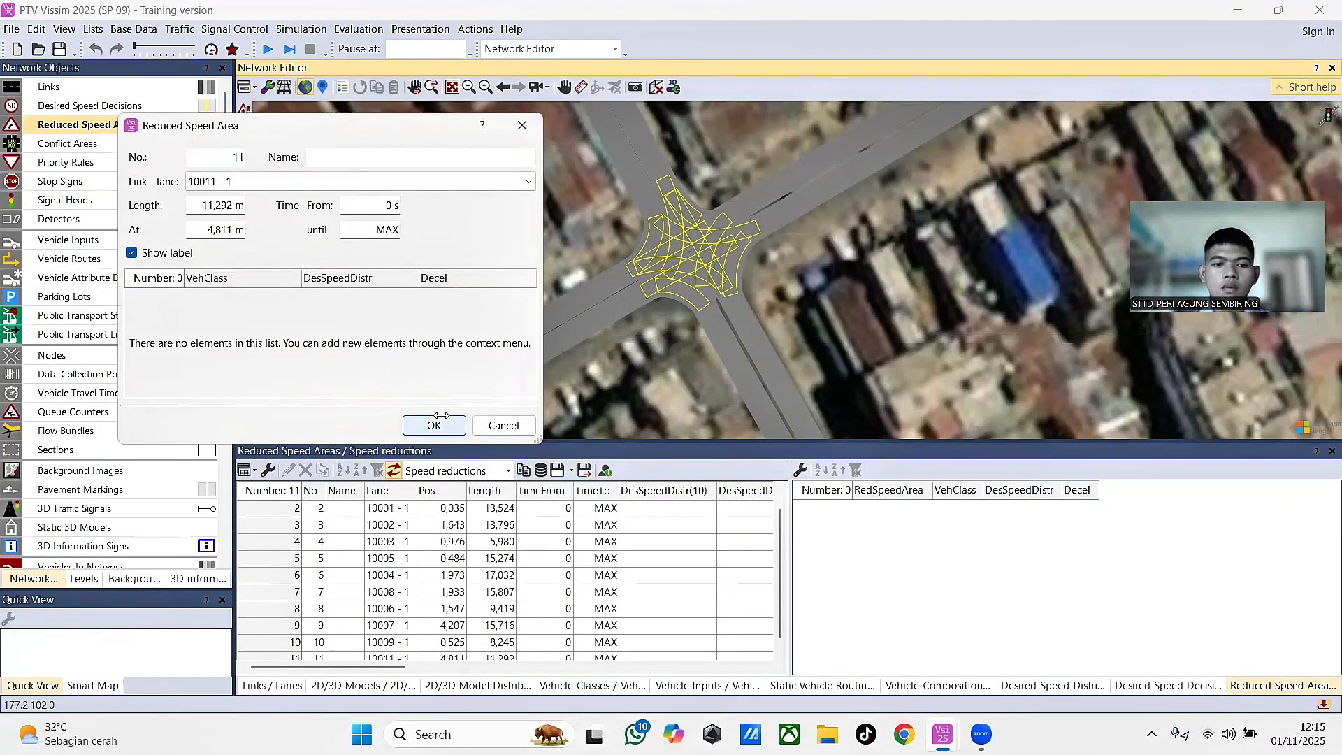
click(420, 424)
click(853, 270)
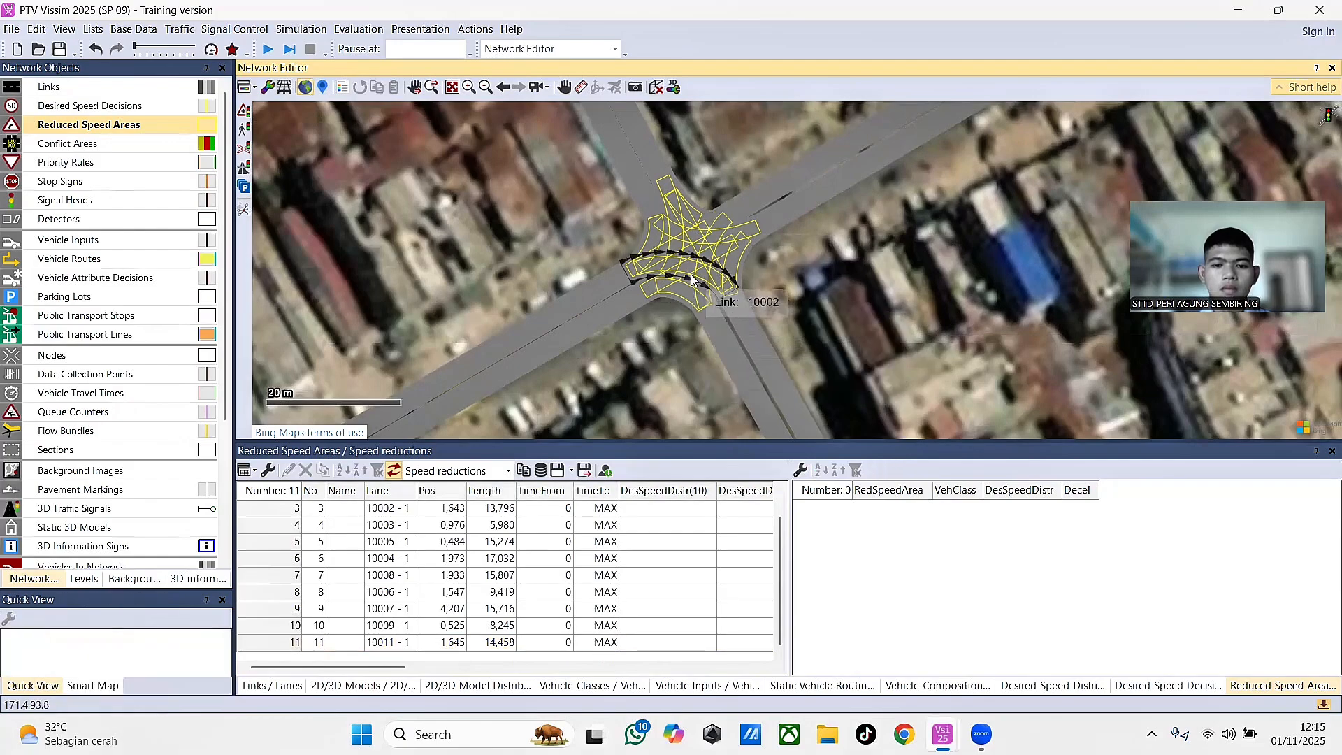
- Add a reduced speed area about 0,9 m long on connector 10010 and a second one about 14,5 m long on connector 10011
drag(653, 210, 689, 294)
click(434, 425)
scroll(689, 294, up, 2)
click(678, 240)
drag(679, 240, 677, 246)
double_click(675, 253)
click(438, 422)
- Replace the very short reduced speed area on connector 10010 with one about 11 m long
right_click(674, 251)
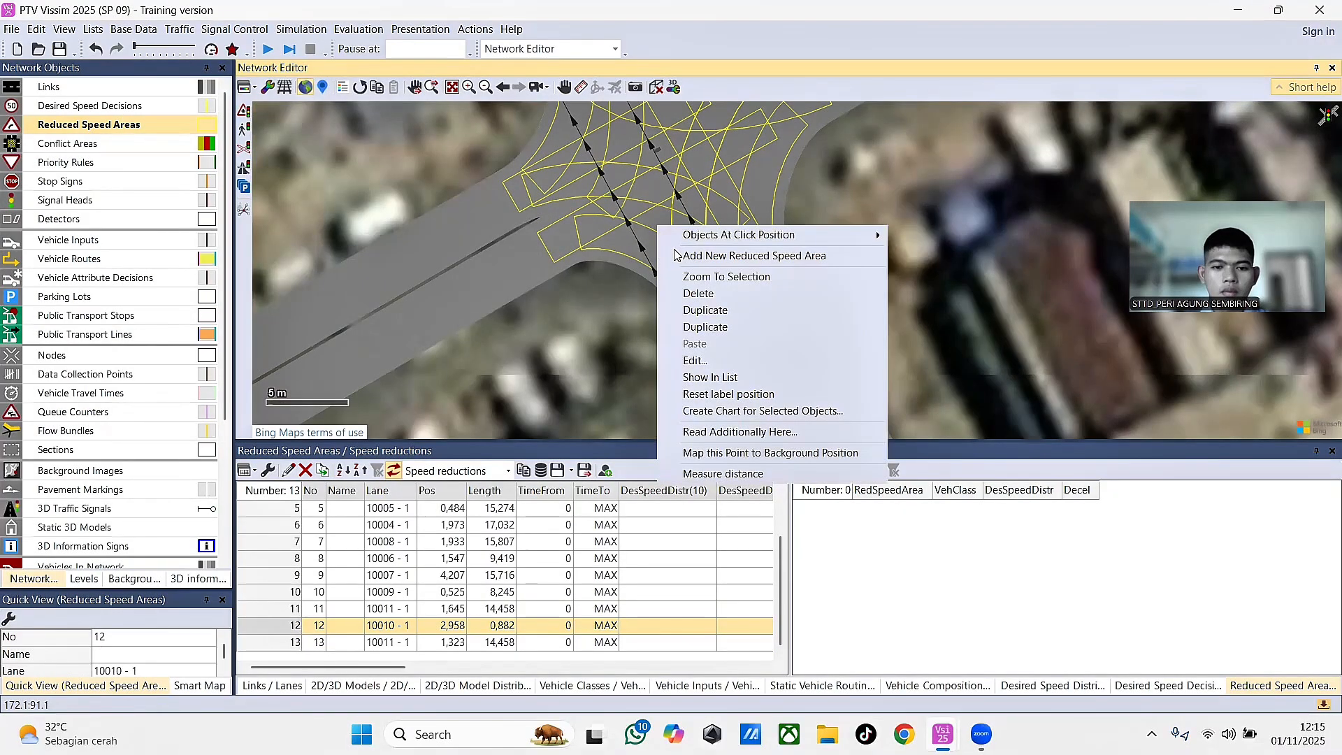
click(714, 296)
scroll(688, 280, down, 2)
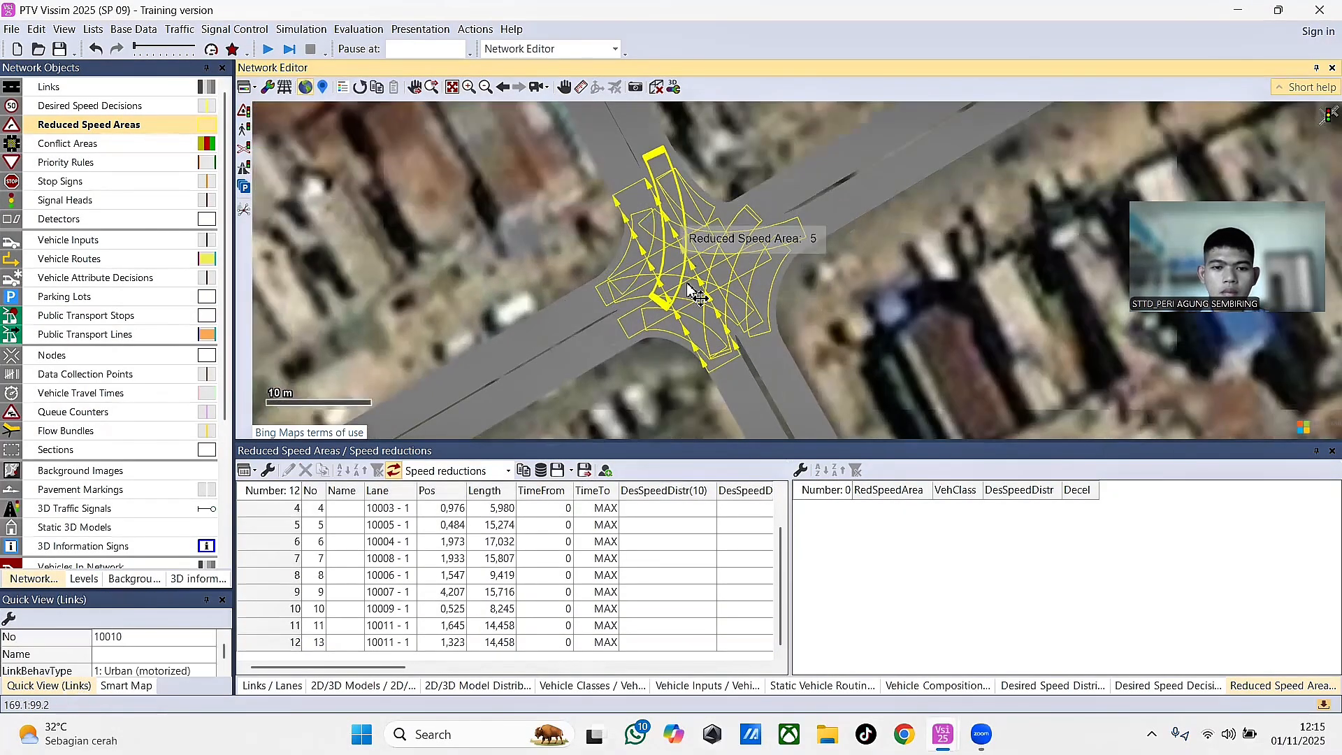
drag(711, 334, 660, 242)
click(435, 424)
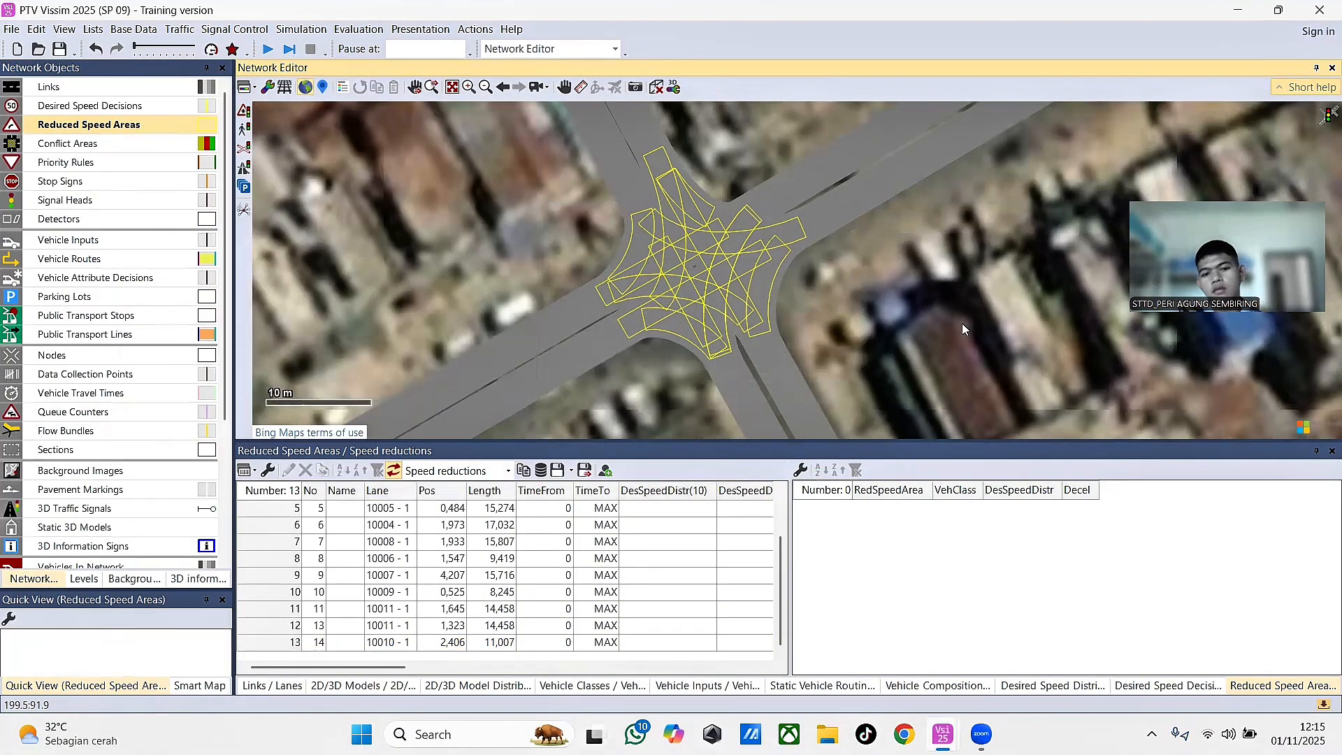
- Examine the reduced speed areas covering the intersection's connectors and the surrounding approach links
scroll(978, 323, down, 2)
drag(930, 252, 1014, 305)
scroll(668, 381, up, 3)
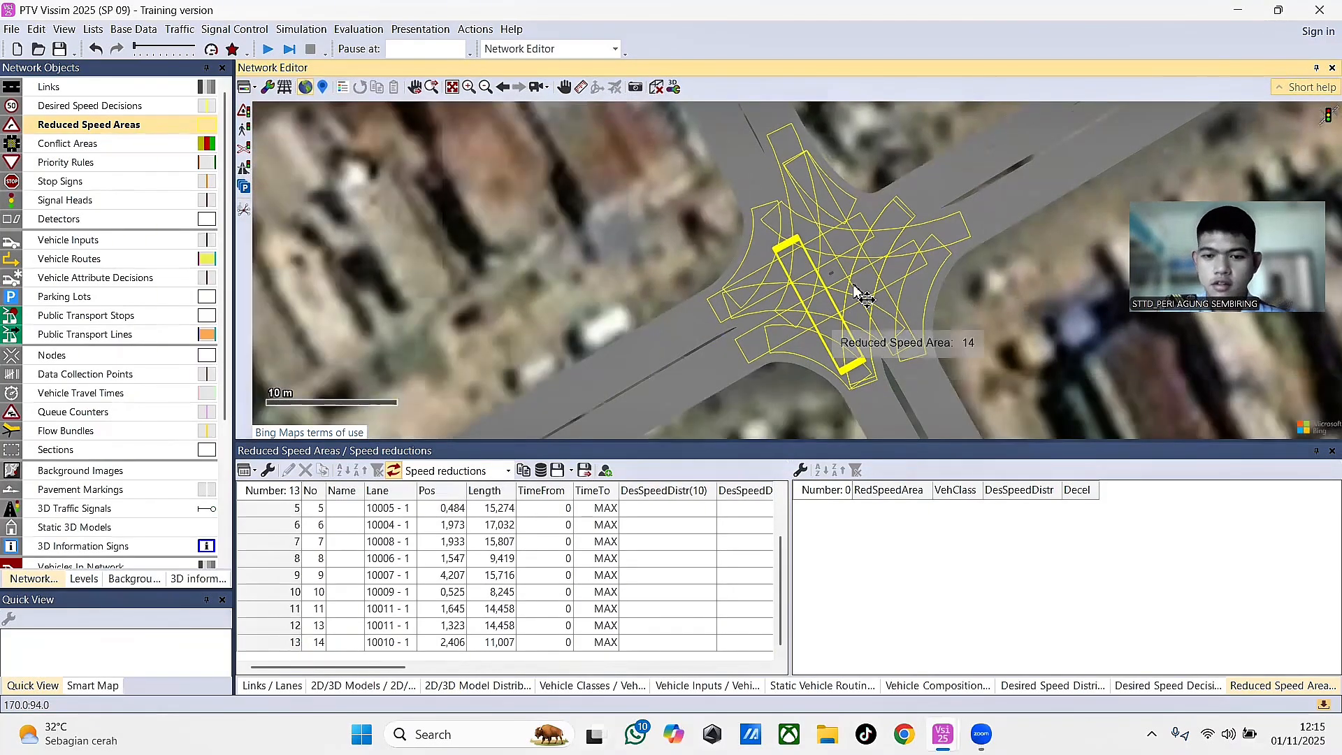
scroll(820, 304, down, 2)
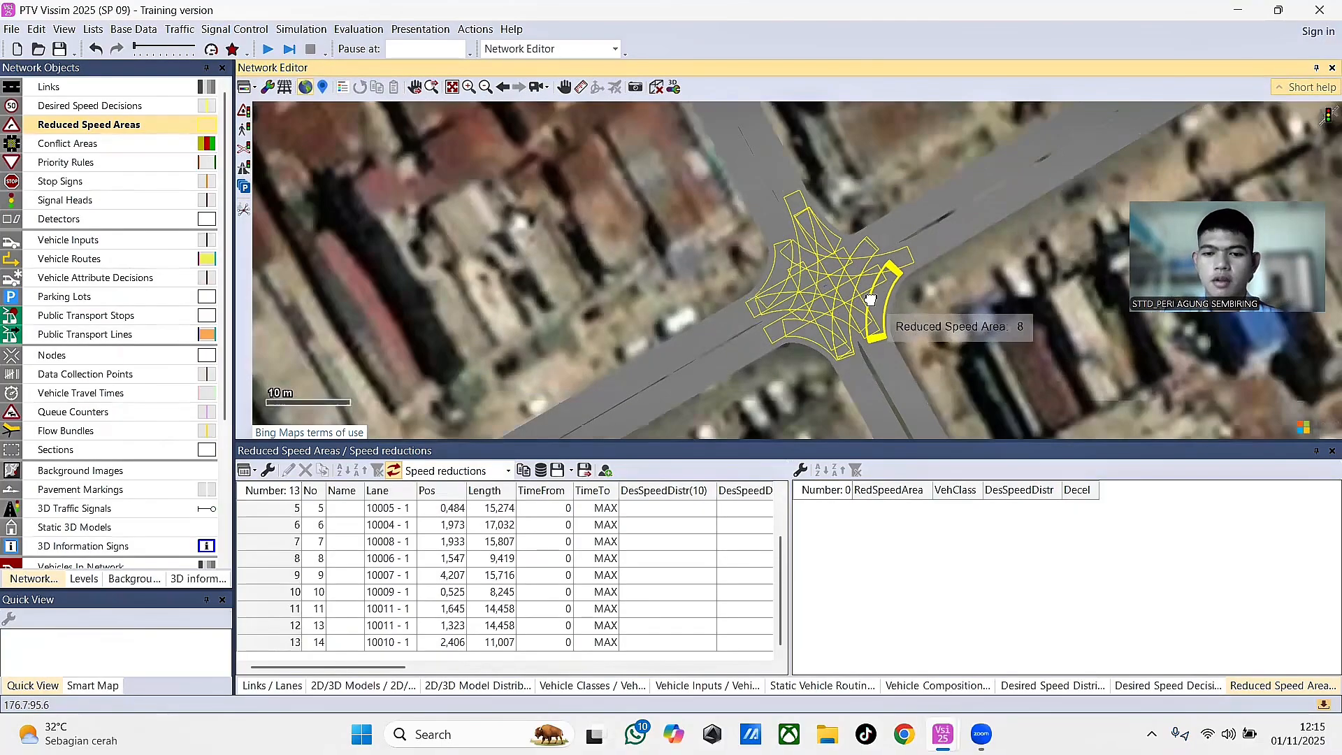
drag(1018, 286, 886, 297)
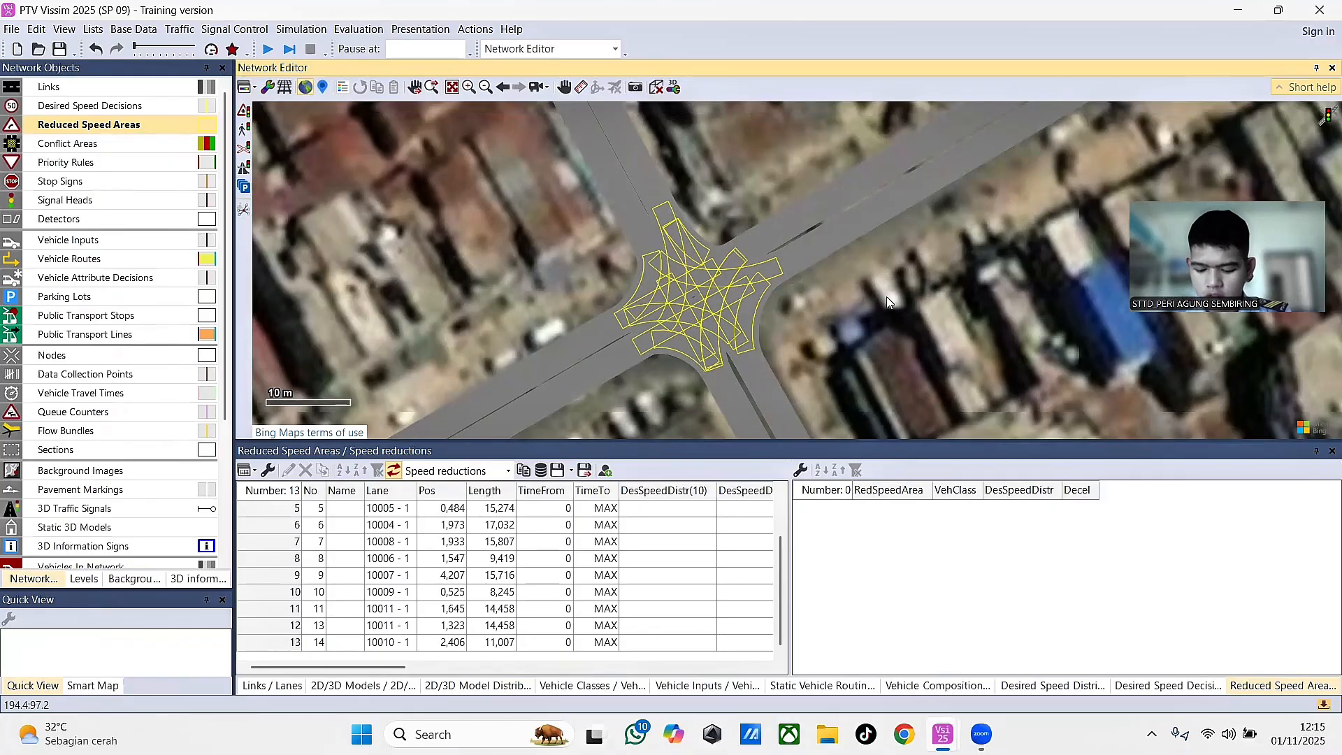
drag(922, 276, 999, 260)
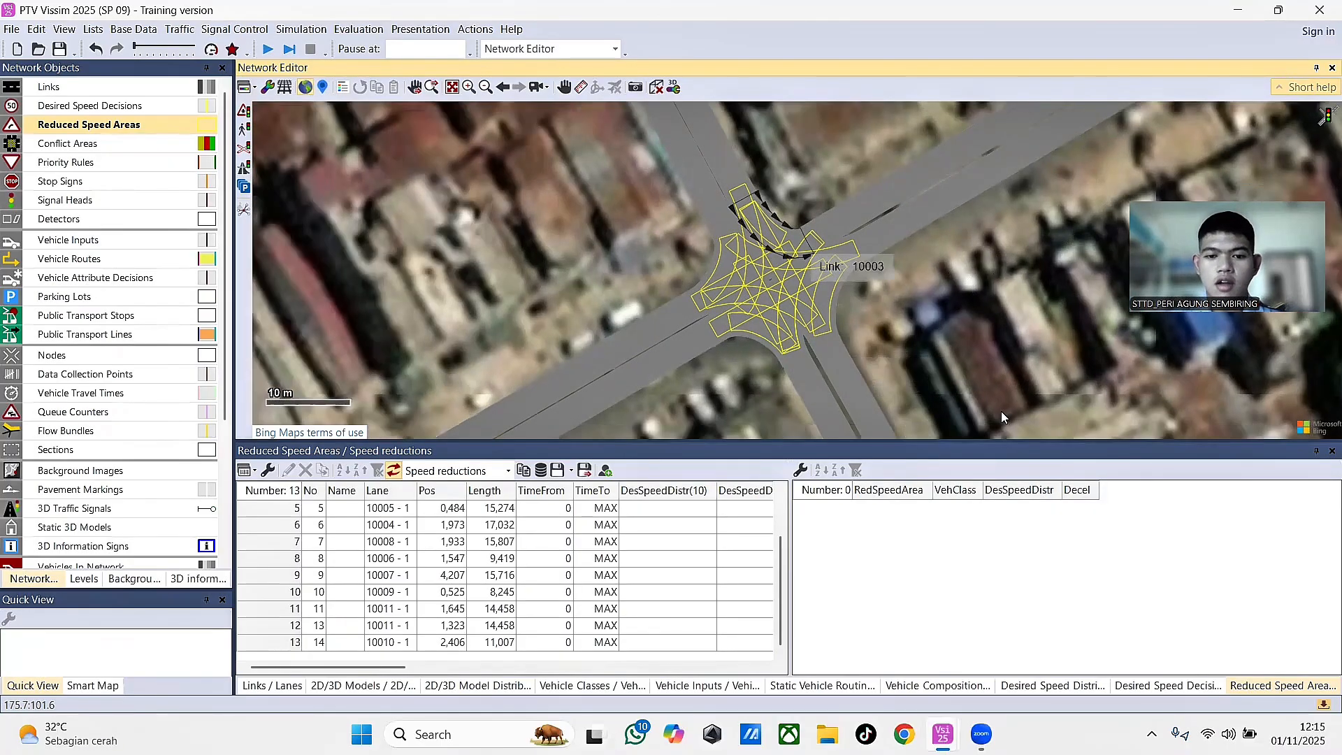
drag(562, 298, 699, 378)
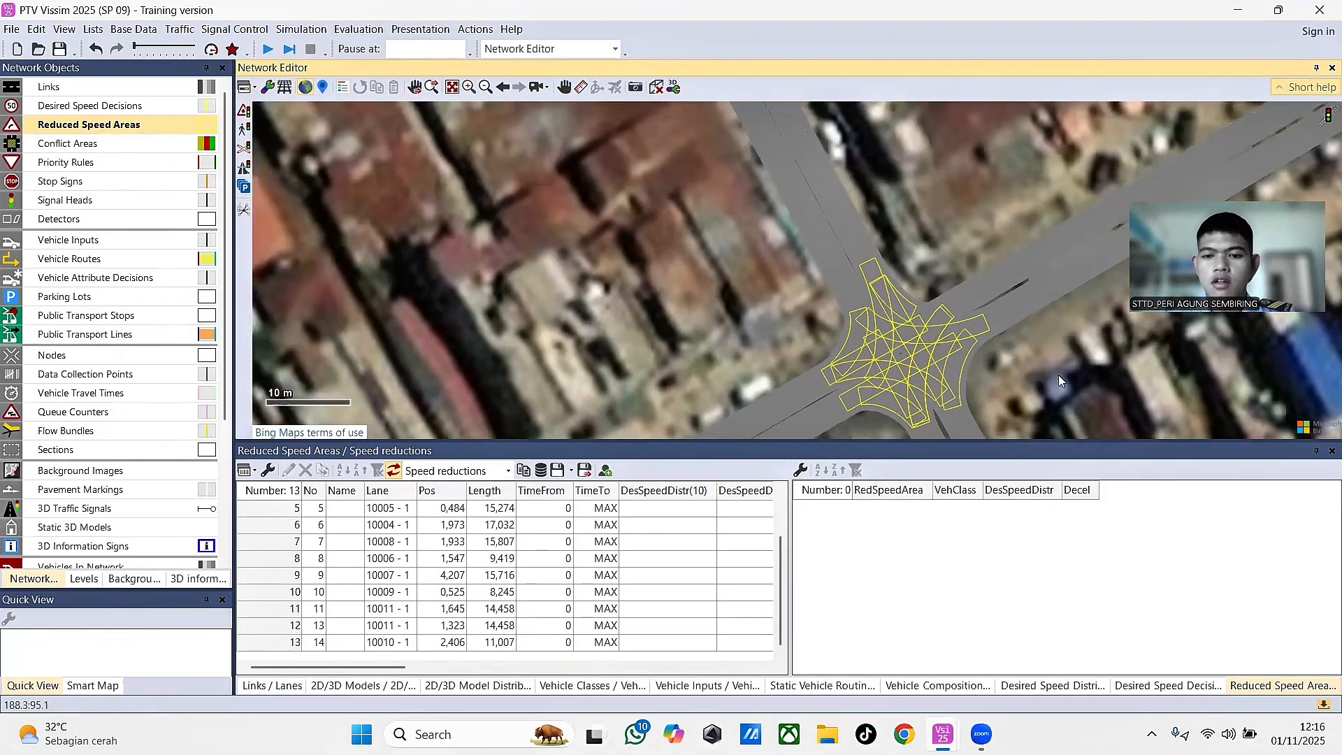
scroll(1024, 351, down, 2)
drag(1060, 383, 1026, 261)
scroll(1023, 266, down, 2)
drag(984, 309, 903, 351)
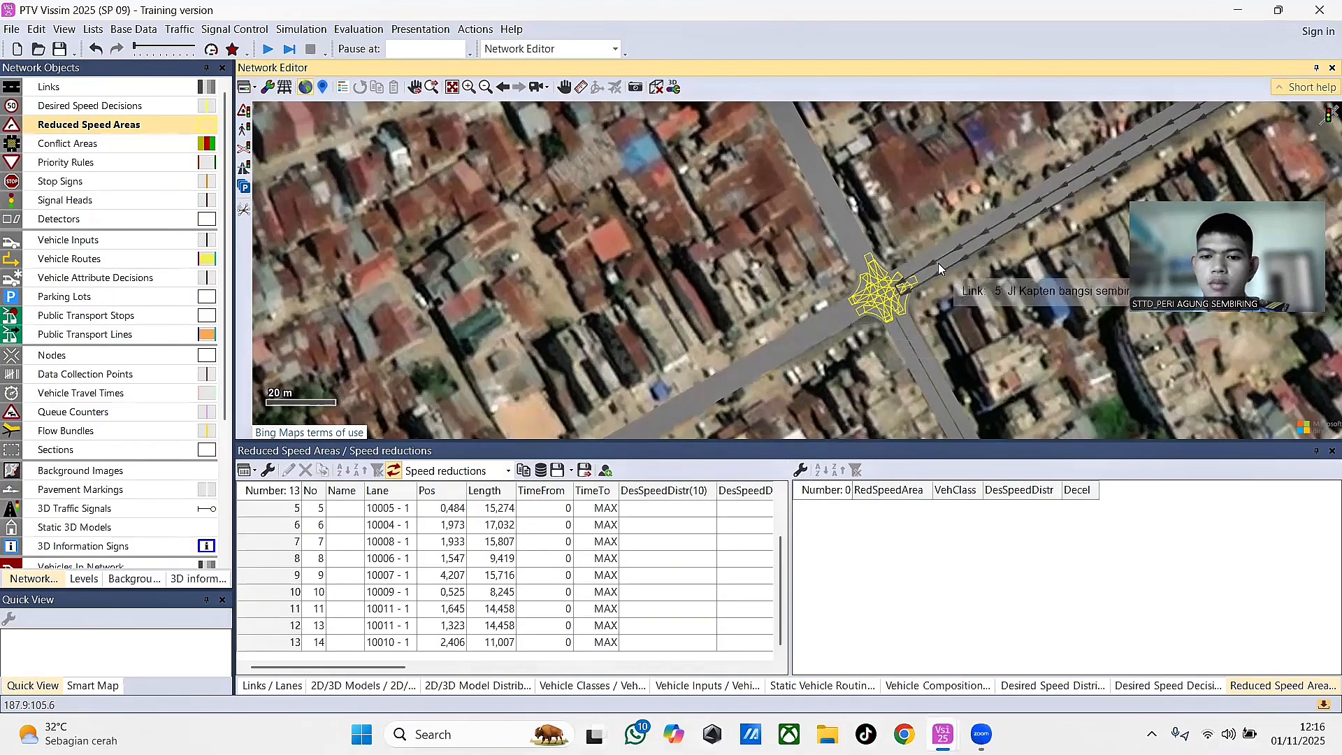
drag(973, 281, 899, 319)
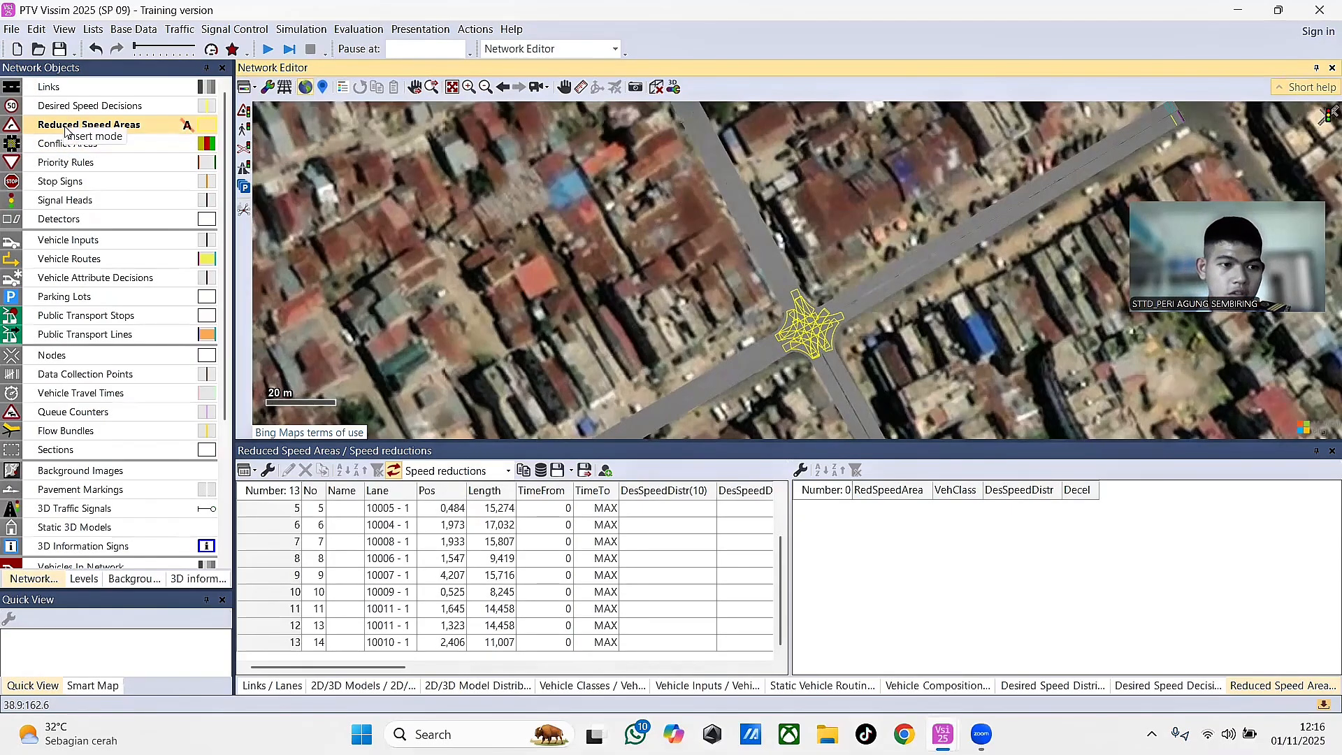
- Open the list of conflict areas and look through its entries
click(65, 147)
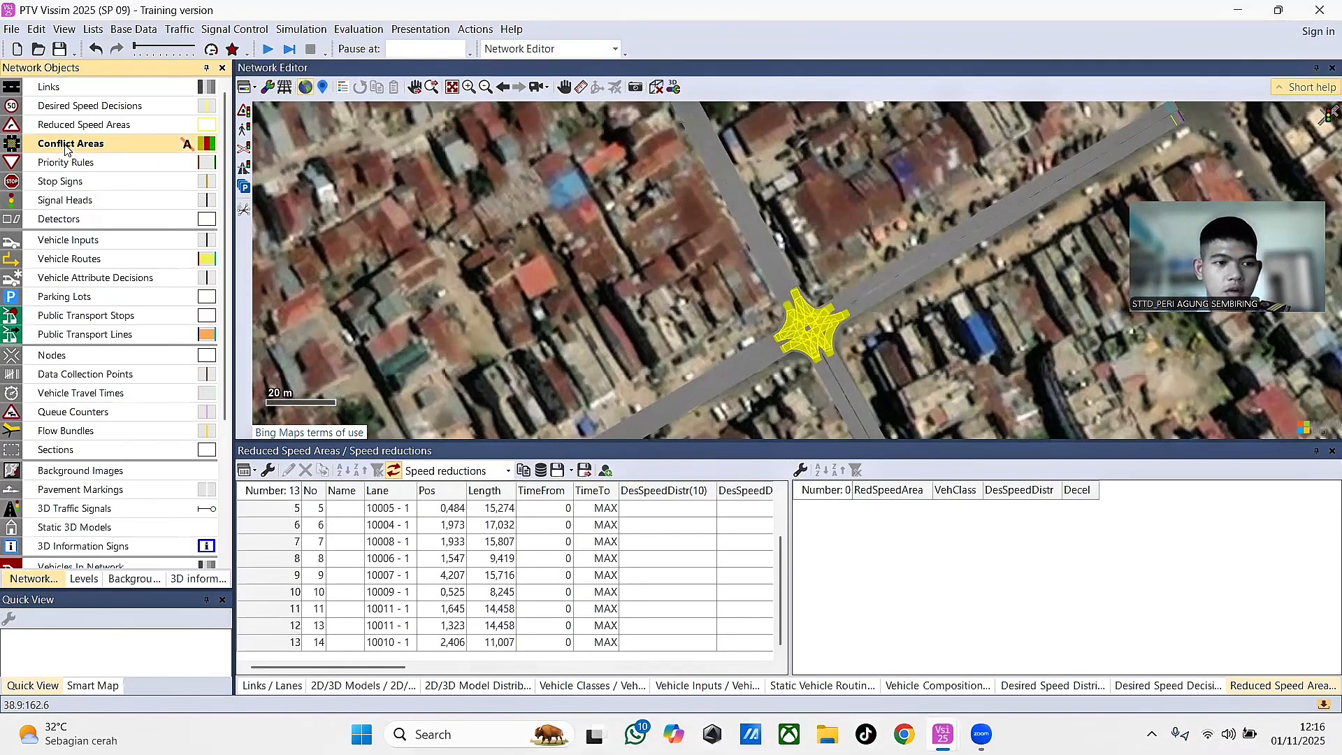
right_click(67, 148)
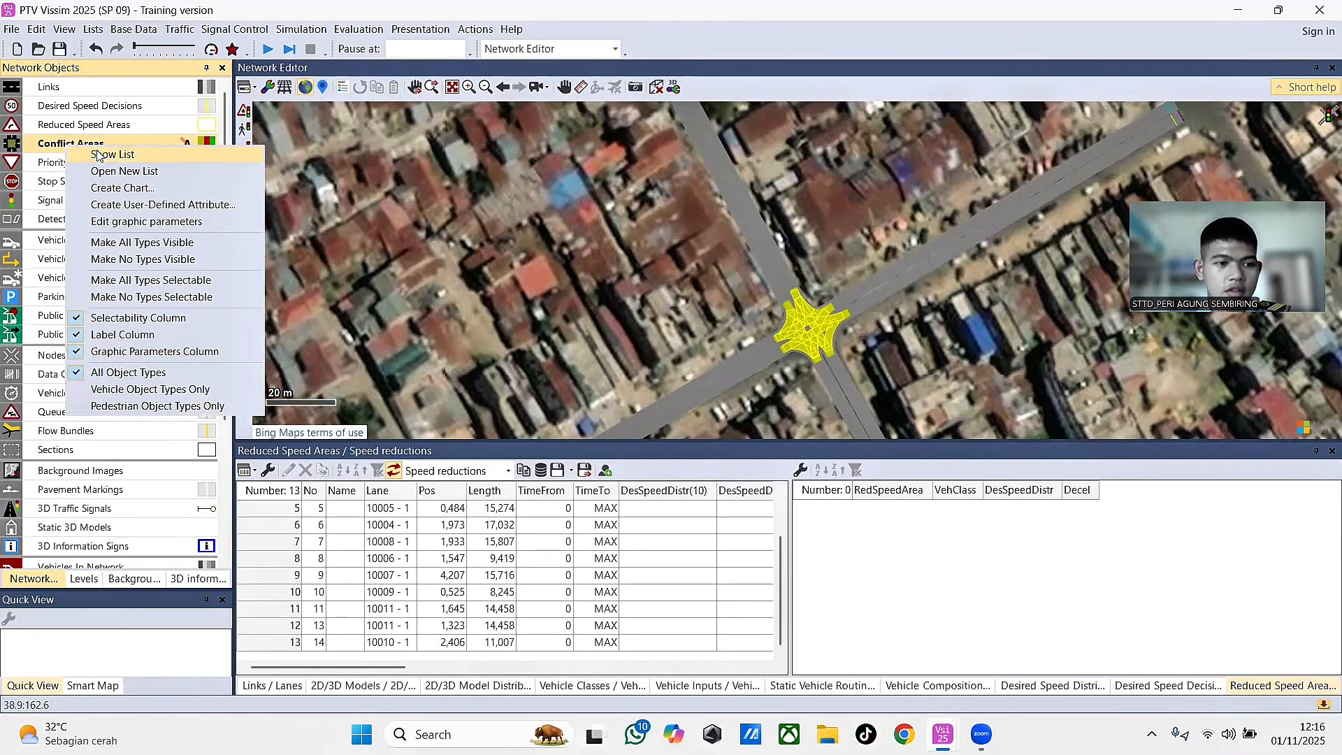
click(98, 154)
scroll(434, 638, down, 18)
scroll(435, 635, up, 4)
scroll(423, 616, up, 9)
scroll(422, 617, down, 13)
scroll(422, 612, up, 20)
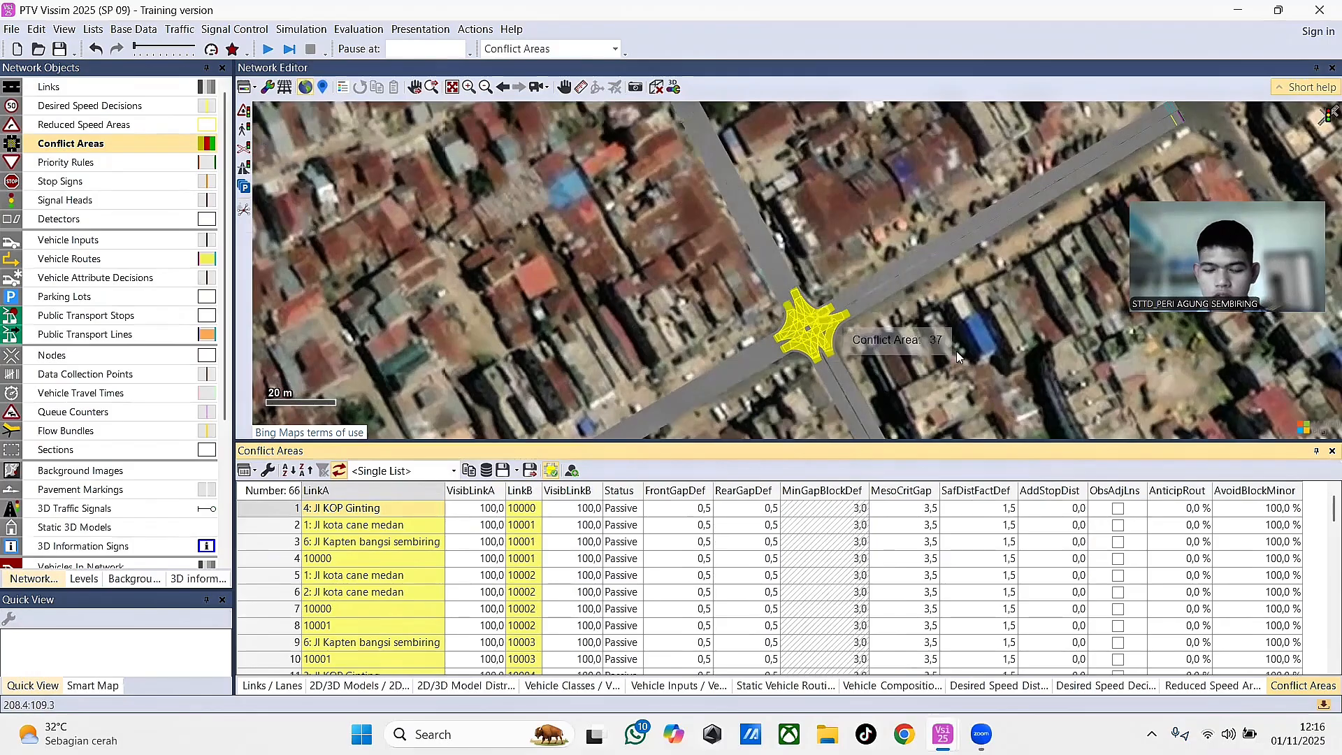
- Examine individual conflict areas at the intersection, including those of connector 10000 with connectors 10001 and 10002
scroll(839, 349, up, 3)
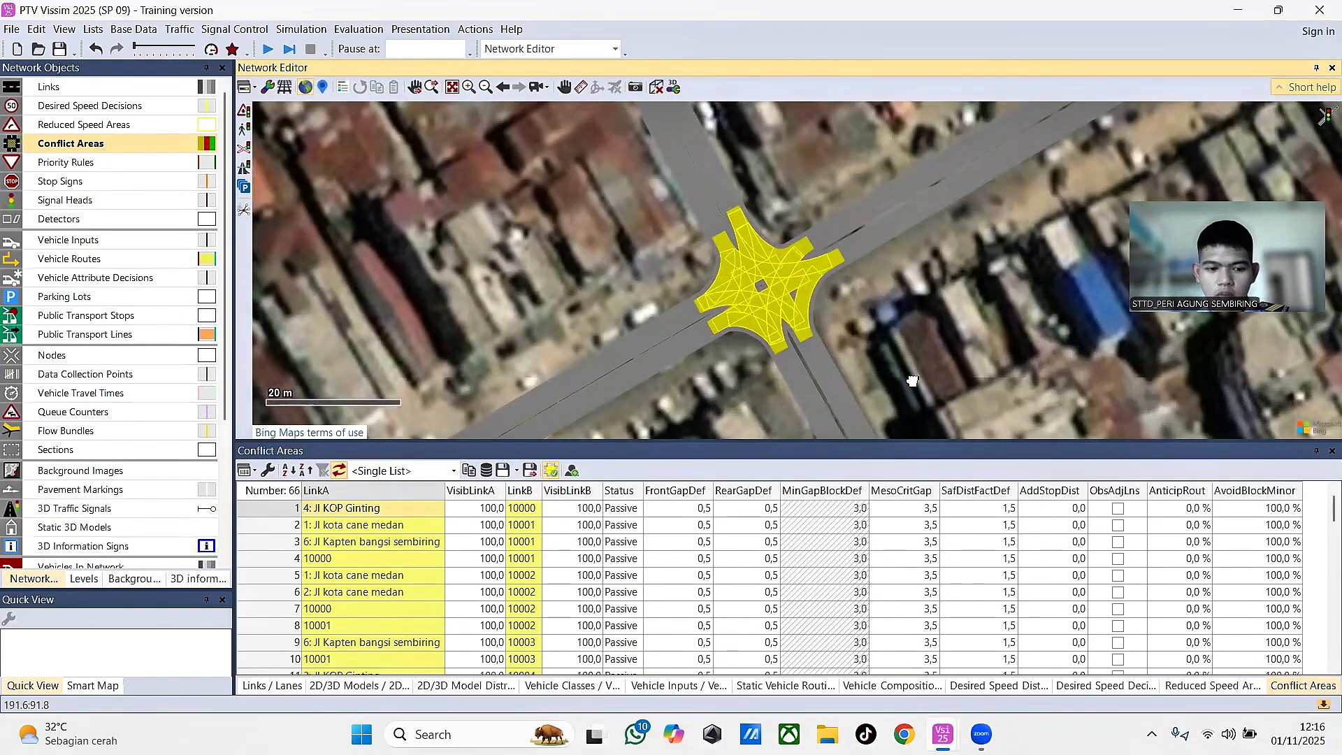
drag(896, 321, 921, 410)
scroll(876, 367, up, 3)
drag(868, 337, 897, 323)
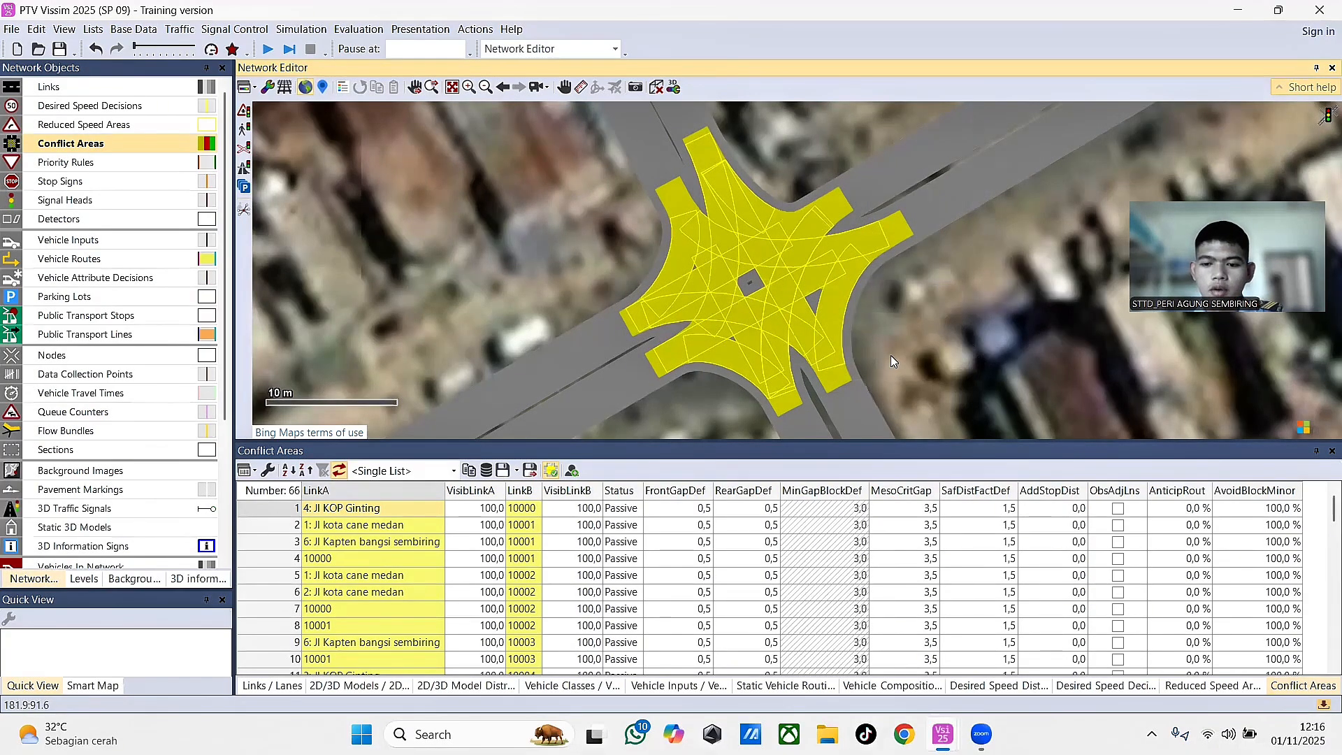
drag(891, 355, 933, 390)
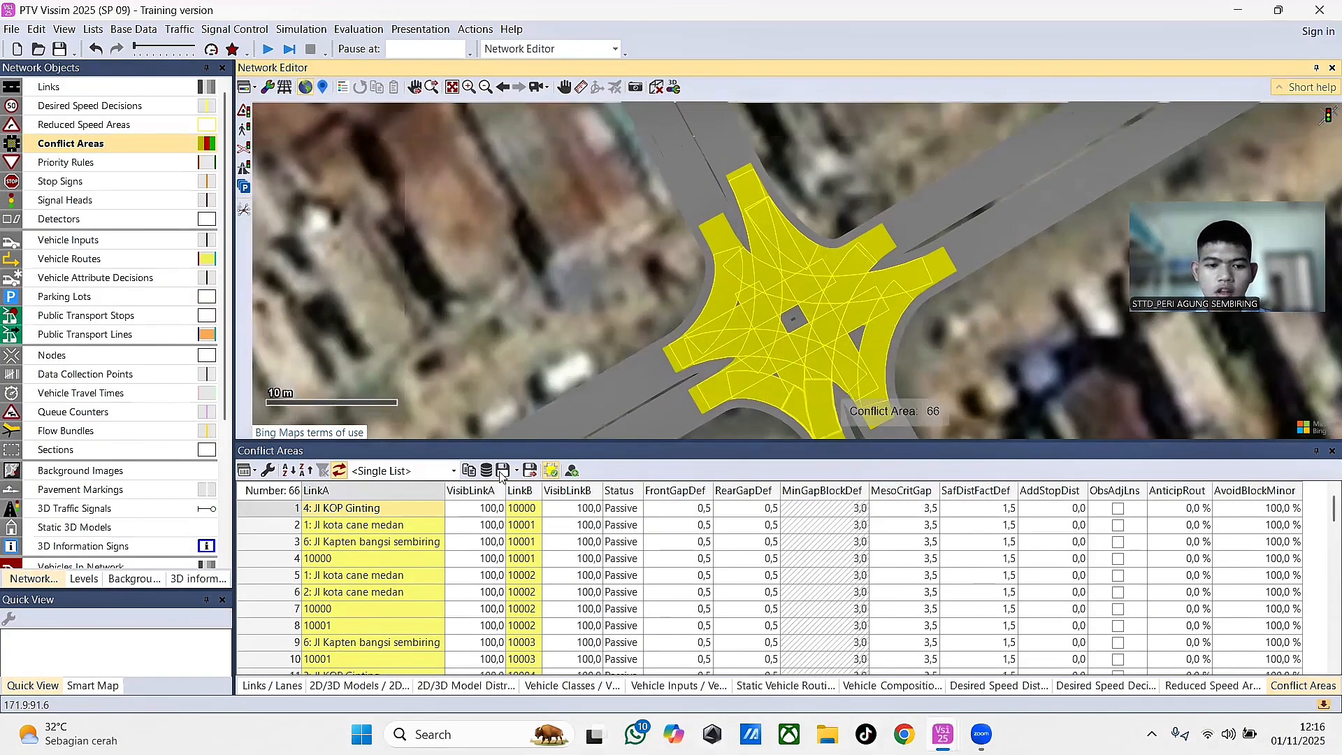
click(260, 510)
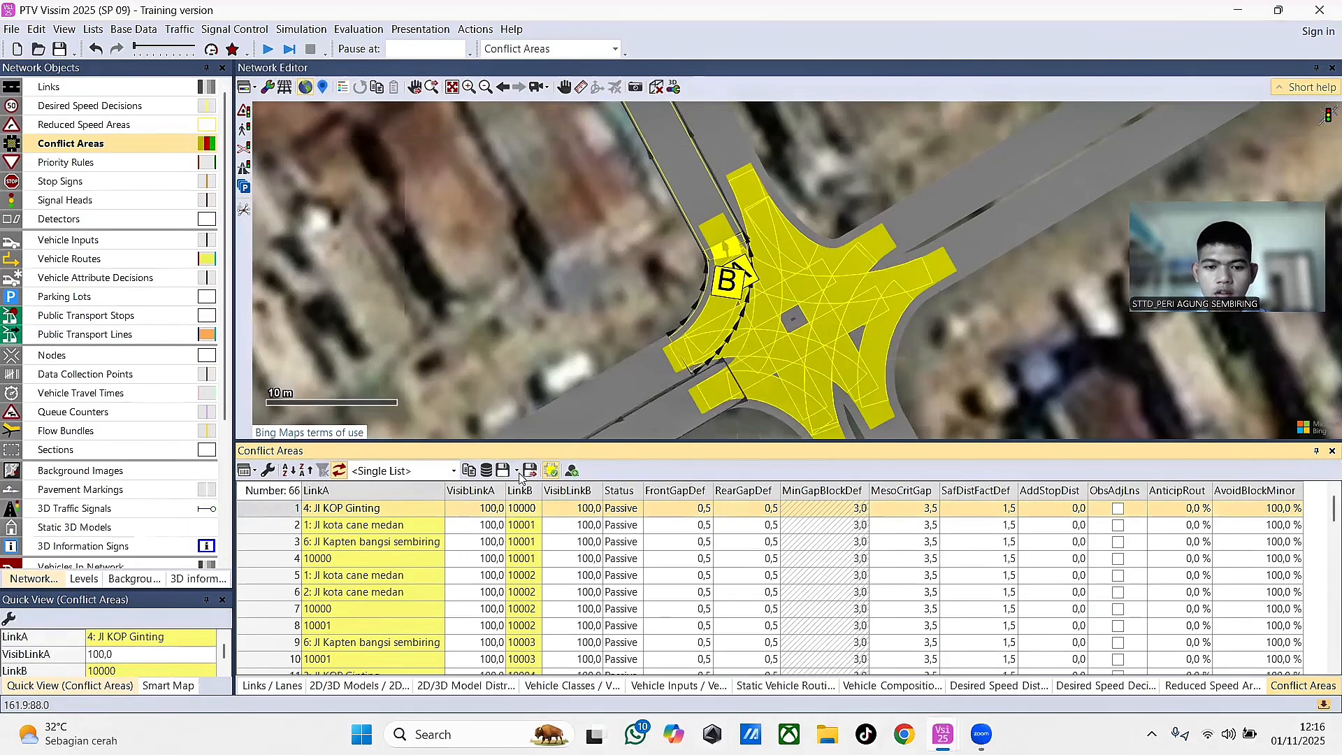
click(276, 560)
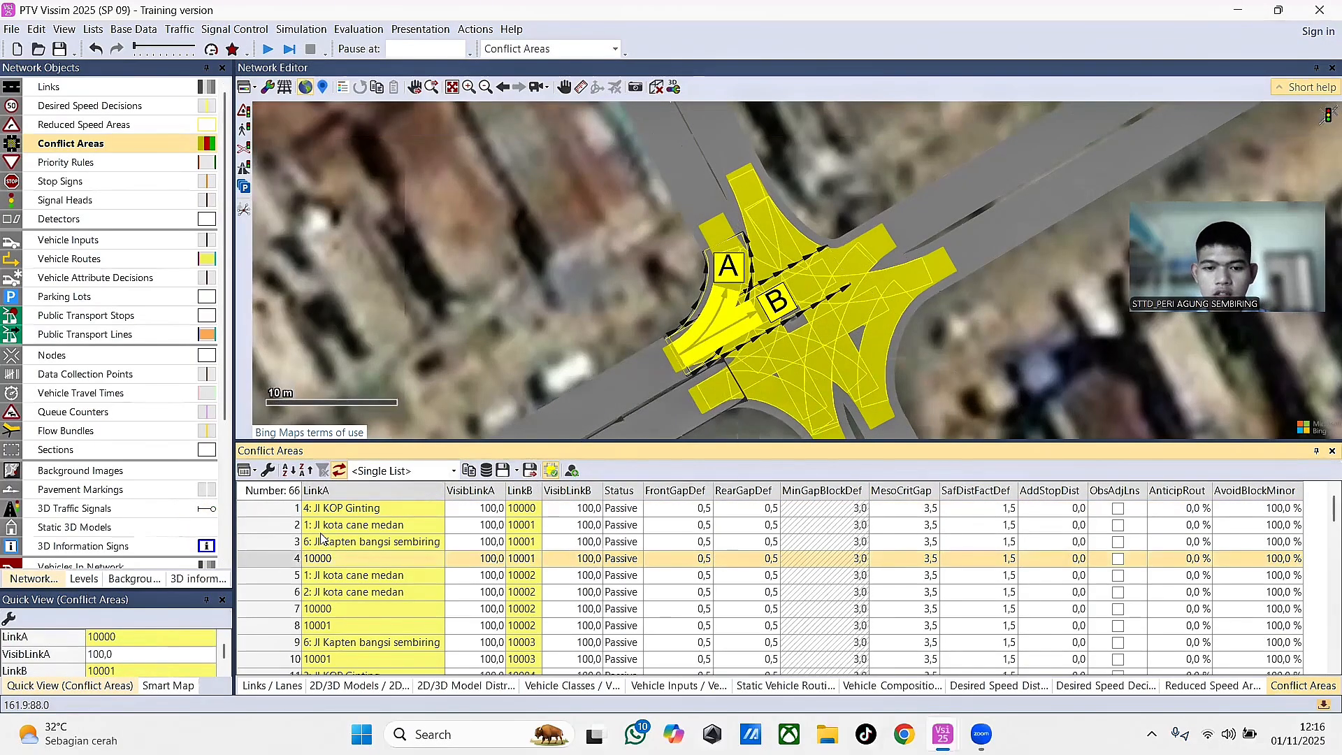
click(287, 578)
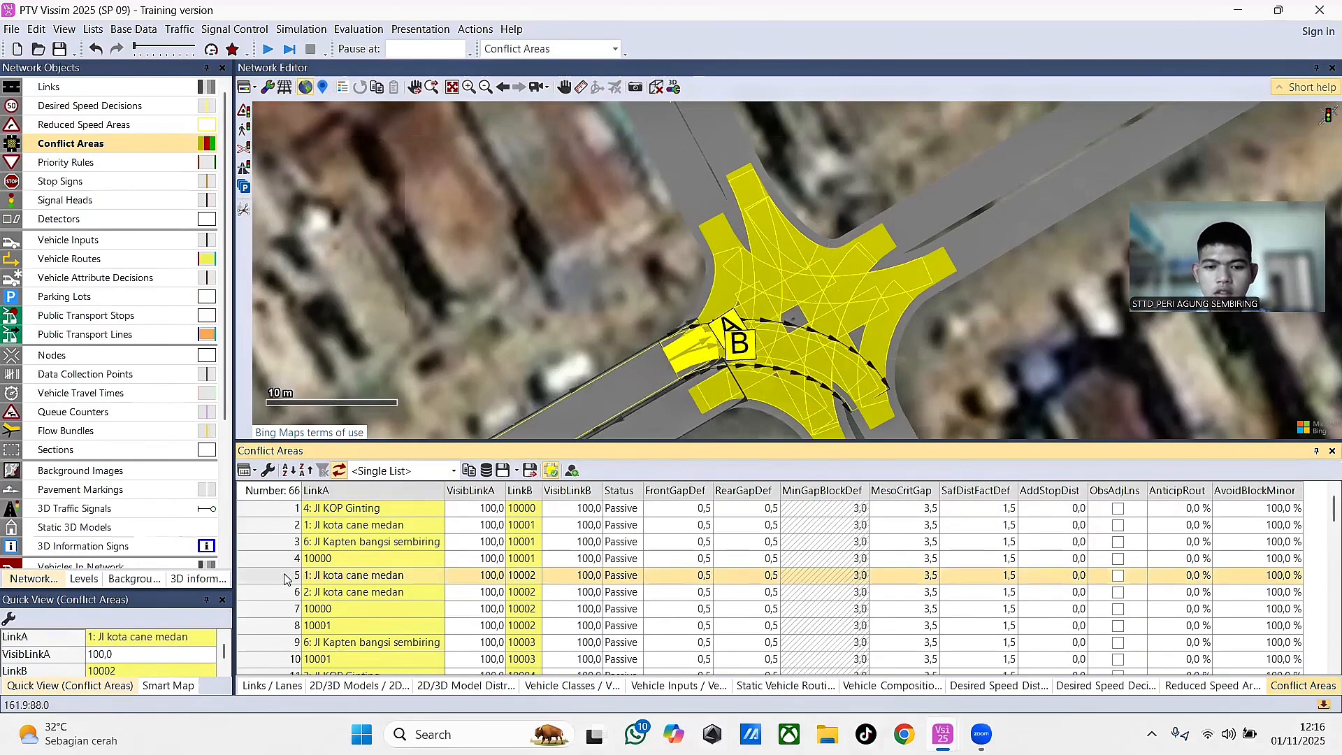
click(283, 613)
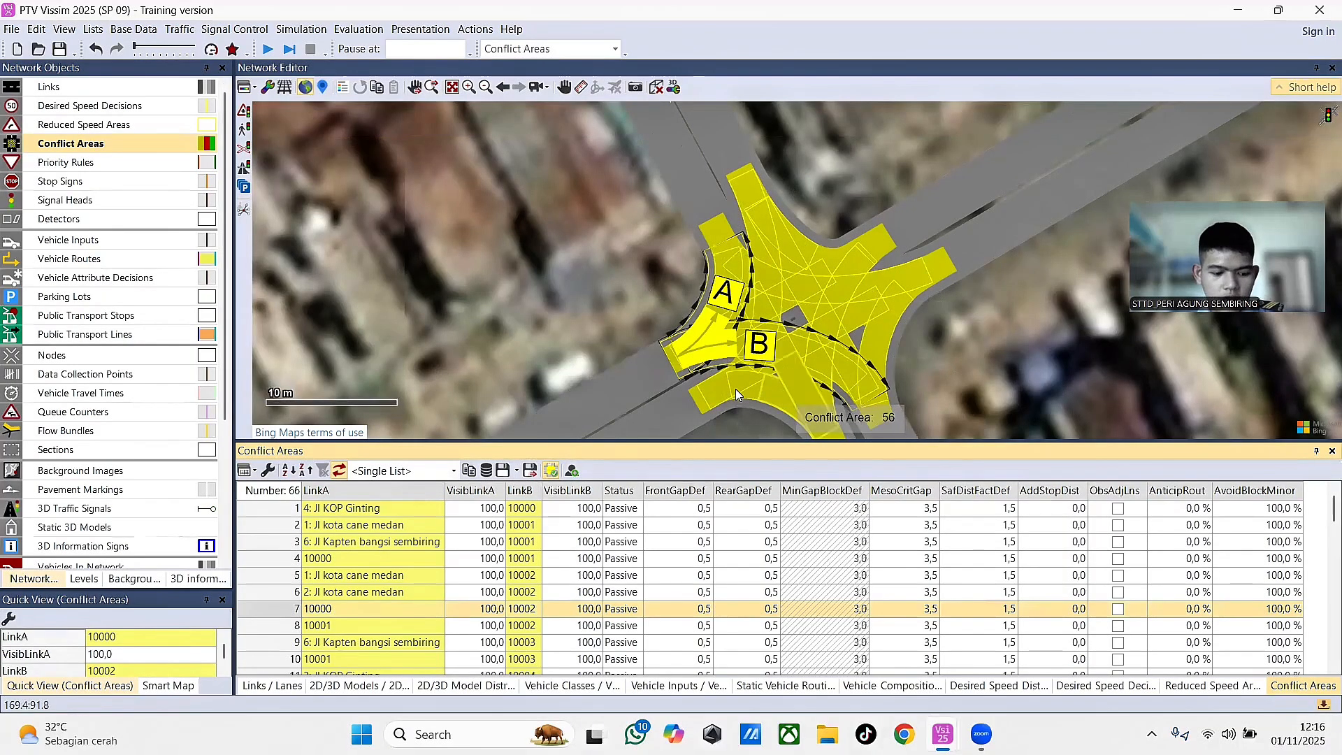
- Cycle the conflict area between connectors 10000 and 10002 through its priority statuses, ending with right of way for connector 10000
click(682, 352)
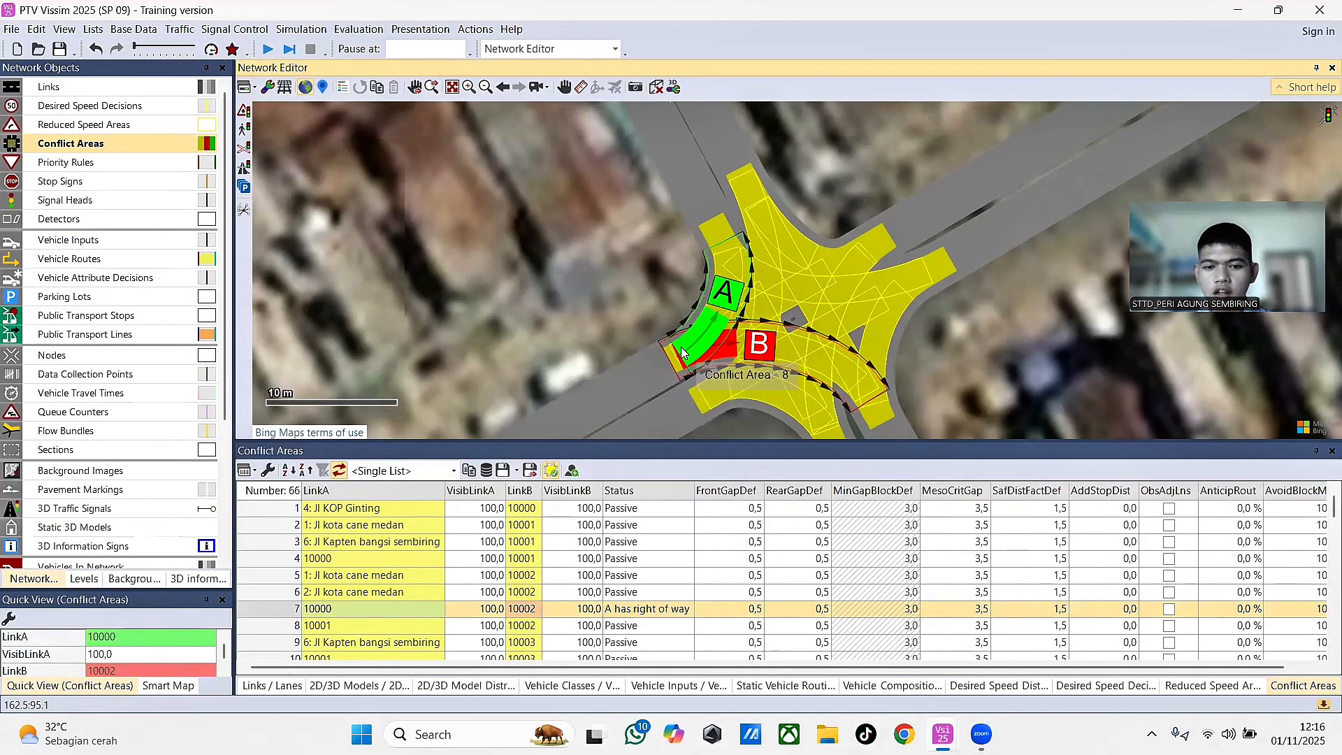
click(682, 352)
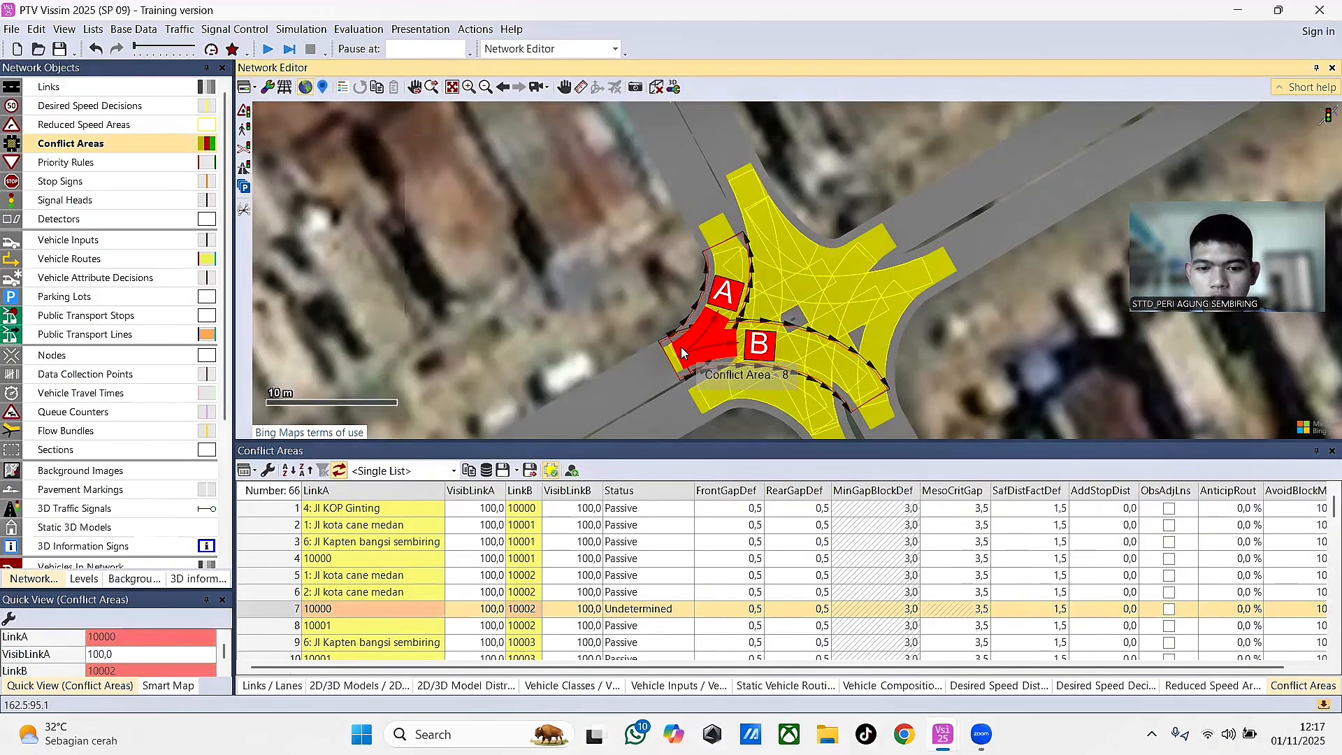
click(681, 347)
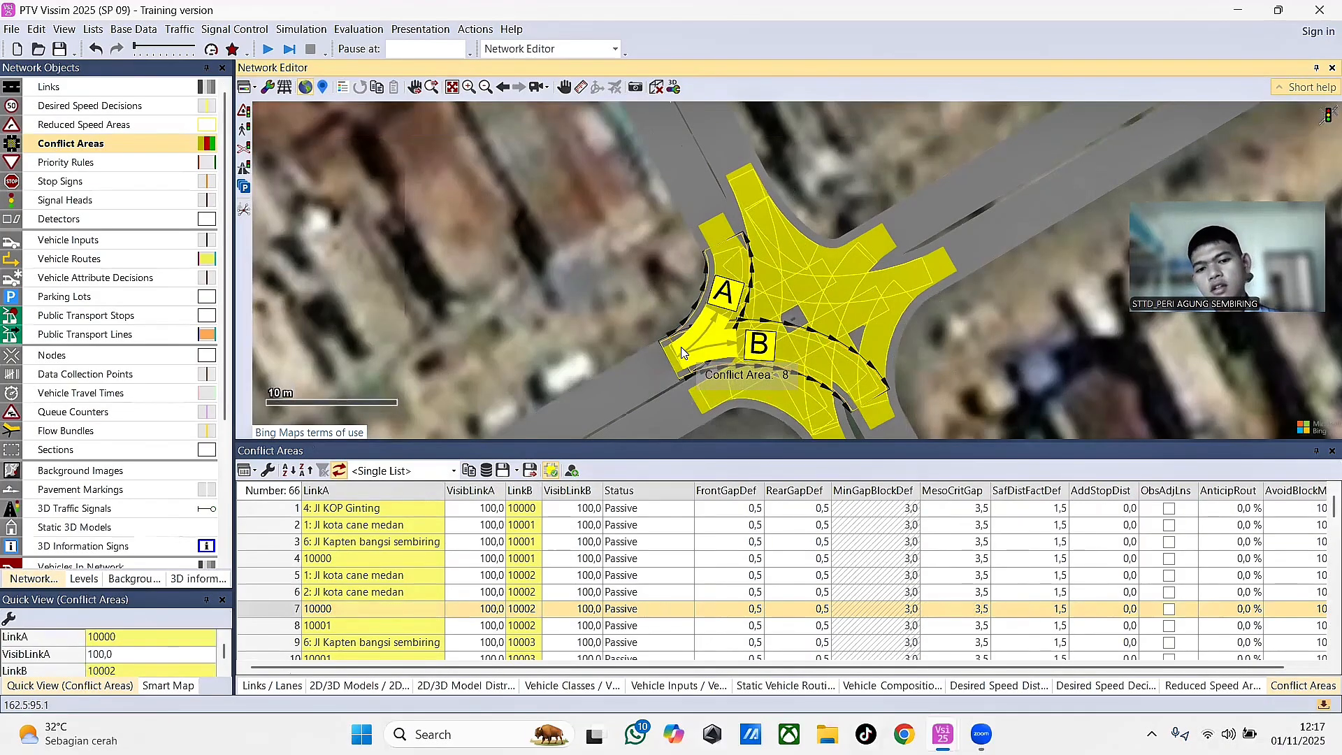
click(681, 352)
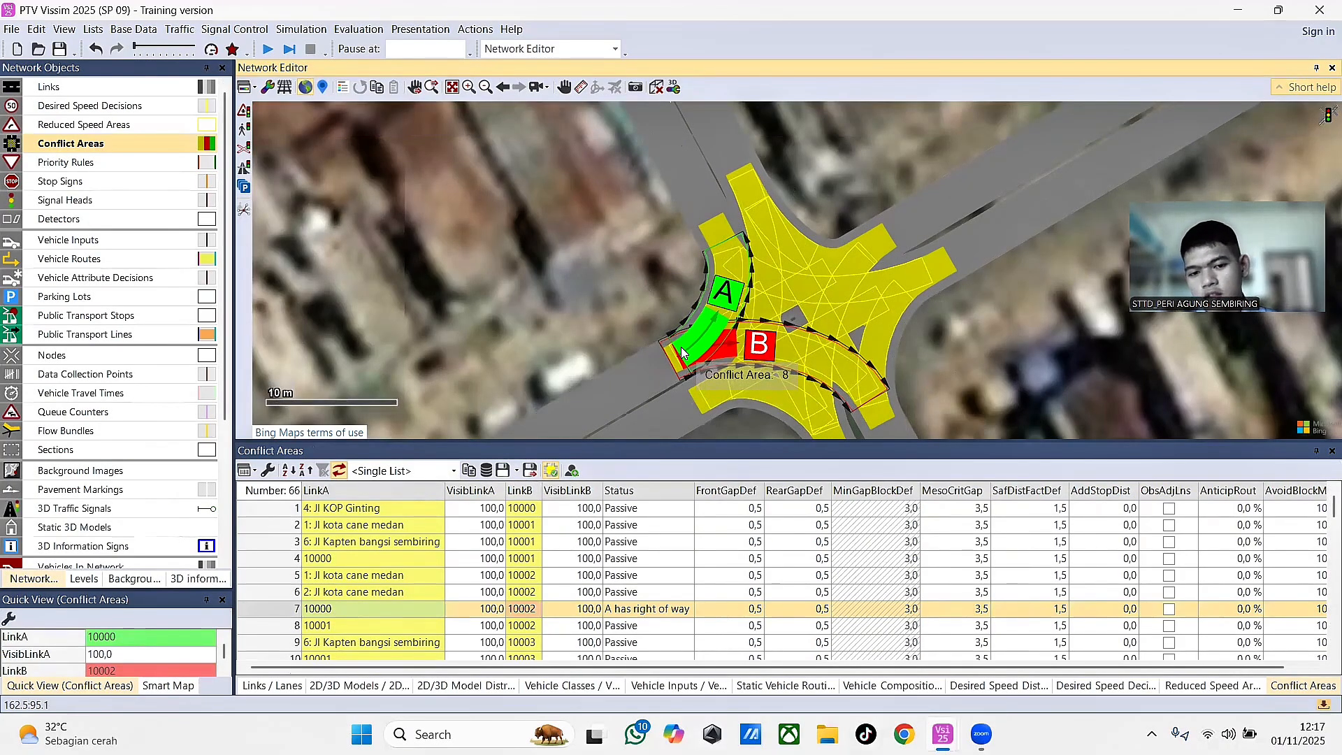
click(682, 352)
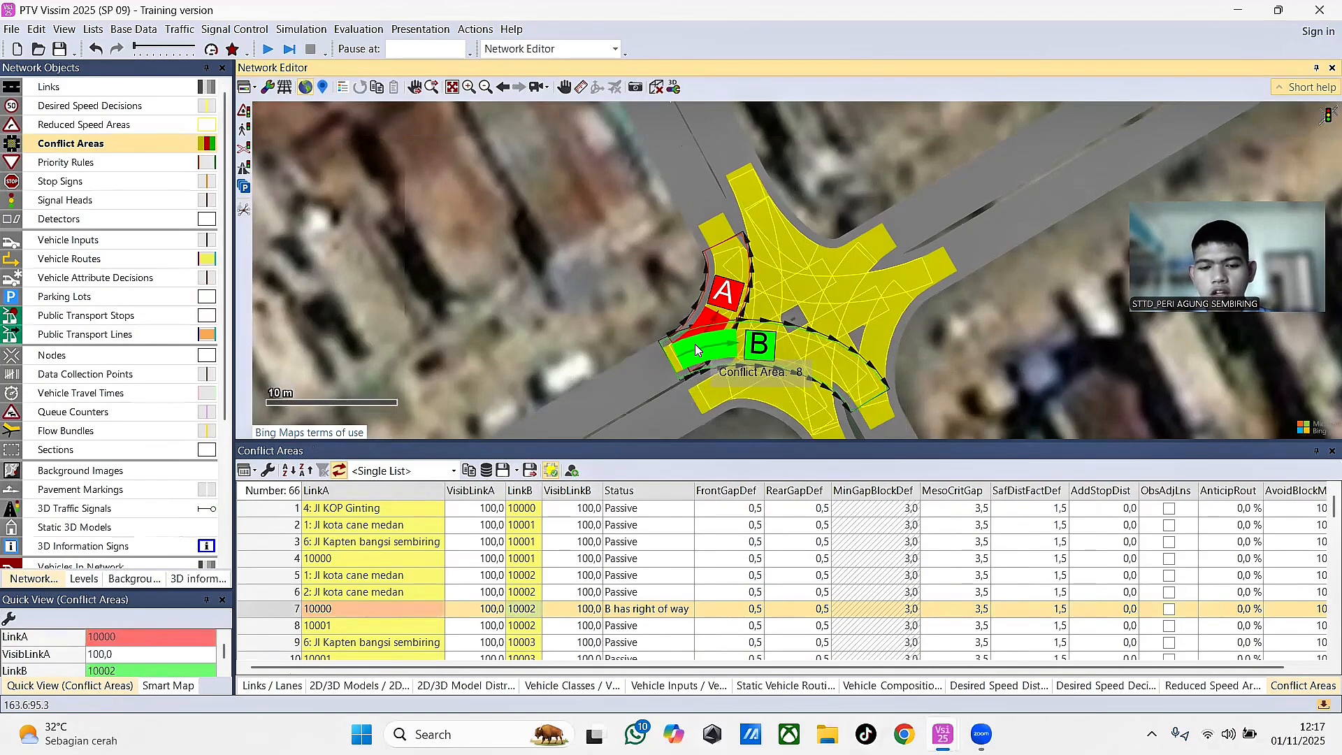
click(697, 345)
click(696, 346)
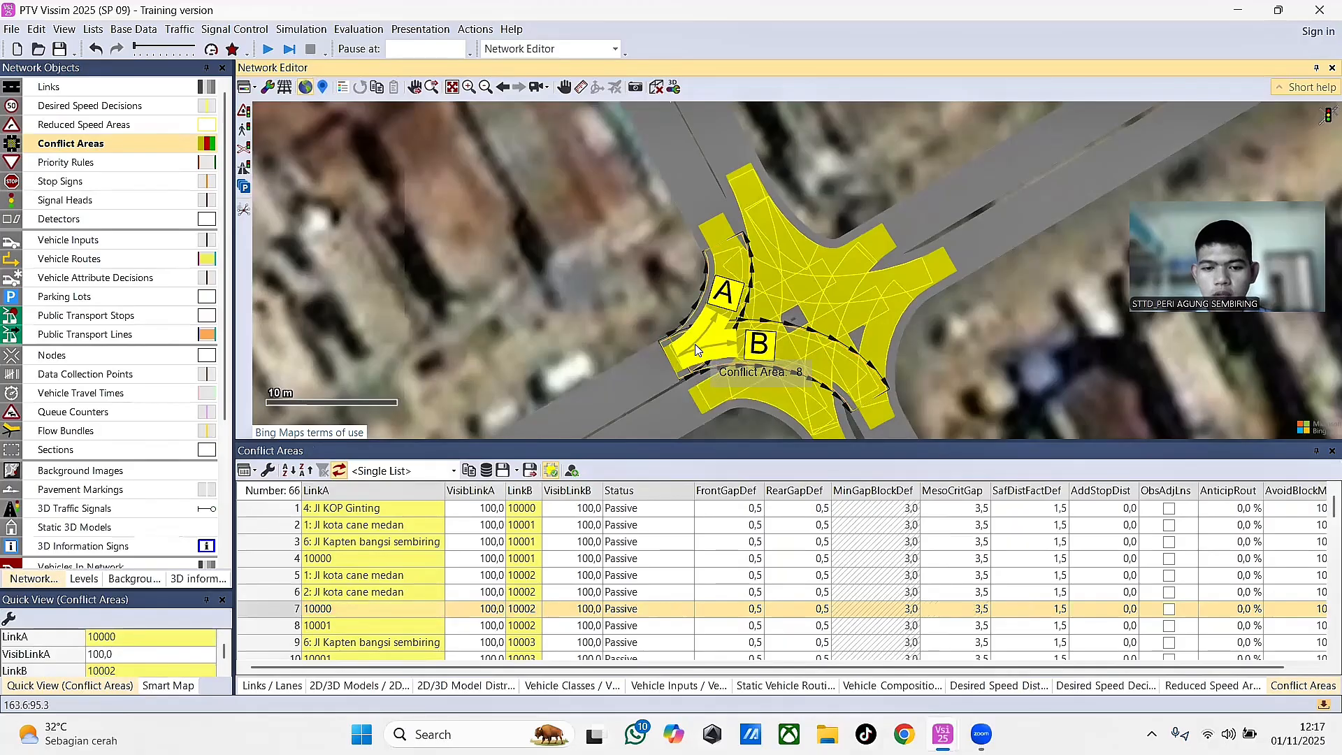
click(697, 347)
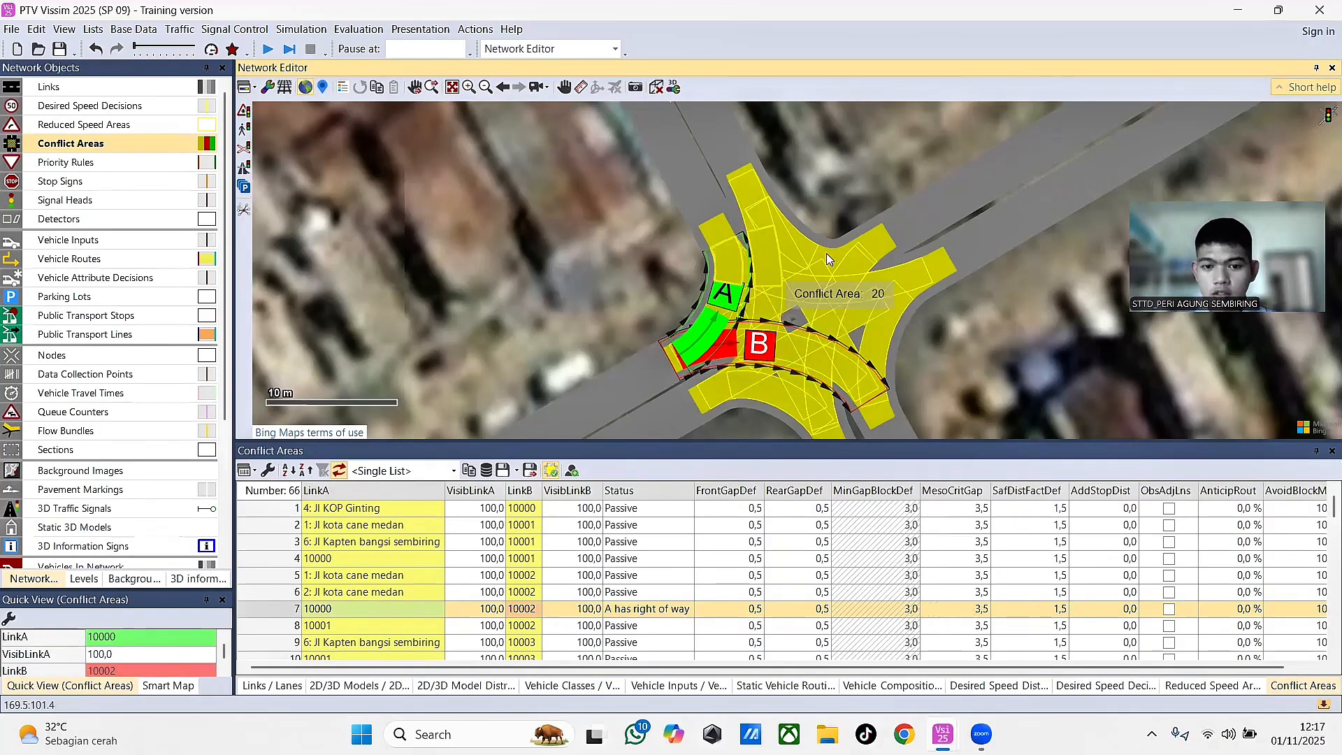
- Give connectors 10000 and 10001 right of way over connector 10010 in conflict areas 49 and 50
click(275, 585)
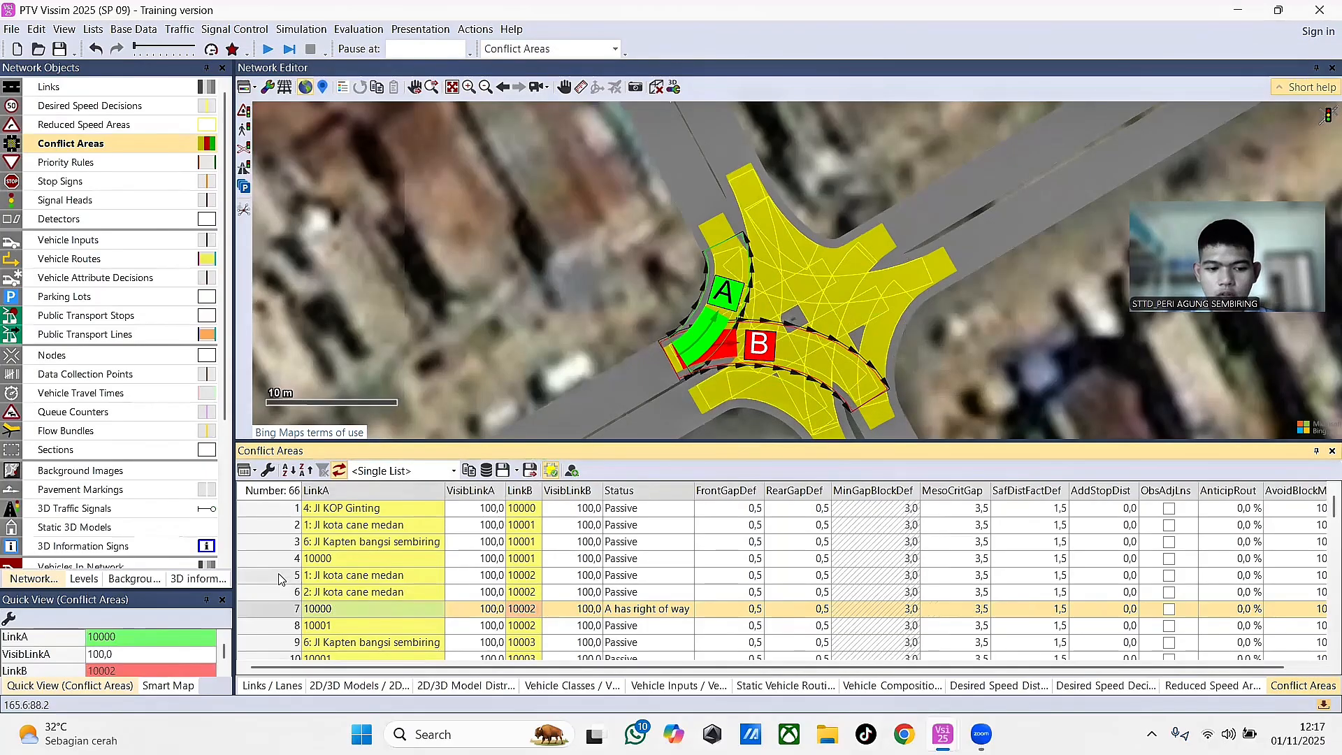
click(279, 576)
scroll(281, 630, down, 13)
click(282, 627)
click(279, 656)
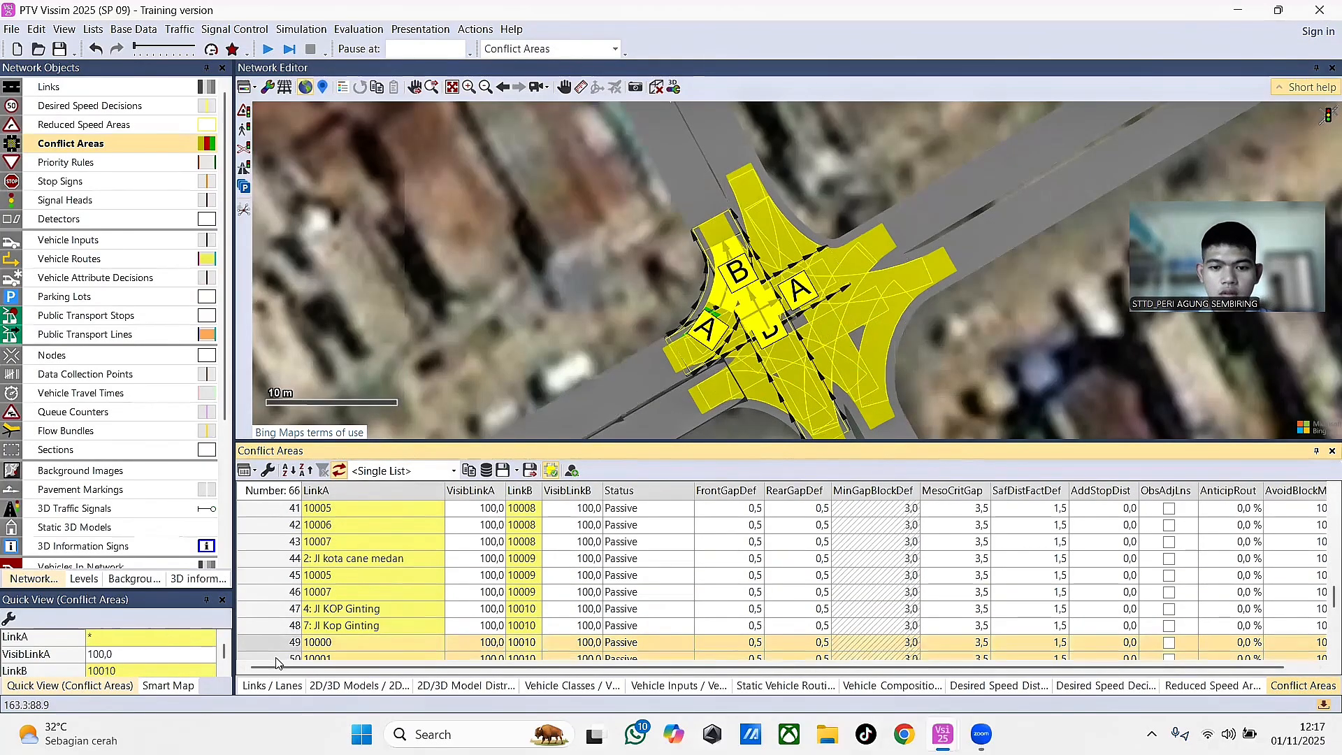
click(757, 316)
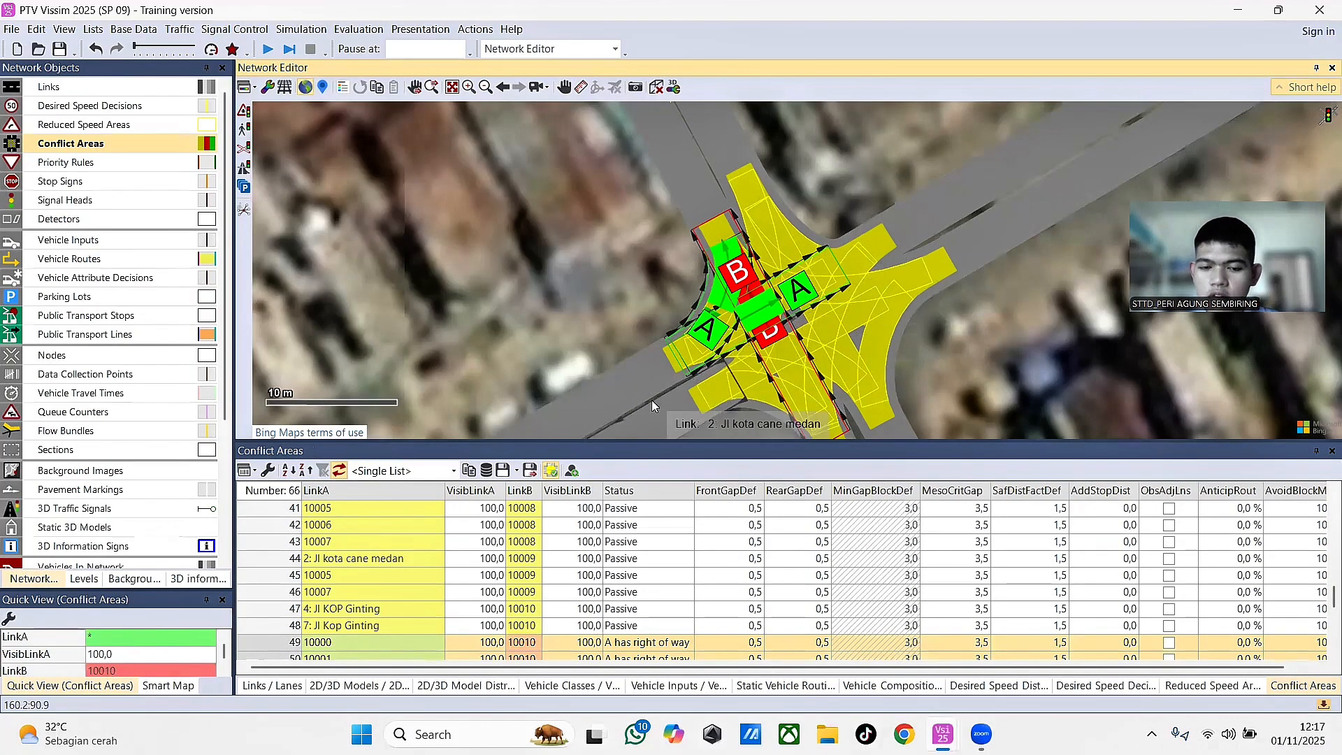
- Examine the prioritised conflict areas in relation to the surrounding approach links
scroll(937, 361, down, 2)
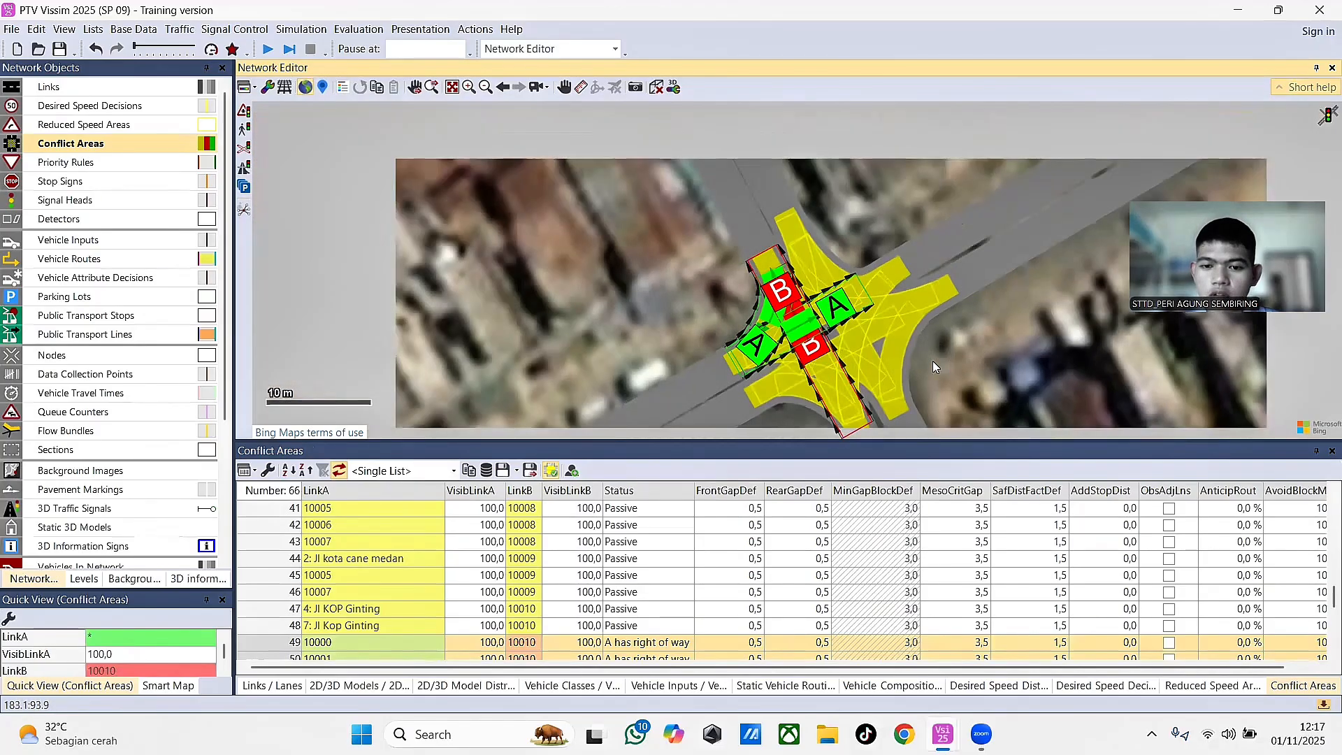
drag(900, 361, 977, 306)
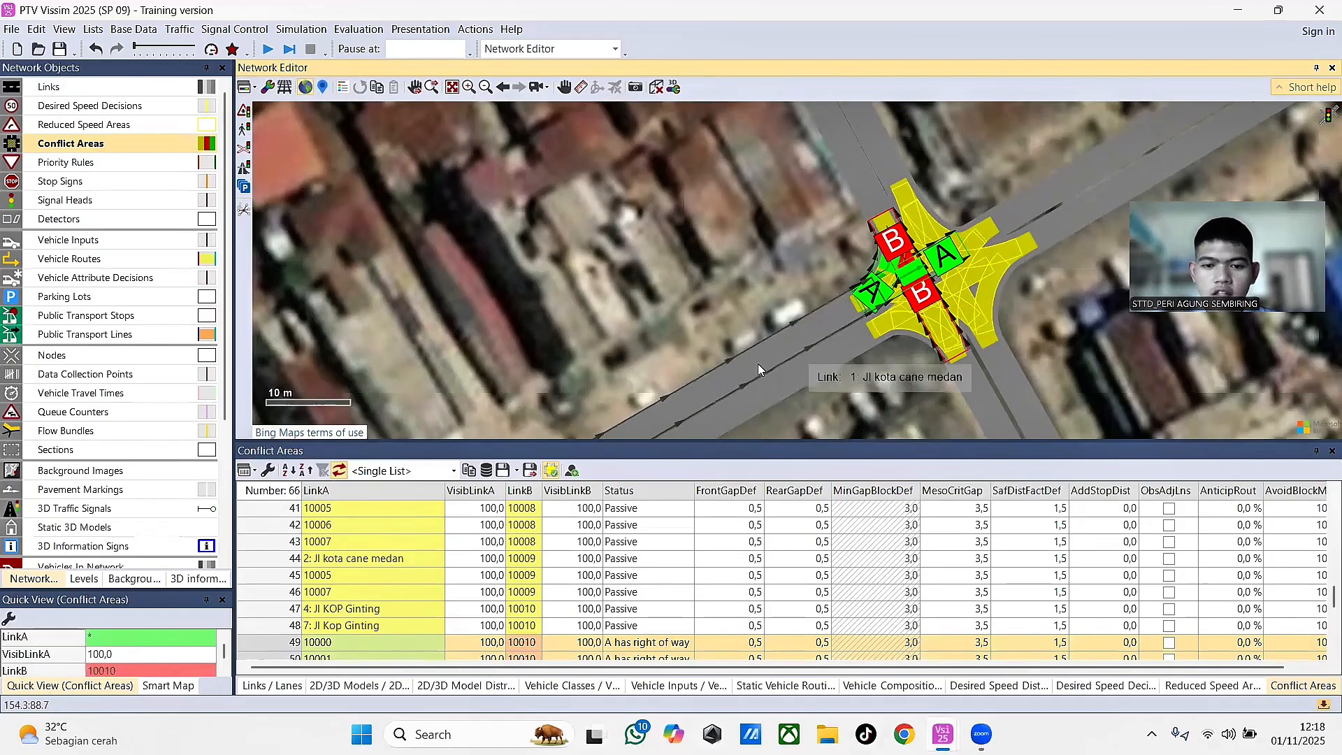
click(986, 231)
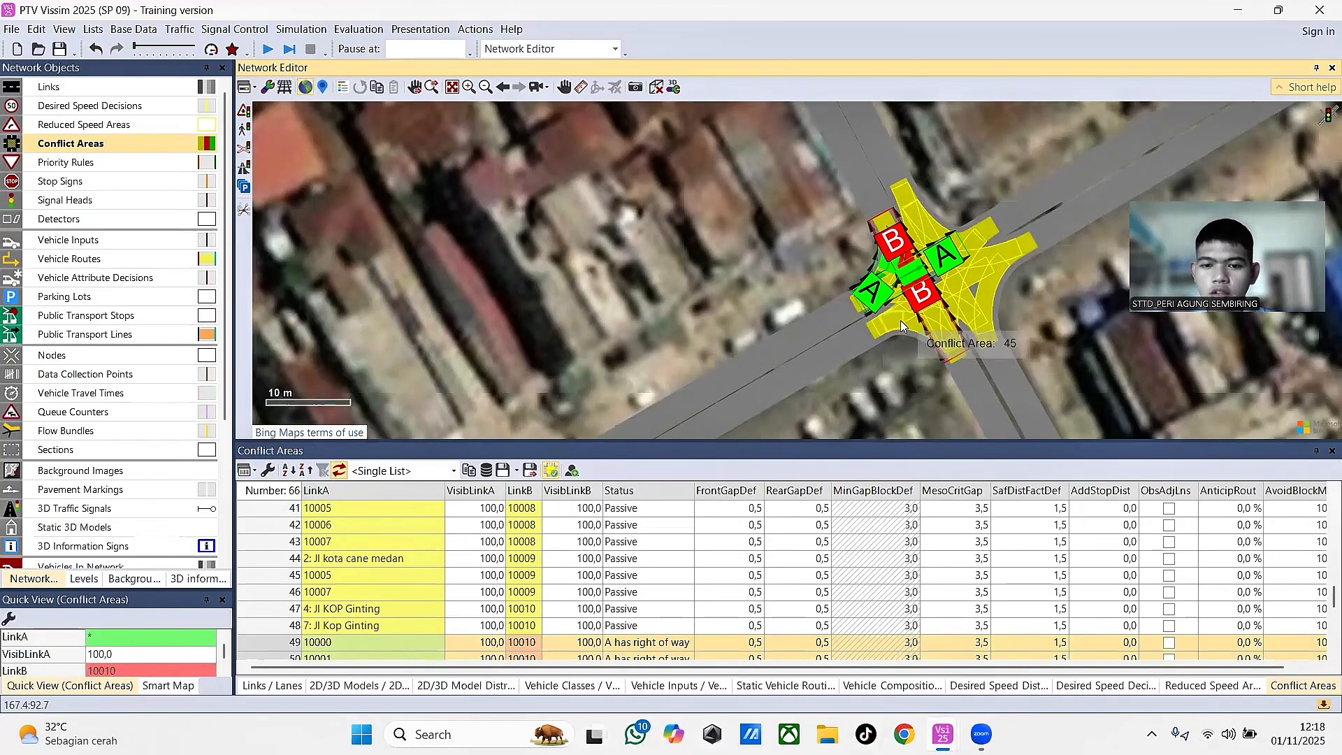
click(869, 299)
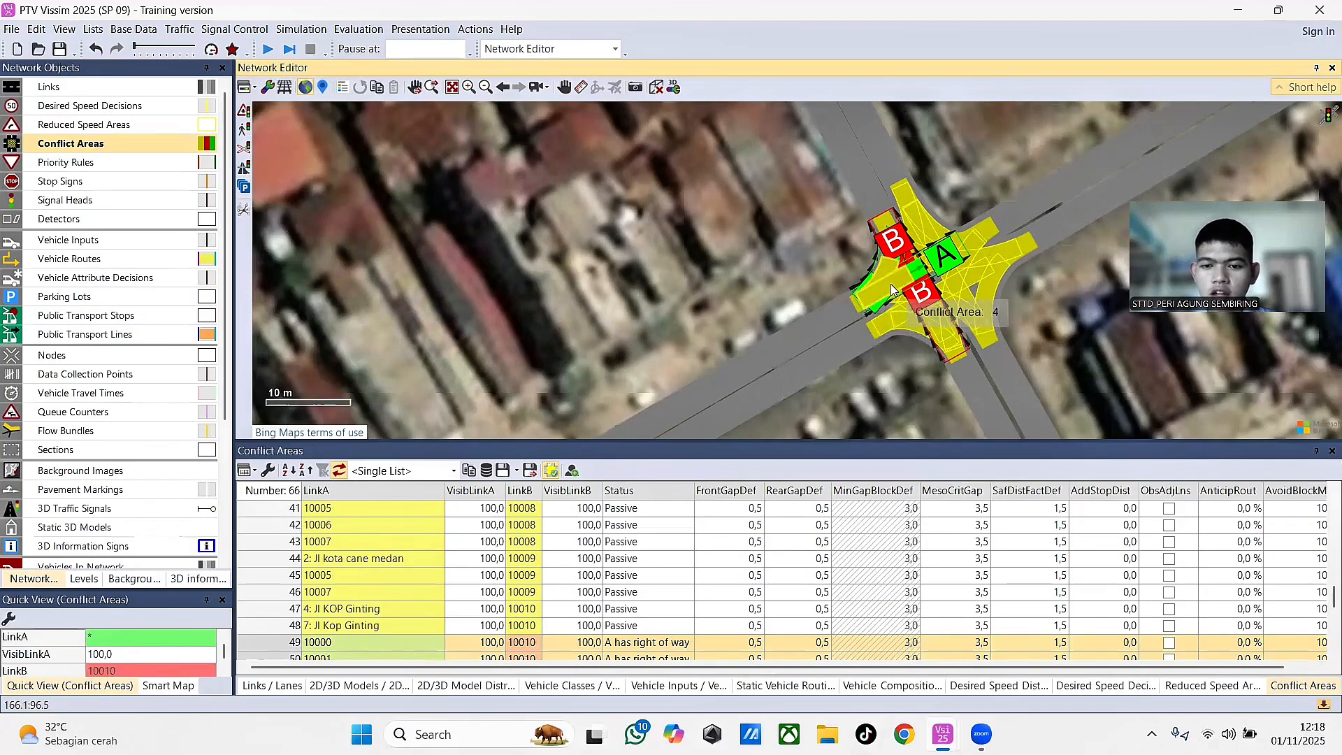
- Switch to the network latihan simpang prioritas.inpx and examine its completed right-of-way settings across the intersection's conflict areas
scroll(434, 612, down, 4)
scroll(434, 612, up, 4)
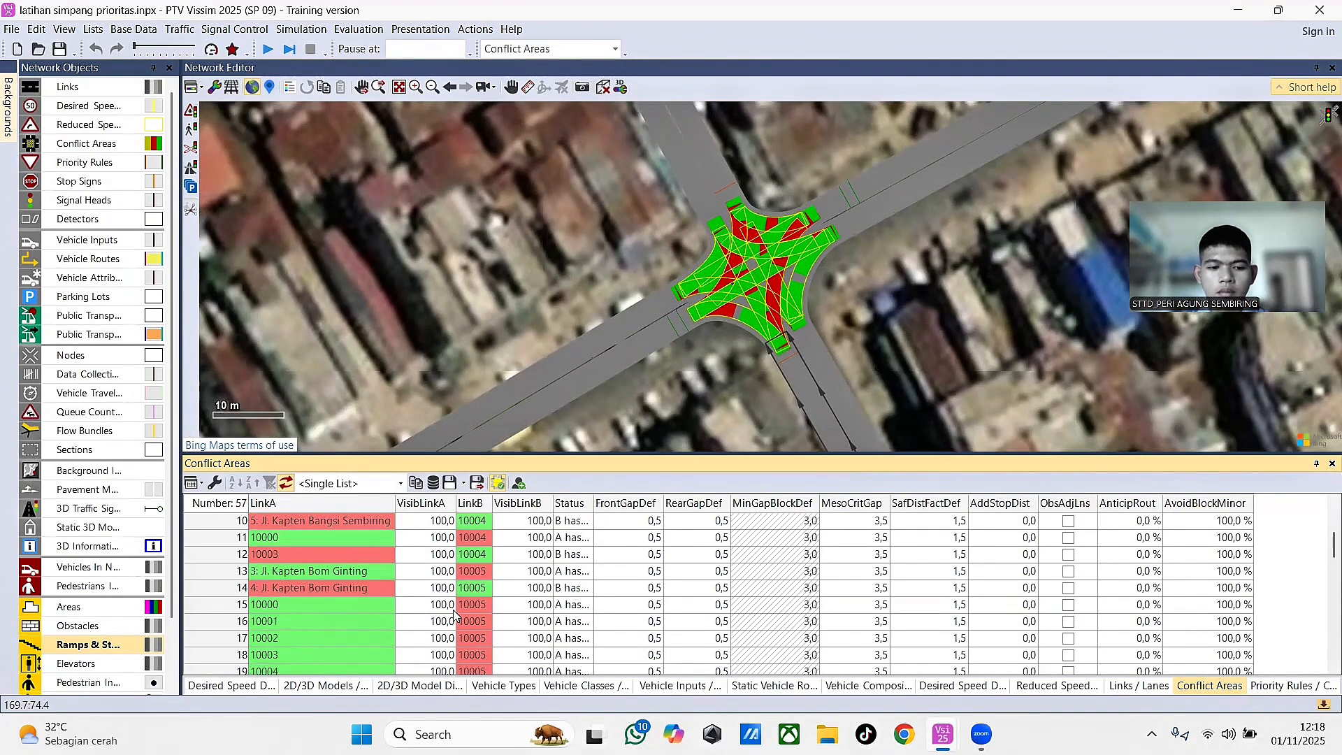
scroll(455, 616, up, 3)
drag(752, 381, 636, 362)
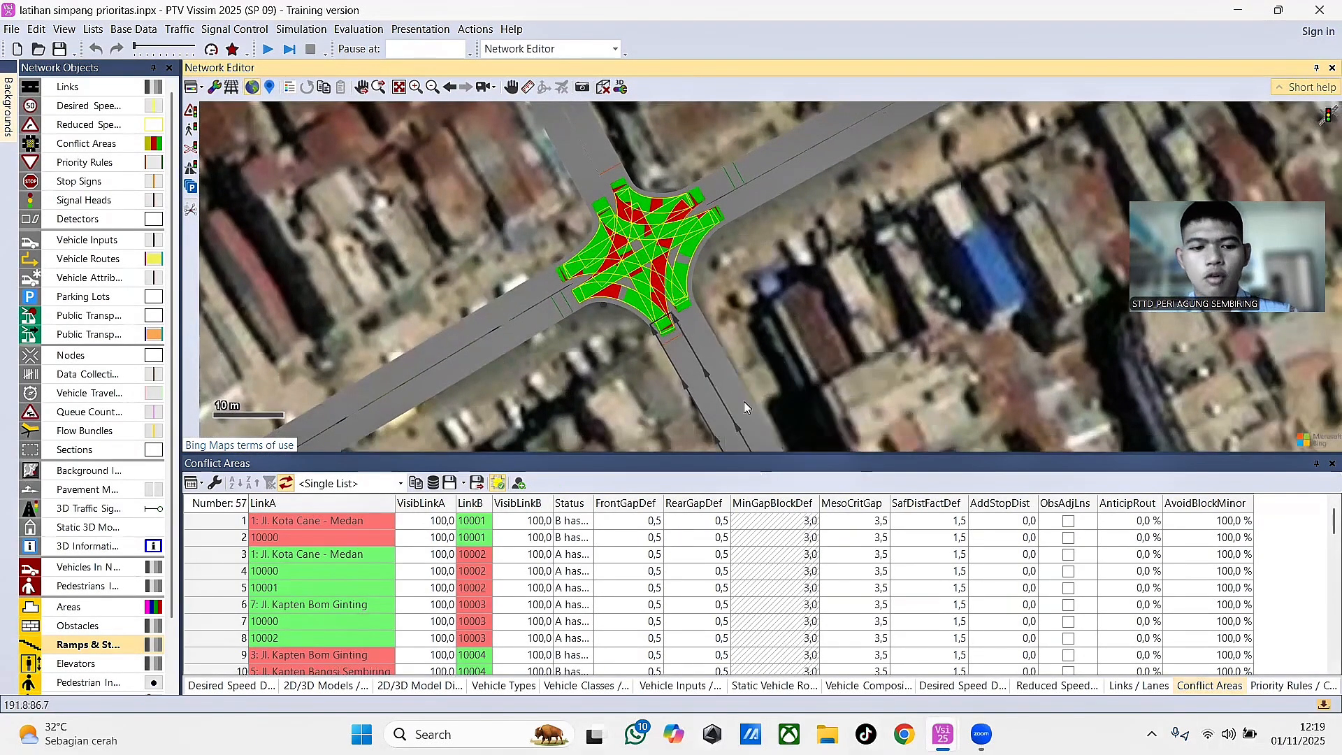
drag(588, 378, 647, 456)
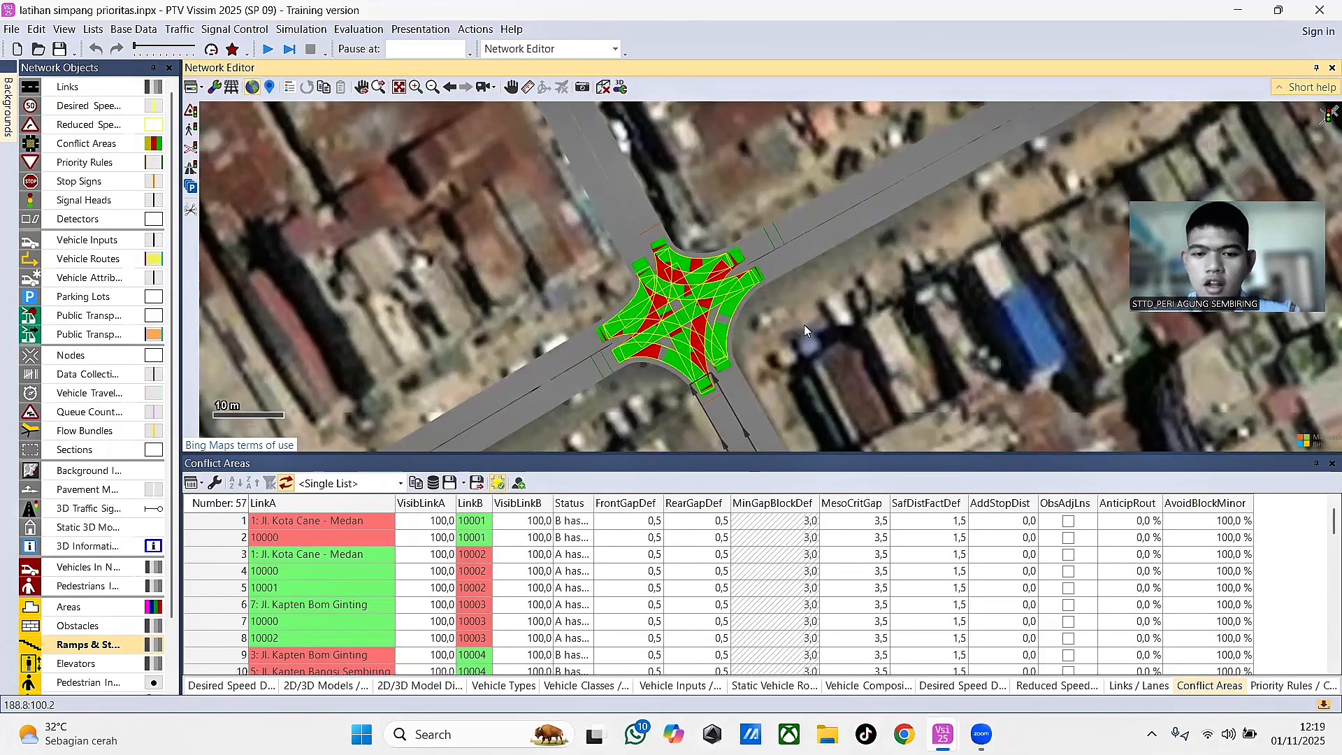
scroll(667, 355, up, 5)
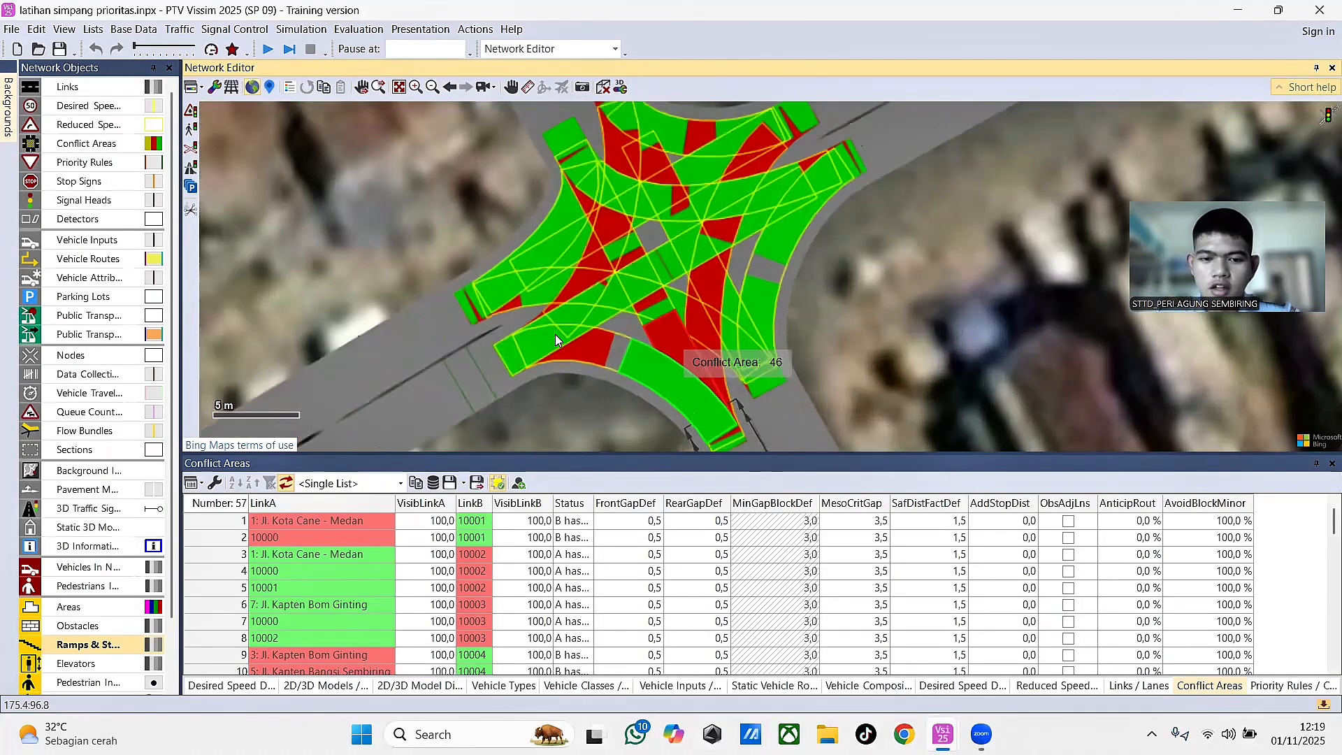
scroll(861, 284, down, 4)
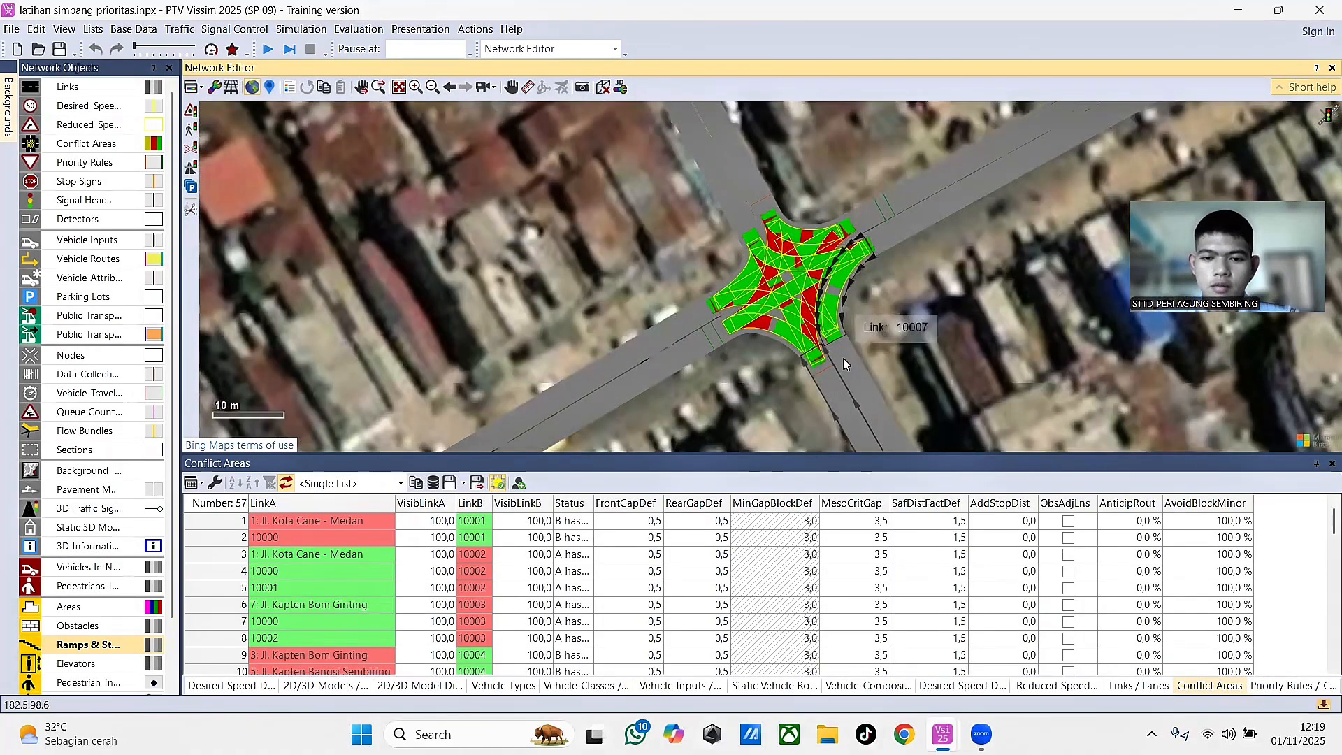
drag(748, 379, 817, 337)
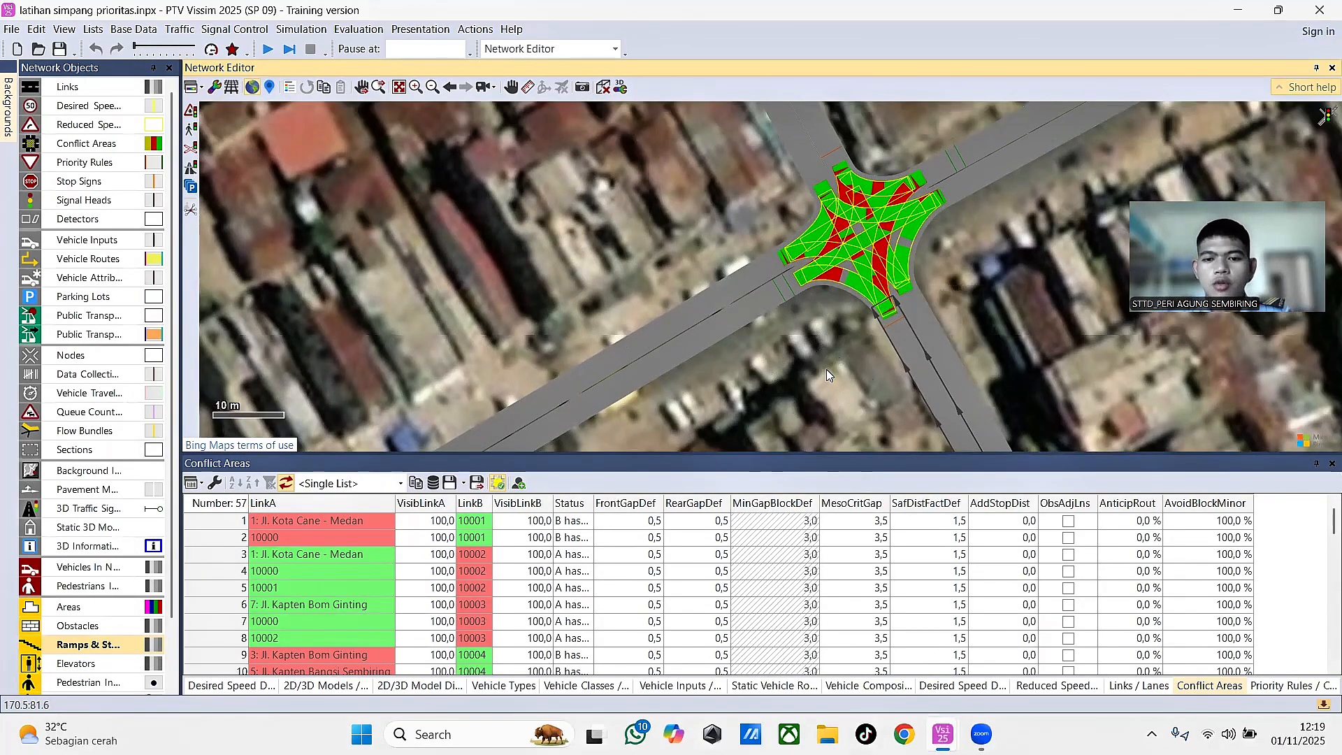
scroll(827, 369, down, 2)
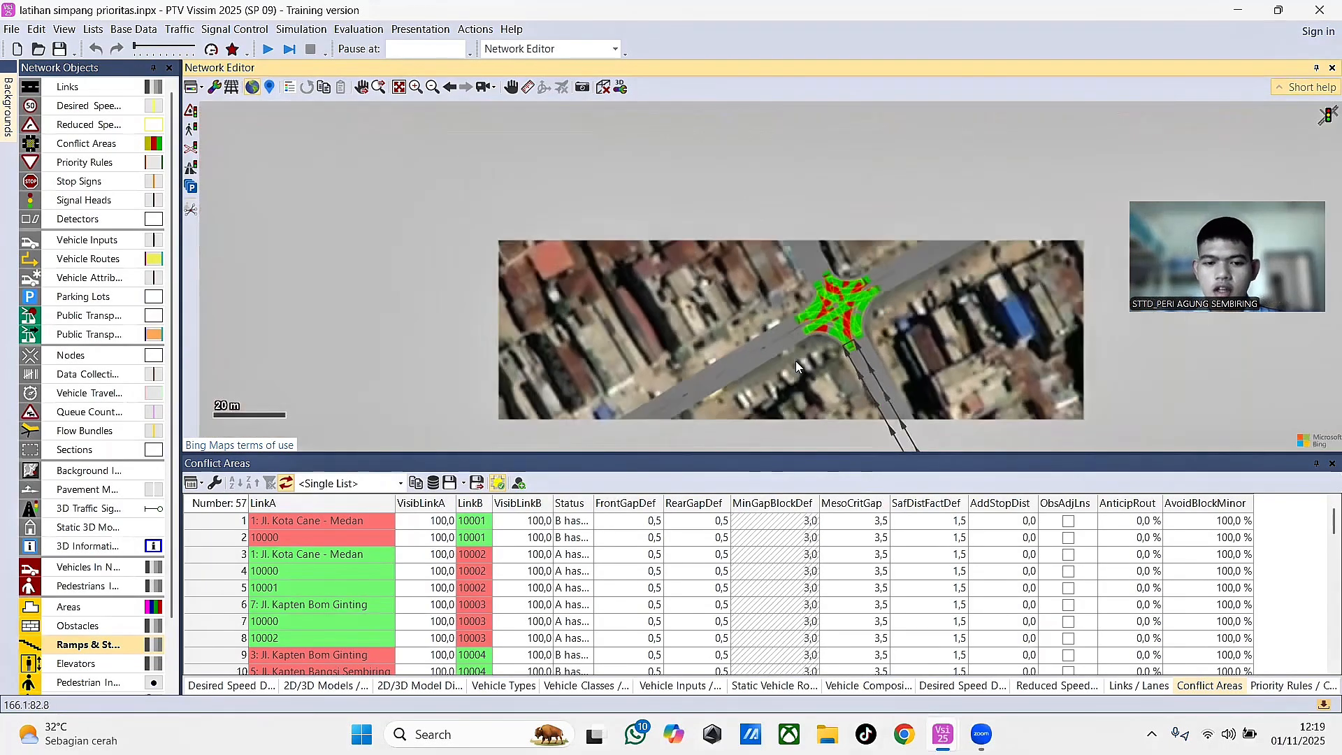
drag(792, 425, 901, 311)
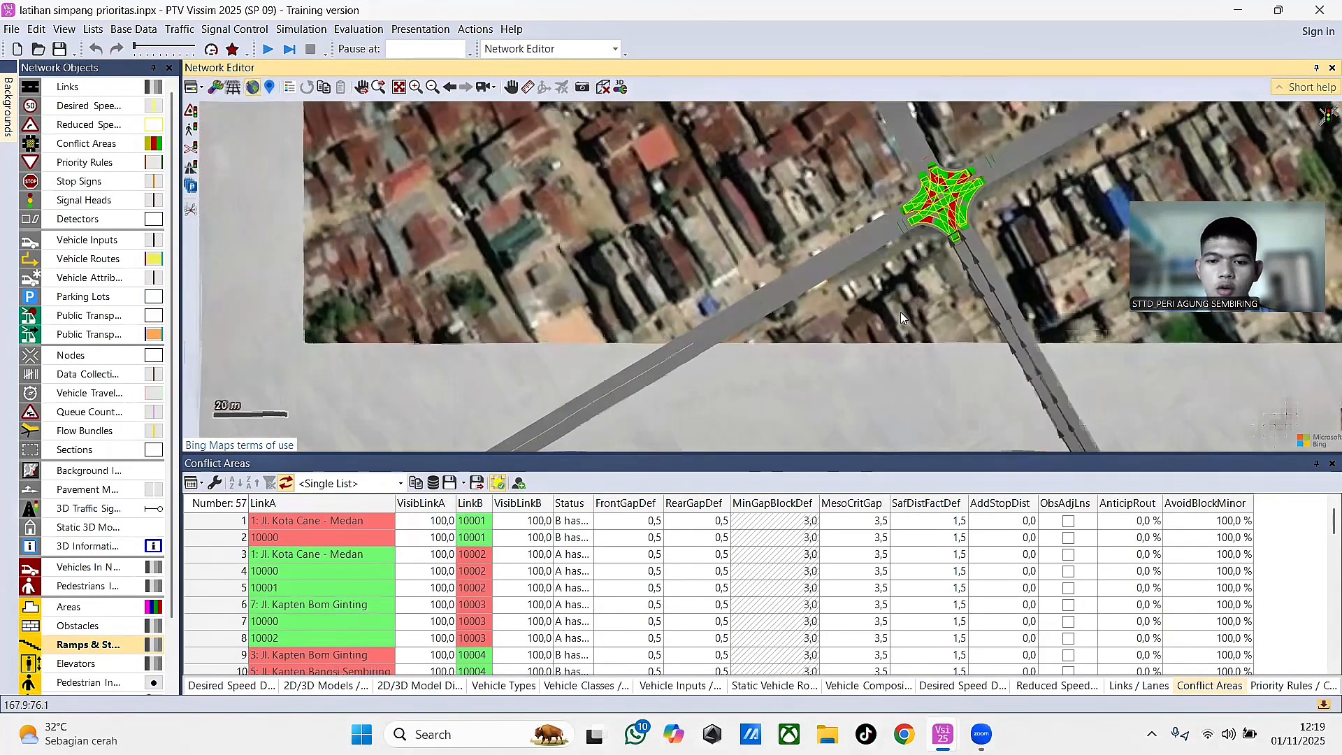
drag(823, 381, 806, 490)
- Open the list of priority rules in the reference network and view the rules around the intersection
click(58, 164)
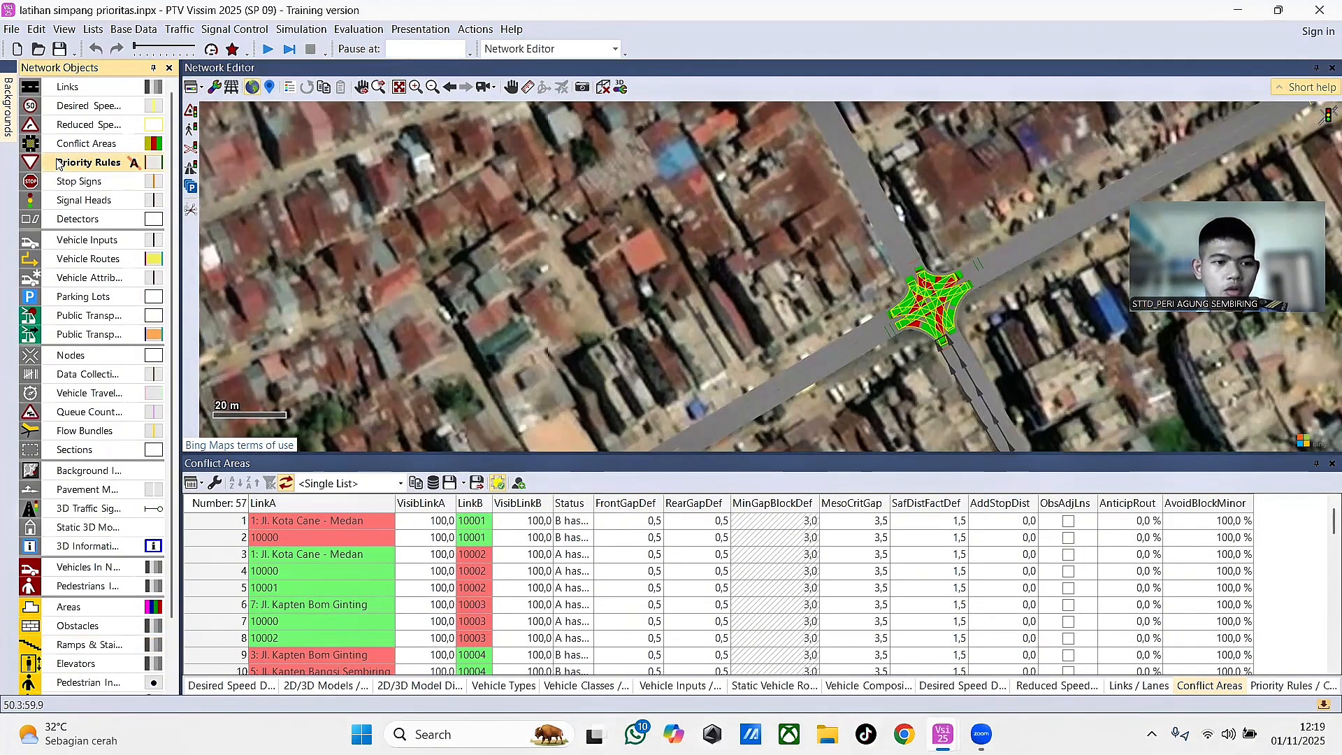
right_click(58, 162)
click(77, 166)
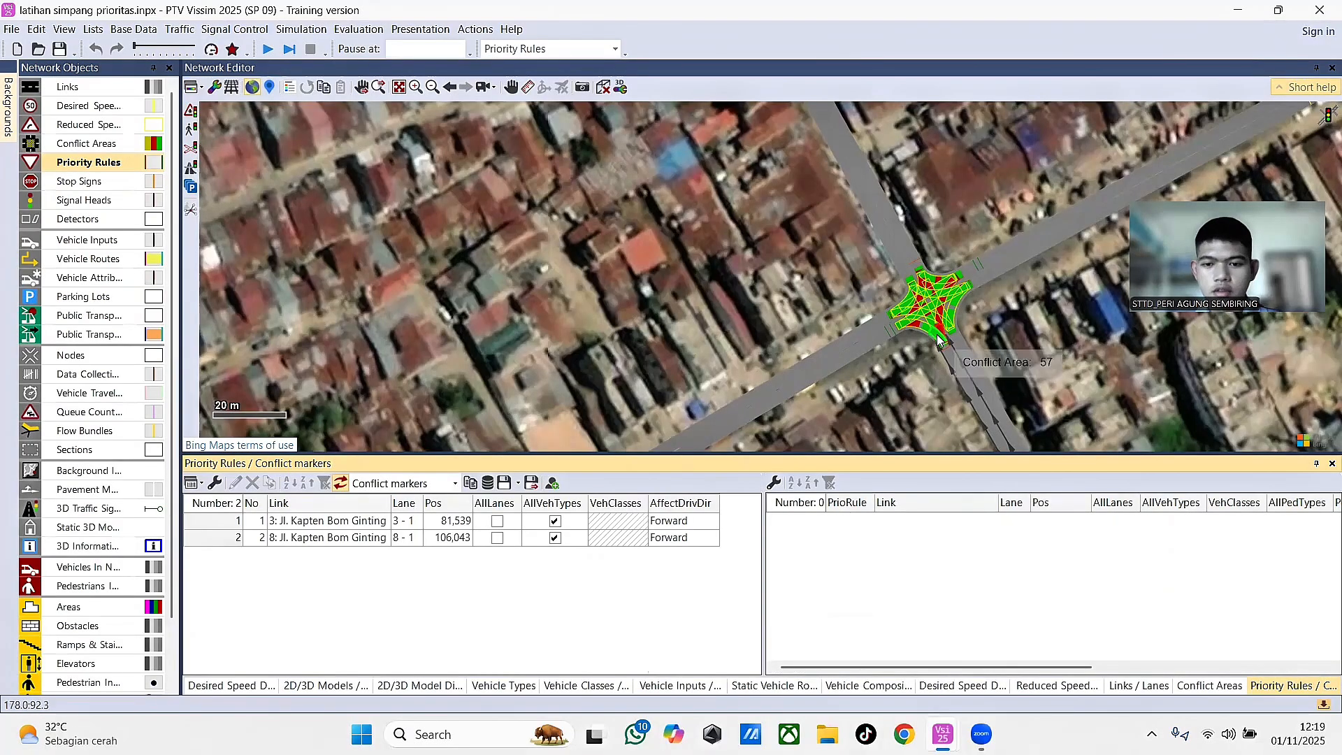
drag(892, 346, 759, 439)
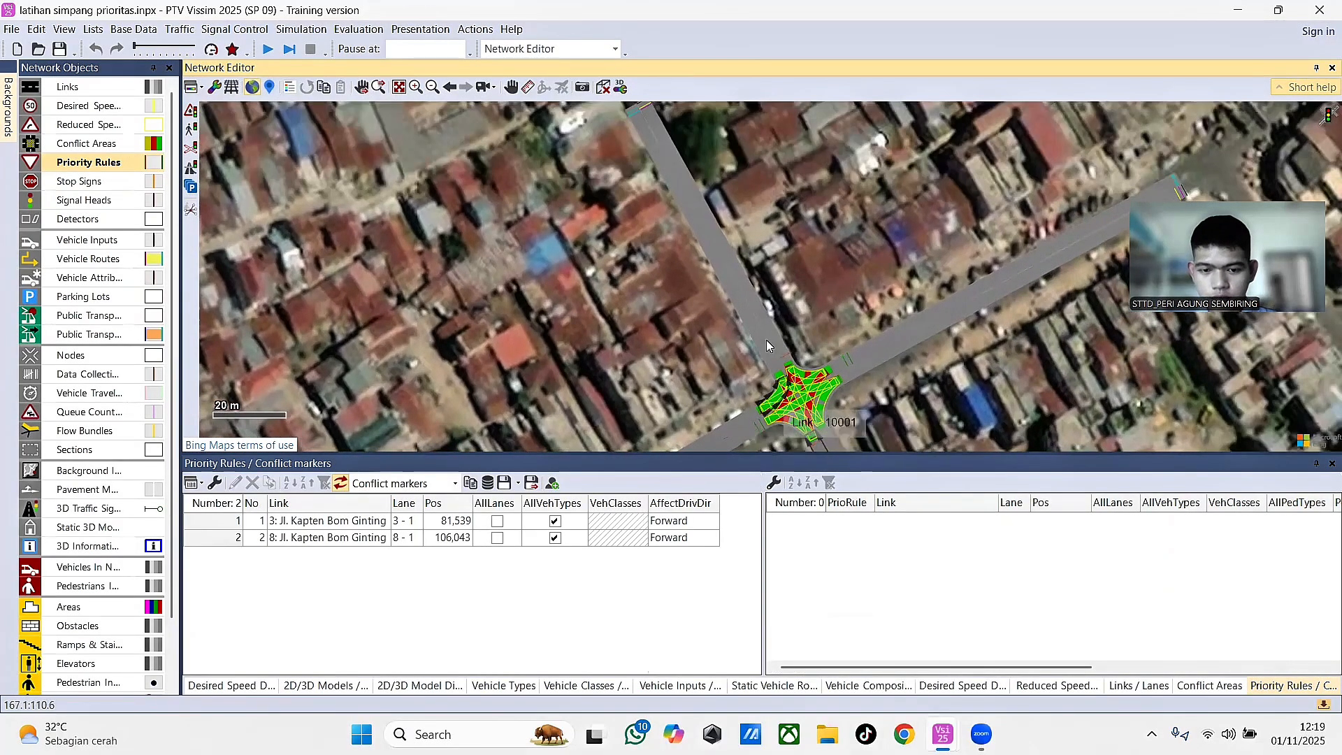
- Add a priority rule with its stop line on lane 3-1 at 80.373 m and its conflict marker on lane 5-1 at 5.962 m
scroll(775, 350, up, 3)
drag(996, 301, 985, 192)
scroll(915, 338, up, 1)
drag(933, 349, 942, 341)
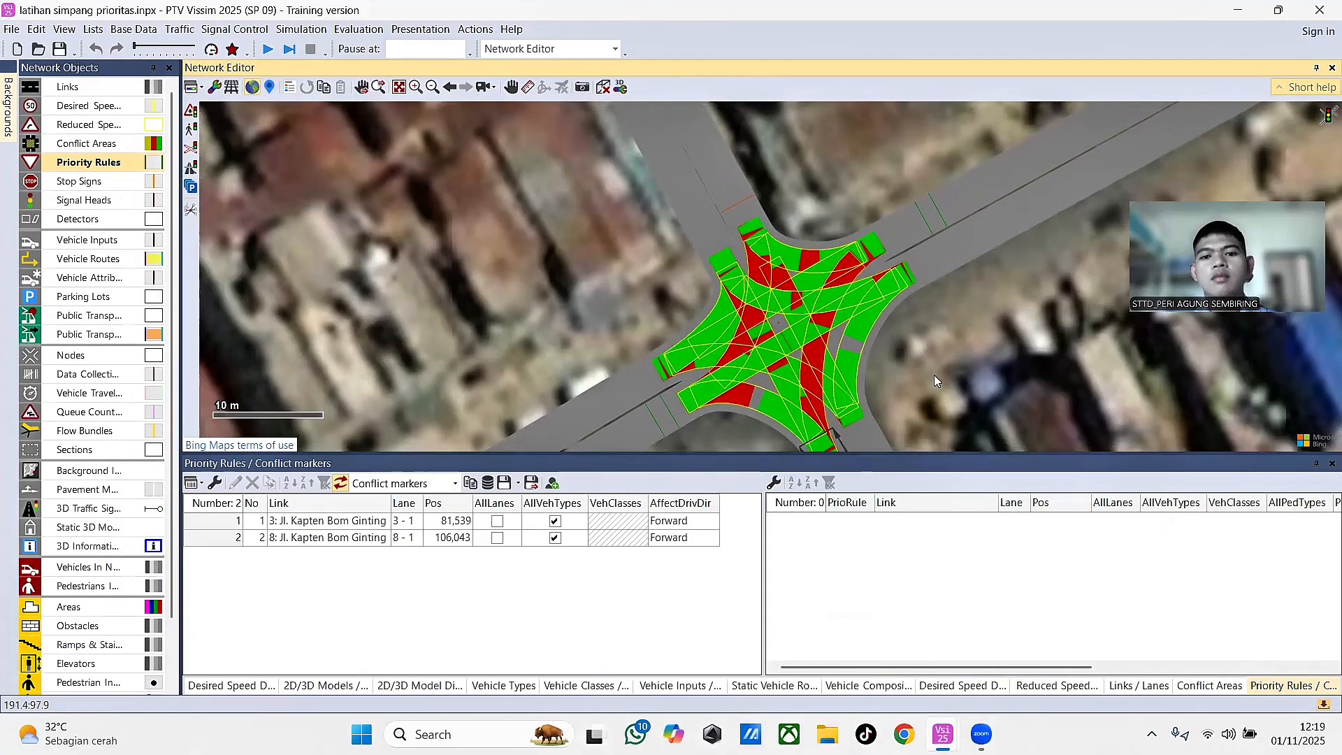
ctrl+right_click(730, 193)
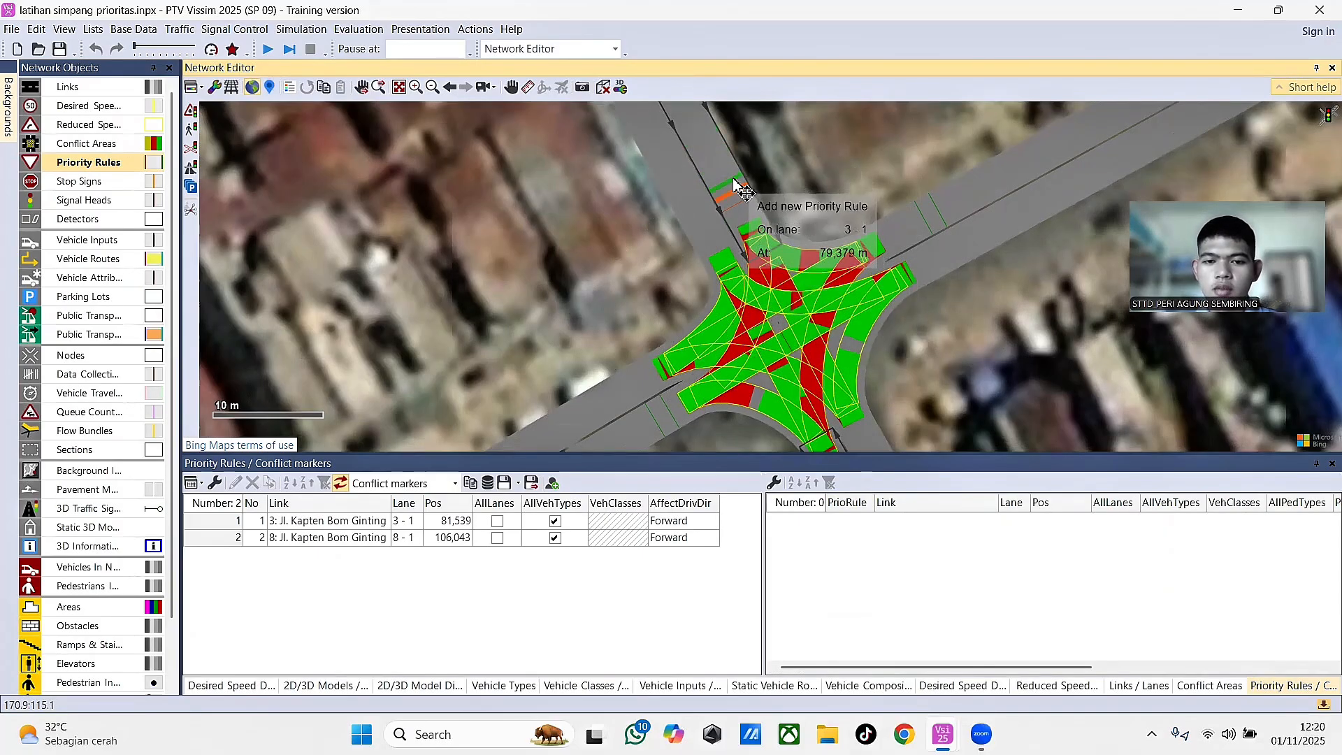
drag(916, 350, 891, 323)
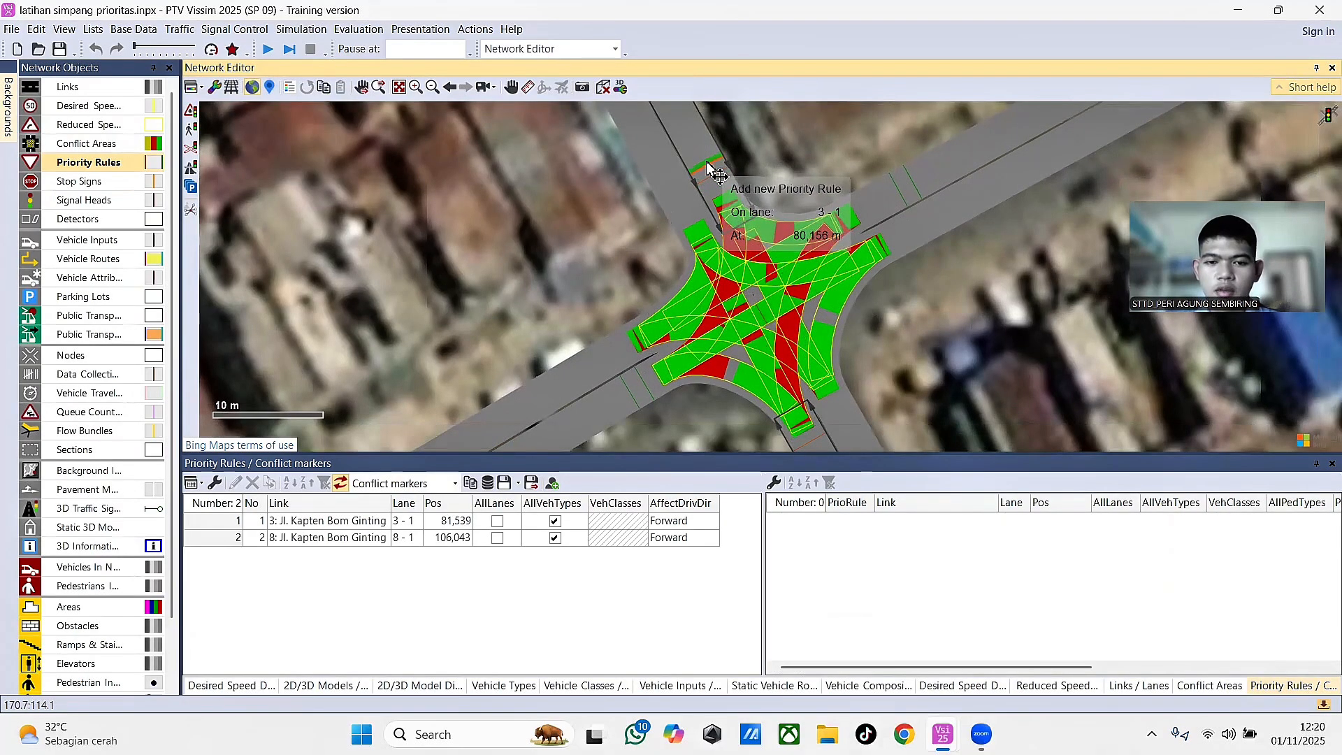
click(894, 202)
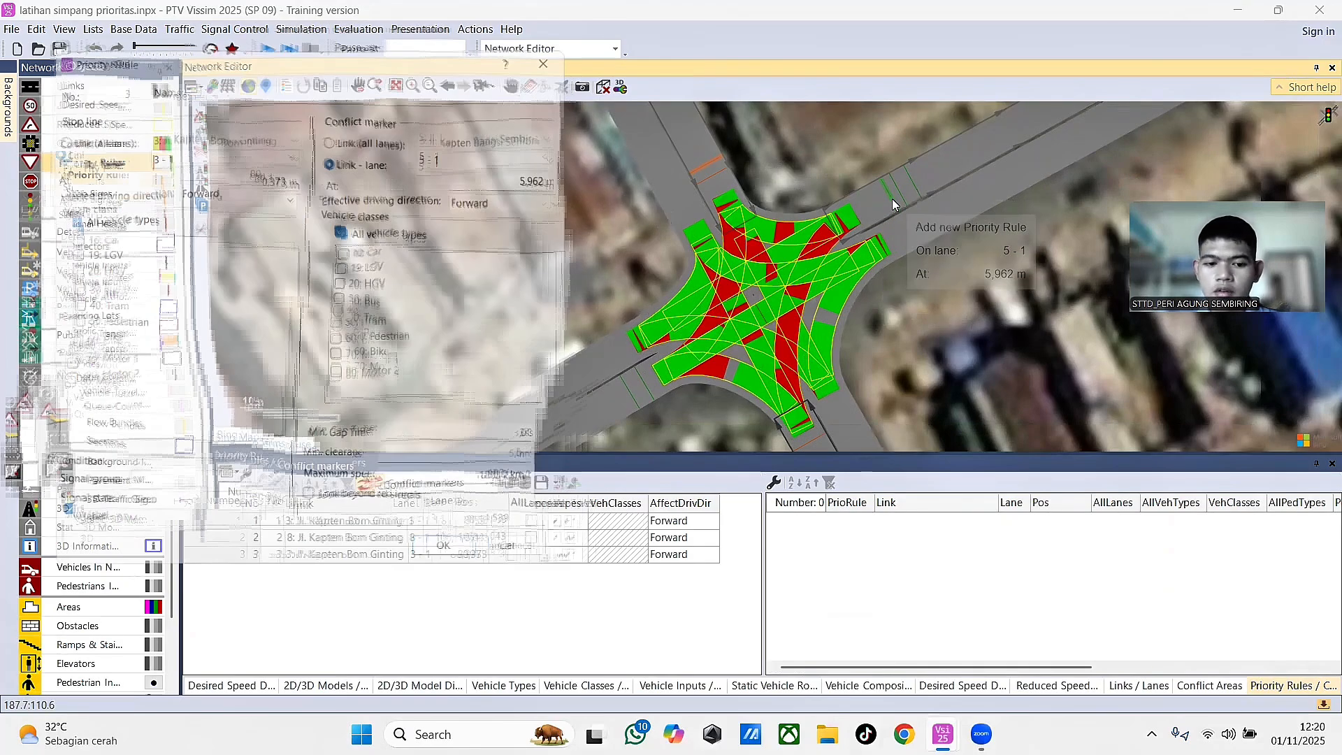
click(459, 550)
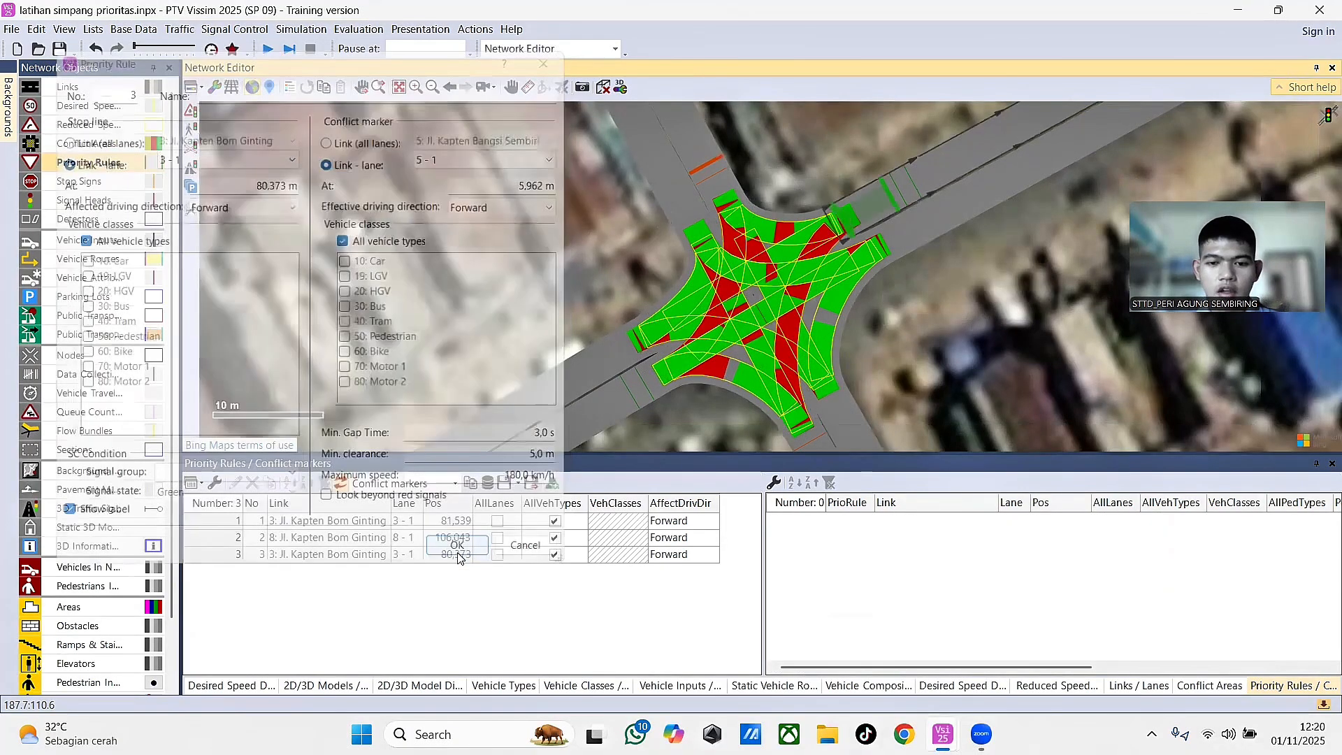
scroll(959, 289, up, 3)
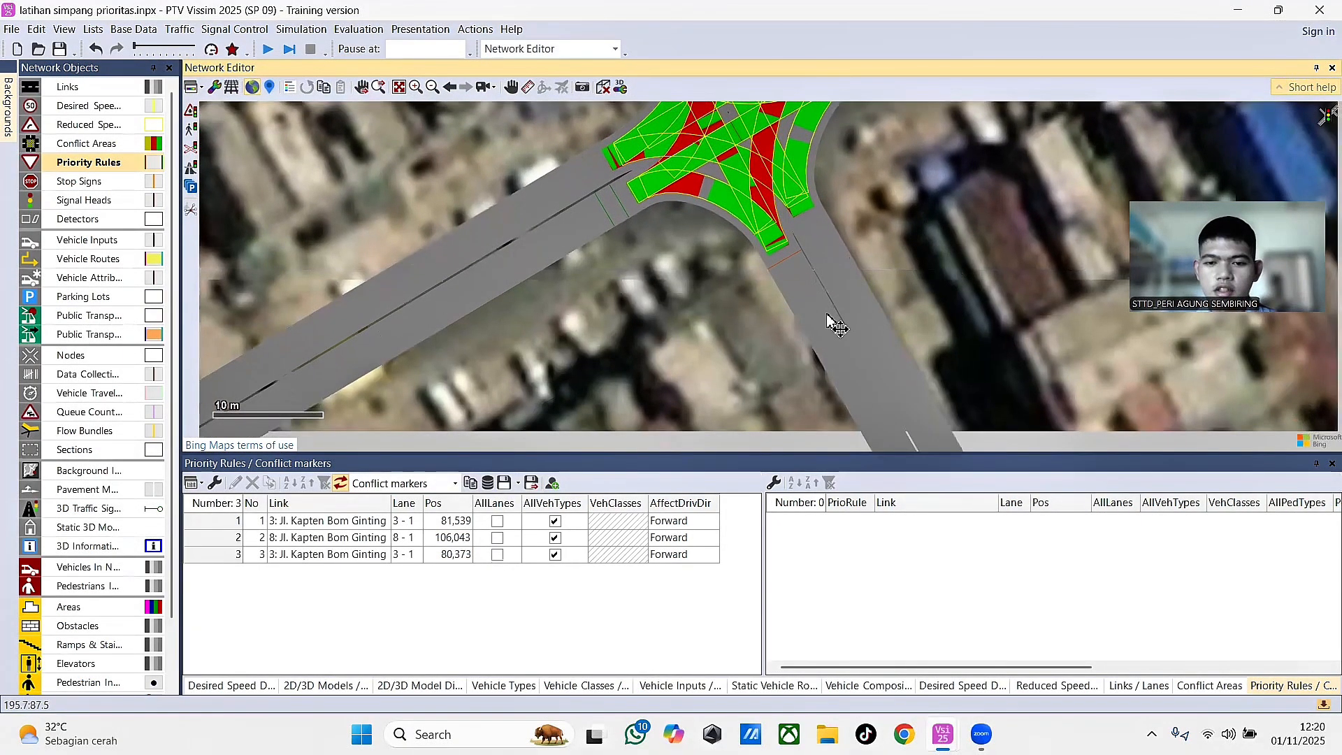
click(773, 273)
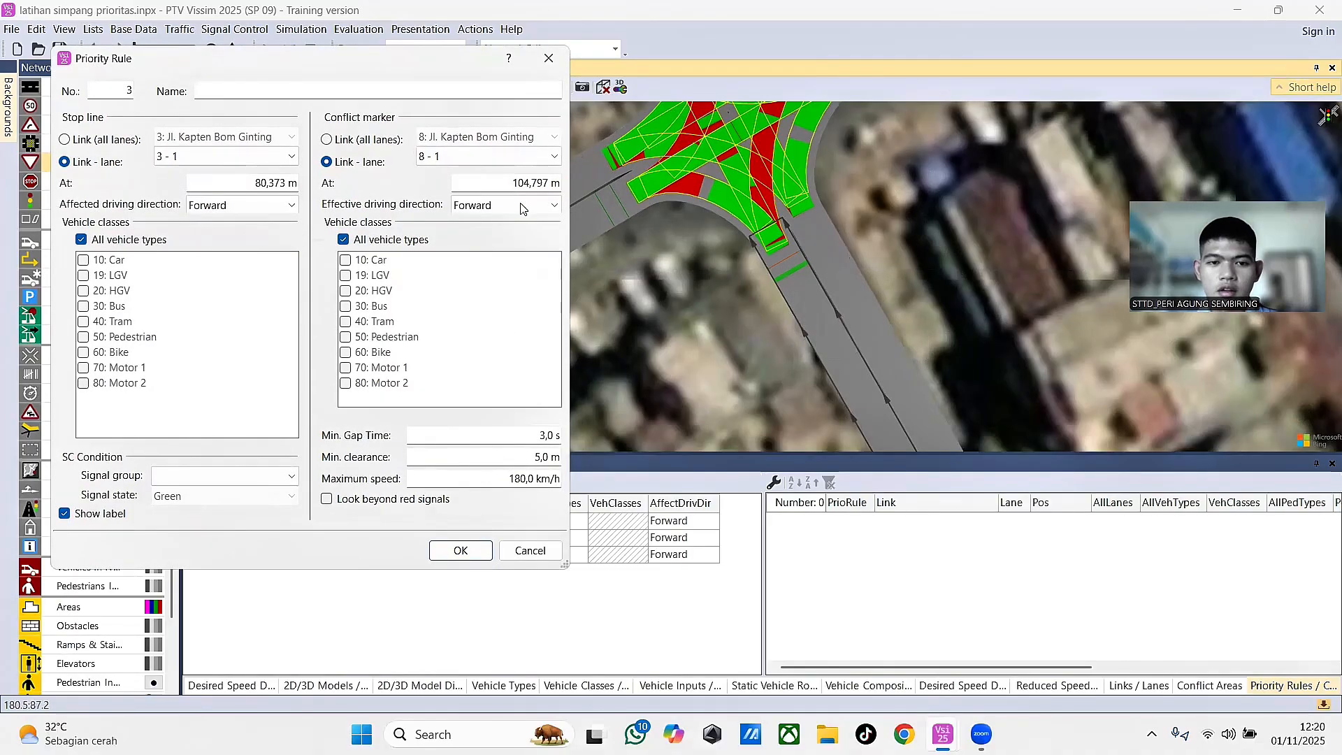
click(551, 61)
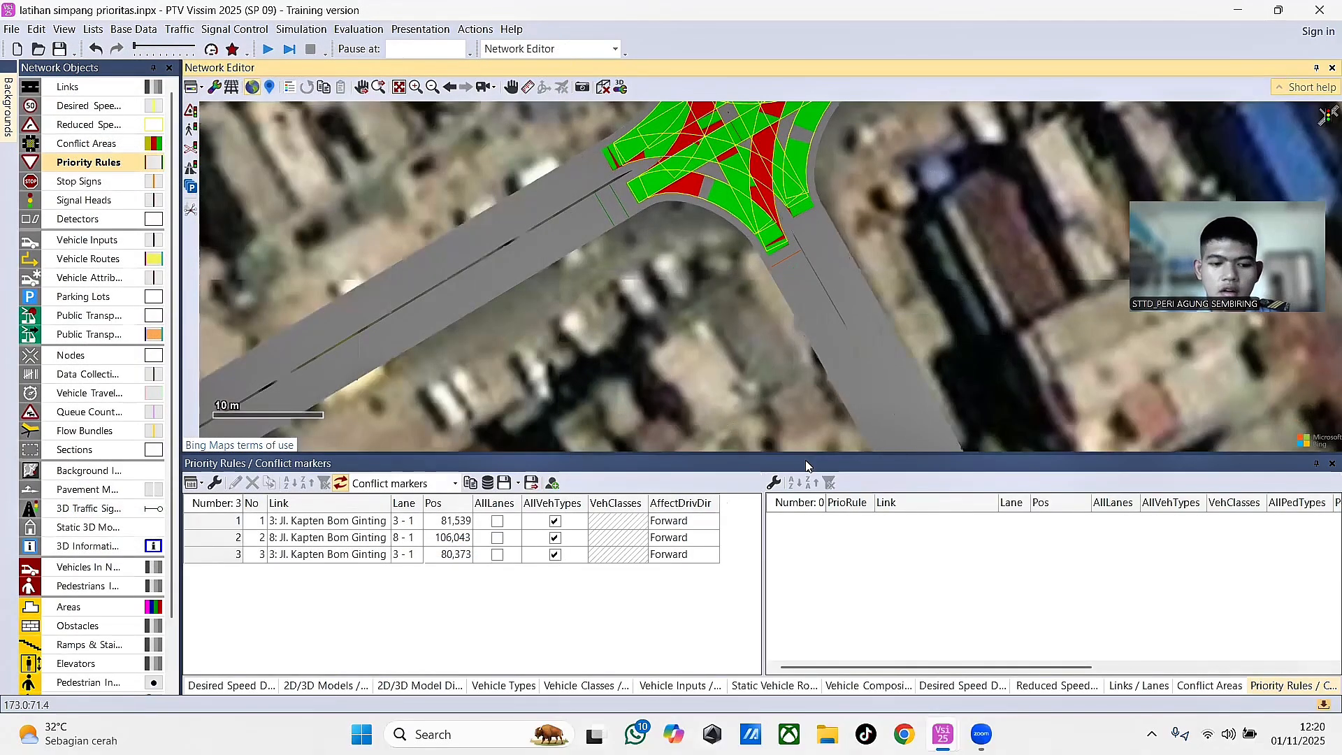
- Add a priority rule with its stop line on lane 8-1 at 105.629 m and its conflict marker on lane 2-1 at 4.342 m
ctrl+right_click(788, 264)
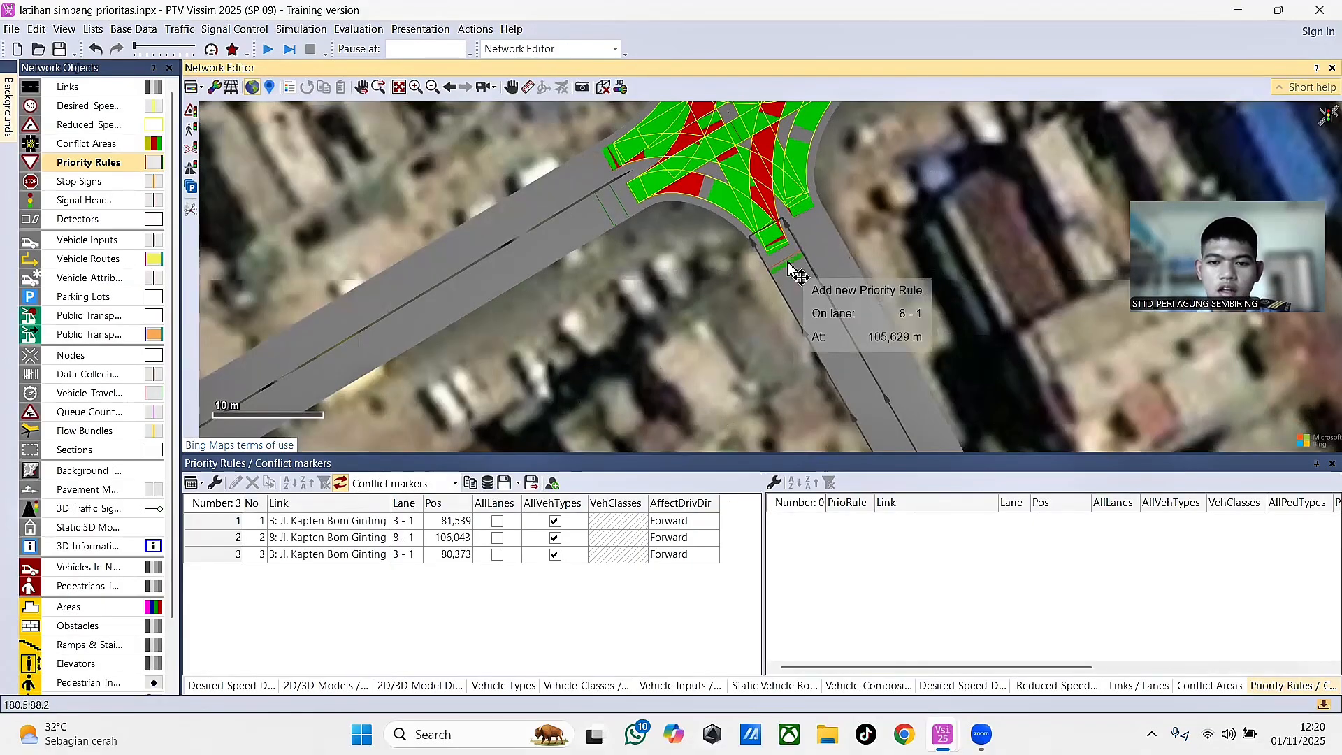
click(614, 208)
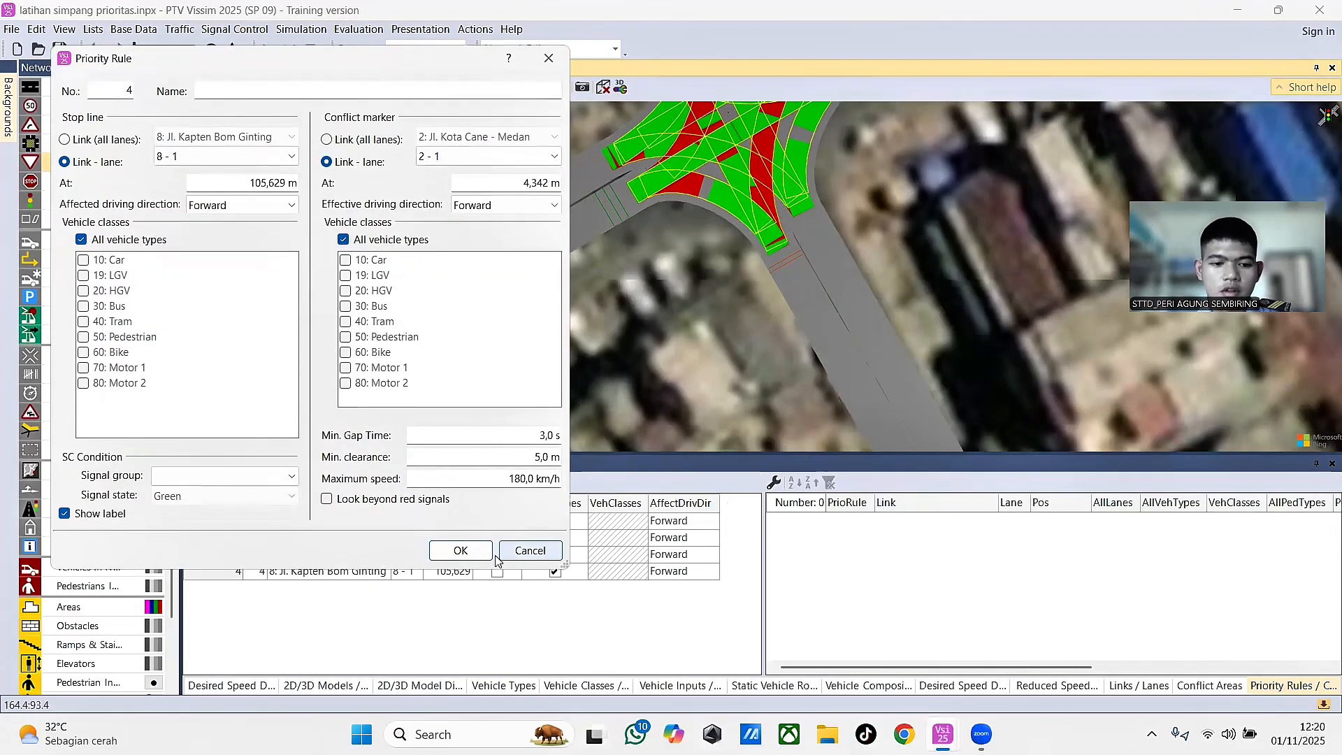
click(461, 551)
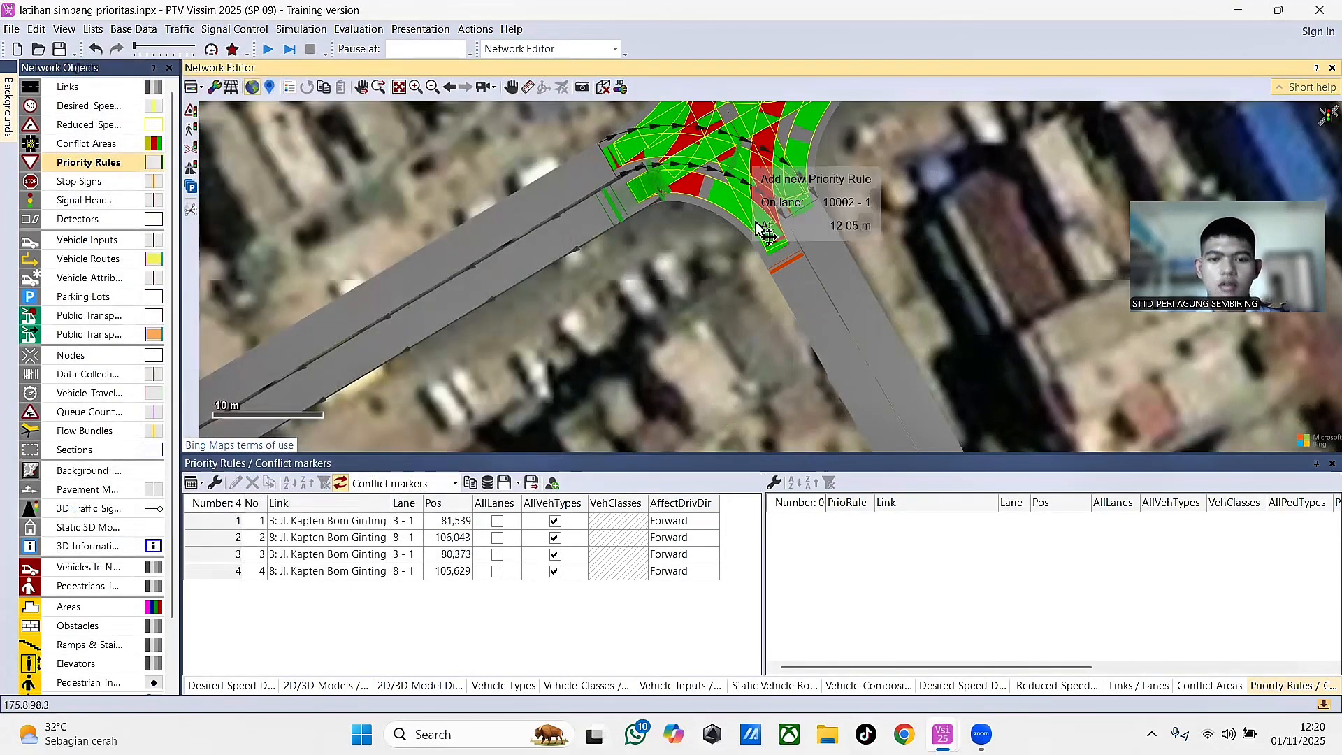
scroll(717, 321, down, 4)
scroll(654, 350, up, 2)
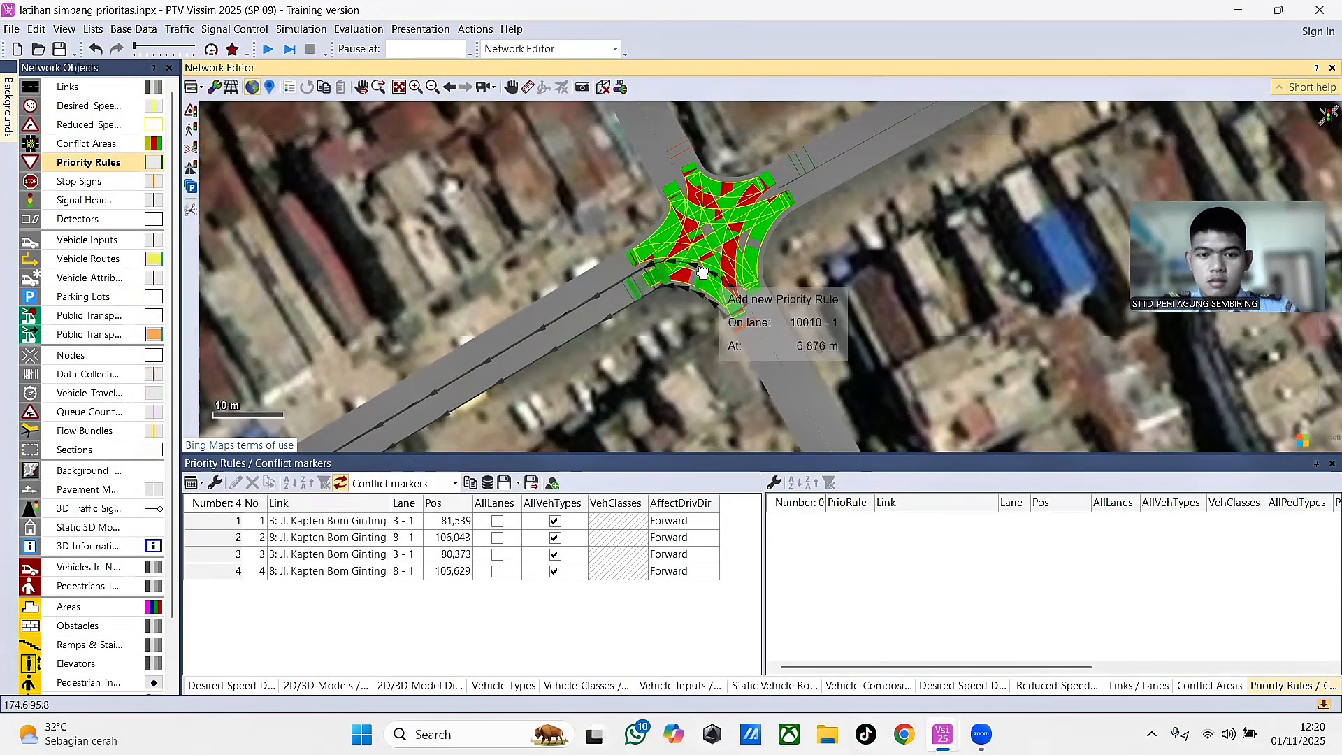
- Display the network in 3D with an oblique overview of the intersection and its approaches
drag(679, 378, 697, 301)
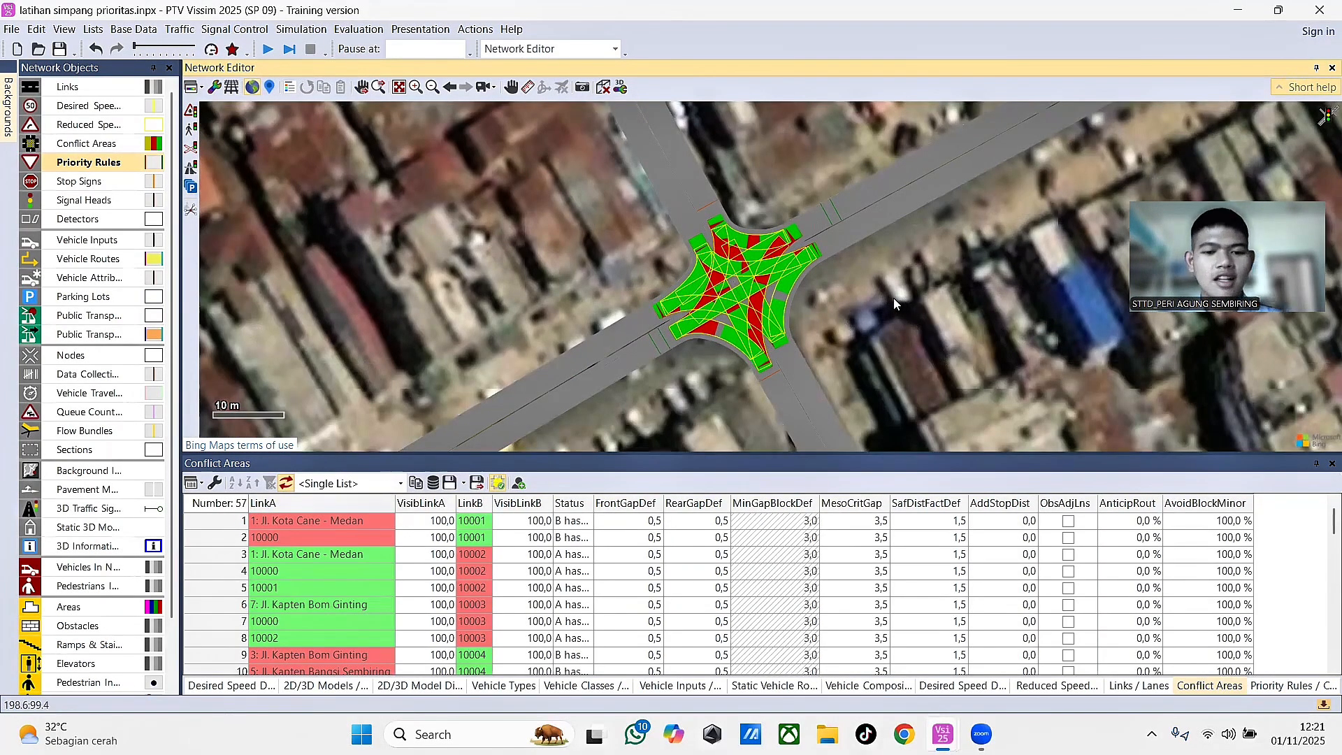
mouse_move(969, 383)
mouse_down()
mouse_move(1037, 315)
mouse_move(962, 368)
mouse_up()
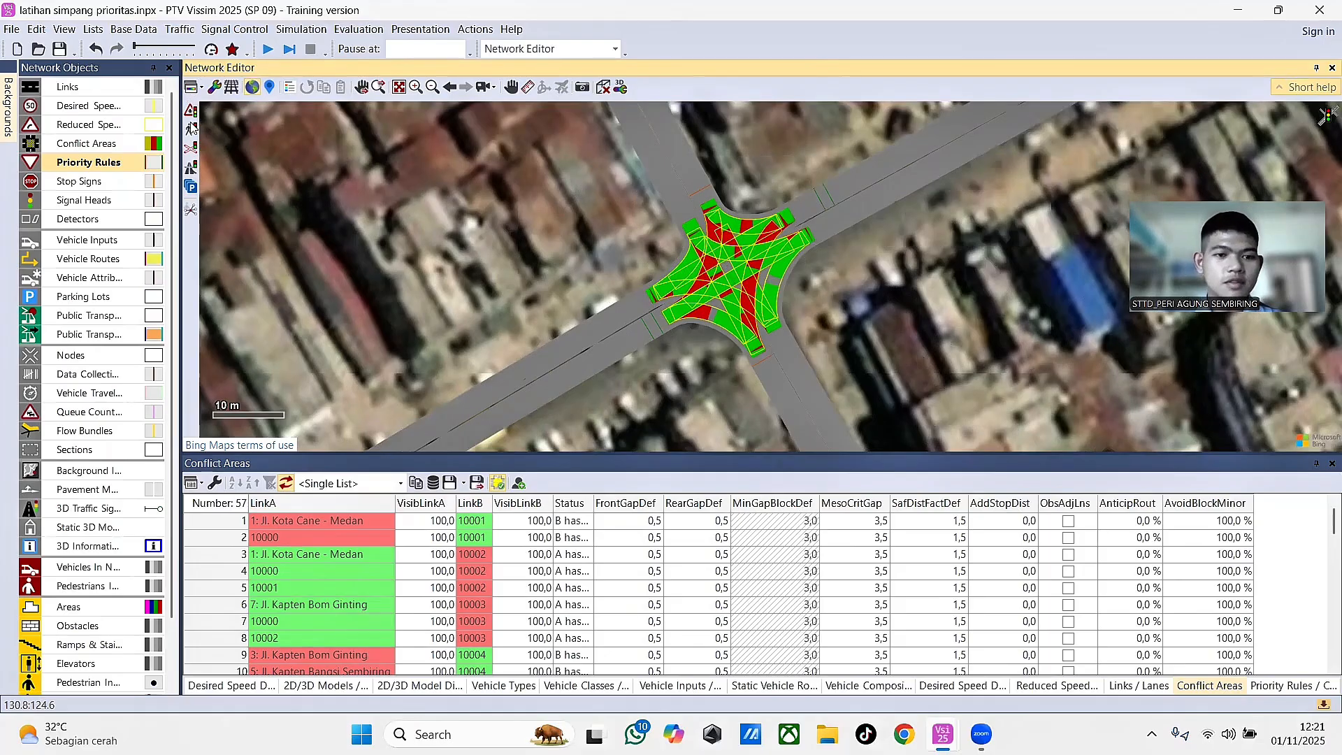
click(602, 87)
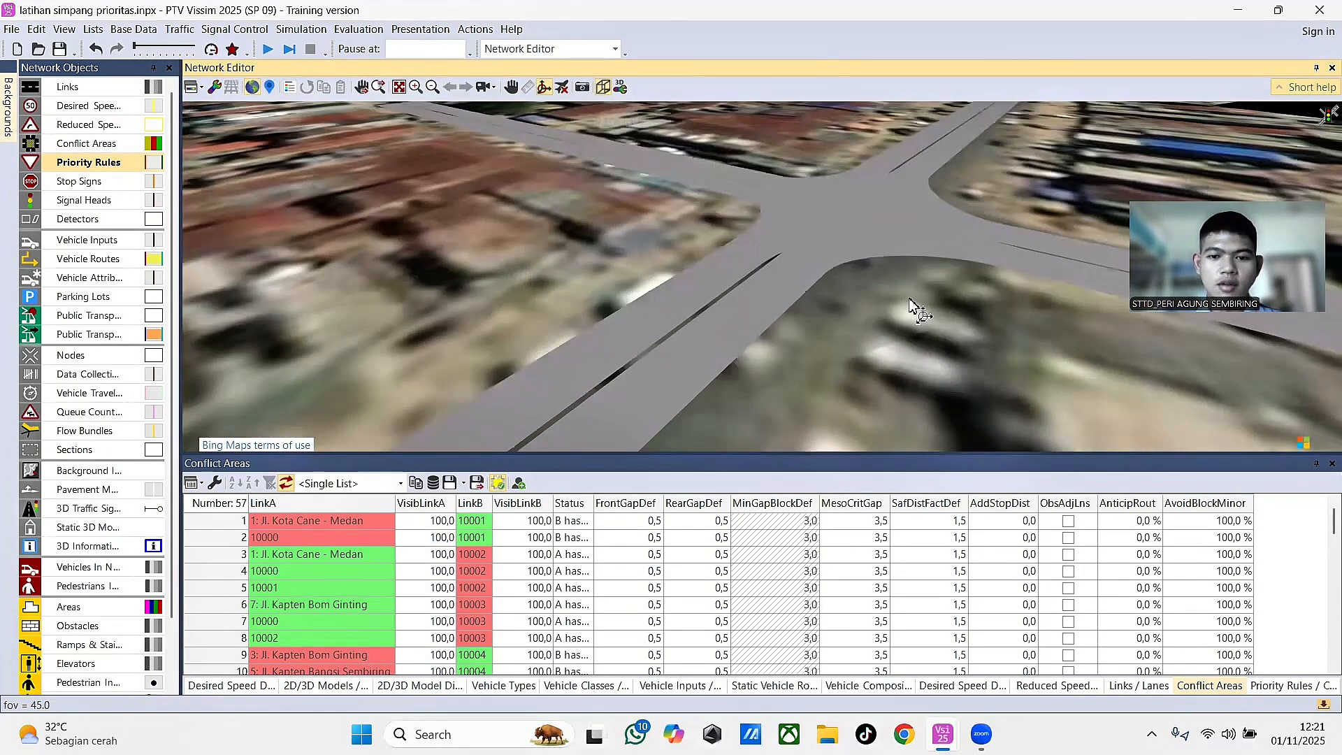
drag(844, 308, 999, 342)
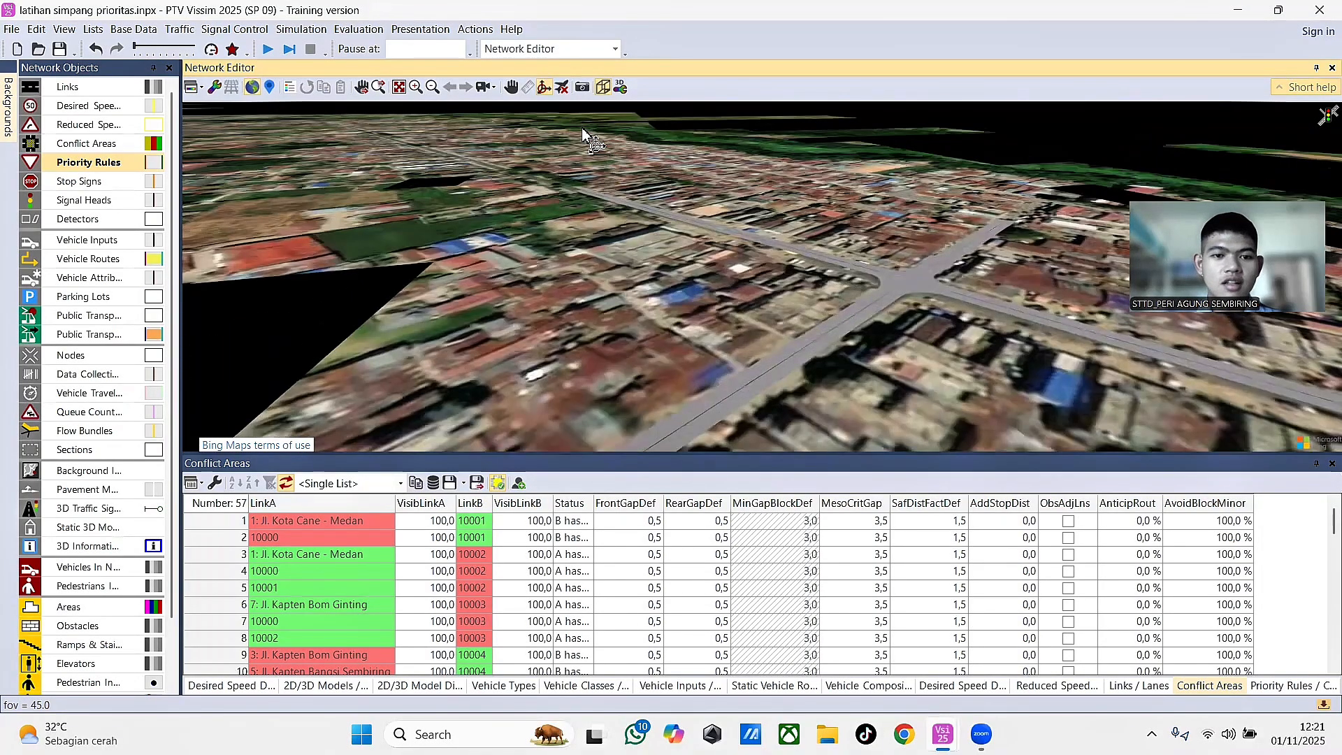
- Run the simulation with the changes saved and watch the vehicles give way at the intersection in 3D
click(275, 55)
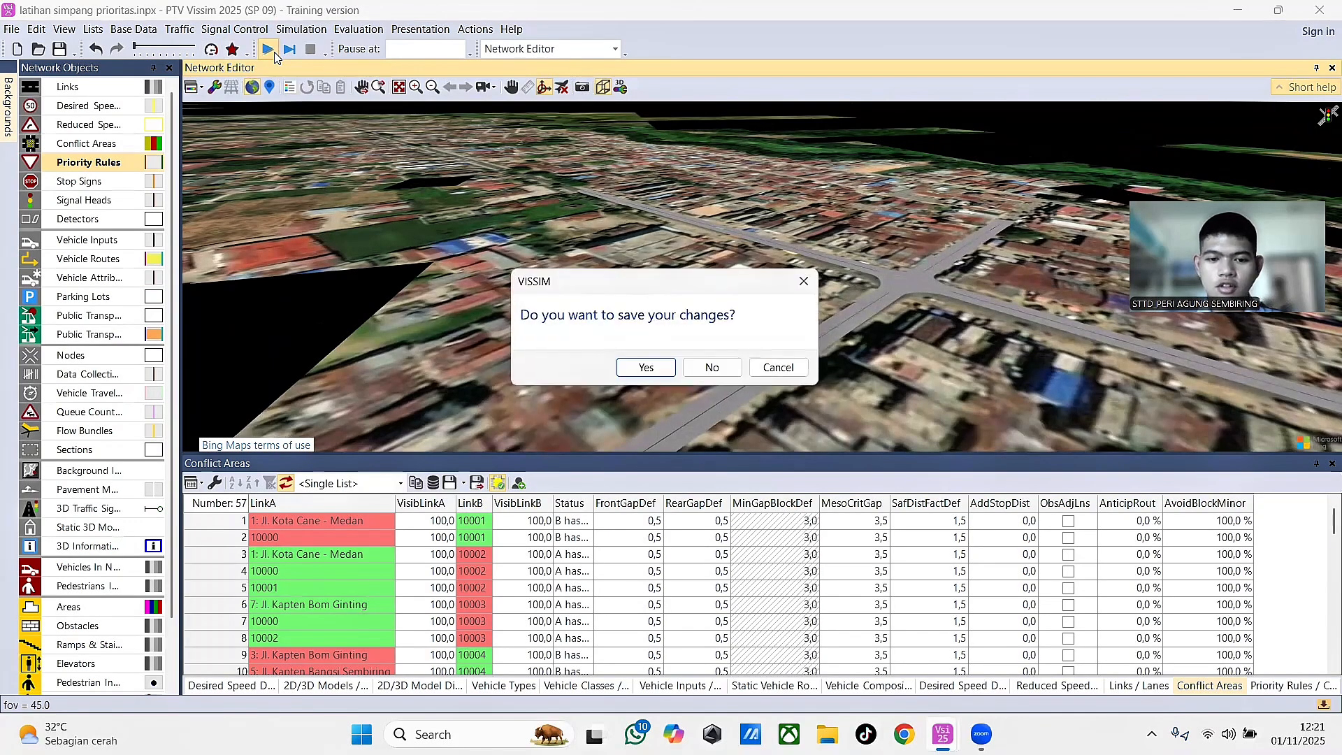
click(646, 368)
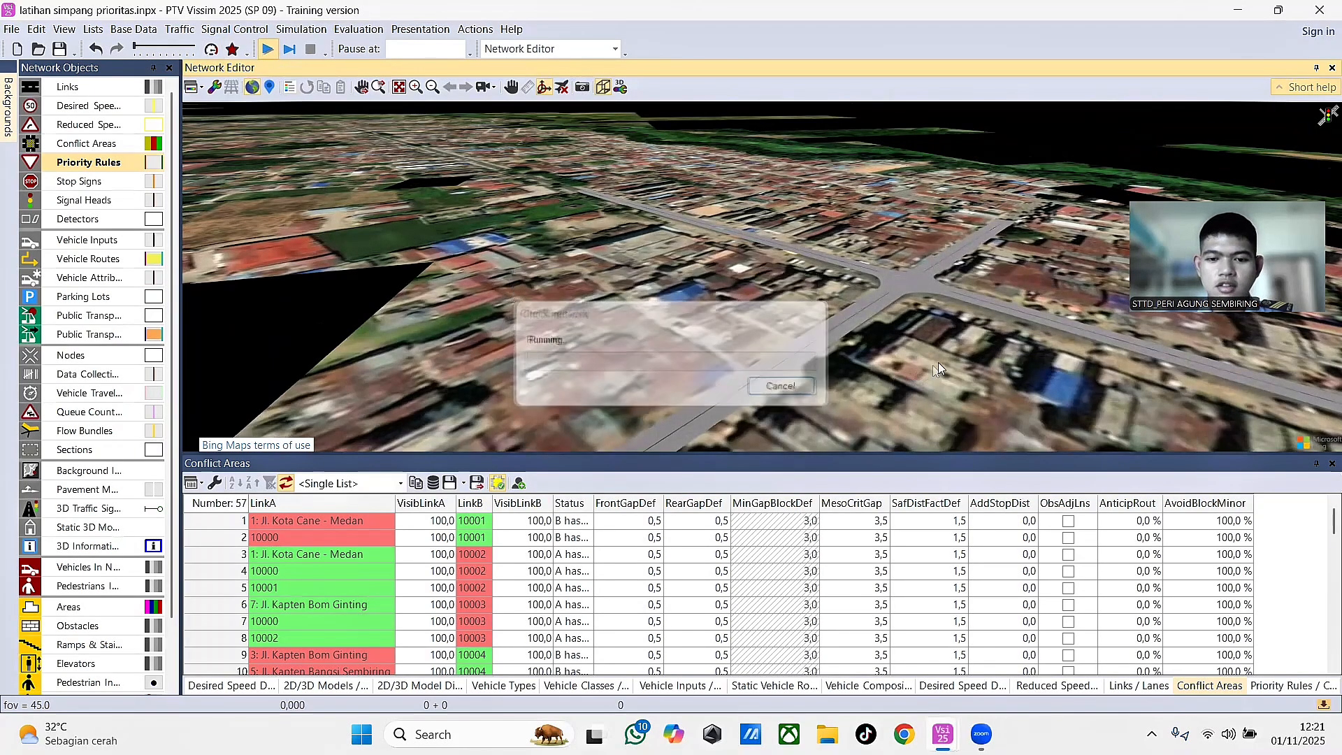
scroll(937, 293, up, 2)
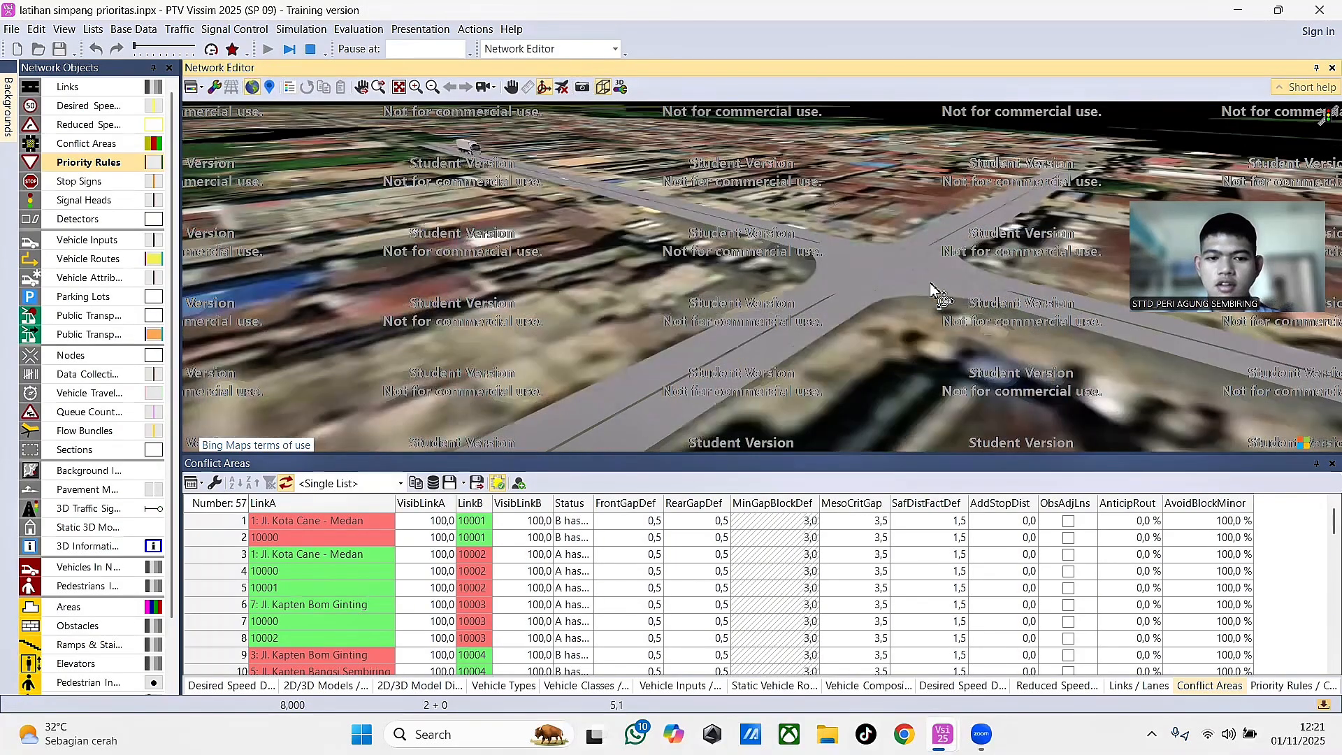
scroll(954, 360, up, 2)
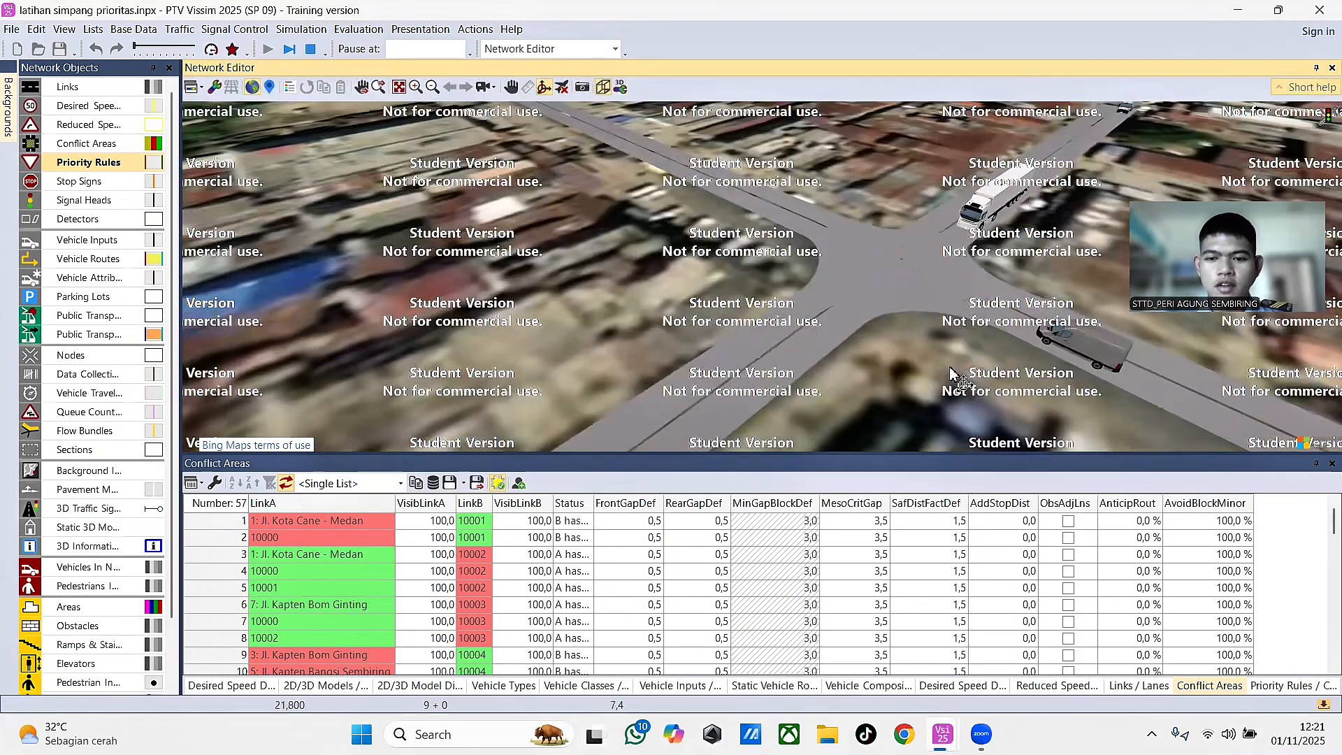
drag(827, 295, 906, 295)
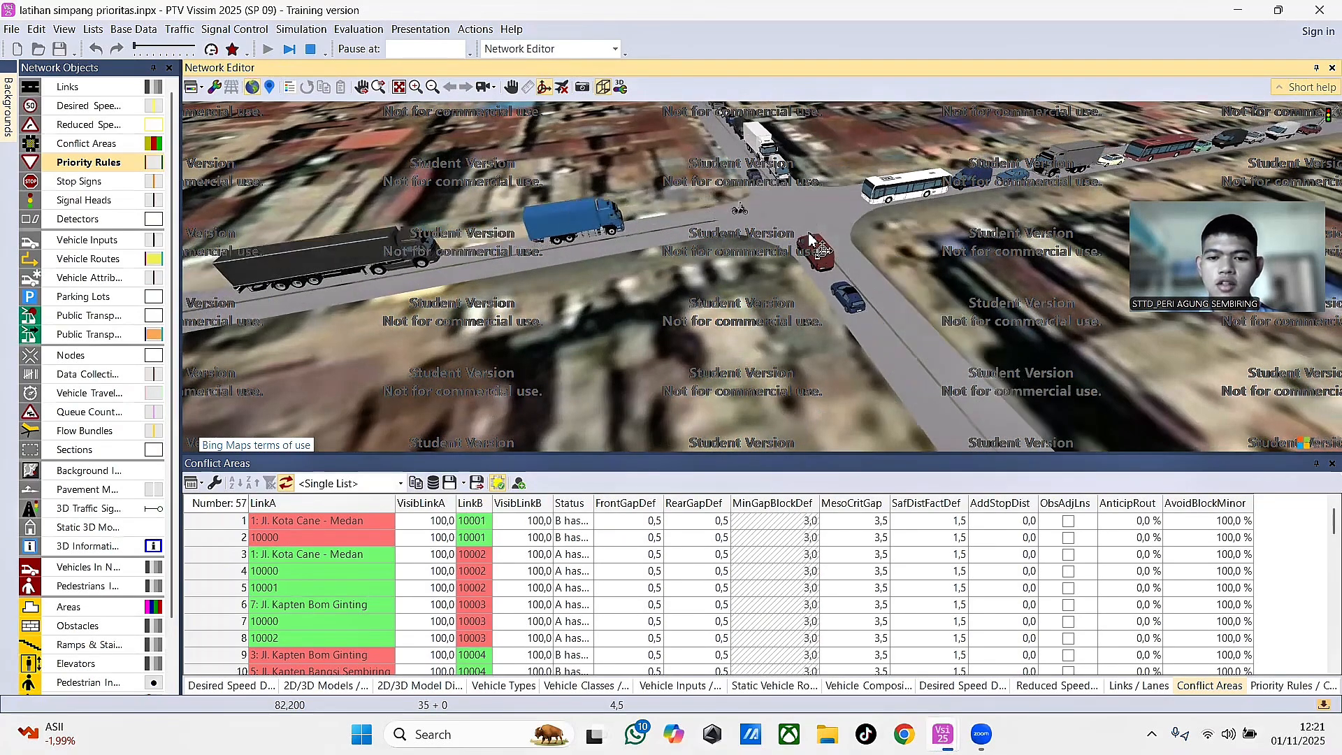
drag(892, 294, 895, 368)
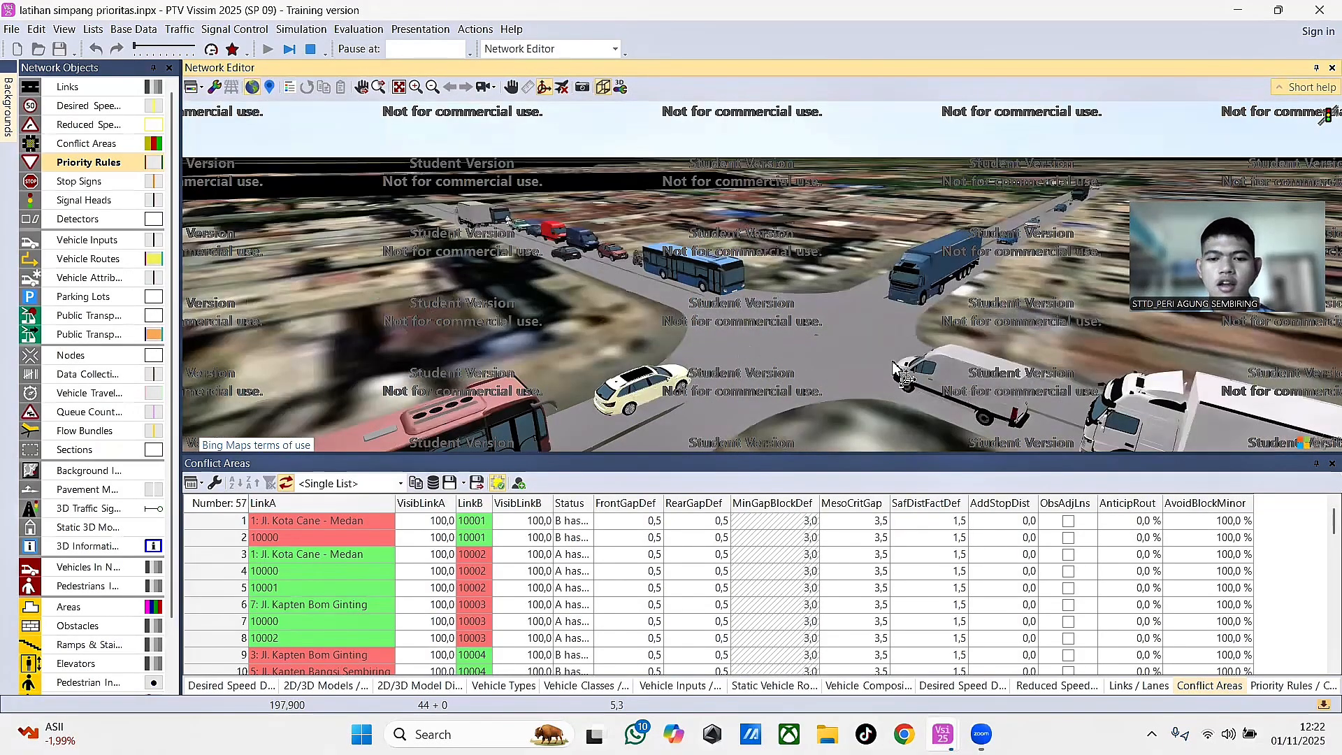
scroll(892, 360, down, 4)
drag(852, 400, 773, 339)
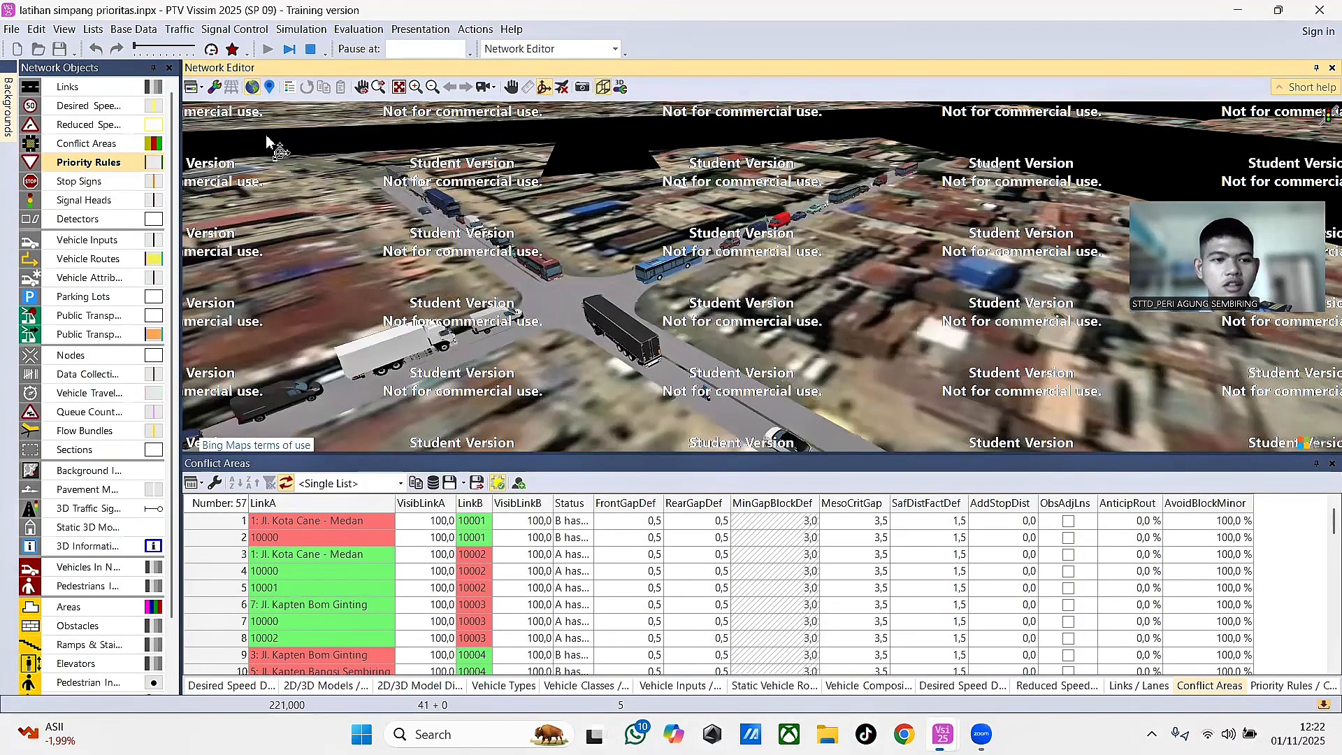